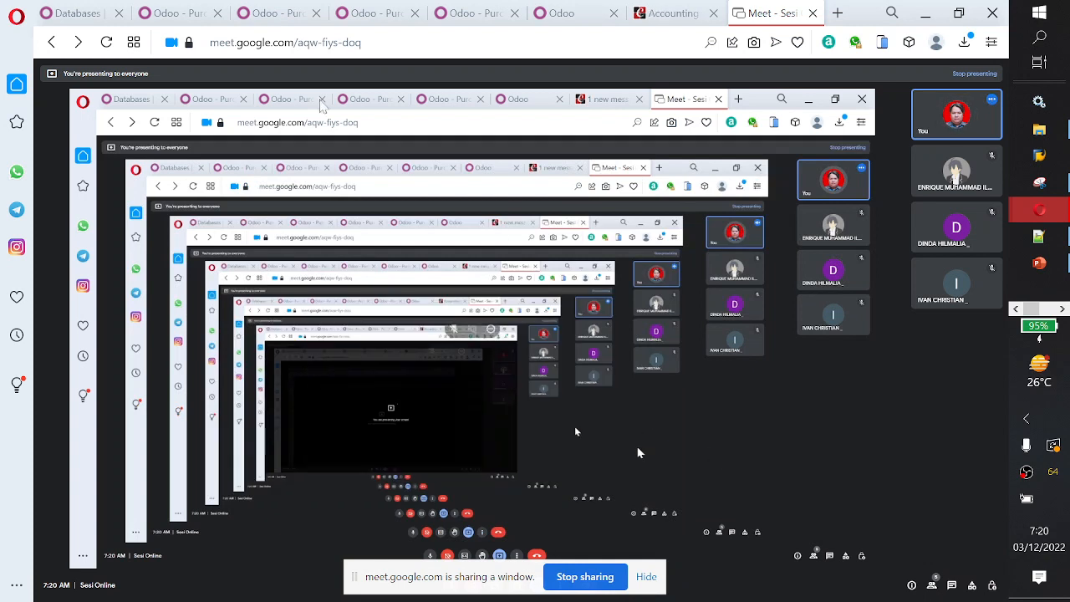
- Switch to the edu-esi-ifubaya-001 Odoo database and view its purchase orders list
{"action": "left_click", "coordinate": [177, 15]}
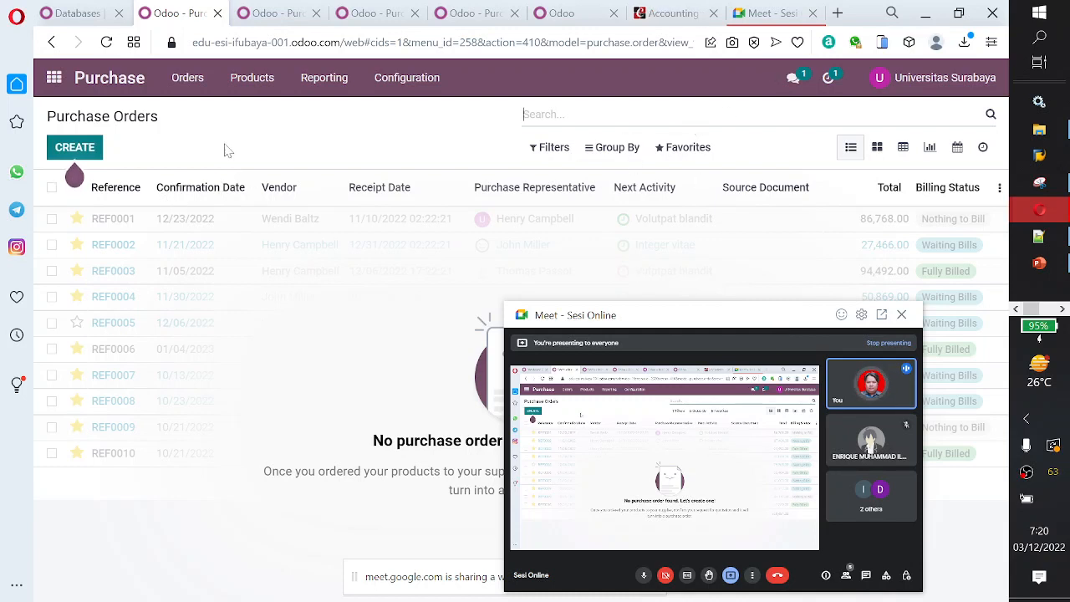
{"action": "left_click", "coordinate": [251, 81]}
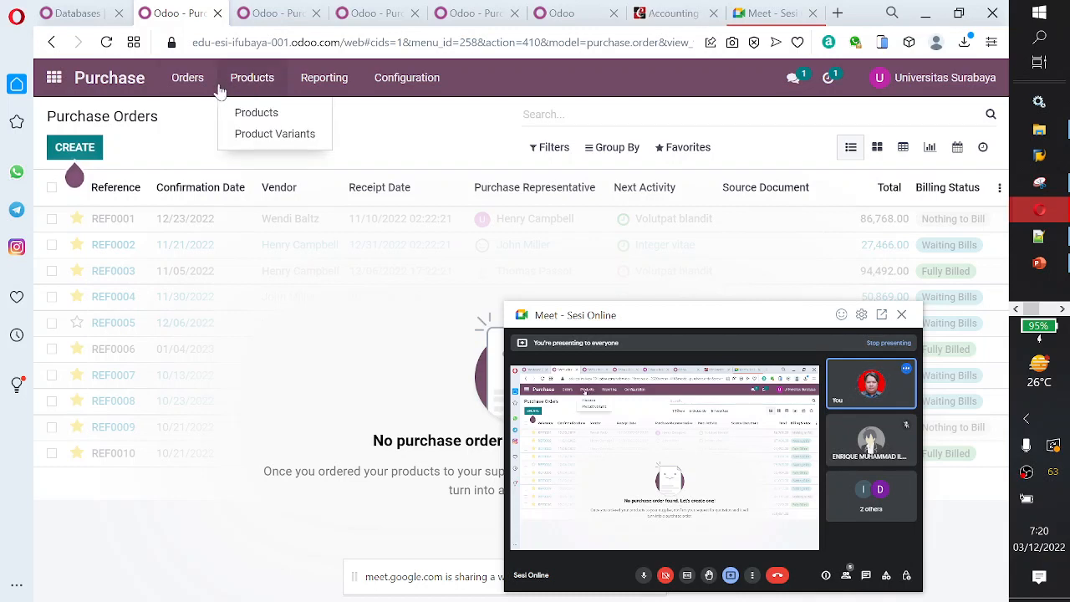
{"action": "left_click", "coordinate": [188, 83]}
{"action": "left_click", "coordinate": [213, 136]}
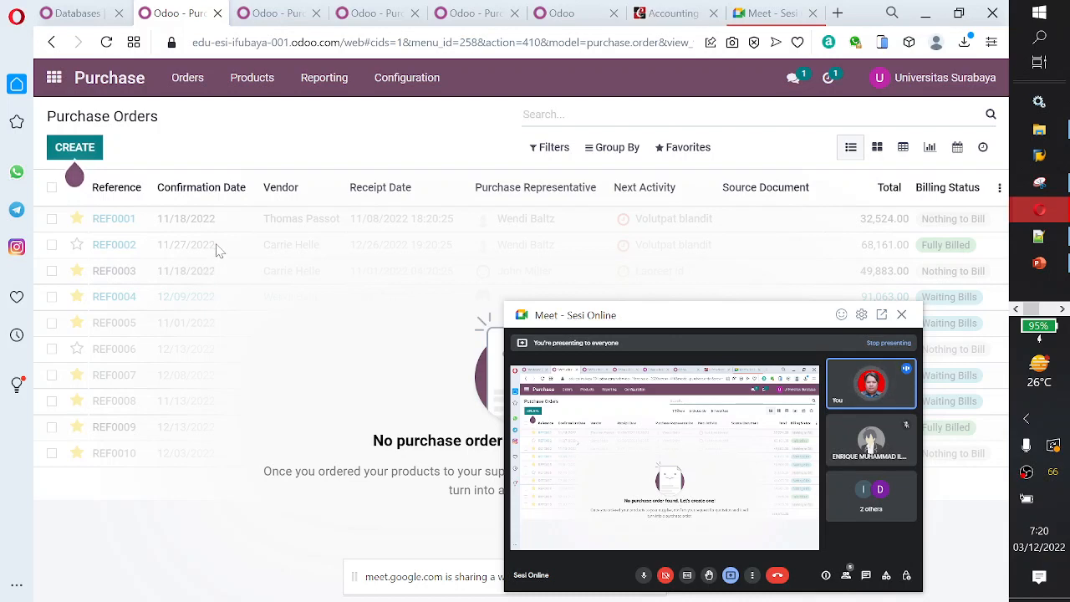
- Open the Manufacturing app in the 001 database and list all manufacturing orders without the To Do filter
{"action": "left_click", "coordinate": [53, 78]}
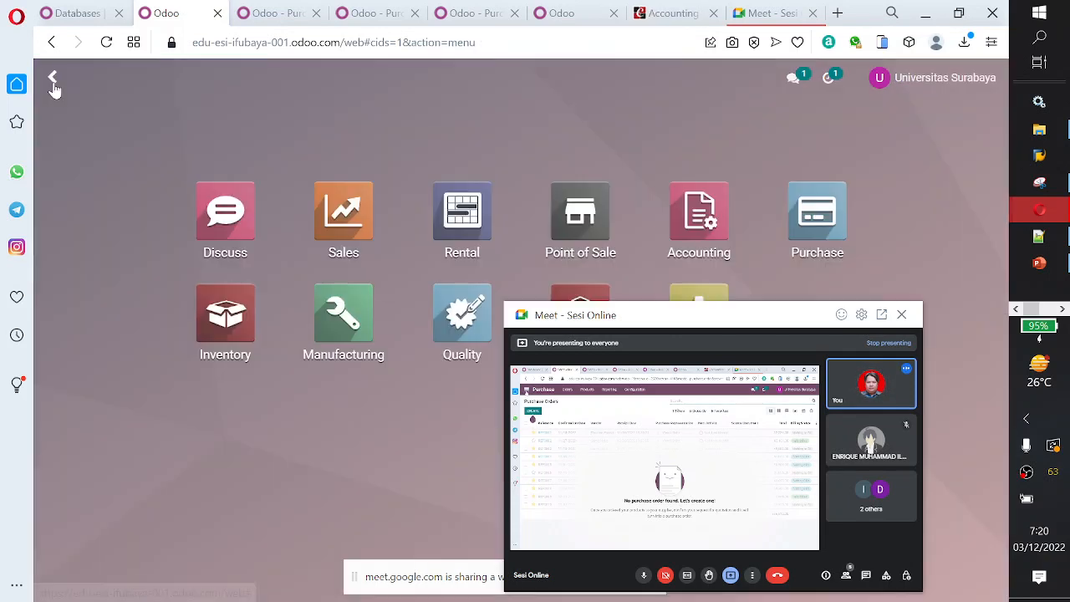
{"action": "left_click_drag", "start_coordinate": [663, 327], "coordinate": [691, 371]}
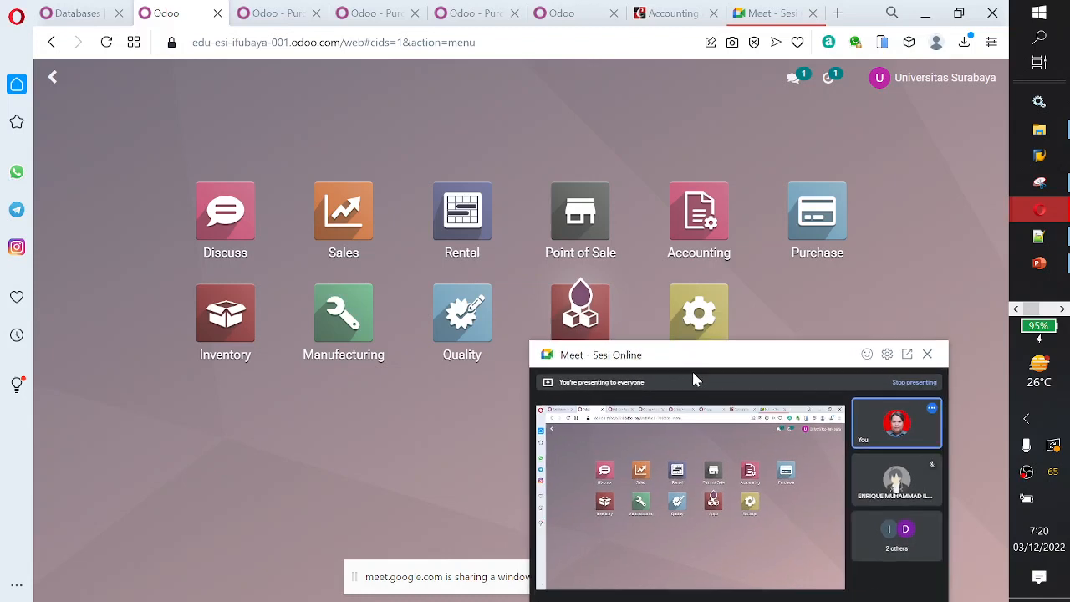
{"action": "left_click", "coordinate": [349, 324]}
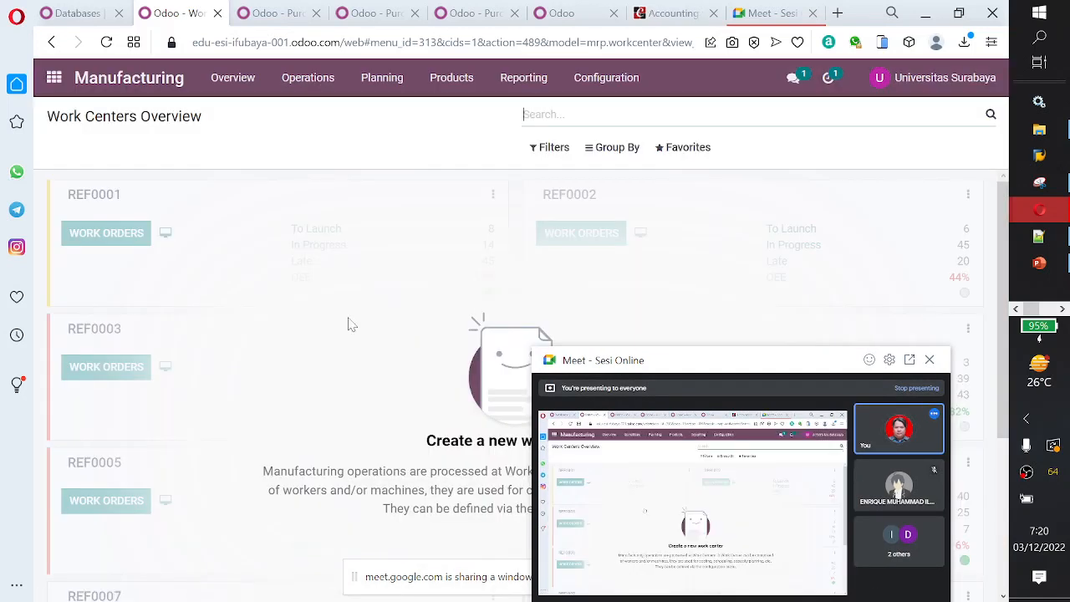
{"action": "left_click", "coordinate": [303, 78]}
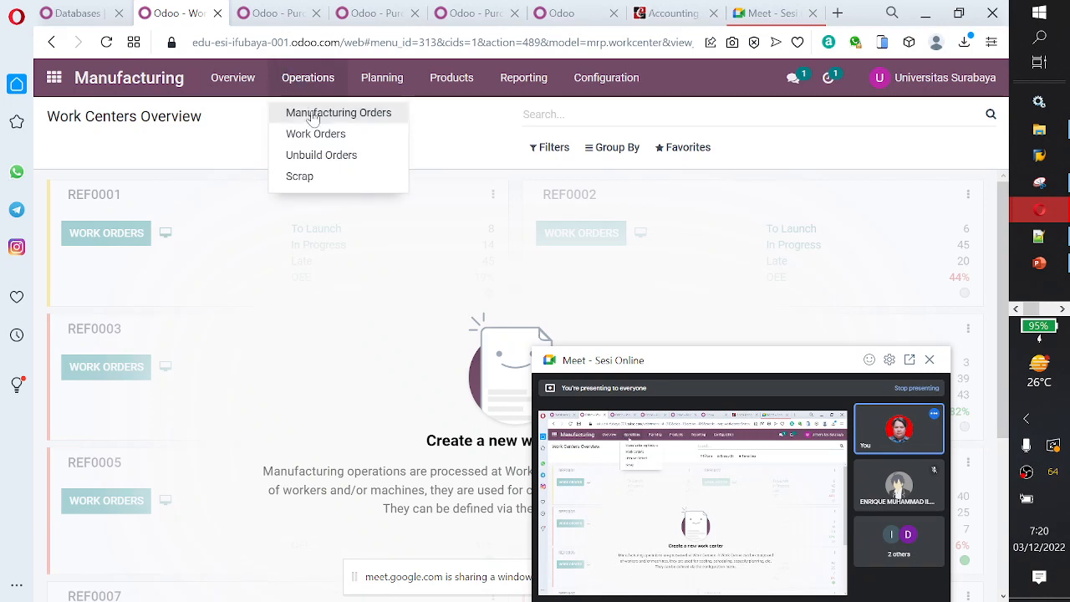
{"action": "left_click", "coordinate": [312, 117]}
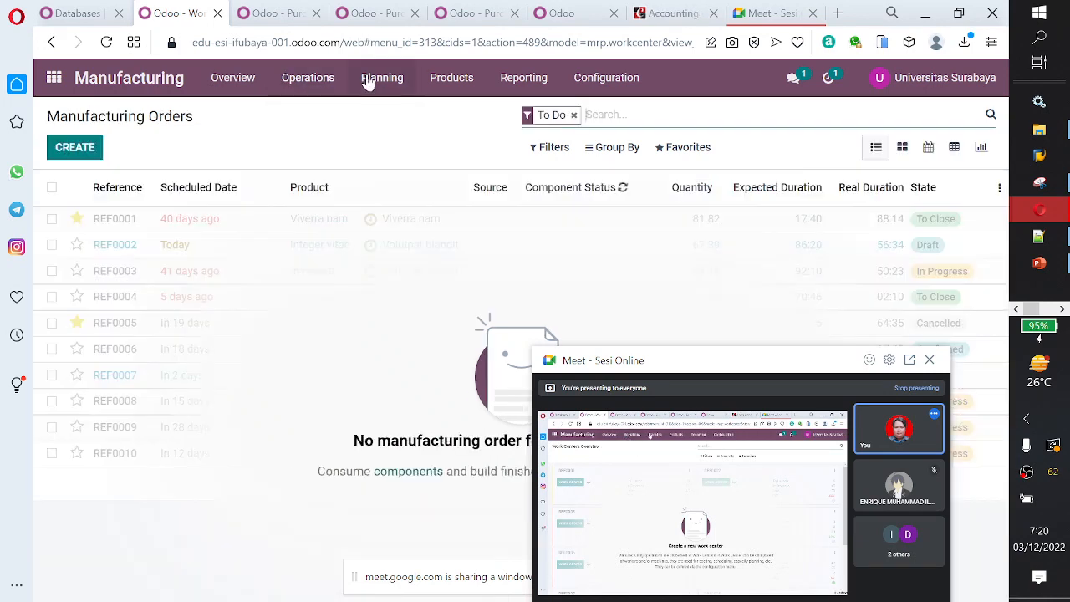
{"action": "left_click", "coordinate": [574, 112]}
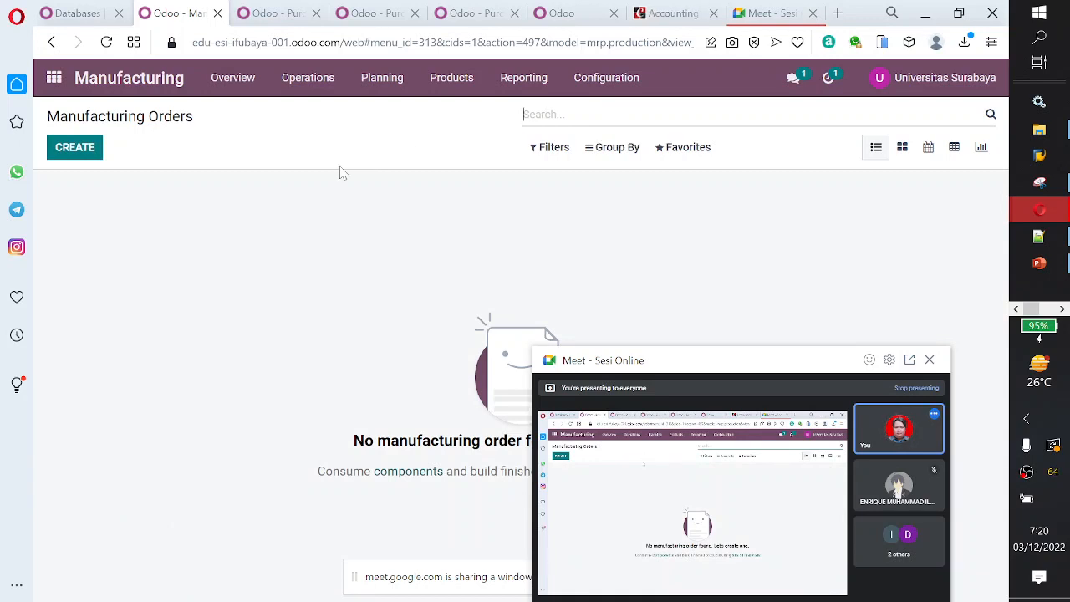
- Switch to the edu-esi-ifubaya-002 database and list all its manufacturing orders with the To Do filter removed
{"action": "left_click", "coordinate": [267, 14]}
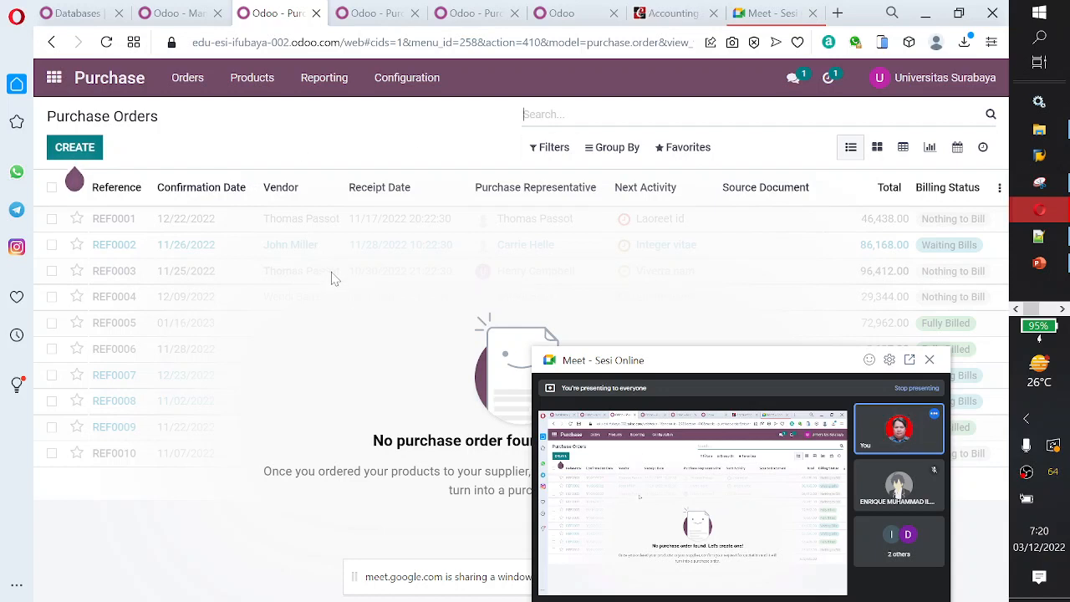
{"action": "left_click", "coordinate": [248, 89]}
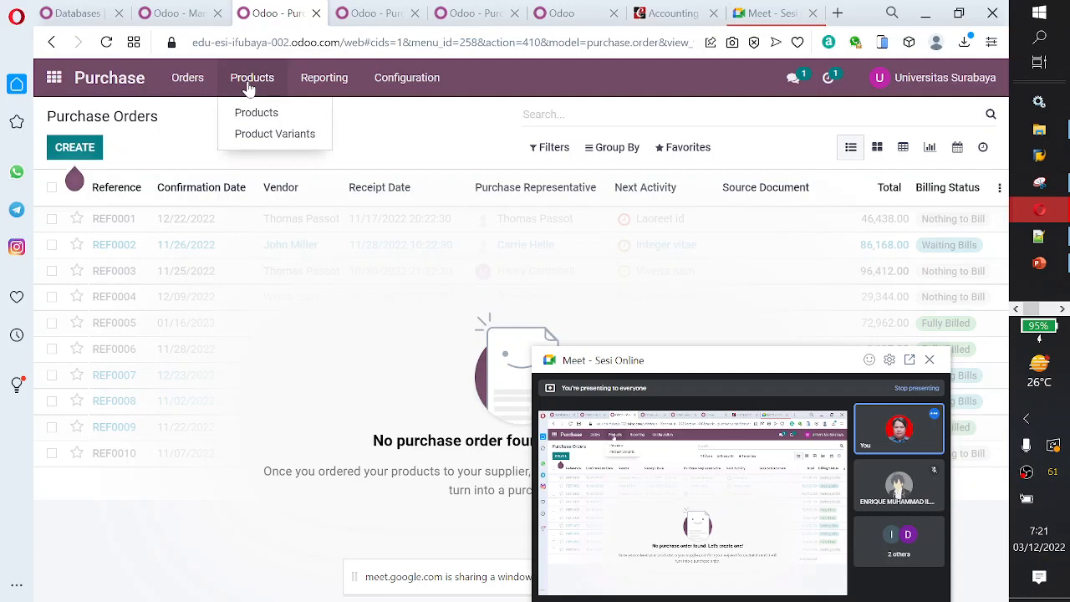
{"action": "left_click", "coordinate": [55, 80]}
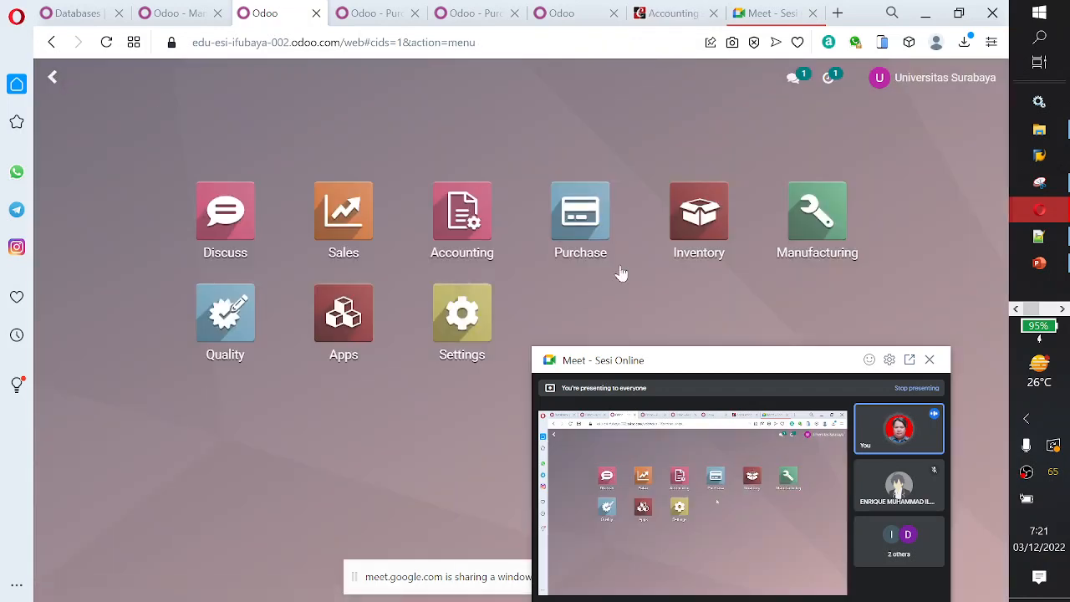
{"action": "left_click", "coordinate": [819, 240]}
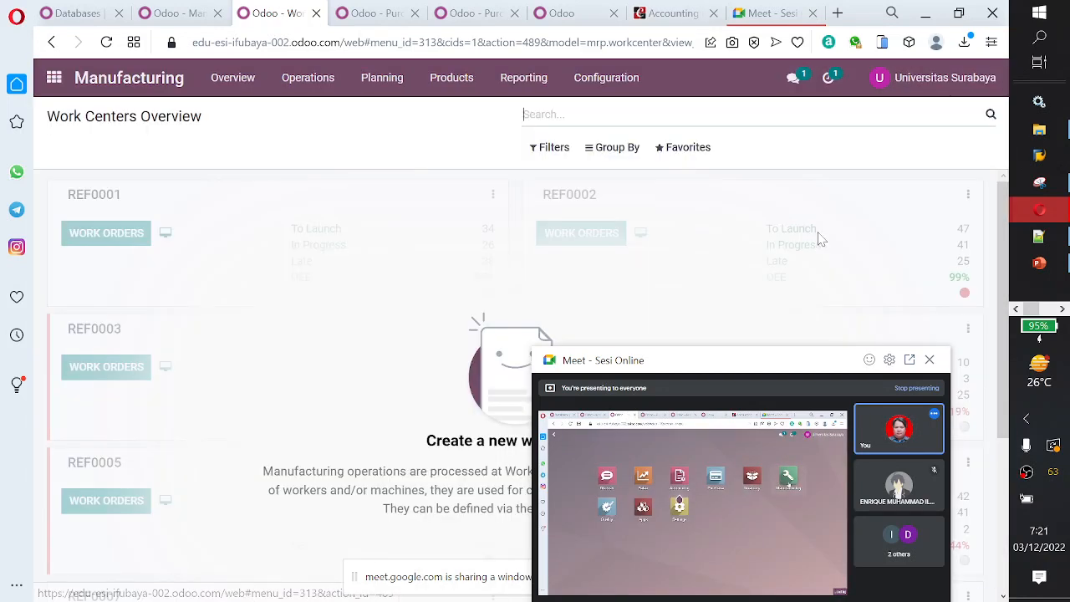
{"action": "left_click", "coordinate": [310, 78]}
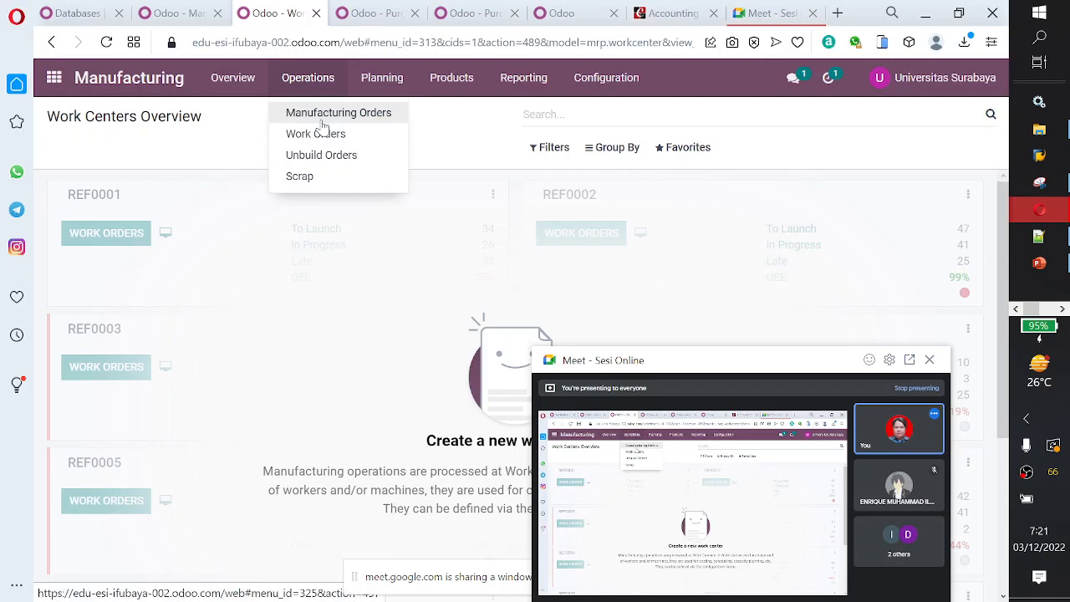
{"action": "left_click", "coordinate": [317, 114]}
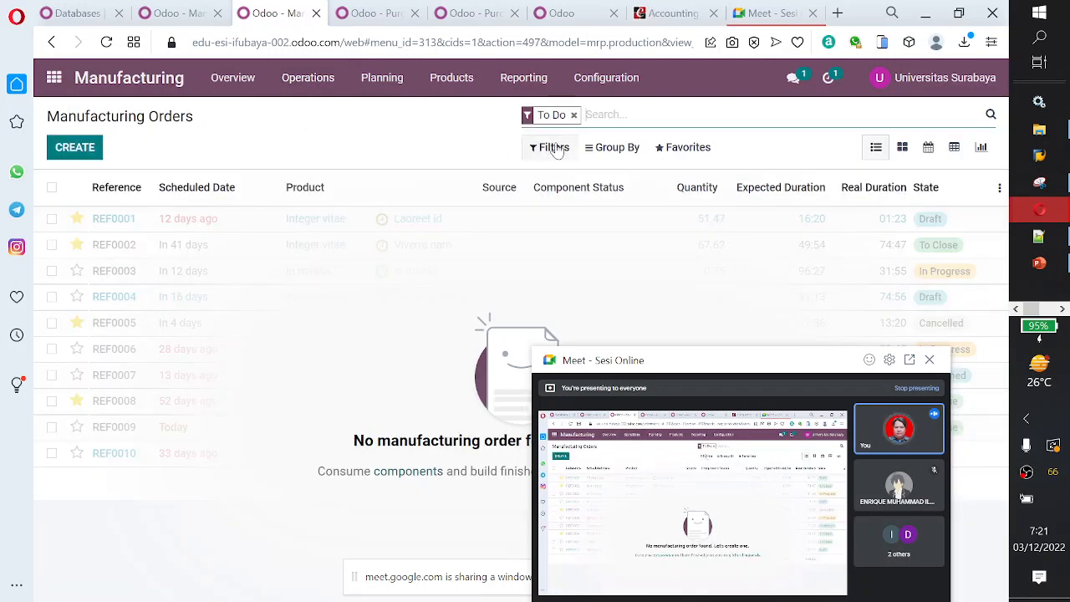
{"action": "left_click", "coordinate": [573, 115]}
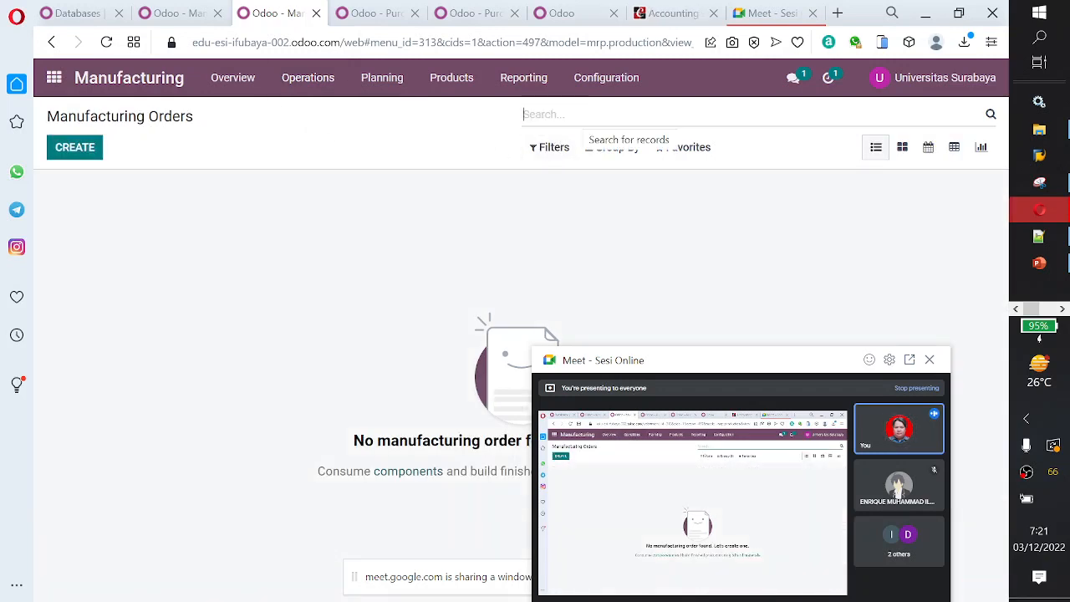
- Switch to the edu-esi-ifubaya-003 database and view its purchase orders list
{"action": "left_click", "coordinate": [373, 14]}
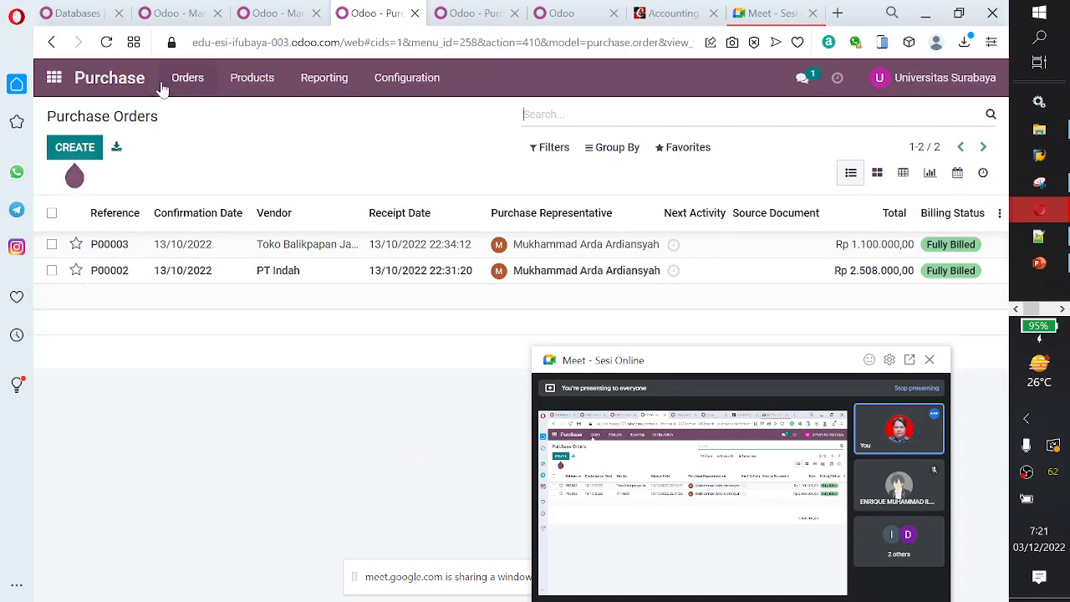
{"action": "left_click", "coordinate": [194, 79]}
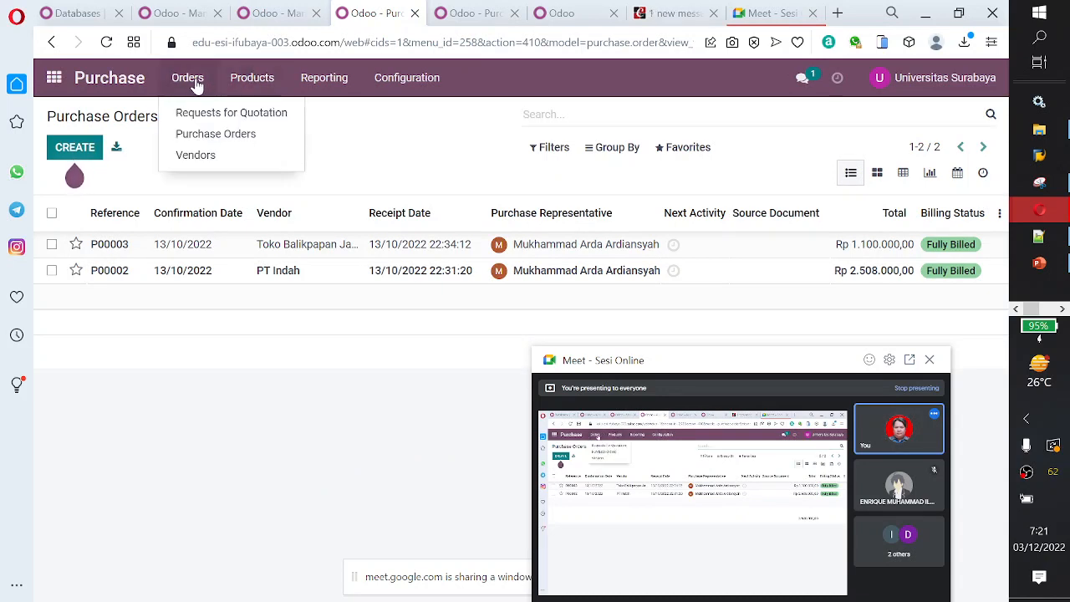
{"action": "left_click", "coordinate": [211, 134]}
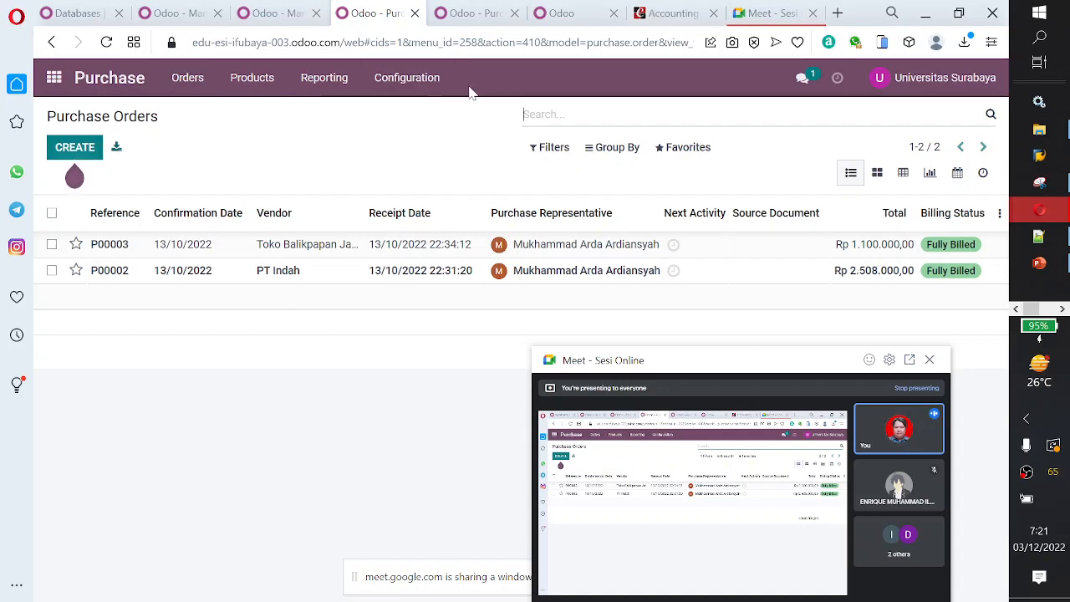
- Open the Manufacturing app in the 003 database and show all manufacturing orders without the To Do filter
{"action": "left_click", "coordinate": [54, 80]}
{"action": "left_click", "coordinate": [810, 229]}
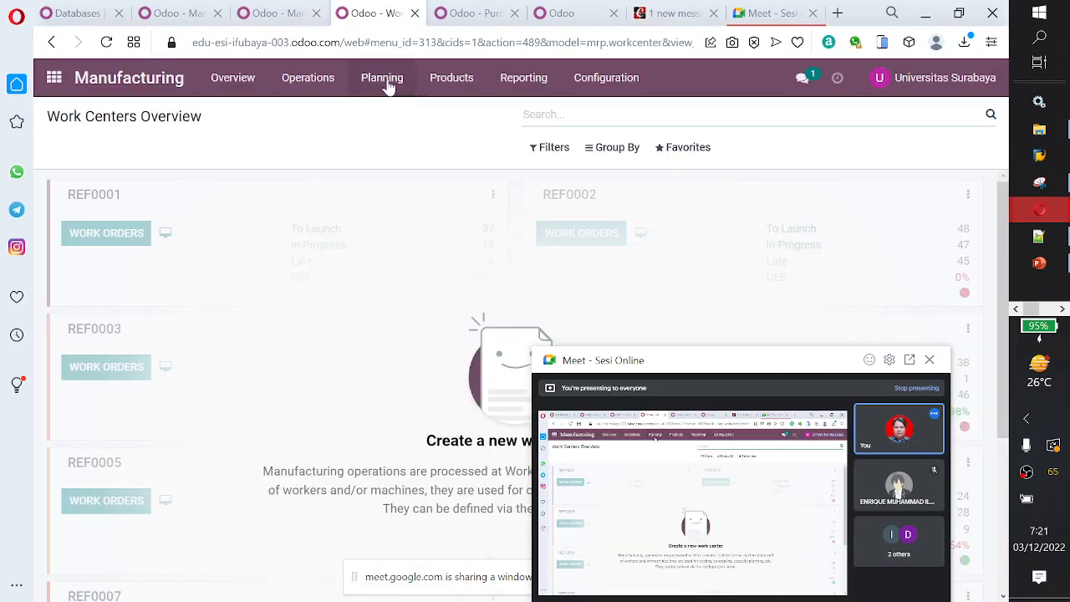
{"action": "left_click", "coordinate": [444, 78]}
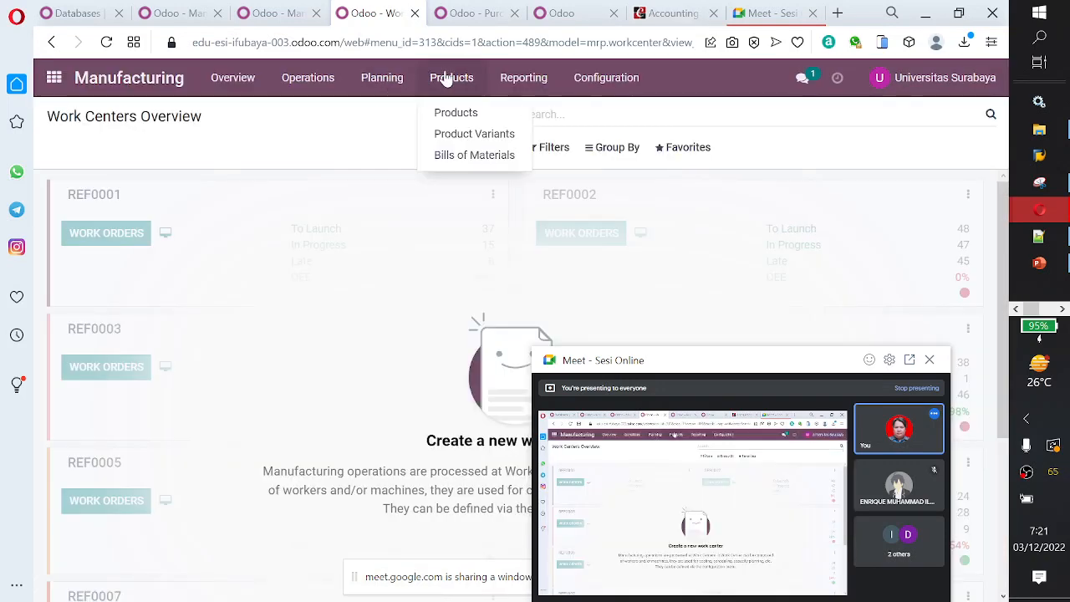
{"action": "left_click", "coordinate": [324, 81]}
{"action": "left_click", "coordinate": [331, 112]}
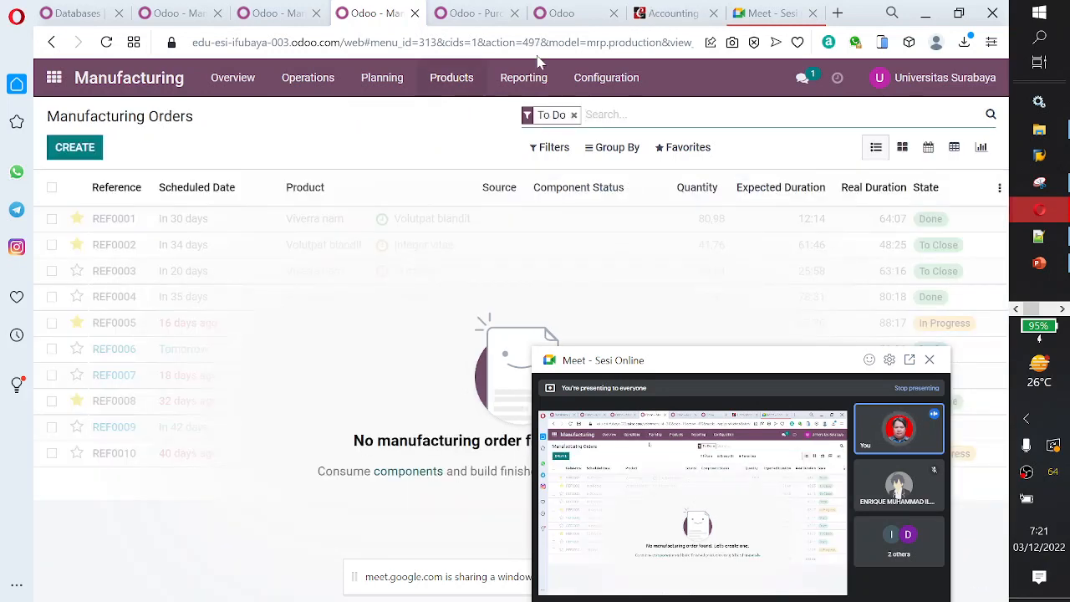
{"action": "left_click", "coordinate": [573, 115]}
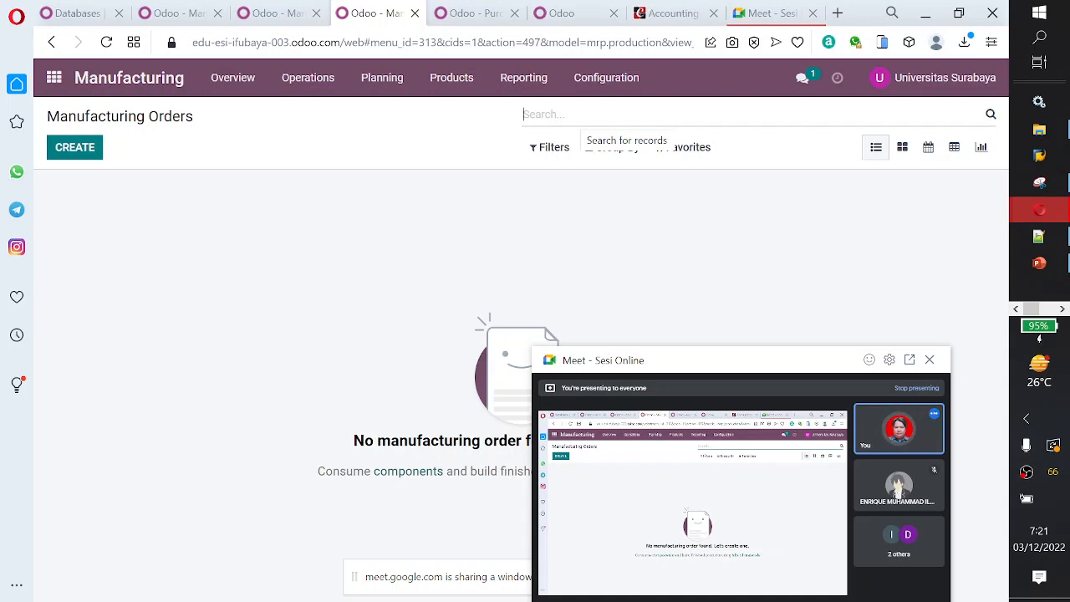
- Switch to the edu-esi-ifubaya-004 database and view its purchase orders list
{"action": "left_click", "coordinate": [476, 13]}
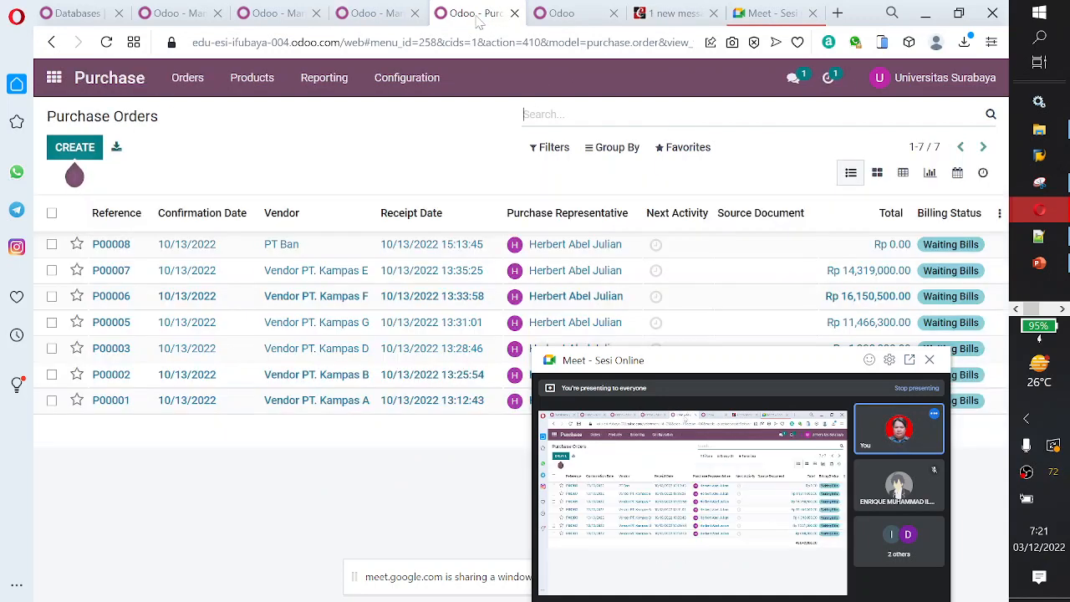
{"action": "left_click", "coordinate": [199, 82]}
{"action": "left_click", "coordinate": [225, 135]}
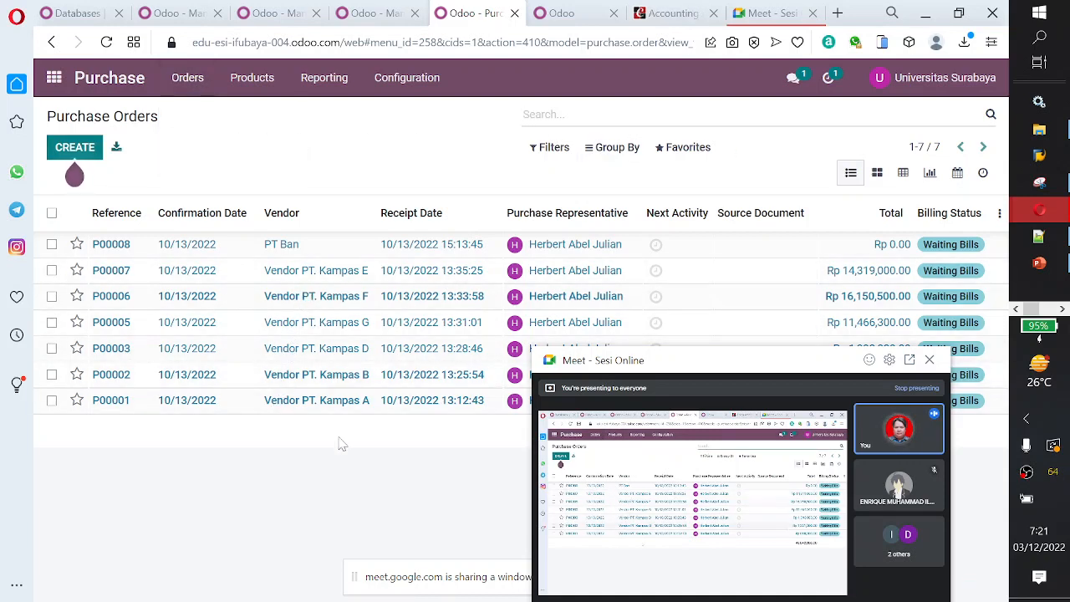
- Open the Manufacturing app in the 004 database and display all manufacturing orders, removing the To Do filter
{"action": "left_click", "coordinate": [53, 86]}
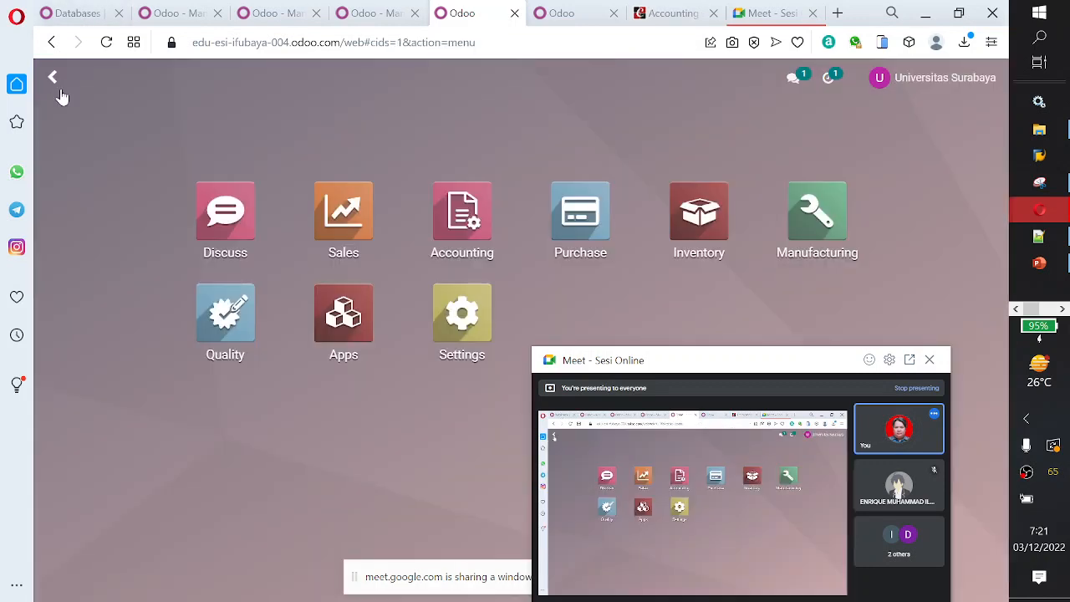
{"action": "left_click", "coordinate": [814, 240]}
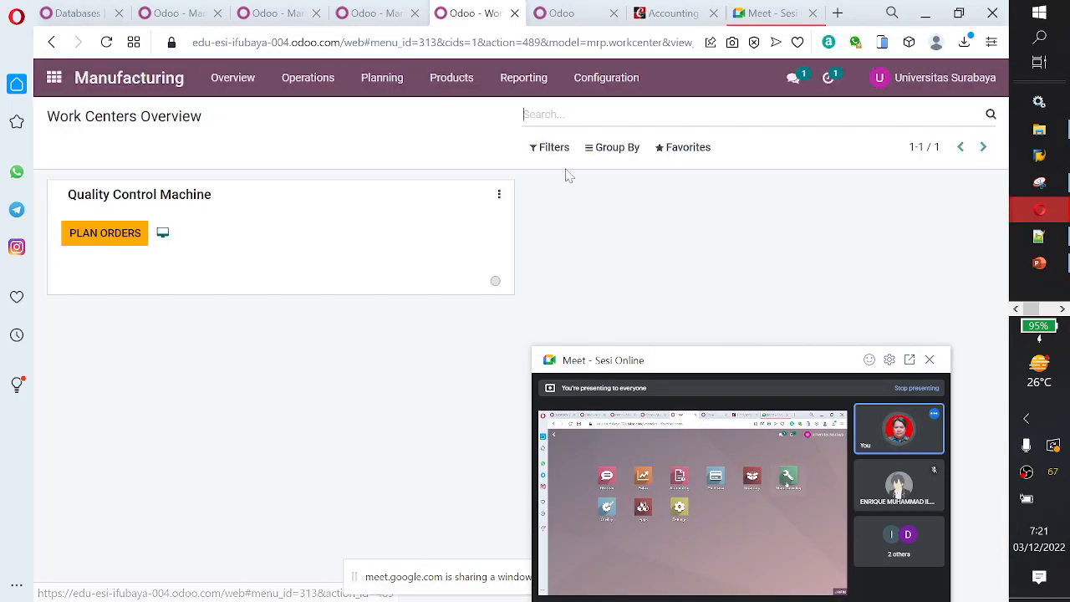
{"action": "left_click", "coordinate": [450, 78]}
{"action": "left_click", "coordinate": [308, 78]}
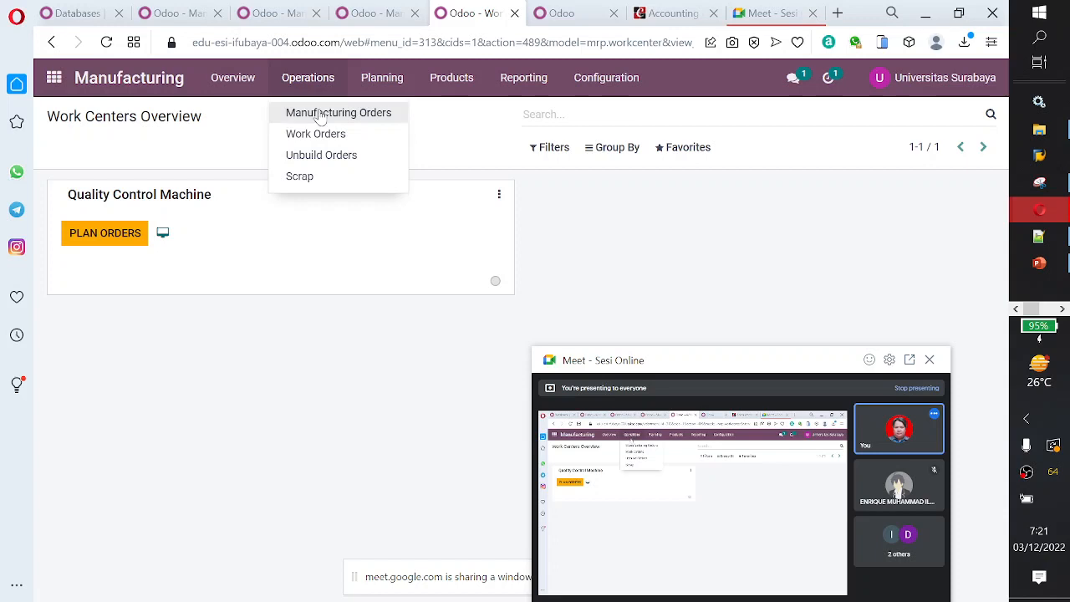
{"action": "left_click", "coordinate": [323, 117]}
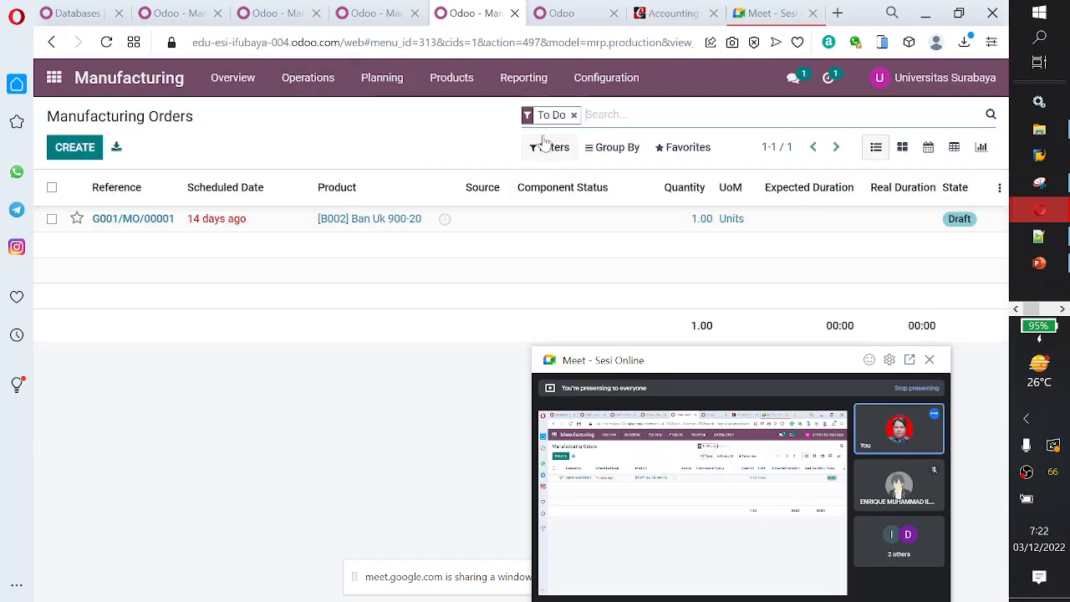
{"action": "left_click", "coordinate": [573, 115]}
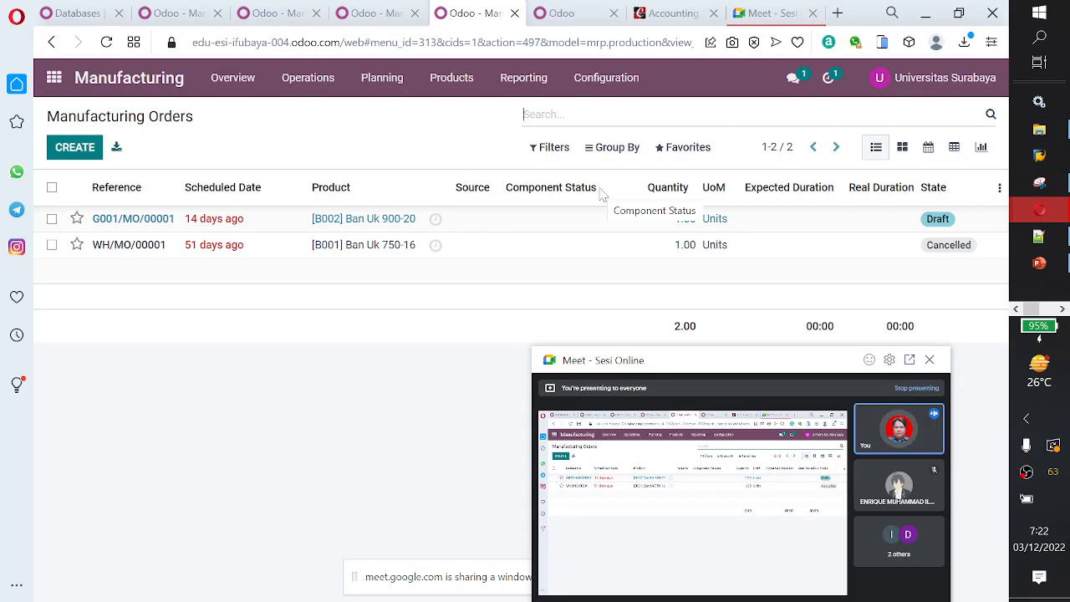
- Switch to the Cybrosys Accounting and Finance page of the Odoo book and close the floating Meet window covering it
{"action": "left_click_drag", "start_coordinate": [686, 371], "coordinate": [561, 168]}
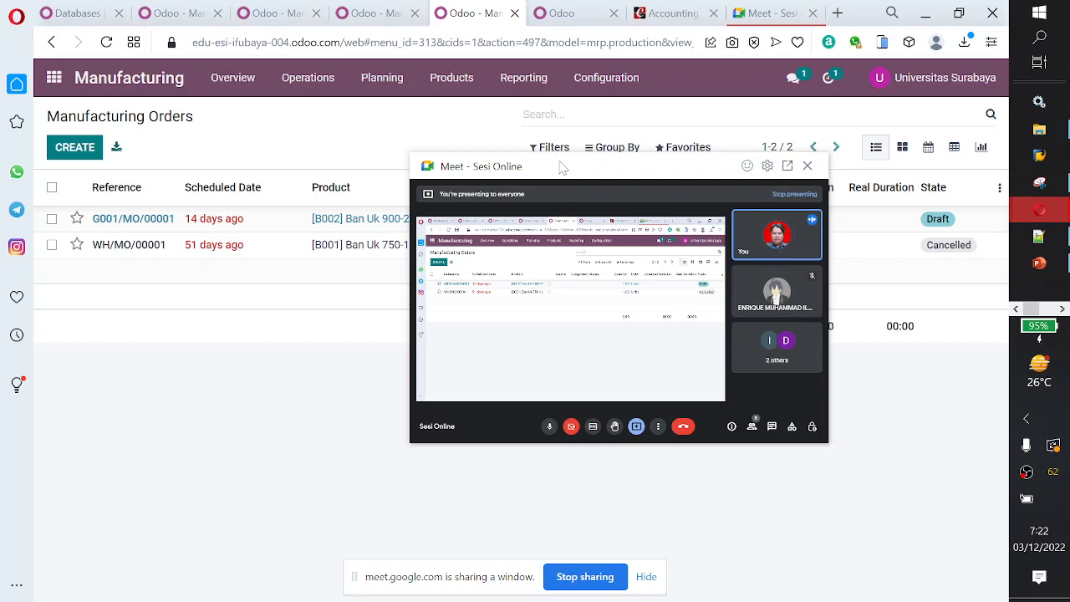
{"action": "left_click_drag", "start_coordinate": [553, 166], "coordinate": [489, 213]}
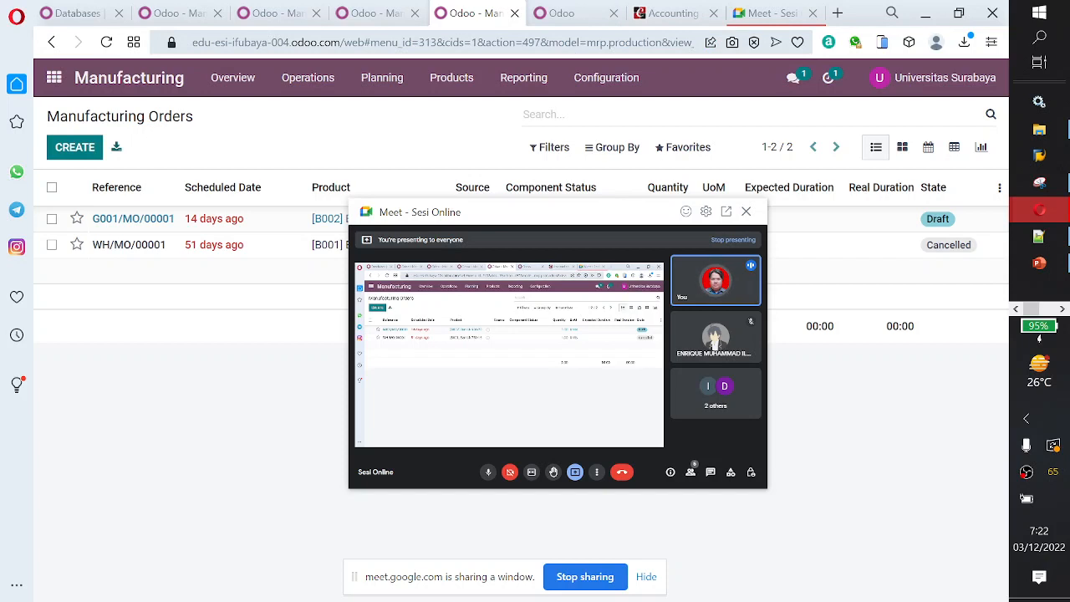
{"action": "left_click", "coordinate": [669, 24]}
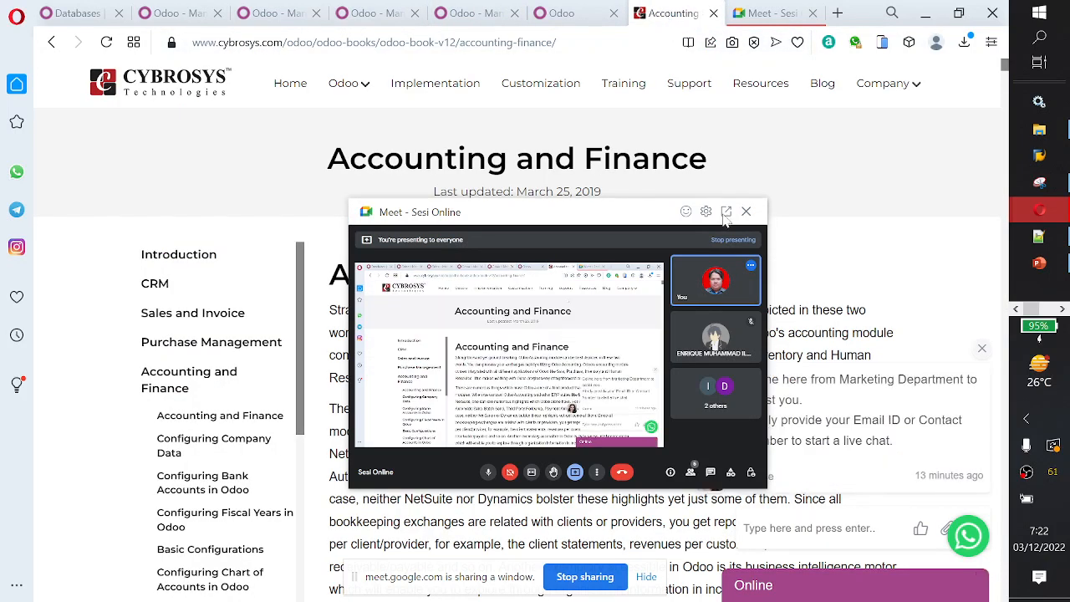
{"action": "left_click_drag", "start_coordinate": [650, 221], "coordinate": [839, 142]}
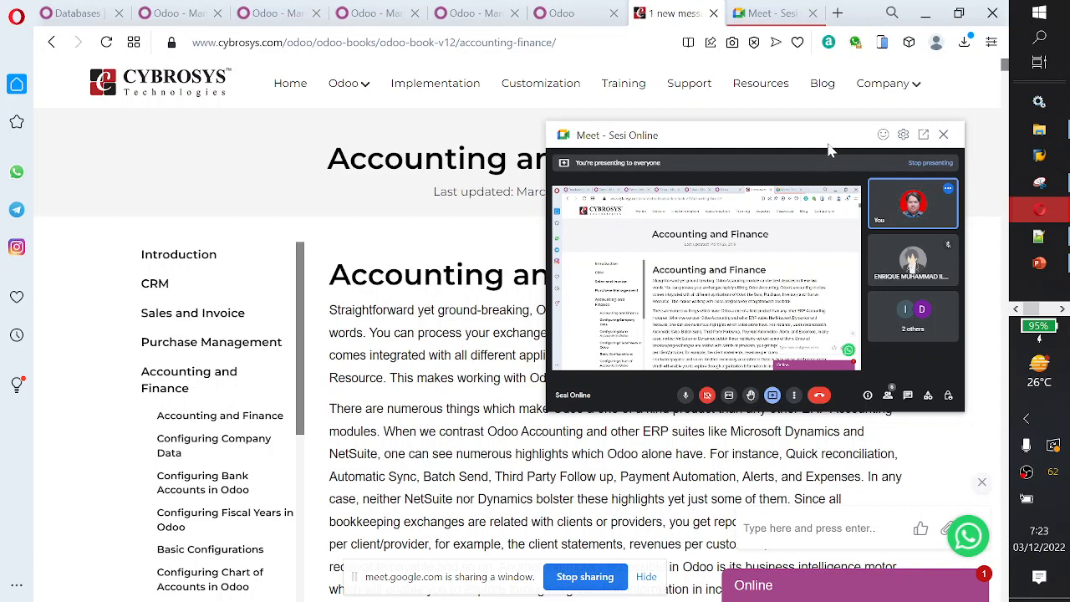
{"action": "left_click", "coordinate": [943, 135]}
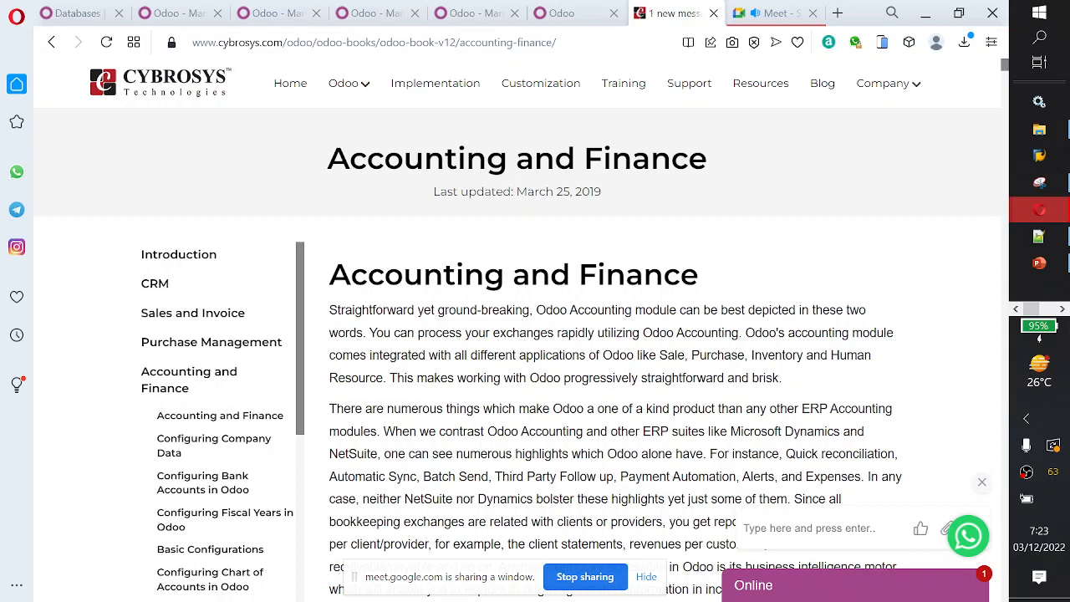
- Highlight the Accounting and Finance heading of the article and hide the screen-sharing notice covering the page
{"action": "scroll", "coordinate": [396, 289], "scroll_direction": "down", "scroll_amount": 1}
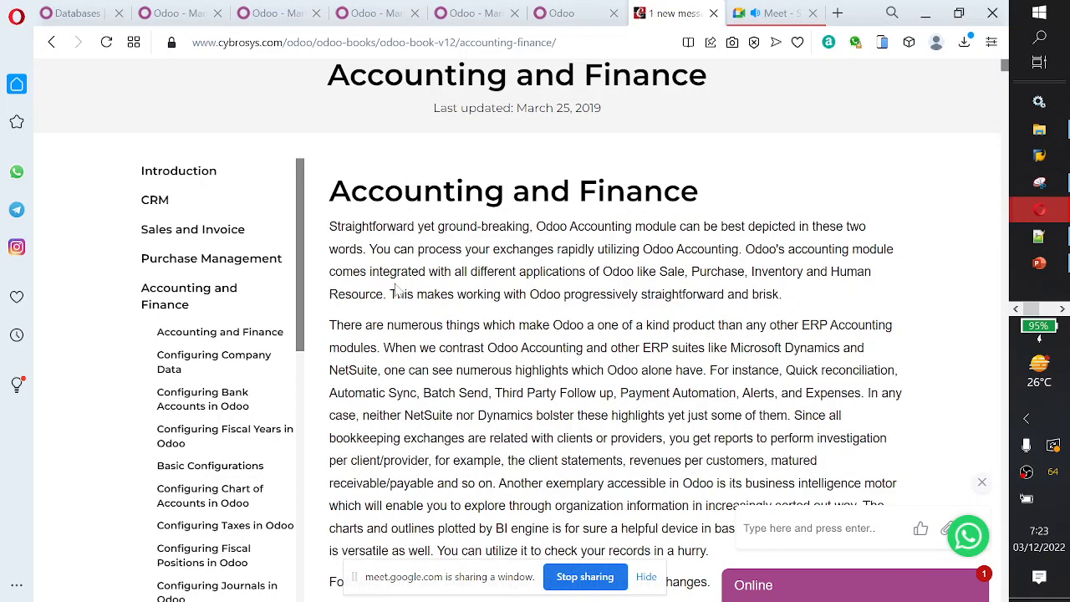
{"action": "left_click_drag", "start_coordinate": [330, 190], "coordinate": [716, 191]}
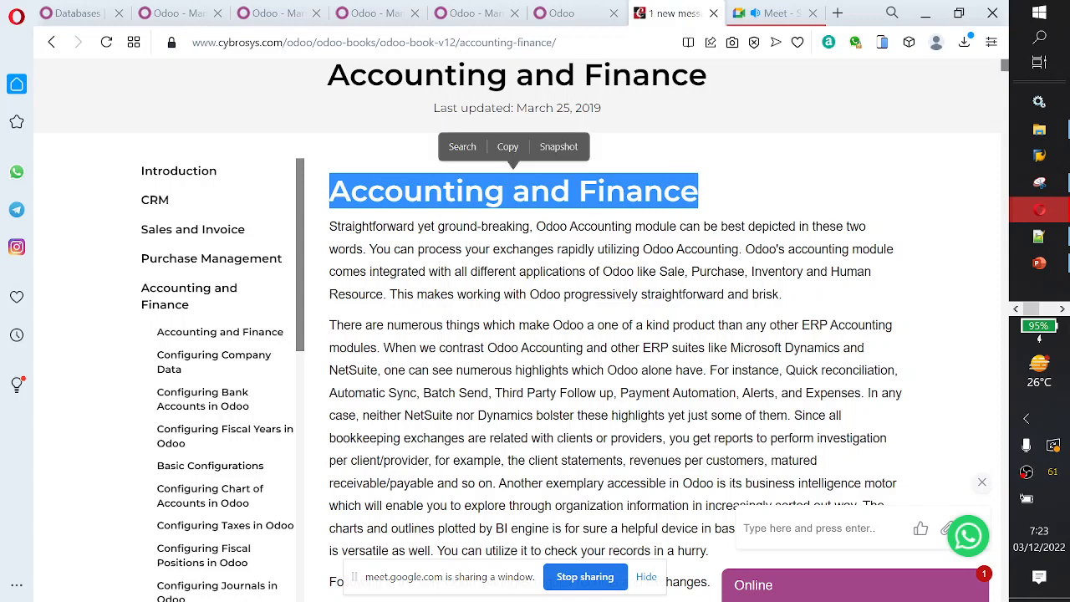
{"action": "left_click", "coordinate": [681, 240]}
{"action": "scroll", "coordinate": [681, 240], "scroll_direction": "up", "scroll_amount": 1}
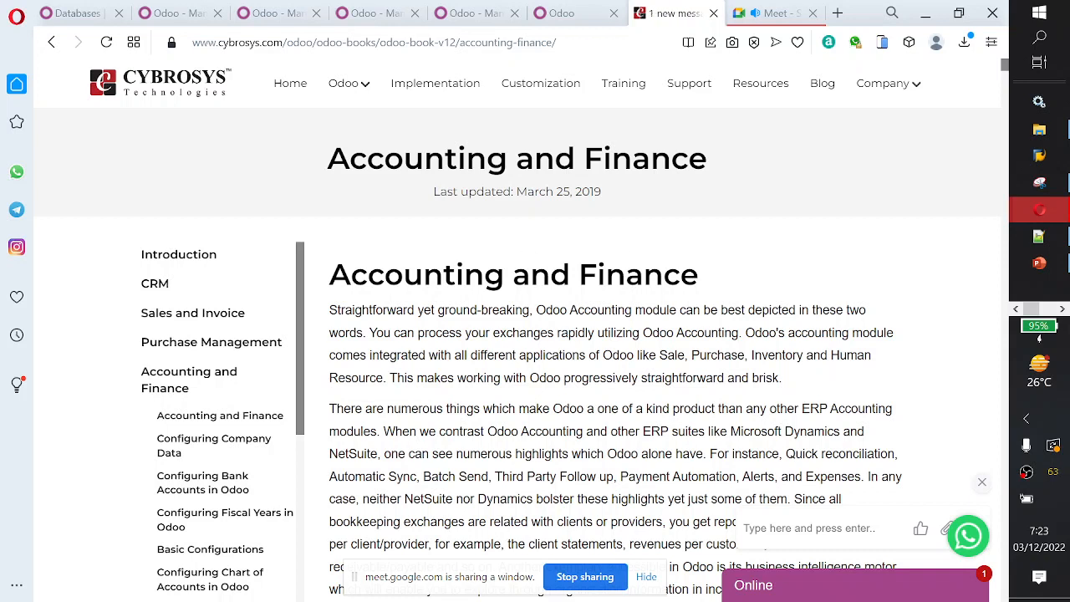
{"action": "left_click", "coordinate": [646, 576]}
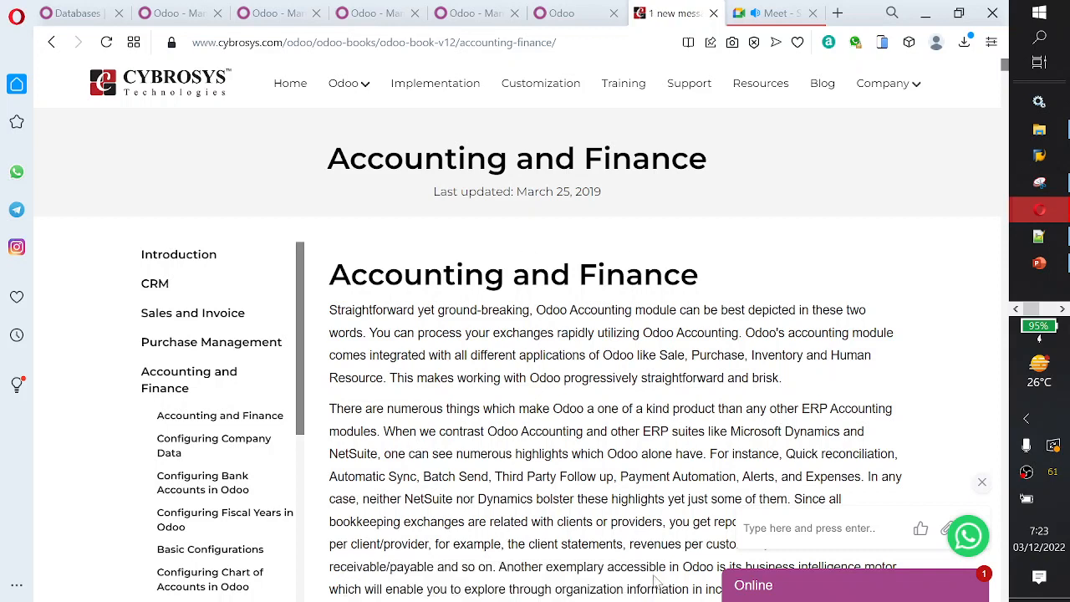
- Read the article's introduction, highlighting its opening sentence on how the Odoo Accounting module is described
{"action": "scroll", "coordinate": [520, 348], "scroll_direction": "down", "scroll_amount": 1}
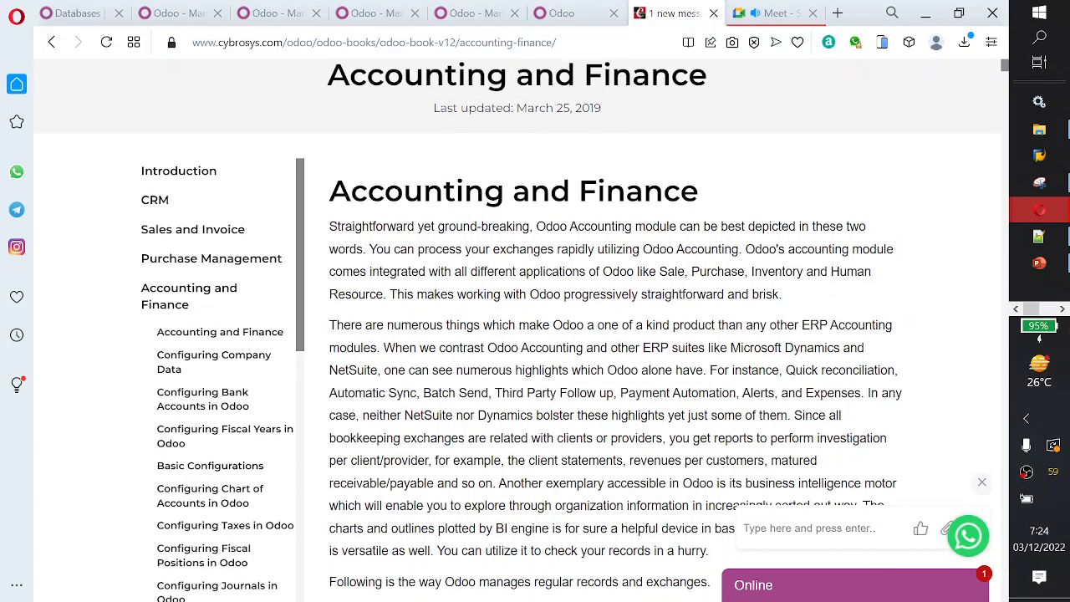
{"action": "left_click_drag", "start_coordinate": [330, 233], "coordinate": [358, 250]}
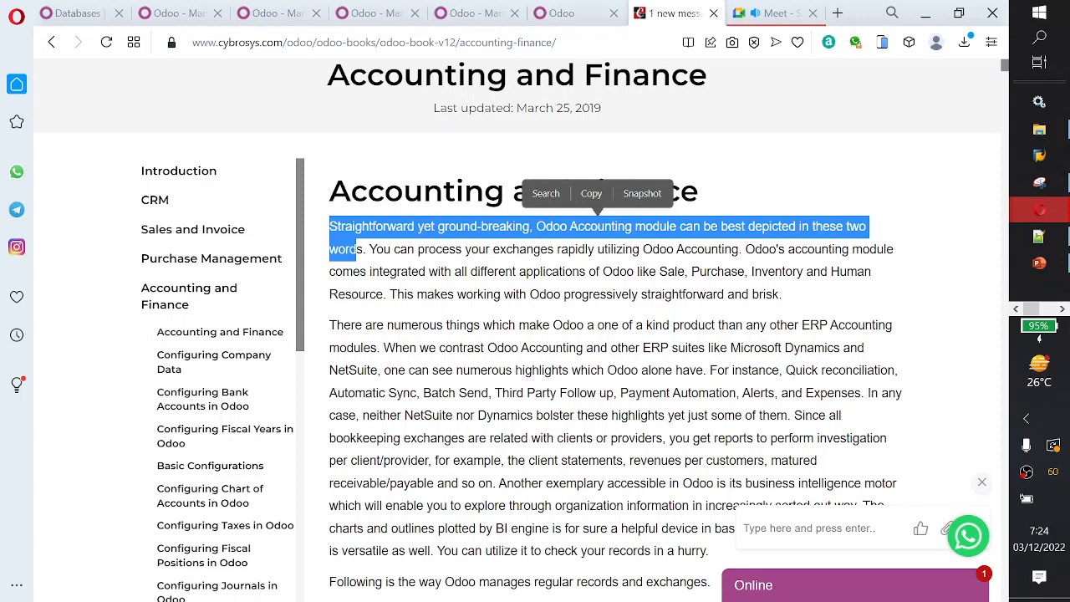
{"action": "left_click", "coordinate": [358, 250]}
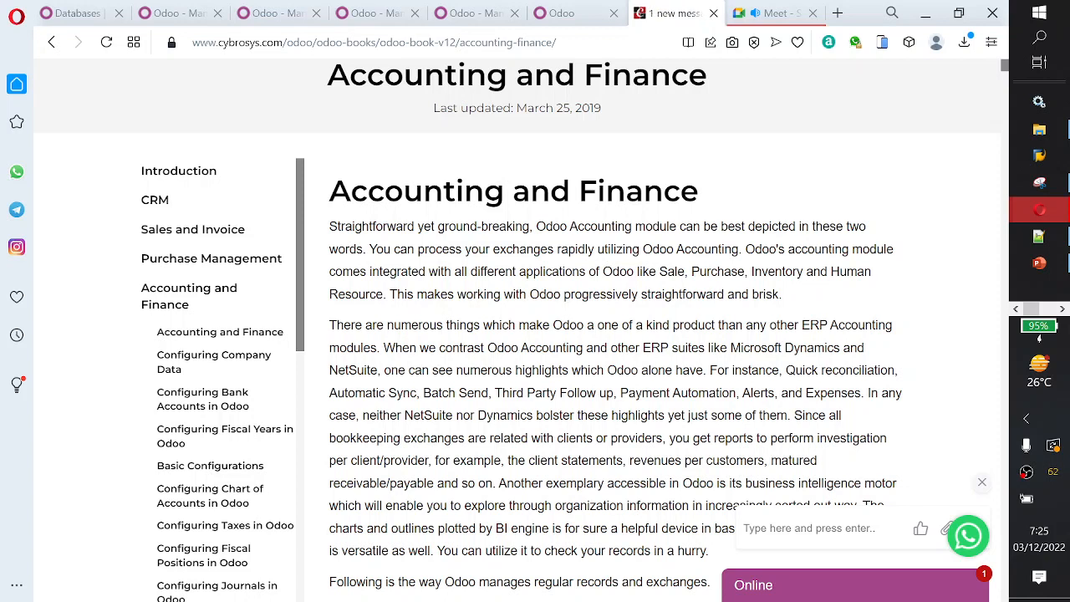
- Read the Double-entry bookkeeping section, highlighting its heading and the passage on journal entries for every accounting transaction
{"action": "scroll", "coordinate": [518, 335], "scroll_direction": "down", "scroll_amount": 3}
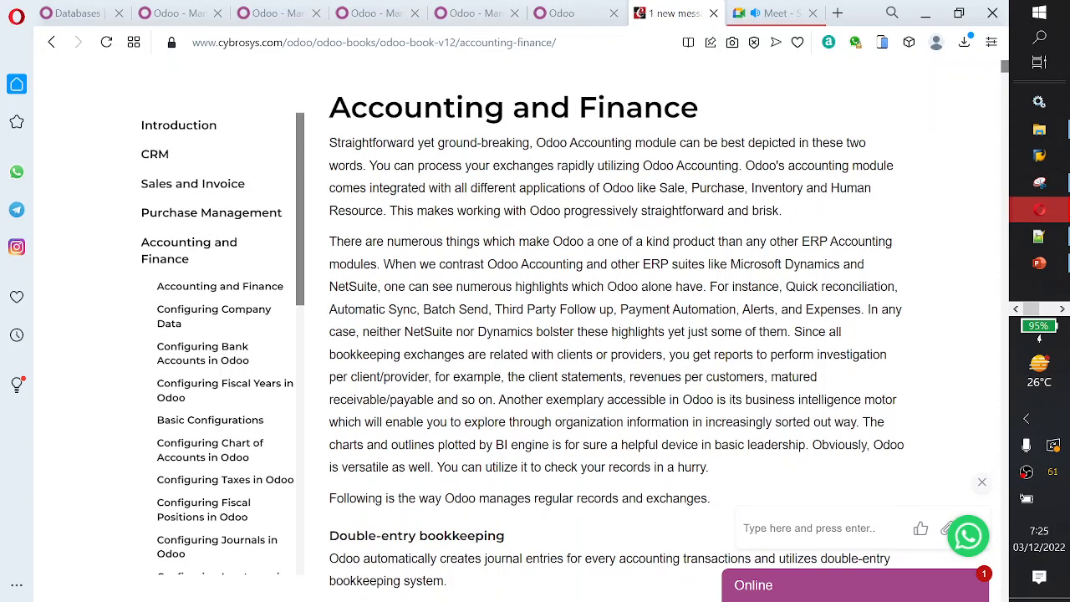
{"action": "scroll", "coordinate": [616, 334], "scroll_direction": "down", "scroll_amount": 1}
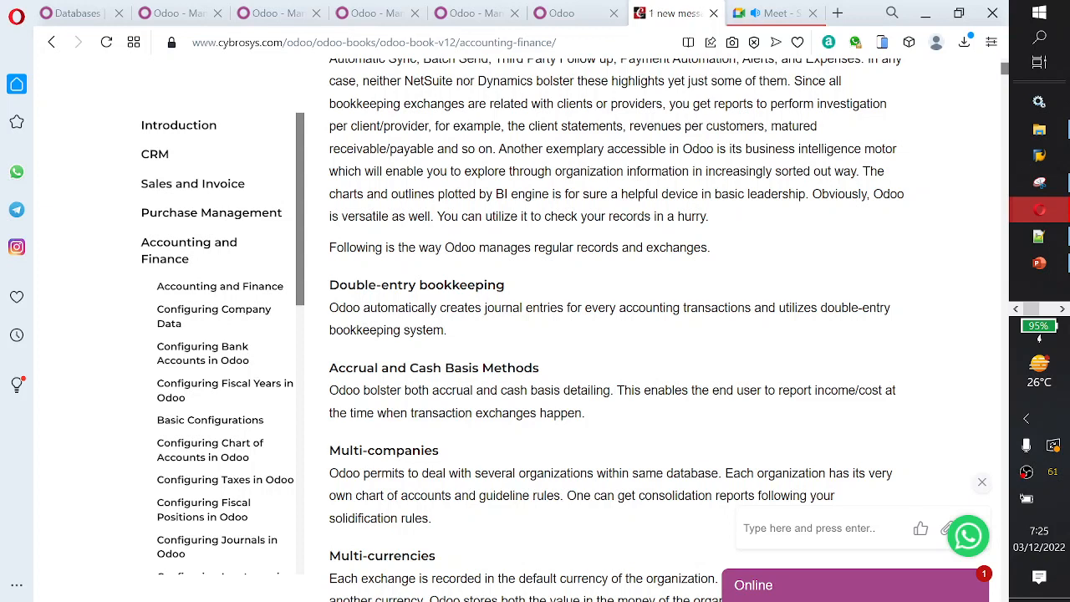
{"action": "scroll", "coordinate": [356, 269], "scroll_direction": "down", "scroll_amount": 1}
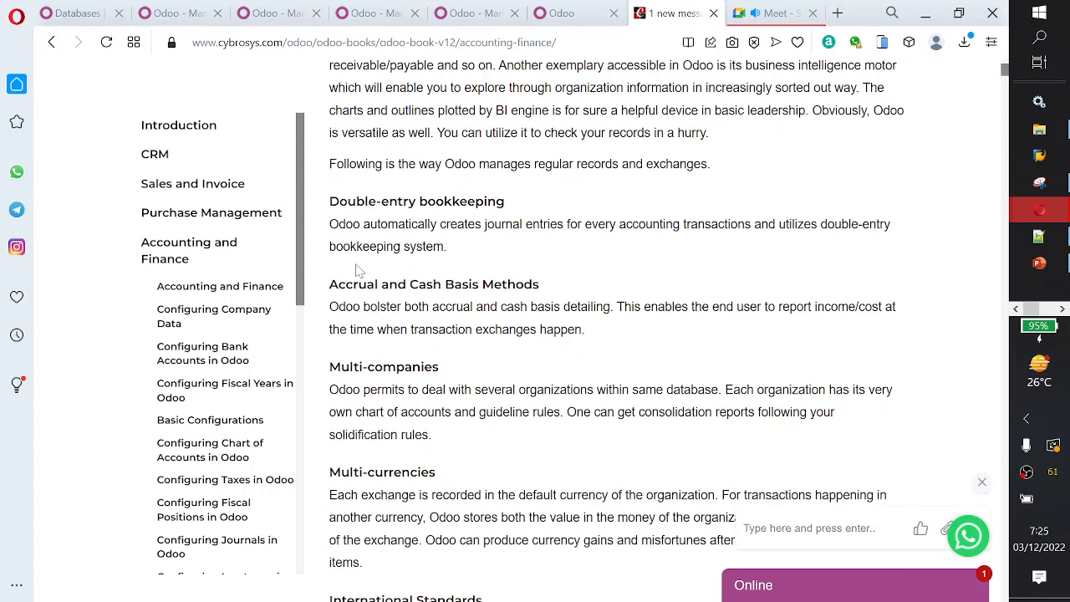
{"action": "double_click", "coordinate": [339, 202]}
{"action": "left_click_drag", "start_coordinate": [338, 202], "coordinate": [552, 209]}
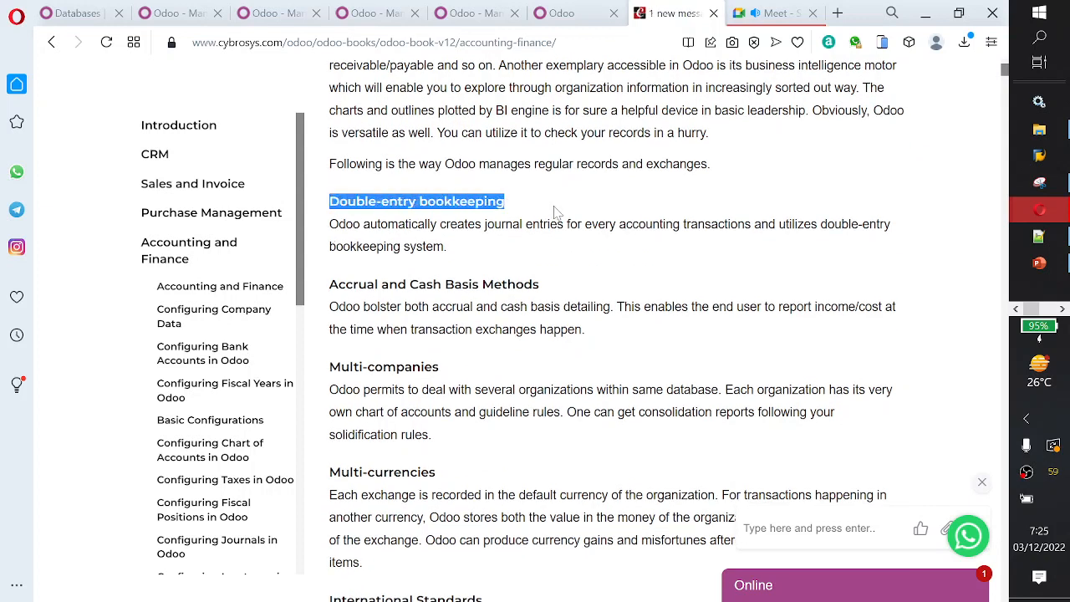
{"action": "left_click", "coordinate": [552, 209]}
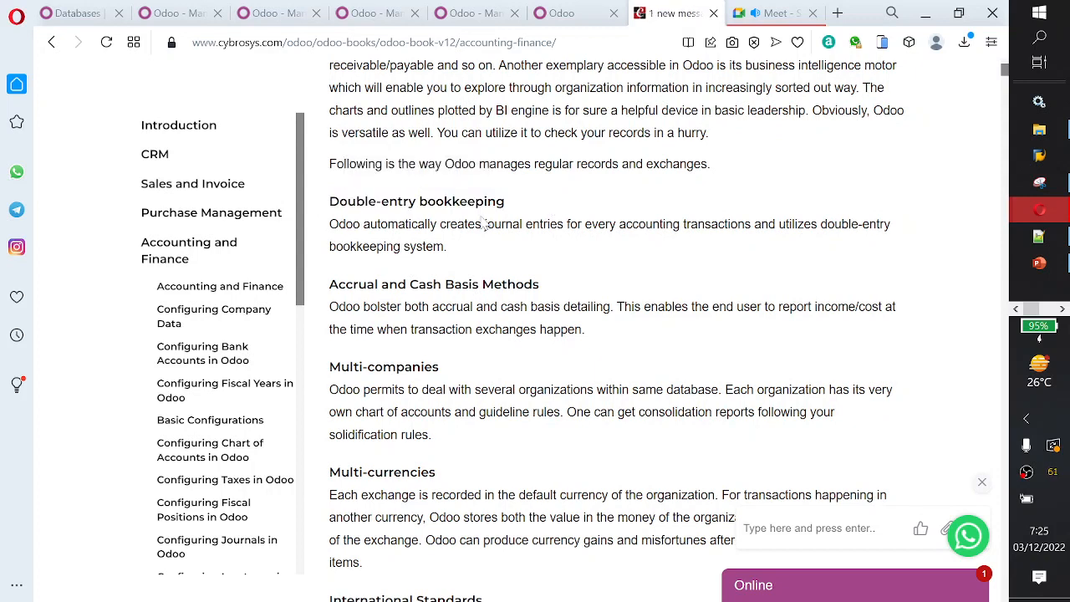
{"action": "left_click_drag", "start_coordinate": [328, 209], "coordinate": [515, 202]}
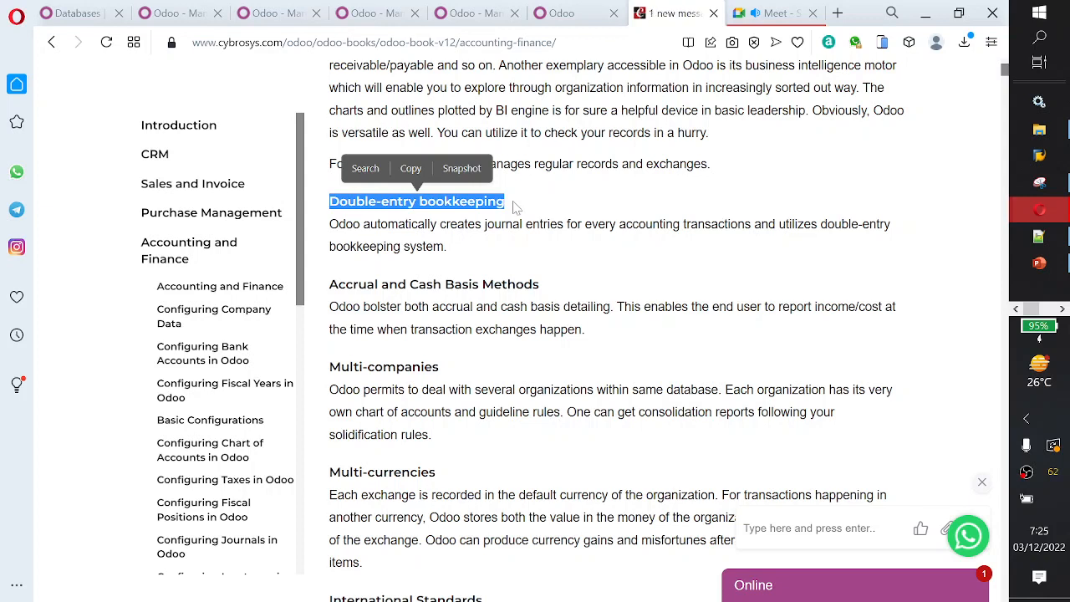
{"action": "left_click_drag", "start_coordinate": [484, 224], "coordinate": [471, 245]}
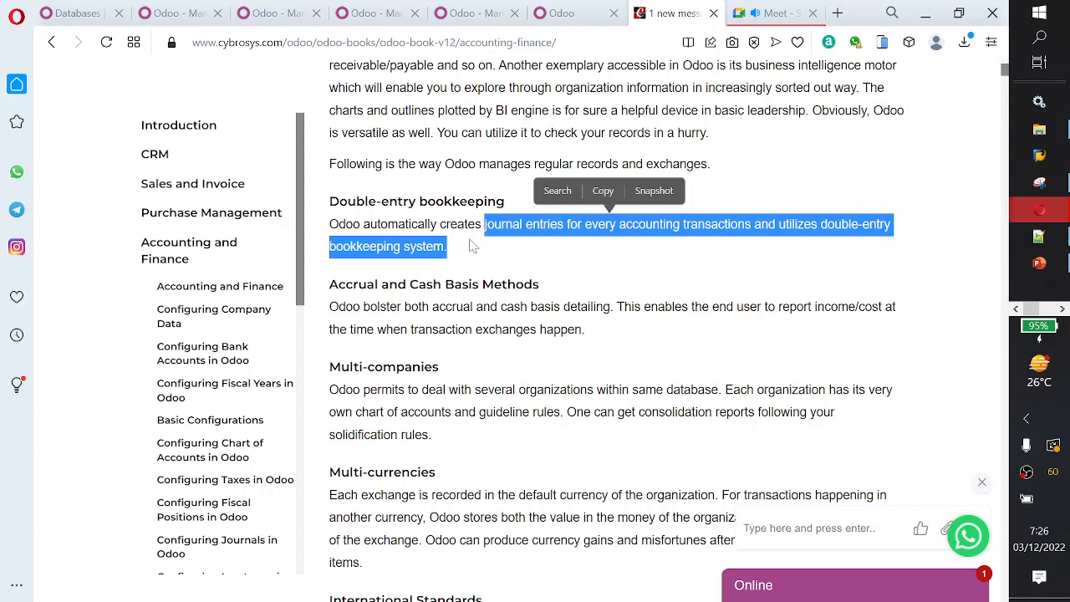
- Read the Accrual and Cash Basis Methods section, highlighting the accrual and cash basis terms in its heading
{"action": "left_click_drag", "start_coordinate": [331, 285], "coordinate": [564, 282]}
{"action": "scroll", "coordinate": [563, 274], "scroll_direction": "down", "scroll_amount": 1}
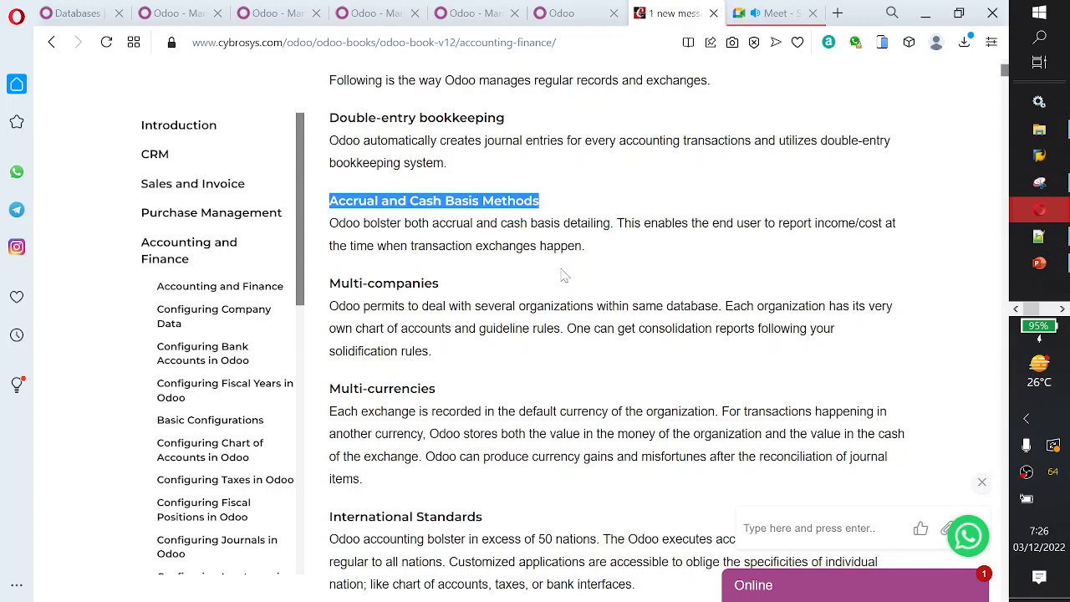
{"action": "left_click_drag", "start_coordinate": [813, 223], "coordinate": [879, 224]}
{"action": "left_click", "coordinate": [592, 256]}
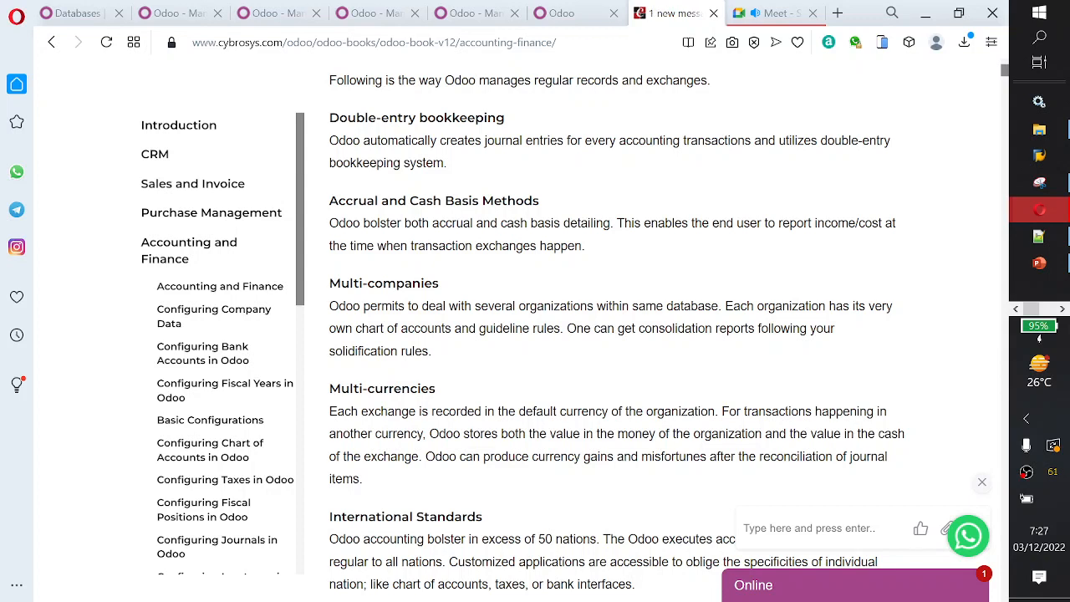
{"action": "left_click_drag", "start_coordinate": [407, 201], "coordinate": [544, 207]}
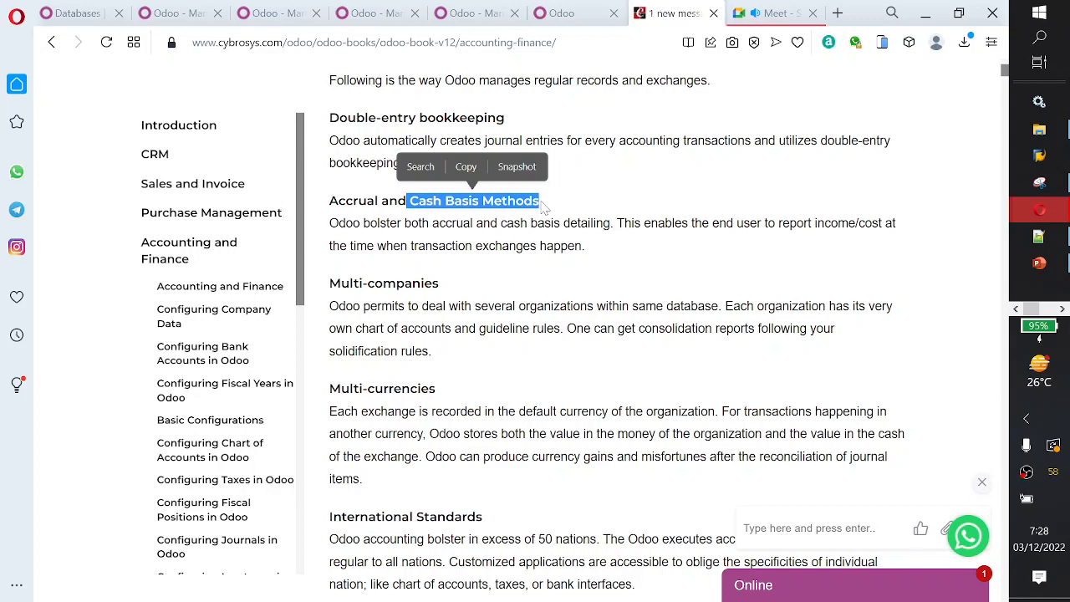
{"action": "left_click_drag", "start_coordinate": [329, 202], "coordinate": [377, 203]}
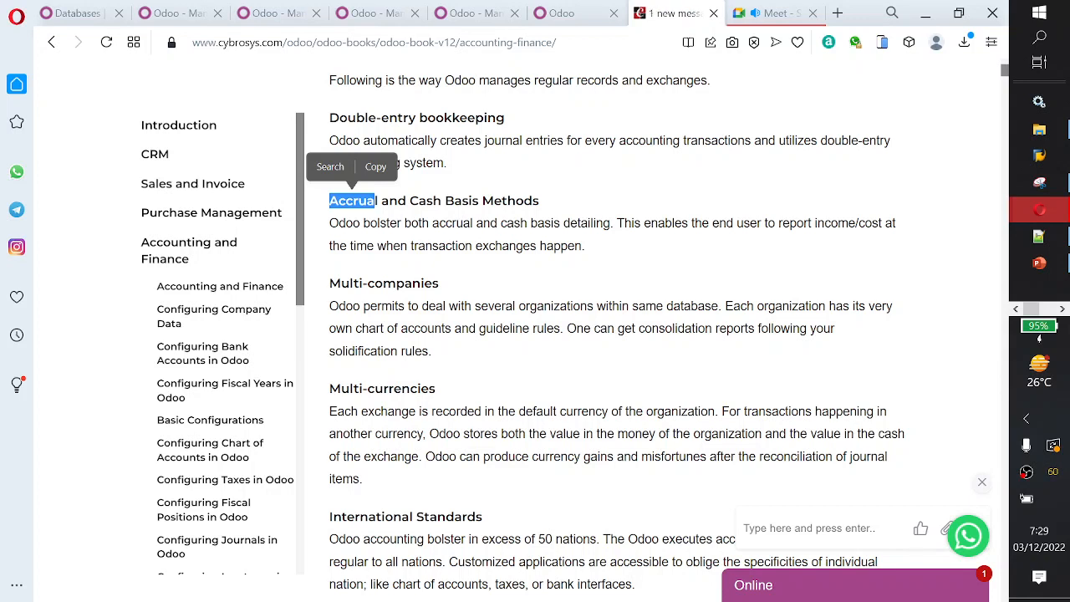
{"action": "left_click", "coordinate": [376, 202]}
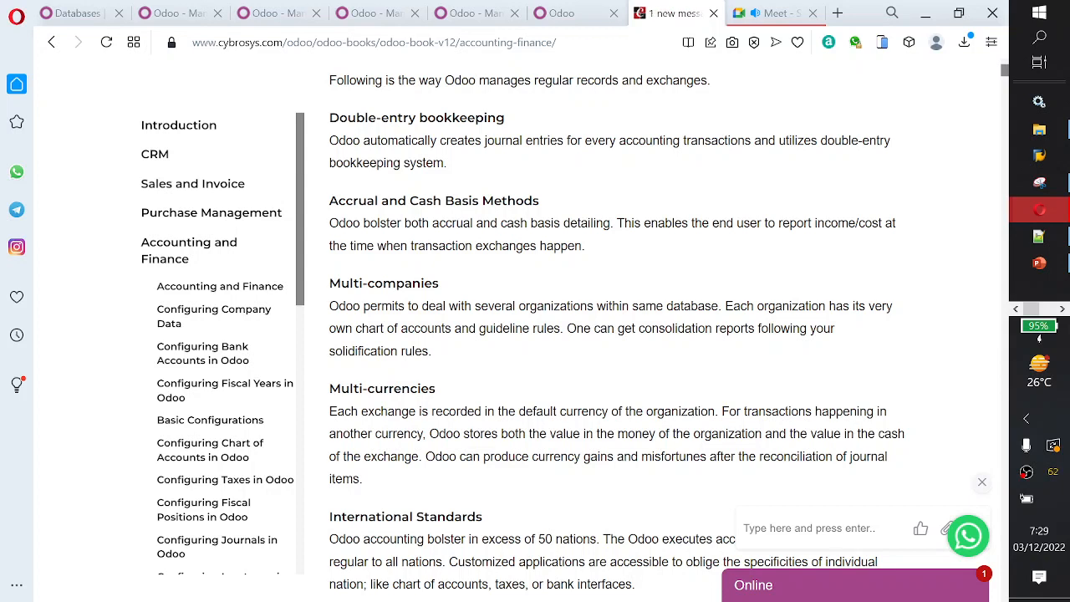
{"action": "left_click_drag", "start_coordinate": [376, 202], "coordinate": [329, 202]}
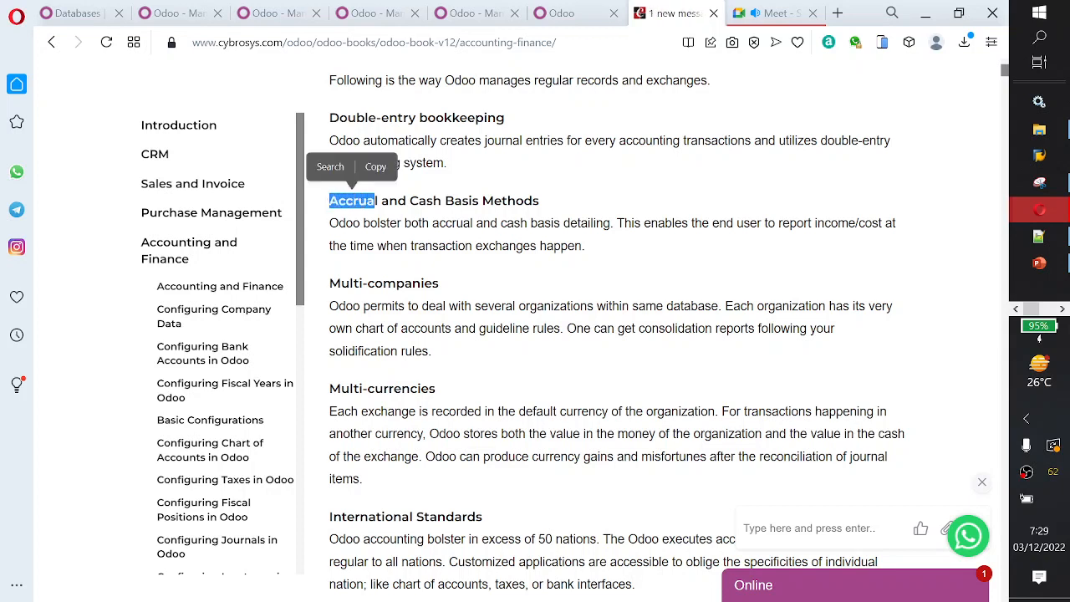
{"action": "left_click_drag", "start_coordinate": [409, 202], "coordinate": [491, 197]}
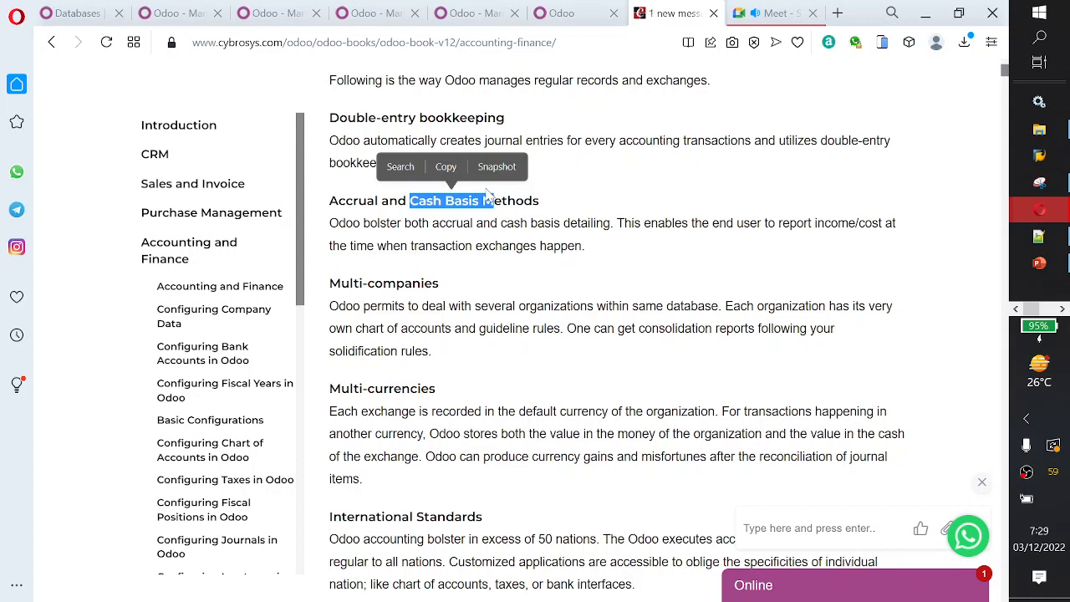
{"action": "left_click", "coordinate": [476, 220]}
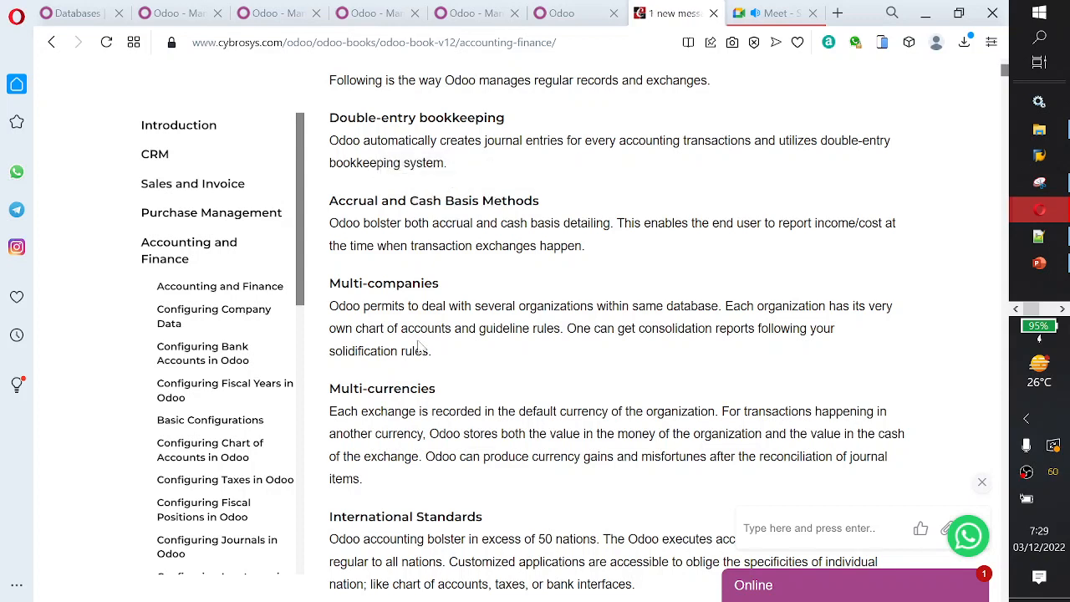
- Read the Multi-companies section, highlighting its heading and the phrases on each organization's chart of accounts and consolidation reports
{"action": "mouse_move", "coordinate": [439, 284]}
{"action": "left_mouse_down"}
{"action": "mouse_move", "coordinate": [321, 291]}
{"action": "mouse_move", "coordinate": [445, 288]}
{"action": "left_mouse_up"}
{"action": "left_click", "coordinate": [451, 292]}
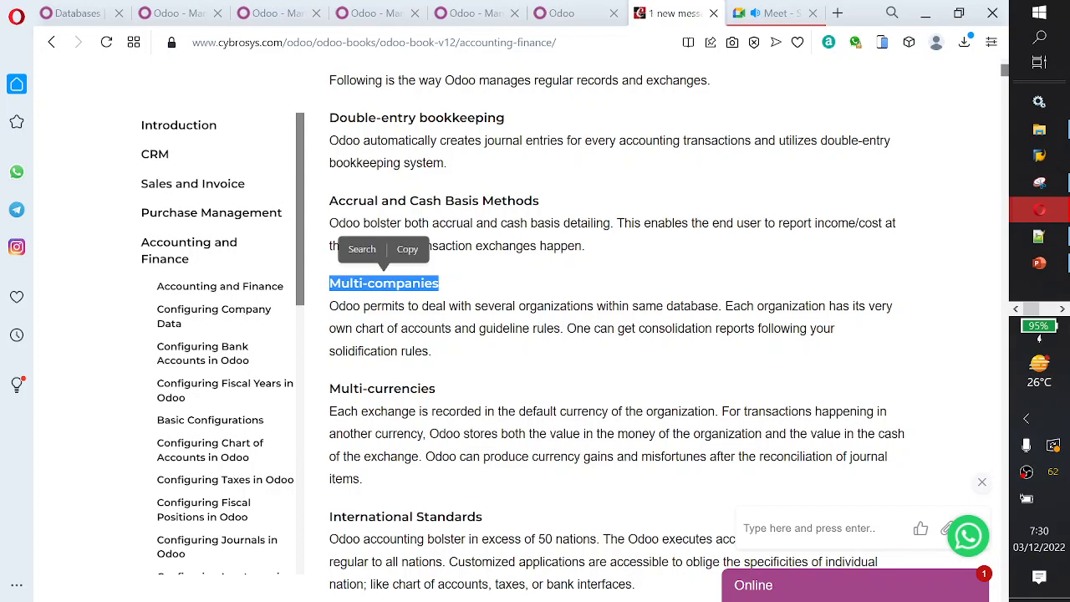
{"action": "left_click_drag", "start_coordinate": [724, 306], "coordinate": [560, 328]}
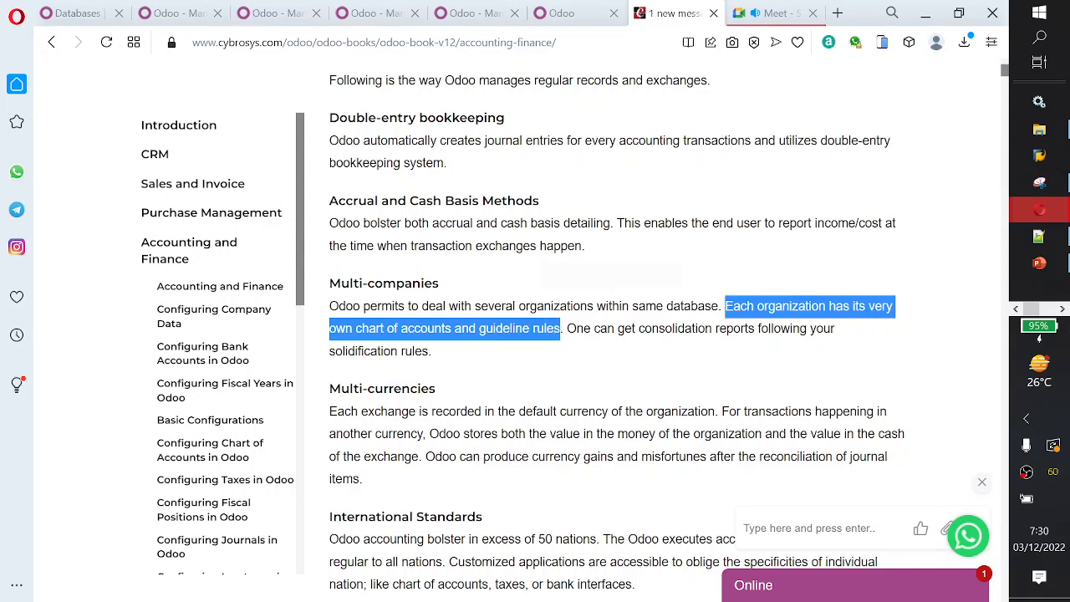
{"action": "left_click", "coordinate": [560, 328]}
{"action": "left_click_drag", "start_coordinate": [355, 328], "coordinate": [447, 329]}
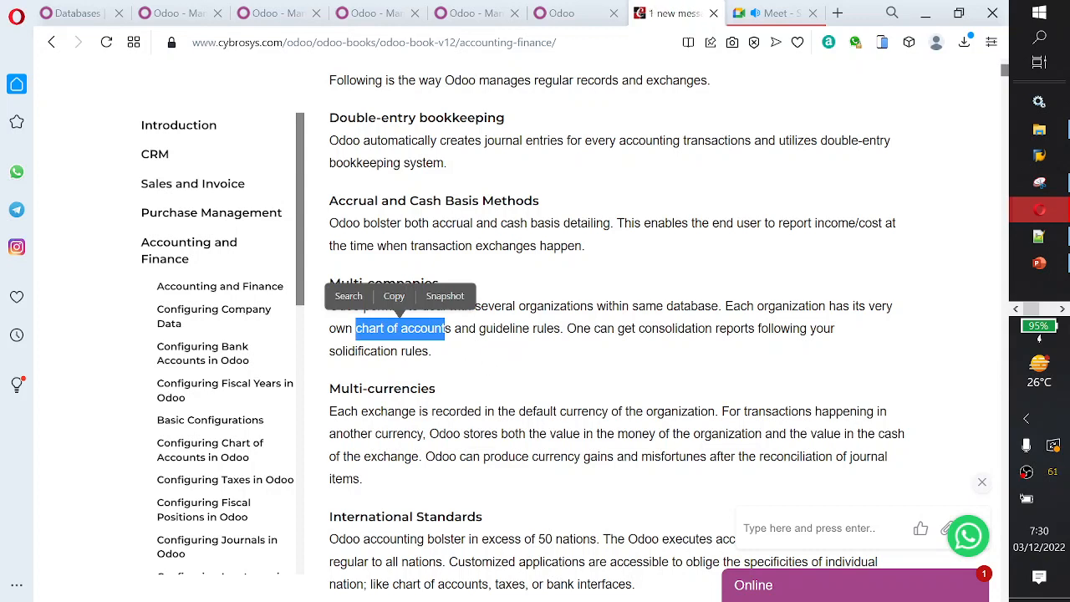
{"action": "left_click_drag", "start_coordinate": [639, 328], "coordinate": [755, 331]}
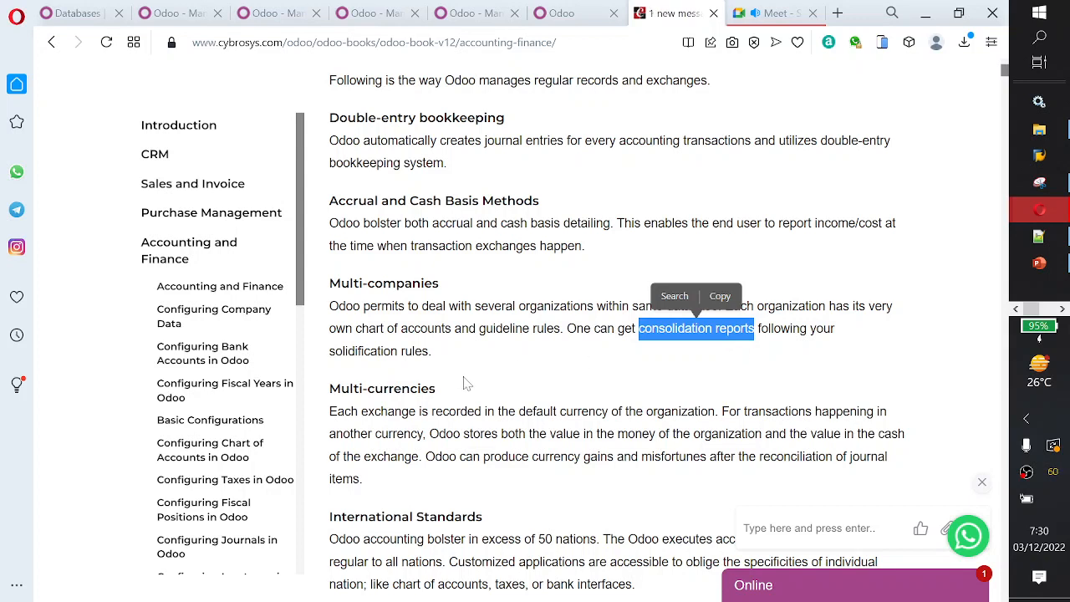
- Read the Multi-currencies section, highlighting its heading and the sentence on recording exchanges in the organization's default currency
{"action": "scroll", "coordinate": [465, 382], "scroll_direction": "down", "scroll_amount": 1}
{"action": "left_click_drag", "start_coordinate": [328, 305], "coordinate": [440, 311]}
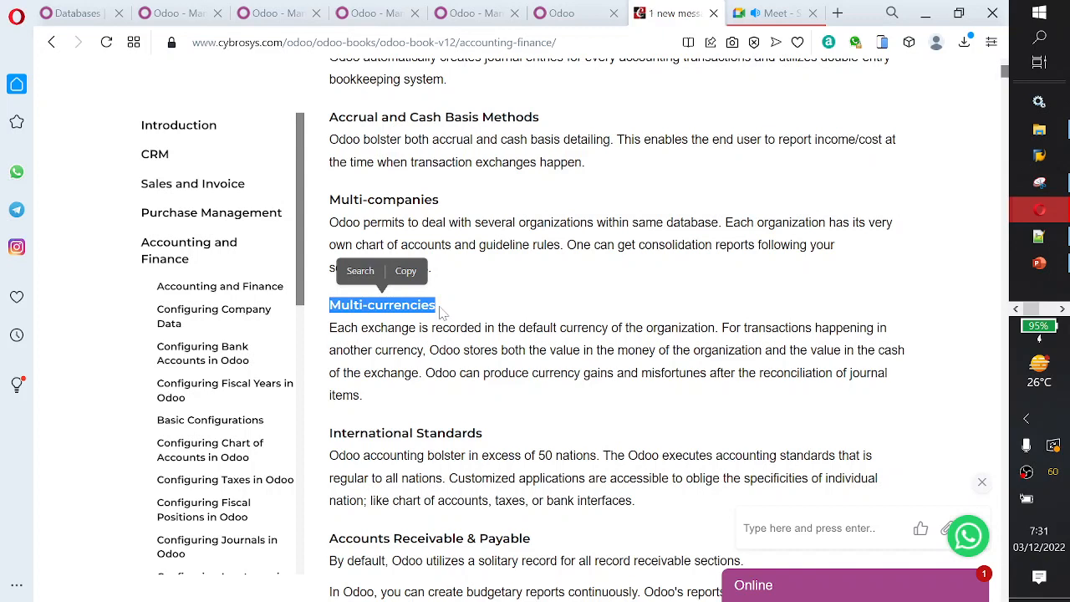
{"action": "scroll", "coordinate": [441, 312], "scroll_direction": "down", "scroll_amount": 1}
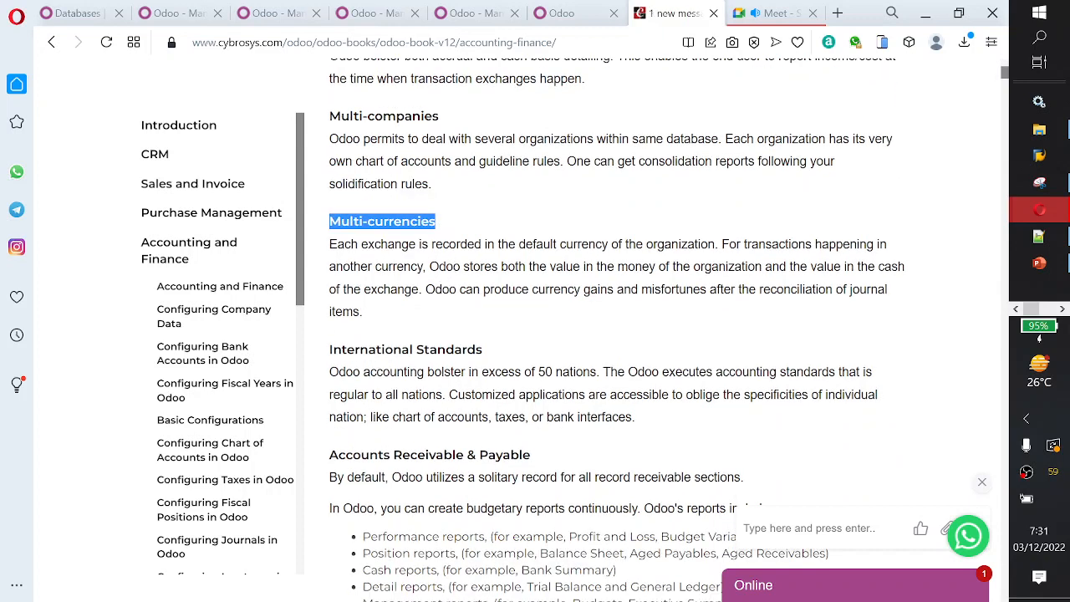
{"action": "left_click_drag", "start_coordinate": [329, 243], "coordinate": [715, 244]}
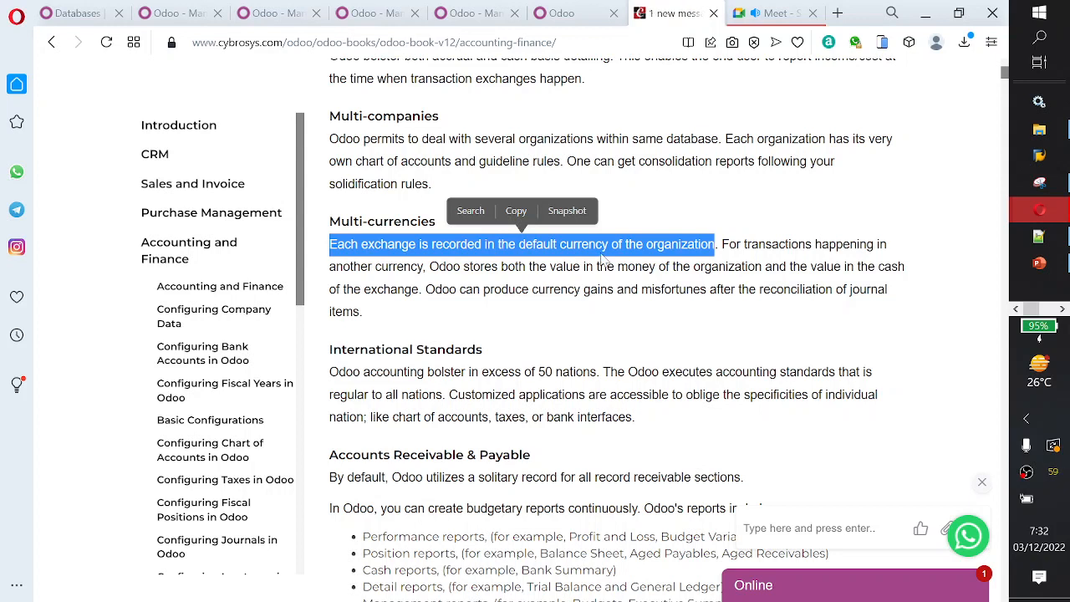
- Read the International Standards section, highlighting its heading and the sentence on support for more than 50 nations
{"action": "scroll", "coordinate": [590, 242], "scroll_direction": "down", "scroll_amount": 2}
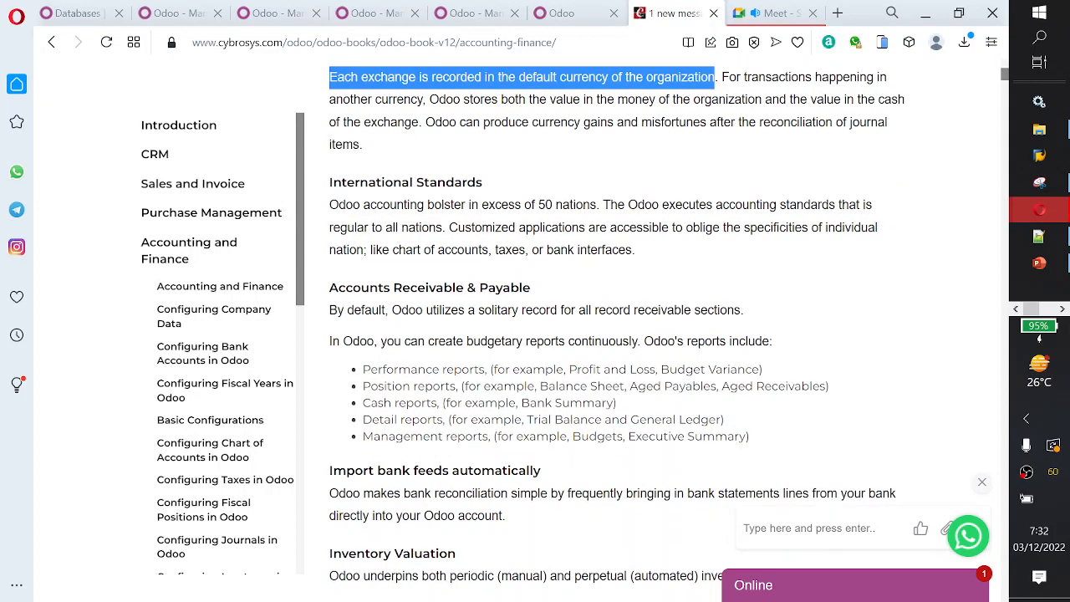
{"action": "left_click_drag", "start_coordinate": [330, 184], "coordinate": [504, 192]}
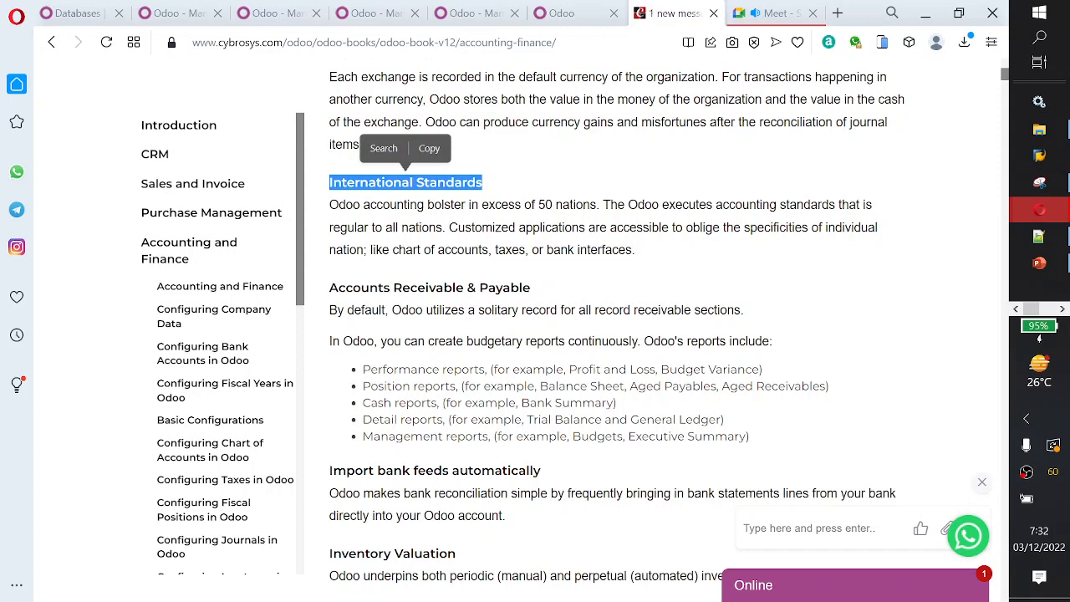
{"action": "left_click_drag", "start_coordinate": [329, 204], "coordinate": [599, 174]}
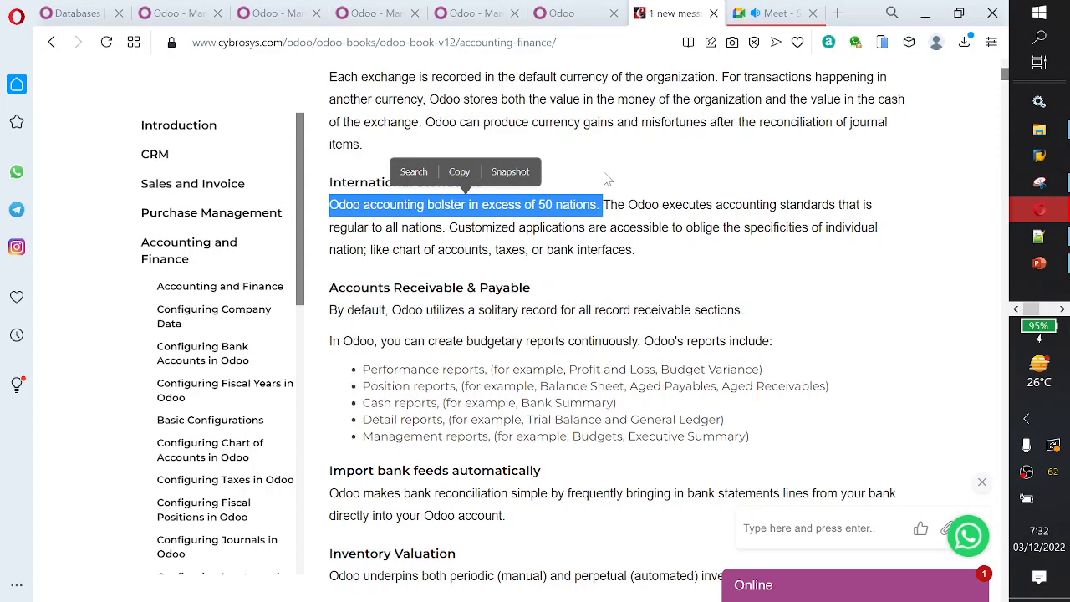
{"action": "left_click", "coordinate": [604, 176]}
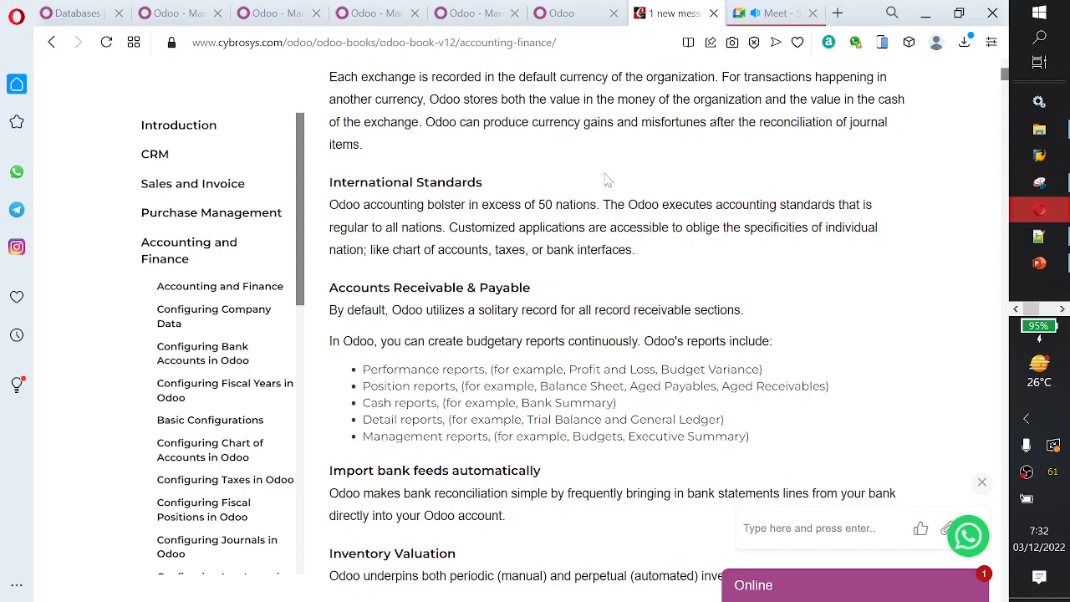
- Read the Accounts Receivable & Payable section, highlighting its heading
{"action": "scroll", "coordinate": [607, 179], "scroll_direction": "down", "scroll_amount": 1}
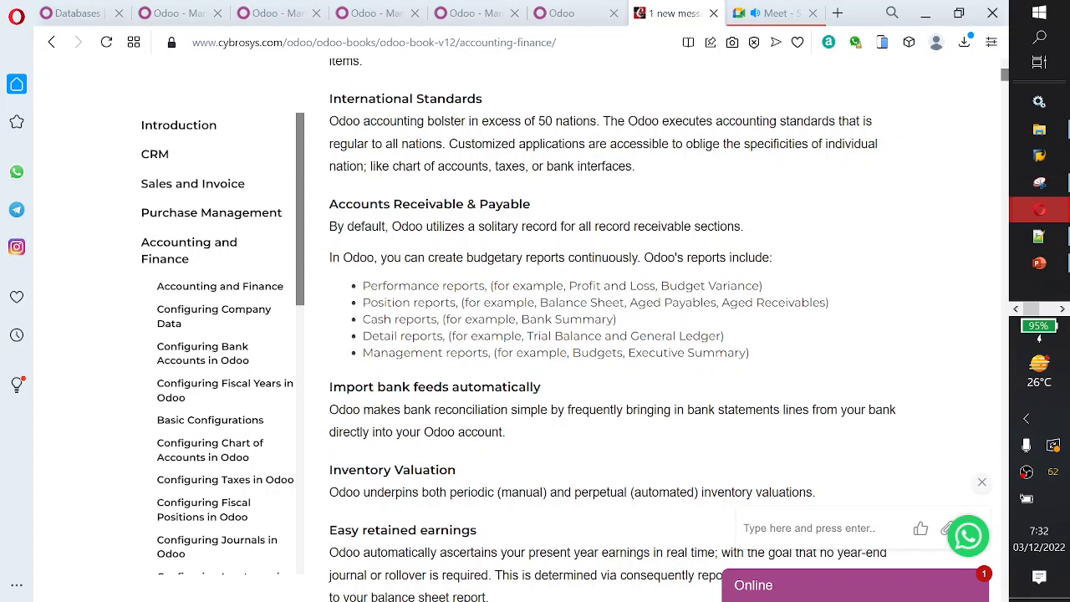
{"action": "left_click_drag", "start_coordinate": [329, 204], "coordinate": [555, 206]}
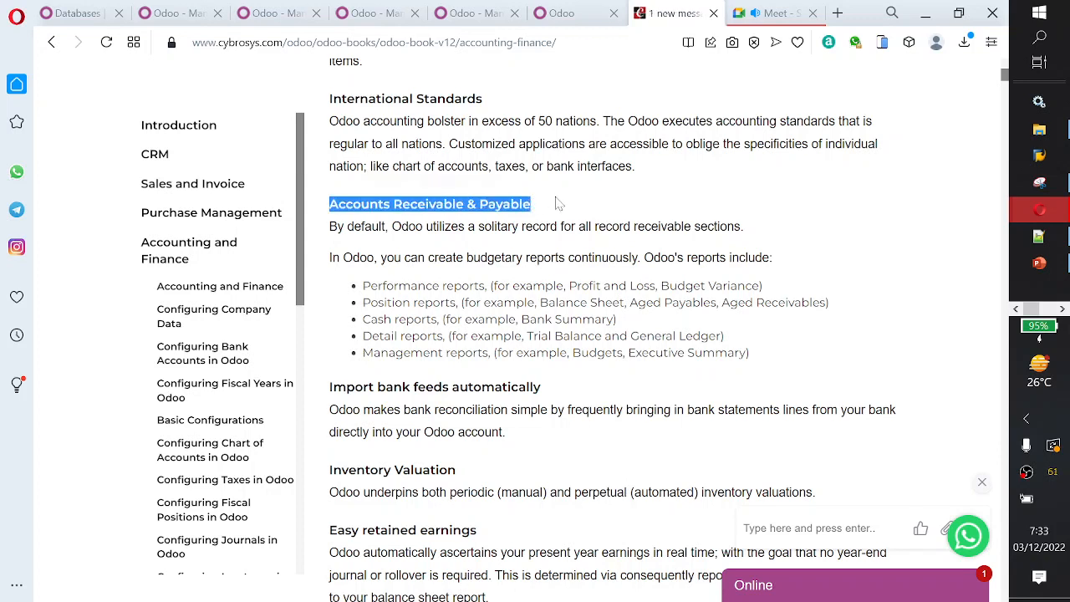
{"action": "left_click", "coordinate": [551, 211]}
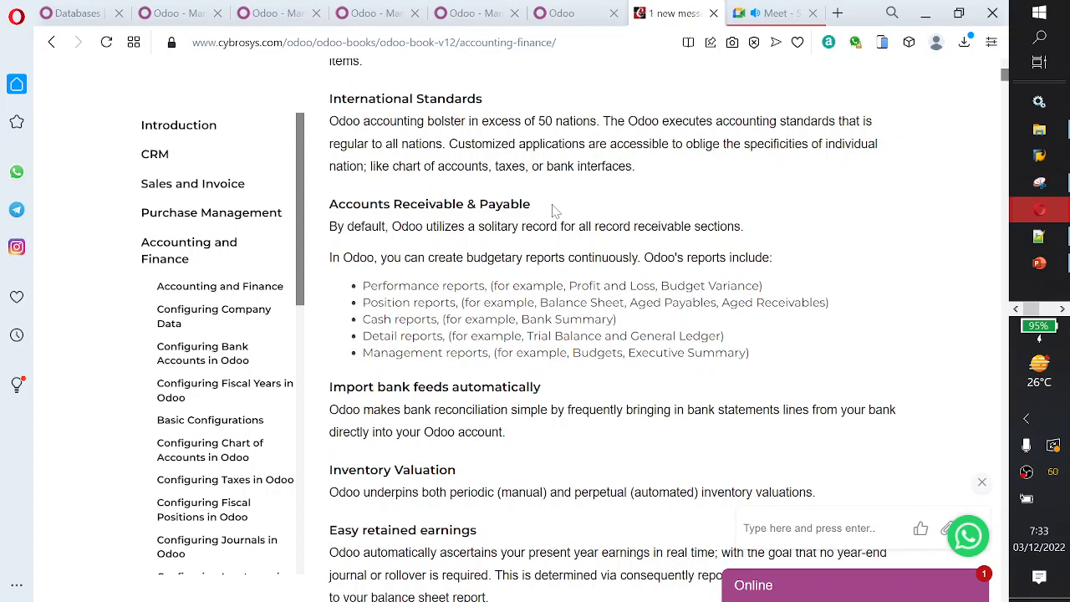
- Go through the list of Odoo's reports, highlighting Aged Payables and Aged Receivables, the cash reports line, and Trial Balance and General Ledger
{"action": "scroll", "coordinate": [554, 211], "scroll_direction": "down", "scroll_amount": 1}
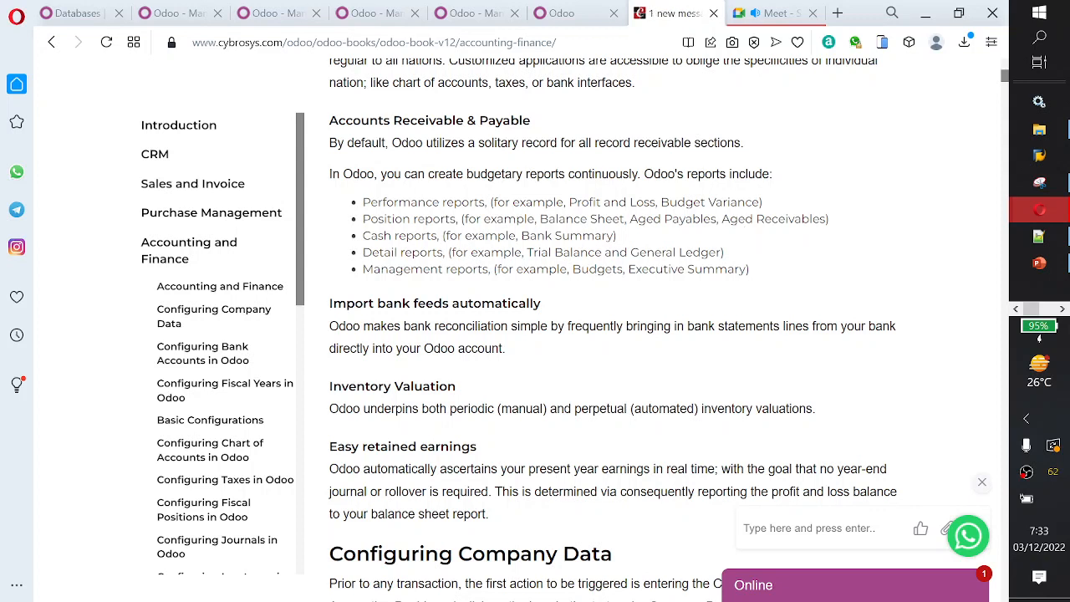
{"action": "left_click_drag", "start_coordinate": [830, 219], "coordinate": [630, 219]}
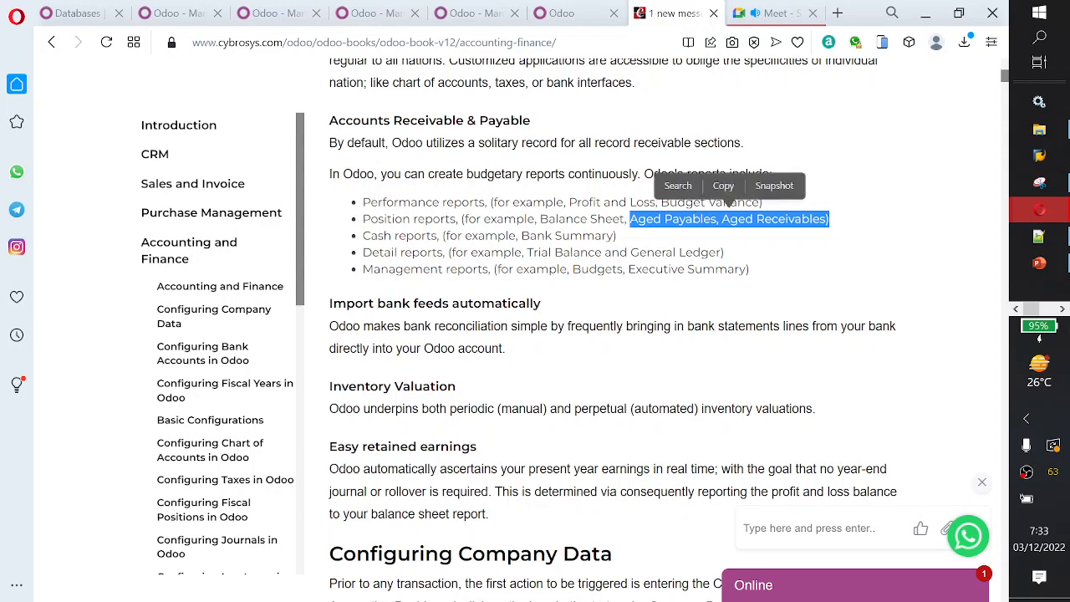
{"action": "left_click", "coordinate": [630, 219]}
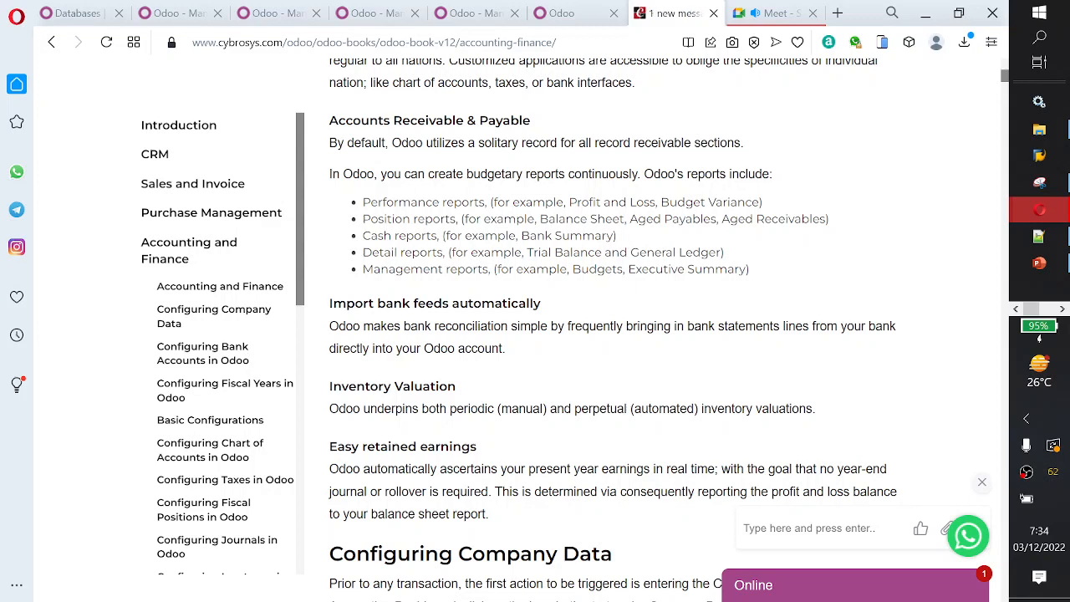
{"action": "left_click_drag", "start_coordinate": [629, 219], "coordinate": [827, 219]}
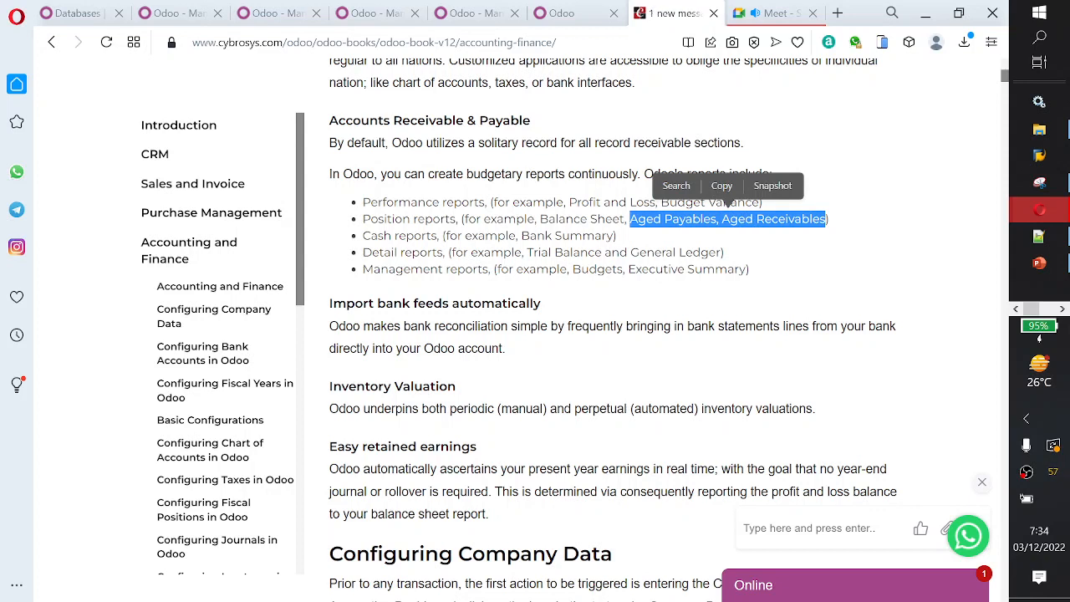
{"action": "left_click_drag", "start_coordinate": [363, 235], "coordinate": [621, 244]}
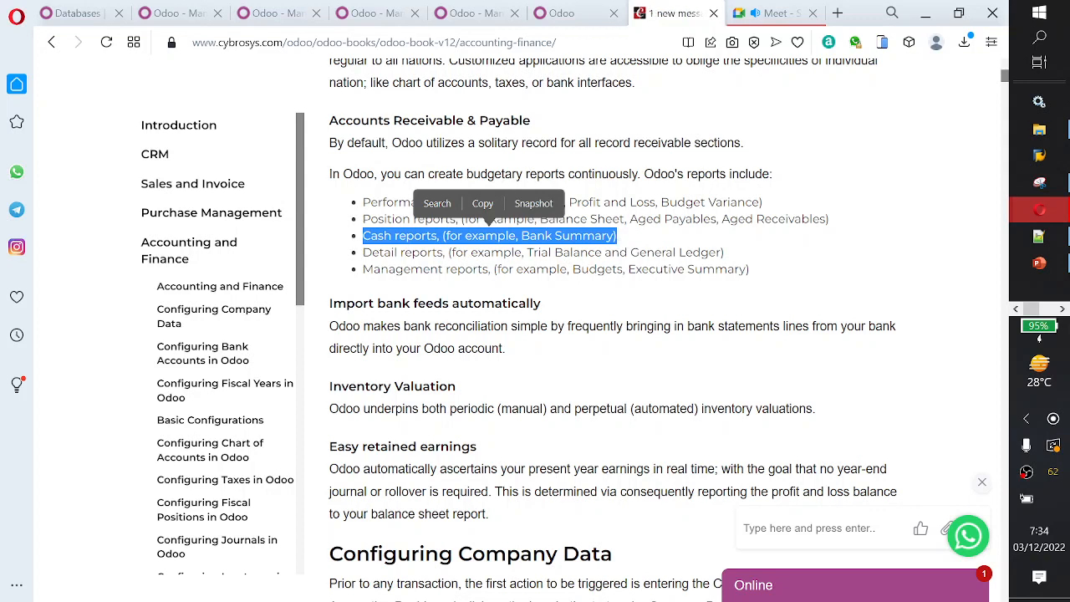
{"action": "left_click_drag", "start_coordinate": [526, 252], "coordinate": [721, 252]}
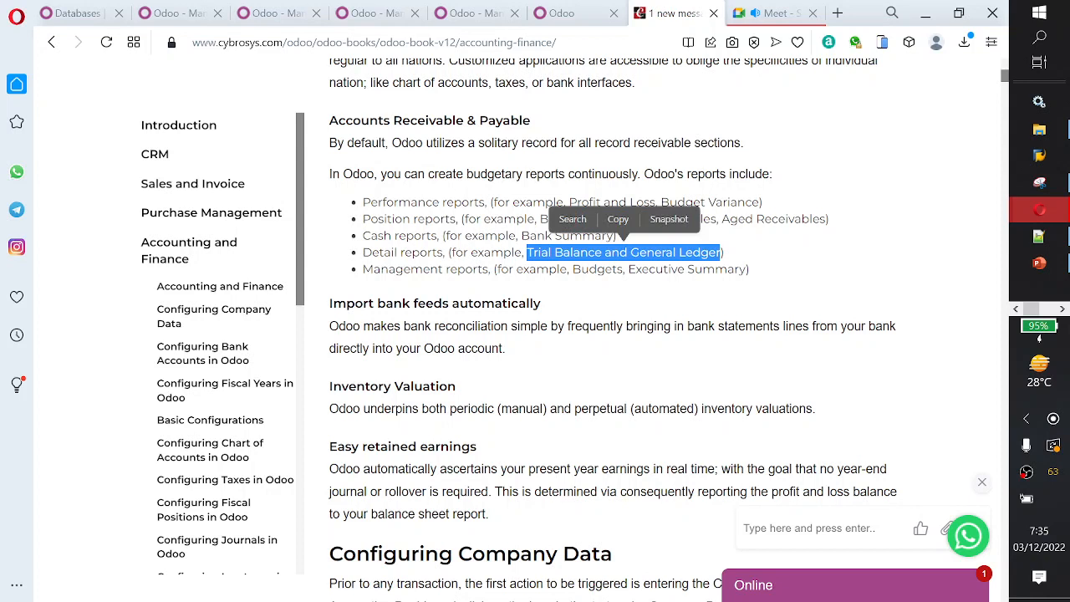
{"action": "left_click", "coordinate": [574, 271]}
- Read the Import bank feeds automatically section, highlighting its heading
{"action": "scroll", "coordinate": [574, 271], "scroll_direction": "down", "scroll_amount": 1}
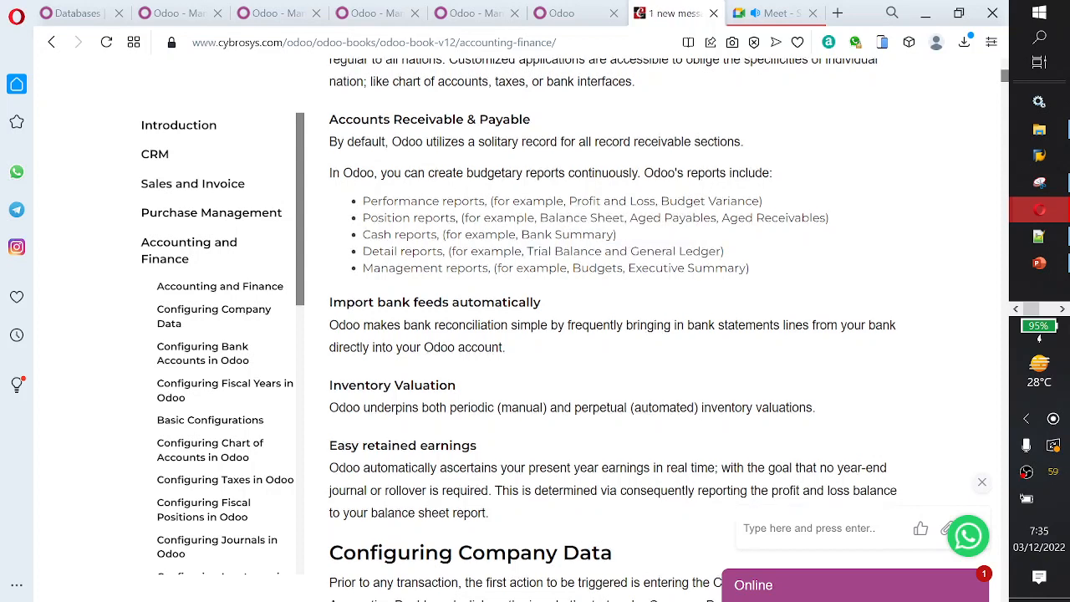
{"action": "scroll", "coordinate": [574, 278], "scroll_direction": "down", "scroll_amount": 1}
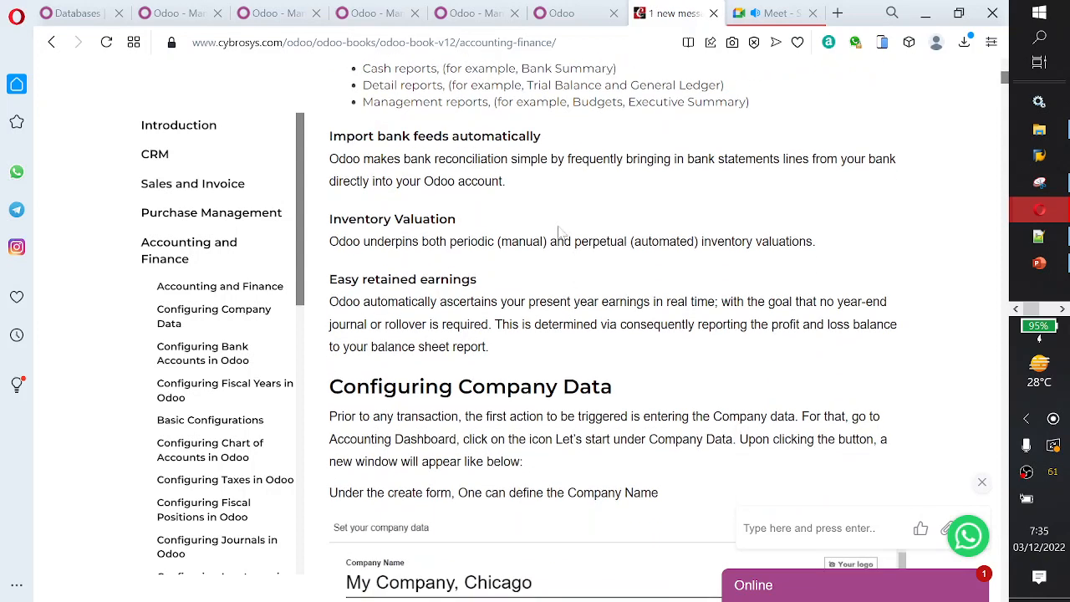
{"action": "left_click_drag", "start_coordinate": [545, 139], "coordinate": [328, 138]}
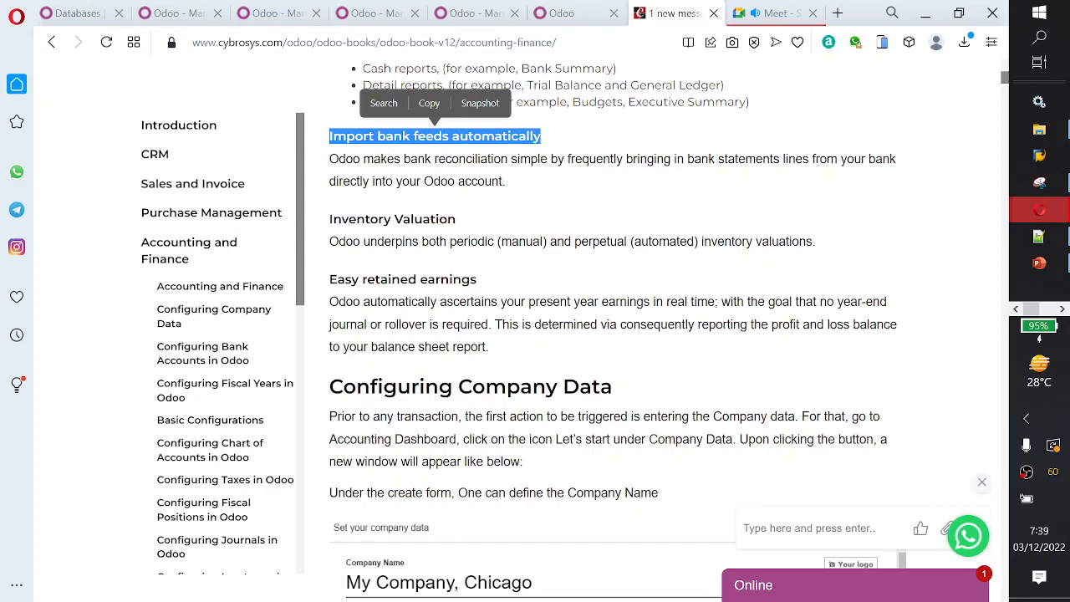
- Read the Inventory Valuation section, highlighting its heading and repeatedly the terms periodic (manual) and perpetual (automated)
{"action": "left_click_drag", "start_coordinate": [329, 220], "coordinate": [463, 223]}
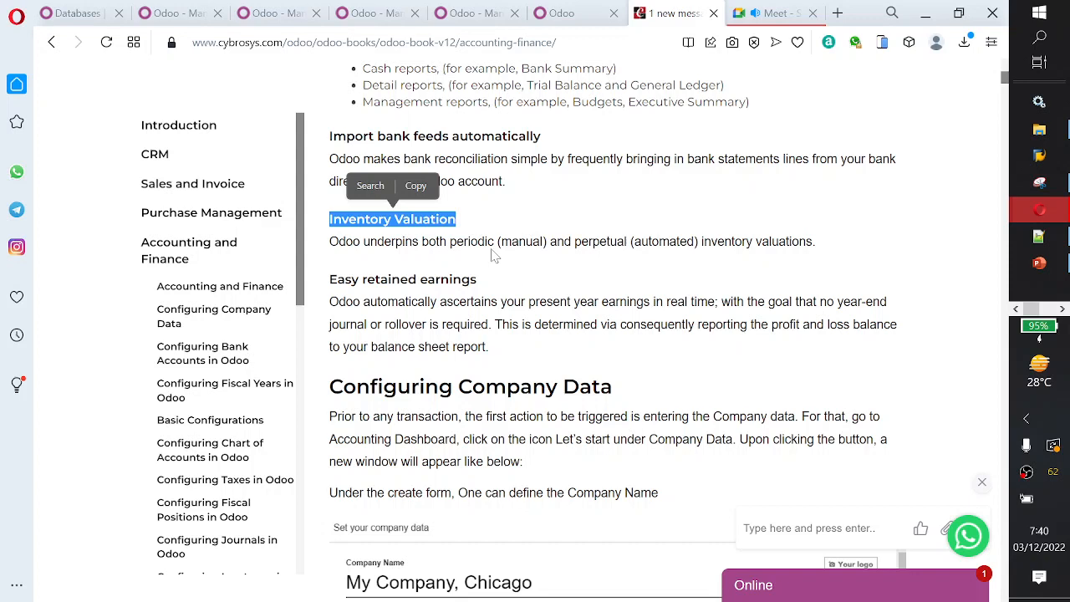
{"action": "left_click_drag", "start_coordinate": [544, 241], "coordinate": [450, 241]}
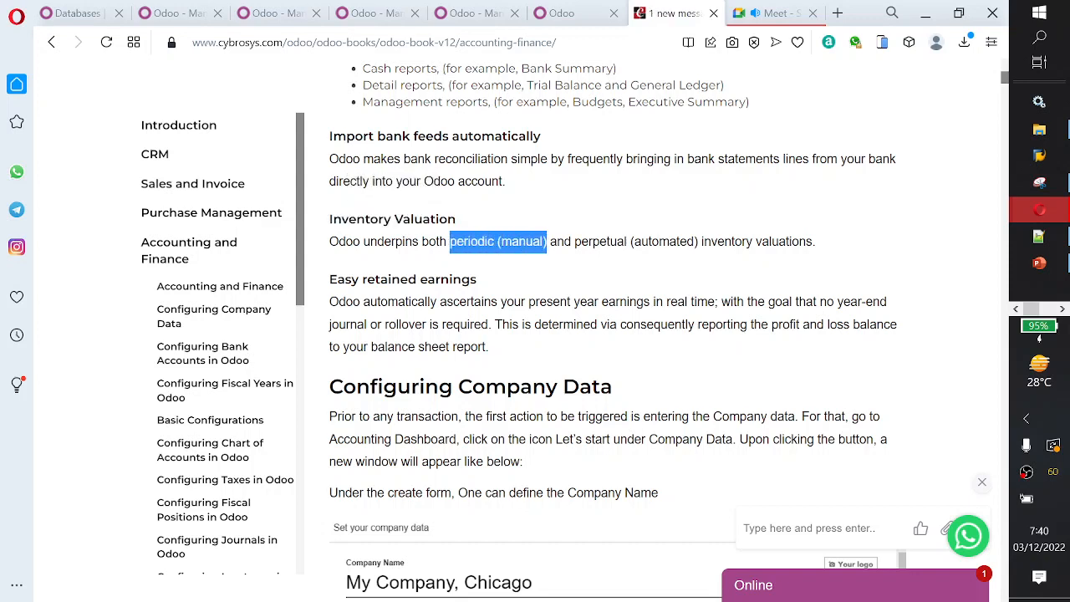
{"action": "left_click_drag", "start_coordinate": [574, 240], "coordinate": [698, 241]}
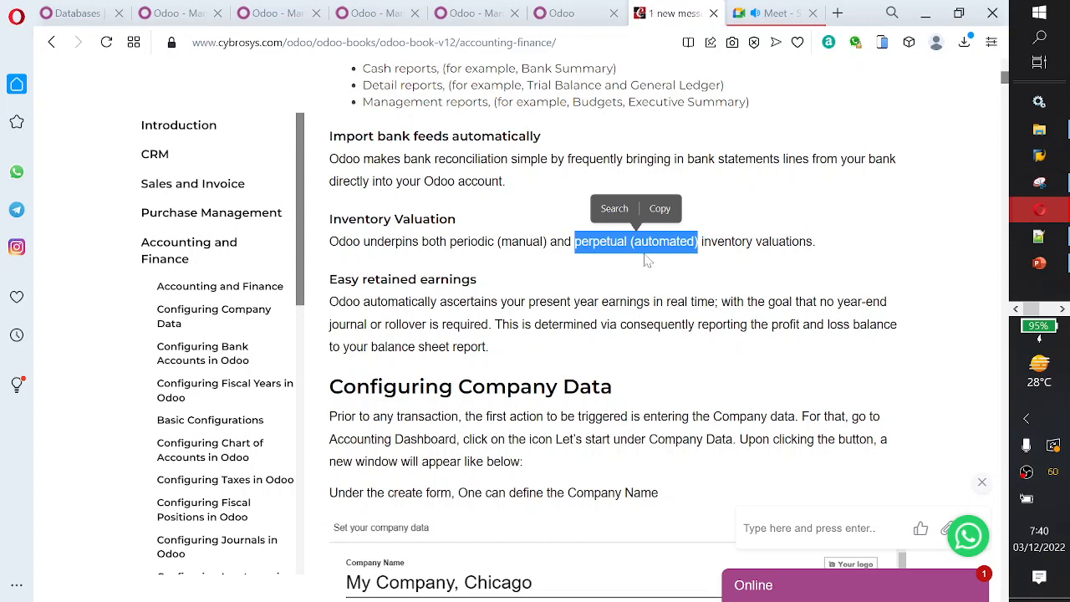
{"action": "left_click_drag", "start_coordinate": [547, 243], "coordinate": [449, 243]}
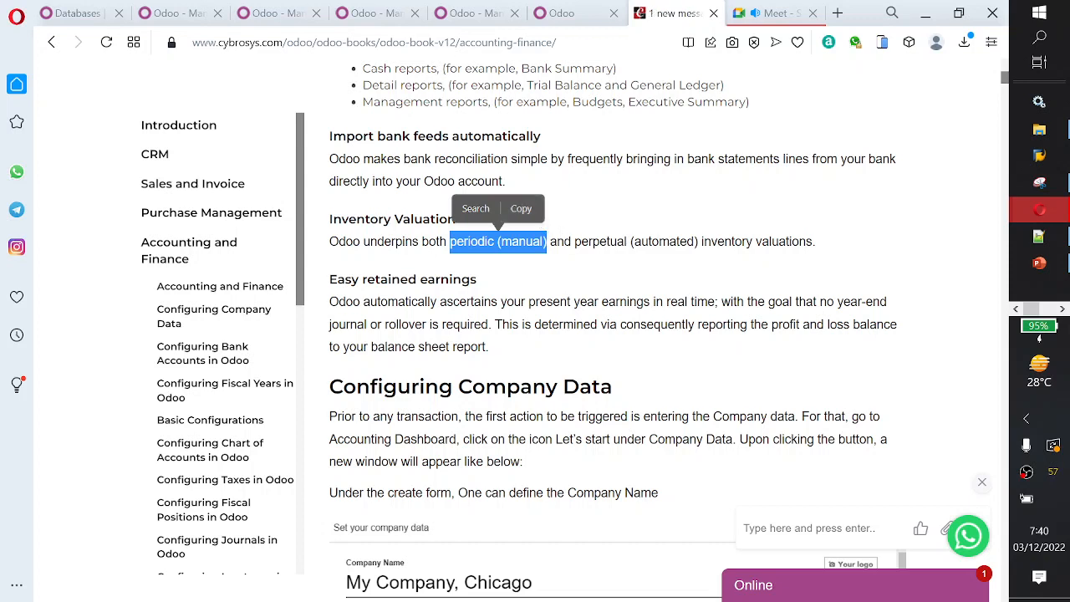
{"action": "left_click_drag", "start_coordinate": [574, 241], "coordinate": [702, 233]}
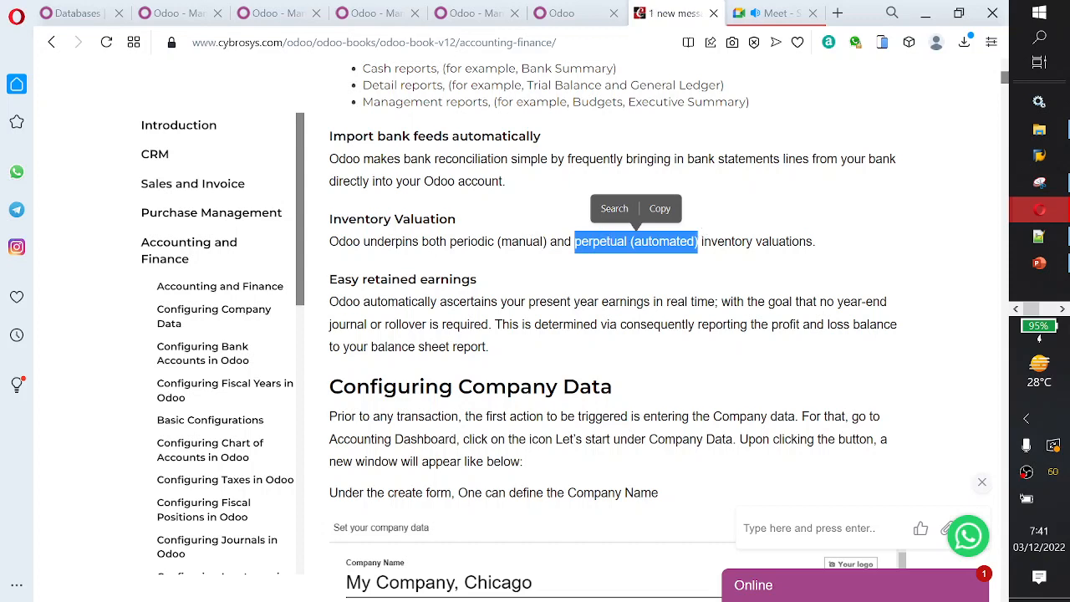
{"action": "left_click_drag", "start_coordinate": [547, 243], "coordinate": [450, 242]}
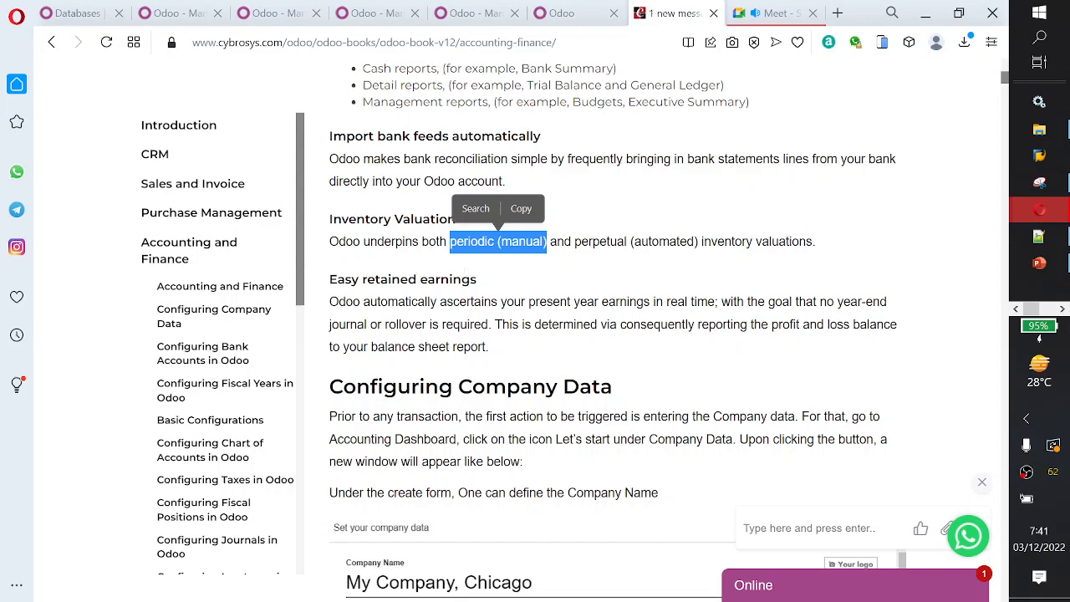
{"action": "left_click_drag", "start_coordinate": [697, 241], "coordinate": [574, 241]}
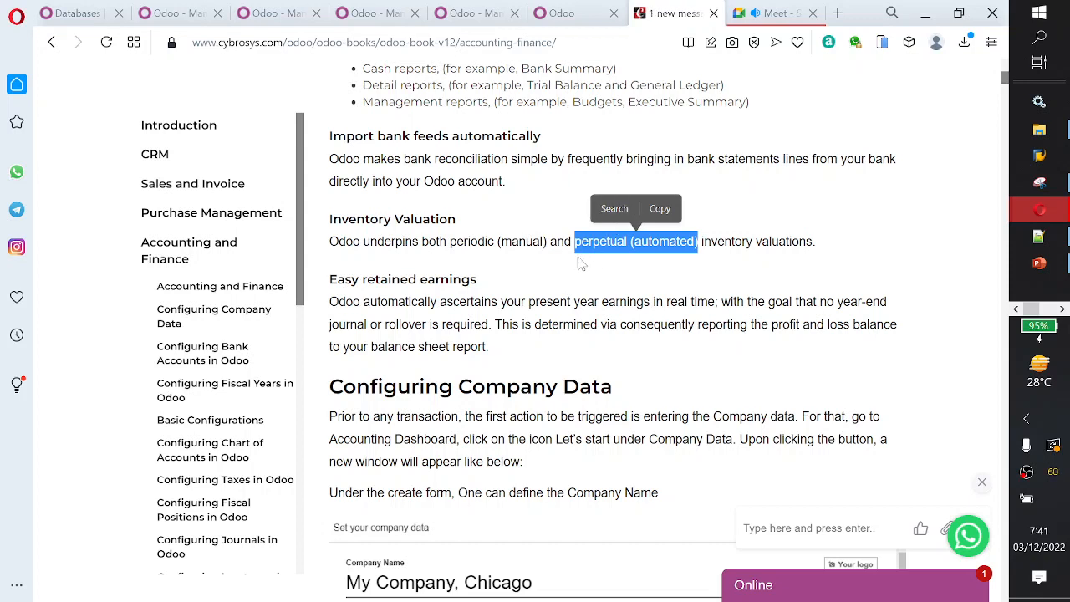
{"action": "left_click", "coordinate": [534, 274]}
- Read the Easy retained earnings section, highlighting its heading and the phrases on real time and no year-end journal or rollover
{"action": "left_click_drag", "start_coordinate": [327, 282], "coordinate": [487, 285]}
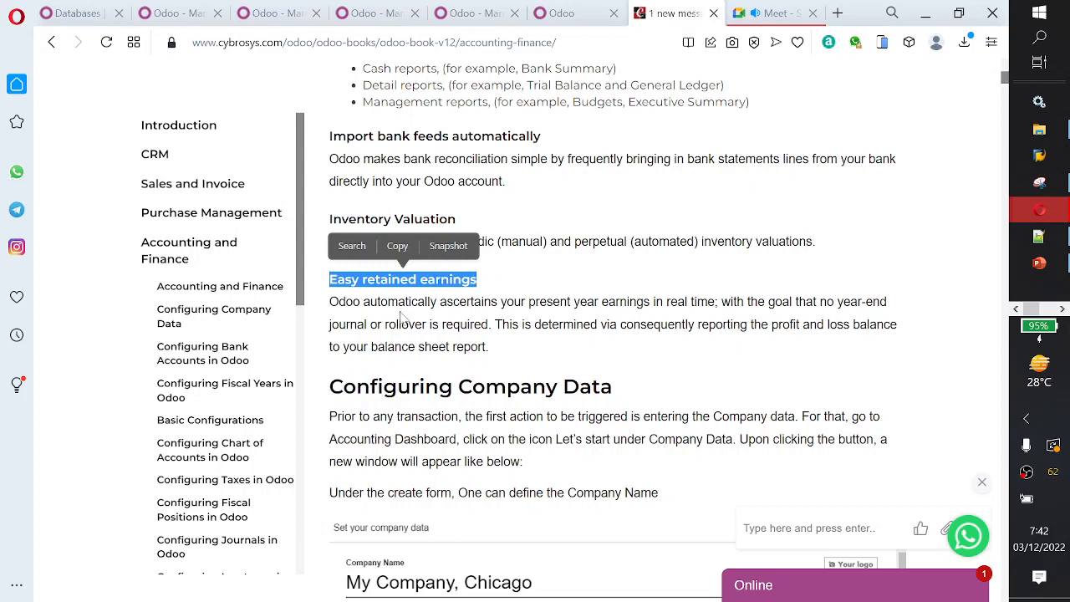
{"action": "left_click_drag", "start_coordinate": [329, 303], "coordinate": [608, 309]}
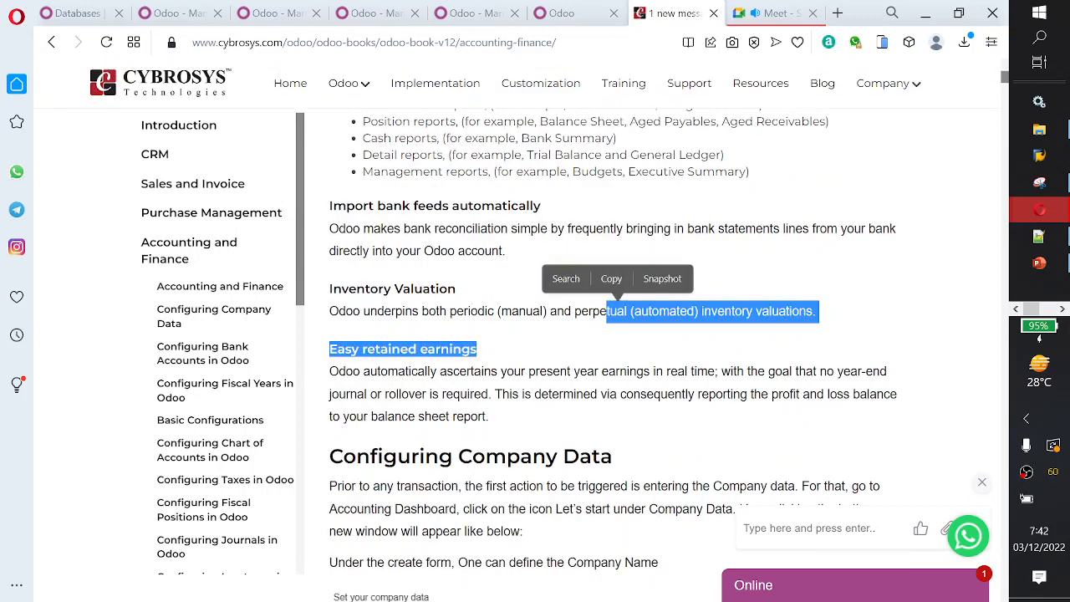
{"action": "left_click", "coordinate": [607, 310]}
{"action": "scroll", "coordinate": [610, 335], "scroll_direction": "down", "scroll_amount": 1}
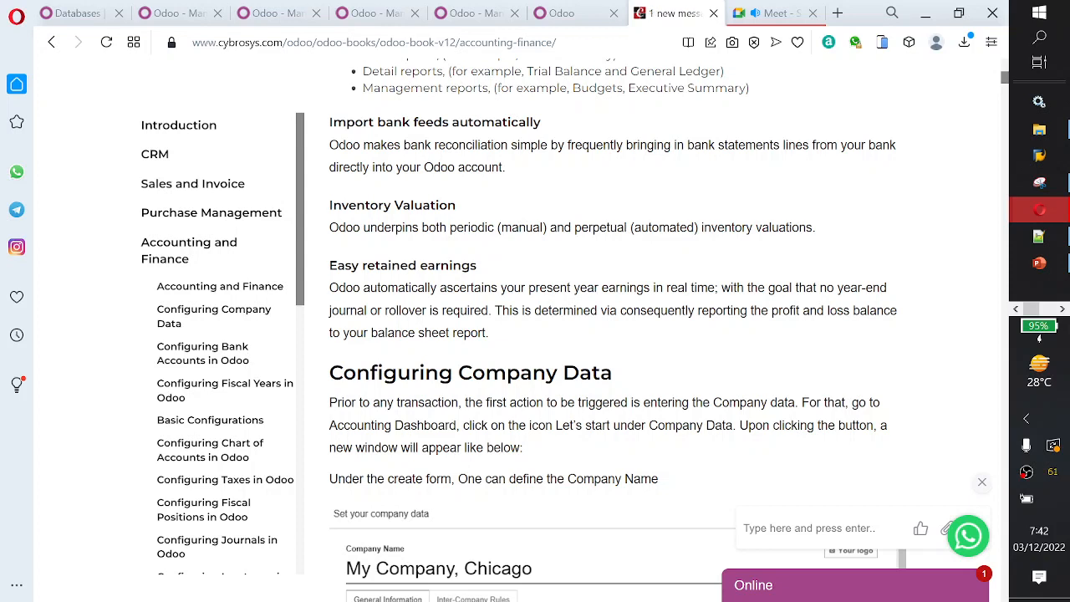
{"action": "left_click_drag", "start_coordinate": [655, 287], "coordinate": [715, 288]}
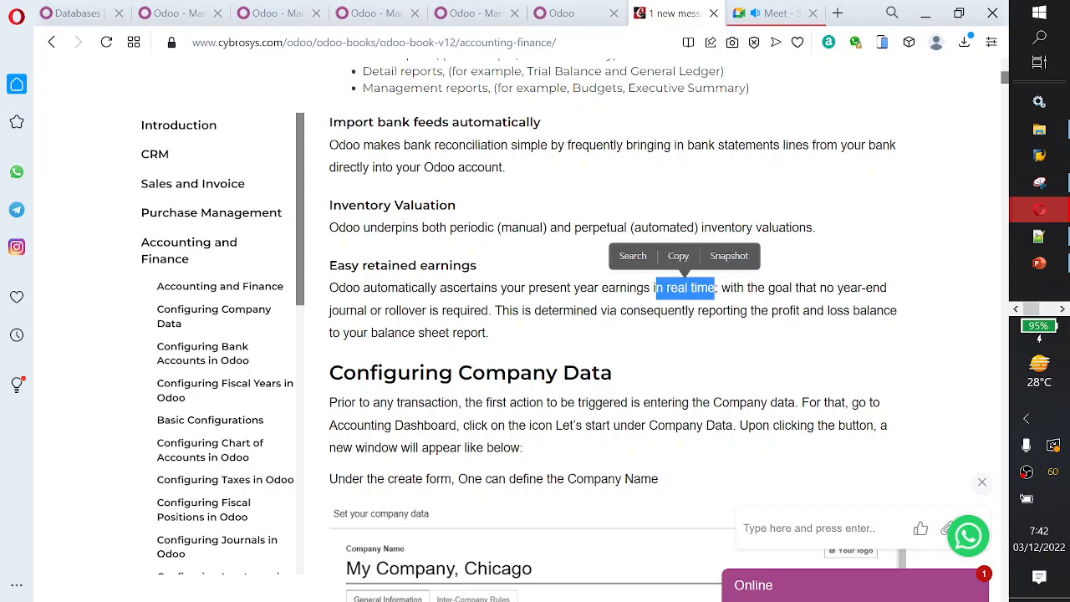
{"action": "left_click", "coordinate": [710, 289]}
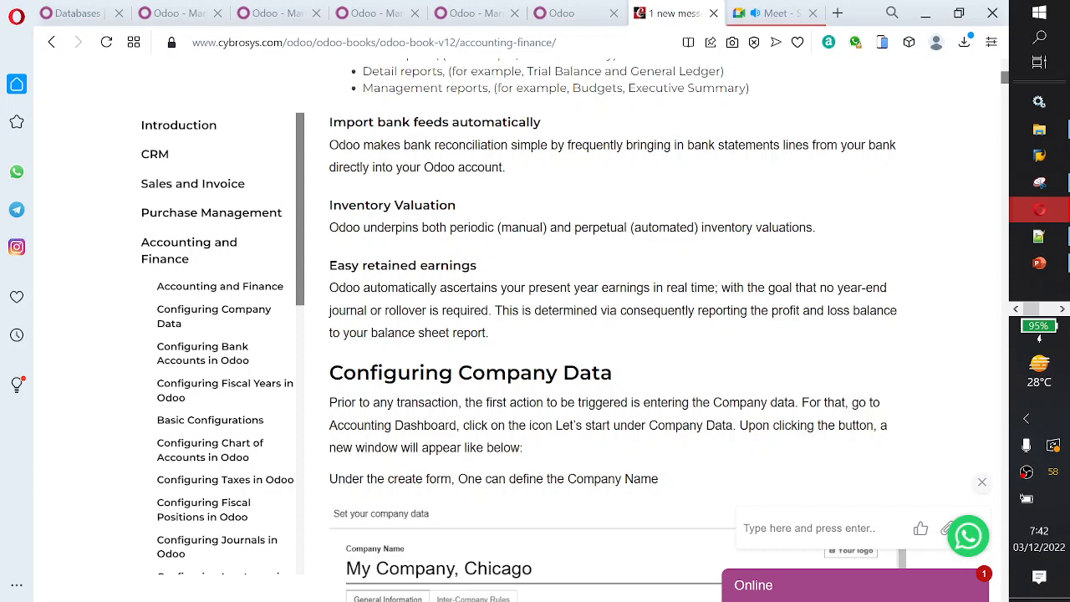
{"action": "left_click_drag", "start_coordinate": [722, 288], "coordinate": [491, 311]}
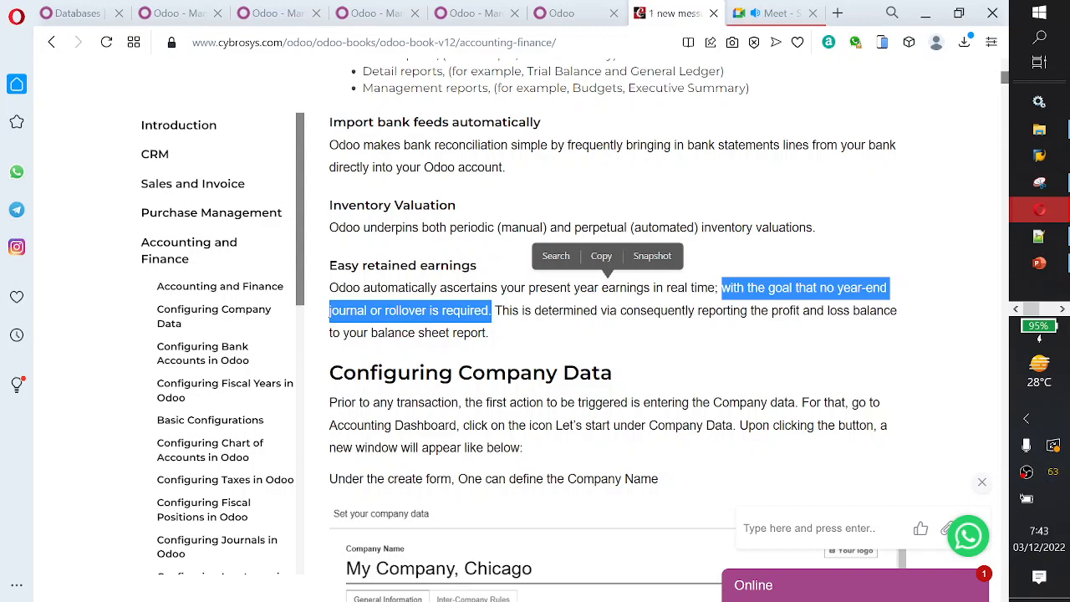
- Read the Configuring Company Data section, enlarging its company data form image to examine it and closing the enlarged view
{"action": "scroll", "coordinate": [614, 335], "scroll_direction": "down", "scroll_amount": 1}
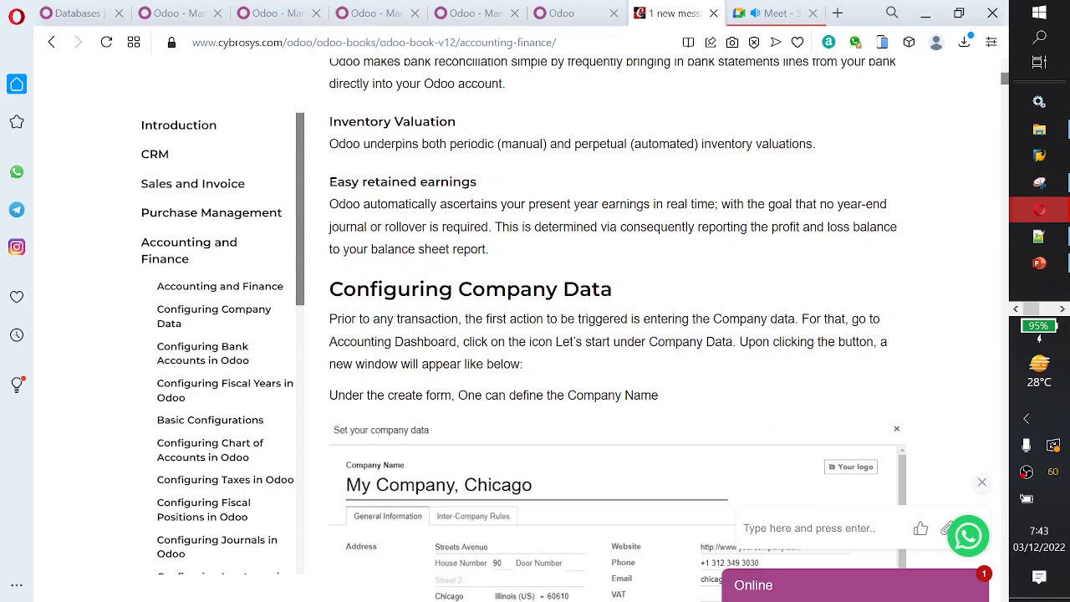
{"action": "scroll", "coordinate": [617, 334], "scroll_direction": "down", "scroll_amount": 1}
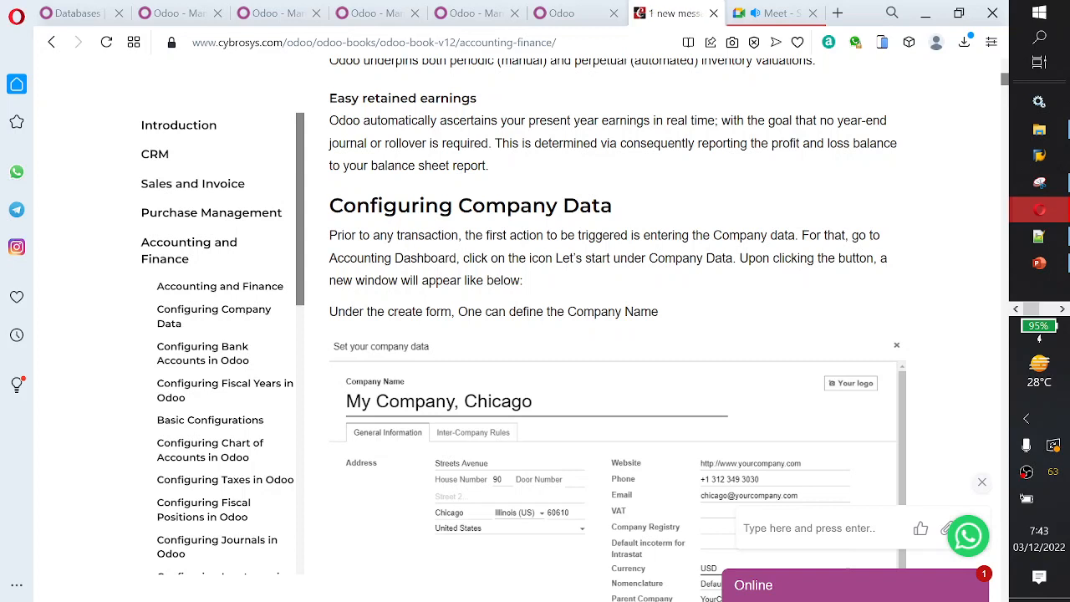
{"action": "scroll", "coordinate": [535, 376], "scroll_direction": "down", "scroll_amount": 1}
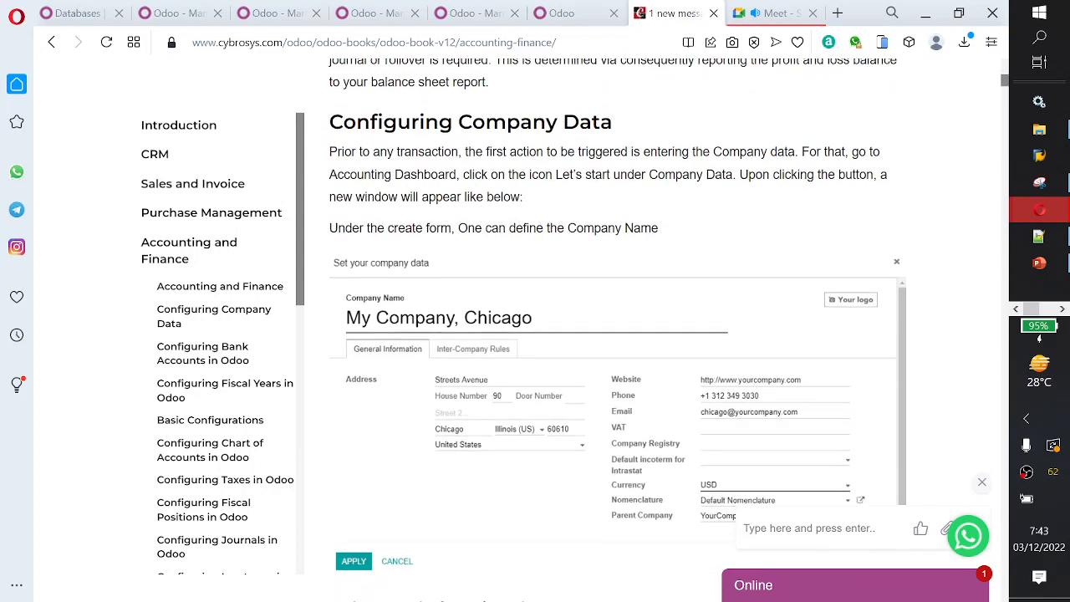
{"action": "scroll", "coordinate": [535, 376], "scroll_direction": "down", "scroll_amount": 1}
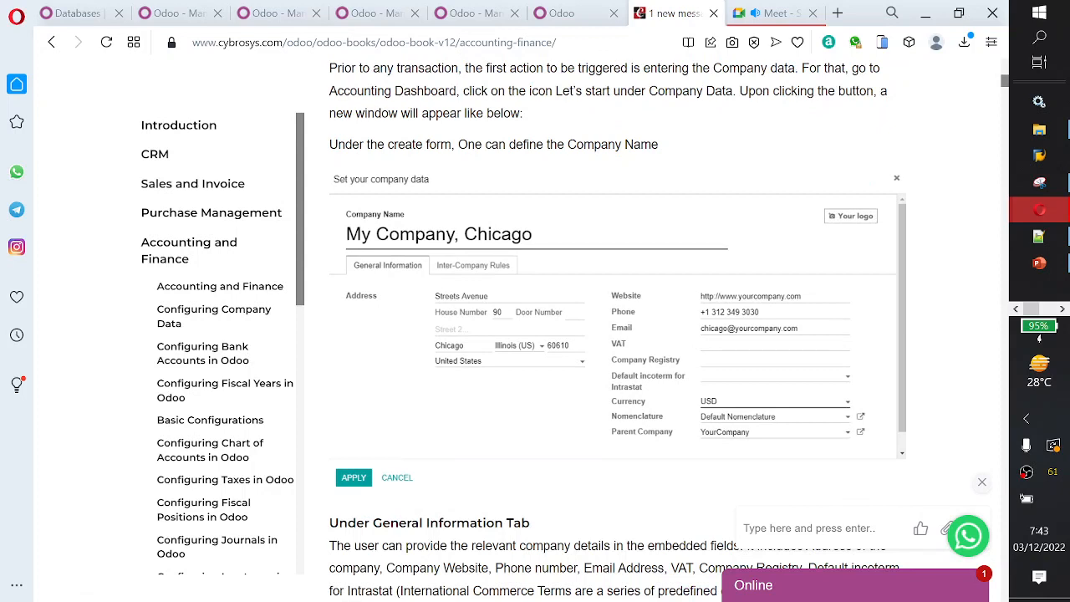
{"action": "scroll", "coordinate": [534, 376], "scroll_direction": "up", "scroll_amount": 1}
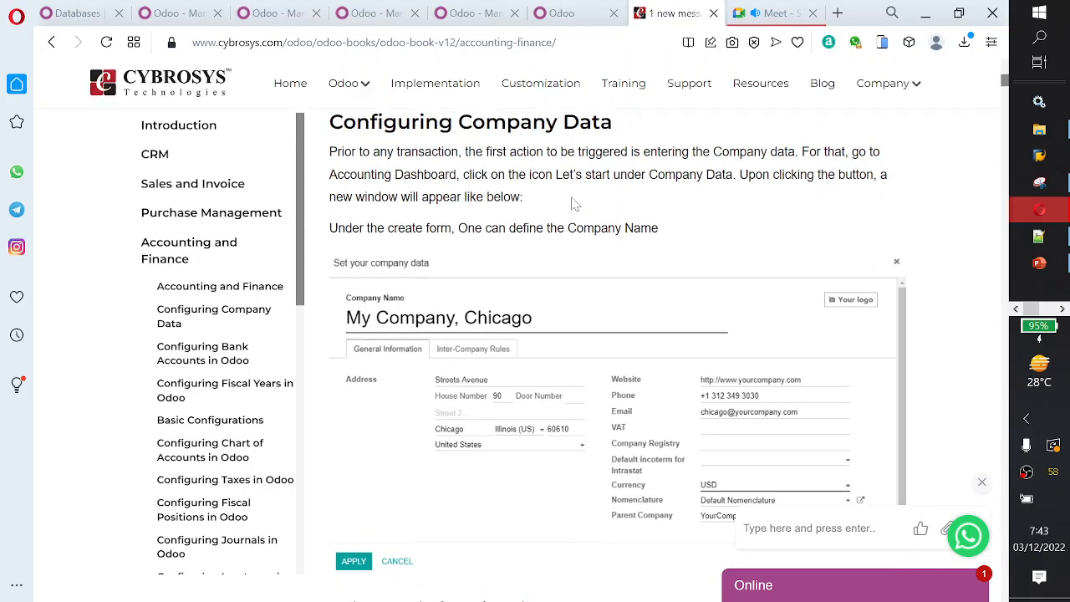
{"action": "left_click", "coordinate": [597, 359]}
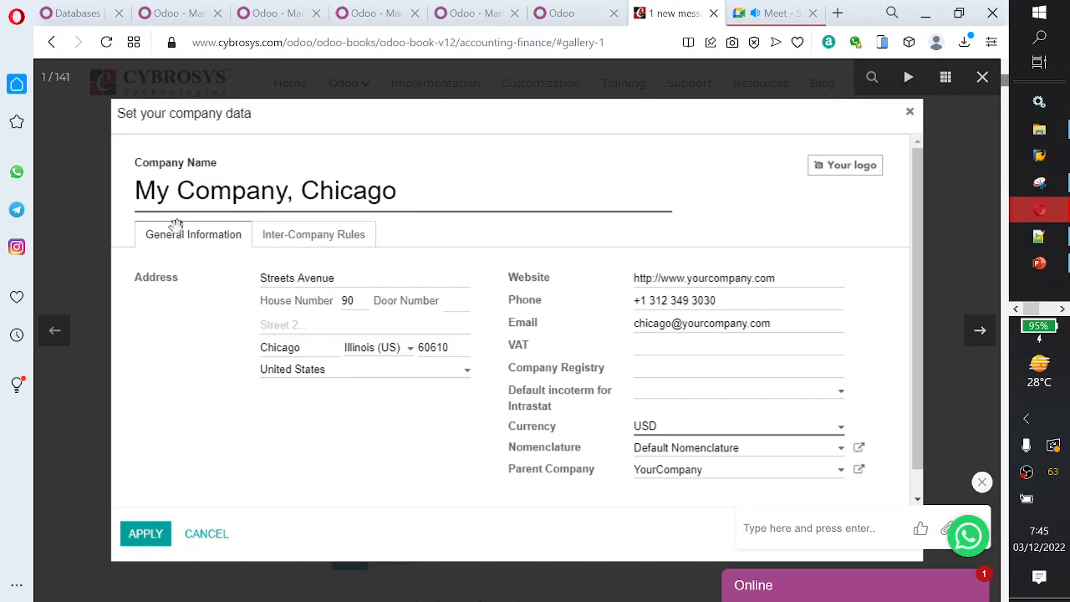
{"action": "left_click", "coordinate": [101, 255]}
- Look through the General Information Tab explanation and the Inter-Company Rules Tab section with its form image
{"action": "scroll", "coordinate": [478, 279], "scroll_direction": "down", "scroll_amount": 4}
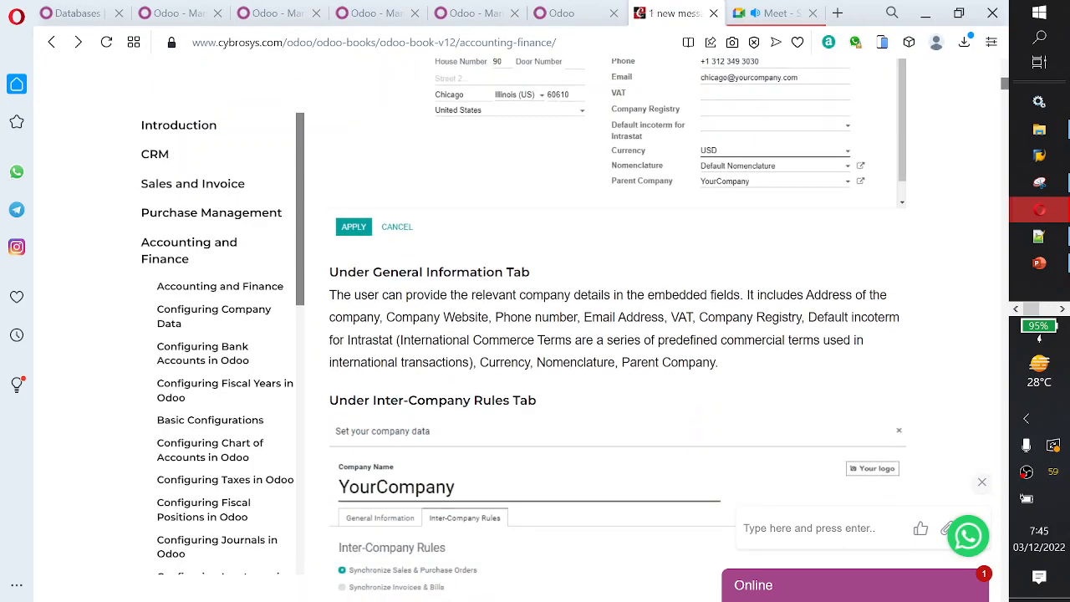
{"action": "scroll", "coordinate": [617, 318], "scroll_direction": "down", "scroll_amount": 1}
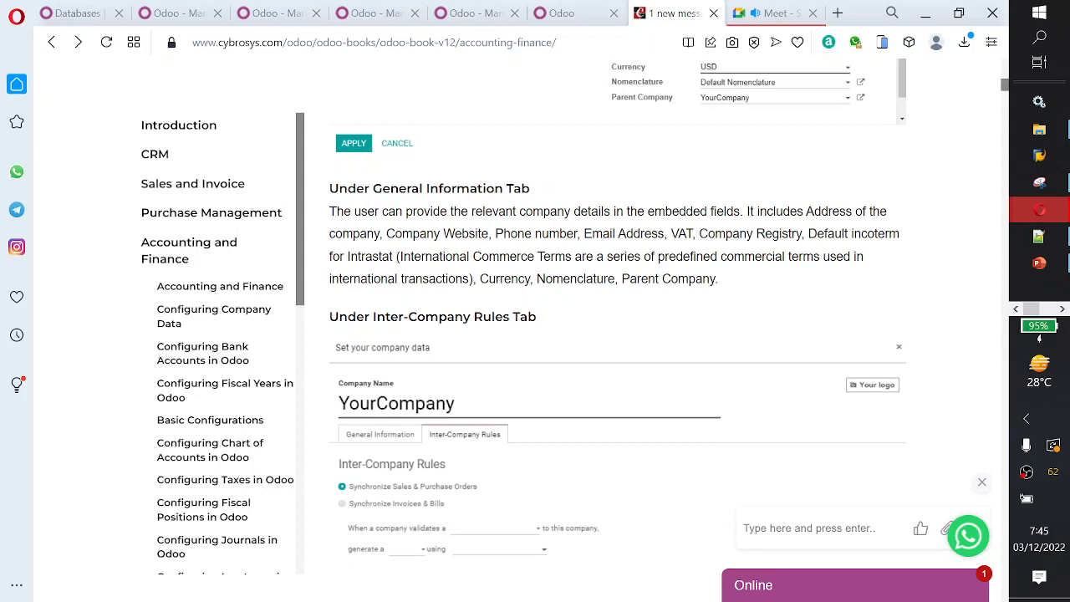
{"action": "scroll", "coordinate": [506, 234], "scroll_direction": "up", "scroll_amount": 3}
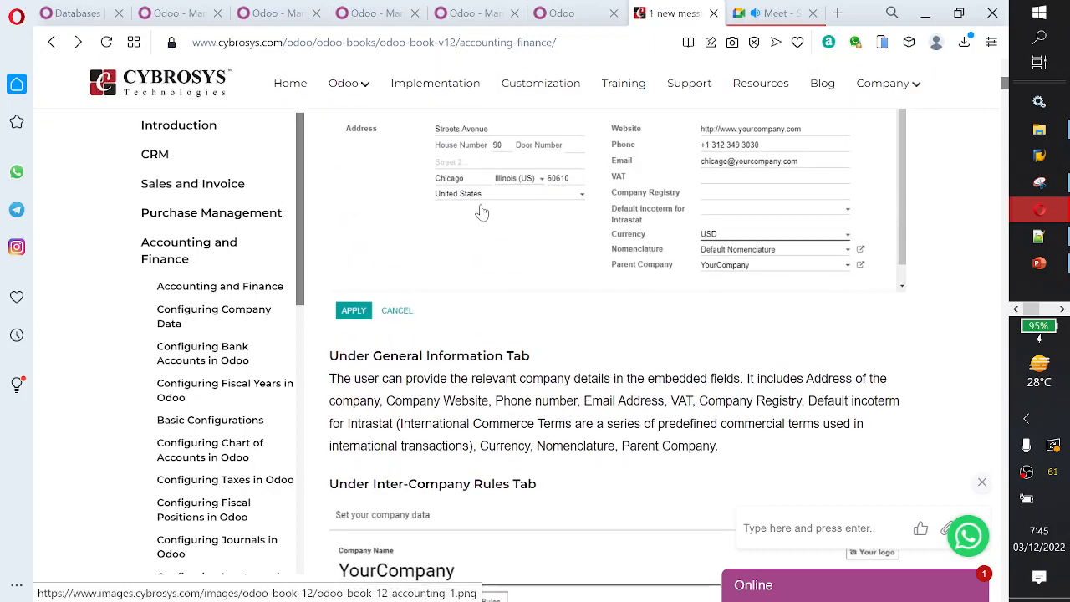
{"action": "scroll", "coordinate": [477, 209], "scroll_direction": "down", "scroll_amount": 5}
{"action": "scroll", "coordinate": [479, 223], "scroll_direction": "up", "scroll_amount": 2}
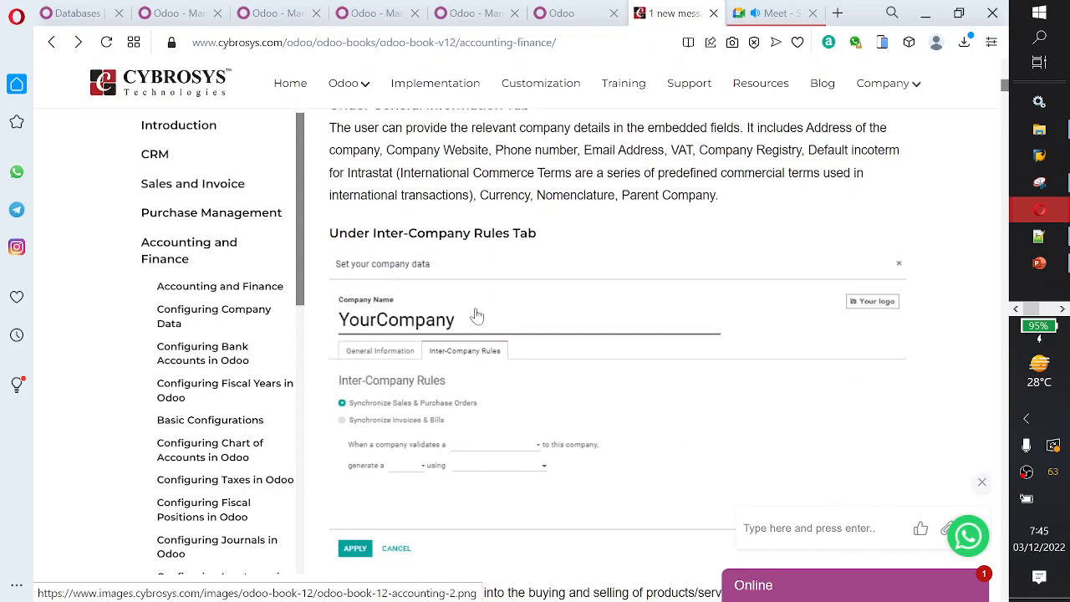
- Enlarge the Inter-Company Rules form image to examine its synchronization options, and close the enlarged view
{"action": "scroll", "coordinate": [470, 206], "scroll_direction": "down", "scroll_amount": 1}
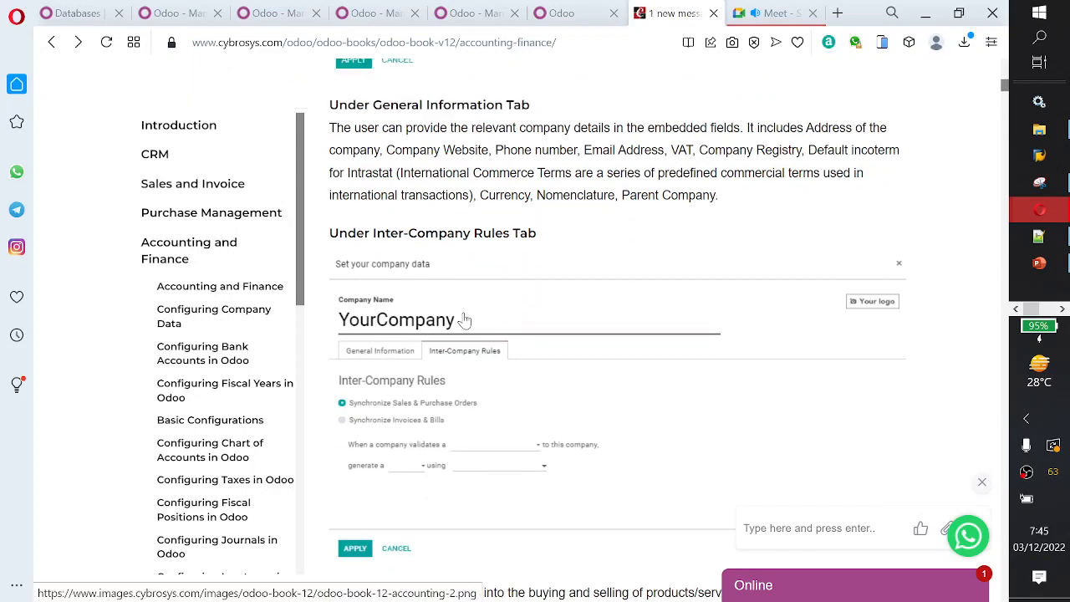
{"action": "left_click", "coordinate": [465, 317]}
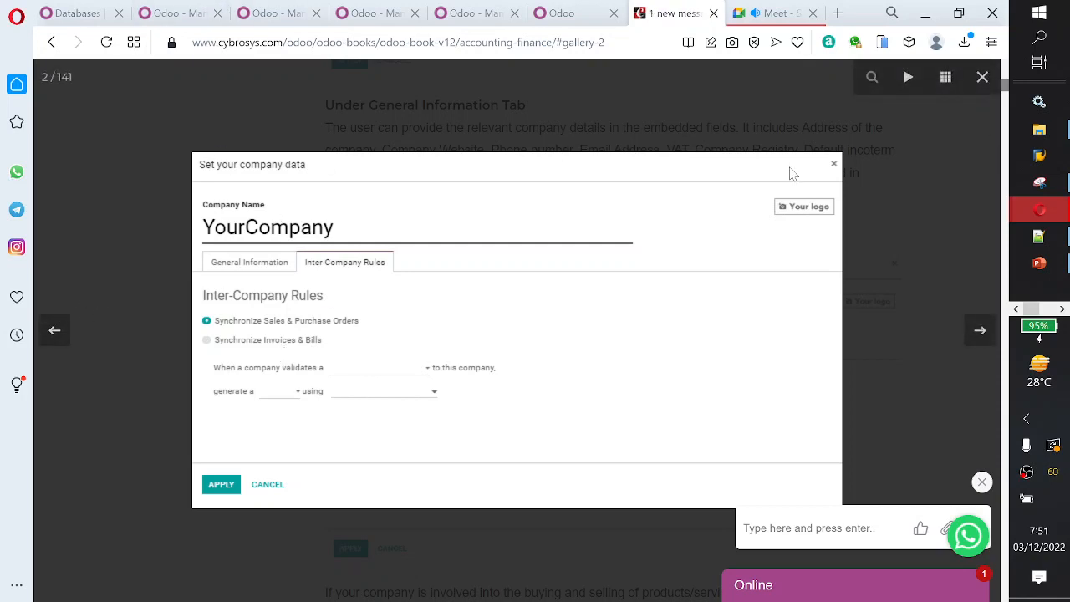
{"action": "left_click", "coordinate": [982, 77]}
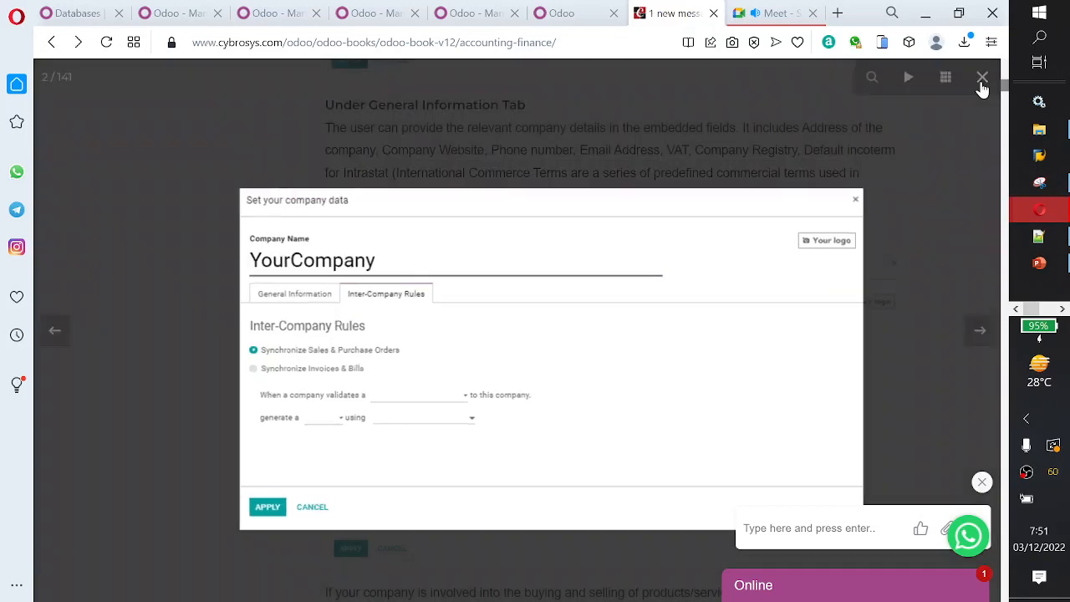
- Read the Rule types section, highlighting the headings on synchronizing sales and purchase orders and synchronizing invoices and bills, through to Configuring Bank Accounts
{"action": "scroll", "coordinate": [469, 323], "scroll_direction": "down", "scroll_amount": 2}
{"action": "scroll", "coordinate": [469, 322], "scroll_direction": "down", "scroll_amount": 3}
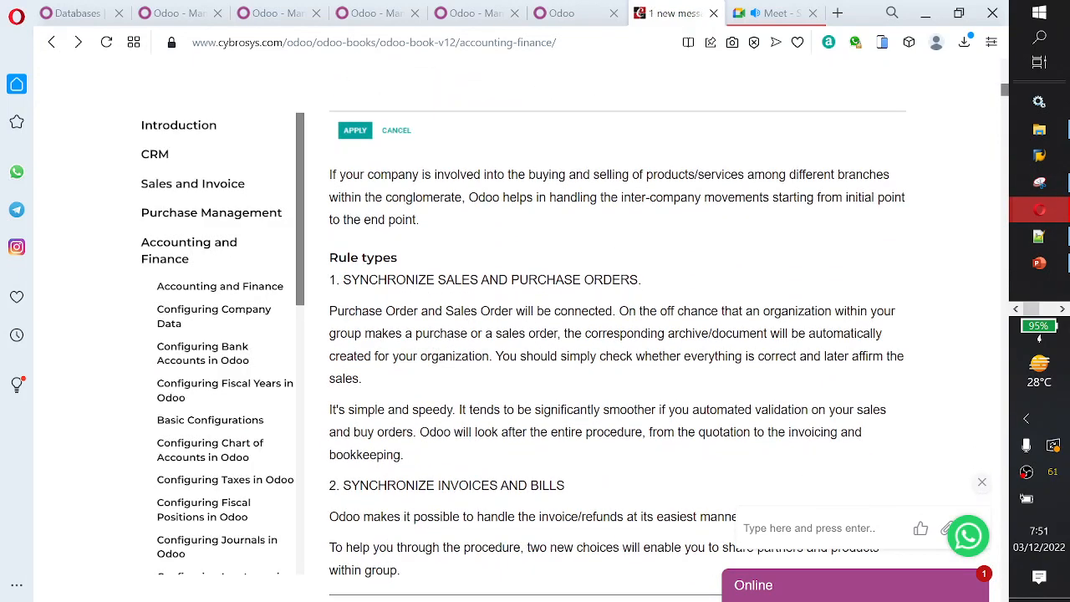
{"action": "left_click_drag", "start_coordinate": [343, 279], "coordinate": [639, 279]}
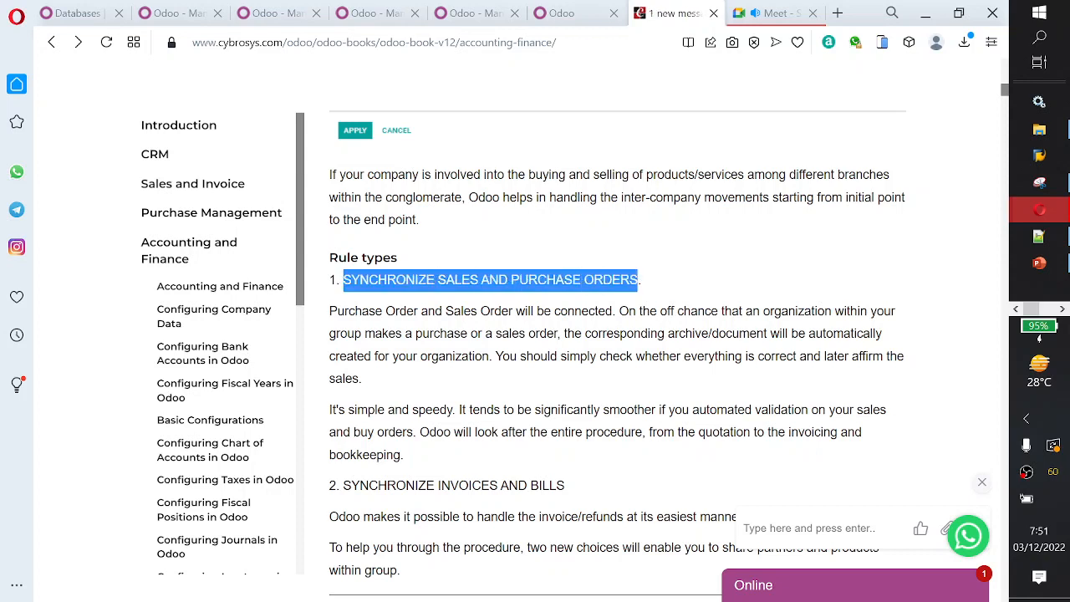
{"action": "scroll", "coordinate": [539, 308], "scroll_direction": "down", "scroll_amount": 1}
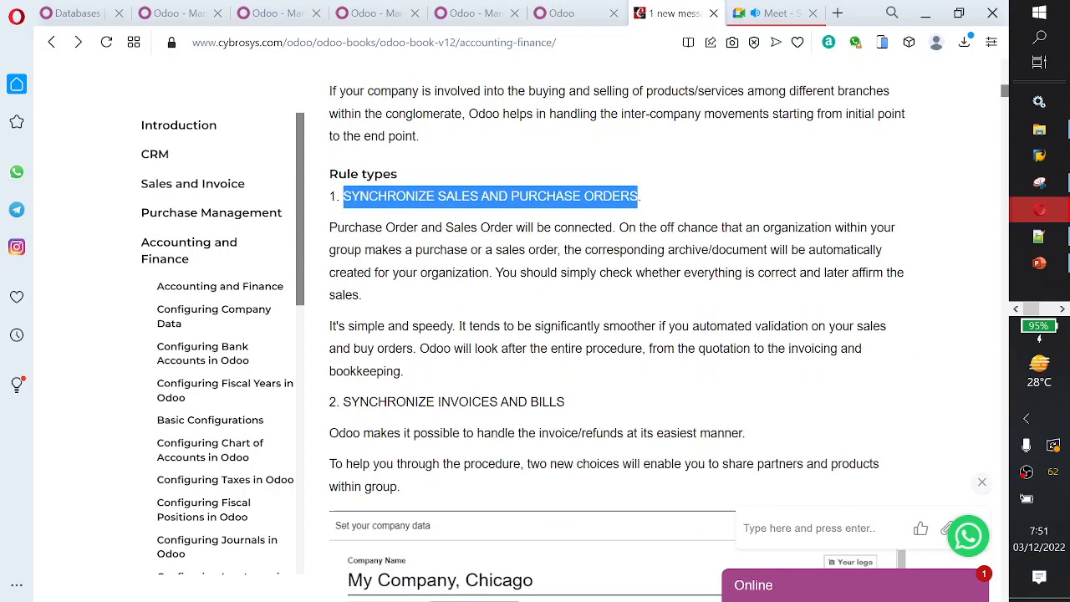
{"action": "left_click_drag", "start_coordinate": [336, 402], "coordinate": [585, 401]}
{"action": "scroll", "coordinate": [604, 363], "scroll_direction": "down", "scroll_amount": 4}
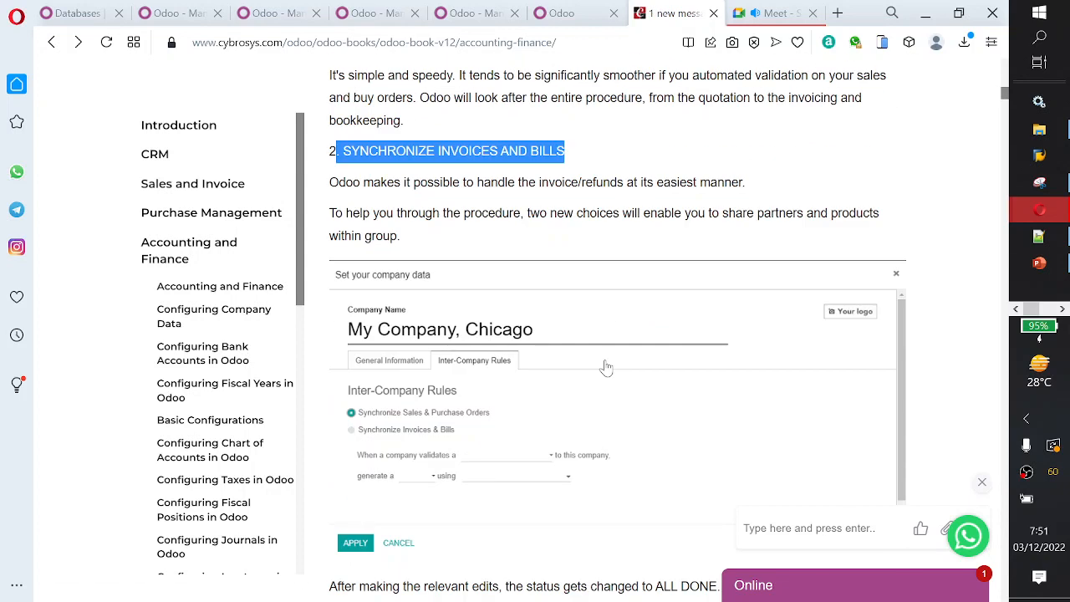
{"action": "scroll", "coordinate": [607, 367], "scroll_direction": "down", "scroll_amount": 3}
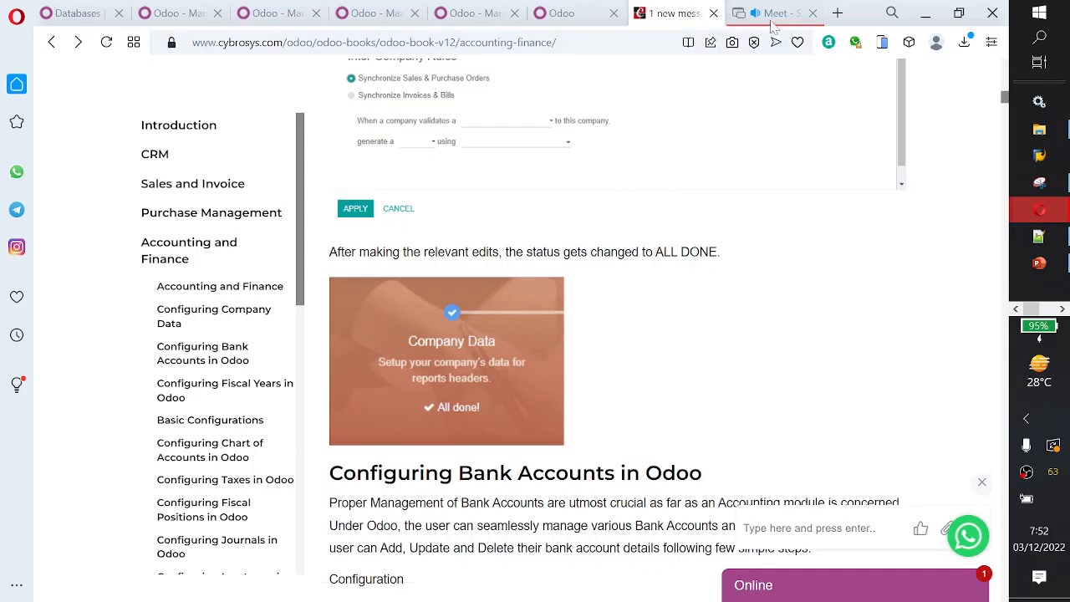
- Switch to the Maju Terus Odoo database and look through the Taxes and Currencies options in its Accounting settings
{"action": "left_click", "coordinate": [585, 20]}
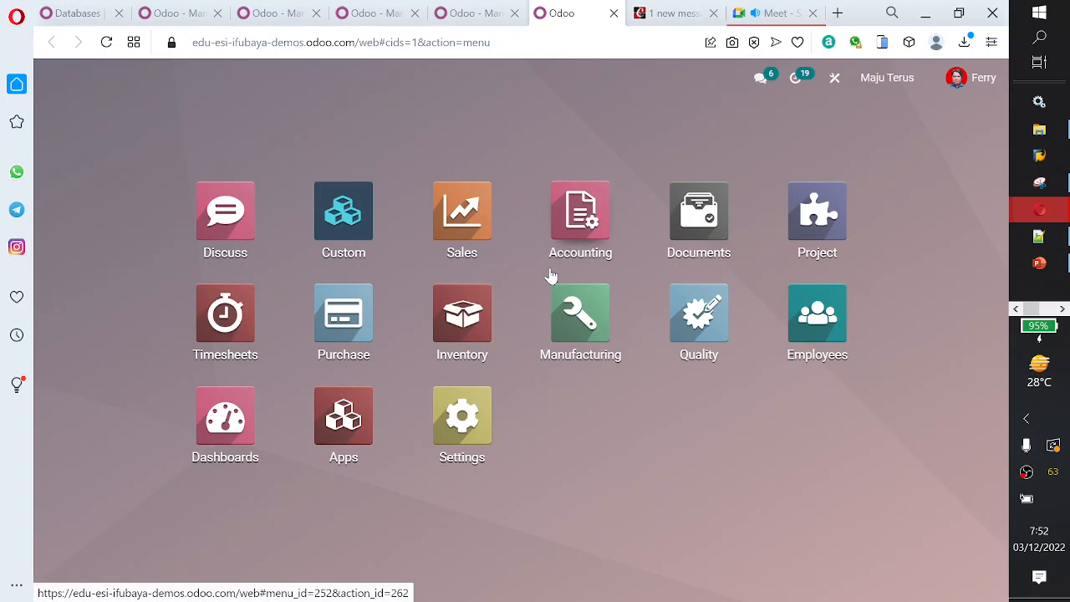
{"action": "left_click", "coordinate": [774, 15]}
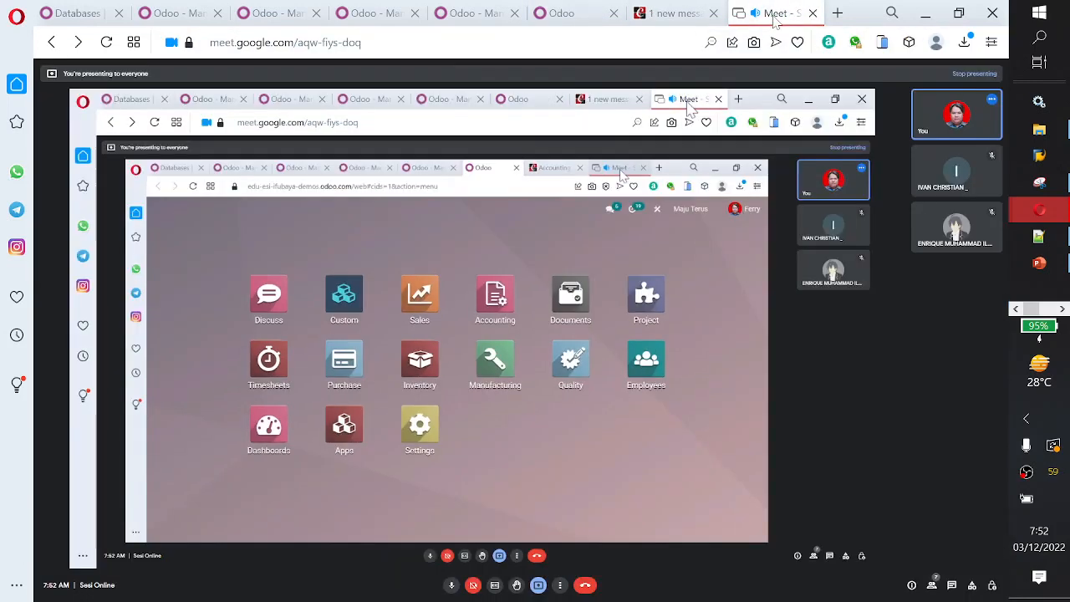
{"action": "left_click", "coordinate": [561, 14]}
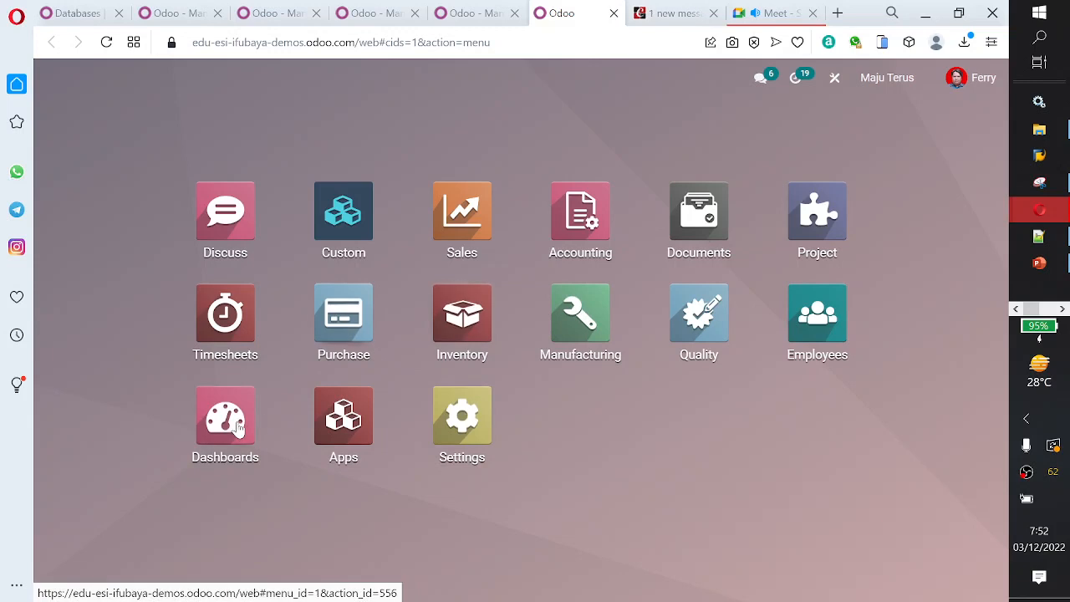
{"action": "left_click", "coordinate": [464, 440]}
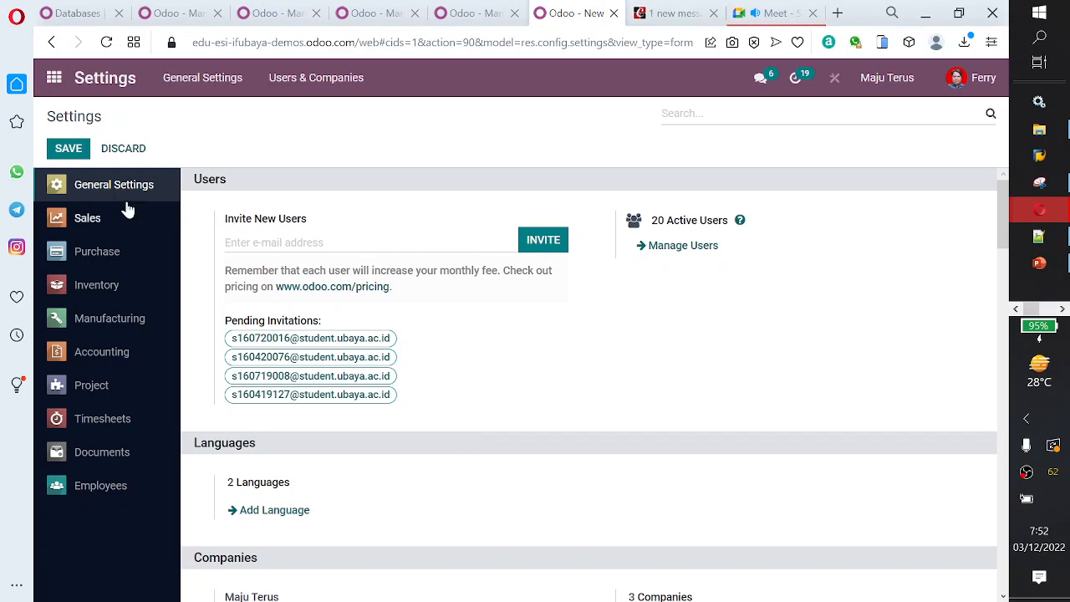
{"action": "left_click", "coordinate": [94, 361]}
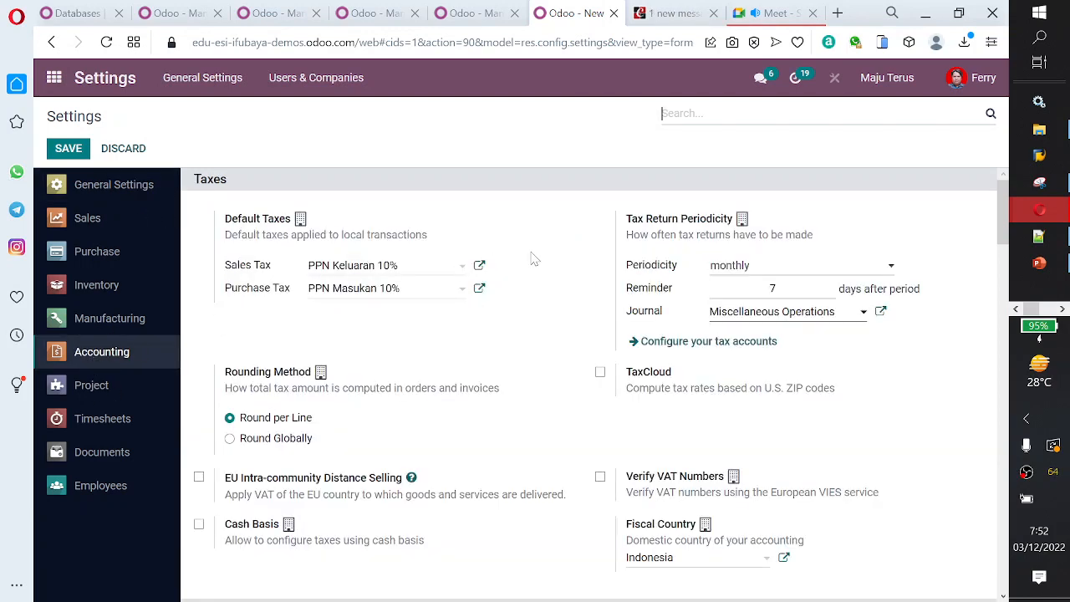
{"action": "scroll", "coordinate": [532, 257], "scroll_direction": "down", "scroll_amount": 3}
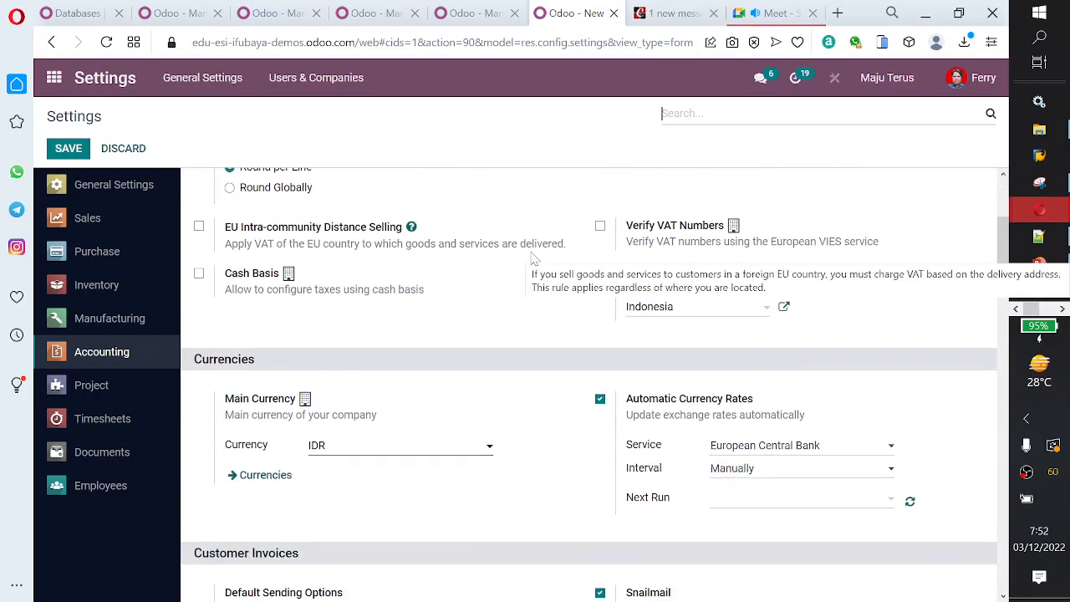
{"action": "scroll", "coordinate": [531, 257], "scroll_direction": "up", "scroll_amount": 3}
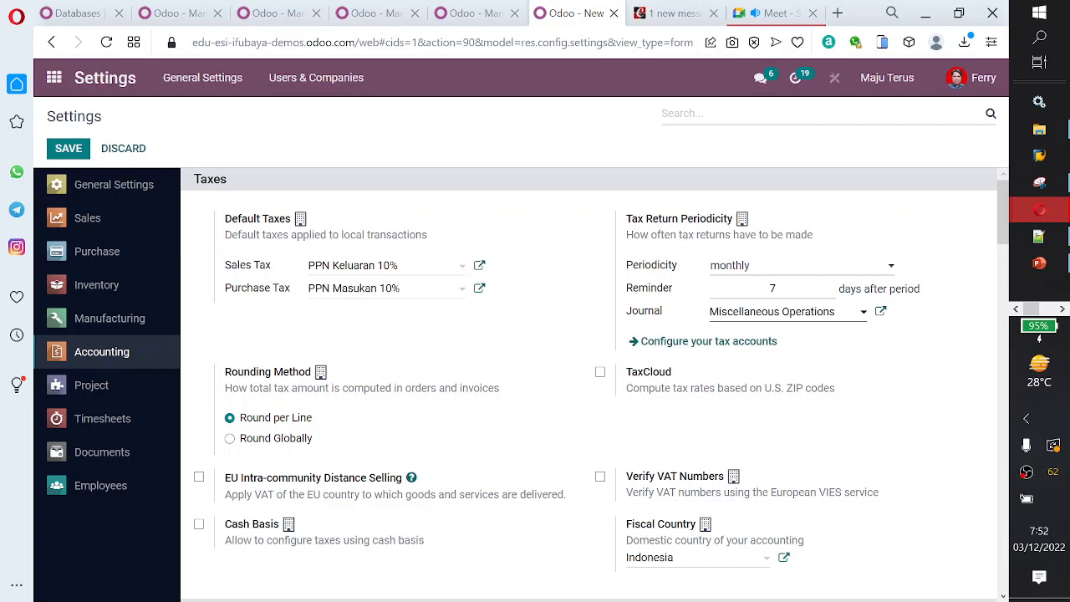
- Search the settings for "company" and open the ID Company record from the managed companies
{"action": "type", "text": "company"}
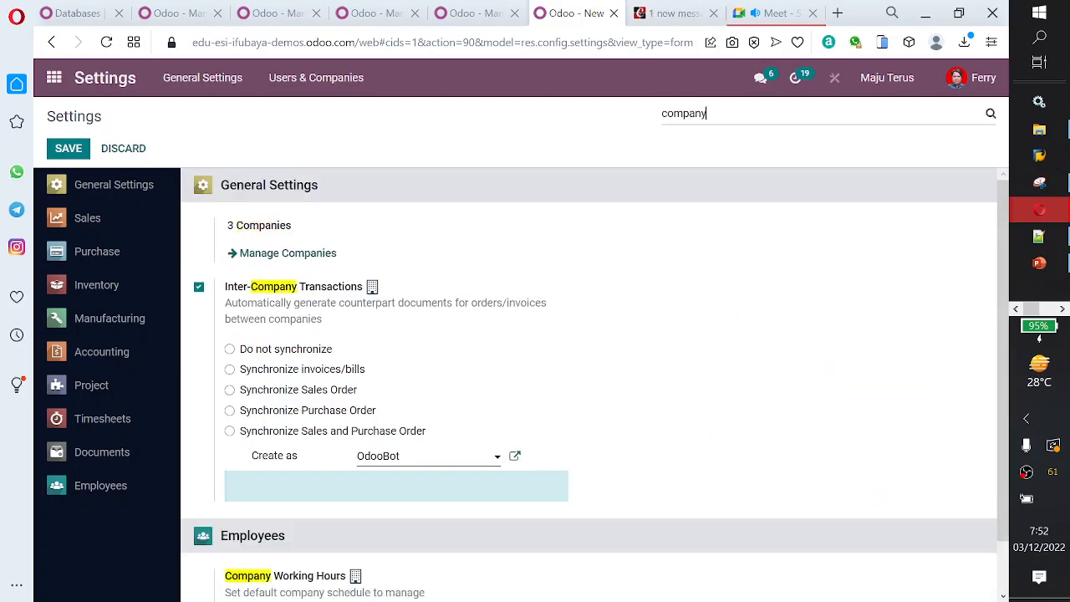
{"action": "left_click", "coordinate": [269, 262]}
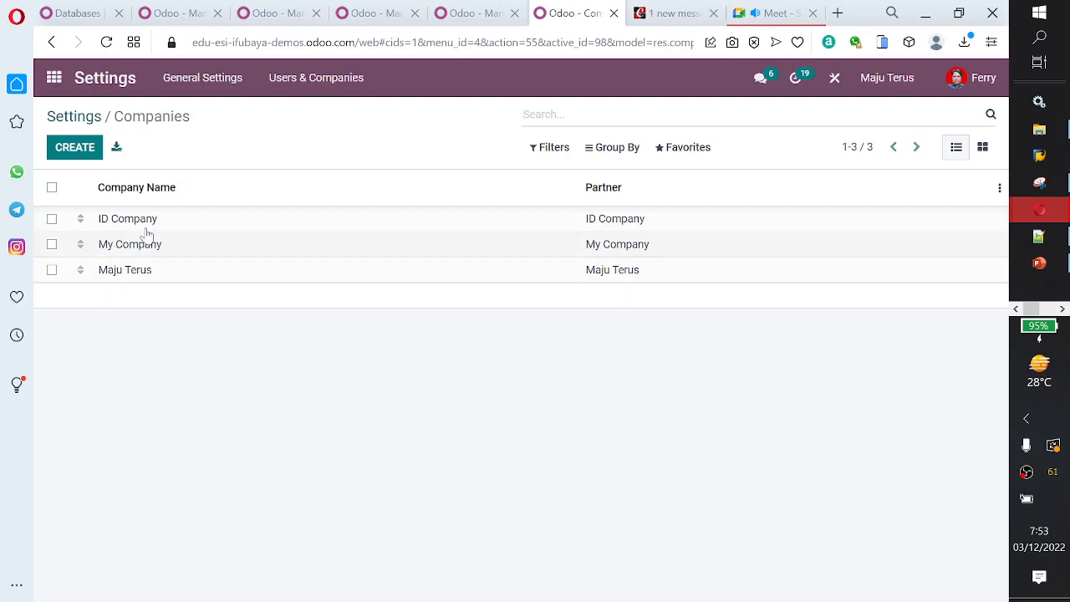
{"action": "left_click", "coordinate": [146, 224]}
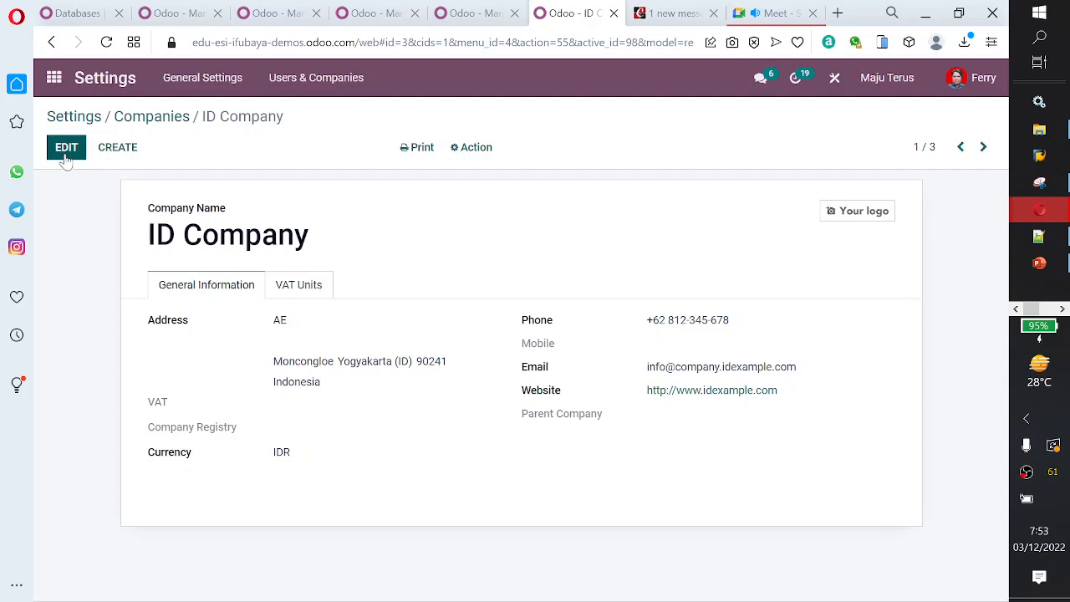
- Edit ID Company to enter its VAT number and choose Maju Terus as its parent company
{"action": "left_click", "coordinate": [66, 154]}
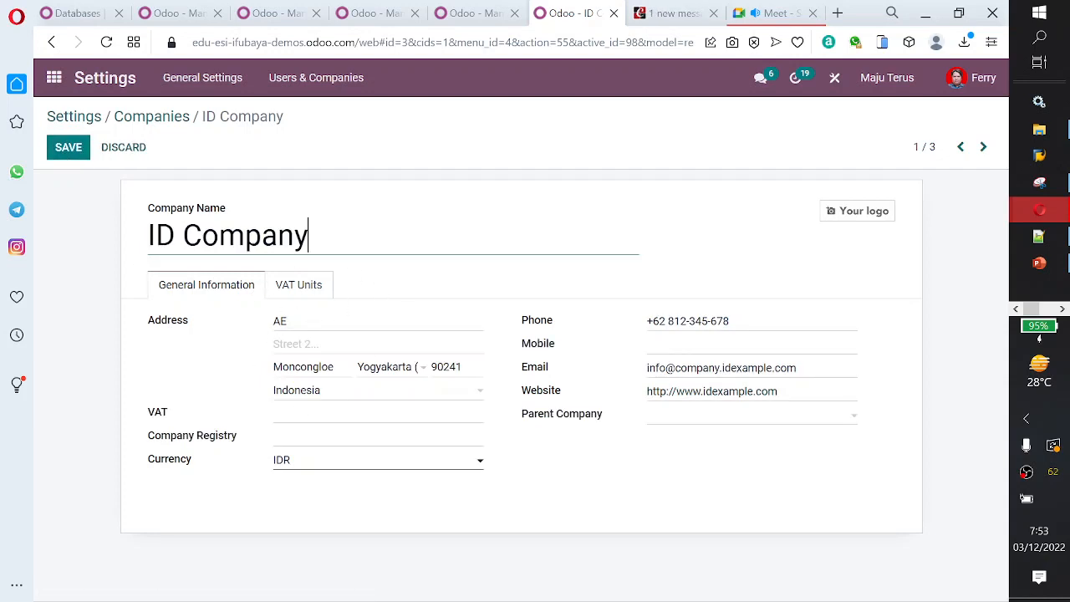
{"action": "left_click", "coordinate": [411, 411]}
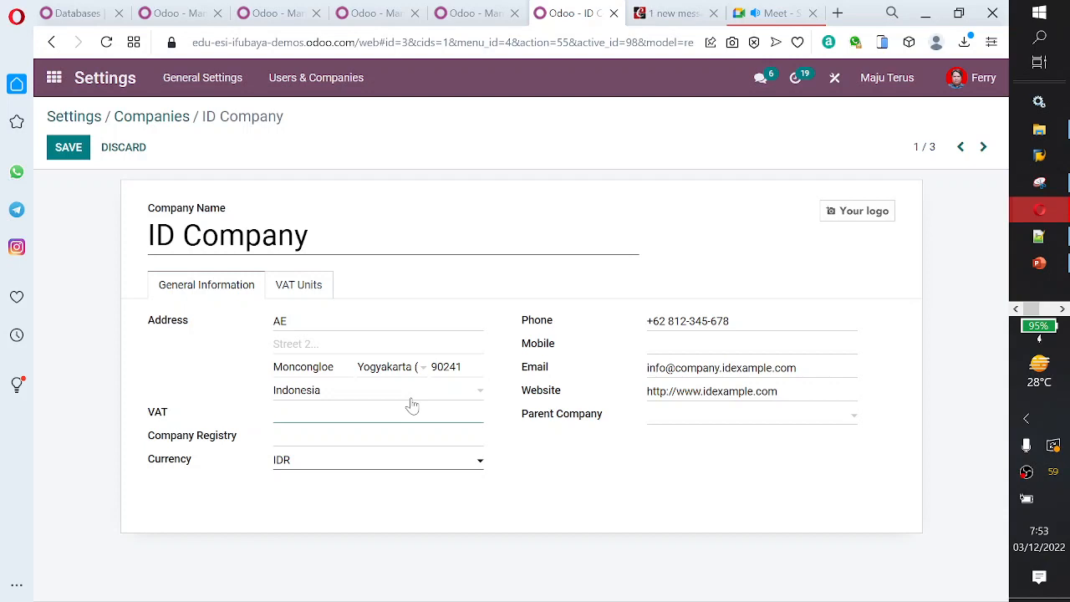
{"action": "type", "text": "N"}
{"action": "key", "text": "BackSpace"}
{"action": "type", "text": "1"}
{"action": "key", "text": "BackSpace"}
{"action": "type", "text": ".10.1010100"}
{"action": "left_click", "coordinate": [853, 418]}
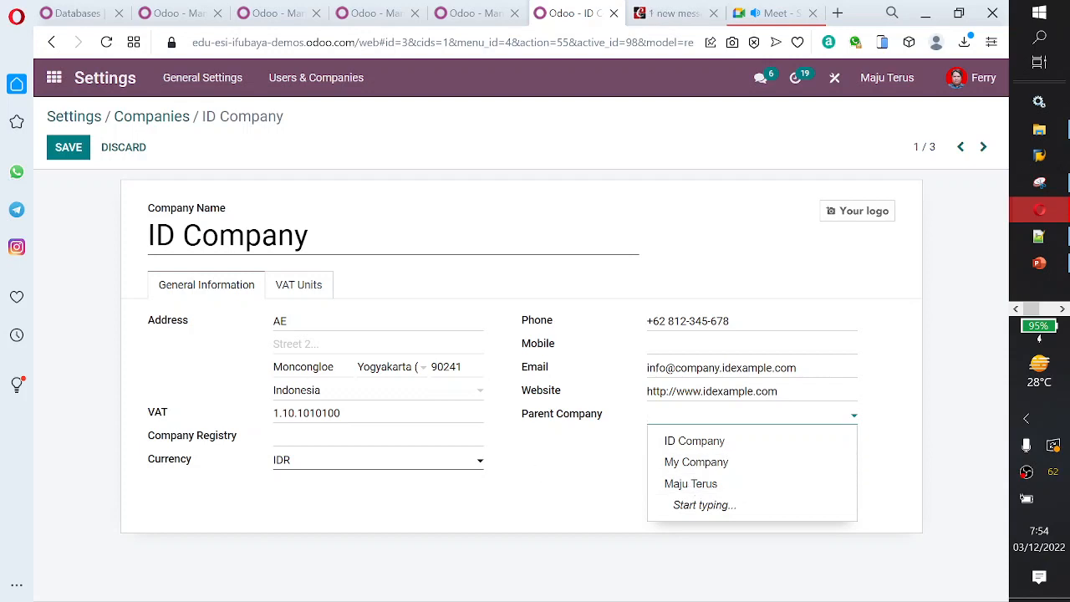
{"action": "left_click", "coordinate": [691, 483]}
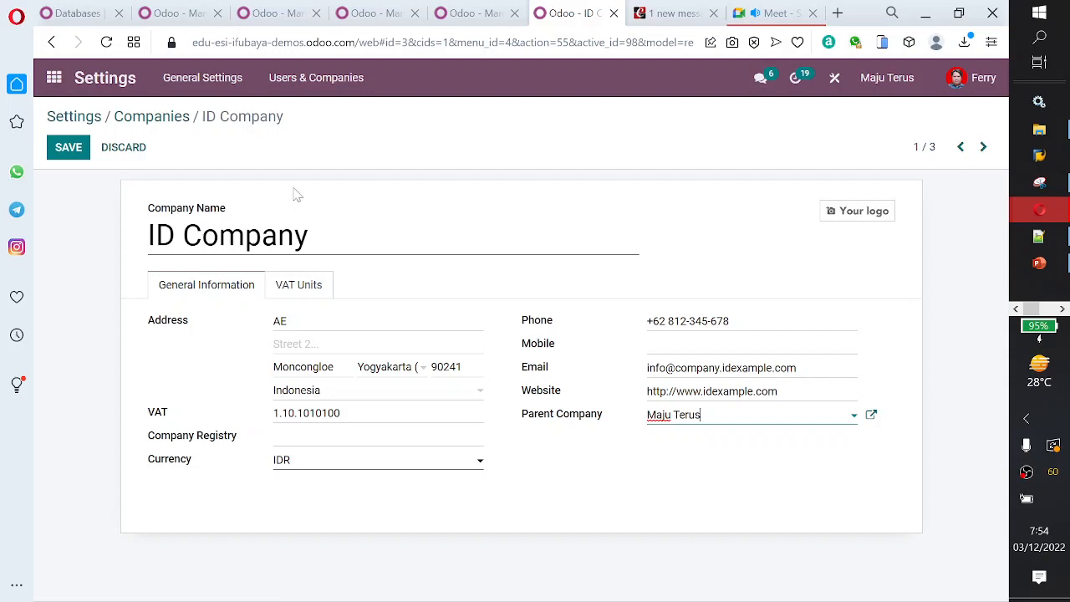
- Examine the VAT Units section of ID Company and the fields of a blank tax unit form, discarding the form
{"action": "left_click", "coordinate": [280, 284]}
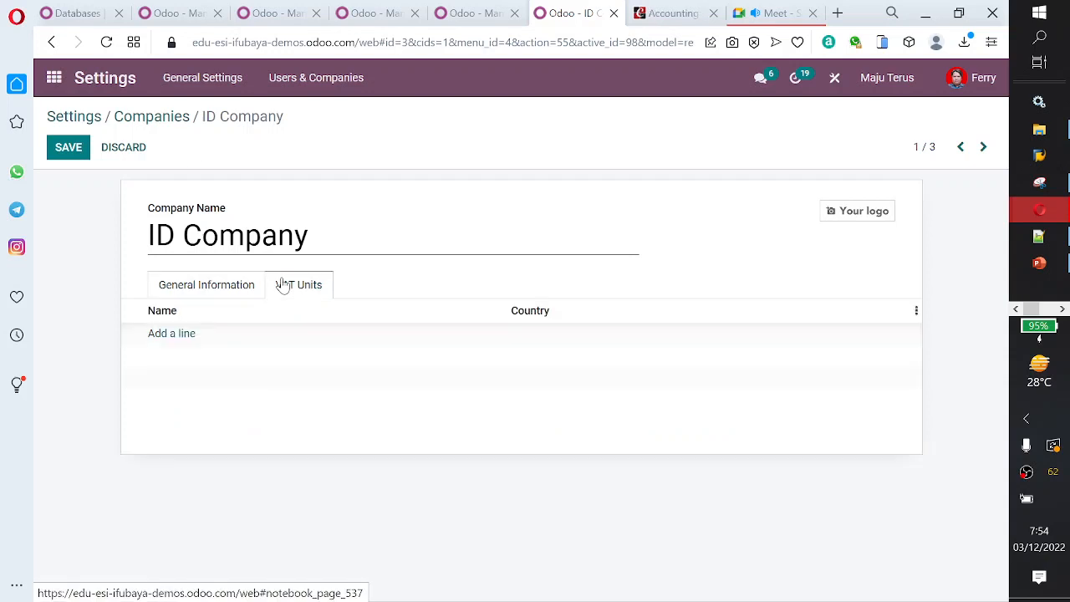
{"action": "left_click", "coordinate": [171, 336]}
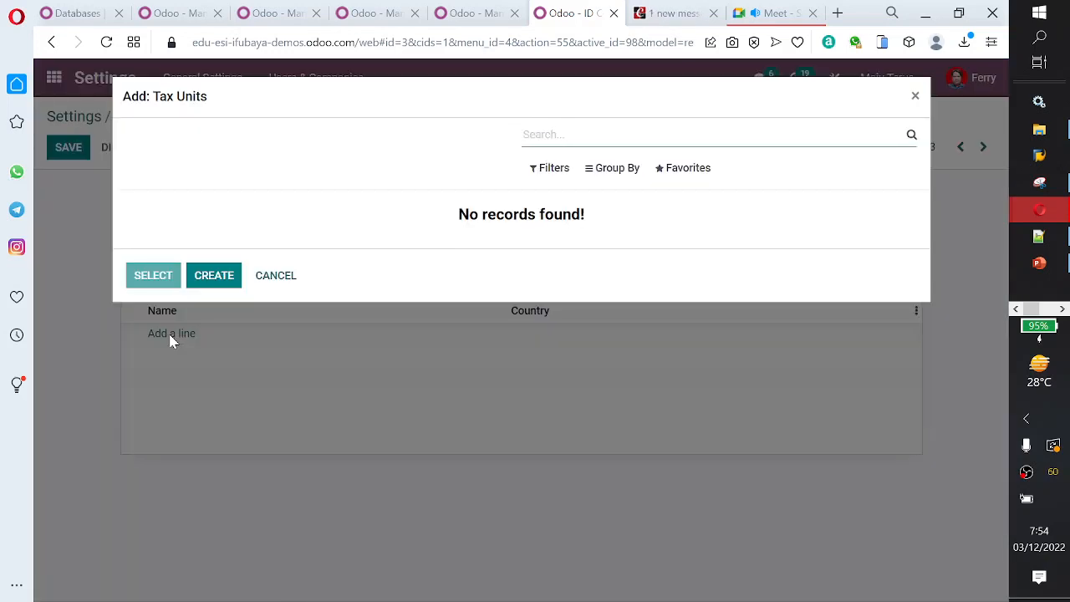
{"action": "left_click", "coordinate": [206, 275]}
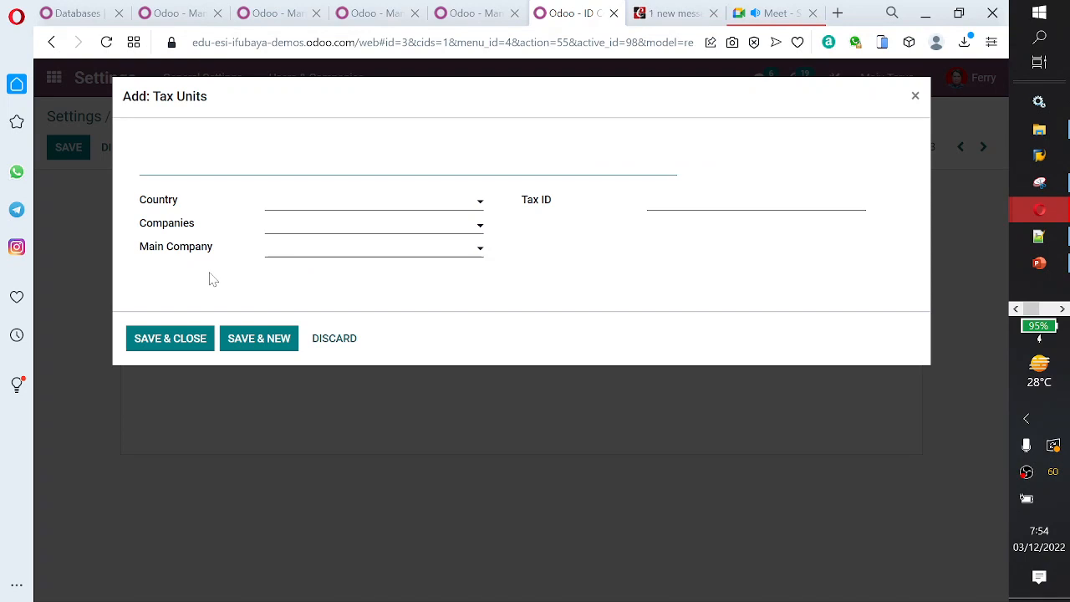
{"action": "left_click", "coordinate": [418, 206]}
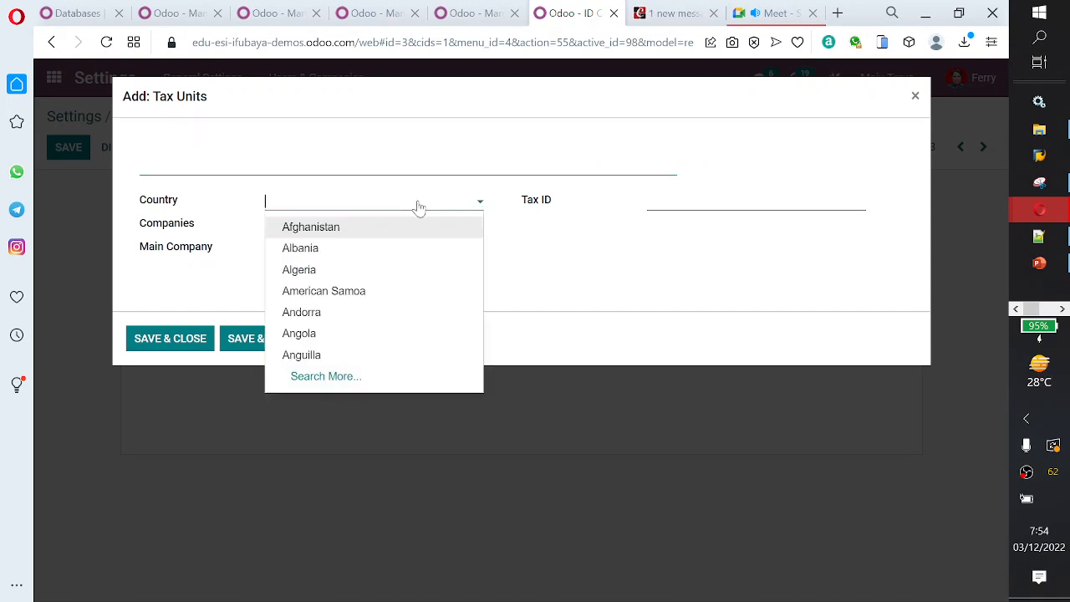
{"action": "left_click", "coordinate": [418, 207]}
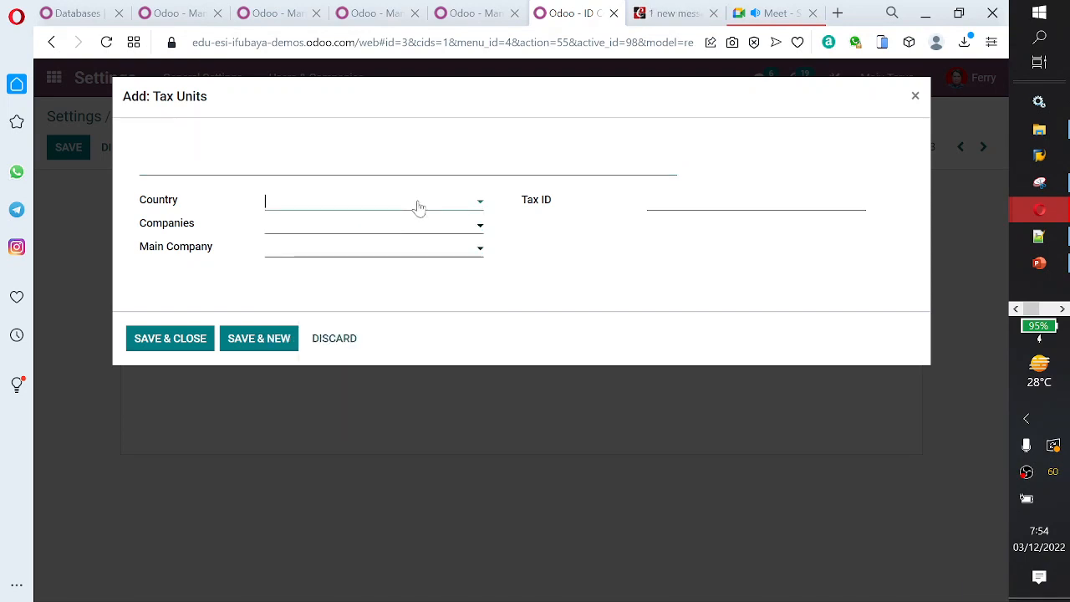
{"action": "left_click", "coordinate": [418, 206]}
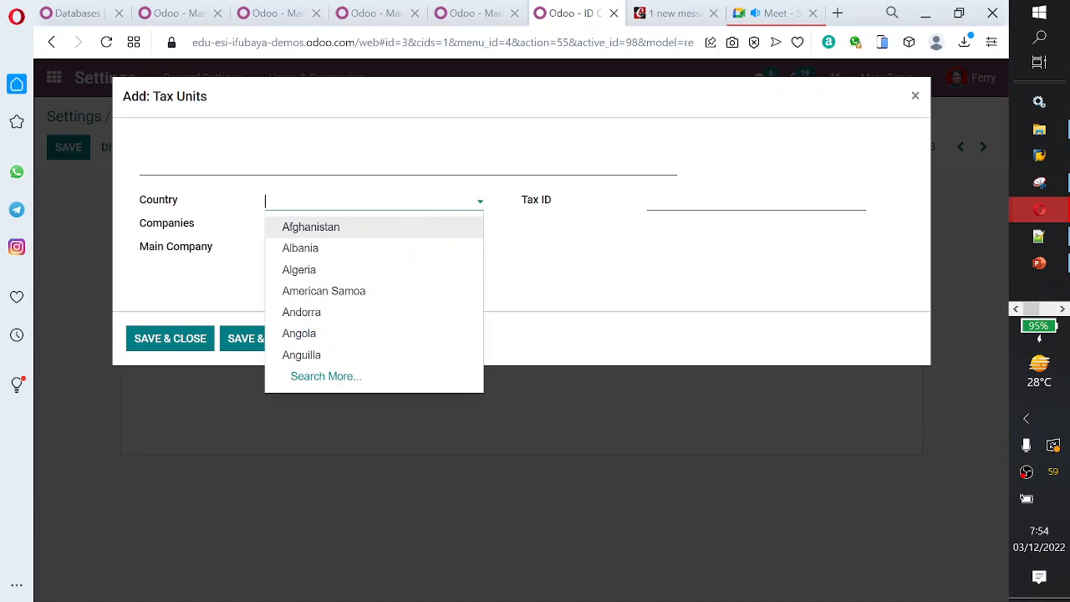
{"action": "left_click", "coordinate": [710, 202]}
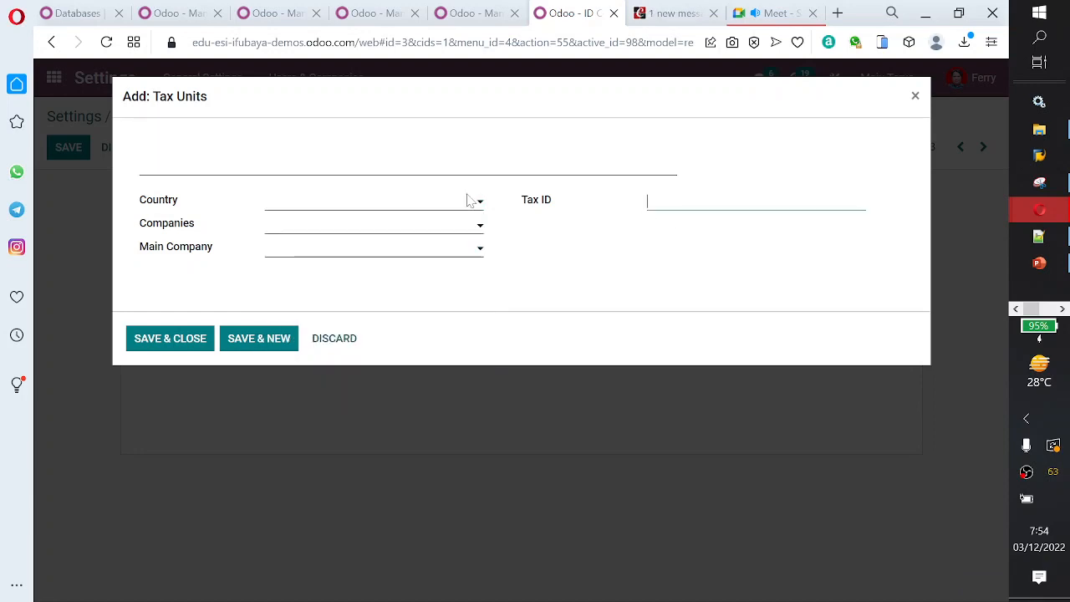
{"action": "left_click", "coordinate": [332, 344]}
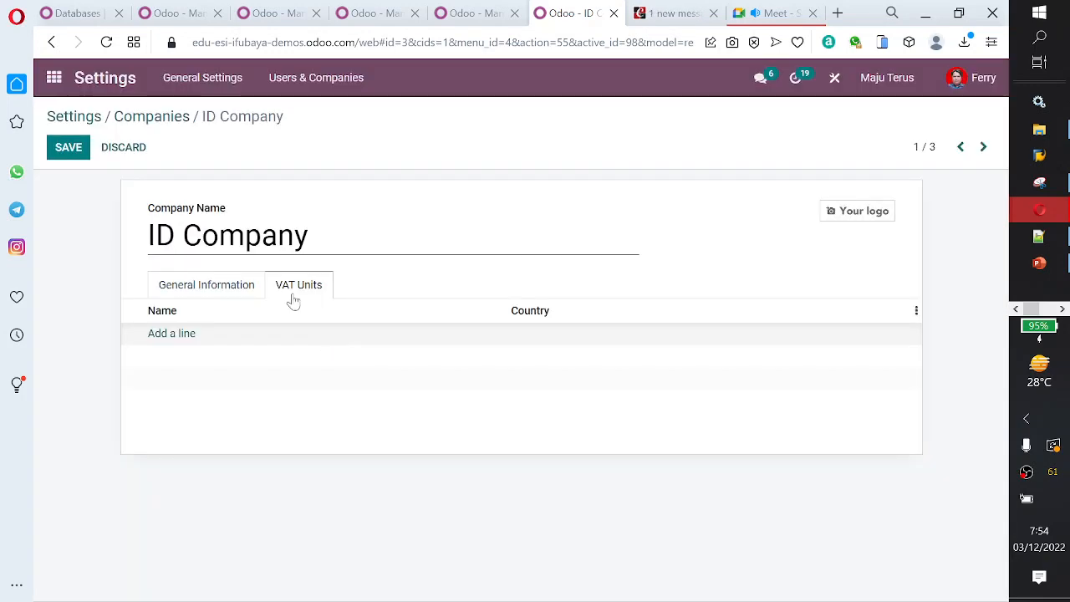
- Save the ID Company changes, check the Companies list and return to the home screen of apps
{"action": "left_click", "coordinate": [79, 149]}
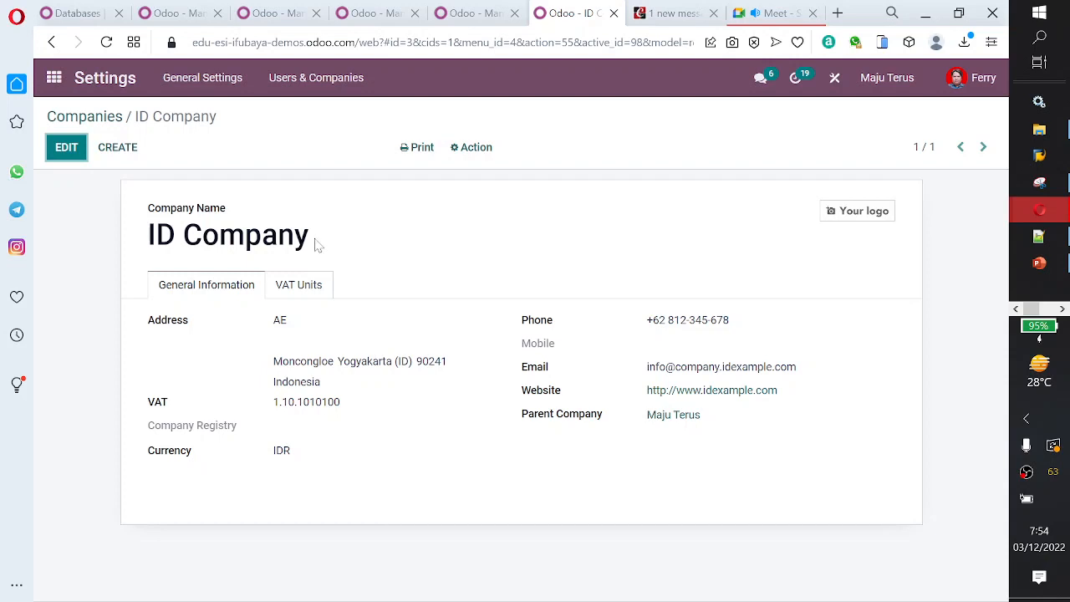
{"action": "left_click", "coordinate": [91, 119]}
{"action": "left_click", "coordinate": [50, 44]}
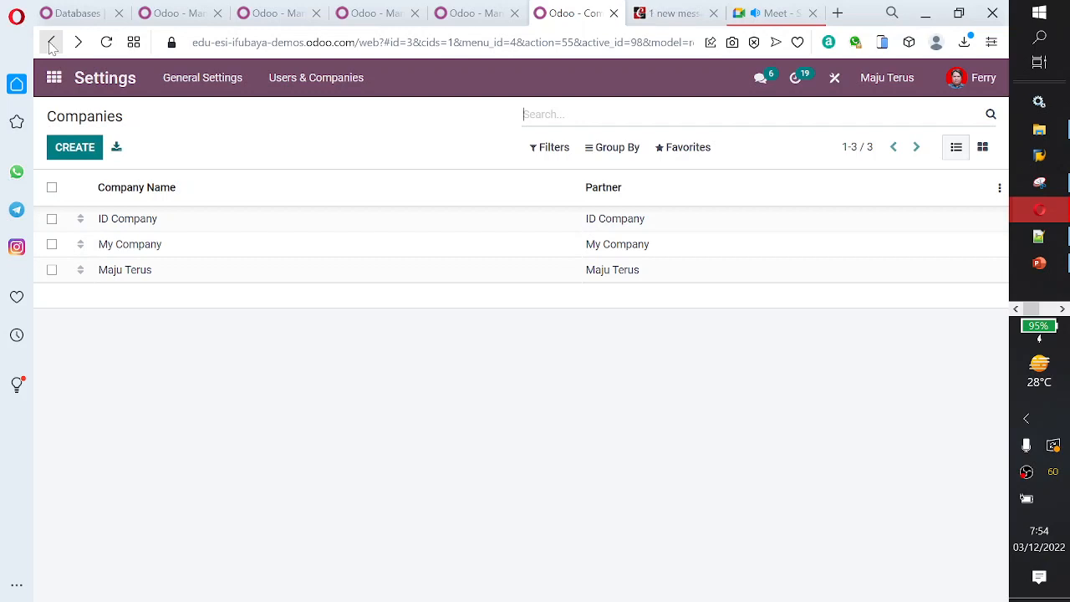
{"action": "left_click", "coordinate": [50, 43]}
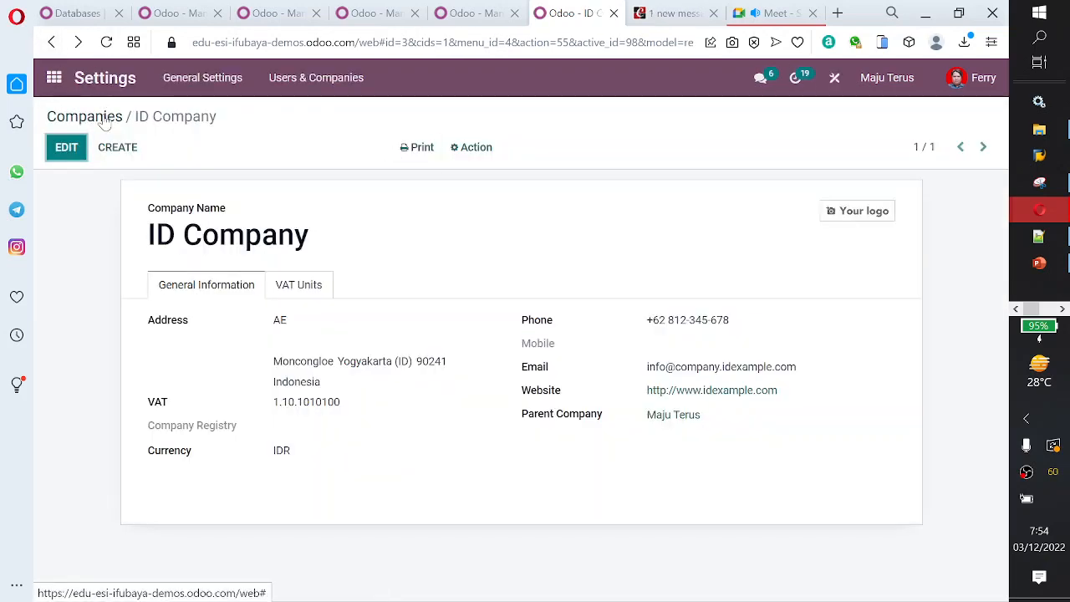
{"action": "left_click", "coordinate": [77, 120]}
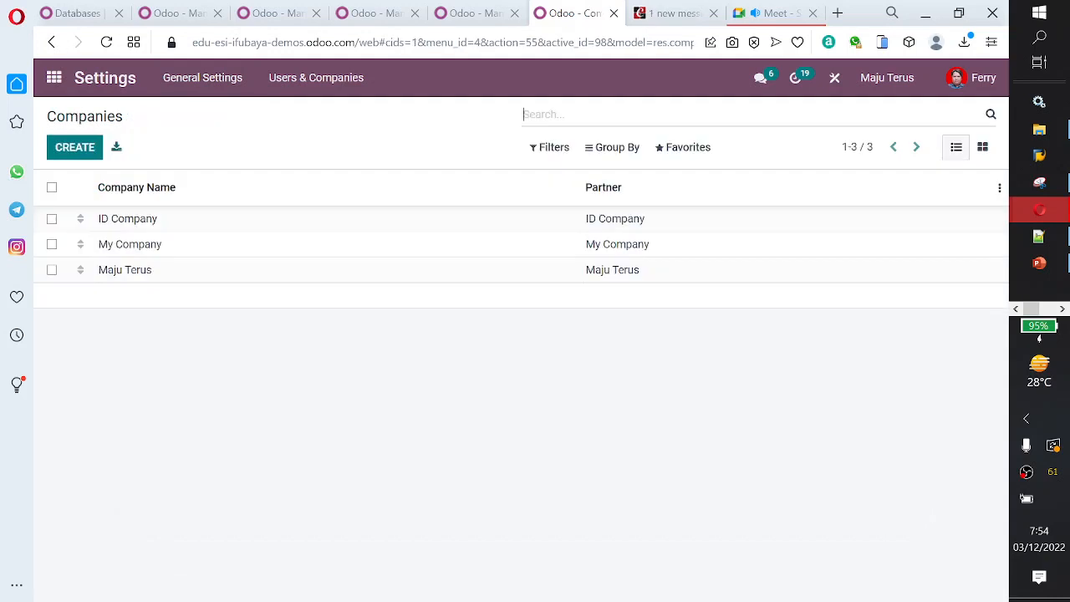
{"action": "left_click", "coordinate": [53, 77]}
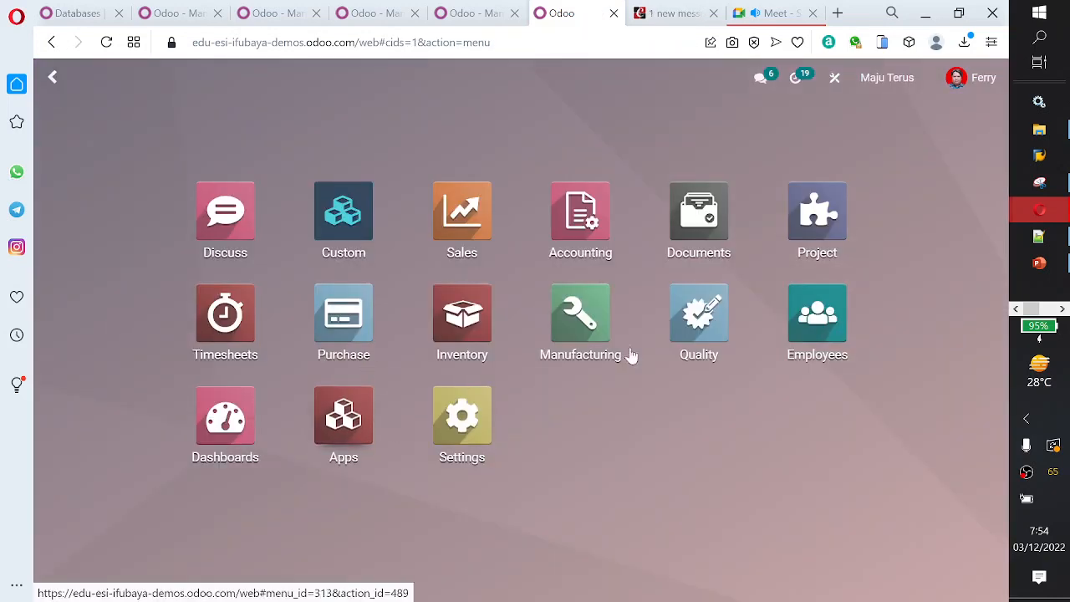
- Open the Accounting app's configuration settings and review the Taxes and Currencies sections
{"action": "left_click", "coordinate": [588, 245]}
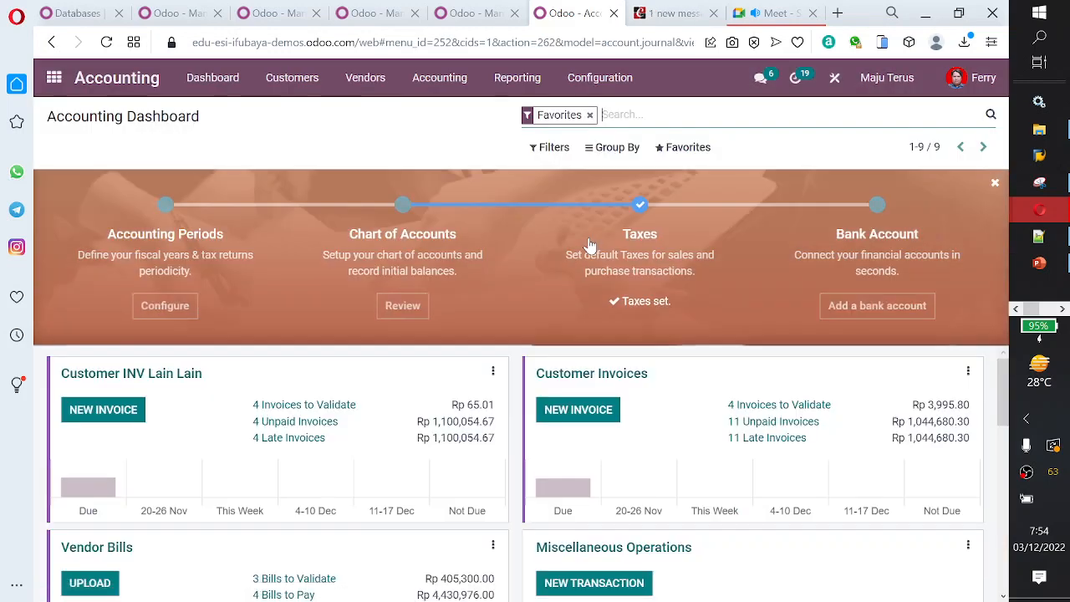
{"action": "left_click", "coordinate": [588, 115]}
{"action": "left_click", "coordinate": [589, 83]}
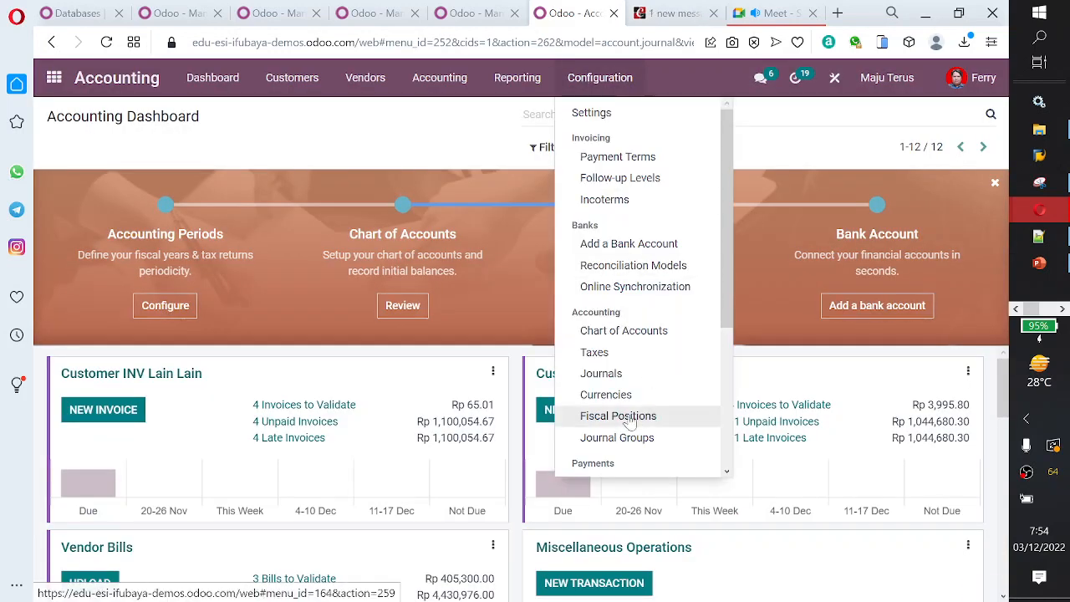
{"action": "left_click", "coordinate": [585, 112]}
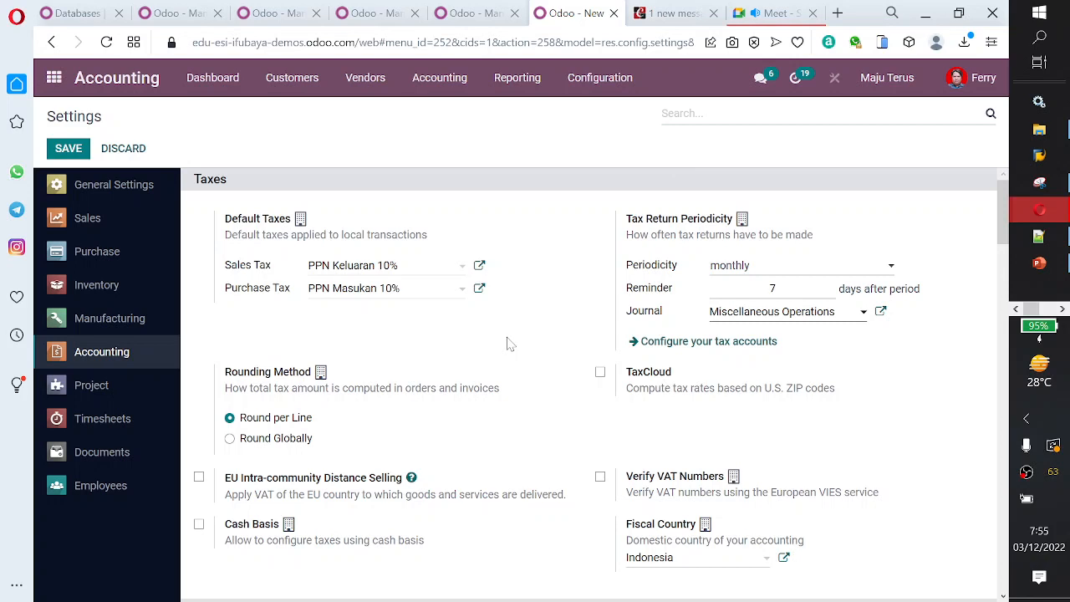
{"action": "scroll", "coordinate": [506, 342], "scroll_direction": "down", "scroll_amount": 3}
{"action": "scroll", "coordinate": [507, 342], "scroll_direction": "down", "scroll_amount": 4}
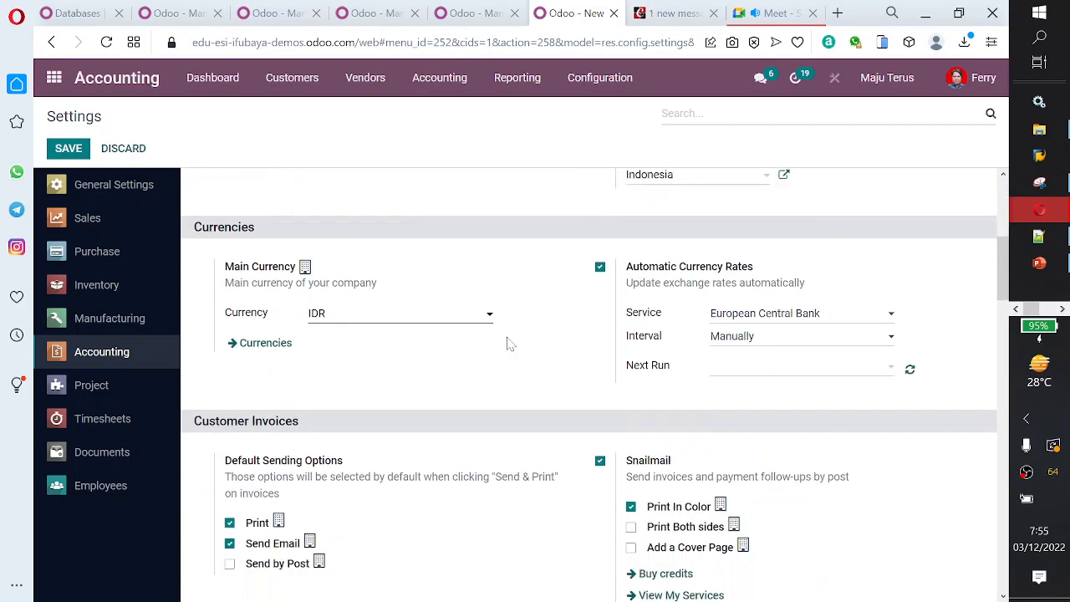
{"action": "scroll", "coordinate": [508, 342], "scroll_direction": "up", "scroll_amount": 5}
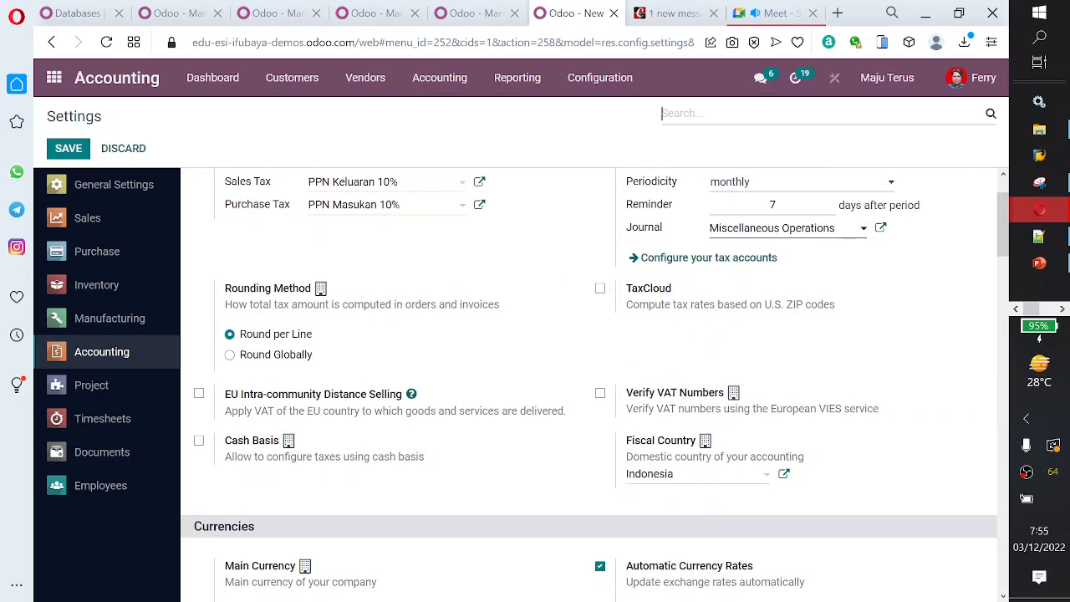
- Search the settings for "compa" to bring up the inter-company options
{"action": "type", "text": "sych"}
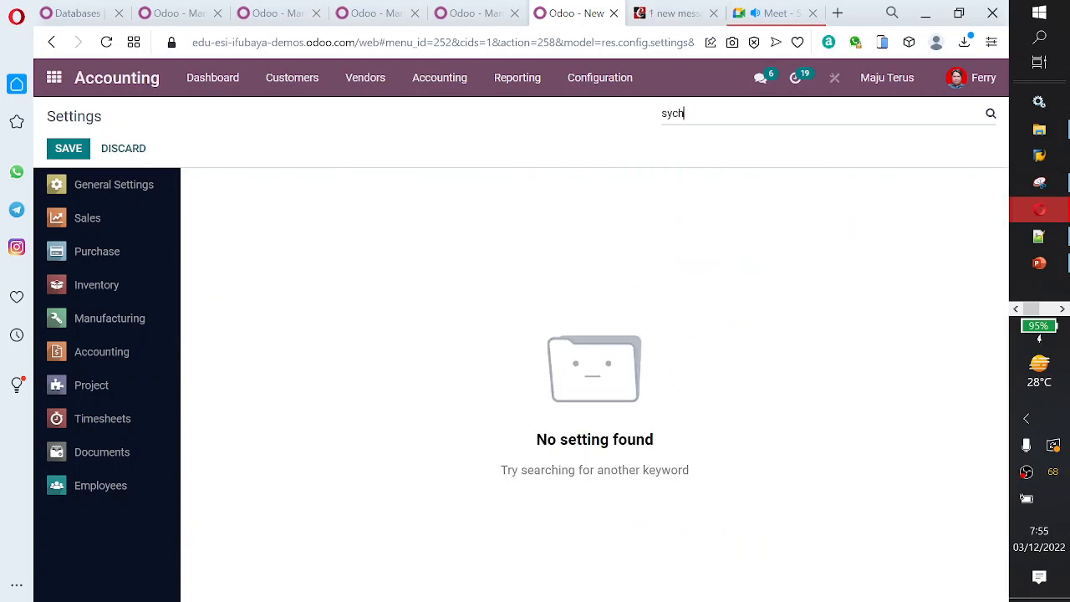
{"action": "key", "text": "BackSpace"}
{"action": "key", "text": "BackSpace"}
{"action": "key", "text": "BackSpace"}
{"action": "key", "text": "BackSpace"}
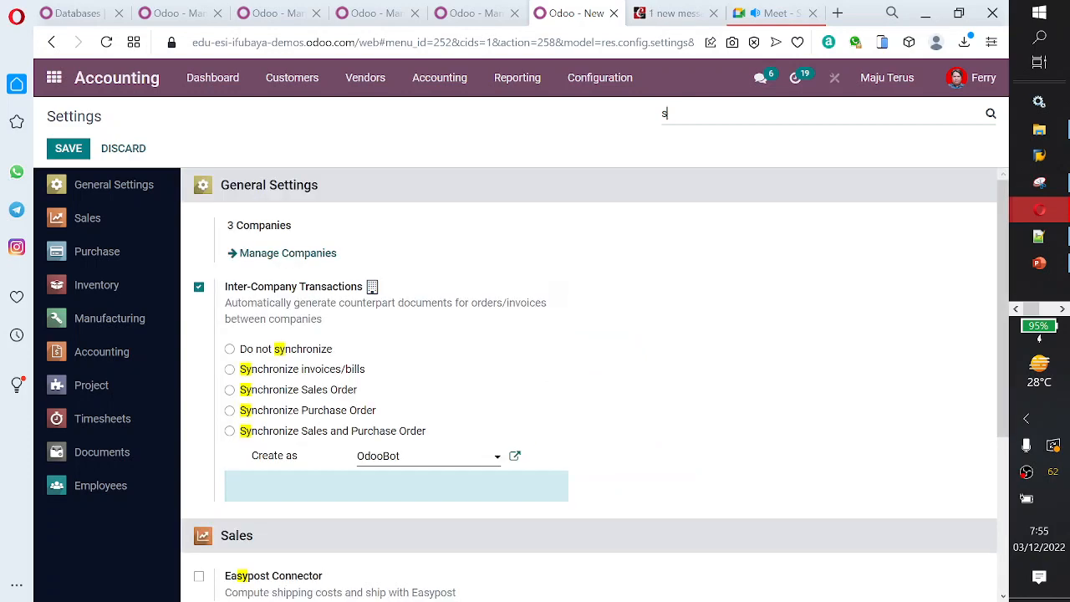
{"action": "type", "text": "compa"}
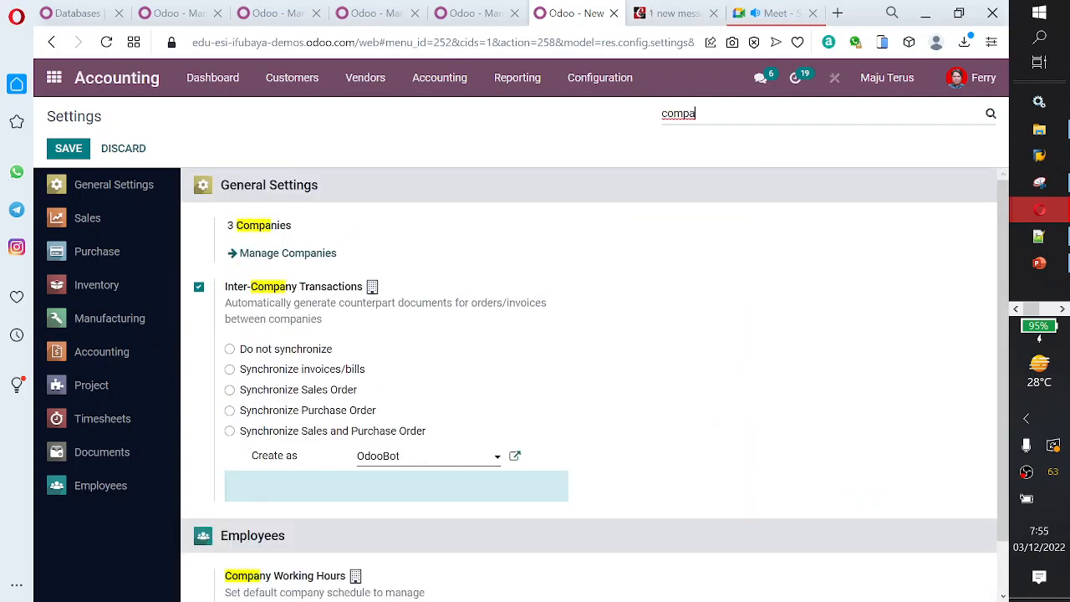
- Set the Inter-Company Transactions rule to Synchronize Sales and Purchase Order and highlight its Create as value
{"action": "scroll", "coordinate": [478, 397], "scroll_direction": "down", "scroll_amount": 1}
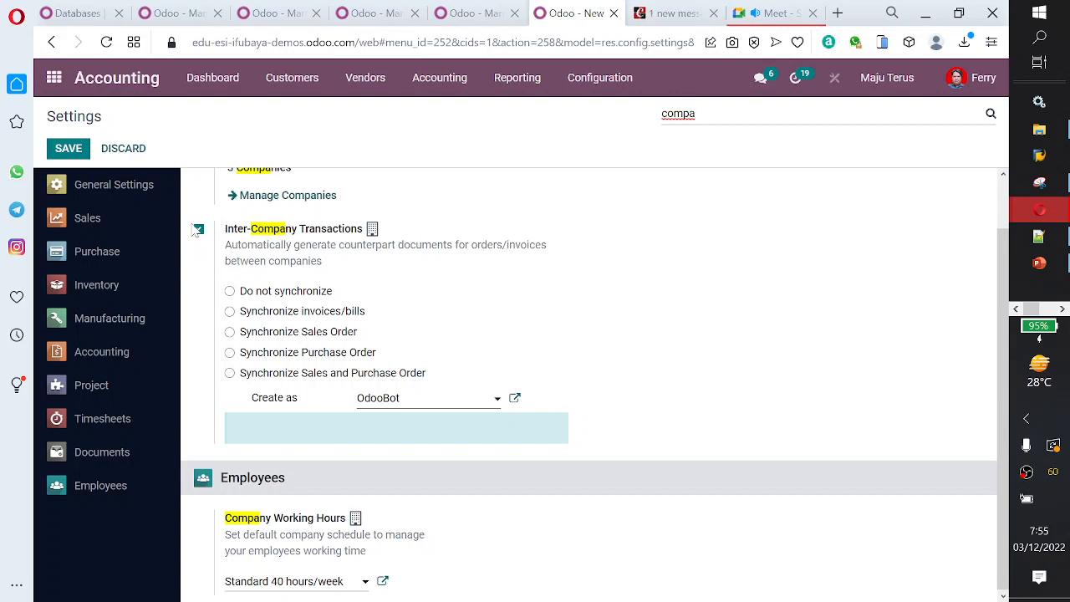
{"action": "left_click", "coordinate": [231, 314]}
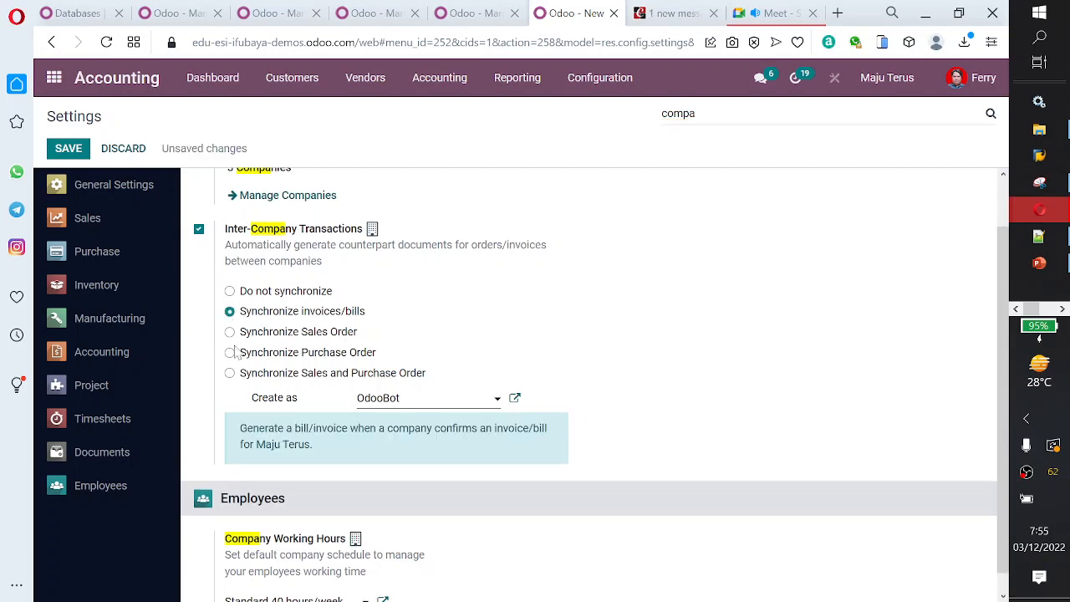
{"action": "left_click", "coordinate": [231, 374]}
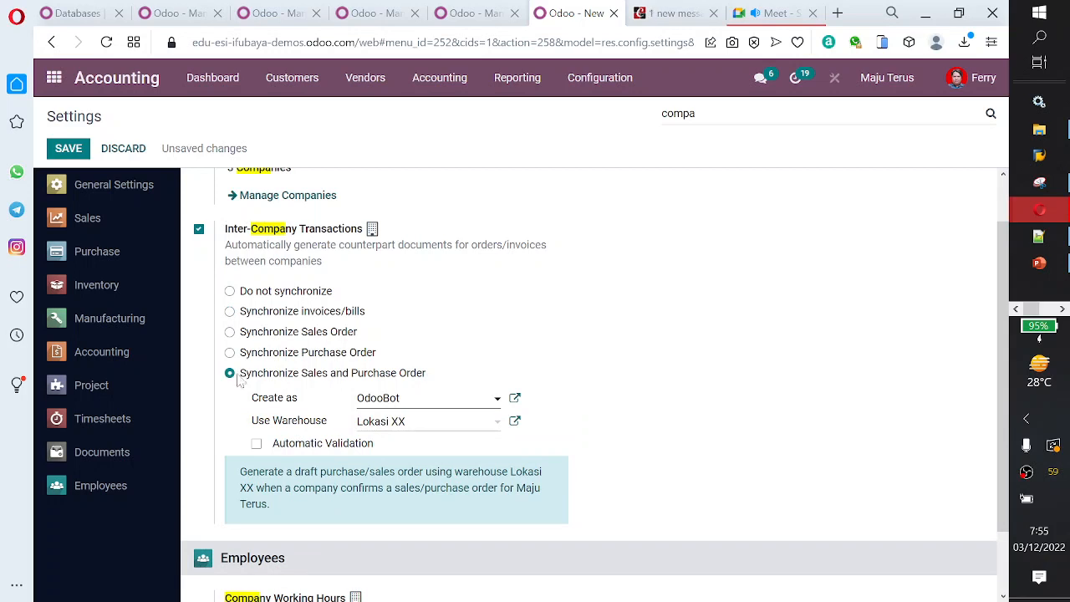
{"action": "double_click", "coordinate": [404, 400]}
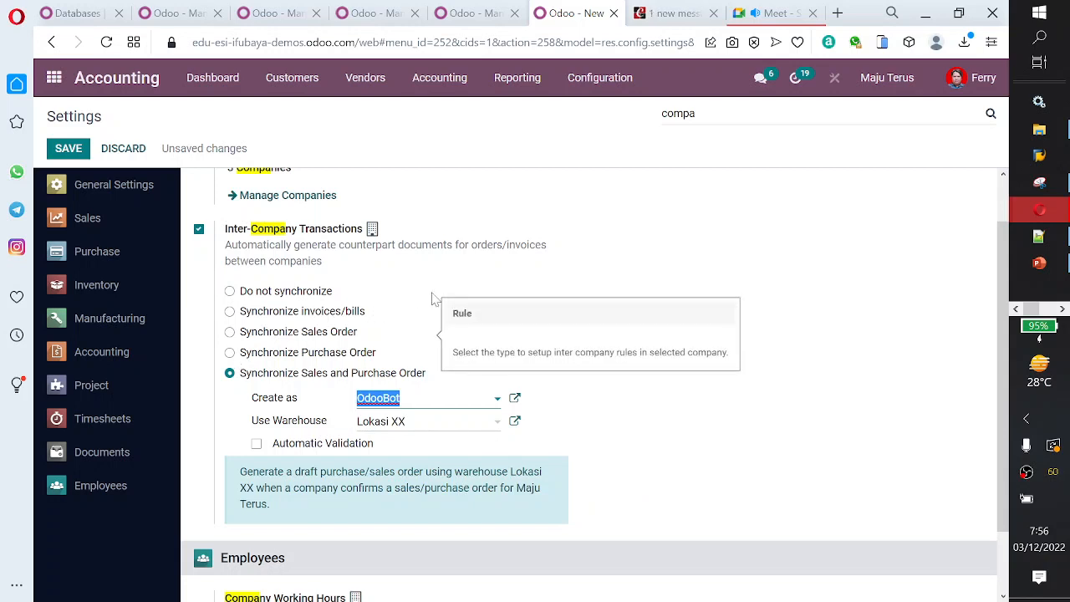
- Look through the conversations list for OdooBot's entries, close it and review the inter-company warehouse options
{"action": "left_click", "coordinate": [762, 83]}
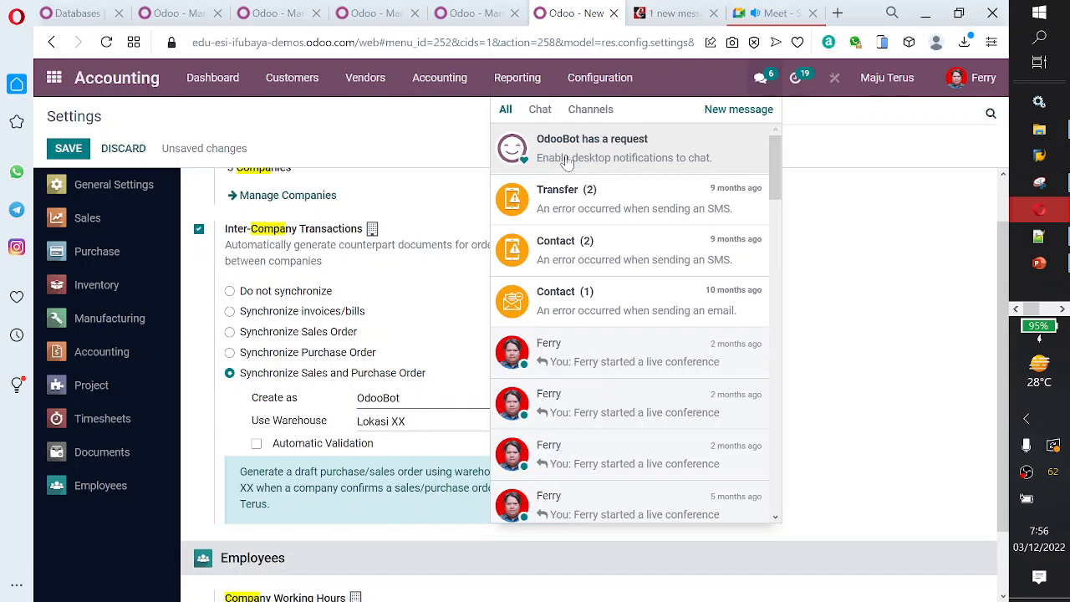
{"action": "scroll", "coordinate": [610, 218], "scroll_direction": "down", "scroll_amount": 3}
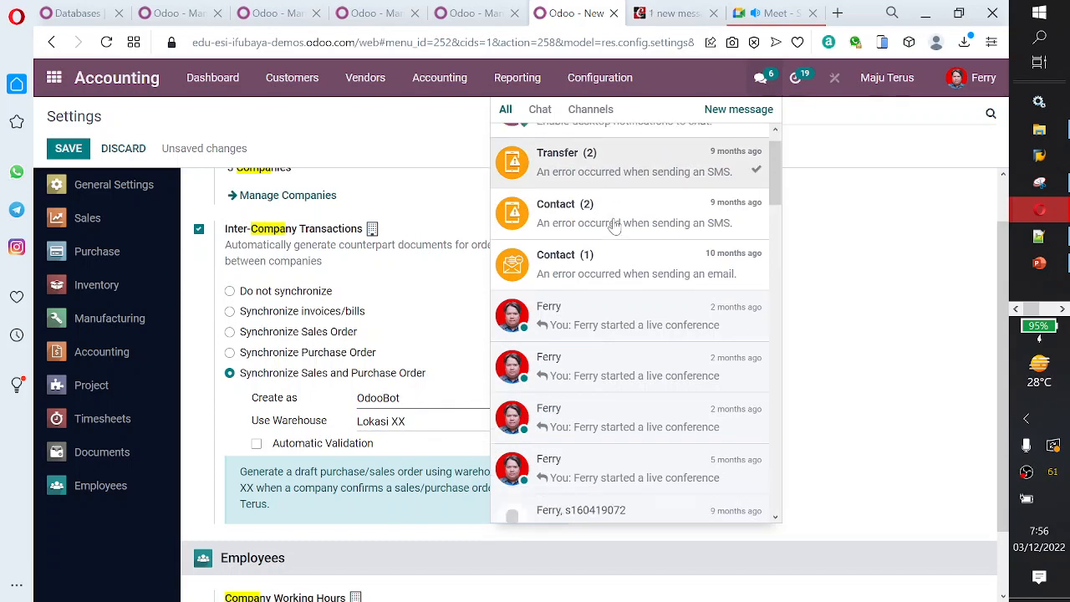
{"action": "scroll", "coordinate": [613, 222], "scroll_direction": "down", "scroll_amount": 4}
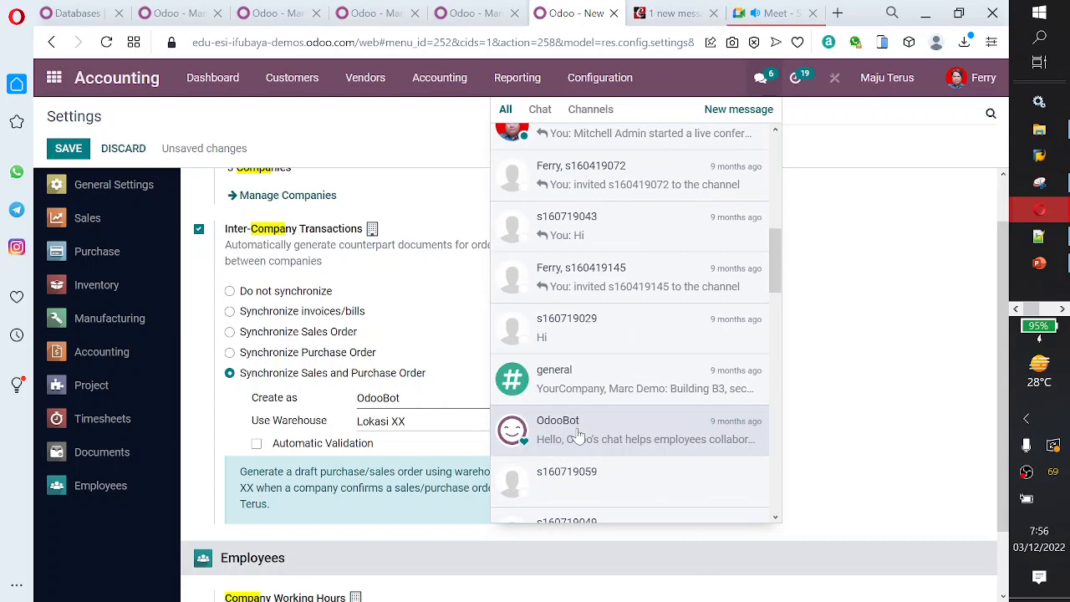
{"action": "scroll", "coordinate": [586, 430], "scroll_direction": "down", "scroll_amount": 5}
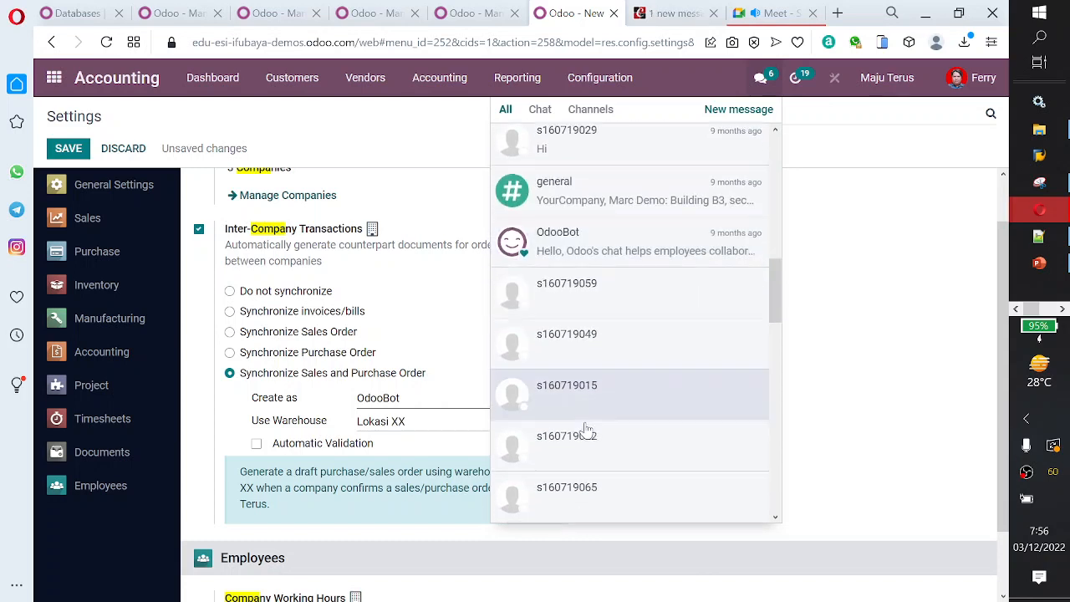
{"action": "scroll", "coordinate": [586, 430], "scroll_direction": "up", "scroll_amount": 8}
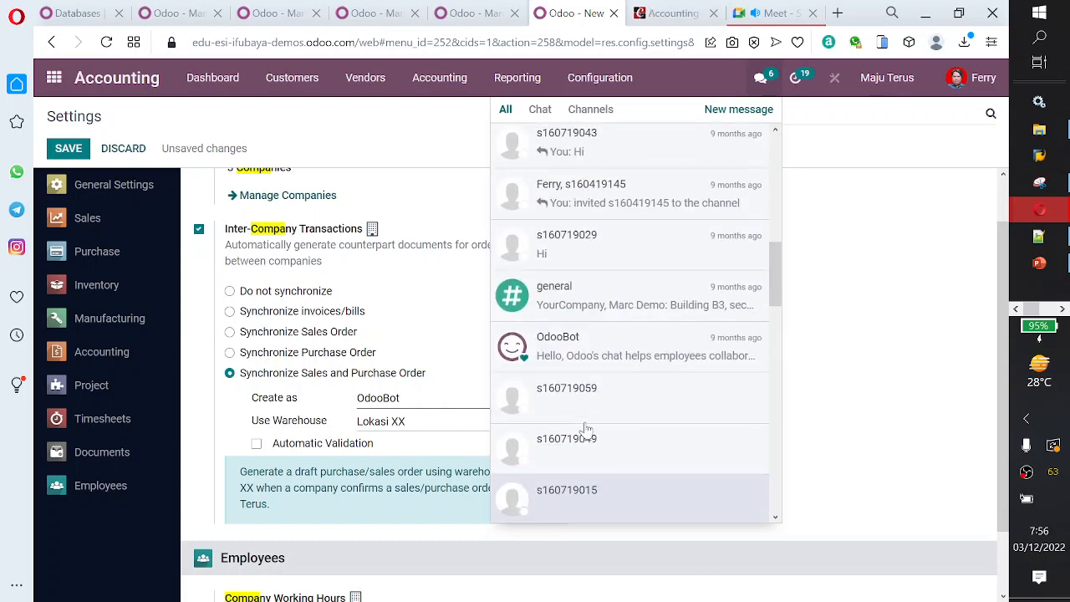
{"action": "left_click", "coordinate": [884, 254]}
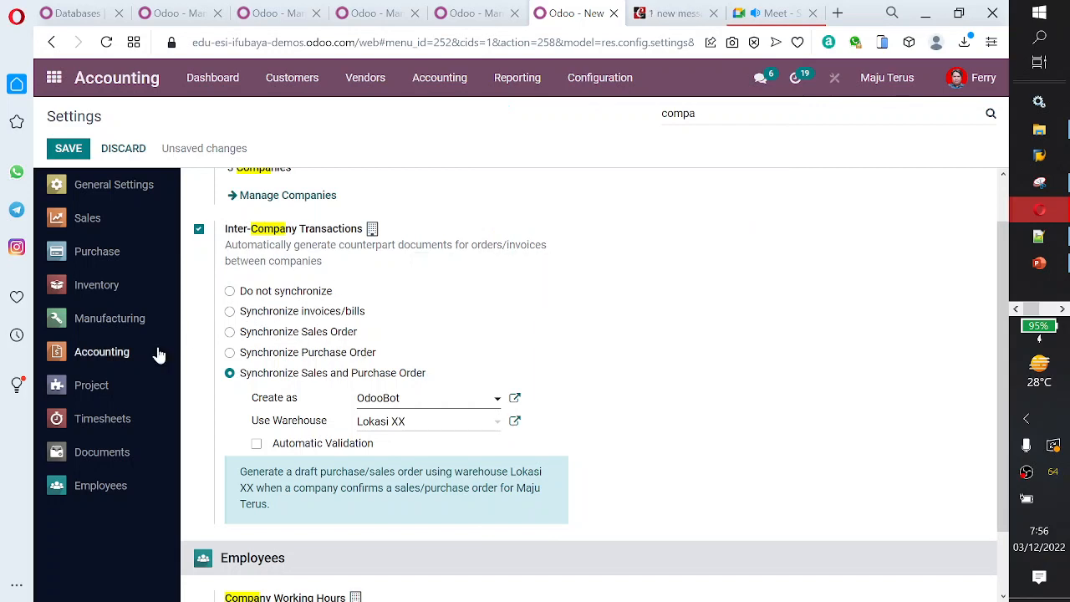
{"action": "scroll", "coordinate": [399, 349], "scroll_direction": "down", "scroll_amount": 1}
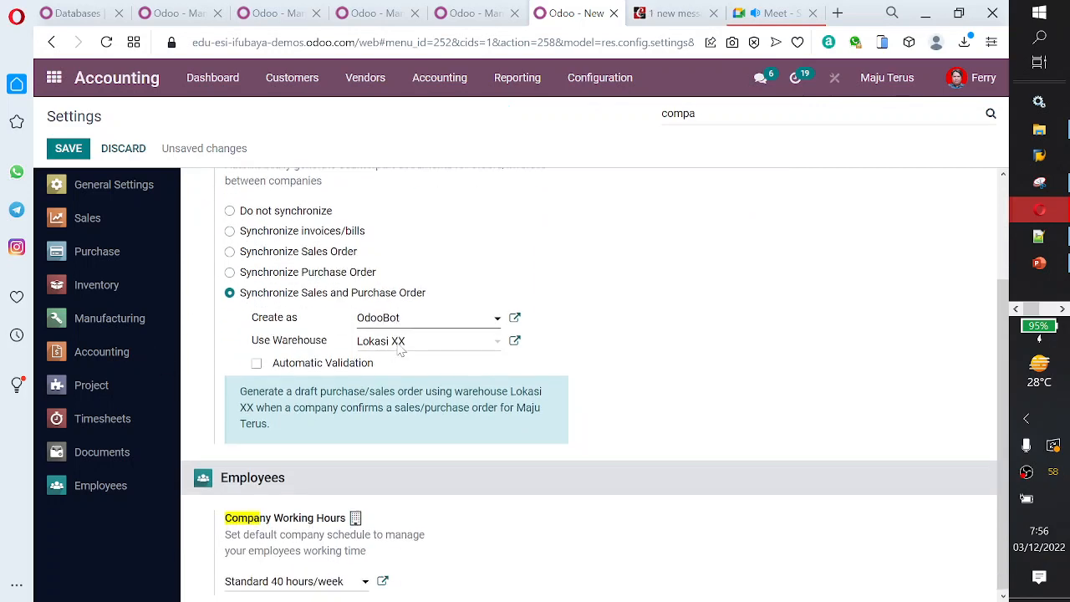
- Switch to the Cybrosys accounting guide and read the introduction to Configuring Bank Accounts in Odoo
{"action": "left_click", "coordinate": [678, 17]}
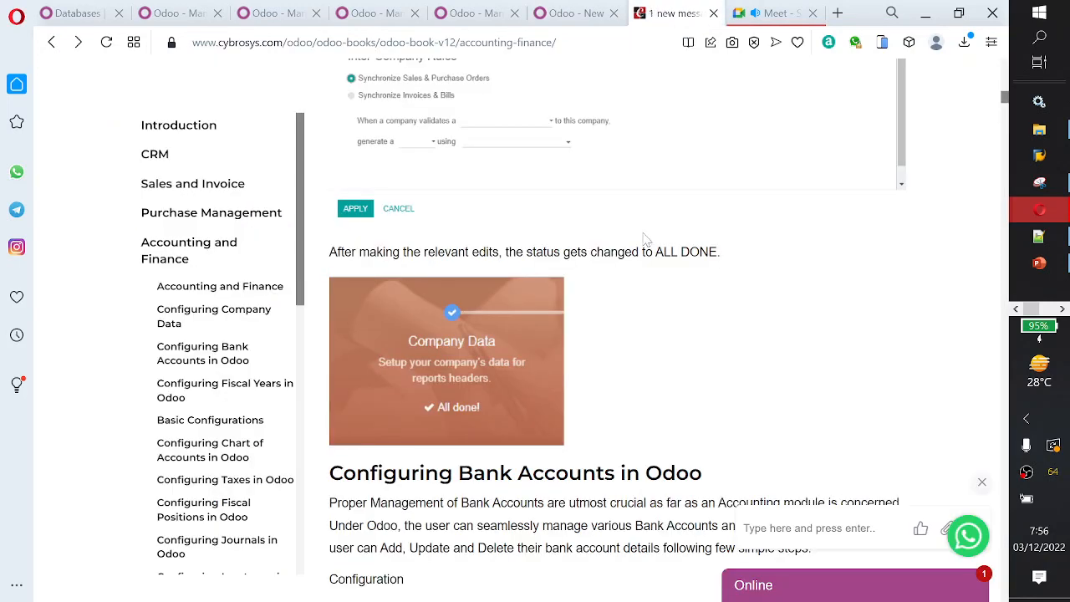
{"action": "scroll", "coordinate": [643, 242], "scroll_direction": "up", "scroll_amount": 1}
{"action": "scroll", "coordinate": [644, 240], "scroll_direction": "down", "scroll_amount": 3}
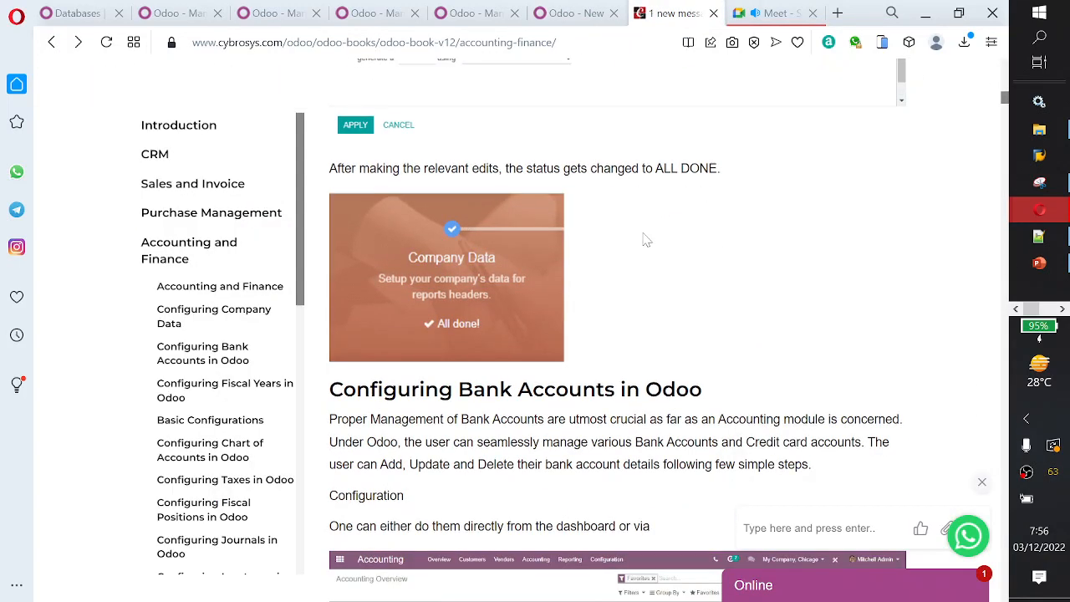
{"action": "scroll", "coordinate": [646, 239], "scroll_direction": "down", "scroll_amount": 2}
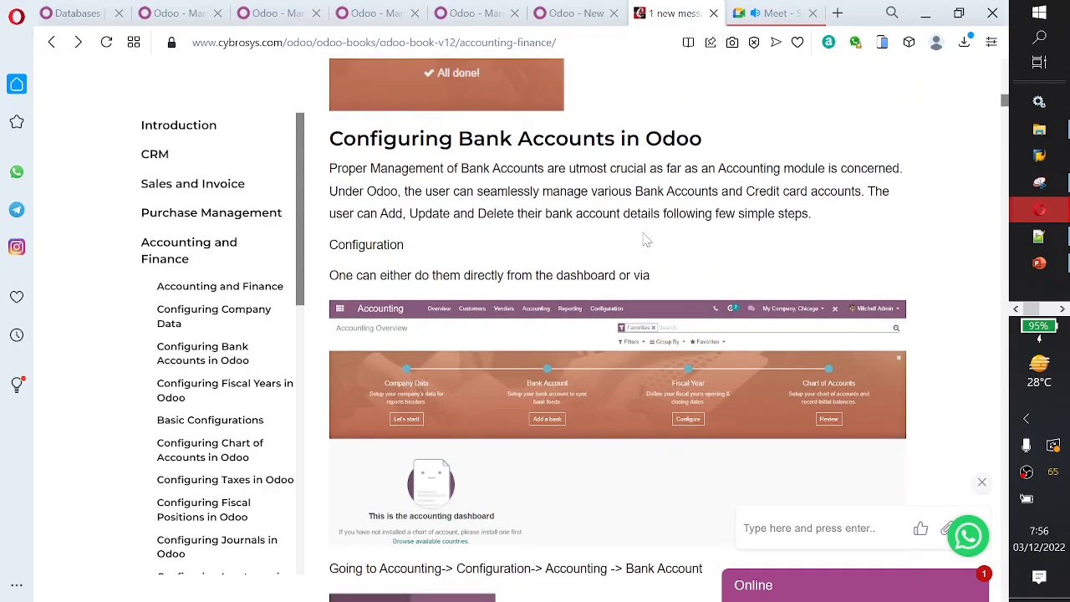
{"action": "left_click_drag", "start_coordinate": [329, 139], "coordinate": [713, 138]}
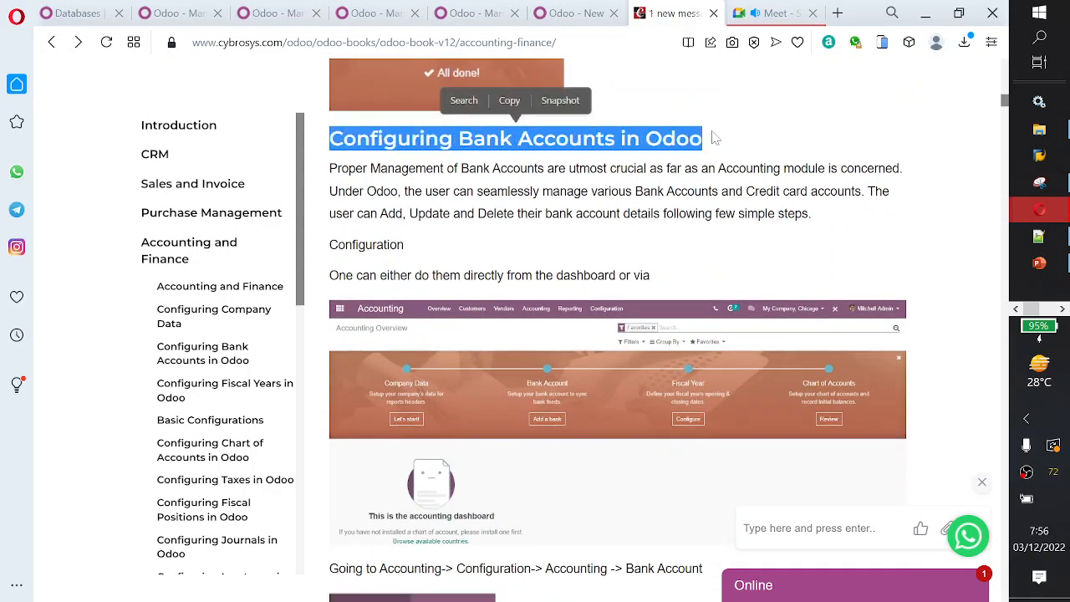
{"action": "left_click", "coordinate": [650, 230]}
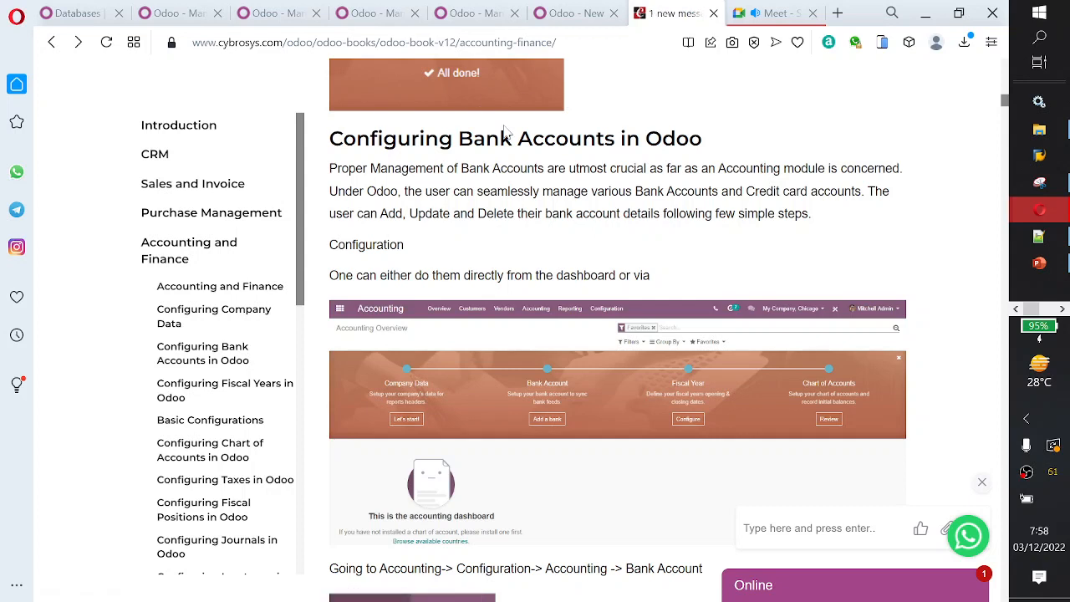
- Examine the guide's enlarged Configuration menu image and skim the bank account screenshots that follow it
{"action": "scroll", "coordinate": [505, 131], "scroll_direction": "down", "scroll_amount": 5}
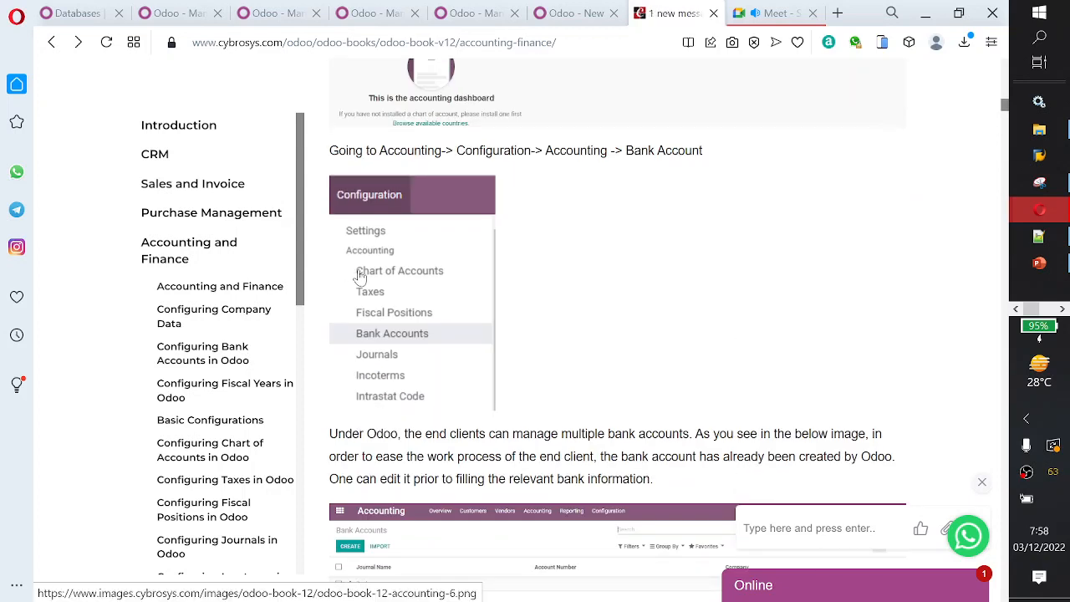
{"action": "left_click", "coordinate": [399, 269]}
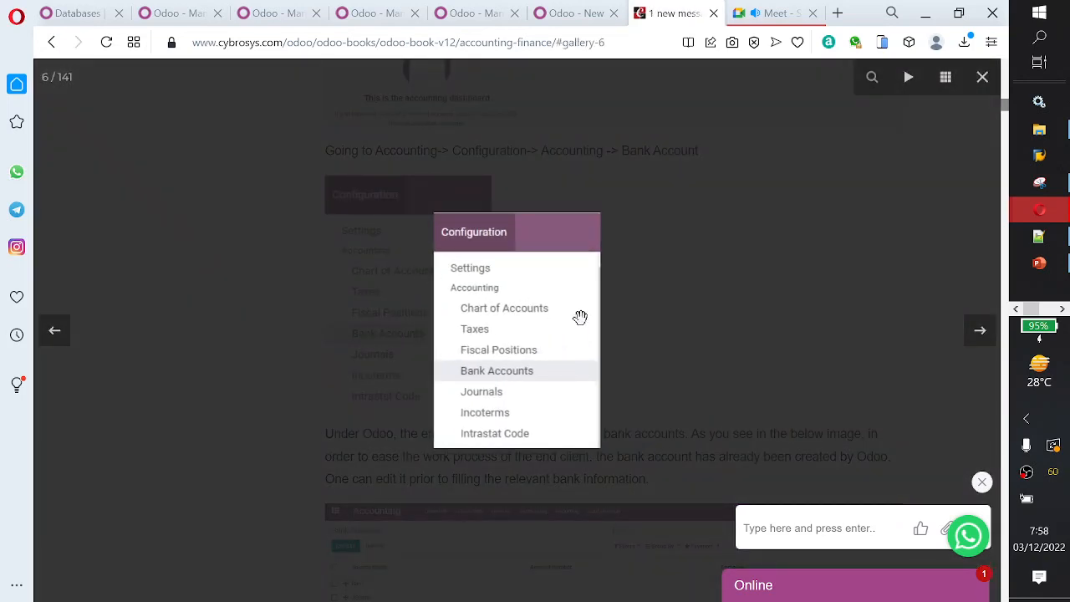
{"action": "left_click", "coordinate": [652, 316]}
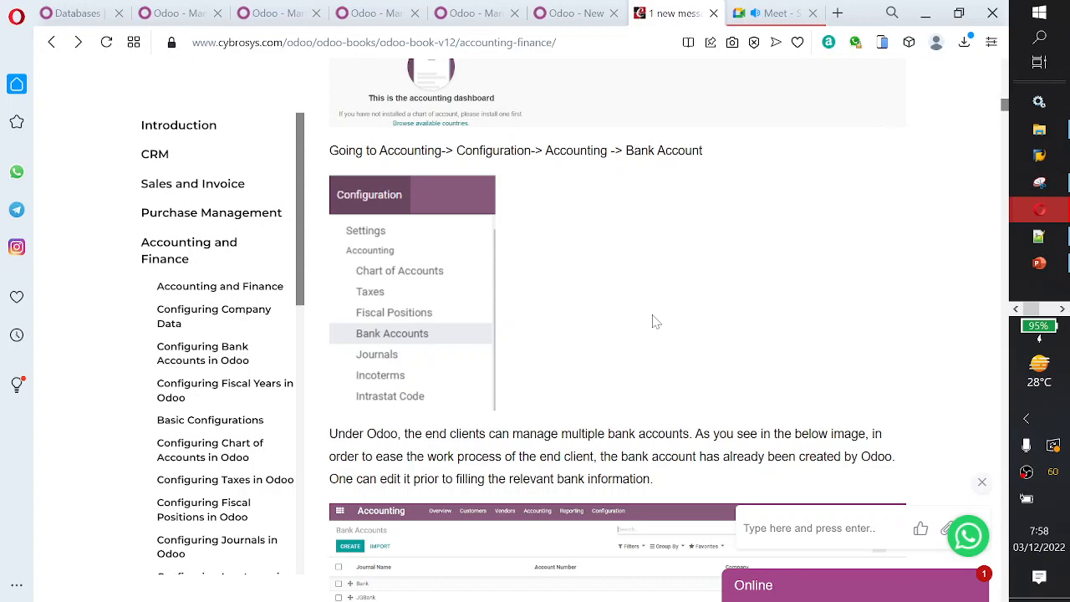
{"action": "scroll", "coordinate": [652, 318], "scroll_direction": "down", "scroll_amount": 4}
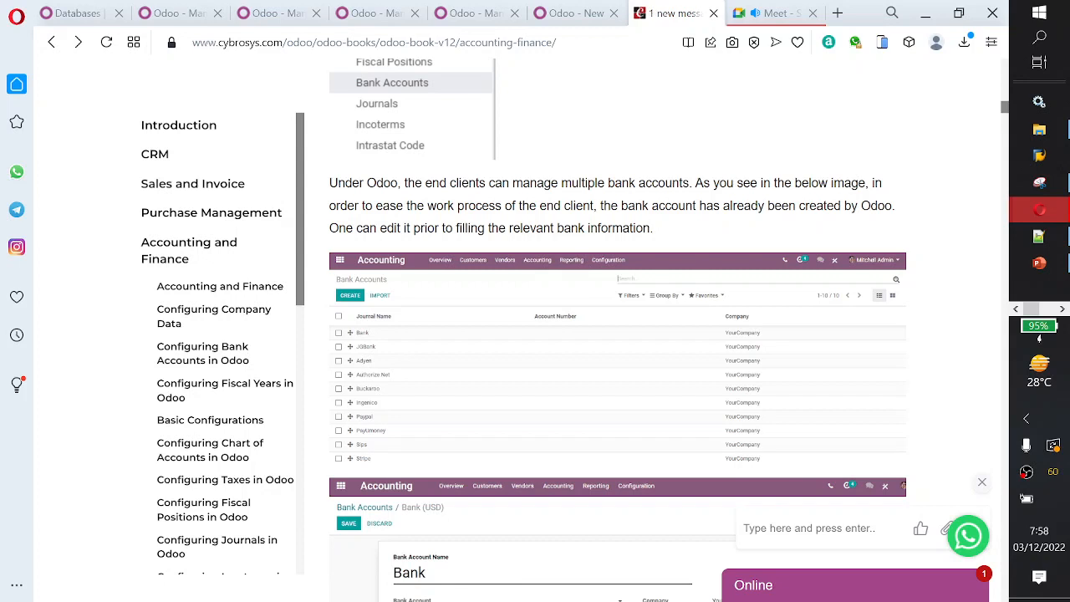
{"action": "scroll", "coordinate": [571, 215], "scroll_direction": "down", "scroll_amount": 2}
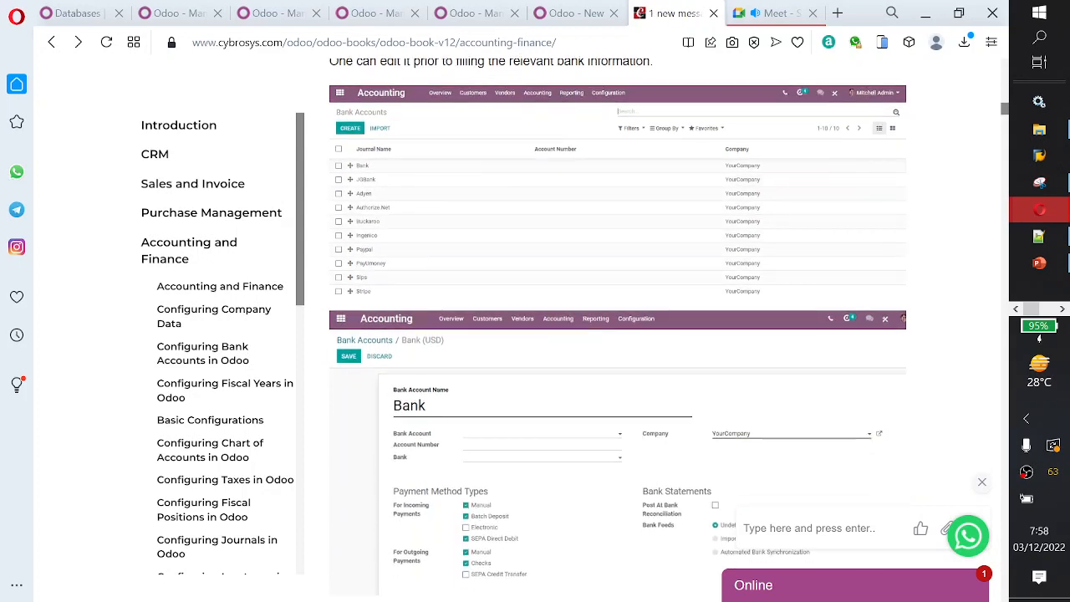
{"action": "scroll", "coordinate": [571, 215], "scroll_direction": "up", "scroll_amount": 1}
{"action": "scroll", "coordinate": [571, 215], "scroll_direction": "up", "scroll_amount": 4}
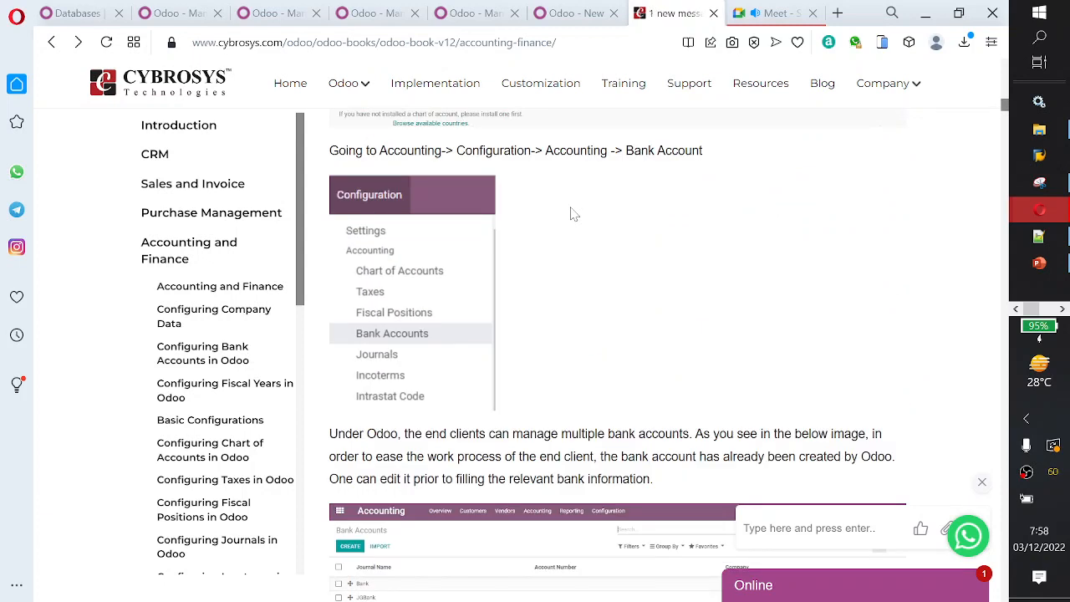
- Read the guide's paragraph on managing multiple bank accounts and enlarge its Bank Accounts list screenshot
{"action": "scroll", "coordinate": [572, 213], "scroll_direction": "down", "scroll_amount": 1}
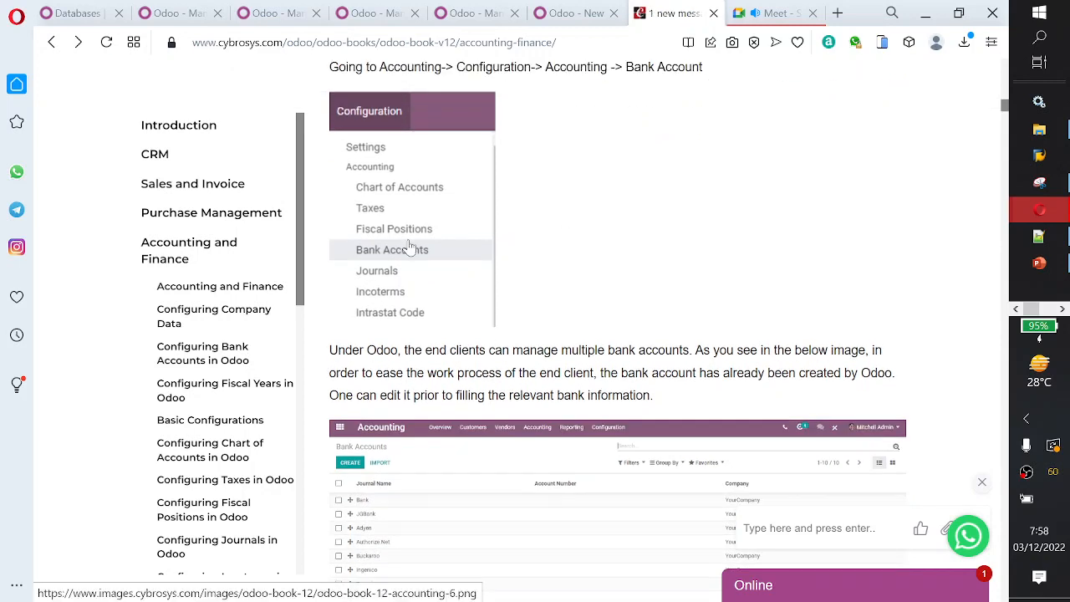
{"action": "scroll", "coordinate": [409, 244], "scroll_direction": "down", "scroll_amount": 1}
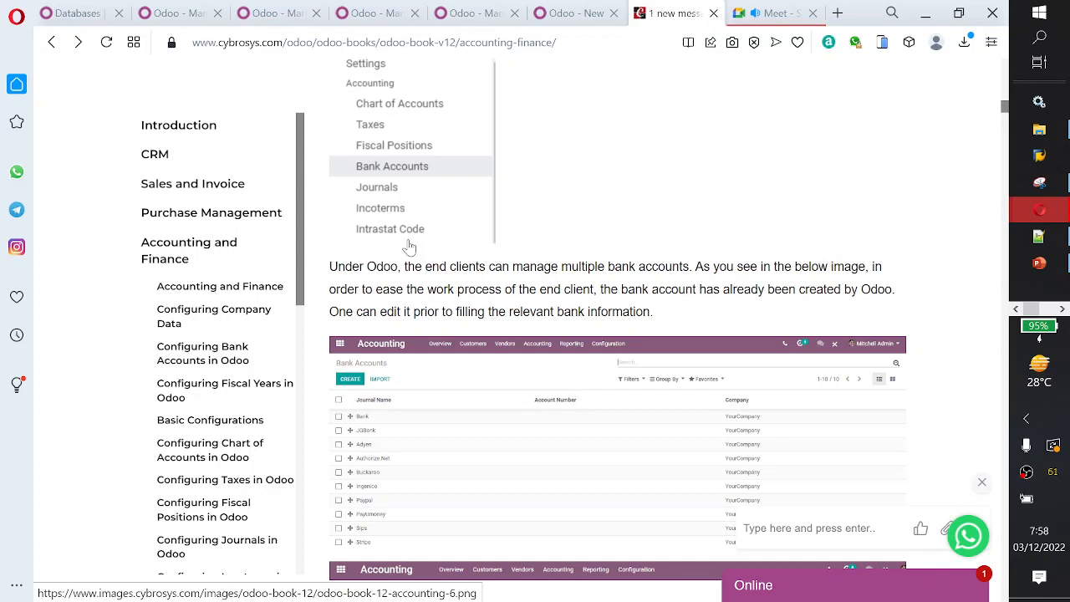
{"action": "scroll", "coordinate": [410, 247], "scroll_direction": "down", "scroll_amount": 2}
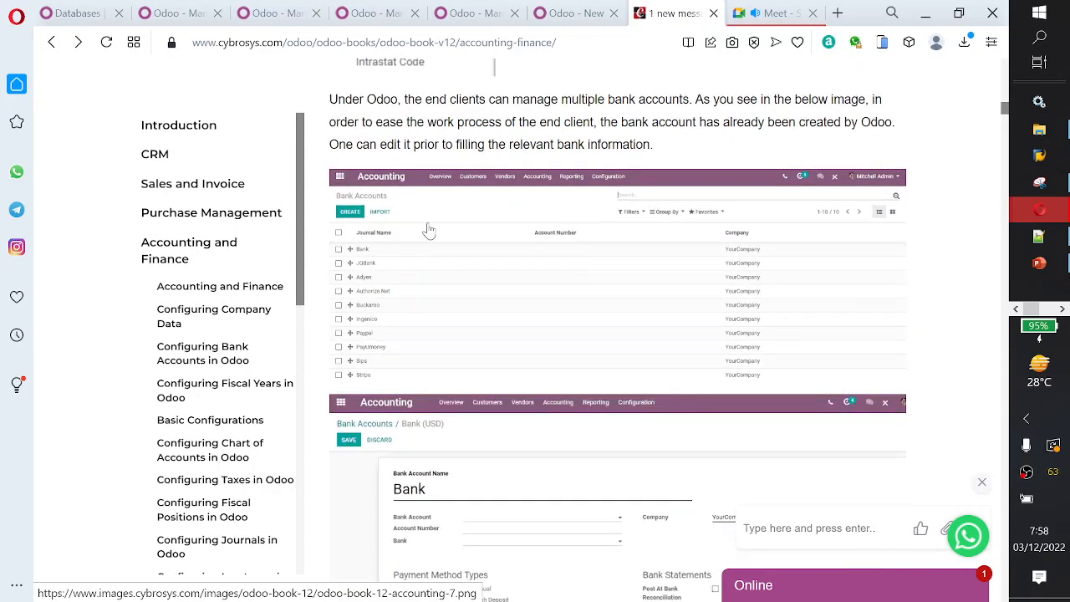
{"action": "scroll", "coordinate": [457, 279], "scroll_direction": "down", "scroll_amount": 1}
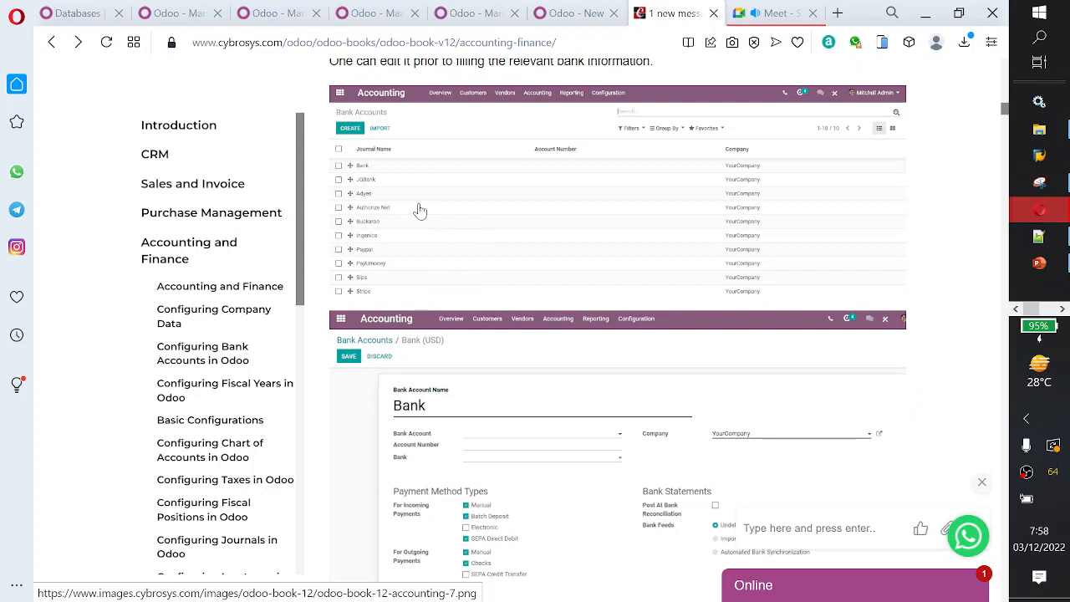
{"action": "scroll", "coordinate": [439, 243], "scroll_direction": "up", "scroll_amount": 1}
{"action": "left_click", "coordinate": [461, 273]}
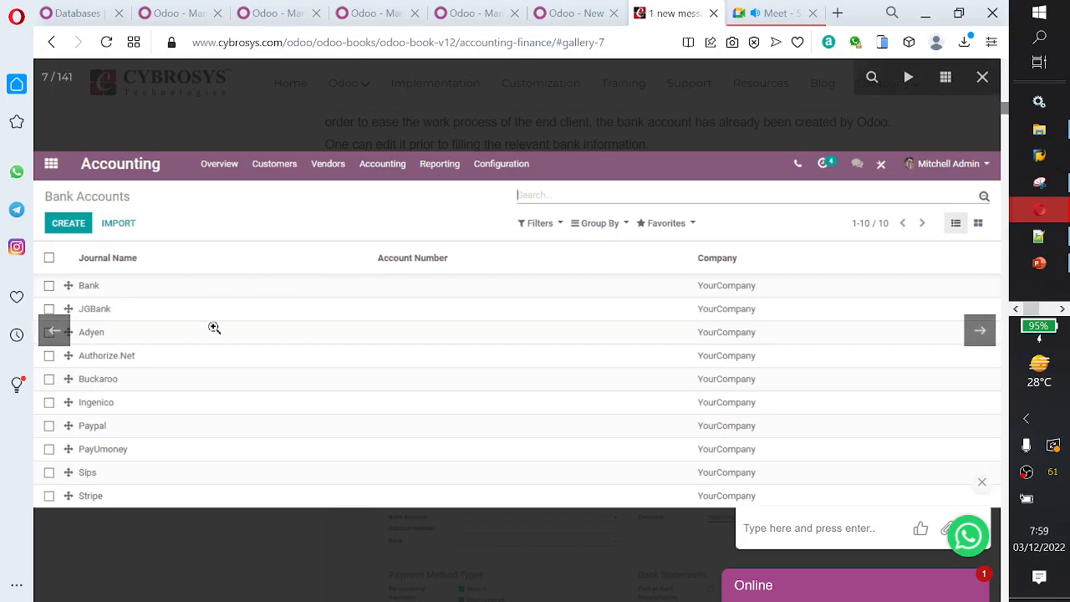
- Close the Bank Accounts list image, then enlarge and examine the guide's screenshot of the Bank (USD) account form
{"action": "left_click", "coordinate": [293, 381]}
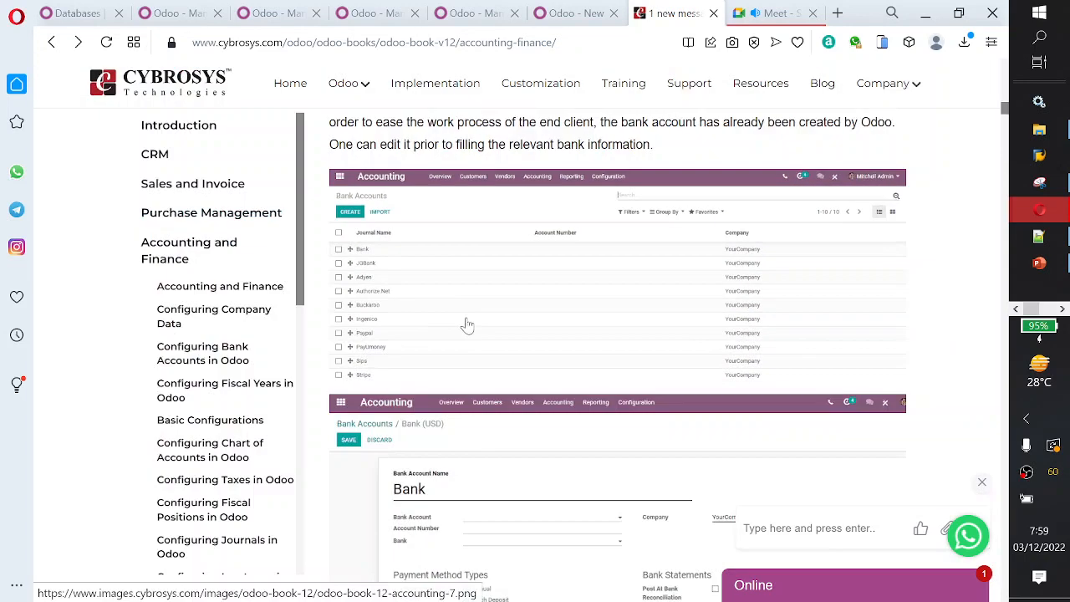
{"action": "scroll", "coordinate": [465, 323], "scroll_direction": "down", "scroll_amount": 2}
{"action": "scroll", "coordinate": [468, 324], "scroll_direction": "down", "scroll_amount": 1}
{"action": "left_click", "coordinate": [514, 335]}
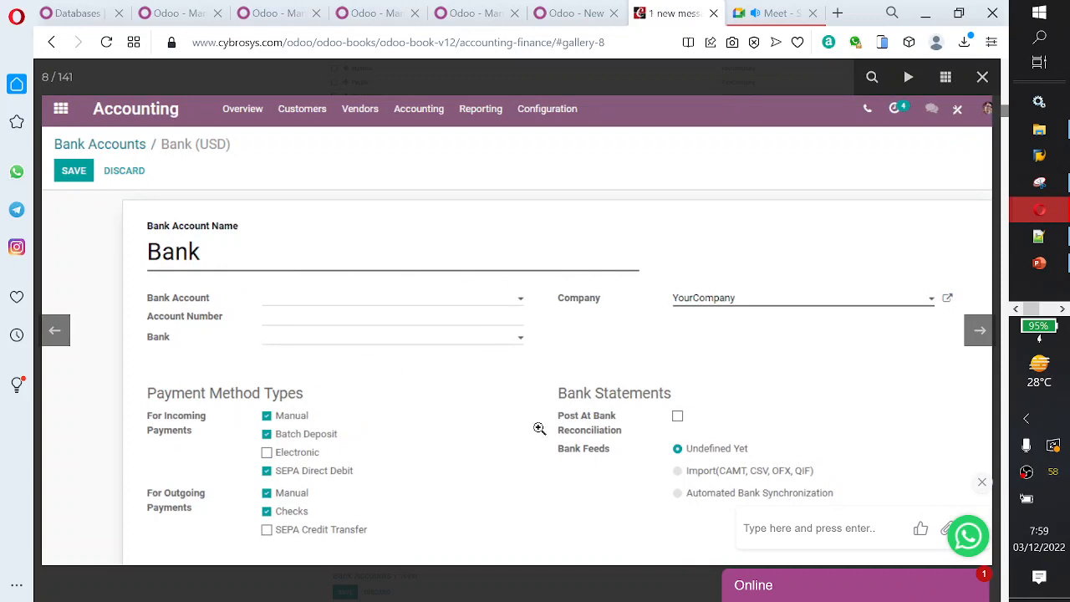
{"action": "scroll", "coordinate": [539, 428], "scroll_direction": "down", "scroll_amount": 3}
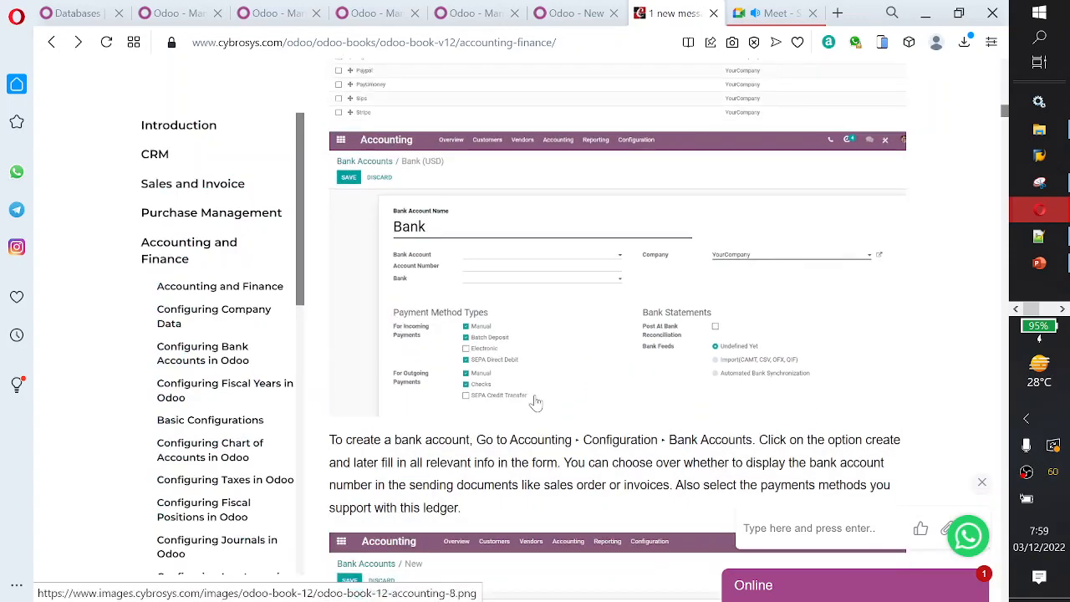
- Read the guide's instructions for creating a bank account and examine its enlarged screenshot of the blank account form
{"action": "scroll", "coordinate": [536, 403], "scroll_direction": "down", "scroll_amount": 2}
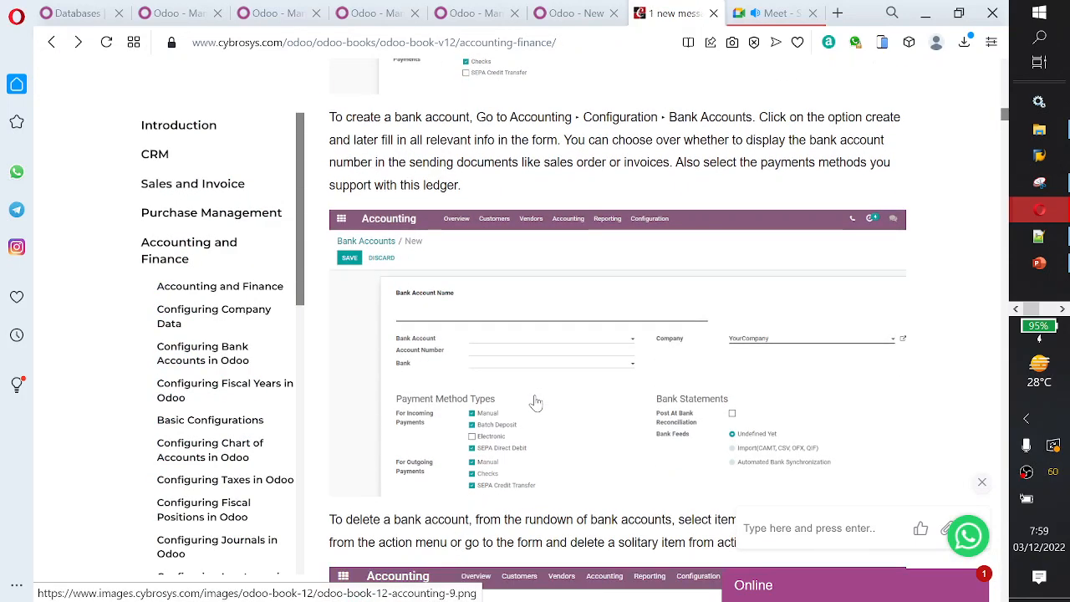
{"action": "scroll", "coordinate": [535, 403], "scroll_direction": "down", "scroll_amount": 2}
{"action": "left_click", "coordinate": [554, 297]}
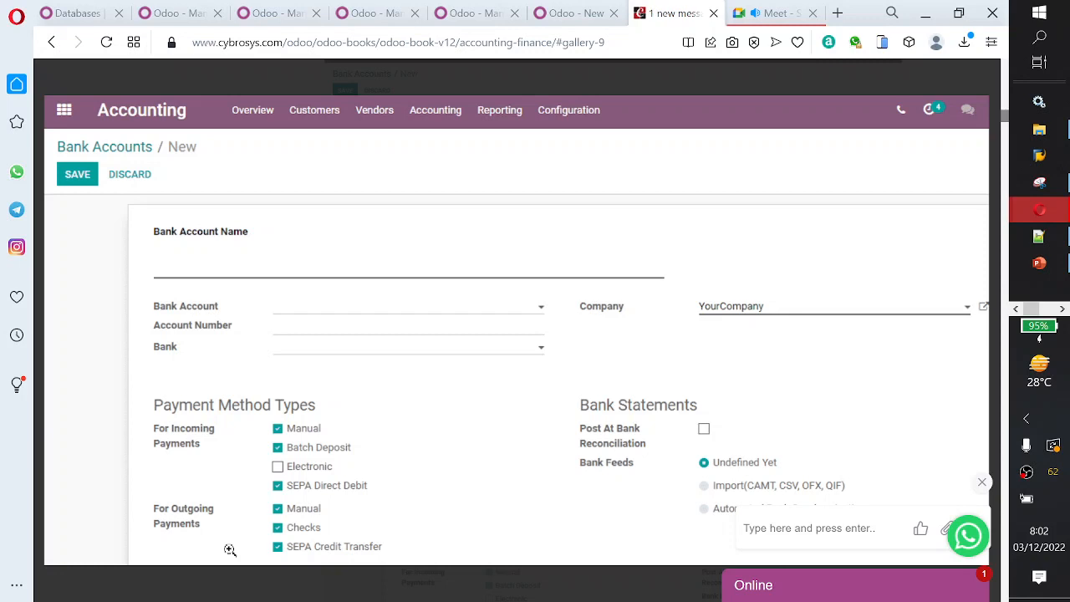
{"action": "mouse_move", "coordinate": [320, 441]}
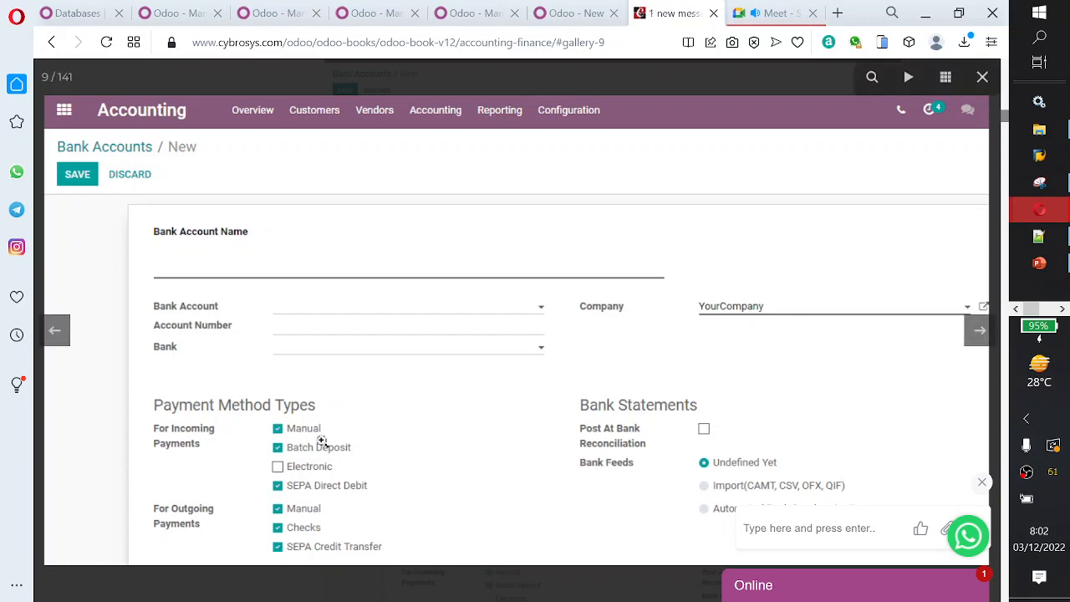
{"action": "key", "text": "Escape"}
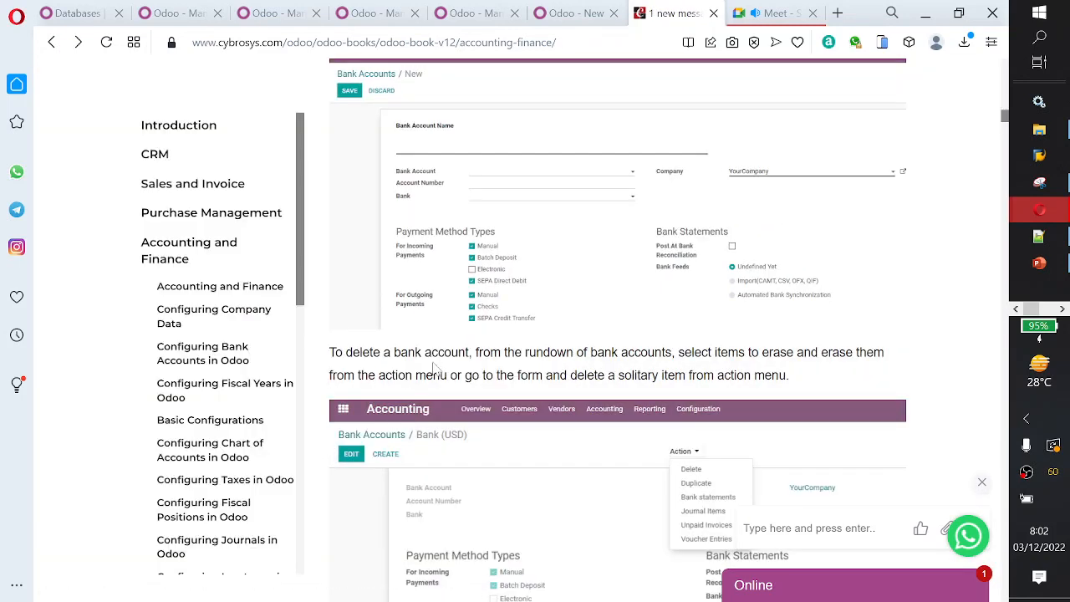
- Read the guide's passages on deleting a bank account and on supplier/customer bank accounts, as far as Configuring Fiscal Years in Odoo
{"action": "scroll", "coordinate": [433, 368], "scroll_direction": "down", "scroll_amount": 2}
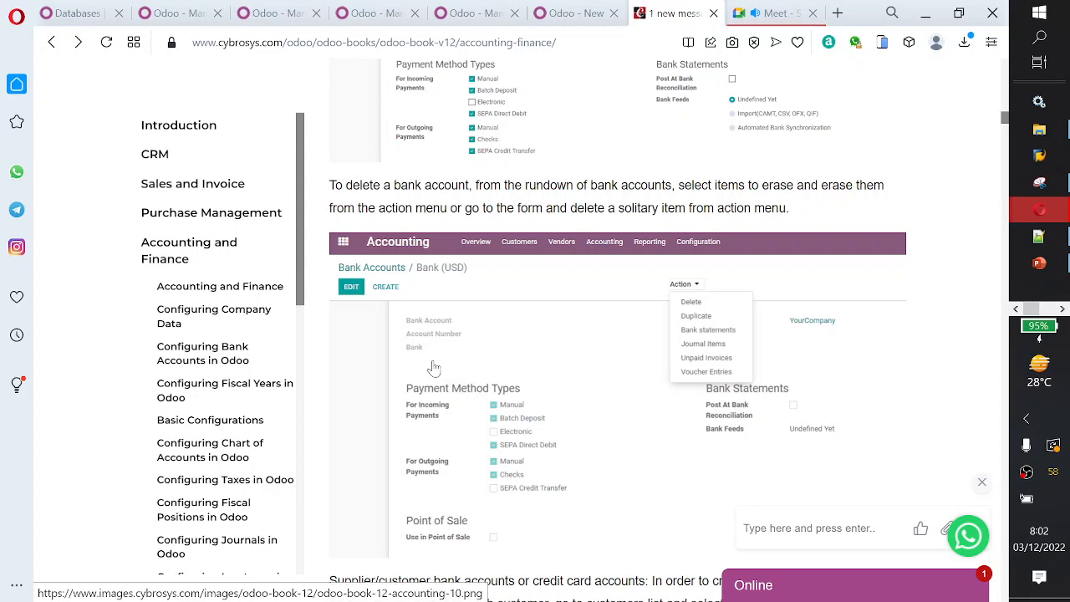
{"action": "scroll", "coordinate": [434, 368], "scroll_direction": "down", "scroll_amount": 4}
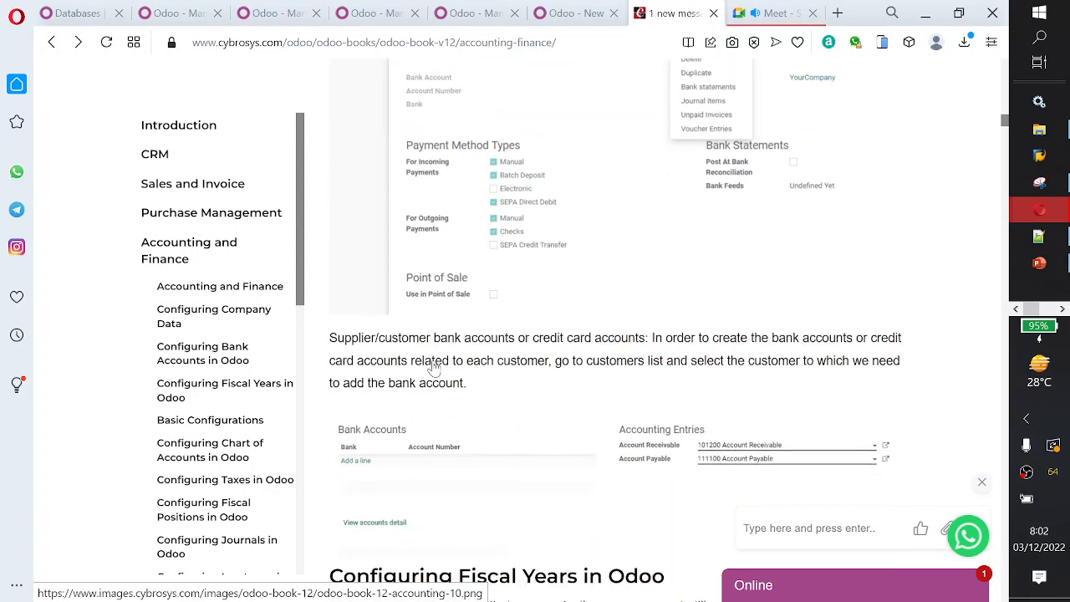
{"action": "scroll", "coordinate": [434, 367], "scroll_direction": "down", "scroll_amount": 3}
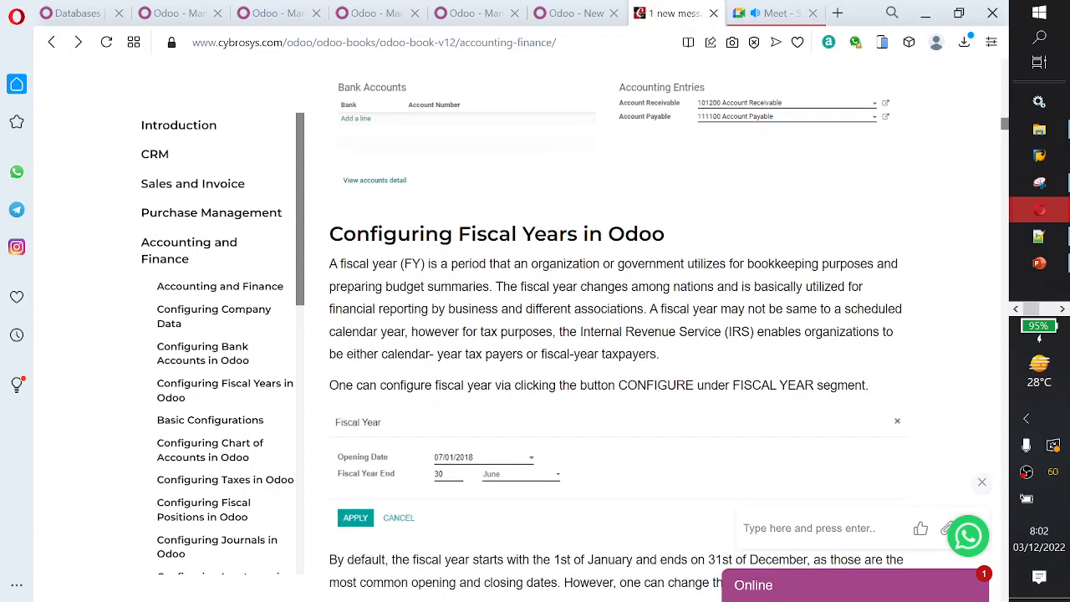
- Switch to the Odoo database, discard the unsaved settings changes and open the Accounting app
{"action": "left_click", "coordinate": [575, 12]}
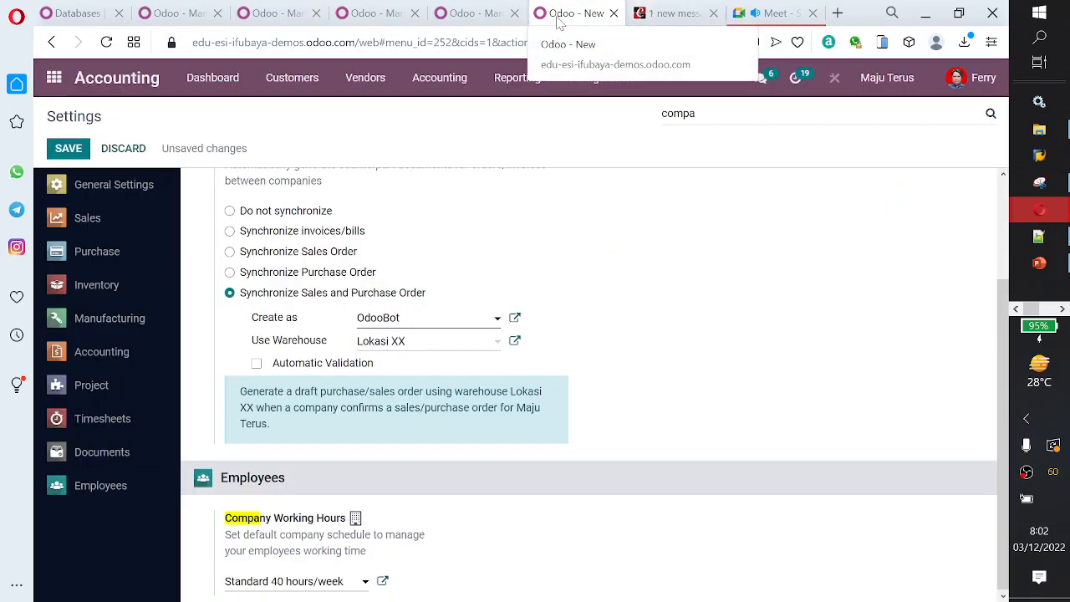
{"action": "left_click", "coordinate": [52, 78]}
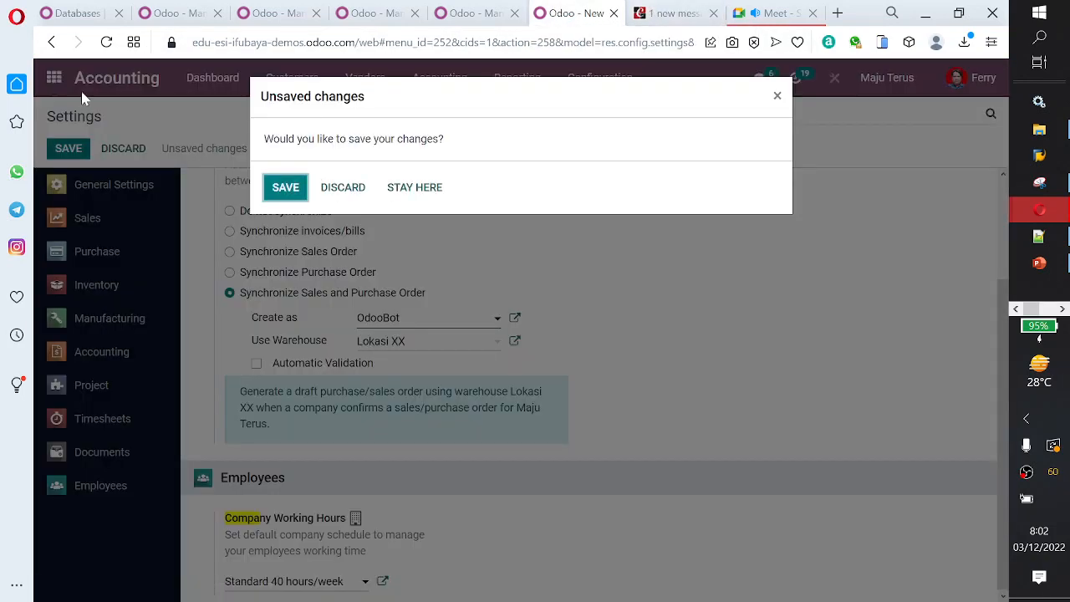
{"action": "left_click", "coordinate": [349, 197]}
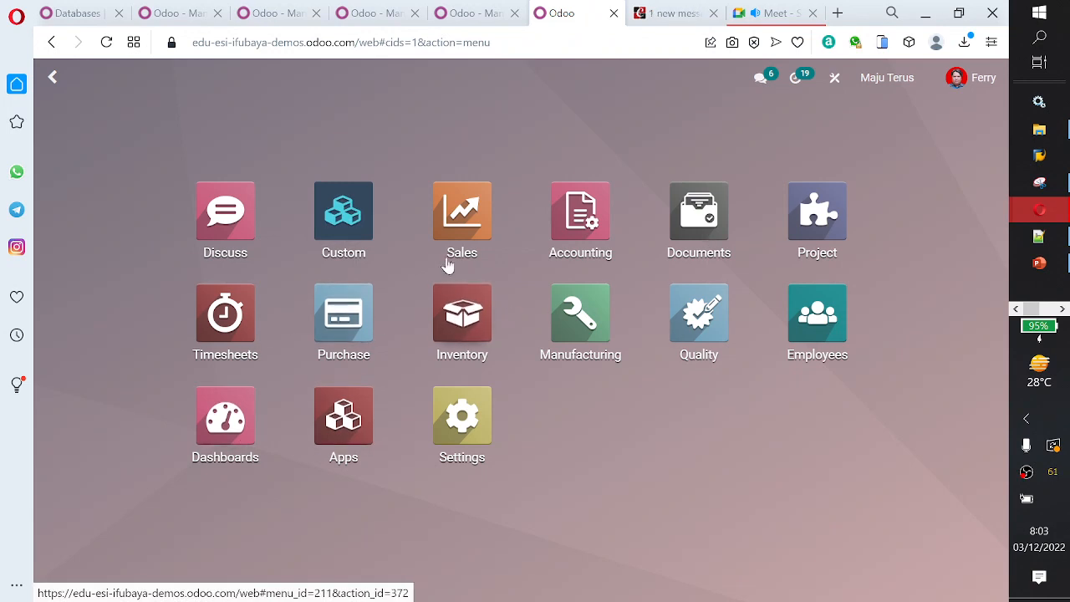
{"action": "left_click", "coordinate": [568, 227]}
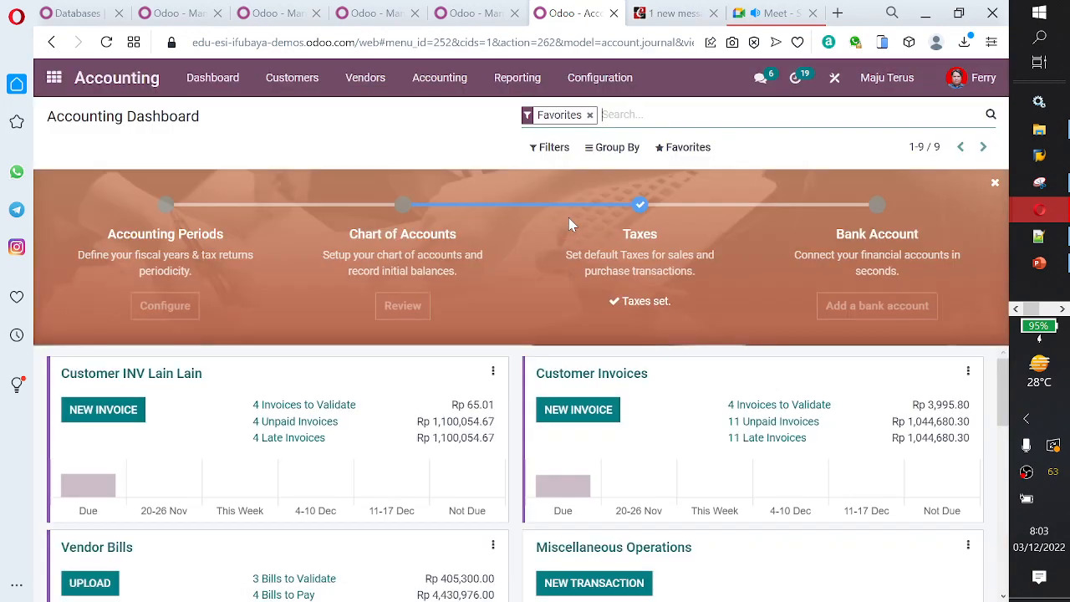
- Start adding a bank account from the accounting configuration and limit the bank institutions to Indonesia
{"action": "left_click", "coordinate": [438, 79]}
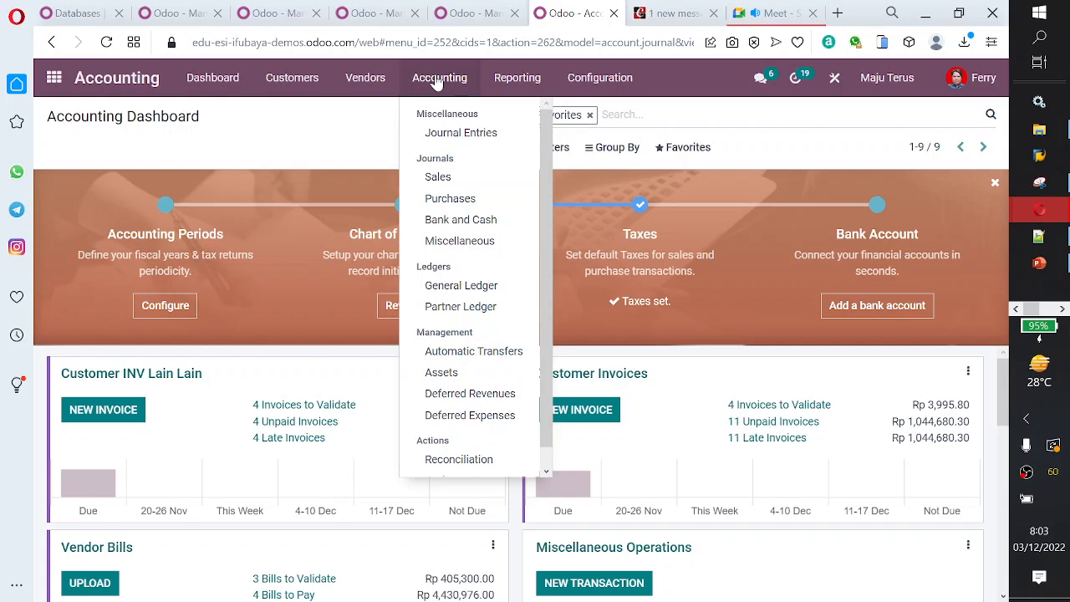
{"action": "mouse_move", "coordinate": [560, 84]}
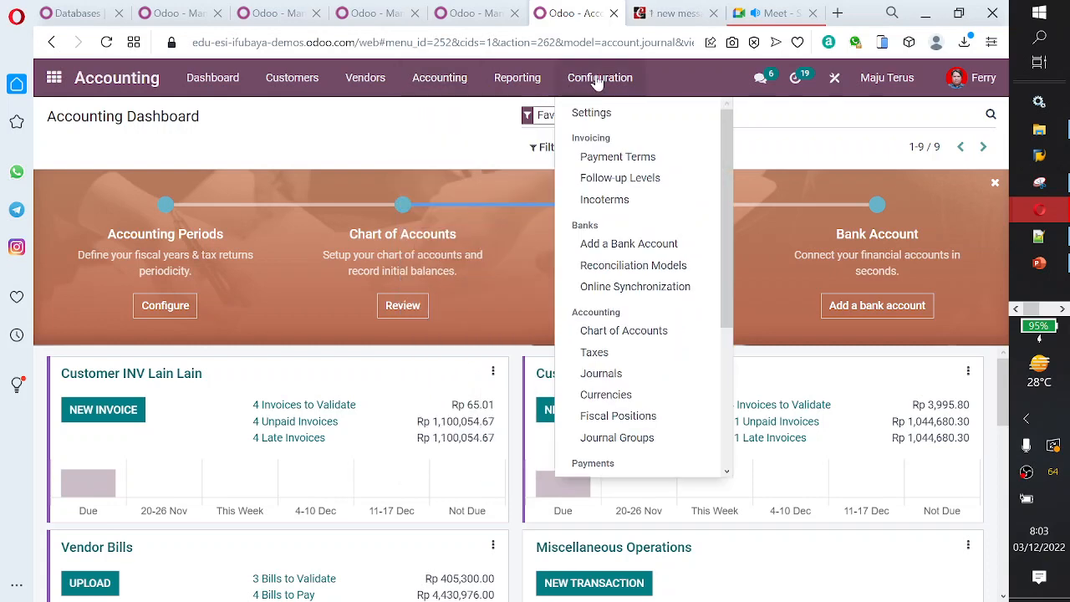
{"action": "left_click", "coordinate": [620, 249]}
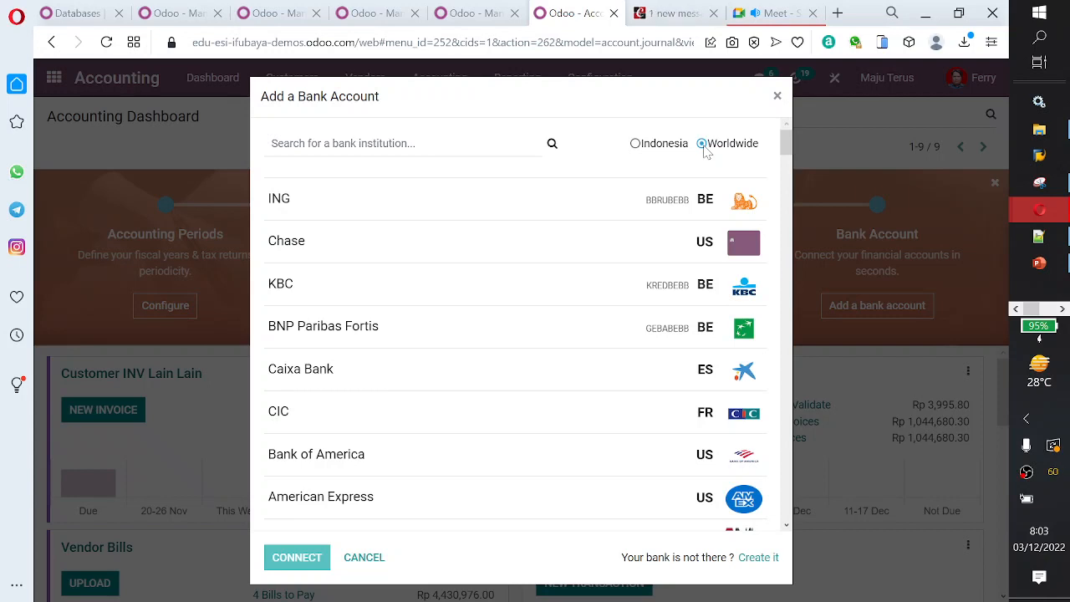
{"action": "left_click", "coordinate": [635, 143]}
- Look through the whole list of bank institutions offered for Indonesia and return to its beginning
{"action": "scroll", "coordinate": [701, 247], "scroll_direction": "down", "scroll_amount": 1}
{"action": "scroll", "coordinate": [694, 249], "scroll_direction": "down", "scroll_amount": 1}
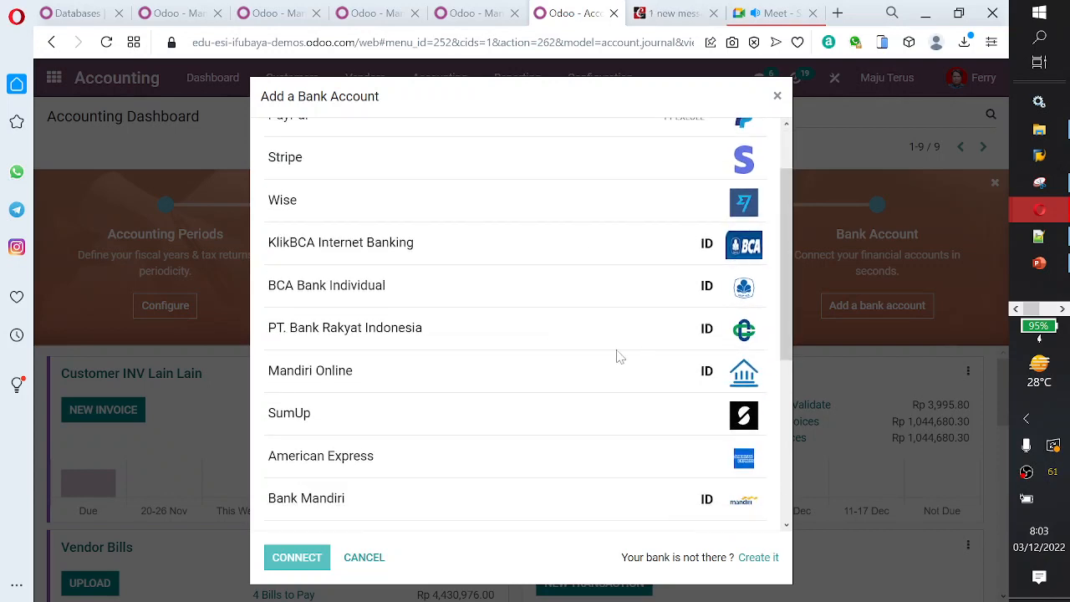
{"action": "scroll", "coordinate": [657, 337], "scroll_direction": "down", "scroll_amount": 3}
{"action": "scroll", "coordinate": [658, 336], "scroll_direction": "down", "scroll_amount": 7}
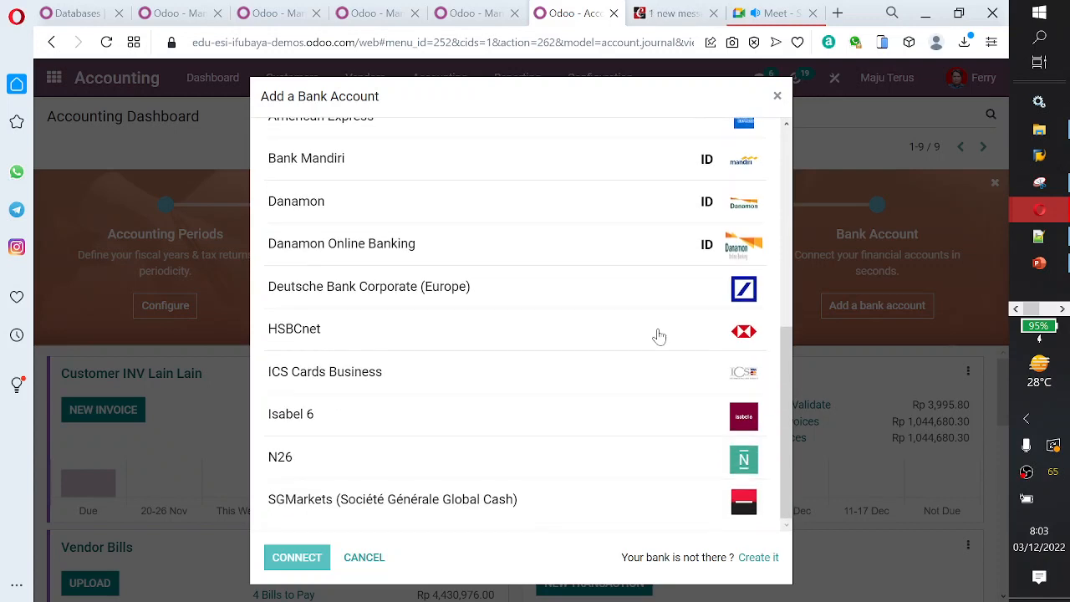
{"action": "scroll", "coordinate": [656, 335], "scroll_direction": "up", "scroll_amount": 10}
{"action": "scroll", "coordinate": [659, 339], "scroll_direction": "down", "scroll_amount": 10}
{"action": "scroll", "coordinate": [658, 342], "scroll_direction": "up", "scroll_amount": 2}
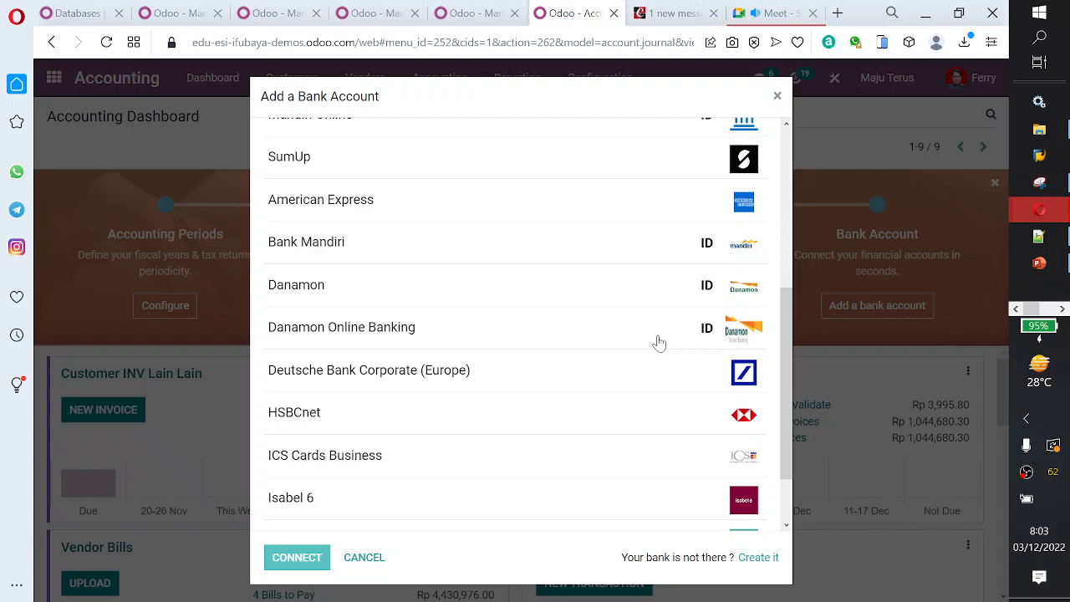
{"action": "scroll", "coordinate": [658, 342], "scroll_direction": "up", "scroll_amount": 4}
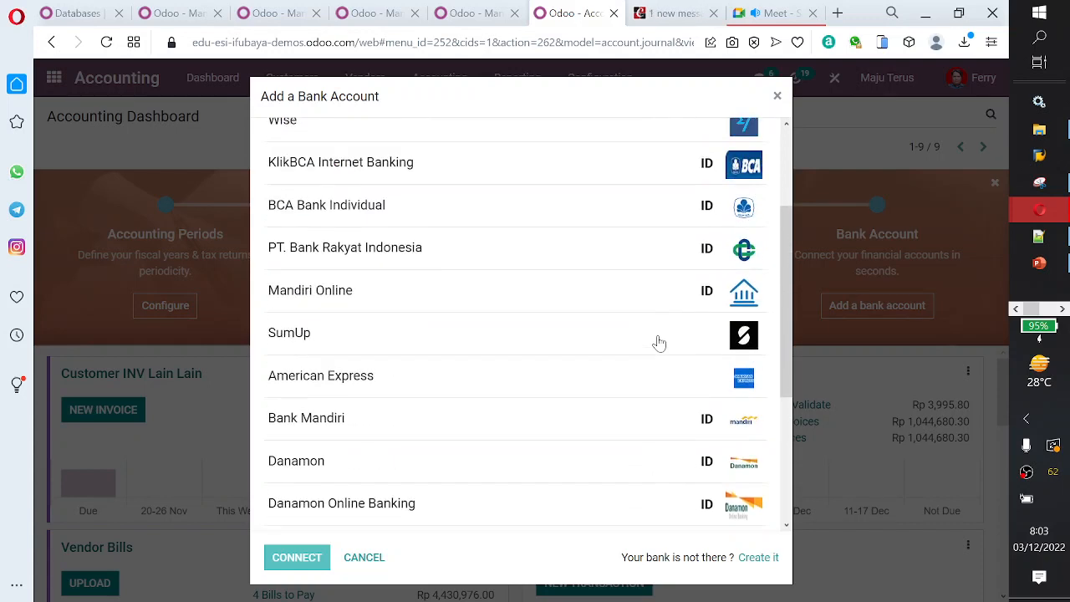
{"action": "scroll", "coordinate": [658, 342], "scroll_direction": "down", "scroll_amount": 2}
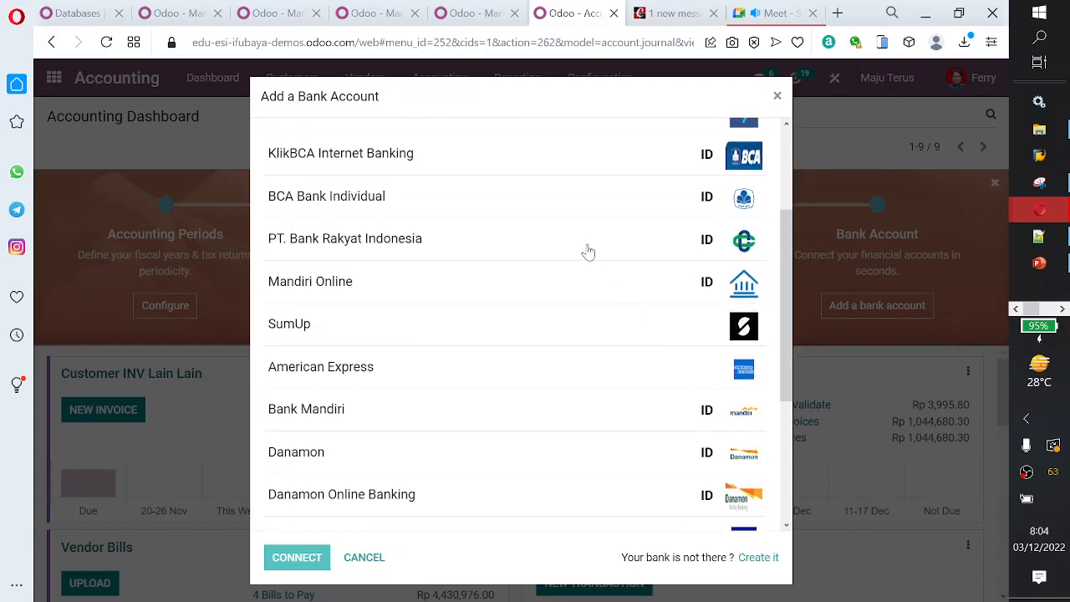
{"action": "scroll", "coordinate": [623, 426], "scroll_direction": "down", "scroll_amount": 2}
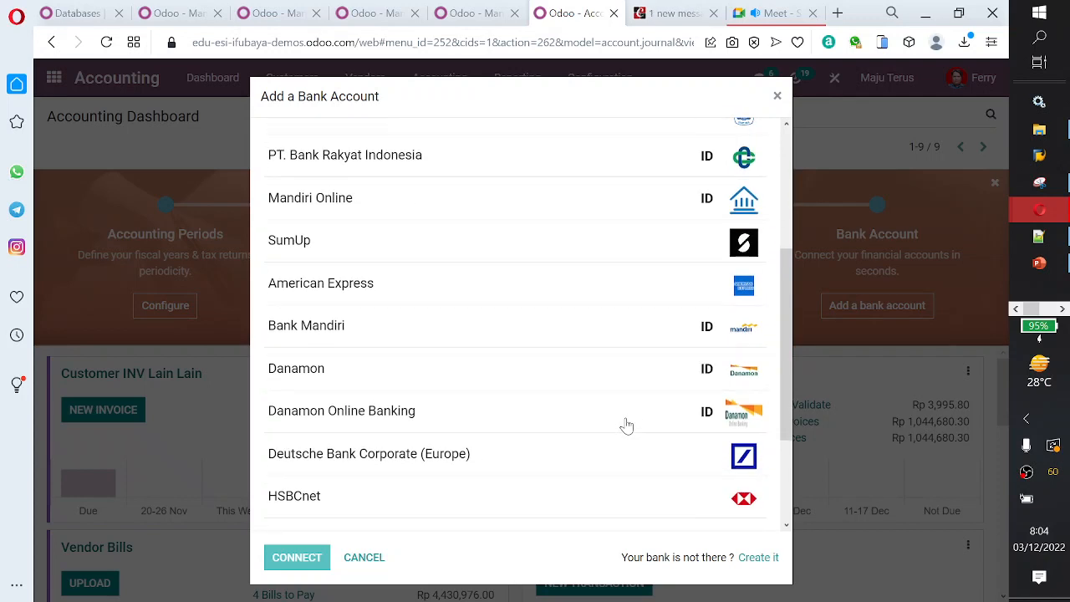
{"action": "scroll", "coordinate": [627, 425], "scroll_direction": "down", "scroll_amount": 1}
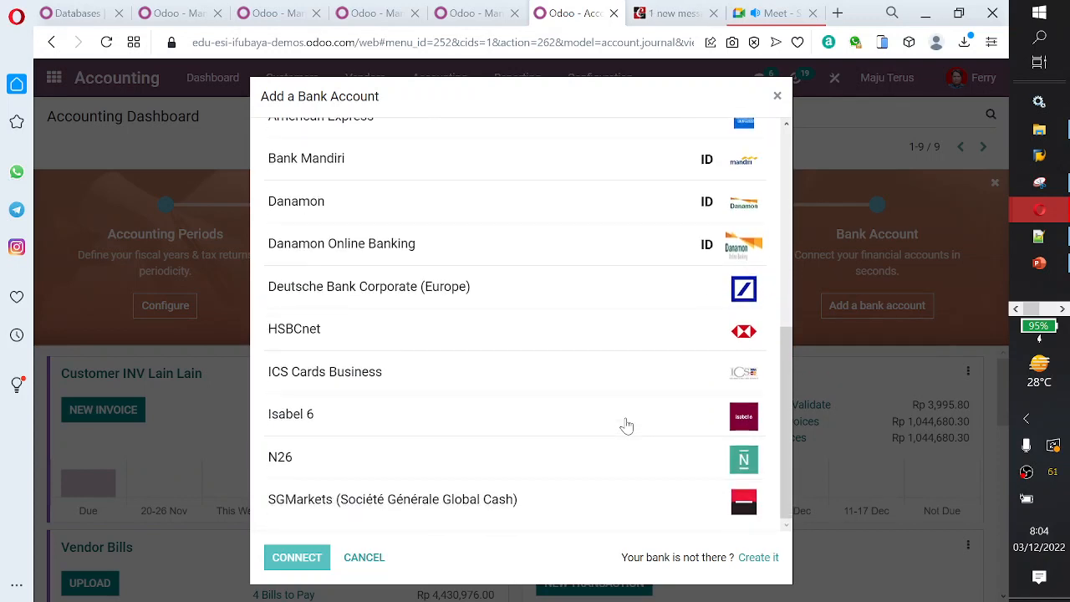
{"action": "scroll", "coordinate": [627, 426], "scroll_direction": "up", "scroll_amount": 1}
{"action": "scroll", "coordinate": [626, 426], "scroll_direction": "up", "scroll_amount": 5}
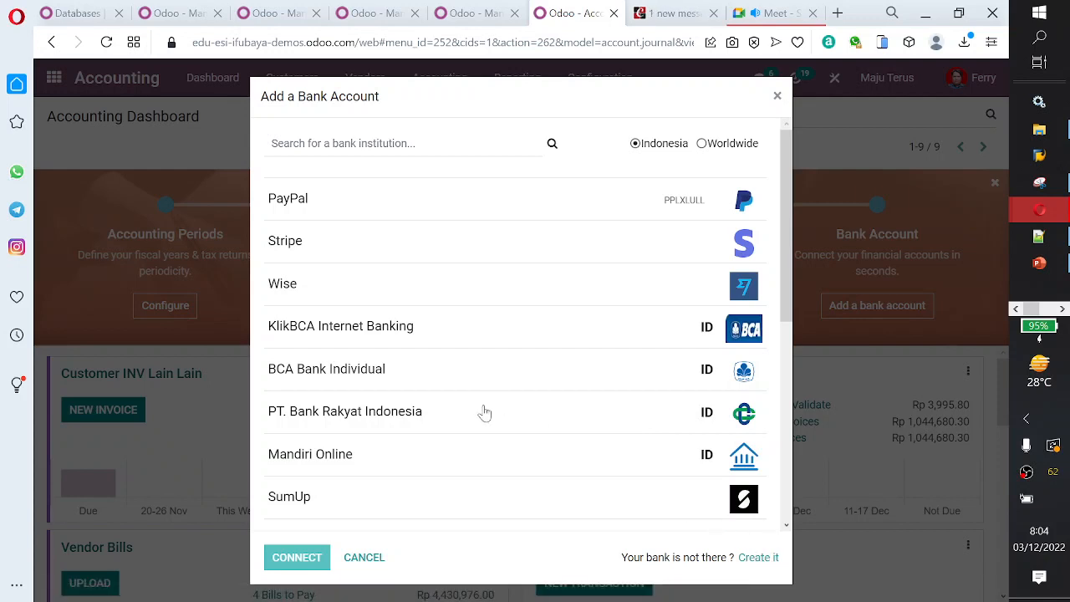
- Expand KlikBCA Internet Banking, try the Personal, Corporate and Business account types, and read the note about its third-party provider
{"action": "left_click", "coordinate": [479, 337]}
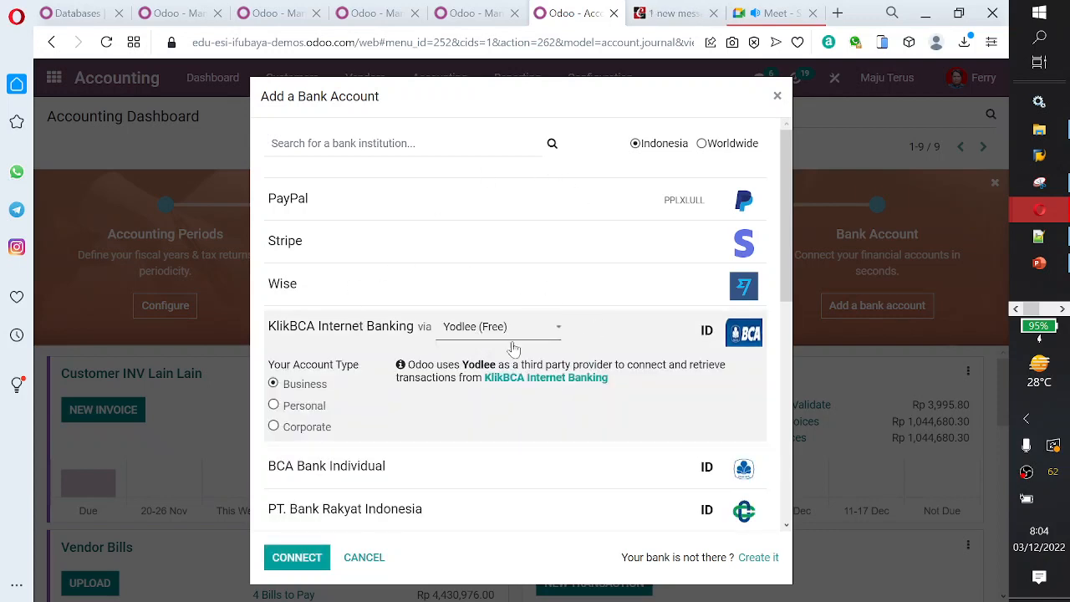
{"action": "left_click", "coordinate": [306, 405]}
{"action": "left_click", "coordinate": [316, 430]}
{"action": "left_click", "coordinate": [316, 384]}
{"action": "triple_click", "coordinate": [404, 368]}
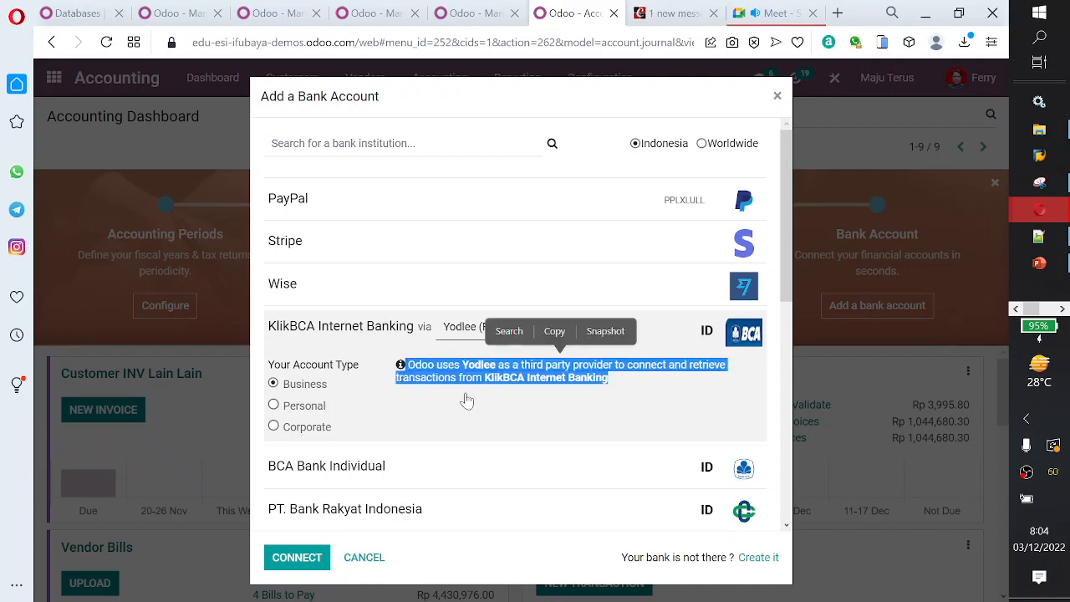
{"action": "left_click", "coordinate": [422, 416]}
{"action": "scroll", "coordinate": [452, 425], "scroll_direction": "down", "scroll_amount": 1}
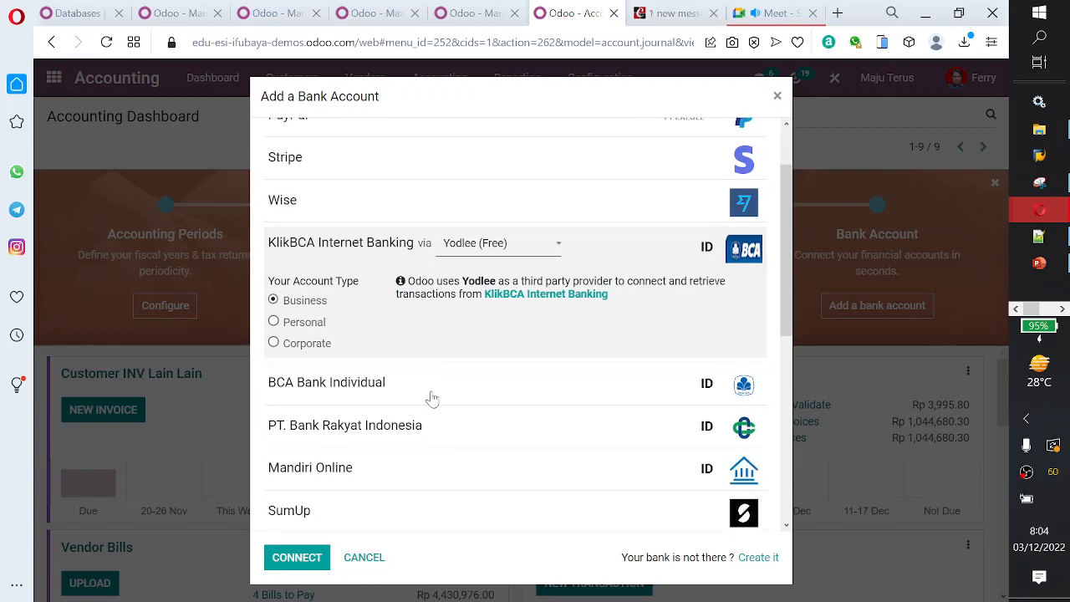
- Compare the connection details of BCA Bank Individual, Stripe and Wise, and check which providers Wise offers
{"action": "left_click", "coordinate": [316, 393]}
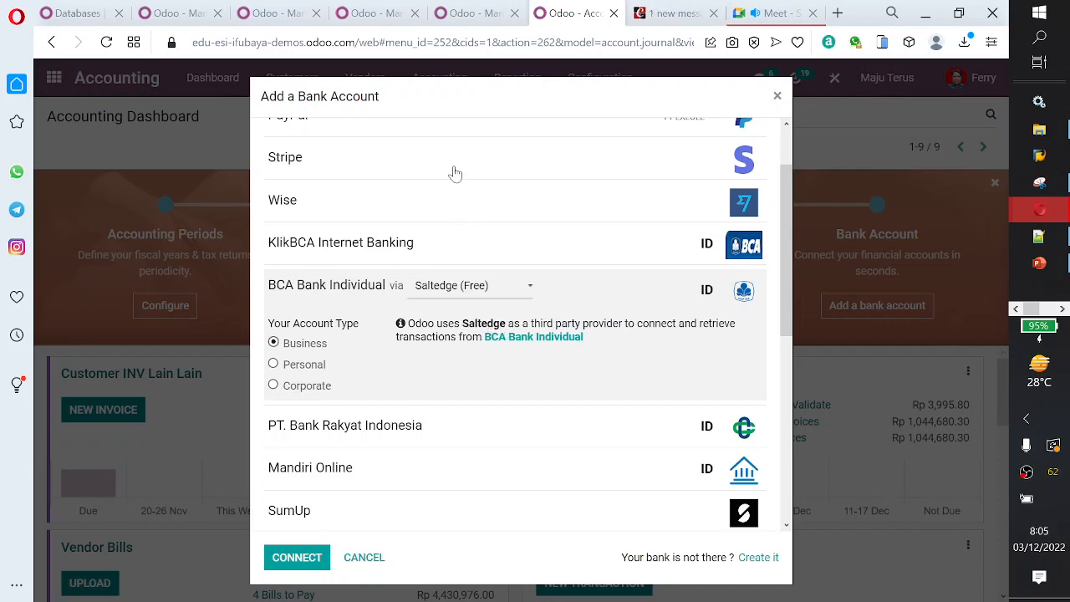
{"action": "left_click", "coordinate": [425, 172]}
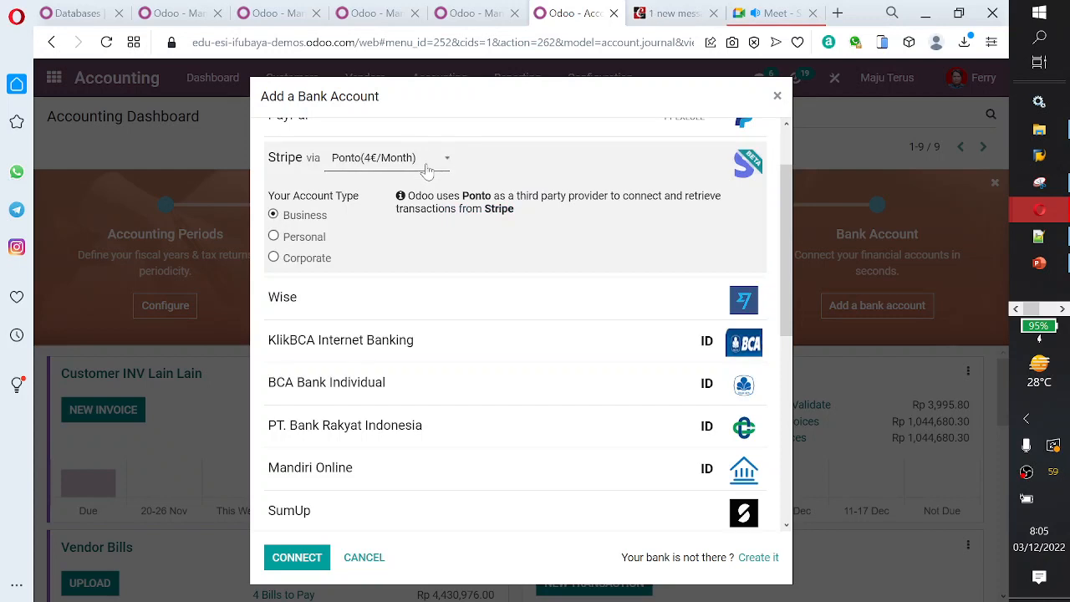
{"action": "left_click", "coordinate": [466, 309]}
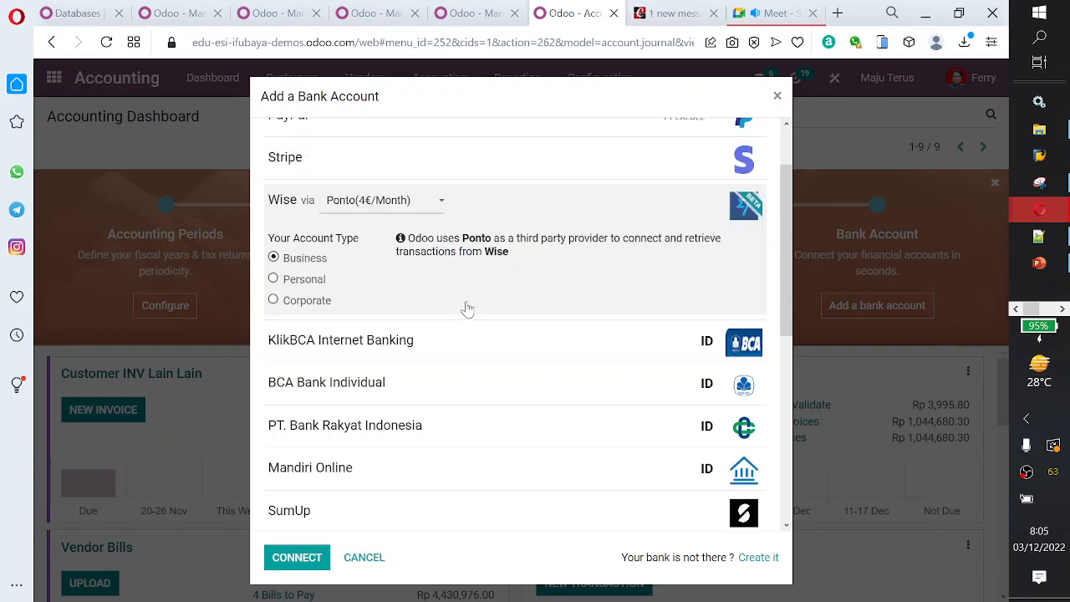
{"action": "left_click", "coordinate": [391, 202]}
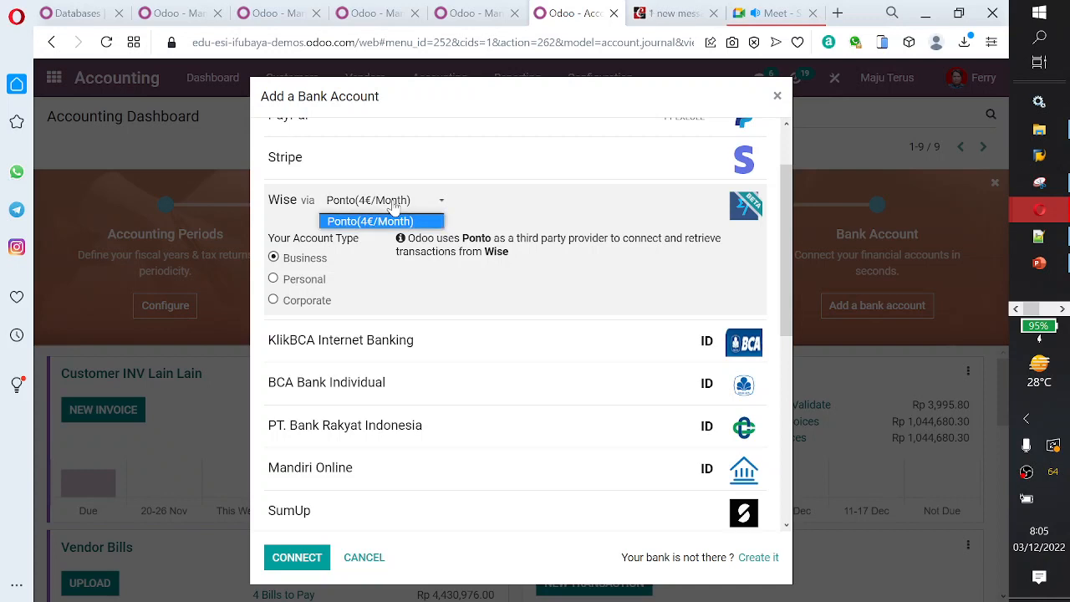
{"action": "left_click", "coordinate": [393, 205]}
{"action": "left_click", "coordinate": [424, 204]}
{"action": "left_click", "coordinate": [424, 204]}
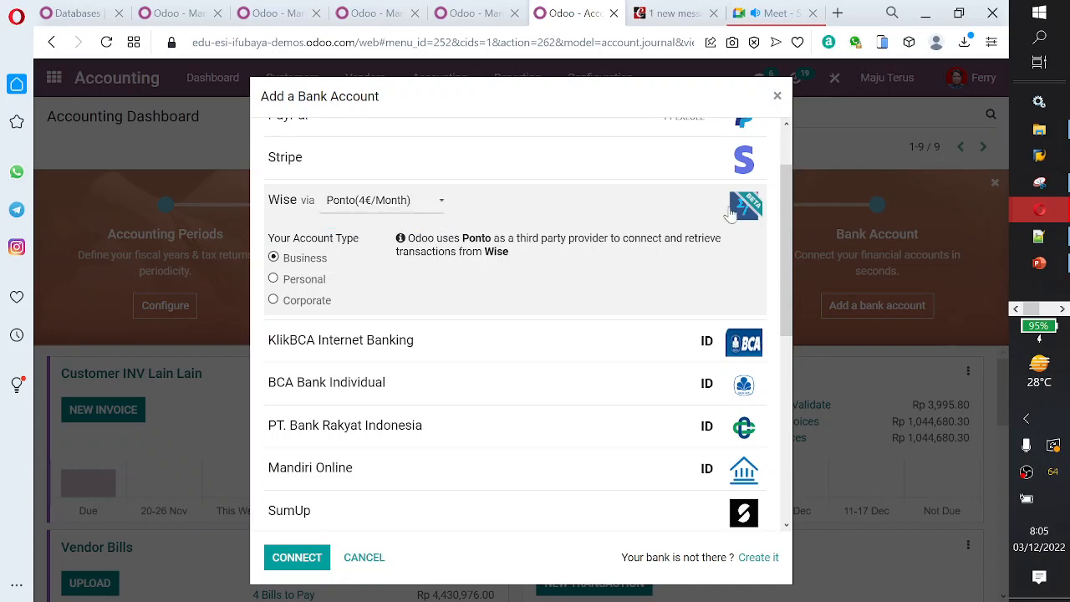
- Expand the PayPal institution and review its connection provider and account types
{"action": "scroll", "coordinate": [605, 278], "scroll_direction": "up", "scroll_amount": 1}
{"action": "scroll", "coordinate": [605, 279], "scroll_direction": "up", "scroll_amount": 1}
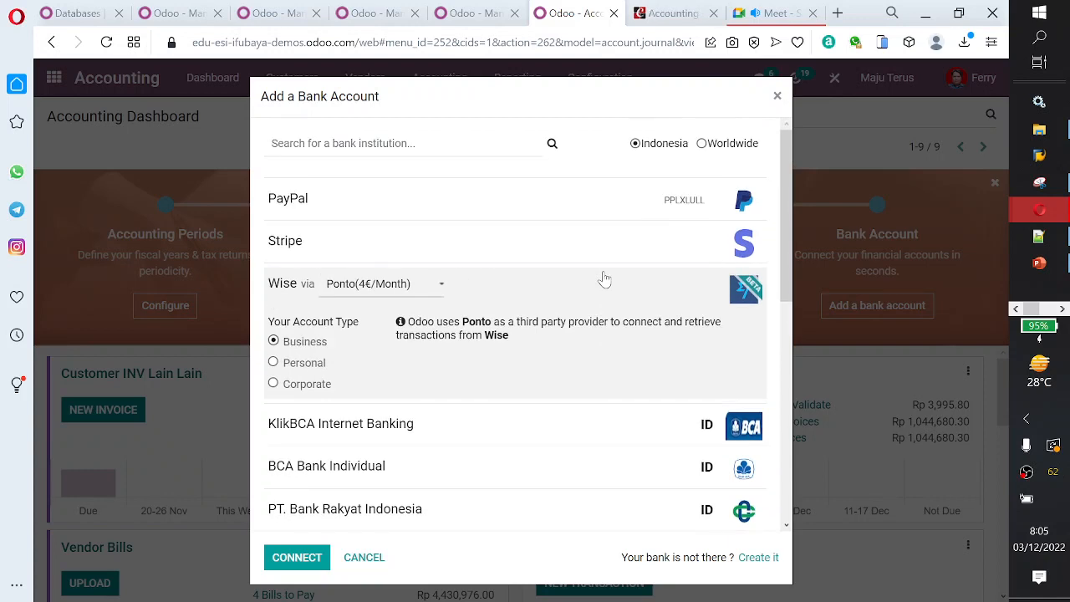
{"action": "left_click", "coordinate": [603, 205]}
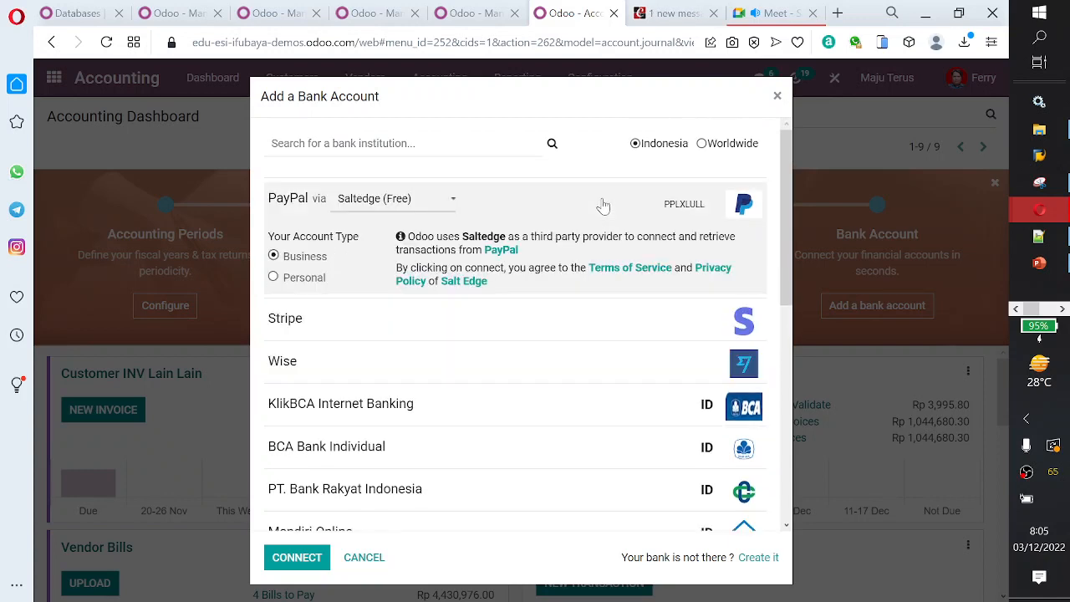
- Check which connection providers are offered for PayPal and for KlikBCA Internet Banking
{"action": "left_click", "coordinate": [449, 199]}
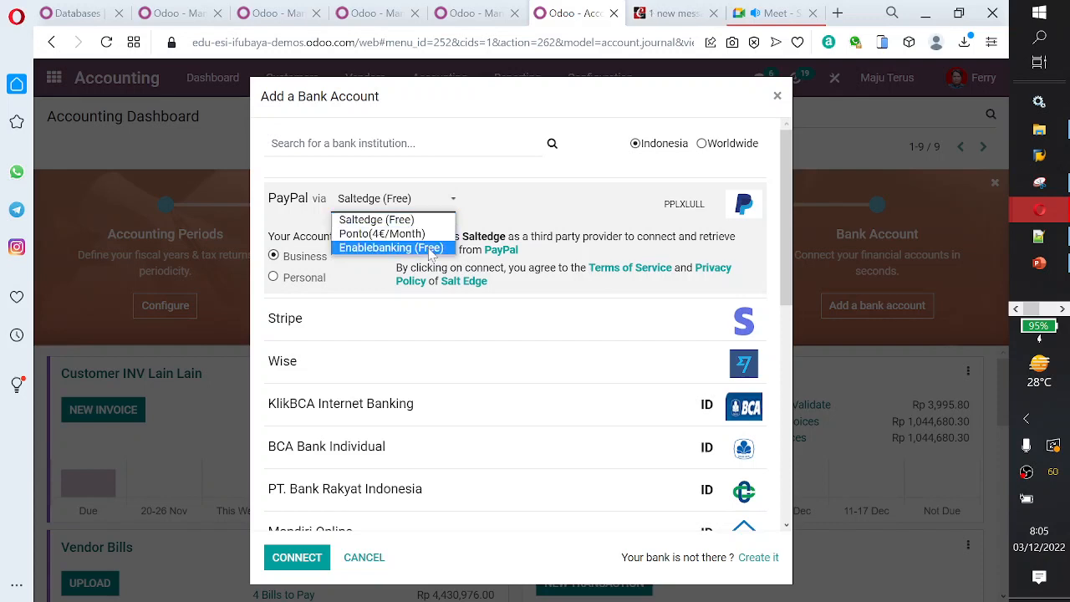
{"action": "left_click", "coordinate": [565, 406]}
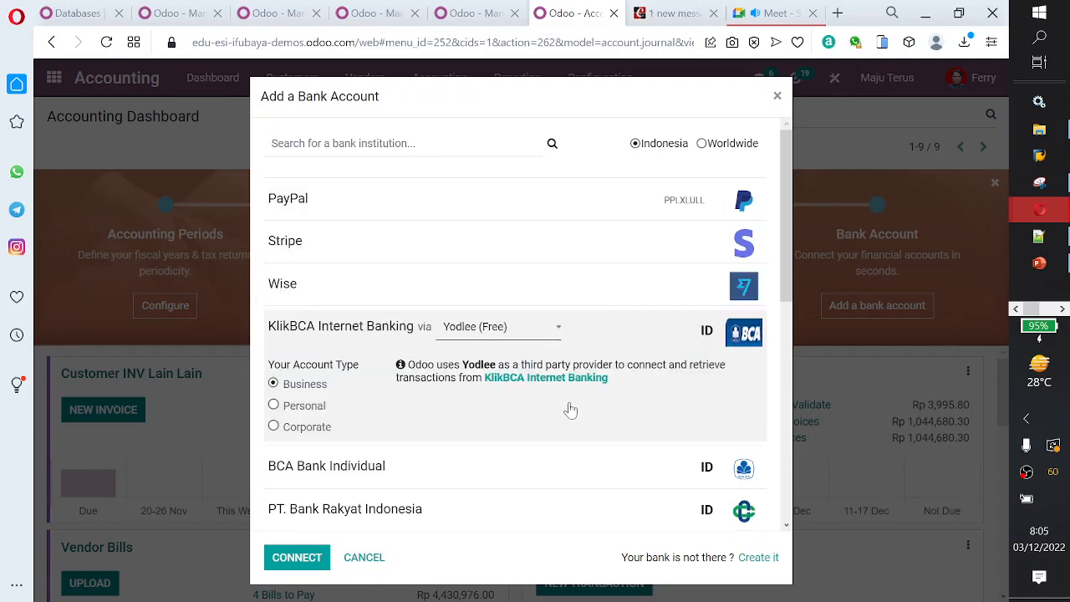
{"action": "left_click", "coordinate": [555, 331]}
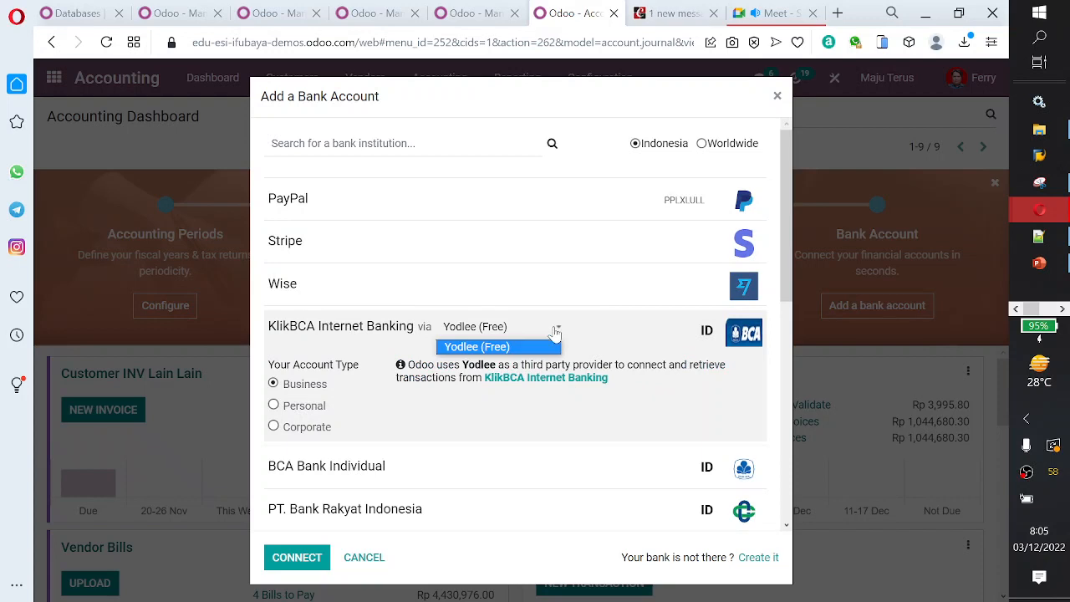
{"action": "left_click", "coordinate": [553, 332]}
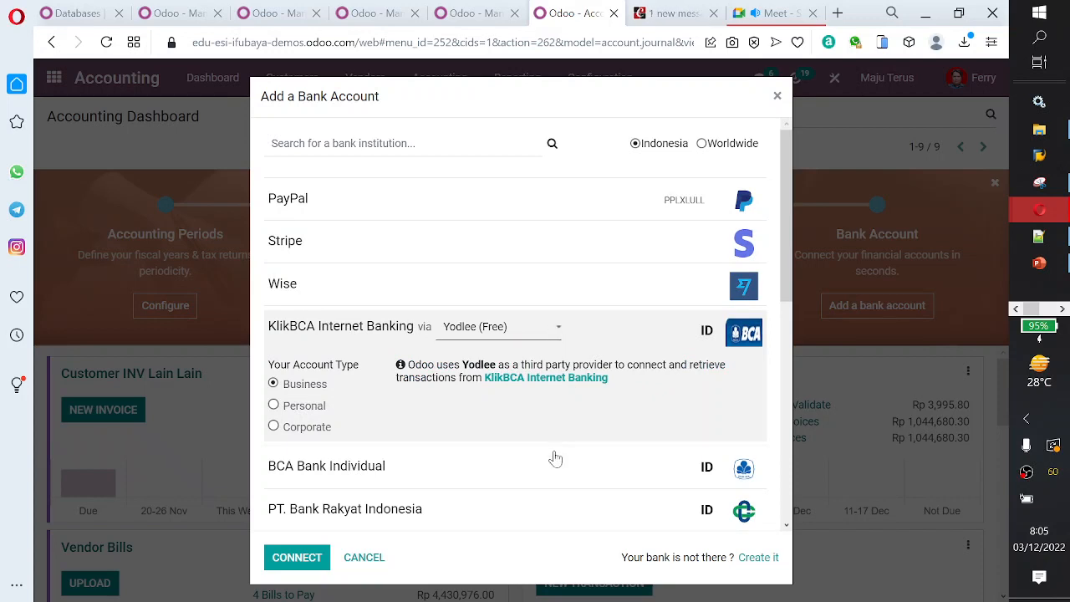
- Browse the remaining Indonesian institutions, expand Bank Mandiri and check which connection providers it offers
{"action": "scroll", "coordinate": [556, 458], "scroll_direction": "down", "scroll_amount": 1}
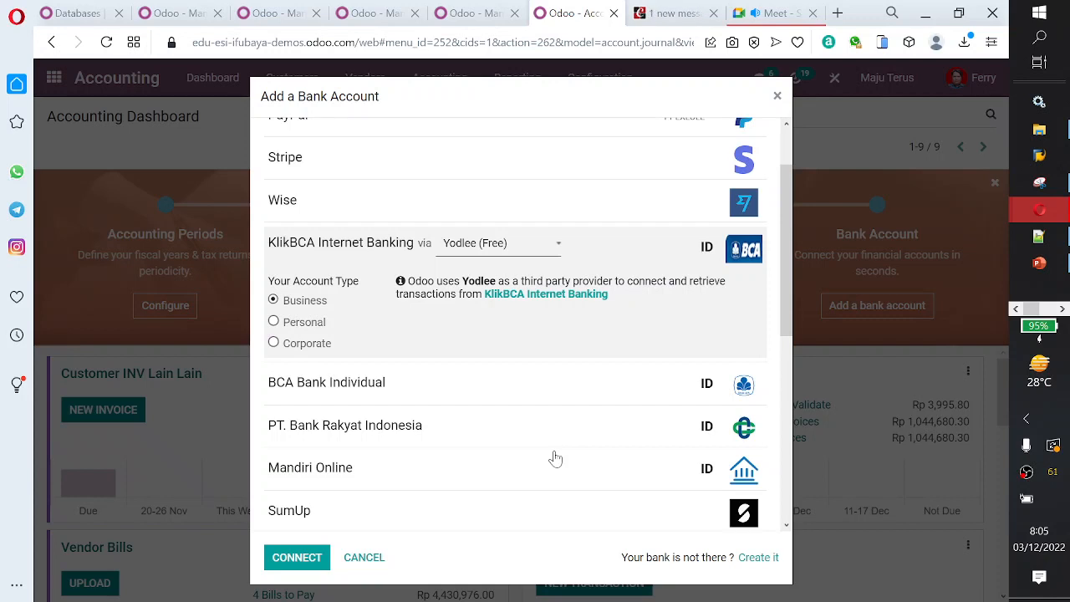
{"action": "scroll", "coordinate": [552, 451], "scroll_direction": "down", "scroll_amount": 1}
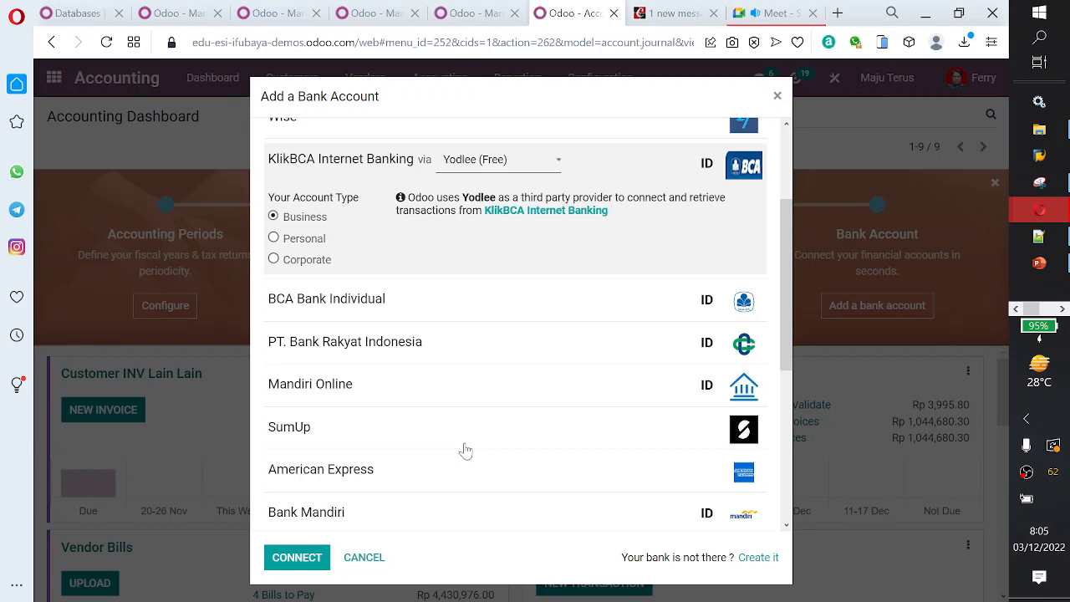
{"action": "scroll", "coordinate": [500, 478], "scroll_direction": "down", "scroll_amount": 1}
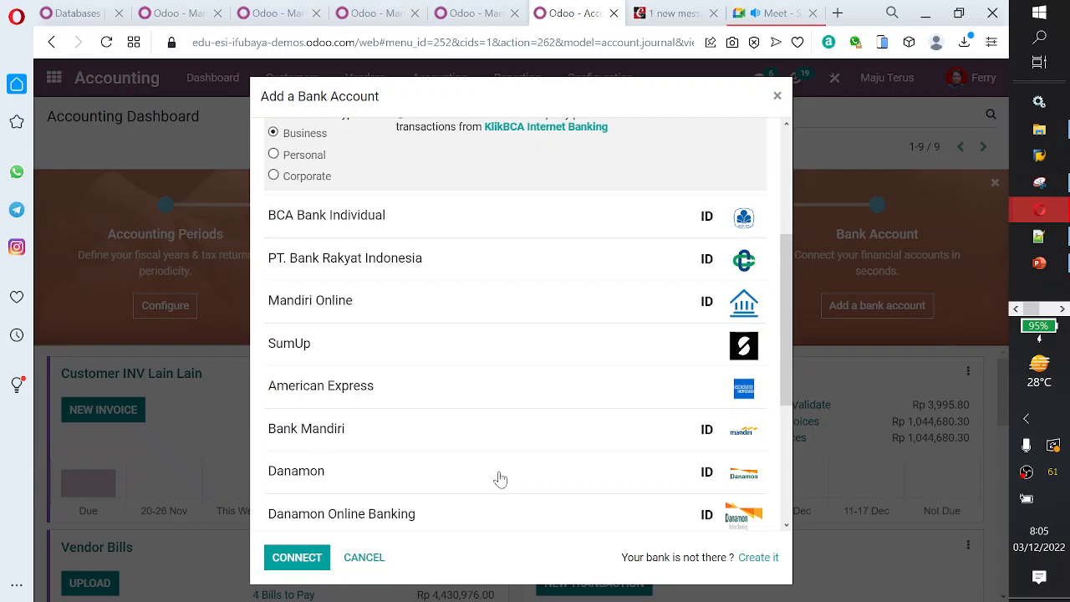
{"action": "left_click", "coordinate": [527, 430]}
{"action": "left_click", "coordinate": [473, 331]}
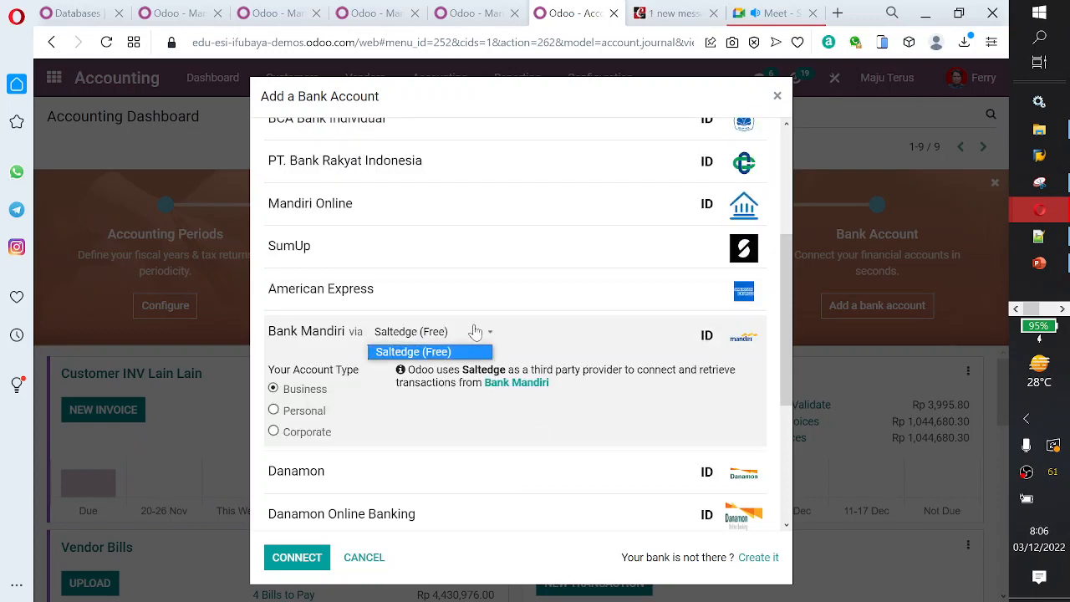
{"action": "left_click", "coordinate": [474, 331]}
{"action": "scroll", "coordinate": [501, 513], "scroll_direction": "down", "scroll_amount": 1}
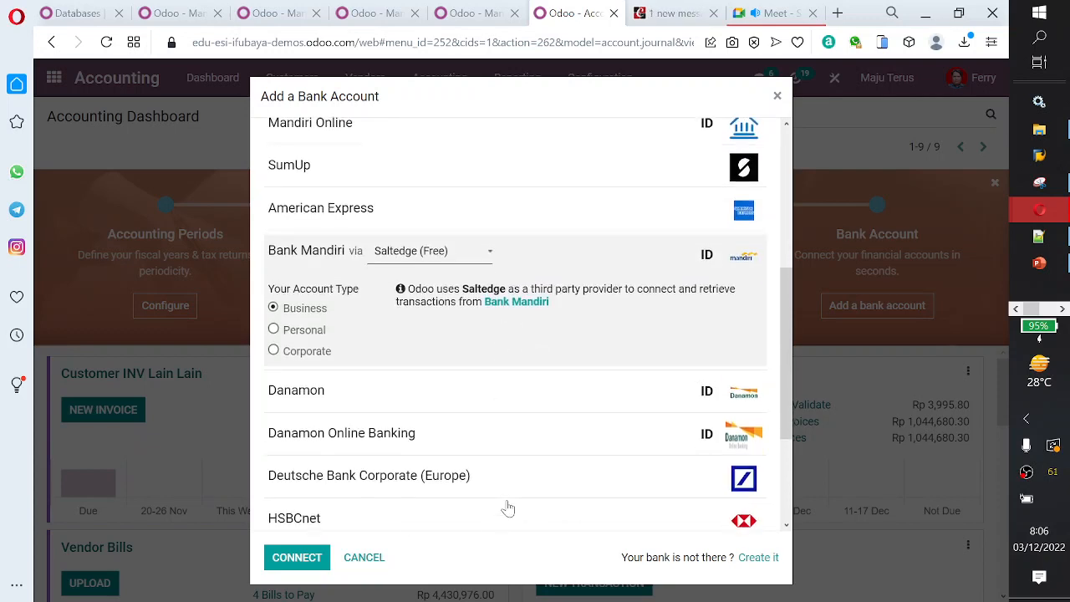
{"action": "scroll", "coordinate": [504, 507], "scroll_direction": "up", "scroll_amount": 1}
{"action": "scroll", "coordinate": [507, 507], "scroll_direction": "up", "scroll_amount": 2}
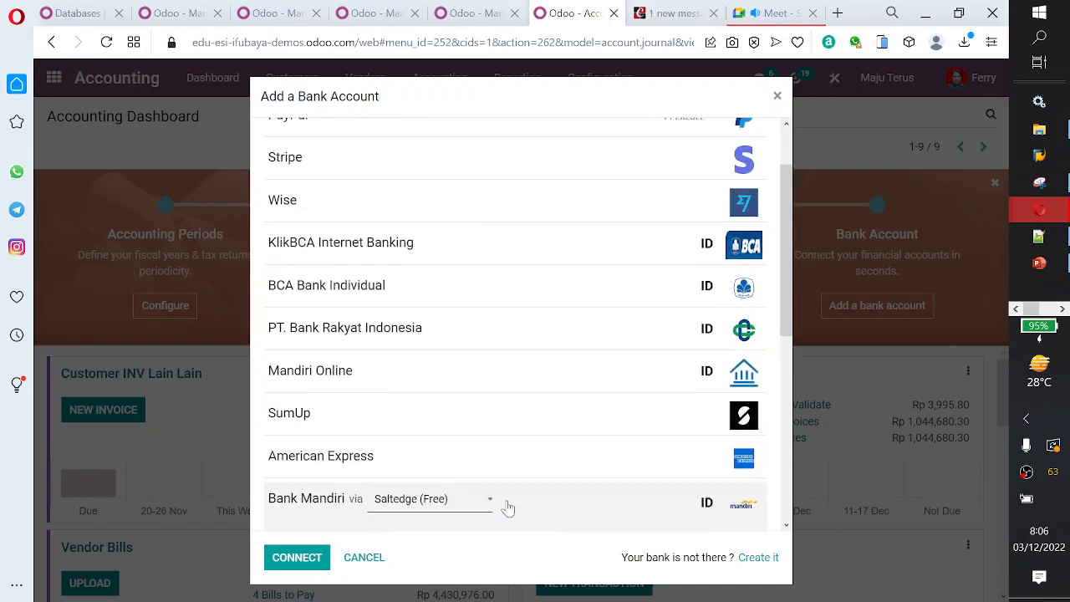
- Try to connect KlikBCA Internet Banking as a Personal account through Yodlee
{"action": "left_click", "coordinate": [461, 256]}
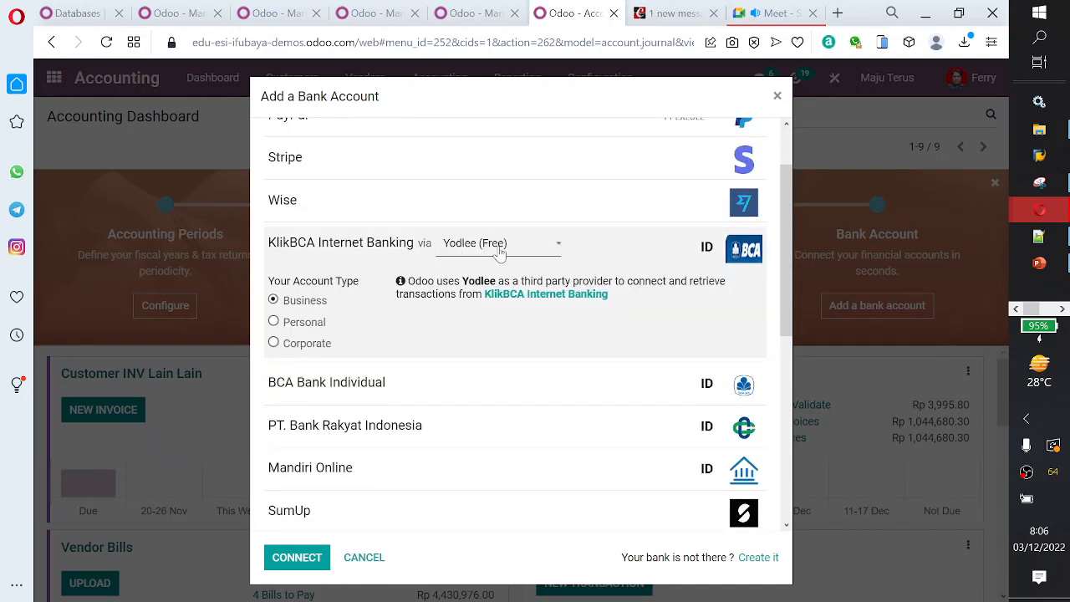
{"action": "left_click", "coordinate": [497, 251]}
{"action": "left_click", "coordinate": [499, 253]}
{"action": "left_click", "coordinate": [294, 325]}
{"action": "left_click", "coordinate": [315, 558]}
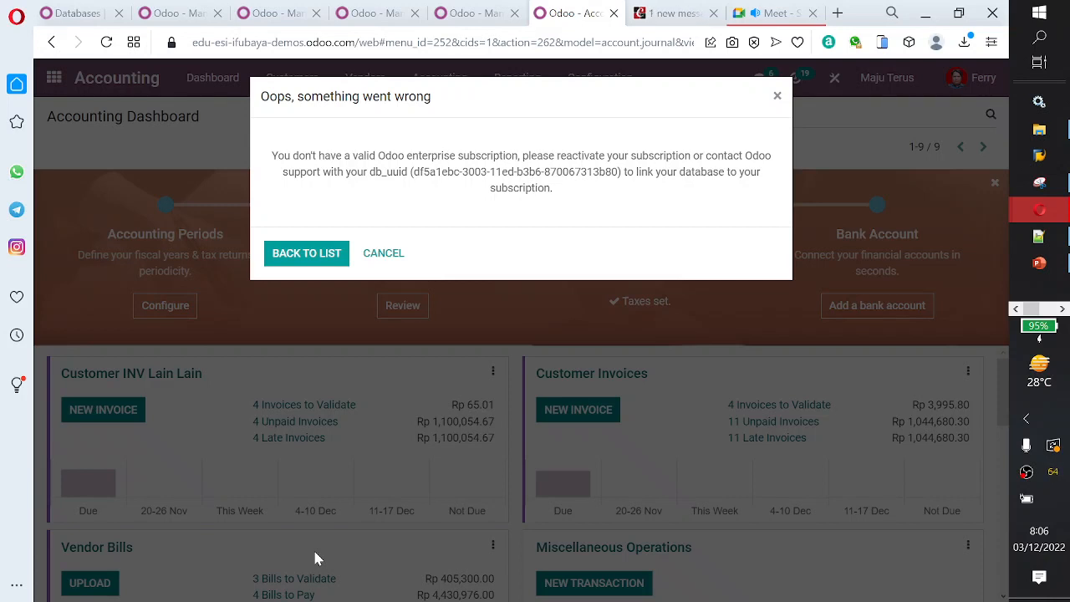
{"action": "left_click", "coordinate": [382, 253]}
- Open the manual bank account creation form from Add a Bank Account, review its Account Number and Bank fields, and cancel it
{"action": "left_click", "coordinate": [574, 90]}
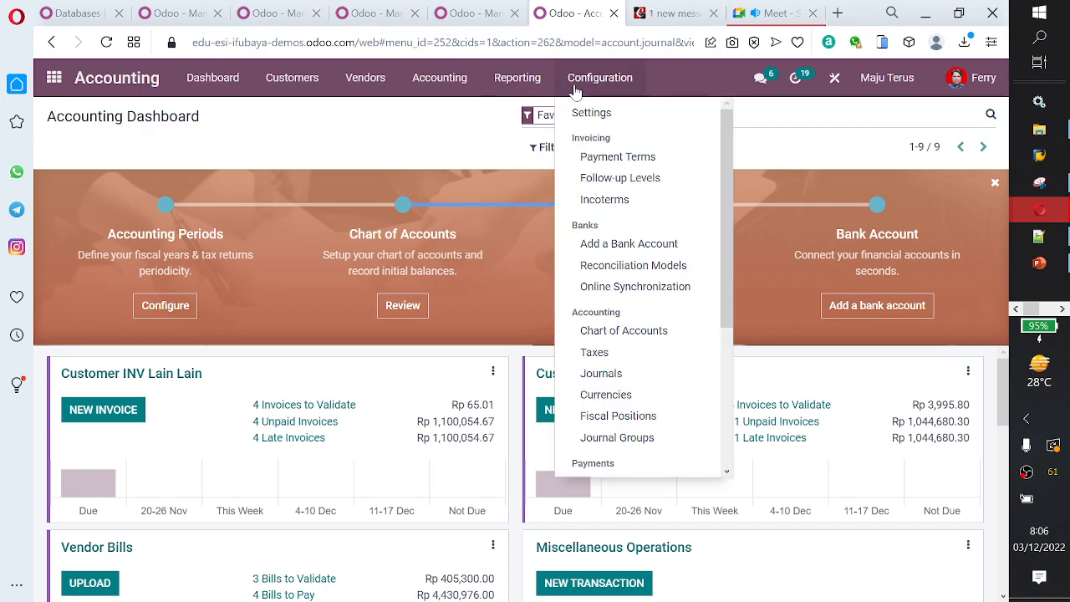
{"action": "left_click", "coordinate": [617, 241]}
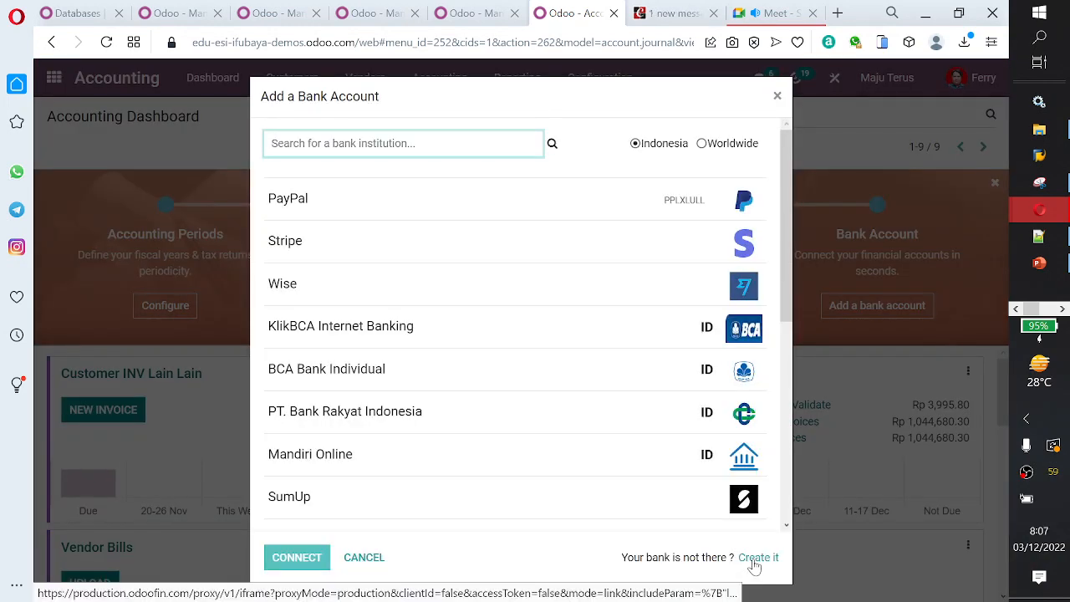
{"action": "left_click", "coordinate": [756, 558]}
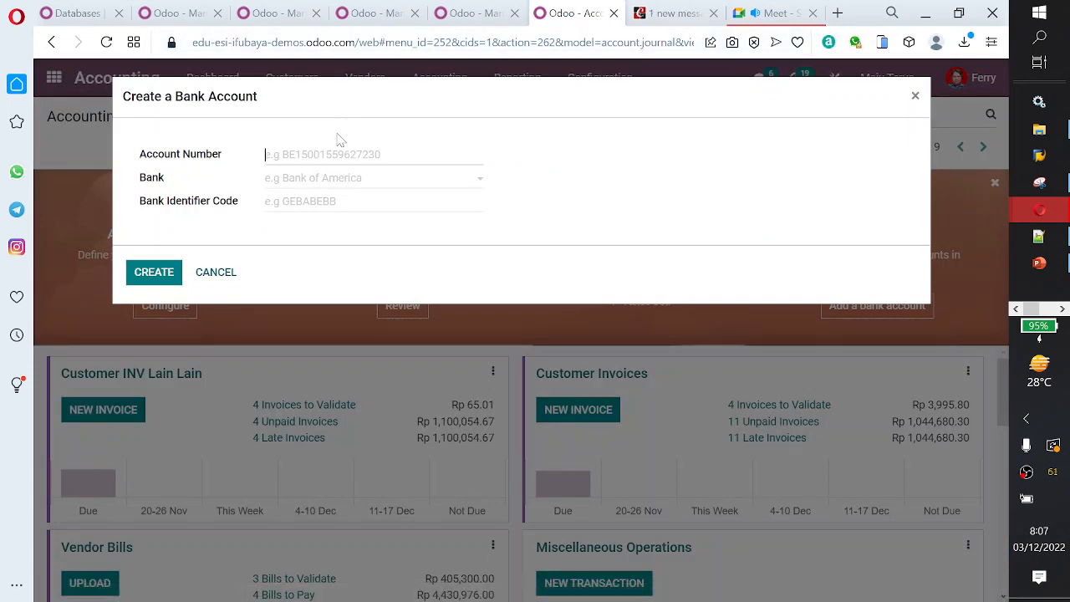
{"action": "left_click", "coordinate": [337, 178]}
{"action": "left_click", "coordinate": [368, 157]}
{"action": "left_click", "coordinate": [355, 180]}
{"action": "left_click", "coordinate": [501, 171]}
{"action": "left_click", "coordinate": [377, 180]}
{"action": "left_click", "coordinate": [359, 156]}
{"action": "left_click", "coordinate": [216, 272]}
- Open the list of journals and view the BCA bank journal's account and bank feed details
{"action": "left_click", "coordinate": [516, 78]}
{"action": "mouse_move", "coordinate": [602, 78]}
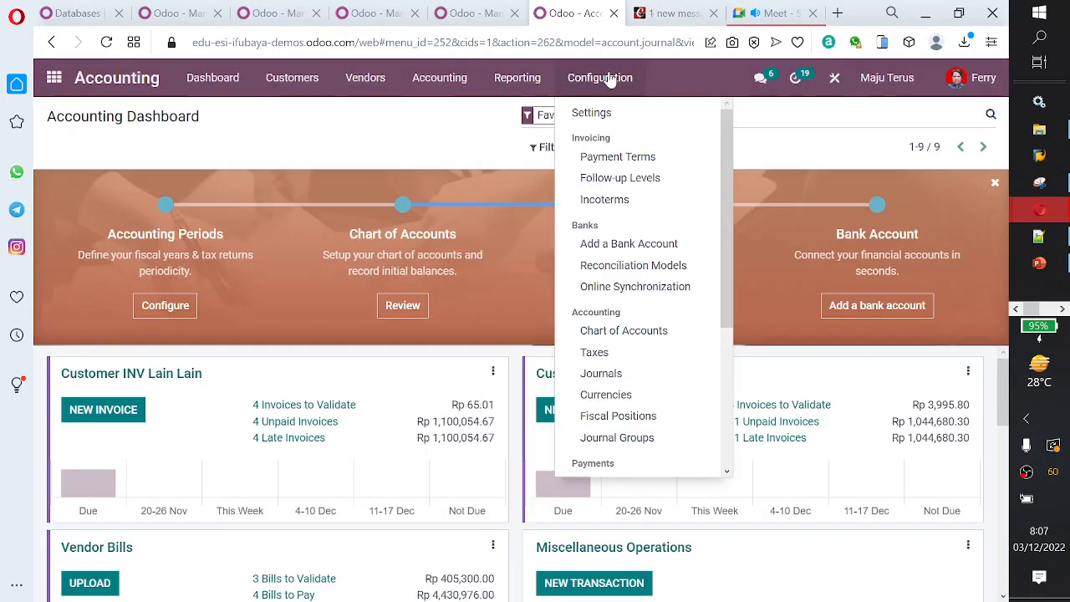
{"action": "left_click", "coordinate": [612, 376]}
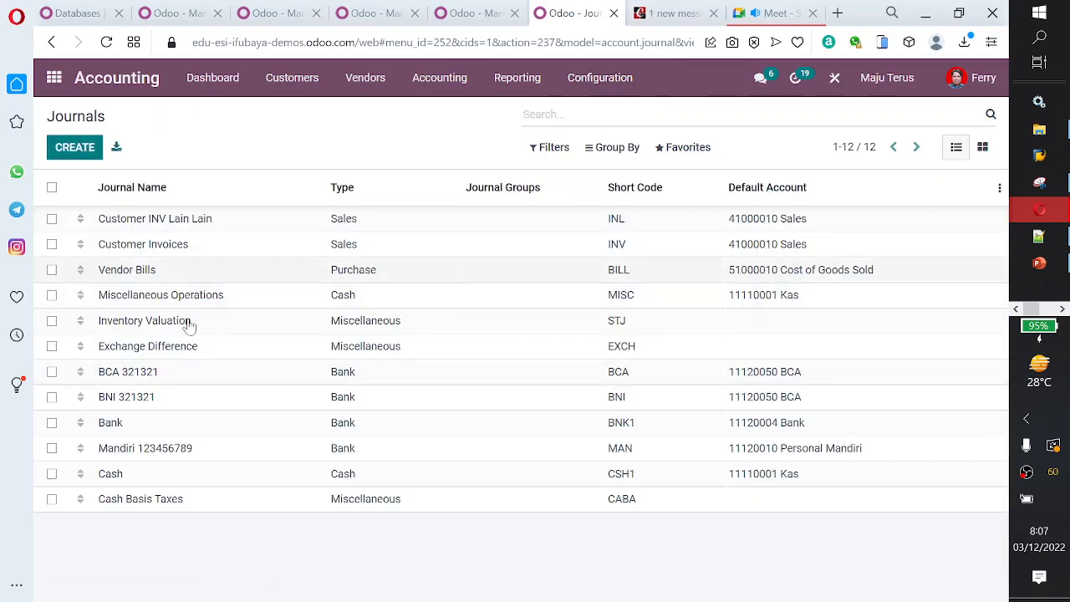
{"action": "left_click", "coordinate": [221, 383]}
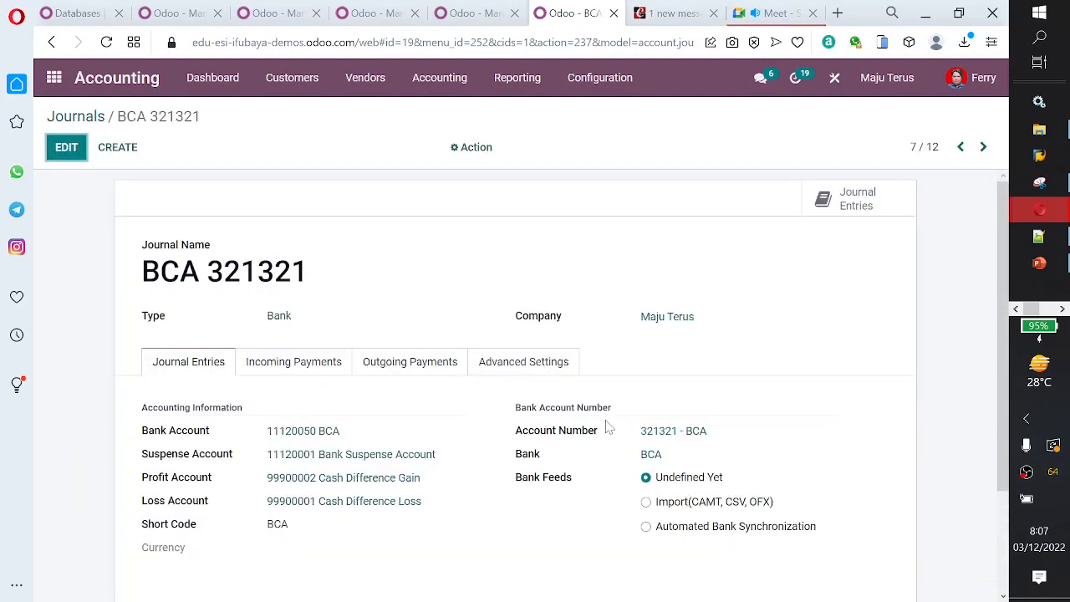
- Reopen the manual bank account creation form, read the Bank Identifier Code explanation, and cancel the form
{"action": "left_click", "coordinate": [597, 81]}
{"action": "left_click", "coordinate": [623, 249]}
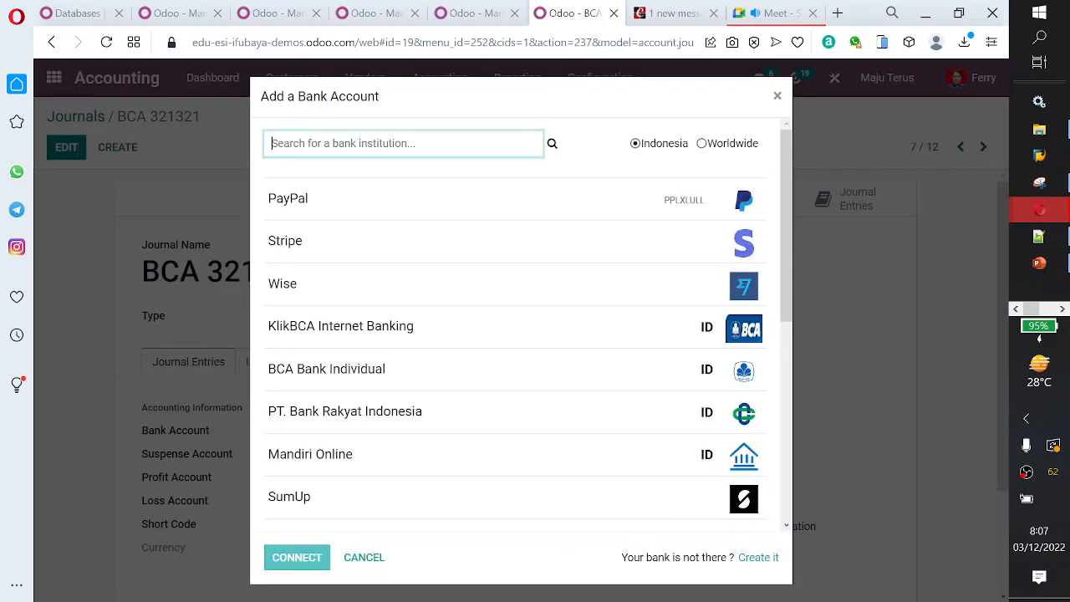
{"action": "left_click", "coordinate": [757, 558]}
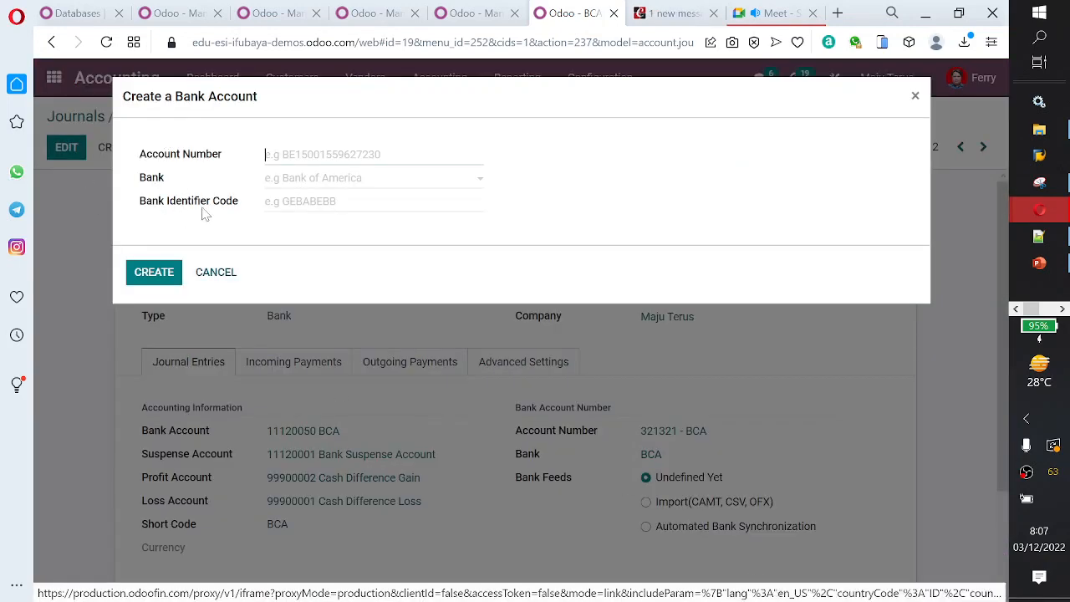
{"action": "mouse_move", "coordinate": [194, 214]}
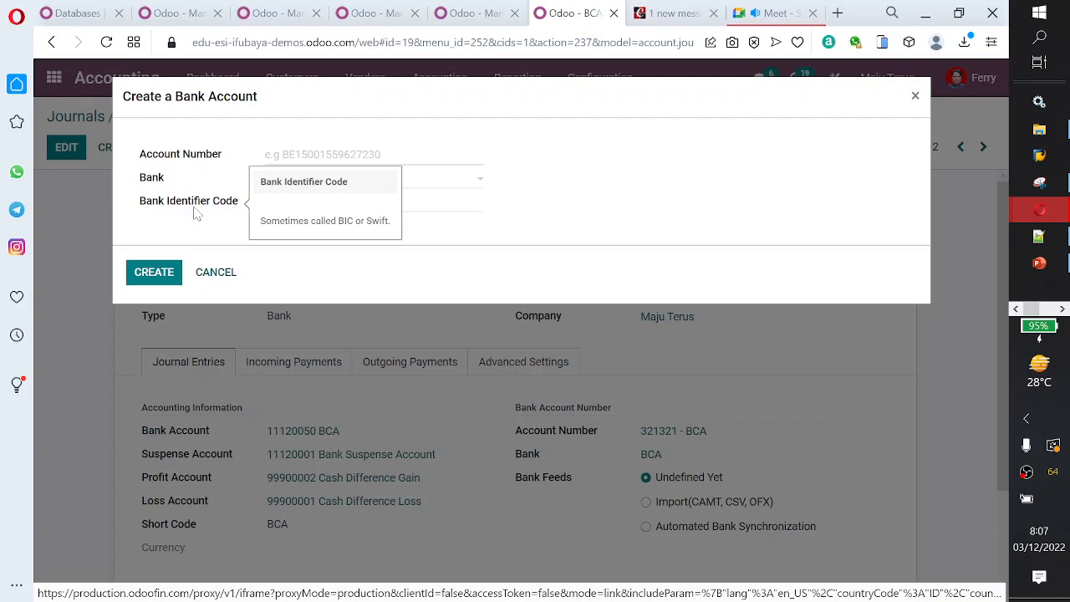
{"action": "left_click", "coordinate": [209, 273]}
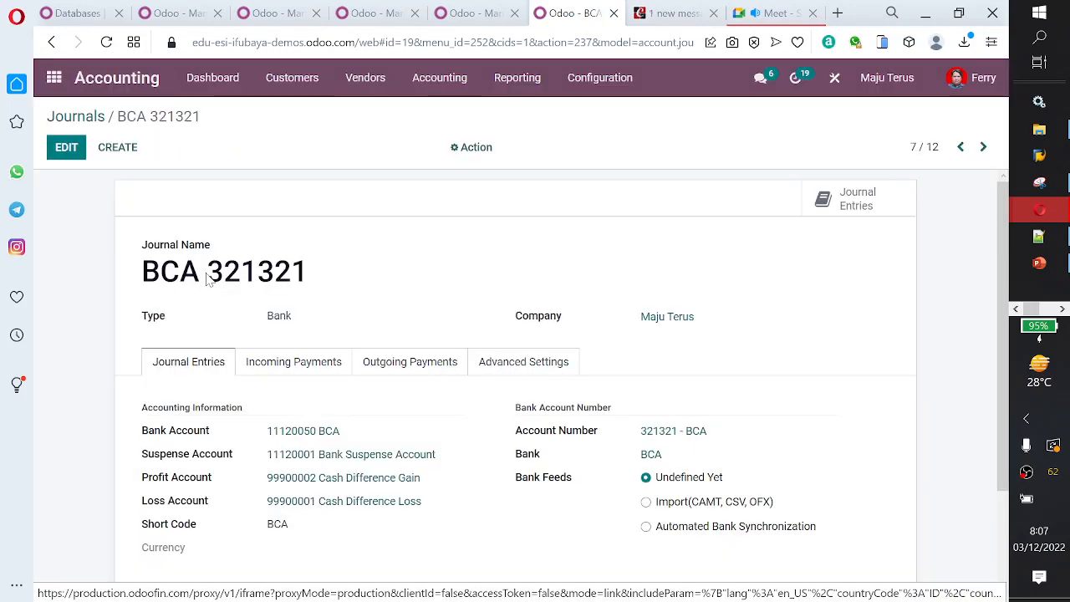
- Create a new journal named BANK KU with the type Bank
{"action": "left_click", "coordinate": [121, 148]}
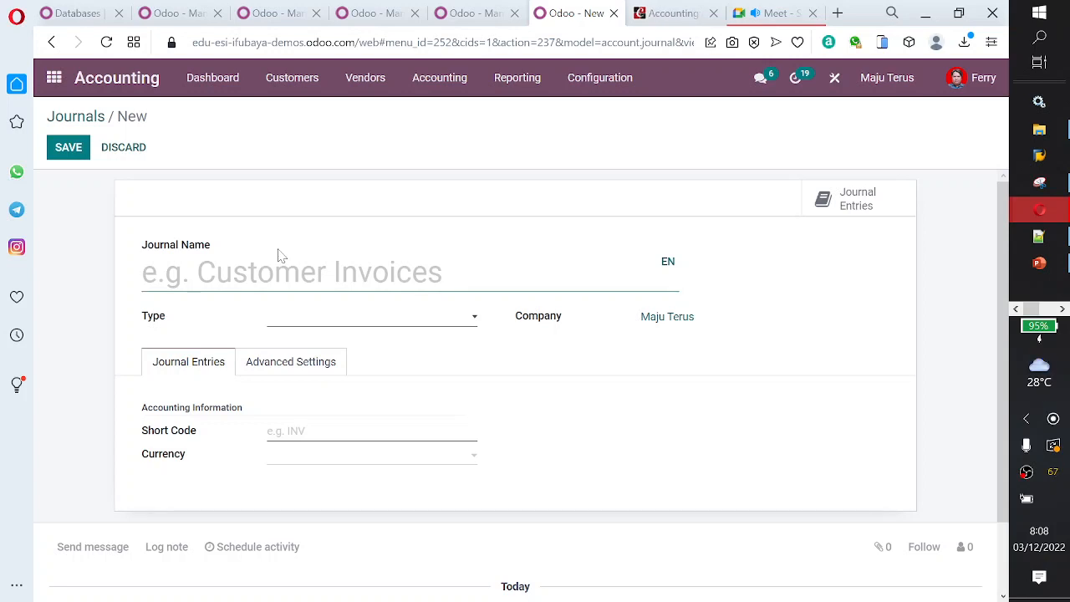
{"action": "type", "text": "BANJ"}
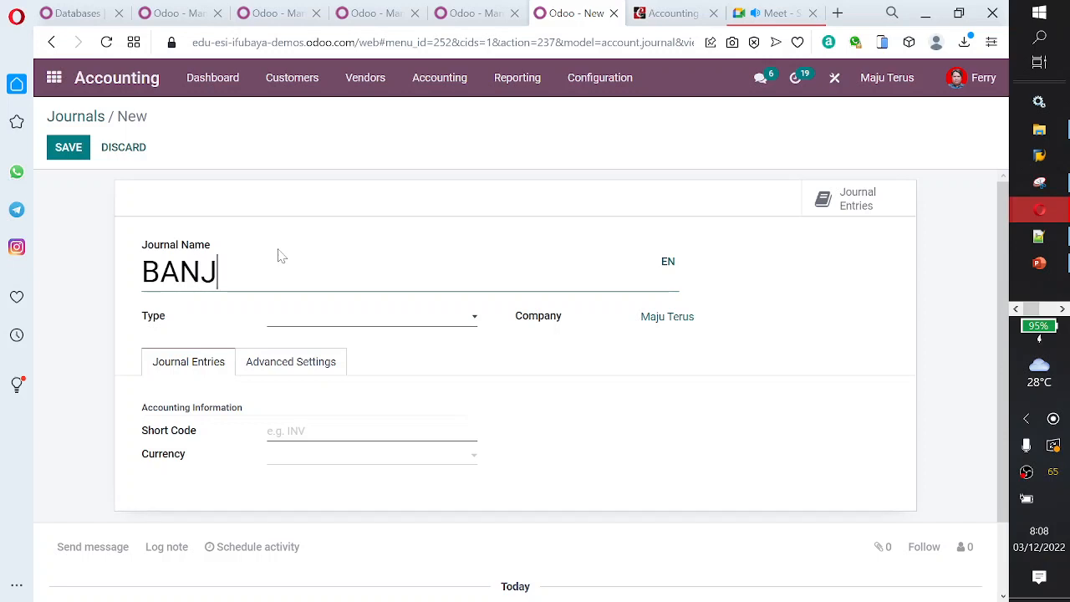
{"action": "key", "text": "BackSpace"}
{"action": "type", "text": "K KU"}
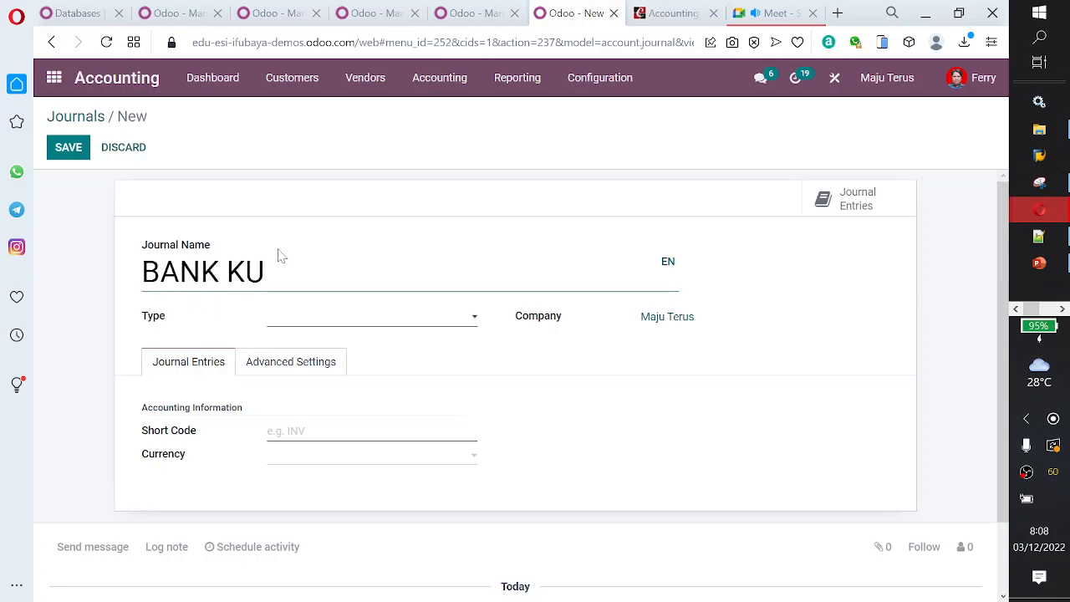
{"action": "left_click", "coordinate": [482, 315]}
{"action": "left_click", "coordinate": [473, 328]}
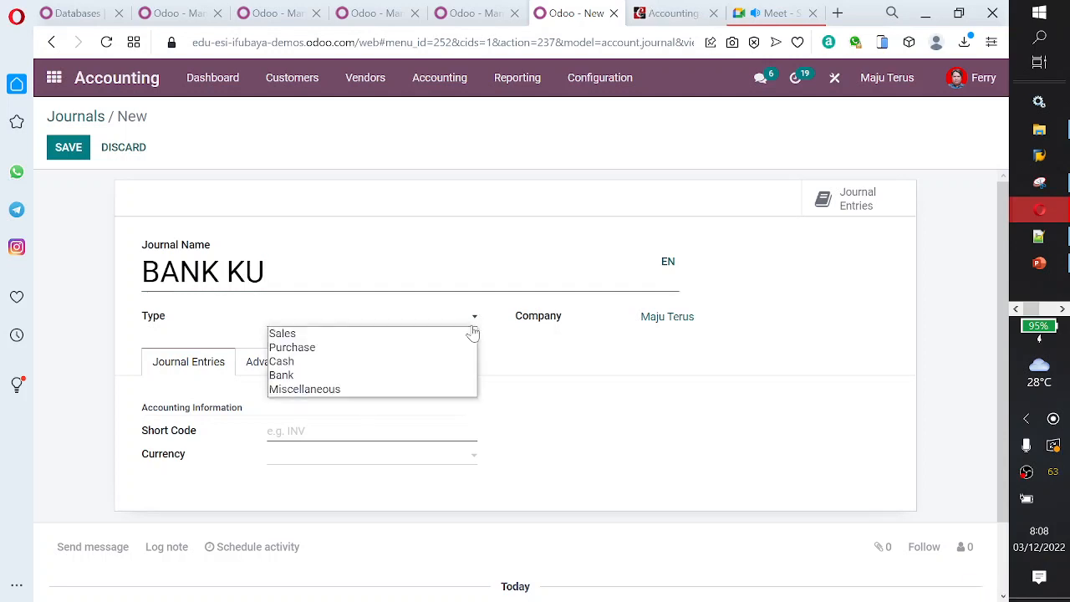
{"action": "left_click", "coordinate": [380, 381]}
- Review the existing account numbers offered for the new journal and append a bank account number to its name
{"action": "scroll", "coordinate": [366, 329], "scroll_direction": "down", "scroll_amount": 2}
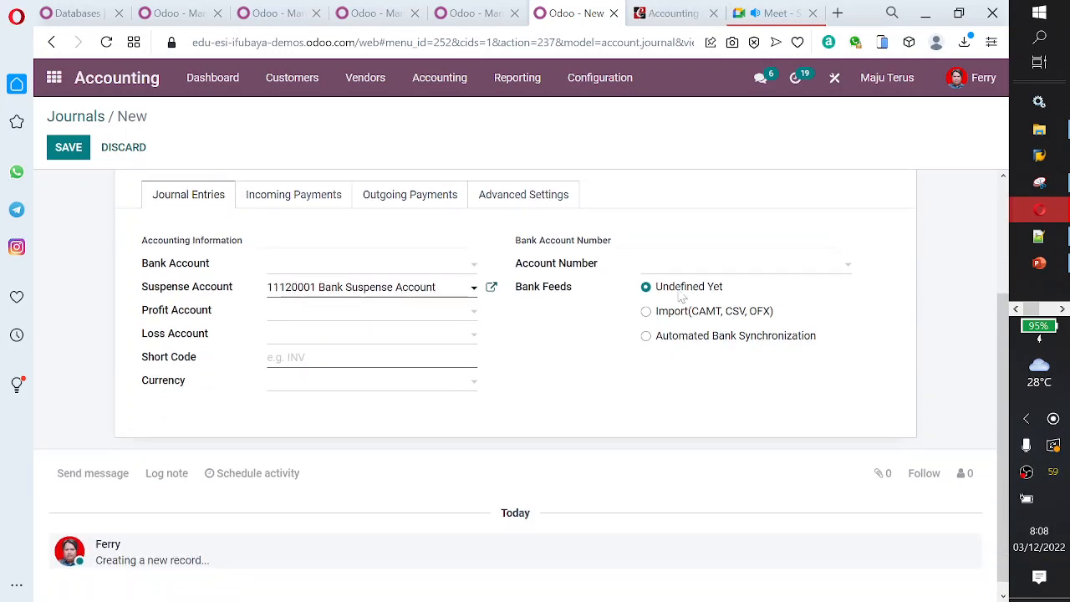
{"action": "left_click", "coordinate": [702, 265]}
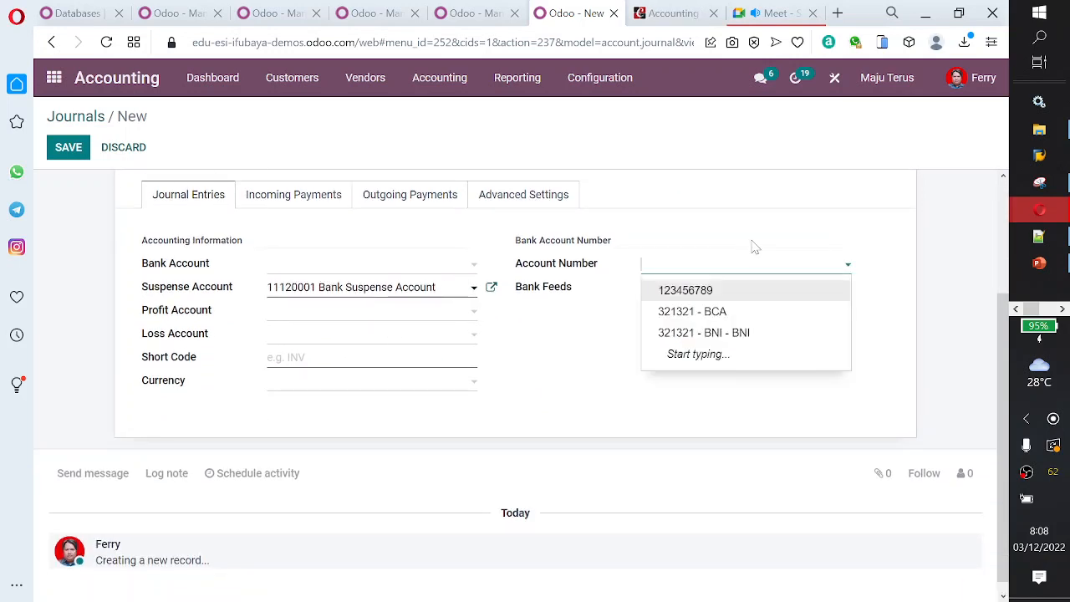
{"action": "scroll", "coordinate": [754, 246], "scroll_direction": "up", "scroll_amount": 2}
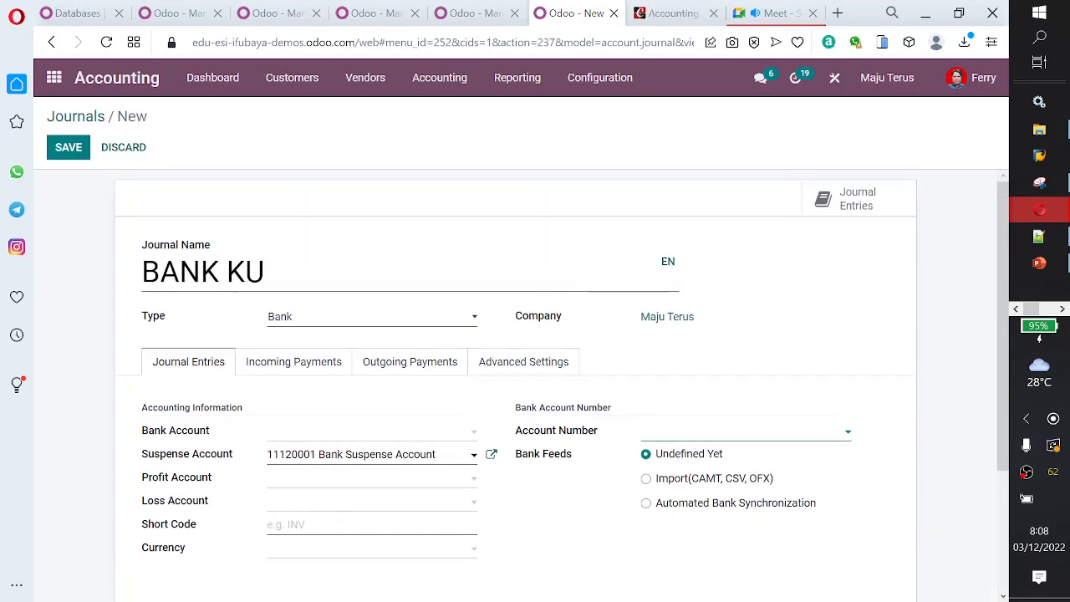
{"action": "left_click", "coordinate": [274, 273]}
{"action": "type", "text": "12345678"}
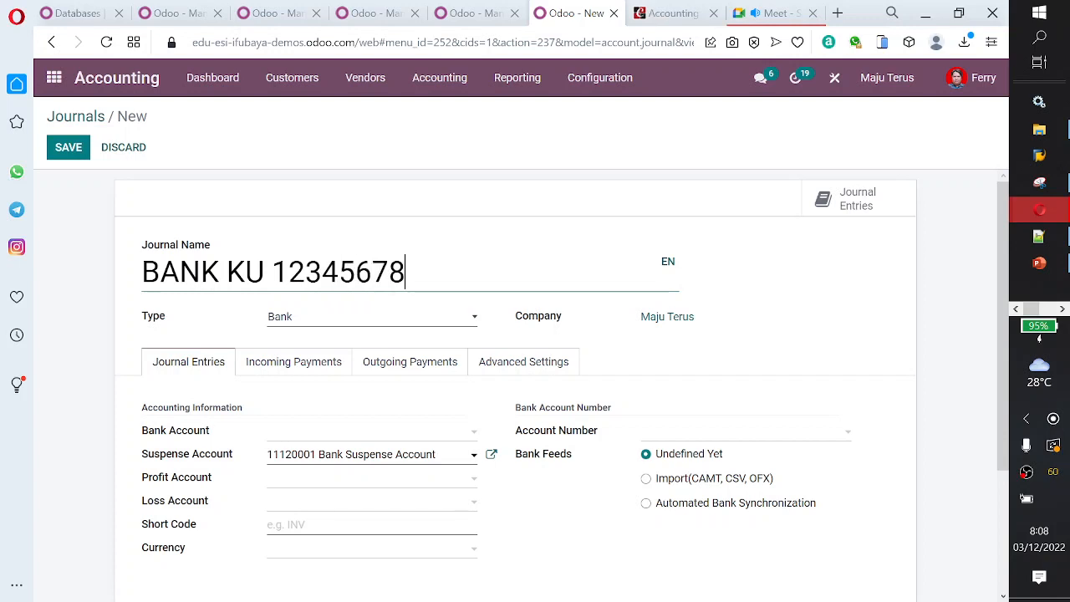
- Assign the existing bank account number matching the number in the journal name to the new journal
{"action": "left_click", "coordinate": [710, 432]}
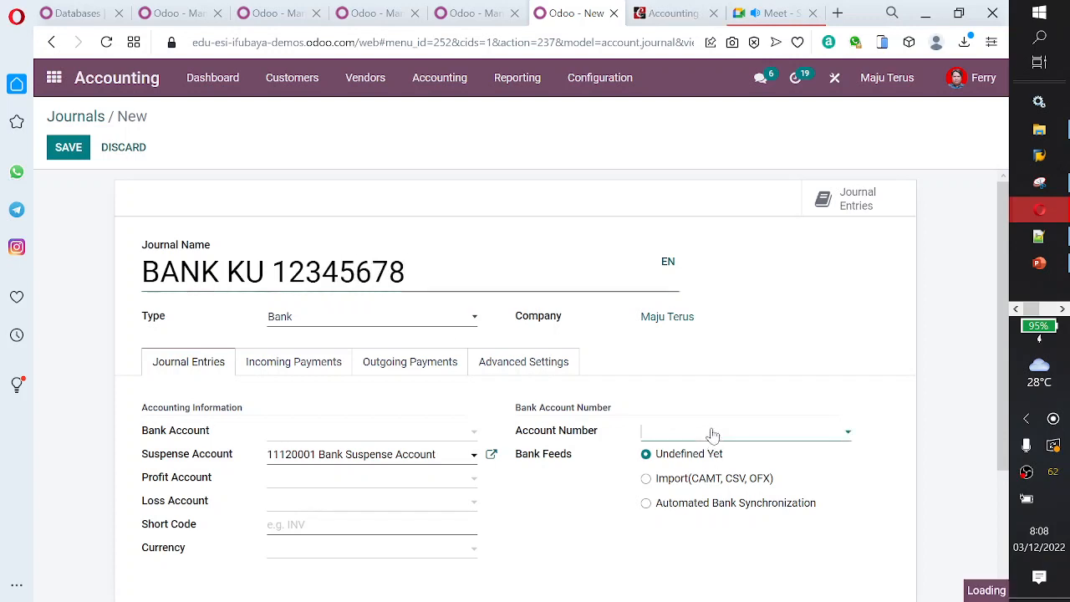
{"action": "type", "text": "12345"}
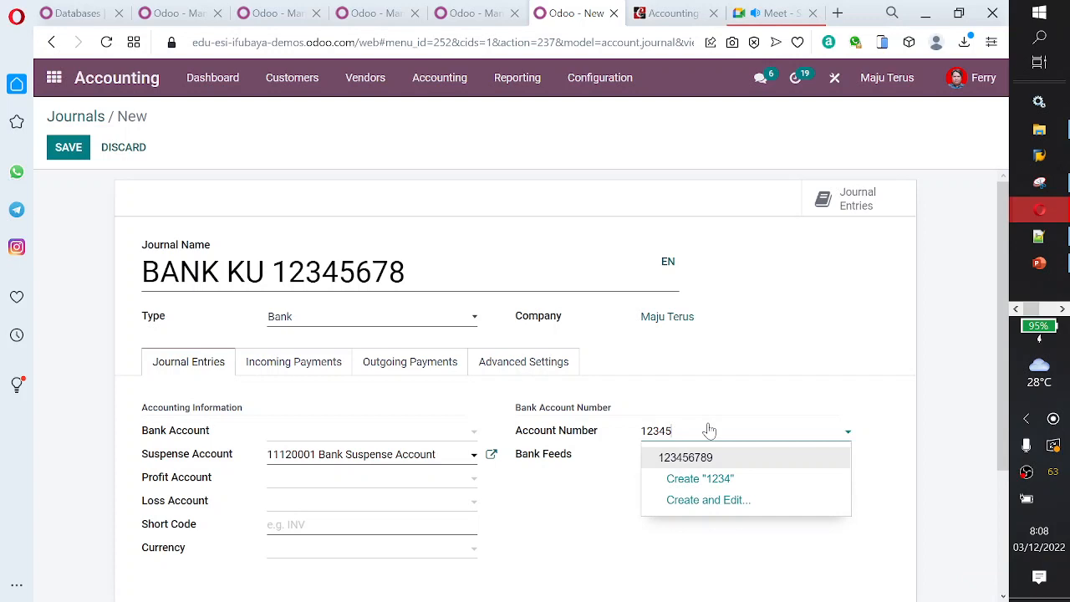
{"action": "type", "text": "678"}
{"action": "key", "text": "Return"}
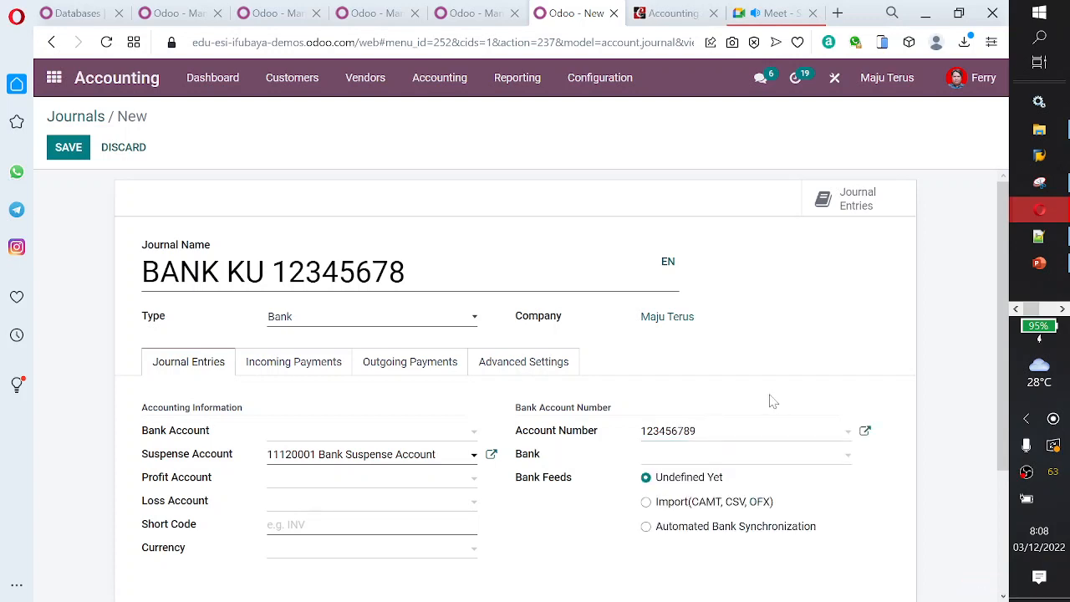
- Create a bank named BANKKU and assign it to the journal's bank account number
{"action": "left_click", "coordinate": [845, 462]}
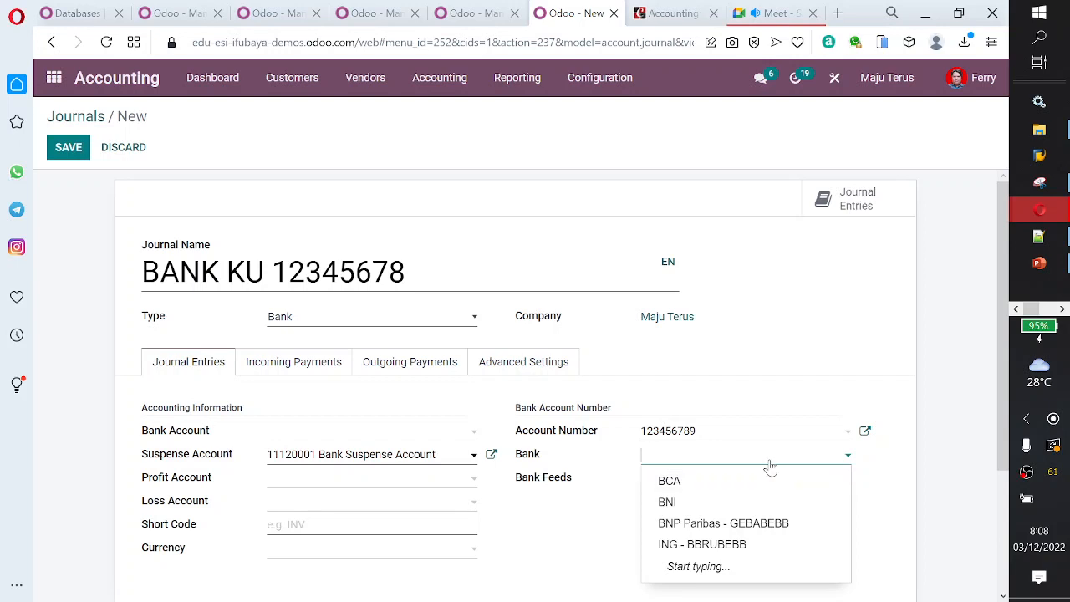
{"action": "left_click", "coordinate": [769, 460]}
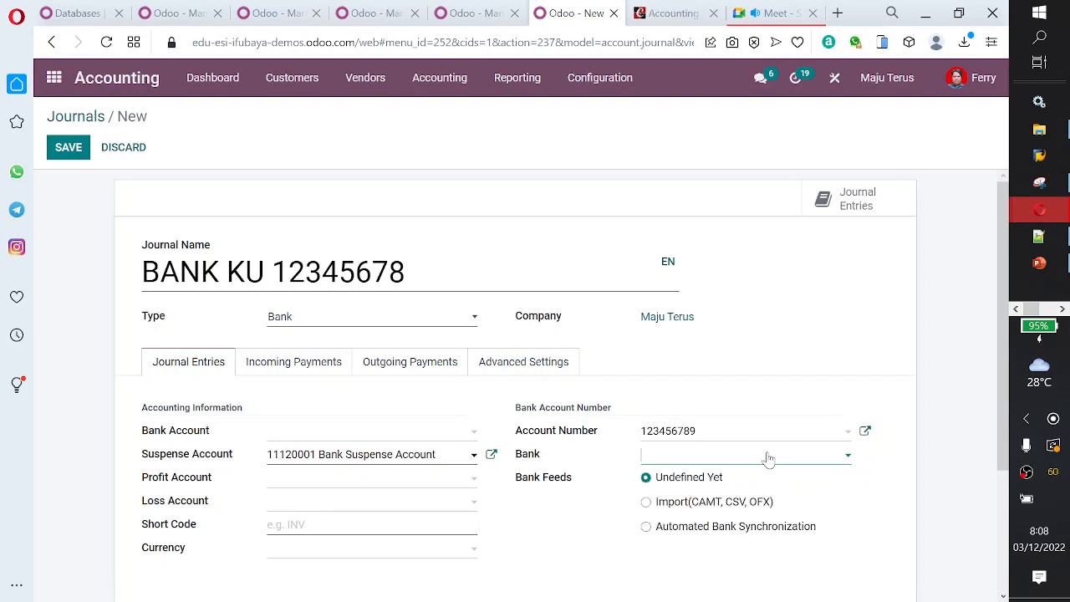
{"action": "type", "text": "BANKKU"}
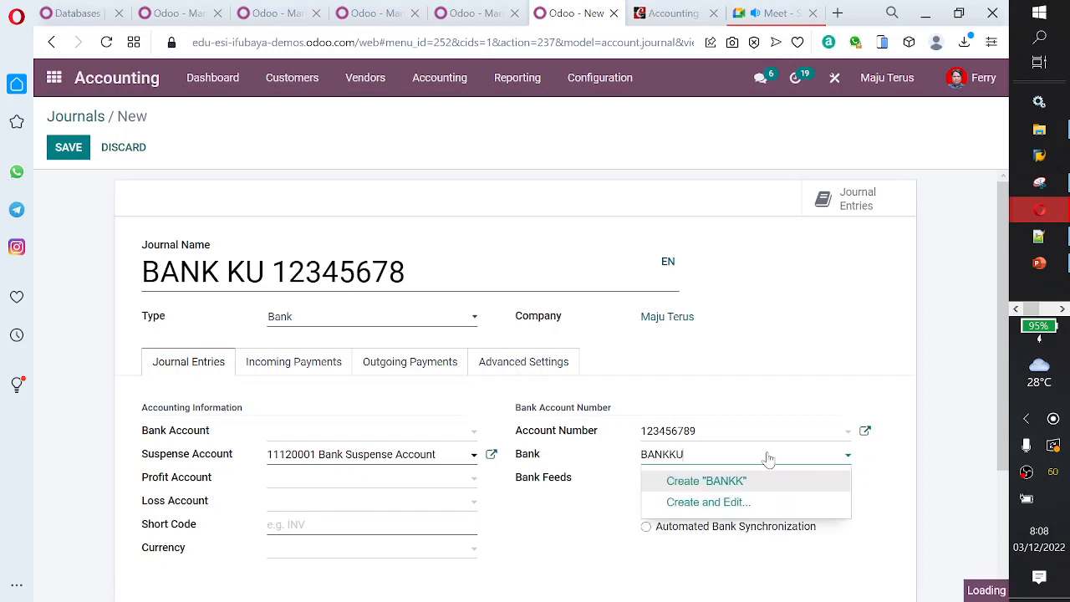
{"action": "left_click", "coordinate": [756, 483]}
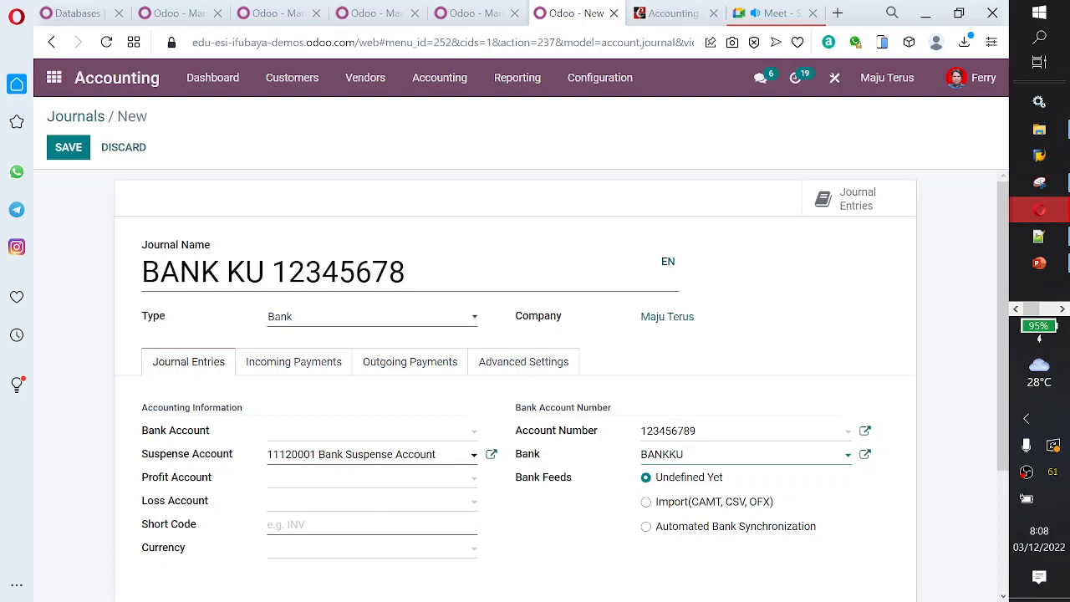
- Set the new journal's short code to BAN-
{"action": "left_click", "coordinate": [388, 524]}
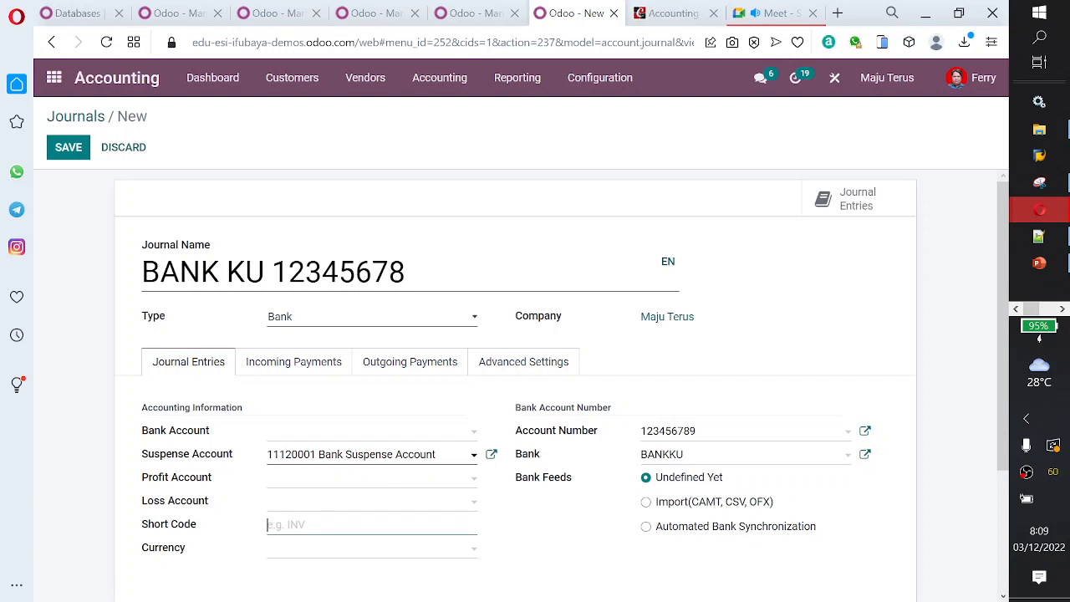
{"action": "type", "text": "B"}
{"action": "type", "text": "ANJJ"}
{"action": "key", "text": "BackSpace"}
{"action": "key", "text": "BackSpace"}
{"action": "type", "text": "B"}
{"action": "key", "text": "BackSpace"}
{"action": "key", "text": "BackSpace"}
{"action": "type", "text": "NKU"}
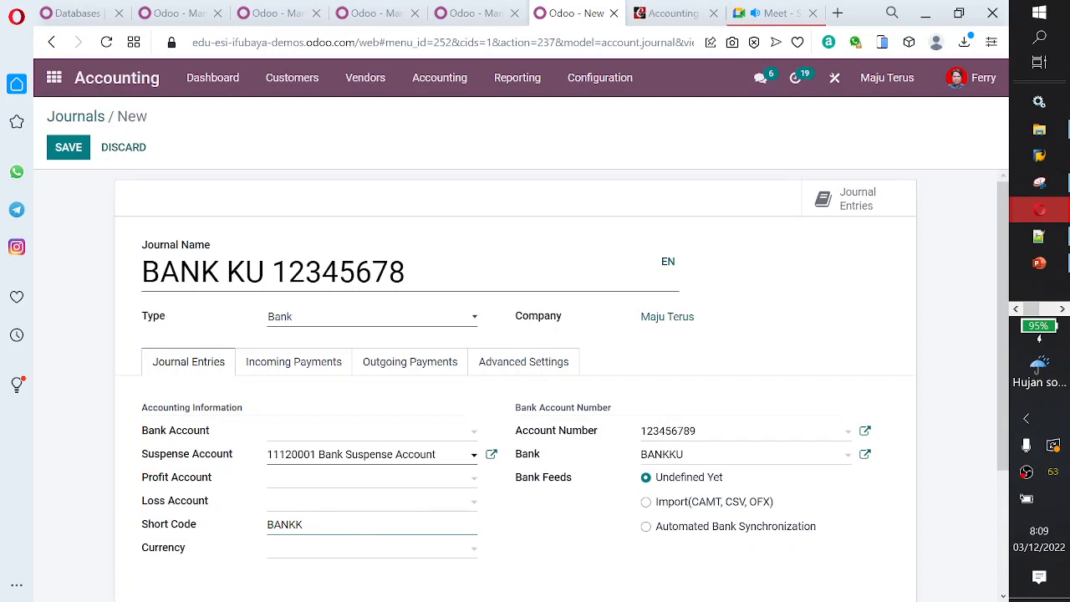
{"action": "key", "text": "BackSpace"}
- Review the journal's incoming payment methods and their explanation, the outgoing payment methods, and the advanced control-access settings
{"action": "left_click", "coordinate": [307, 373]}
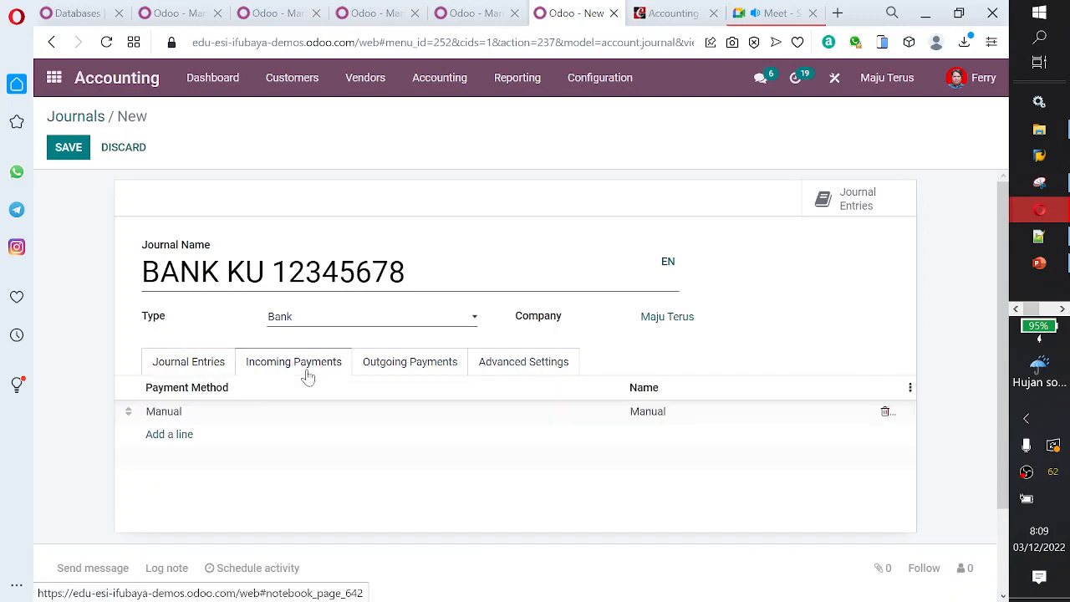
{"action": "mouse_move", "coordinate": [485, 423]}
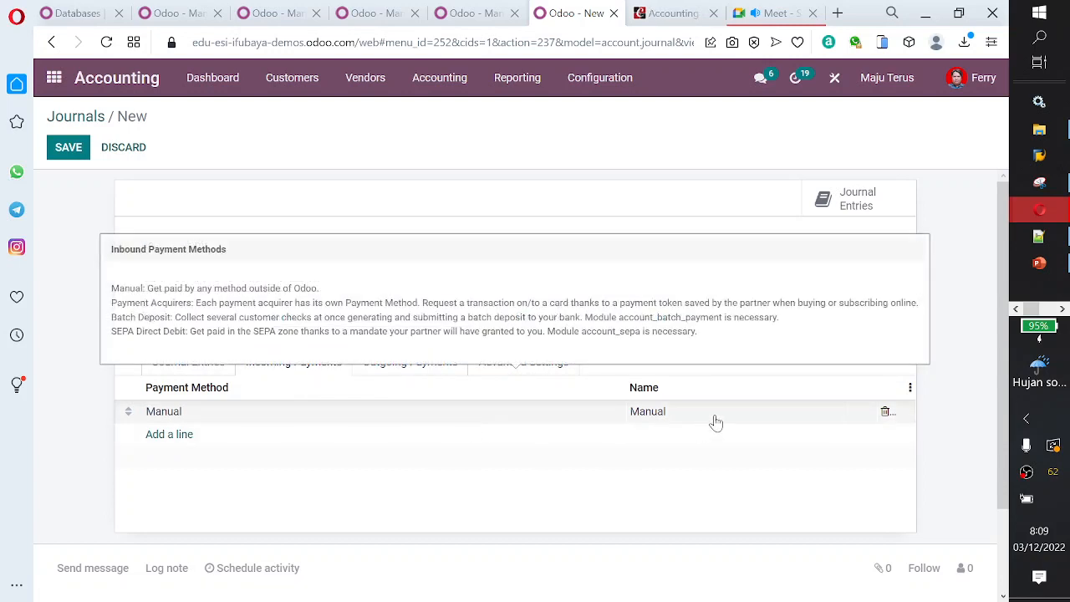
{"action": "left_click", "coordinate": [267, 417]}
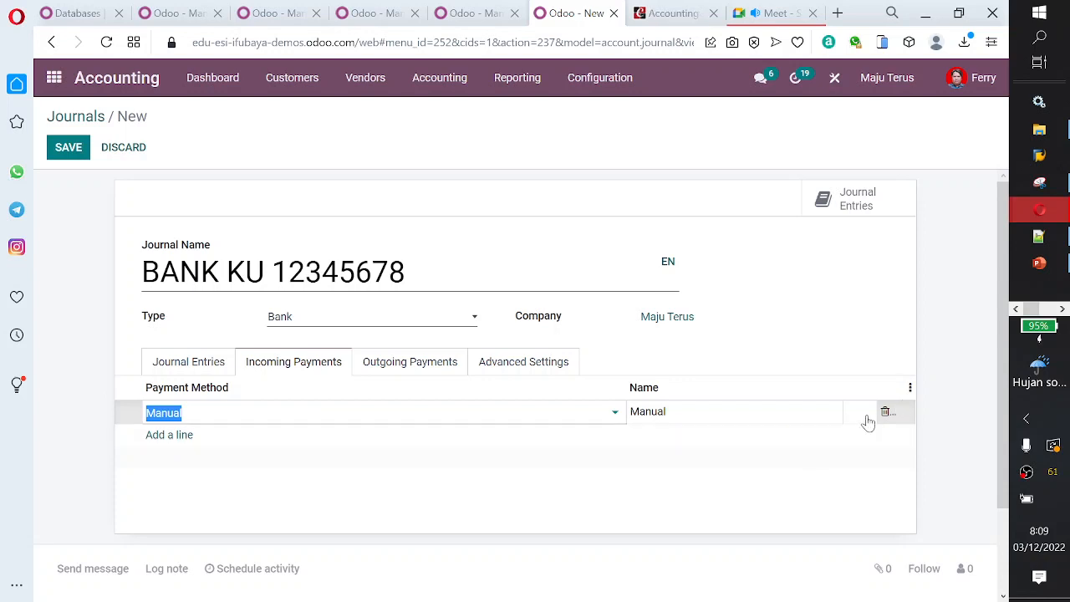
{"action": "left_click", "coordinate": [417, 365]}
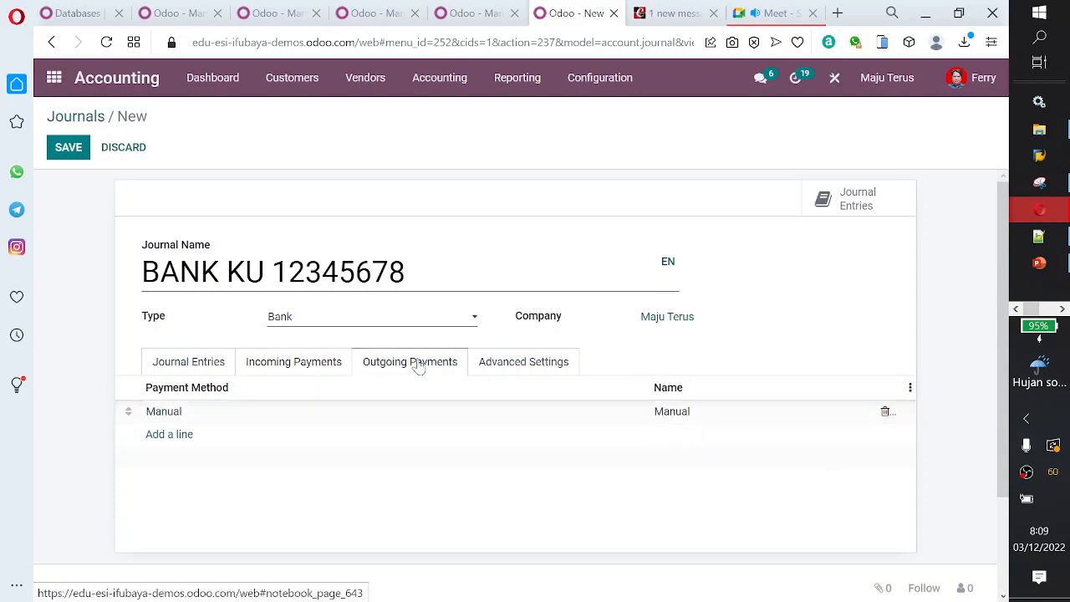
{"action": "left_click", "coordinate": [517, 368]}
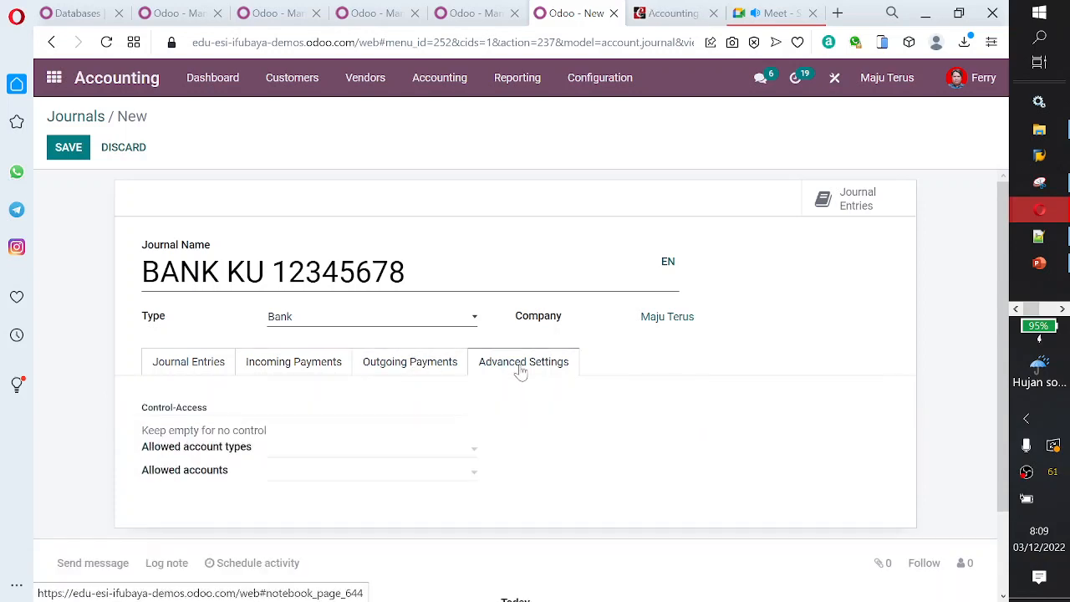
- Choose 11120030 Muamalat from the full account list as the journal's bank account in its journal entries settings
{"action": "left_click", "coordinate": [209, 375]}
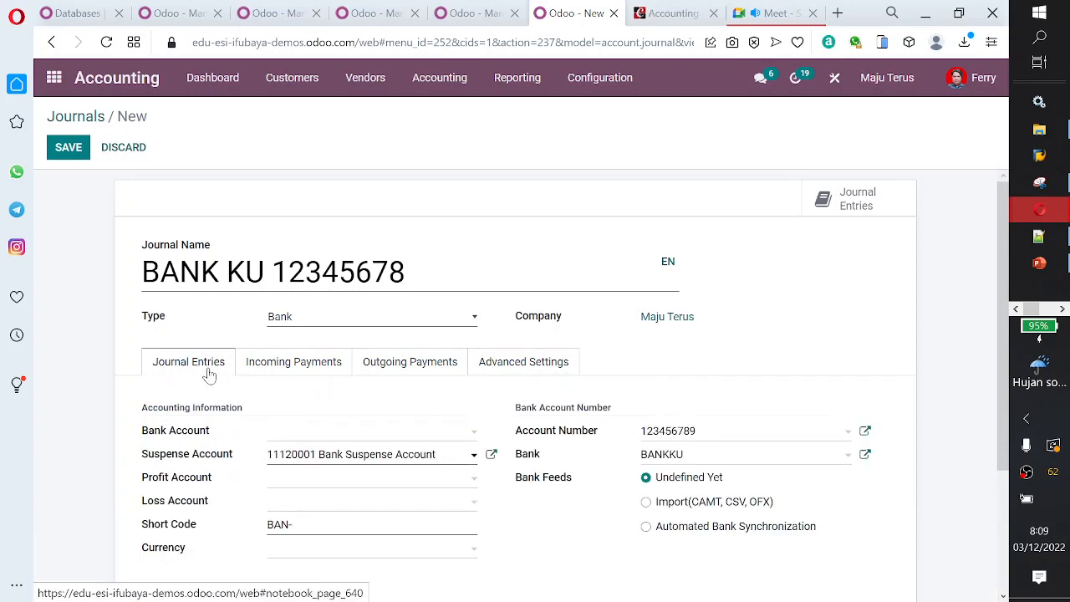
{"action": "left_click", "coordinate": [447, 441]}
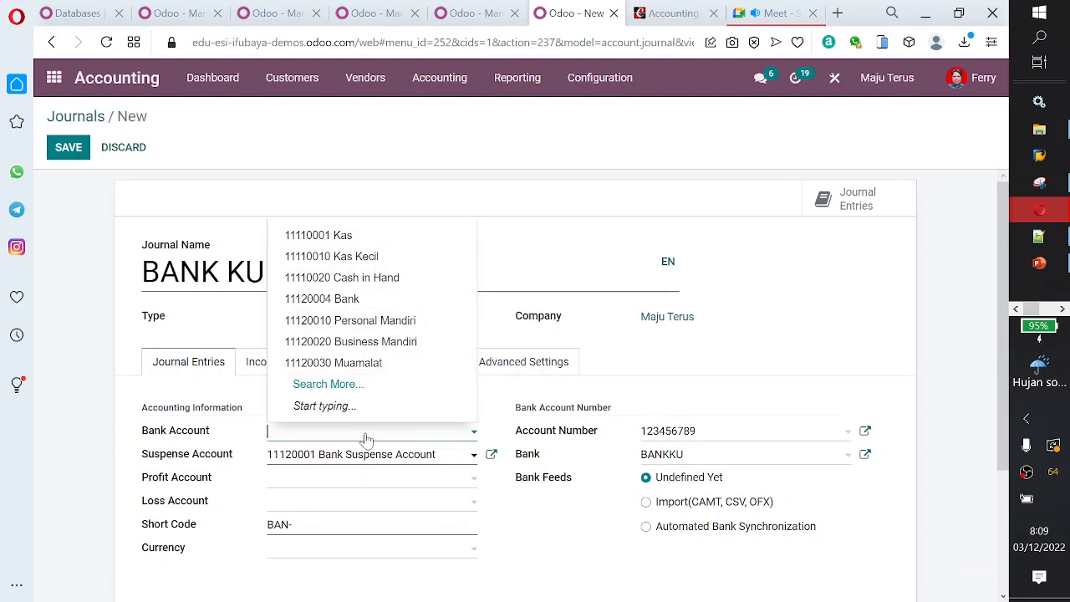
{"action": "left_click", "coordinate": [383, 385]}
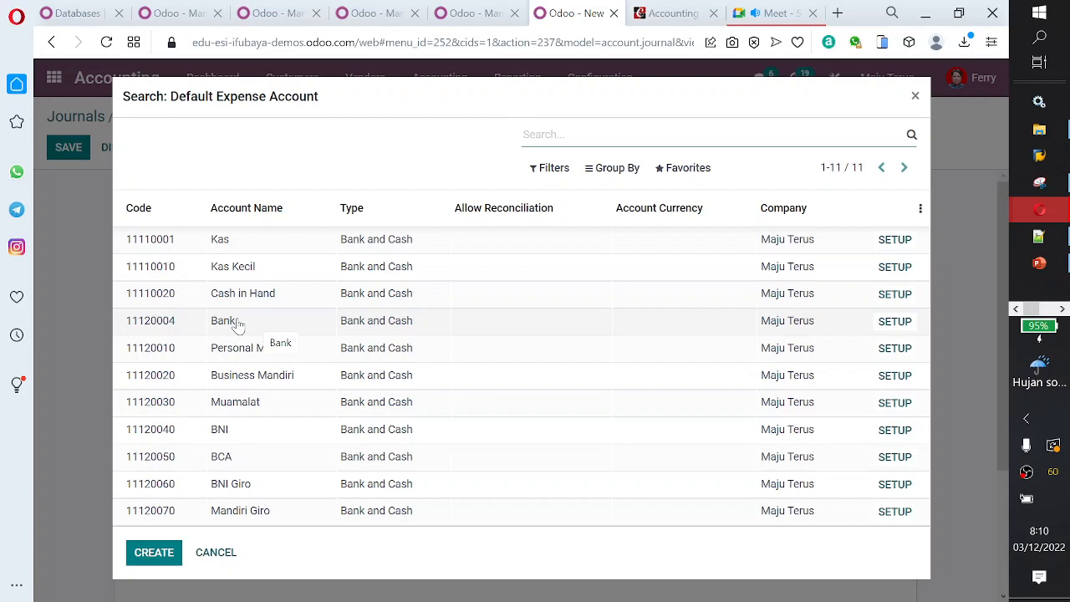
{"action": "left_click", "coordinate": [269, 413]}
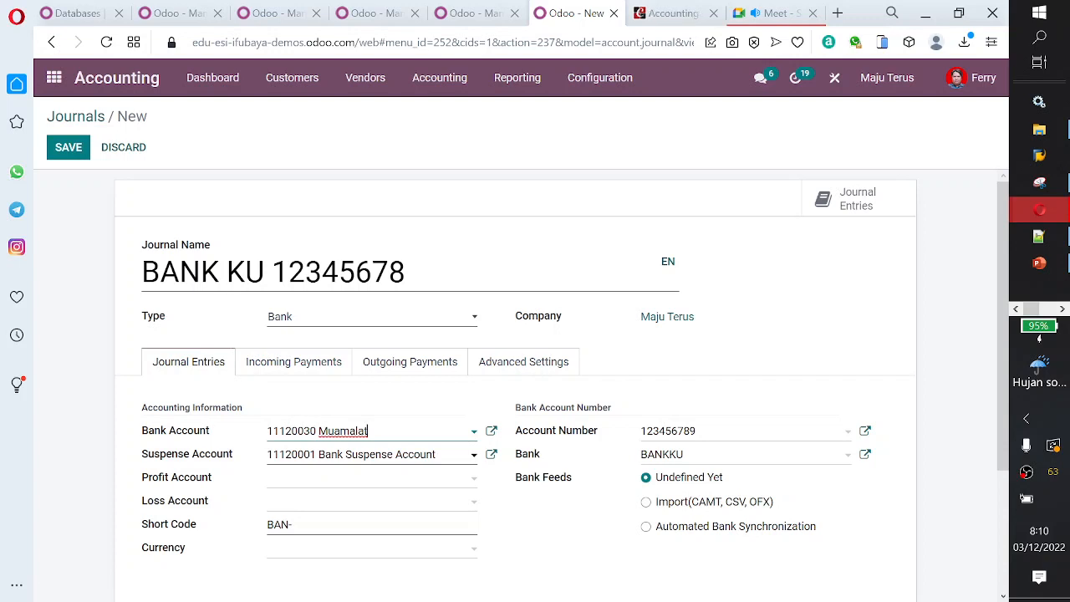
- Replace BANK KU with MUAMALAT in the journal name and change the short code to MUA-
{"action": "left_click_drag", "start_coordinate": [265, 272], "coordinate": [50, 267]}
{"action": "type", "text": "MUALA"}
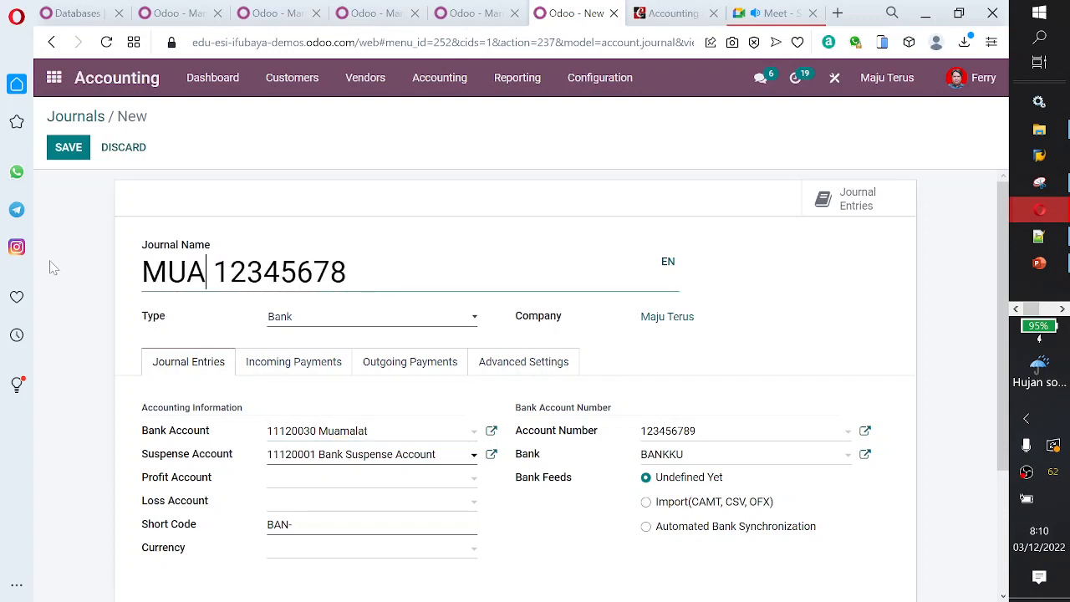
{"action": "type", "text": "MALAT"}
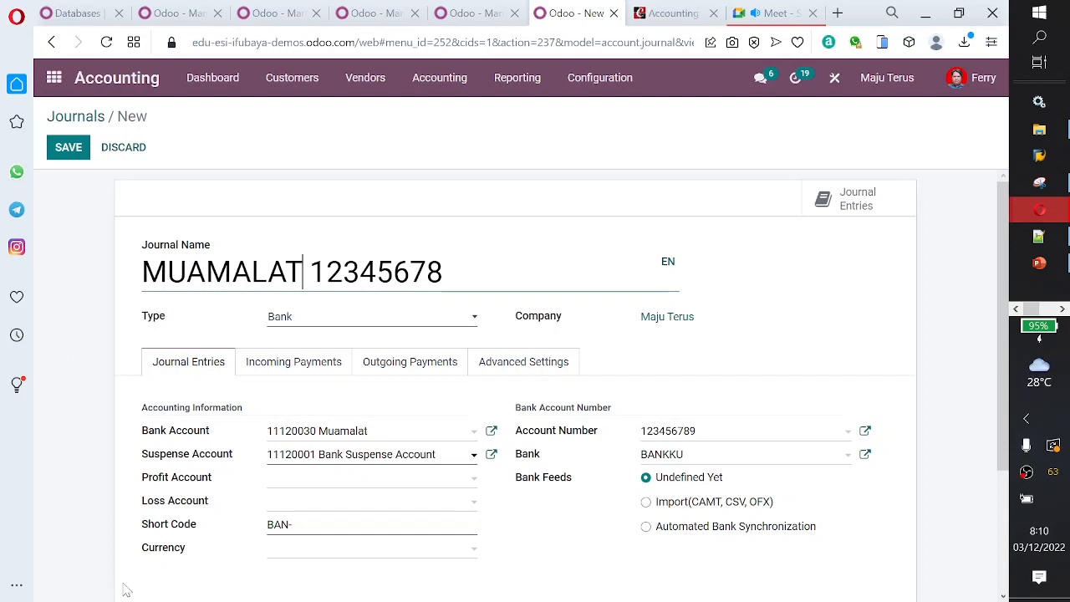
{"action": "left_click", "coordinate": [224, 521]}
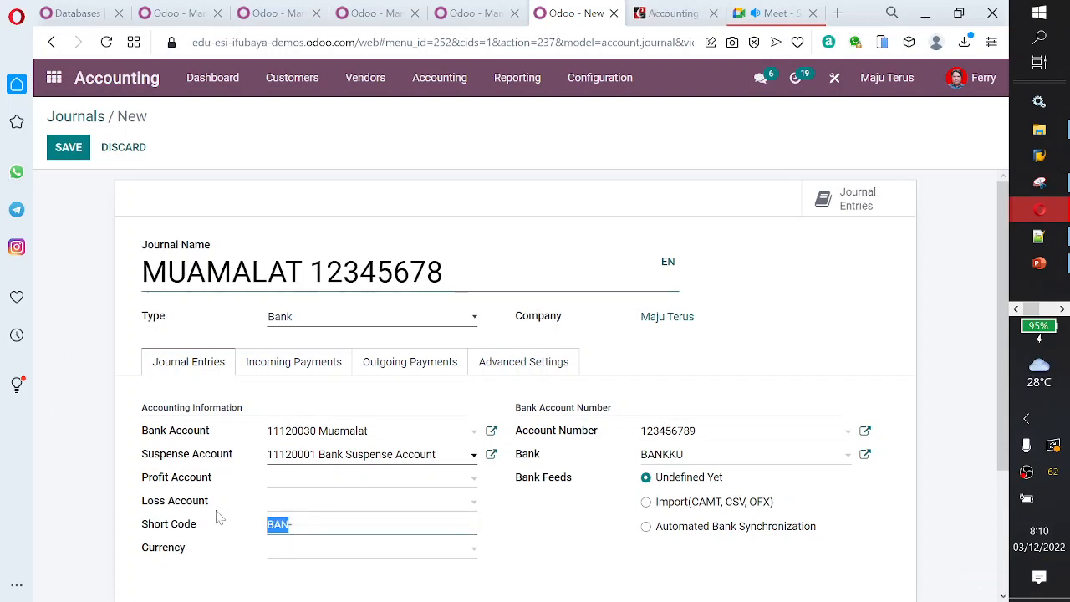
{"action": "type", "text": "MUA"}
- Create a bank named MUAMALAT and assign it to the journal in place of BANKKU
{"action": "left_click", "coordinate": [790, 453]}
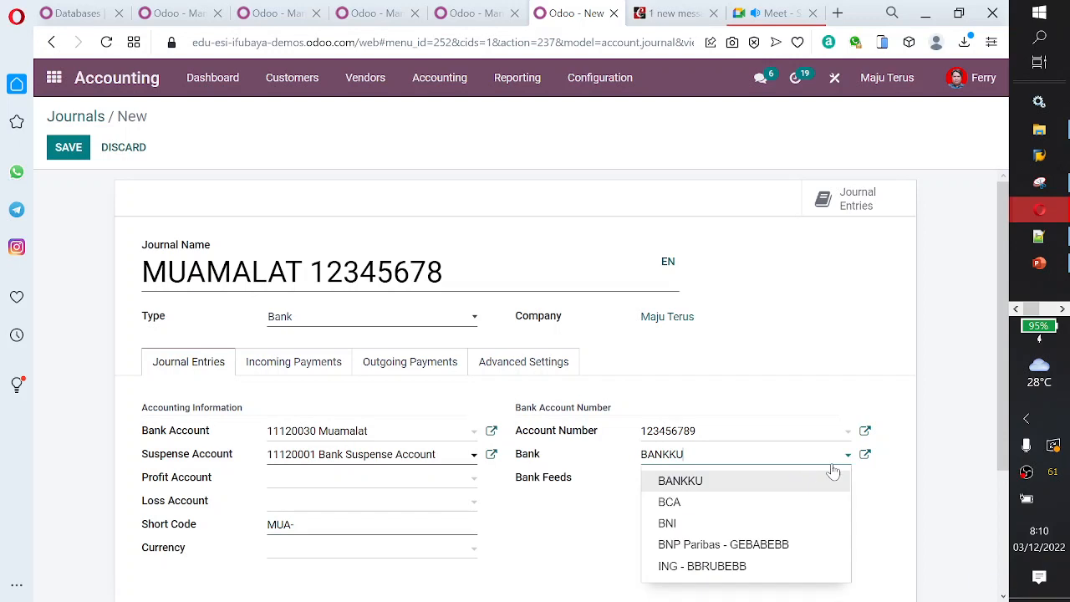
{"action": "double_click", "coordinate": [746, 457]}
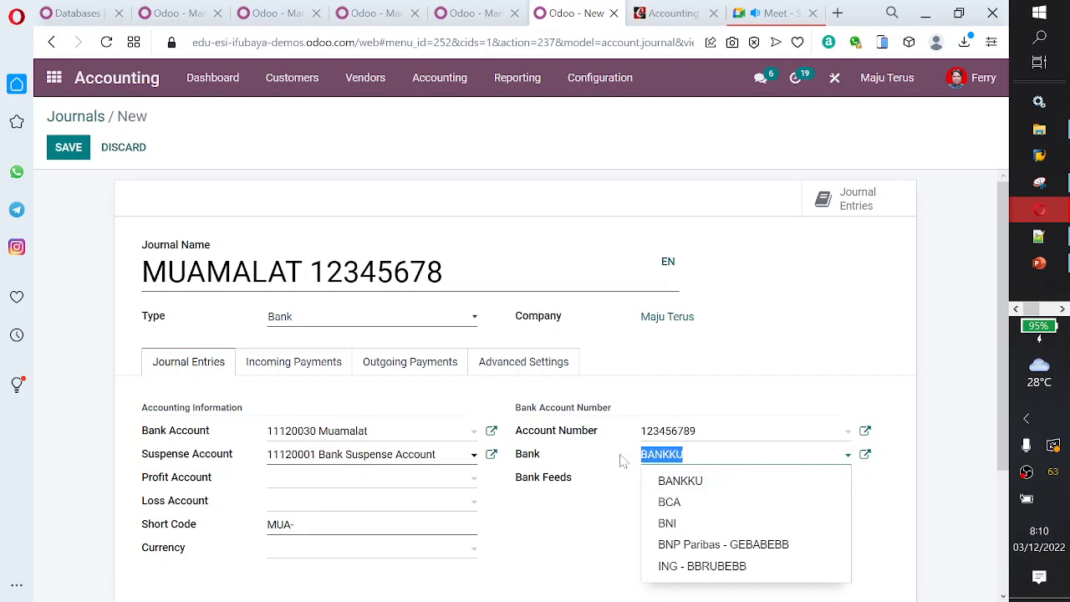
{"action": "type", "text": "MUAMA"}
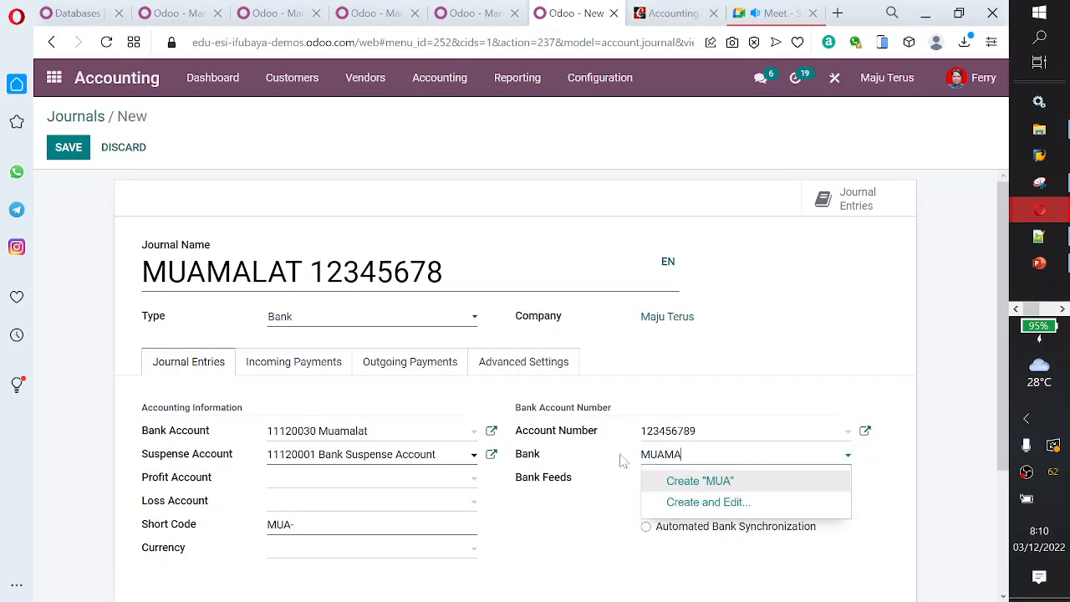
{"action": "type", "text": "LAR"}
{"action": "type", "text": "T"}
{"action": "left_click", "coordinate": [722, 481]}
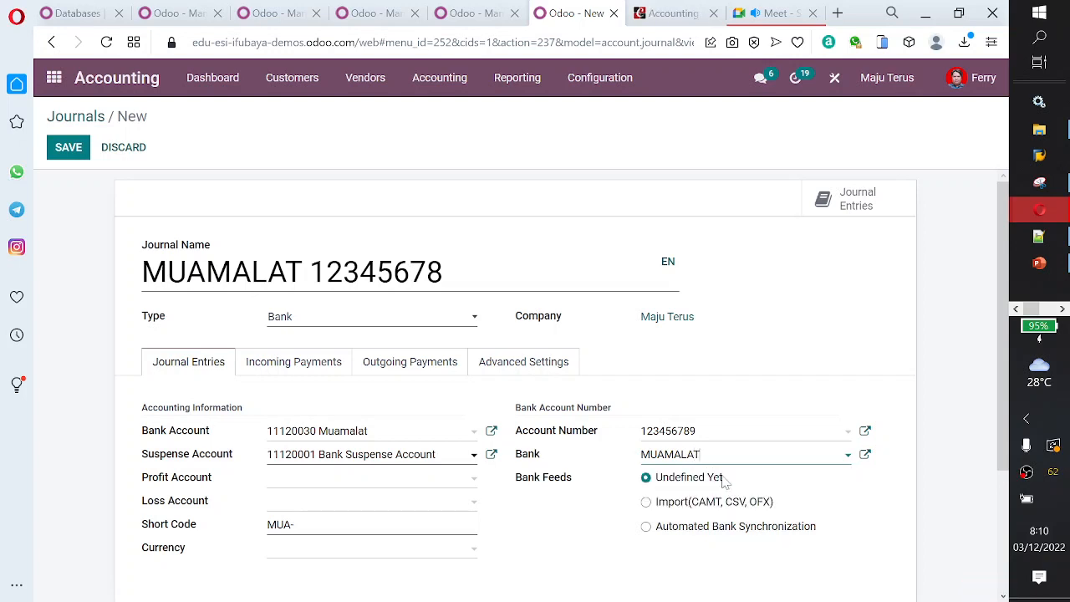
- Examine which payment methods can be added for incoming payments, discard the blank line, and view the outgoing payment methods
{"action": "left_click", "coordinate": [317, 364]}
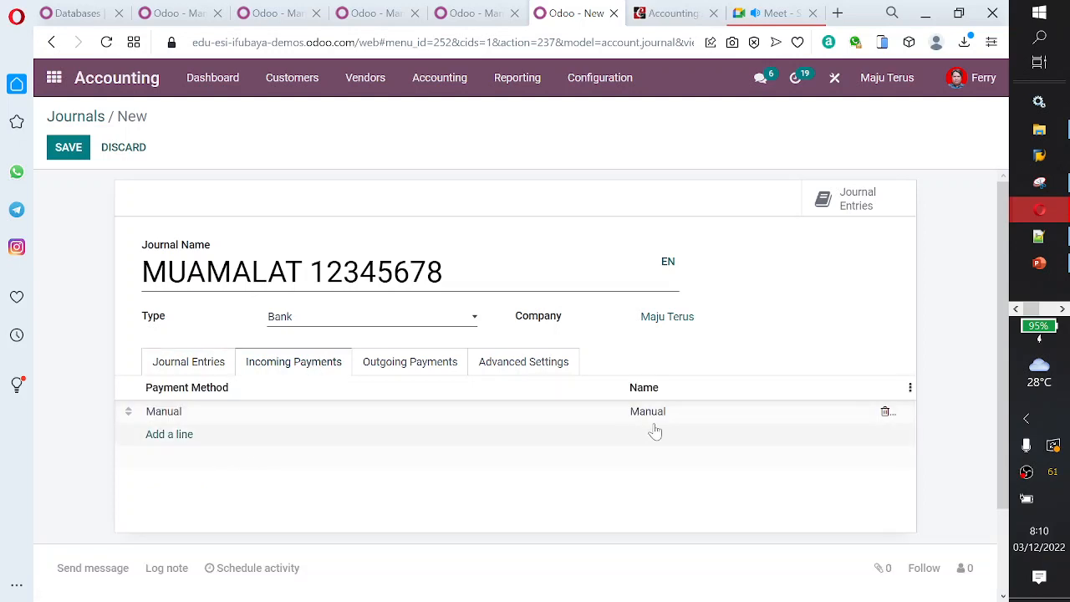
{"action": "mouse_move", "coordinate": [504, 399]}
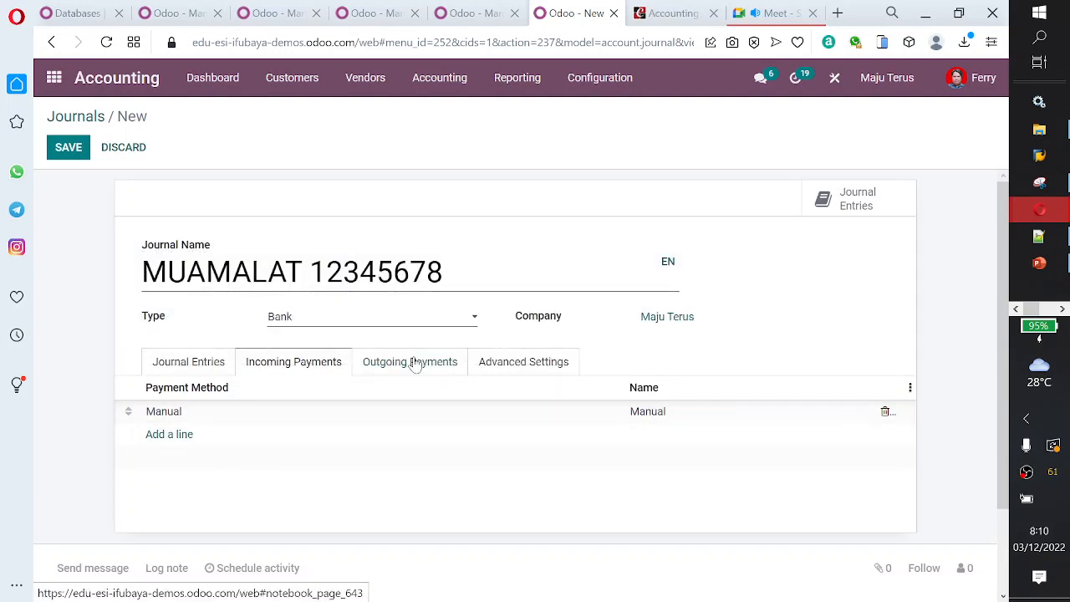
{"action": "left_click", "coordinate": [189, 436]}
{"action": "left_click", "coordinate": [614, 436]}
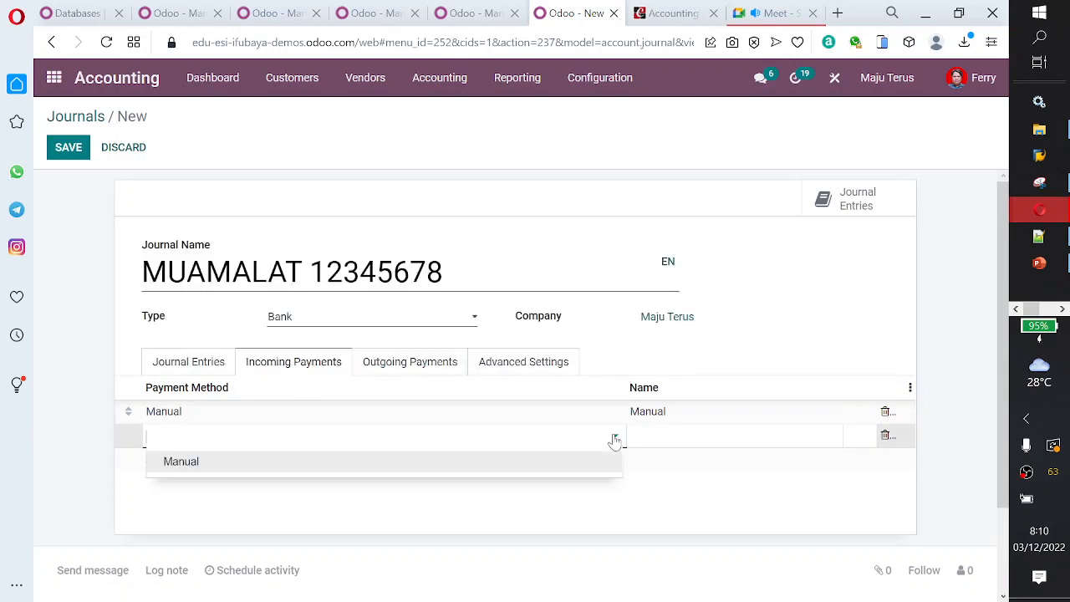
{"action": "left_click", "coordinate": [254, 505]}
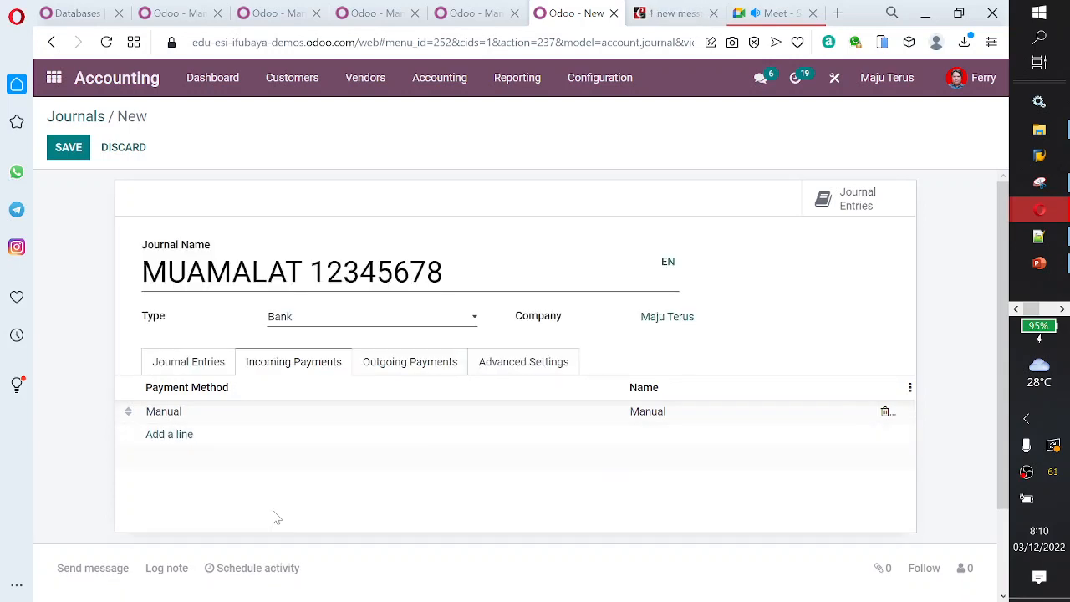
{"action": "left_click", "coordinate": [313, 418]}
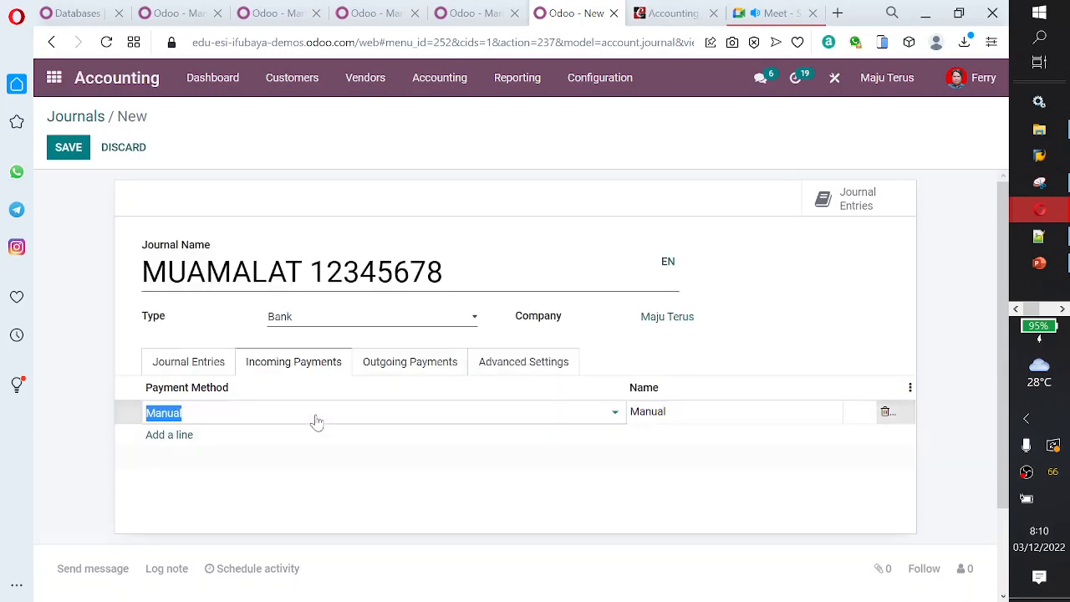
{"action": "left_click", "coordinate": [411, 366]}
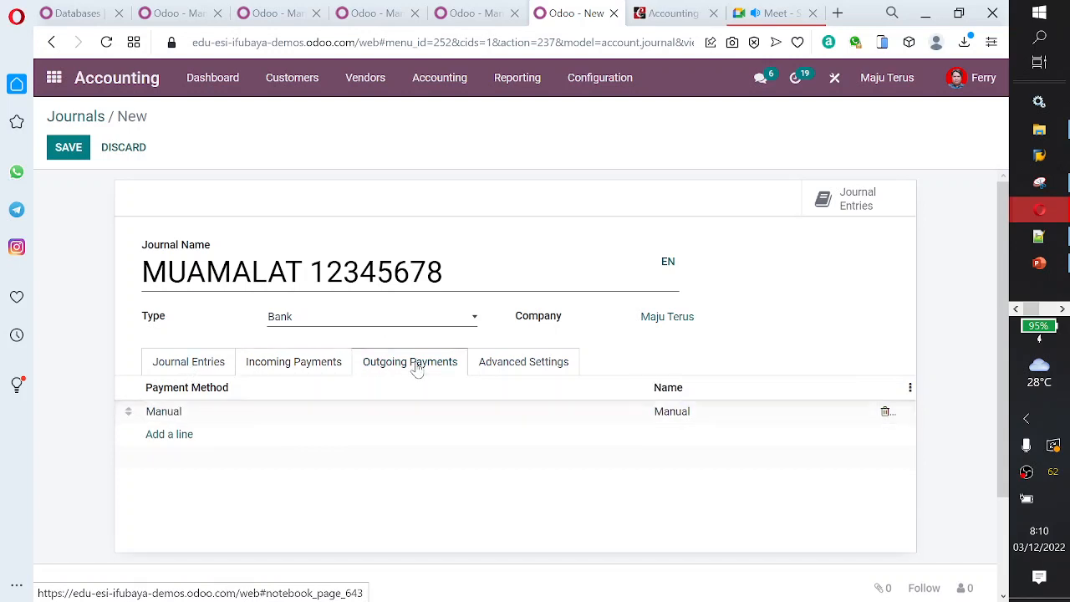
- Examine the allowed account types in the journal's advanced control-access settings without choosing any, and review its journal entries settings
{"action": "left_click", "coordinate": [528, 363]}
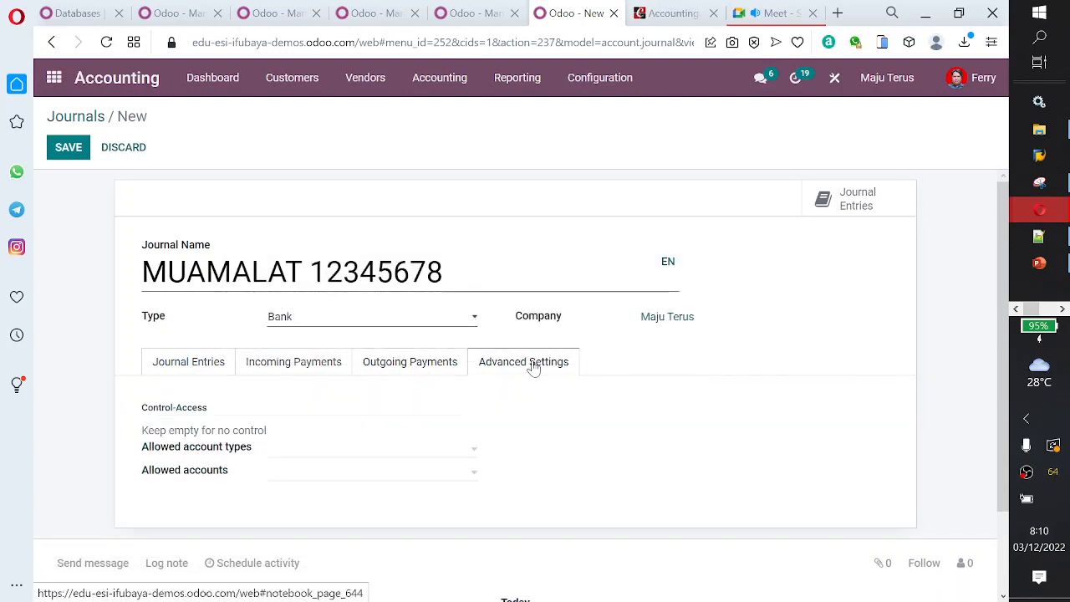
{"action": "left_click", "coordinate": [419, 458]}
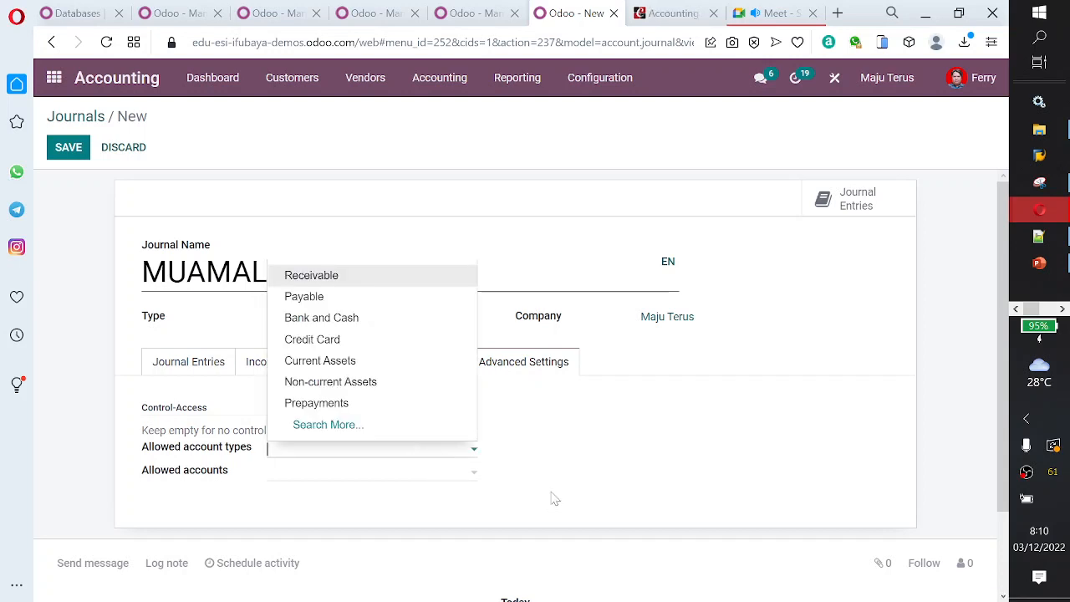
{"action": "left_click", "coordinate": [520, 491]}
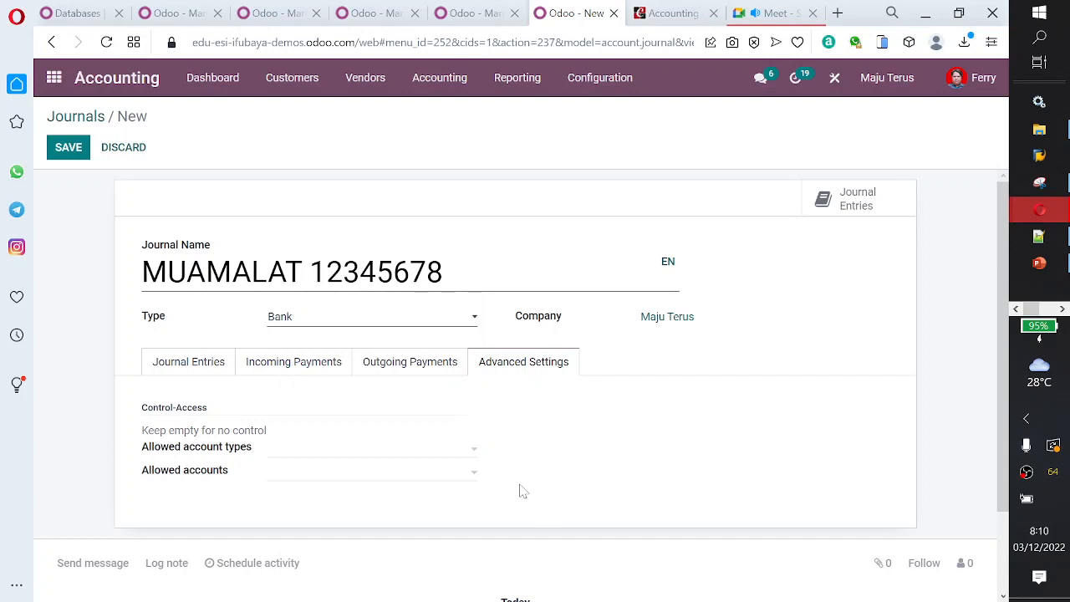
{"action": "left_click", "coordinate": [444, 452]}
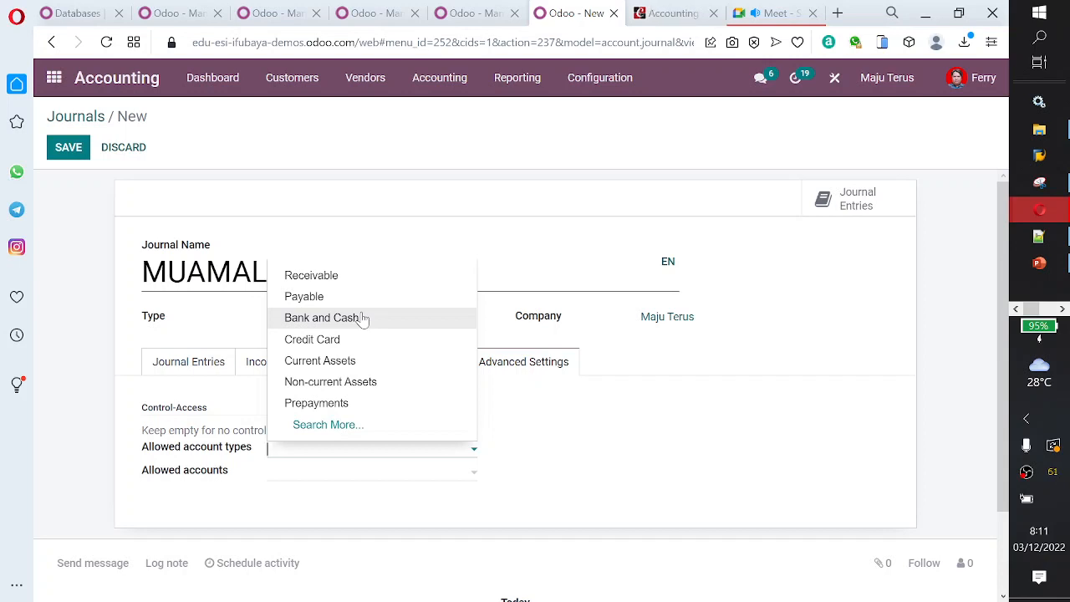
{"action": "left_click", "coordinate": [607, 451]}
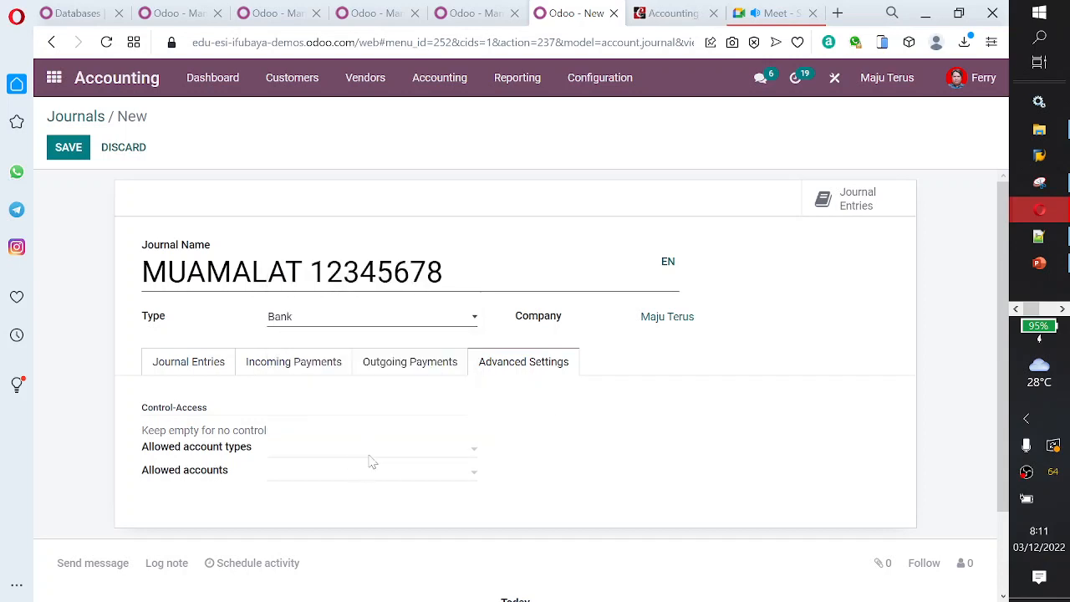
{"action": "left_click", "coordinate": [168, 371]}
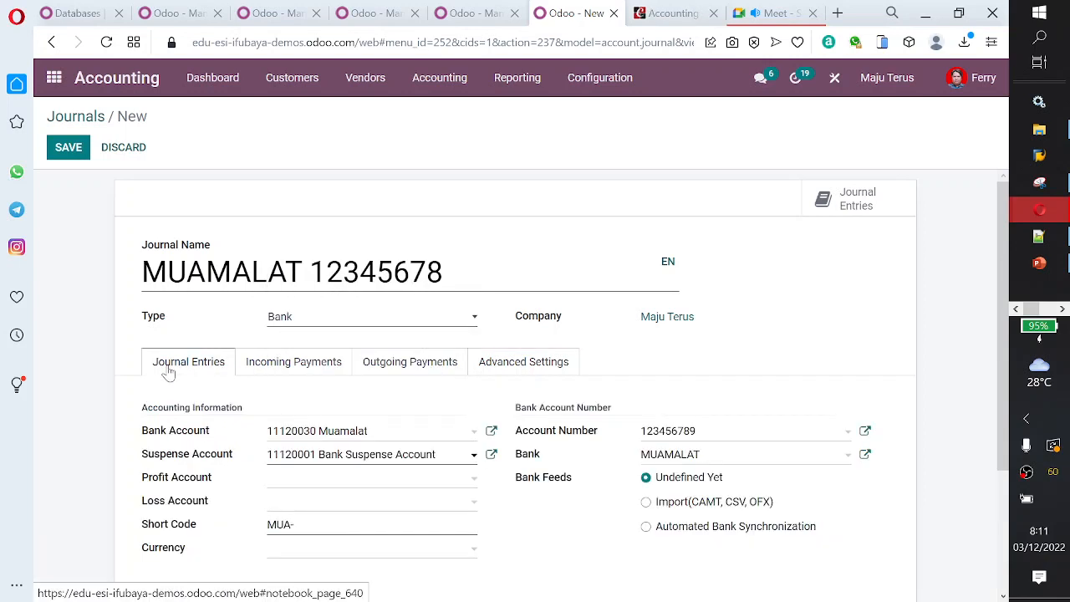
- Show the Outstanding Receipts accounts column for incoming payments and open the account choices for the Manual payment method
{"action": "left_click", "coordinate": [307, 369]}
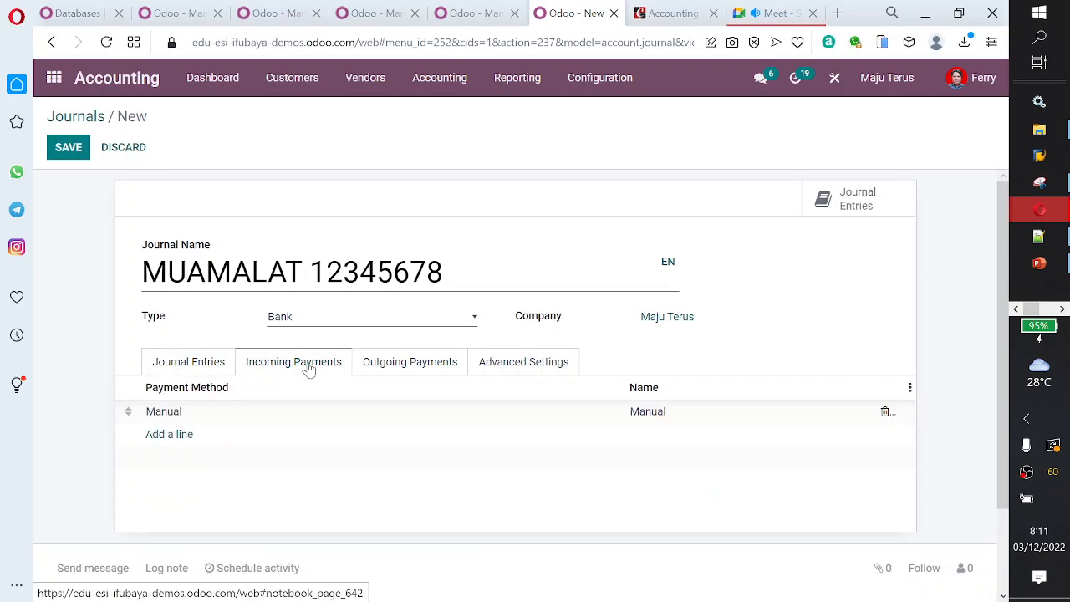
{"action": "left_click", "coordinate": [910, 388]}
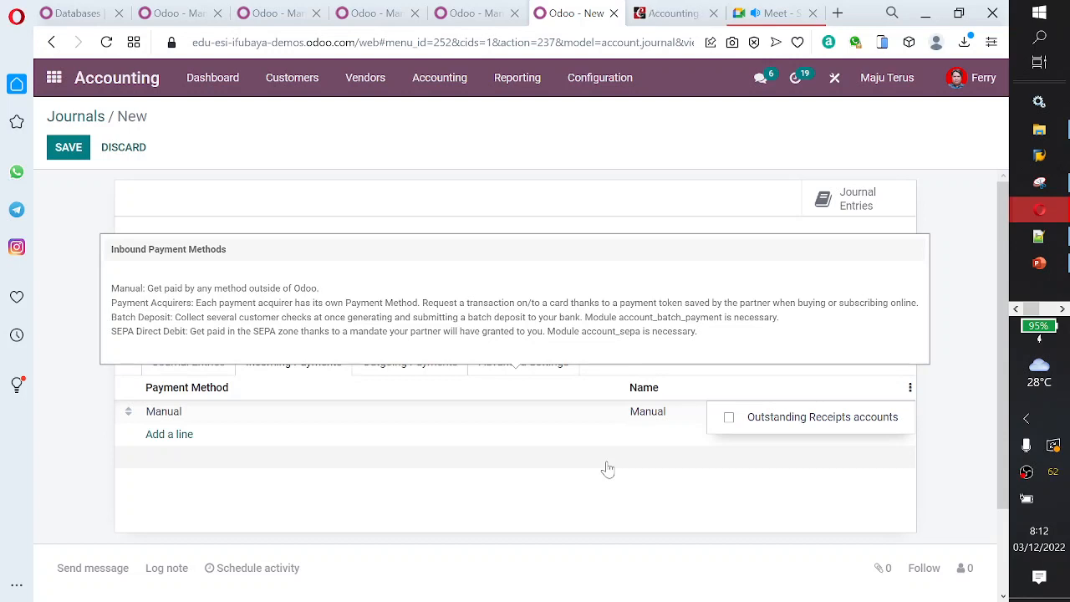
{"action": "left_click", "coordinate": [727, 417]}
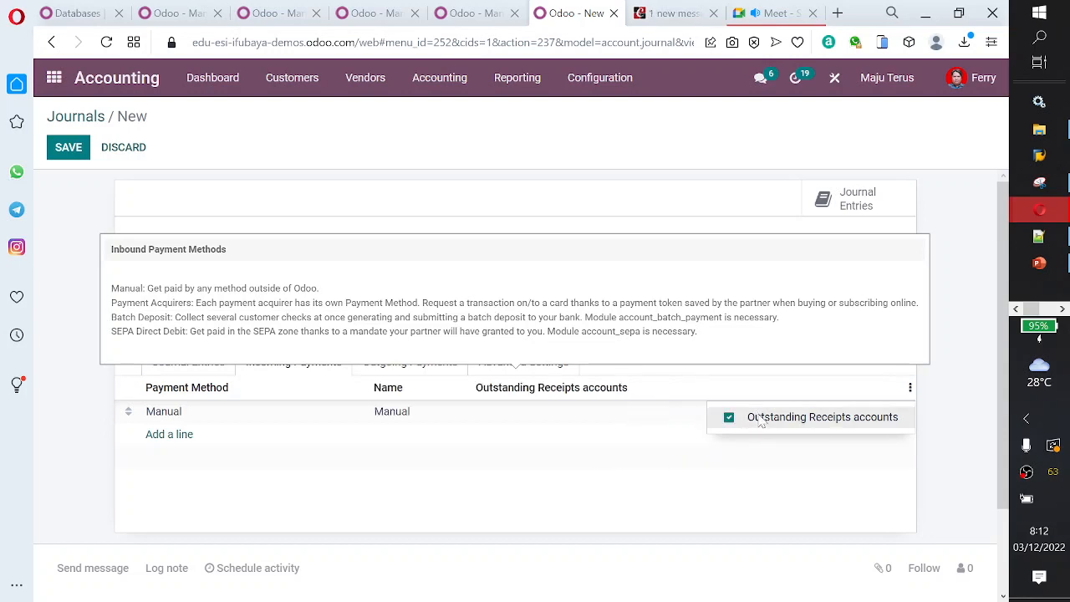
{"action": "left_click", "coordinate": [607, 422]}
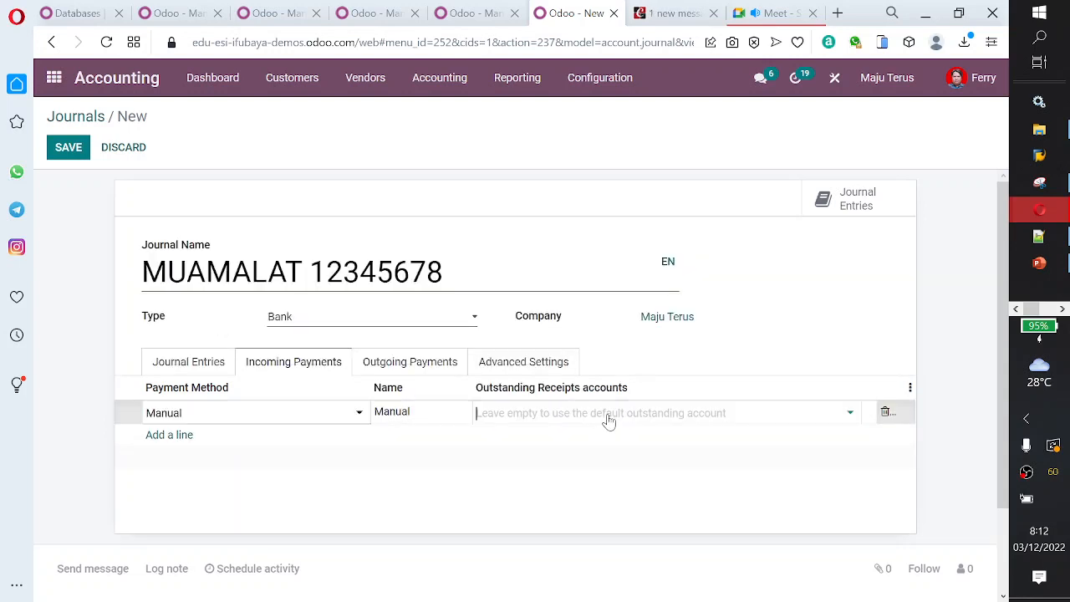
{"action": "left_click", "coordinate": [851, 415]}
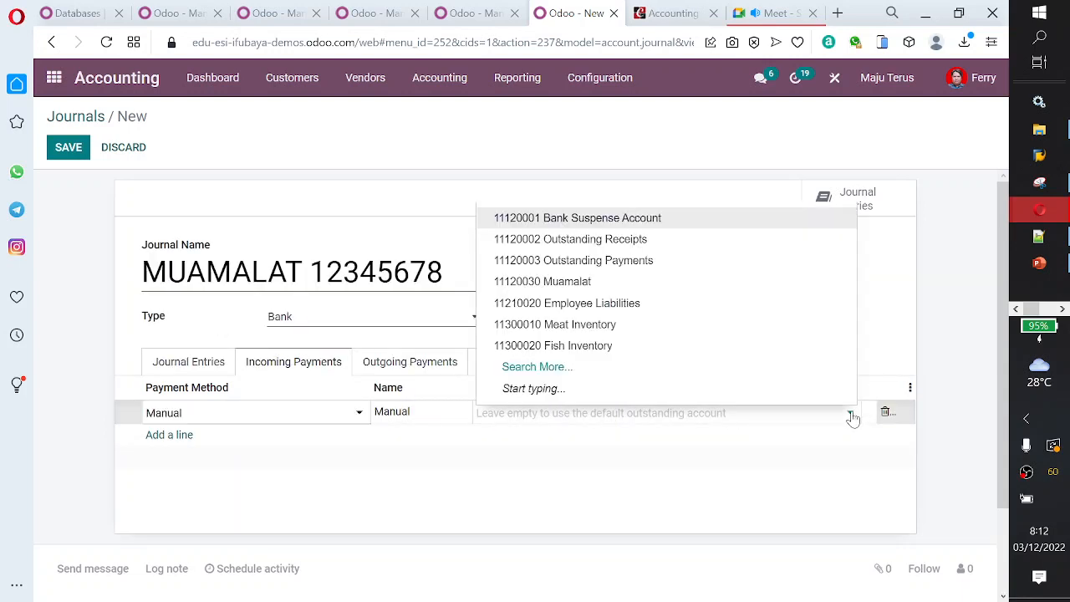
- Set Bank Suspense Account as the outstanding account for the Manual incoming and outgoing payment methods, and save the bank journal
{"action": "left_click", "coordinate": [631, 221]}
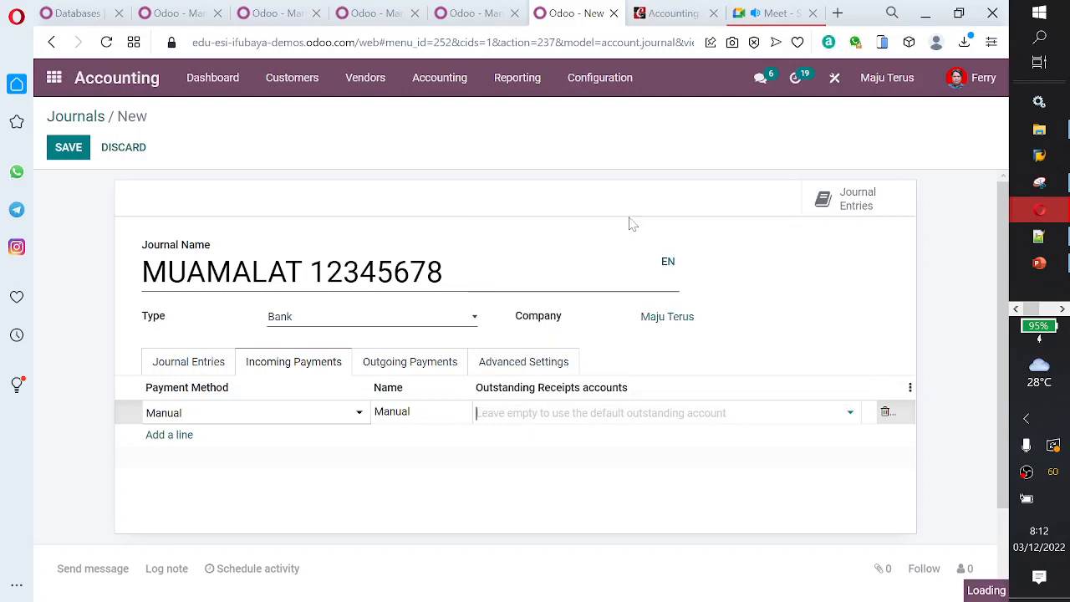
{"action": "left_click", "coordinate": [428, 366]}
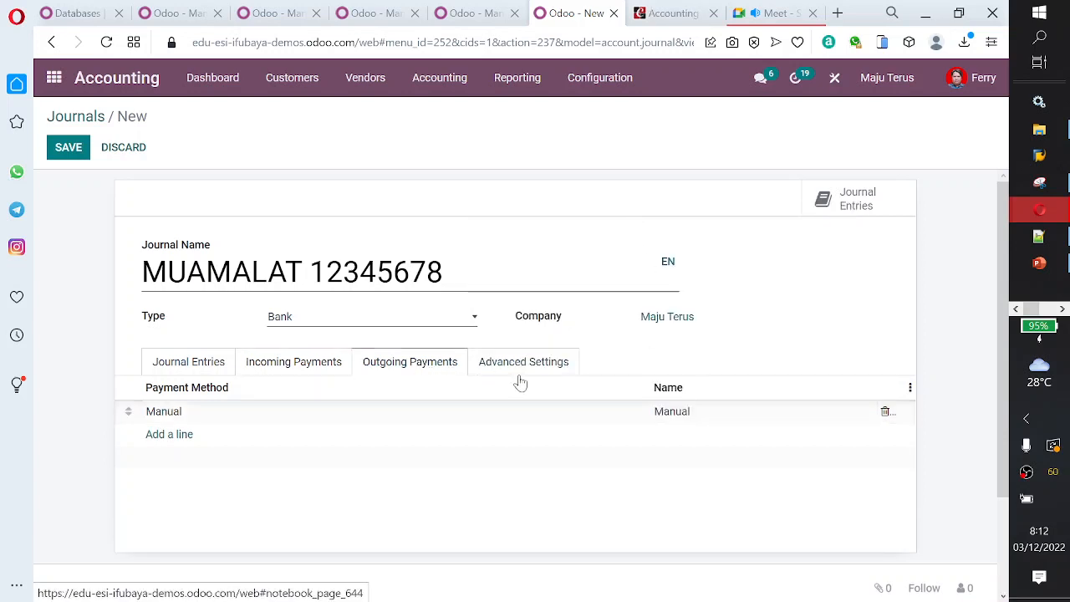
{"action": "left_click", "coordinate": [909, 391]}
{"action": "left_click", "coordinate": [870, 421]}
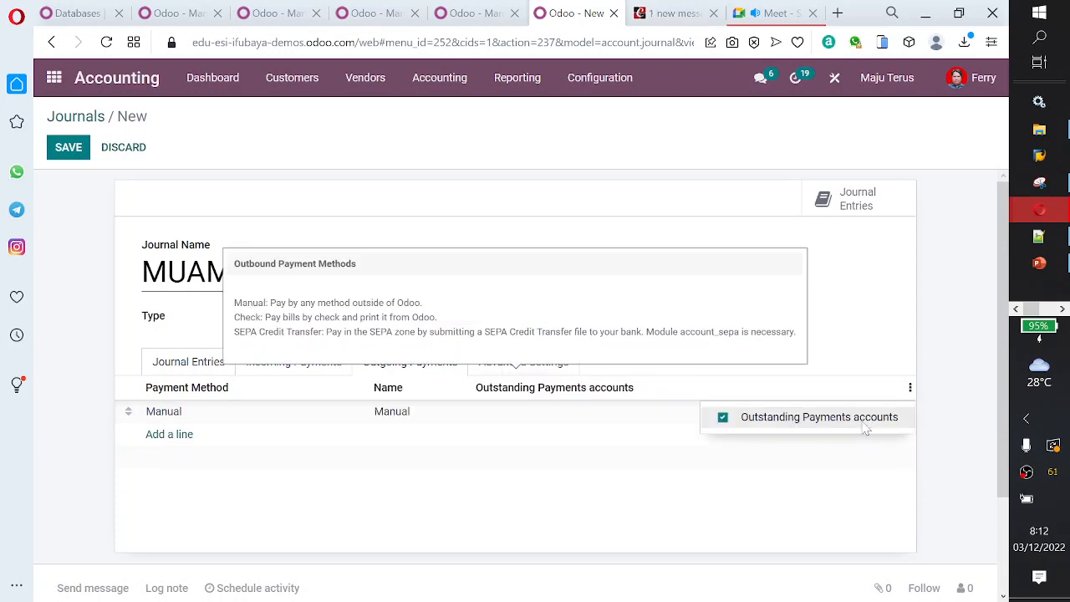
{"action": "left_click", "coordinate": [635, 425]}
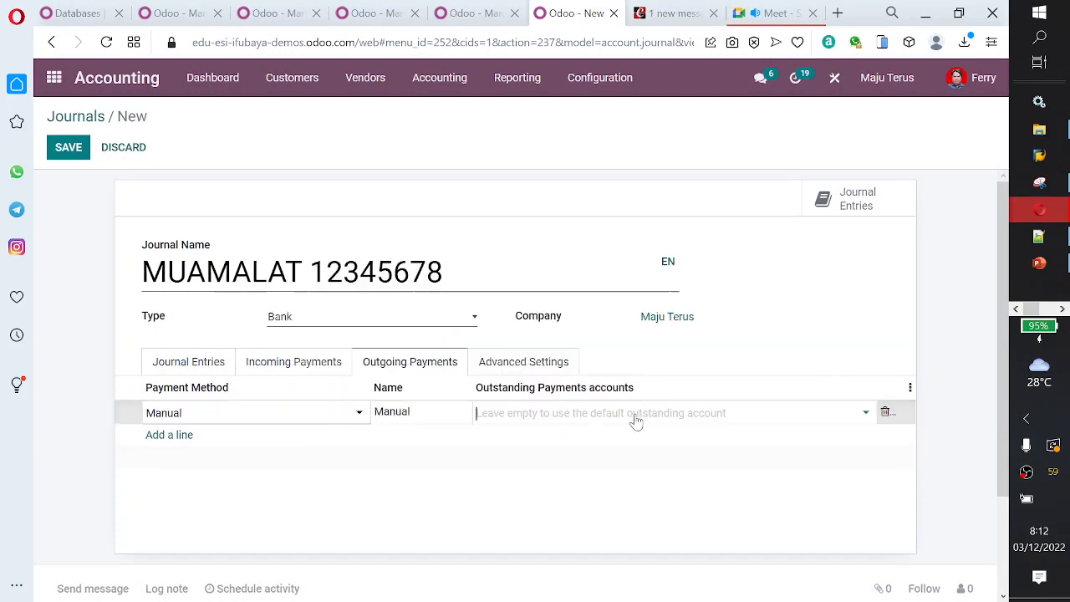
{"action": "left_click", "coordinate": [862, 413]}
{"action": "left_click", "coordinate": [648, 222]}
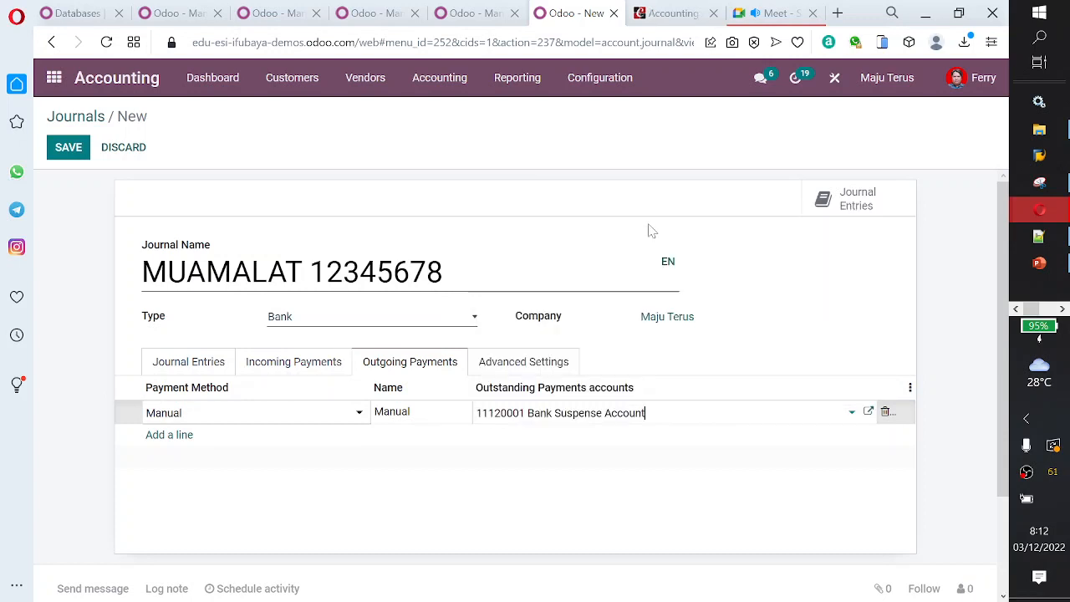
{"action": "left_click", "coordinate": [529, 361]}
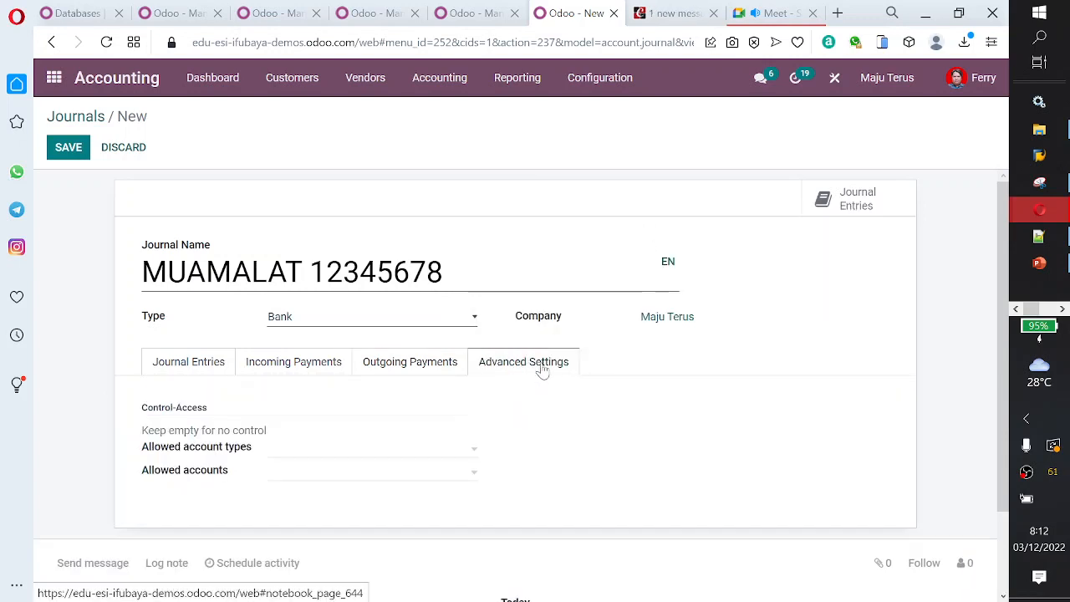
{"action": "left_click", "coordinate": [70, 150]}
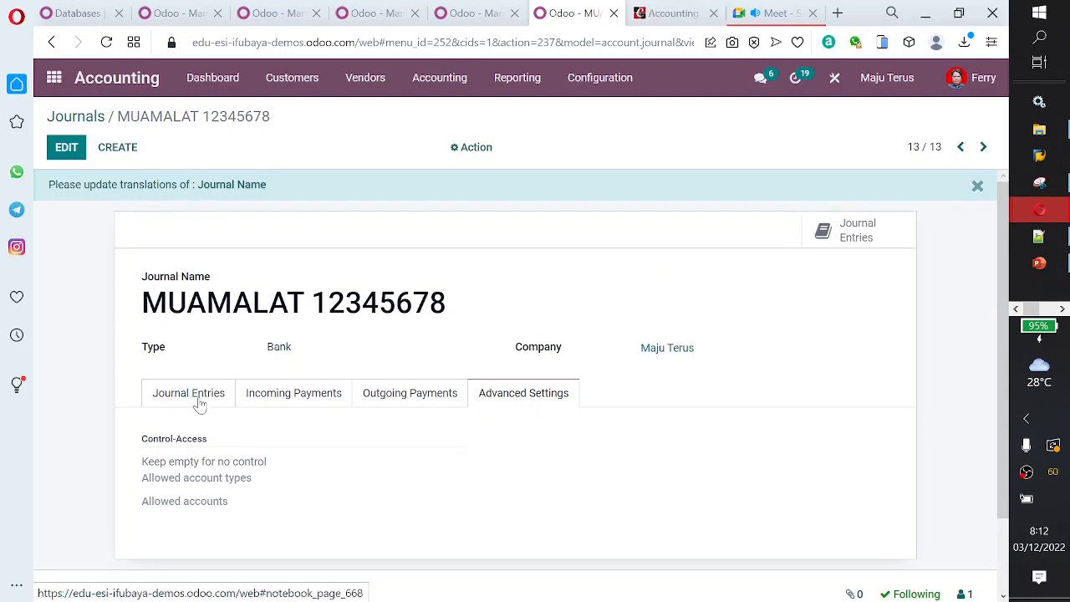
- Create a new customer payment and set its journal to the MUAMALAT bank journal
{"action": "left_click", "coordinate": [441, 80]}
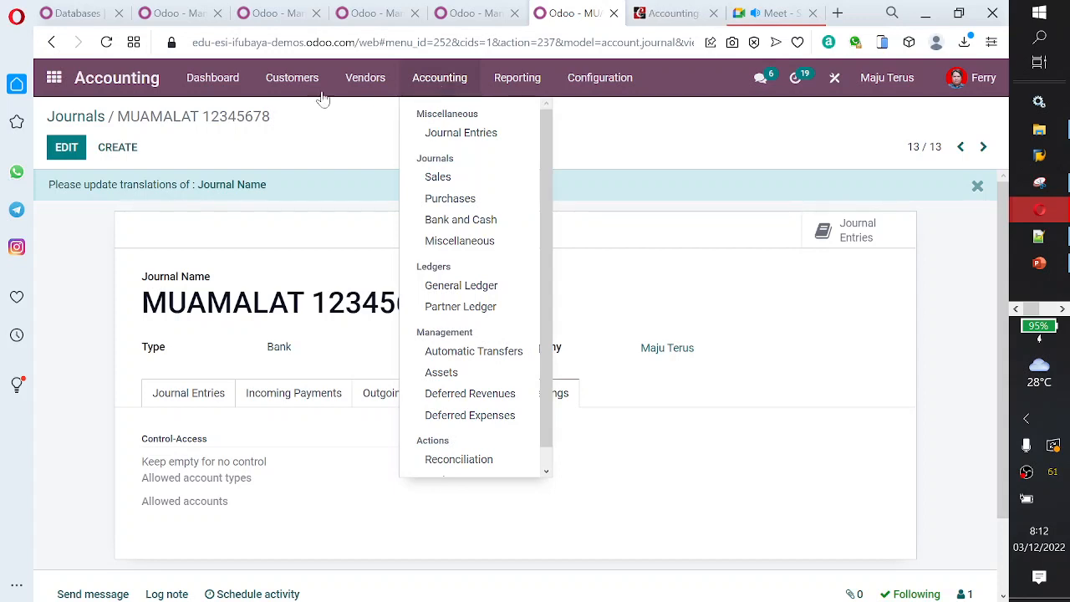
{"action": "mouse_move", "coordinate": [348, 79]}
{"action": "mouse_move", "coordinate": [289, 88]}
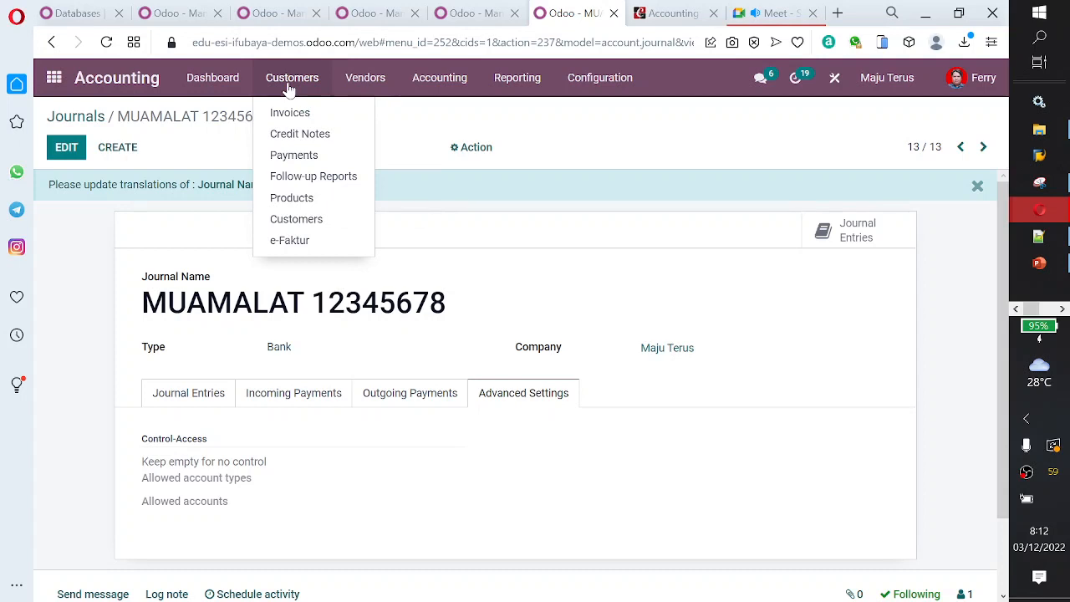
{"action": "left_click", "coordinate": [307, 157]}
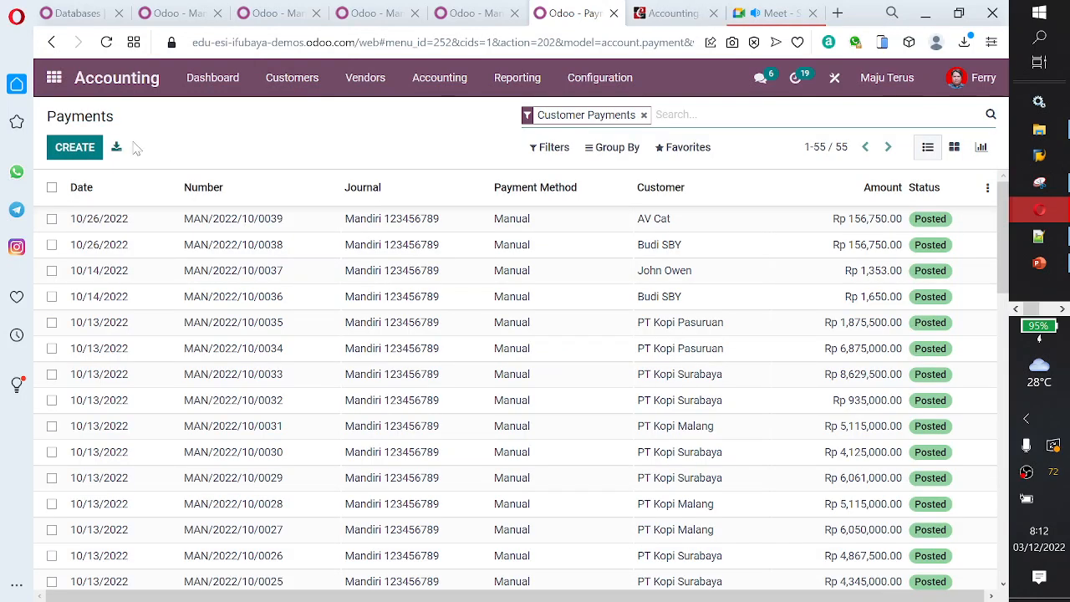
{"action": "left_click", "coordinate": [75, 147]}
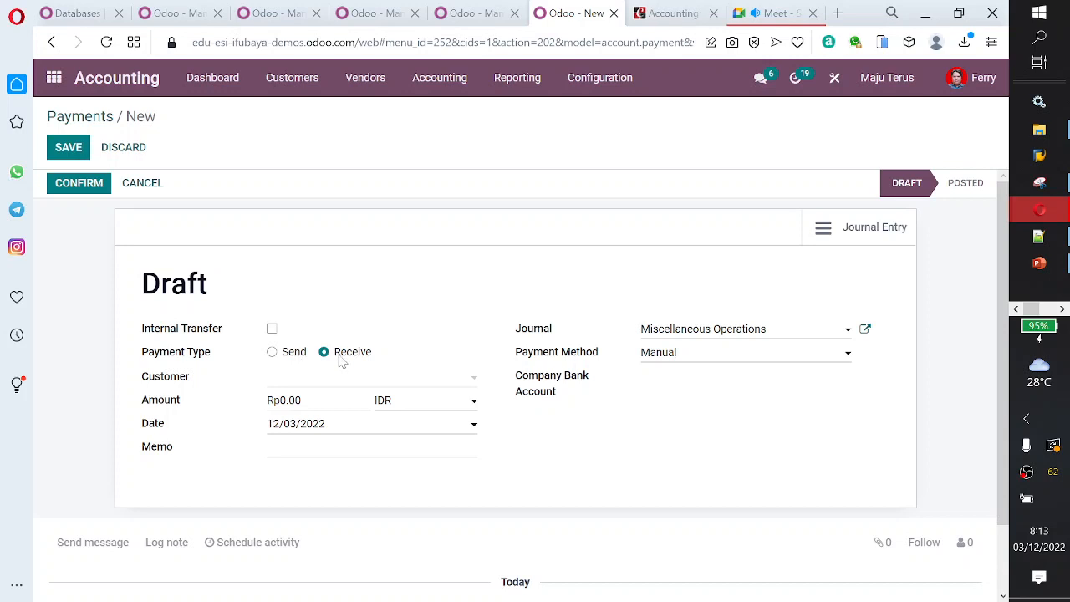
{"action": "left_click", "coordinate": [683, 331]}
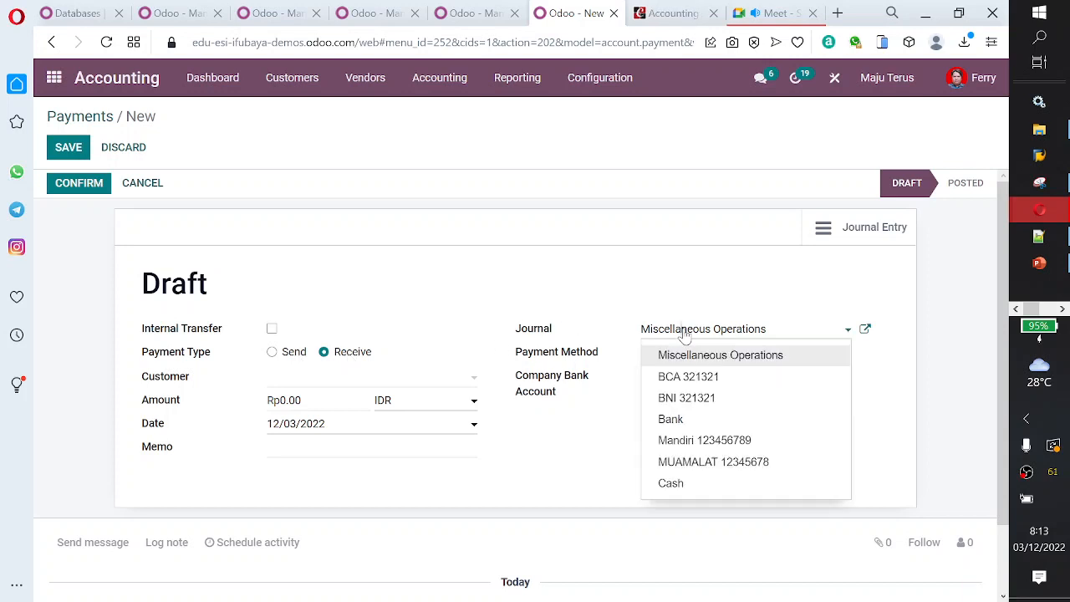
{"action": "left_click", "coordinate": [709, 462]}
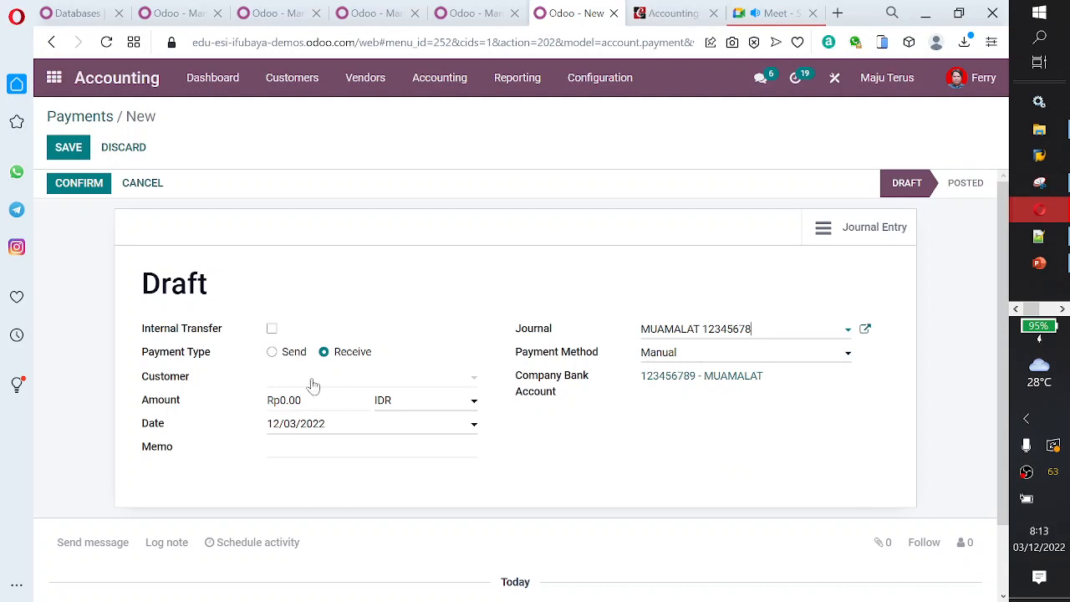
- Change the draft payment's type to Send and check the options for the customer bank account
{"action": "scroll", "coordinate": [447, 408], "scroll_direction": "down", "scroll_amount": 2}
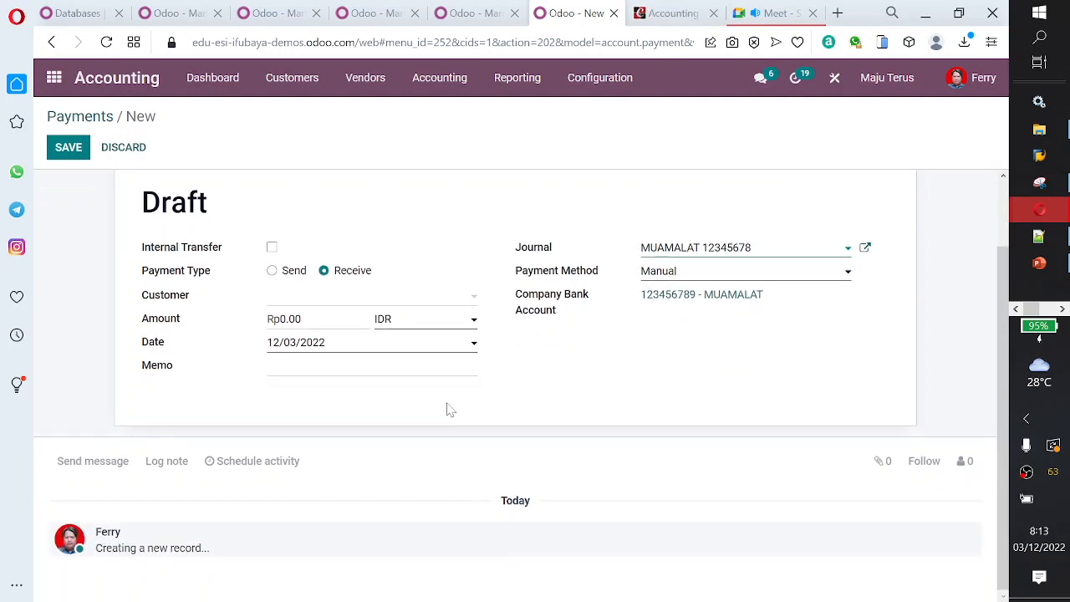
{"action": "left_click", "coordinate": [284, 318]}
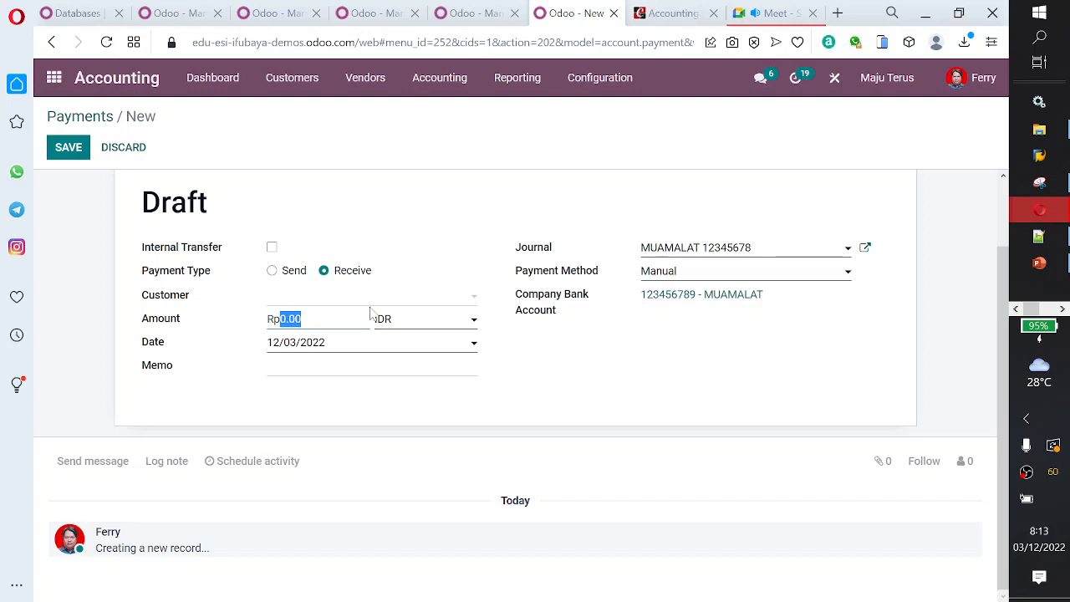
{"action": "left_click", "coordinate": [290, 271]}
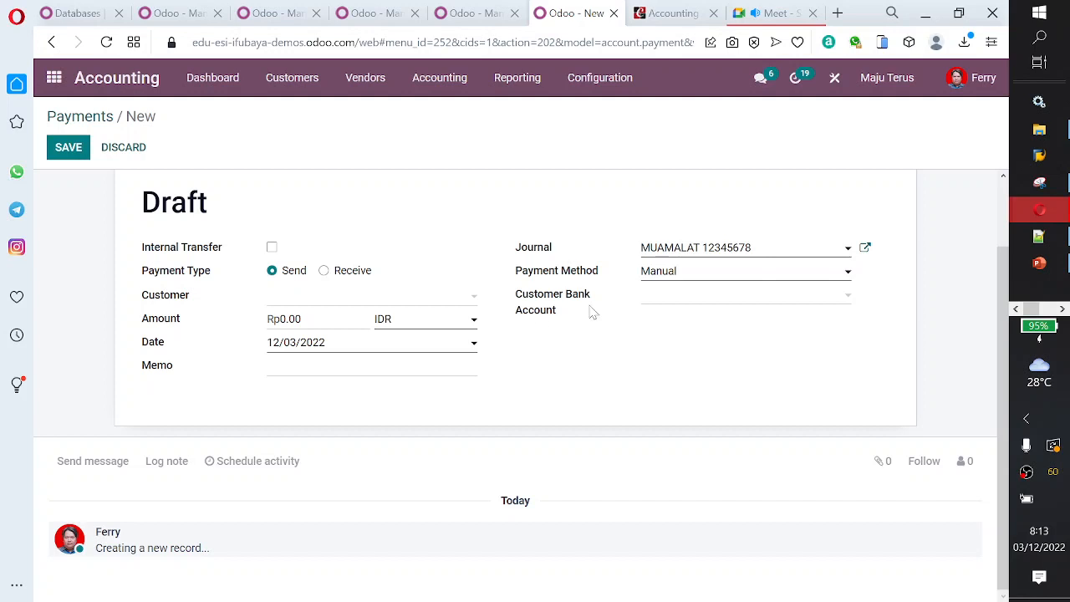
{"action": "left_click", "coordinate": [759, 300]}
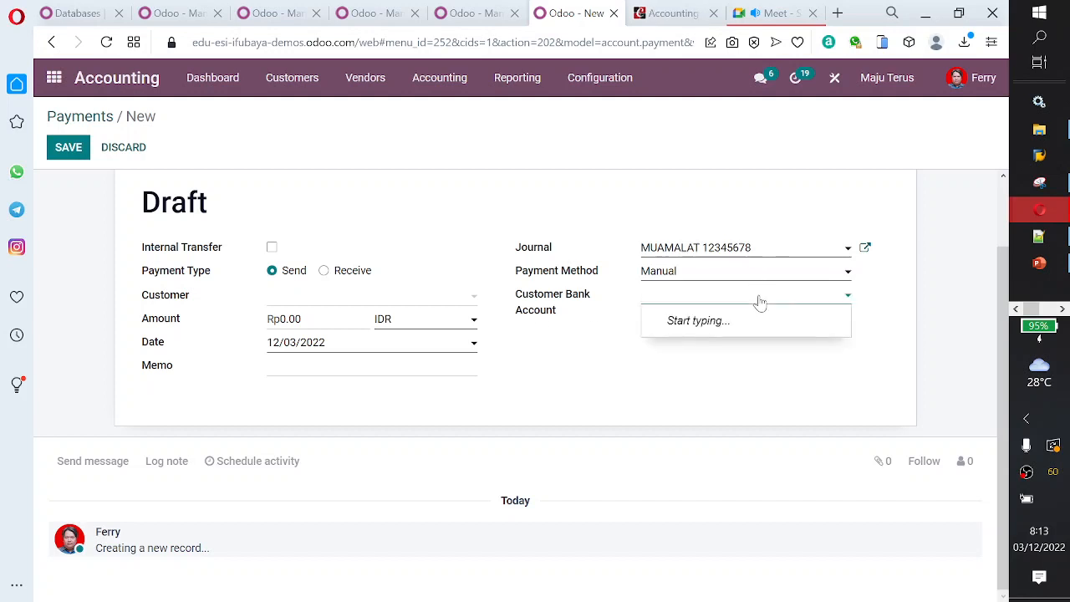
{"action": "left_click", "coordinate": [678, 306]}
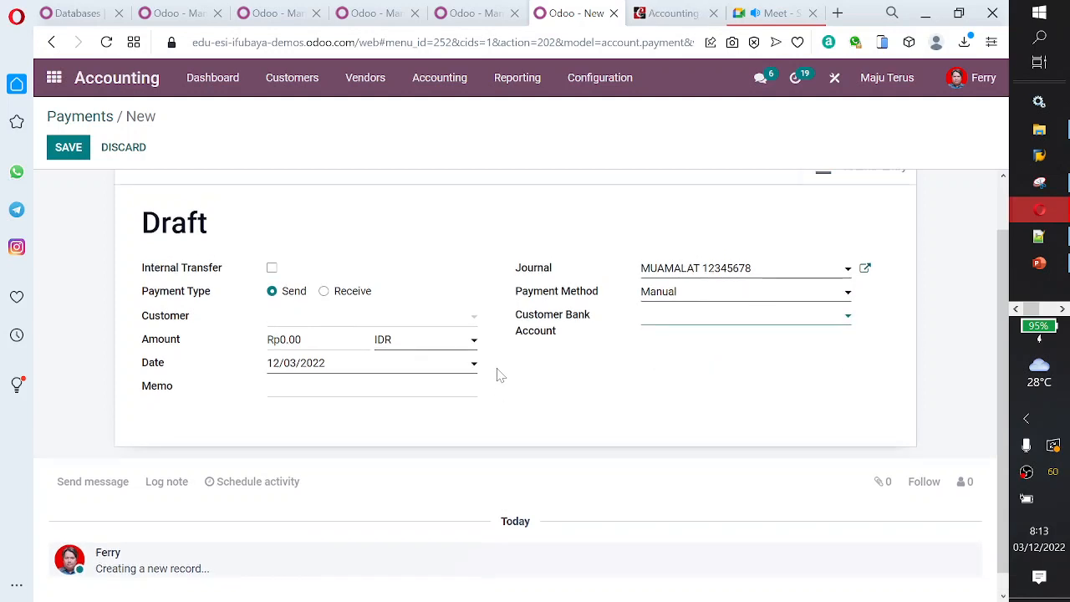
- View the Bank and Cash journal items and return to the customer payments list
{"action": "left_click", "coordinate": [446, 81]}
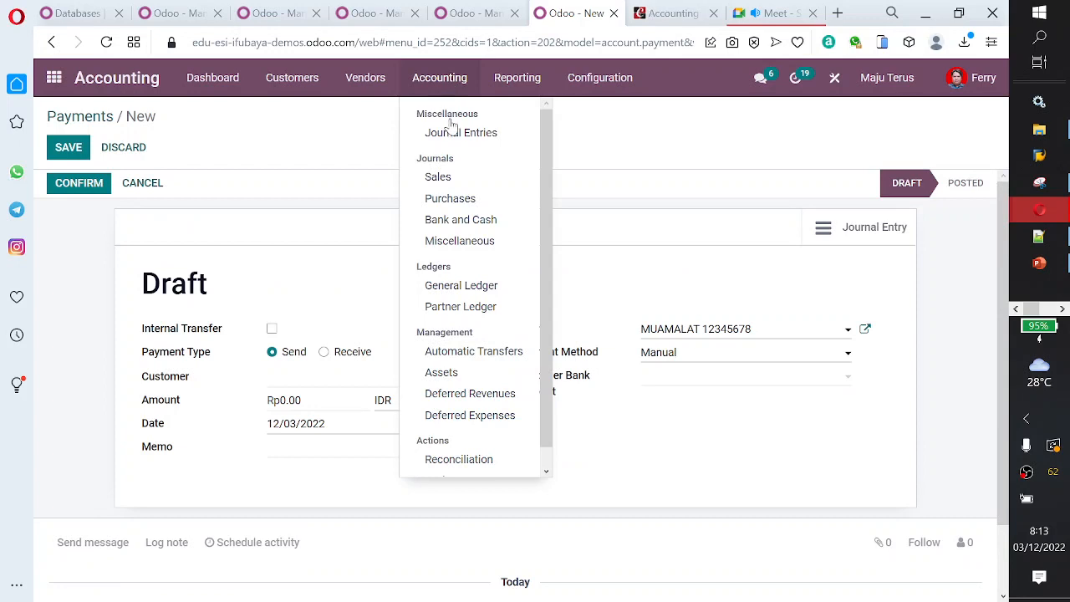
{"action": "left_click", "coordinate": [467, 224]}
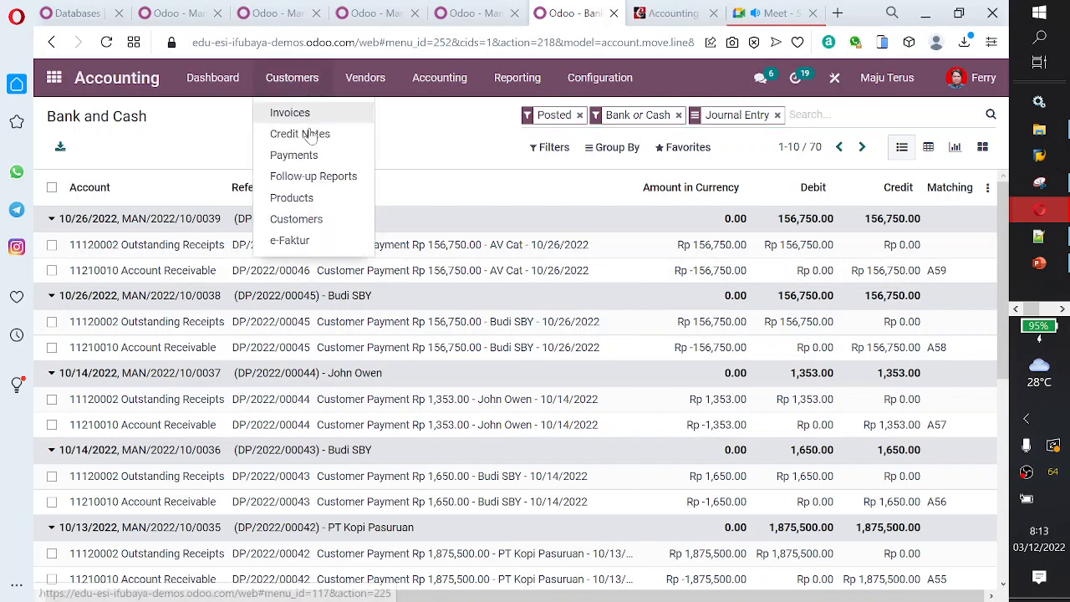
{"action": "left_click", "coordinate": [310, 157]}
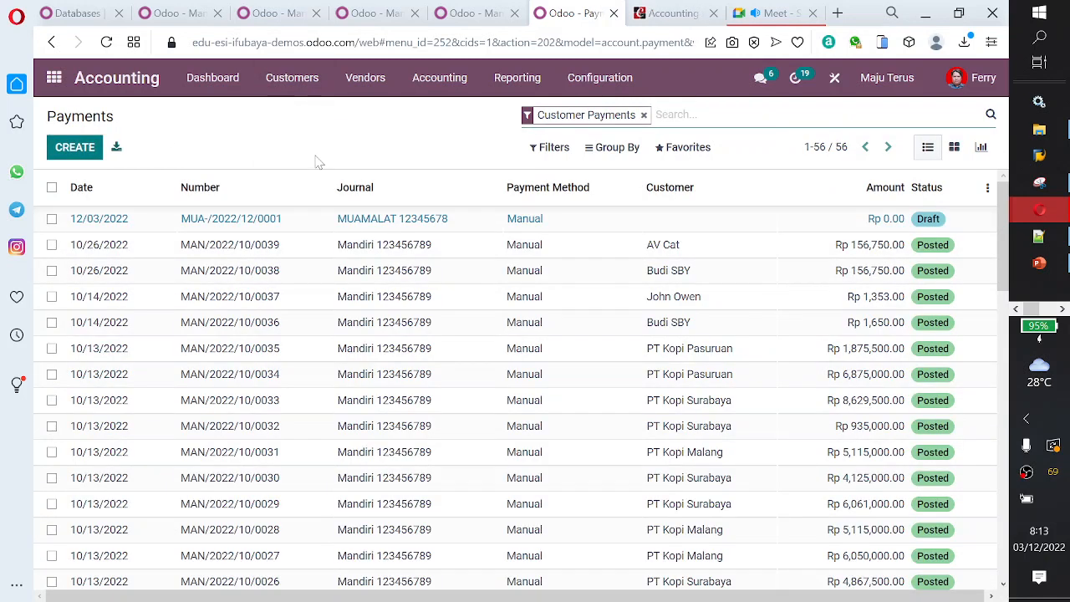
{"action": "left_click", "coordinate": [431, 82]}
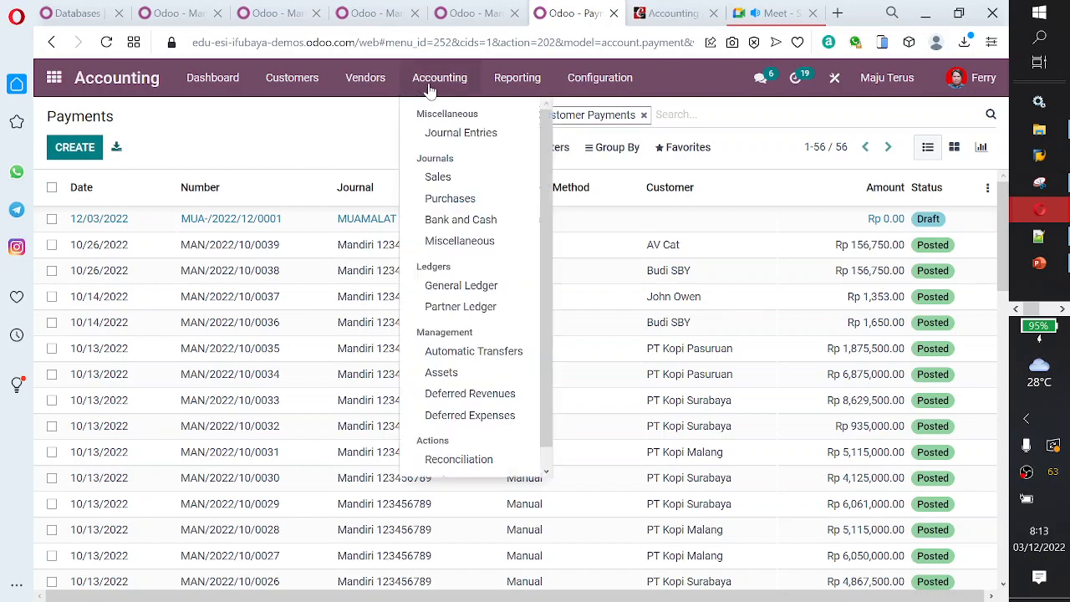
{"action": "left_click", "coordinate": [289, 125]}
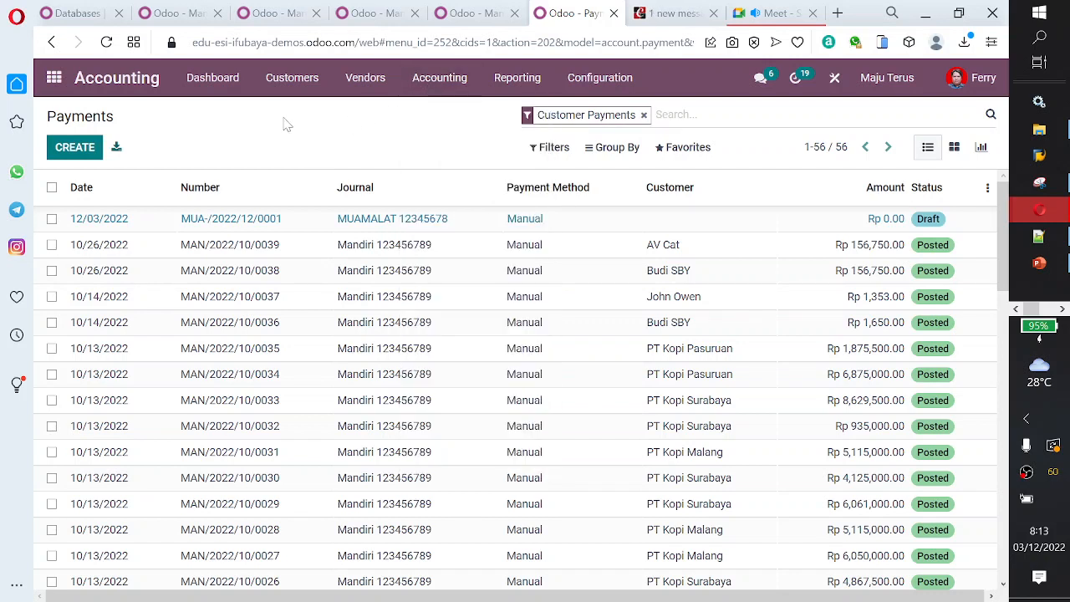
- Create another customer payment with the MUAMALAT bank journal and the payment type Receive
{"action": "left_click", "coordinate": [76, 150]}
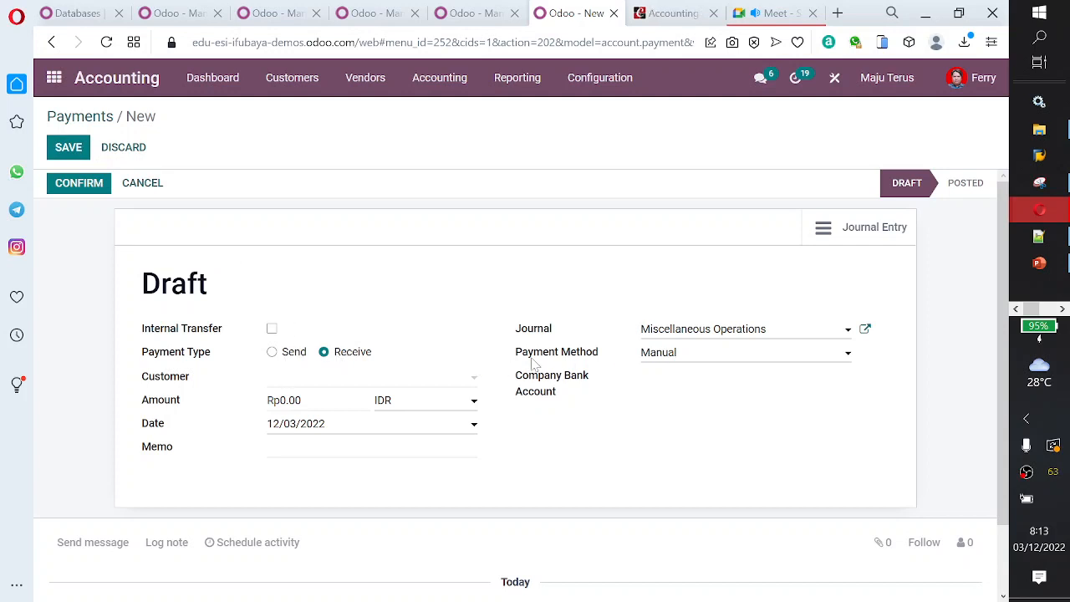
{"action": "left_click", "coordinate": [775, 333]}
{"action": "left_click", "coordinate": [304, 353]}
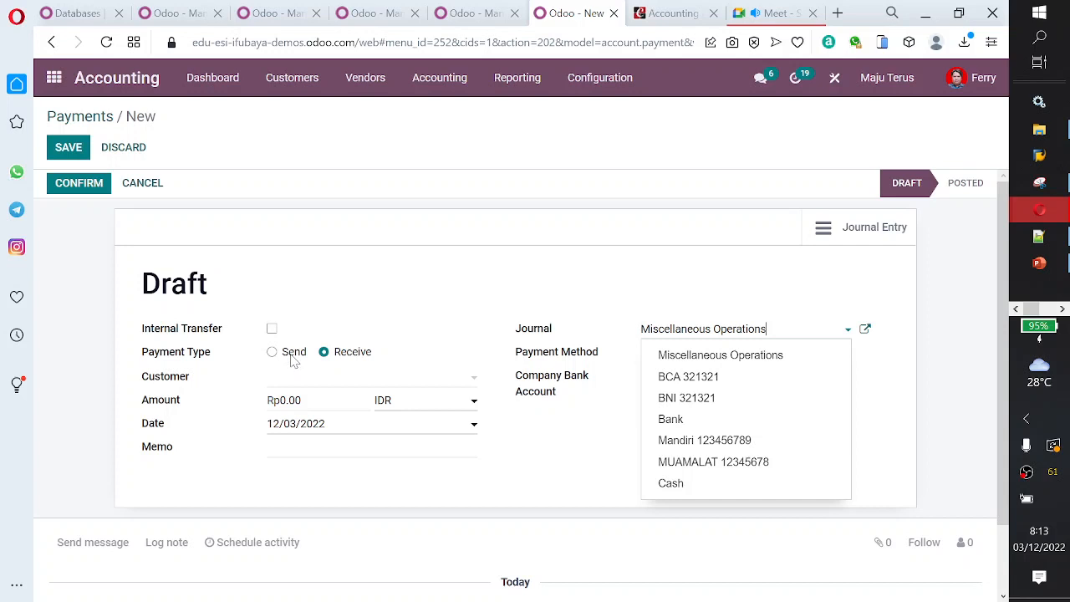
{"action": "left_click", "coordinate": [776, 337]}
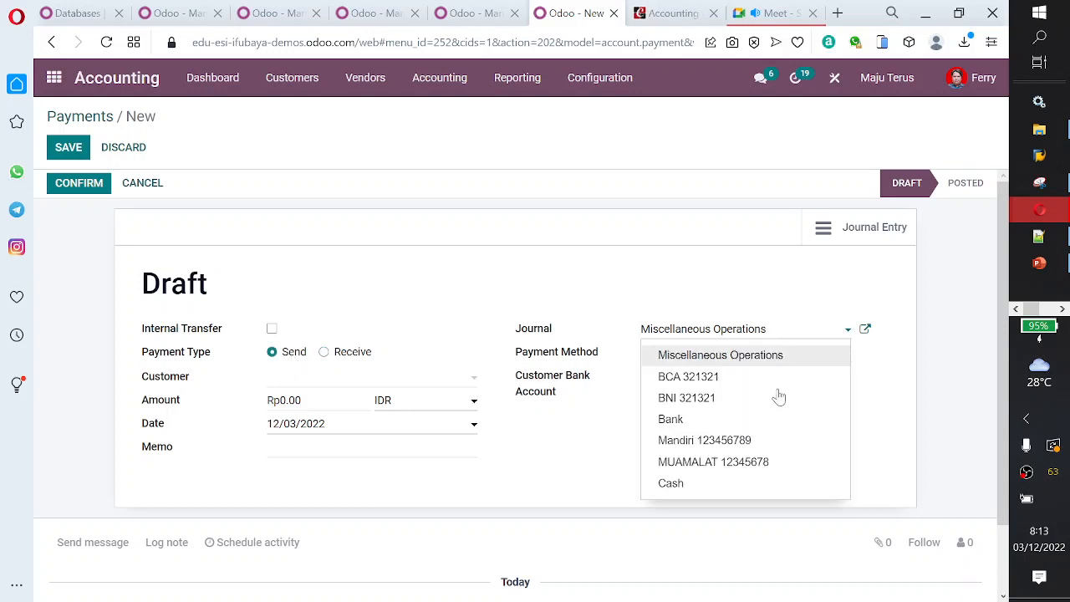
{"action": "left_click", "coordinate": [767, 463]}
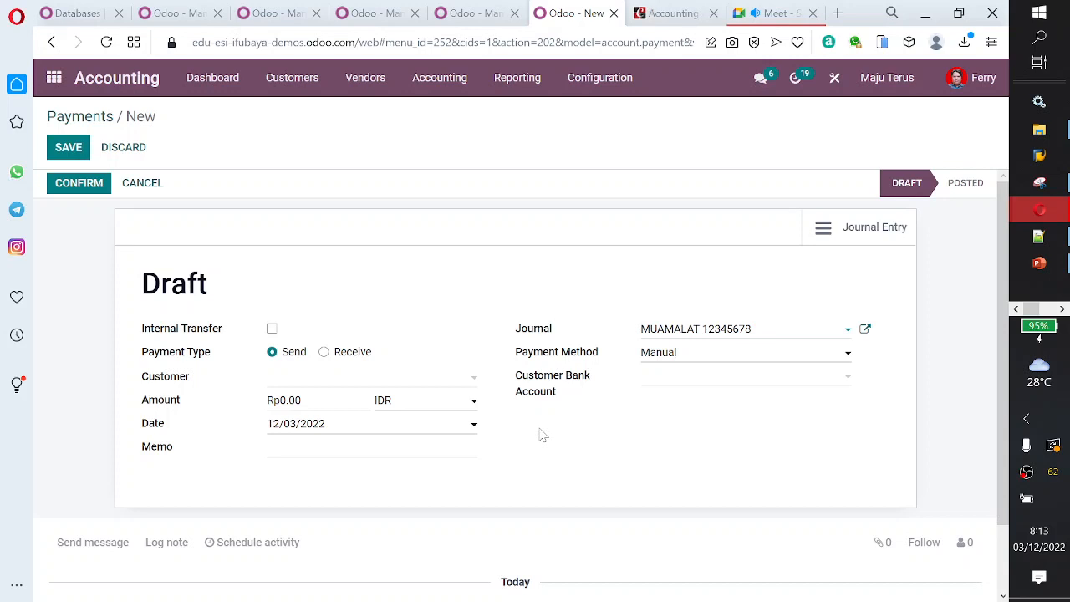
{"action": "left_click", "coordinate": [356, 355]}
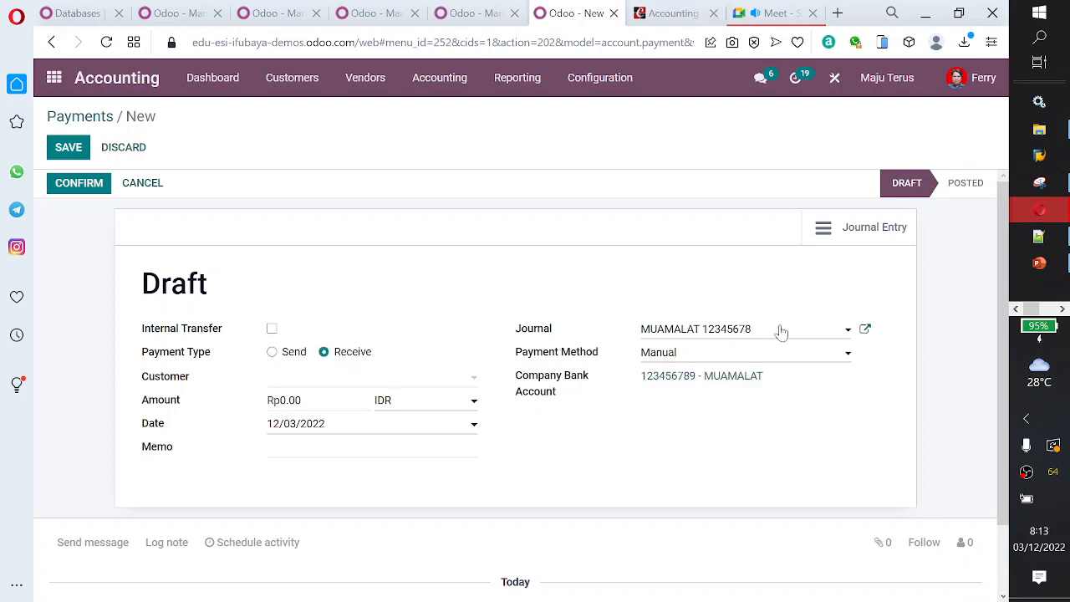
- Set the payment amount to Rp 1000000 with the memo "Saldo awal", and confirm the payment
{"action": "left_click", "coordinate": [203, 410]}
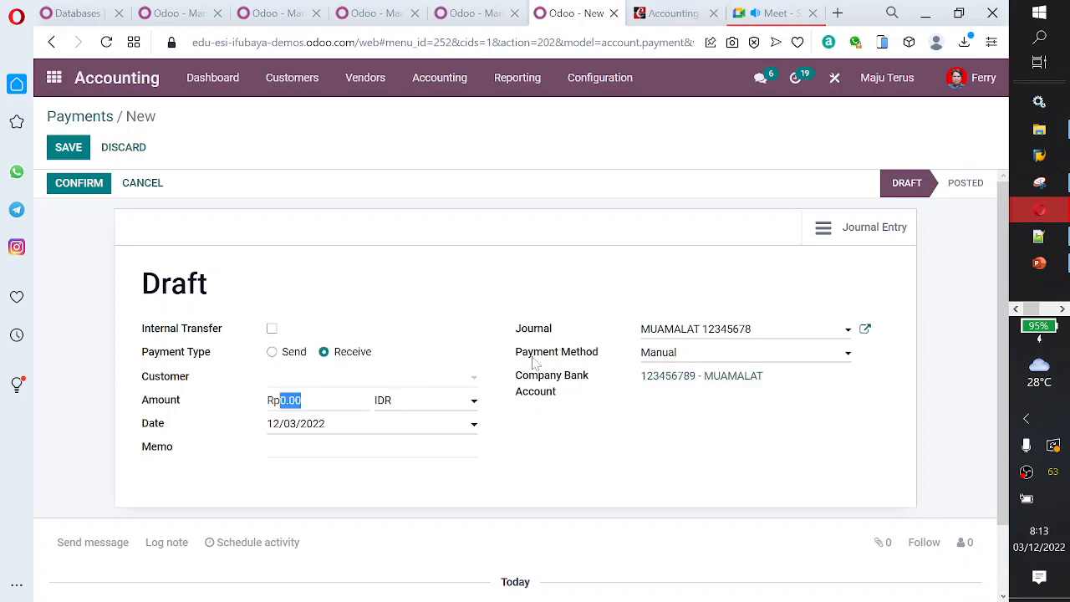
{"action": "type", "text": "10"}
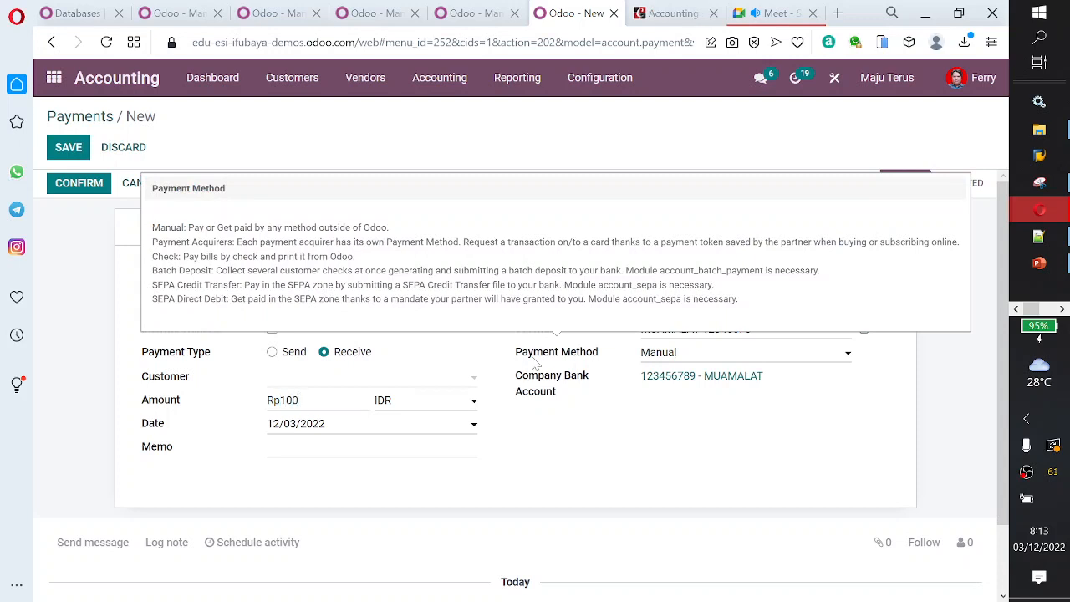
{"action": "type", "text": "00000"}
{"action": "key", "text": "Tab"}
{"action": "left_click", "coordinate": [334, 448]}
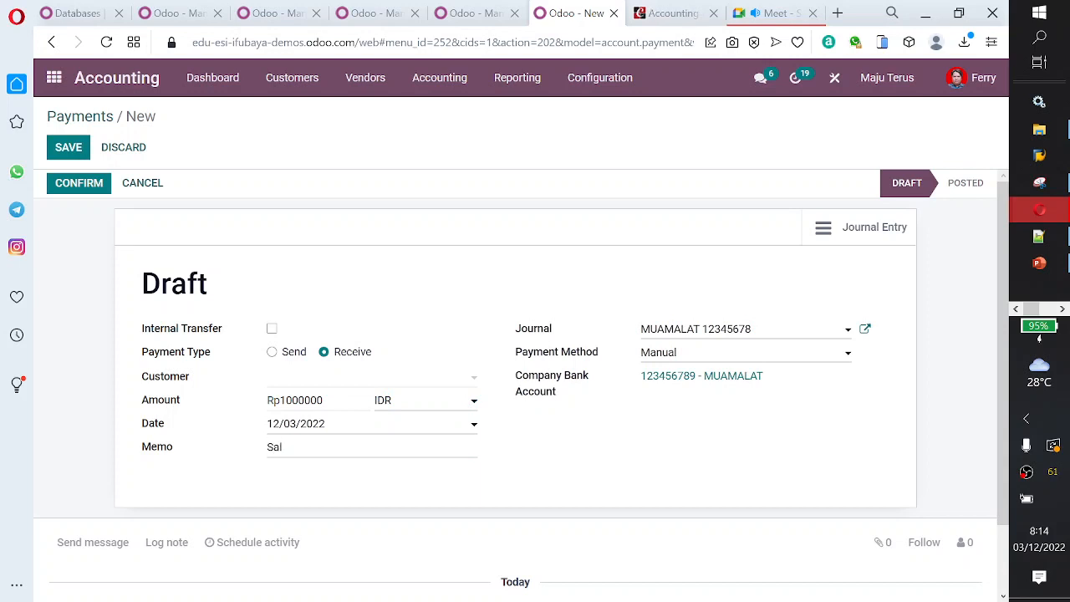
{"action": "type", "text": "Saldo awal"}
{"action": "left_click", "coordinate": [97, 191]}
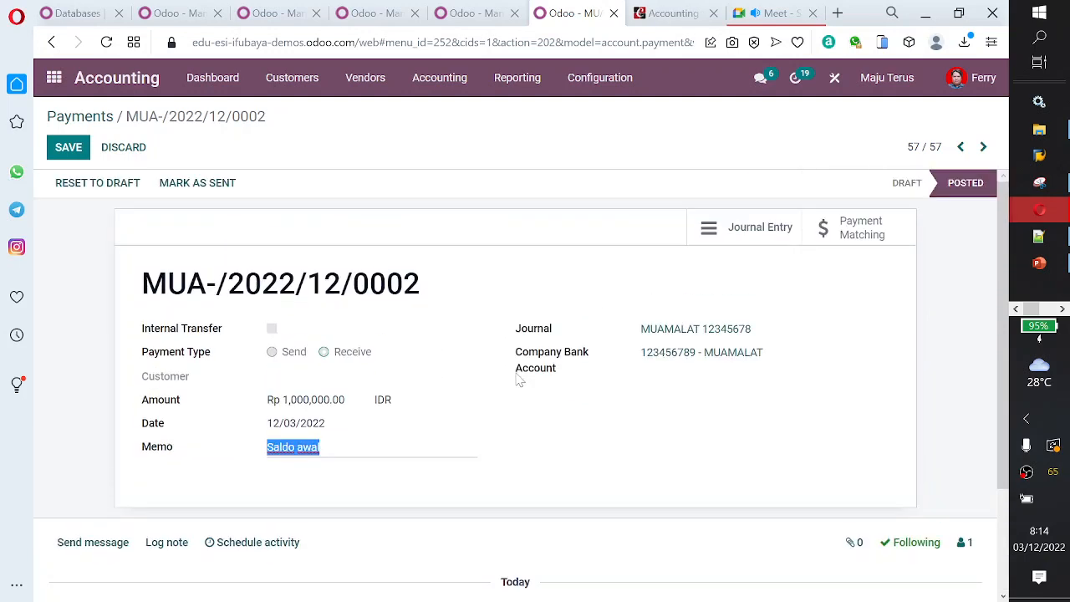
- Review the MUAMALAT journal's outstanding receipts in the Bank Reconciliation report and return to the Accounting Dashboard
{"action": "left_click", "coordinate": [211, 78]}
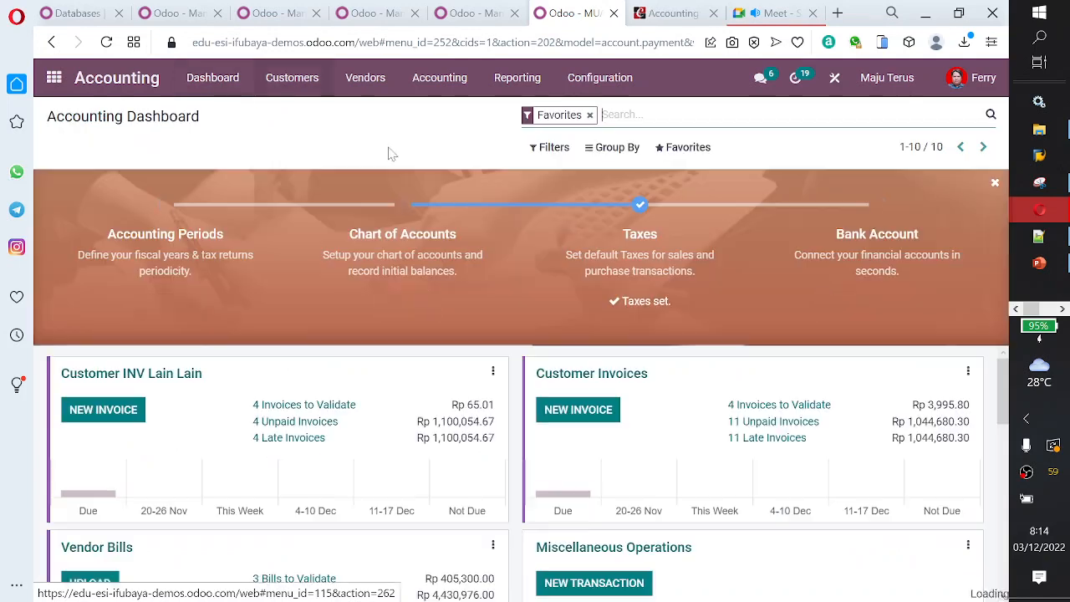
{"action": "scroll", "coordinate": [341, 431], "scroll_direction": "down", "scroll_amount": 3}
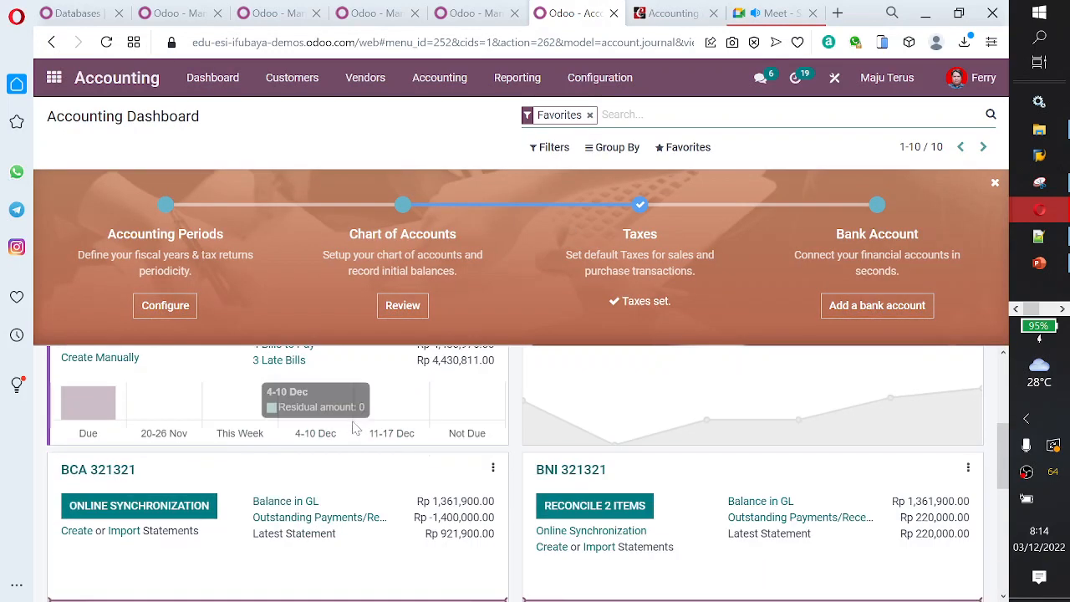
{"action": "scroll", "coordinate": [354, 428], "scroll_direction": "down", "scroll_amount": 2}
{"action": "scroll", "coordinate": [354, 428], "scroll_direction": "down", "scroll_amount": 2}
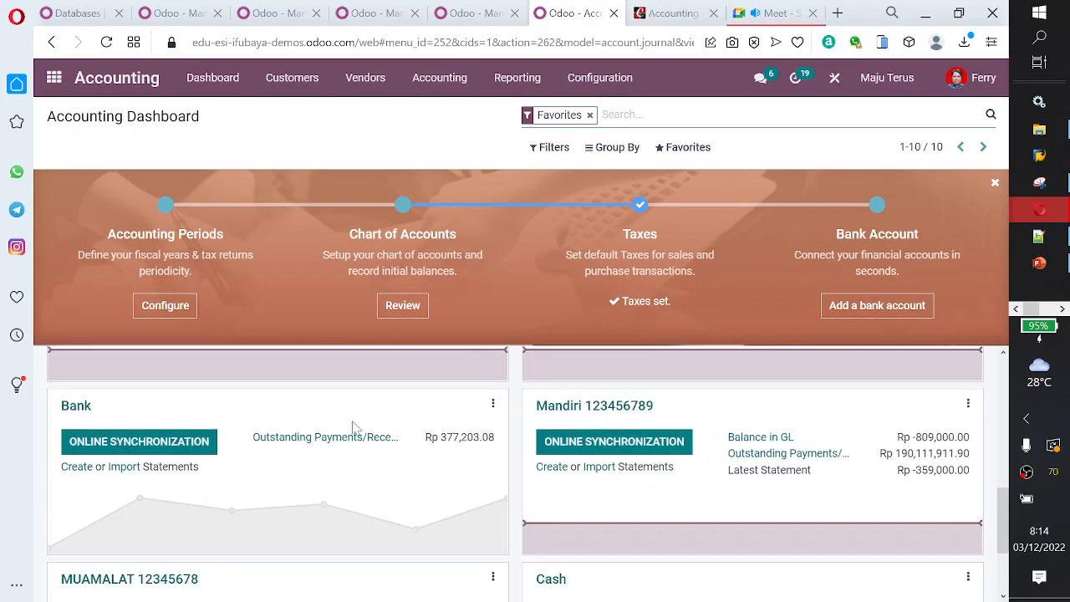
{"action": "scroll", "coordinate": [296, 539], "scroll_direction": "down", "scroll_amount": 1}
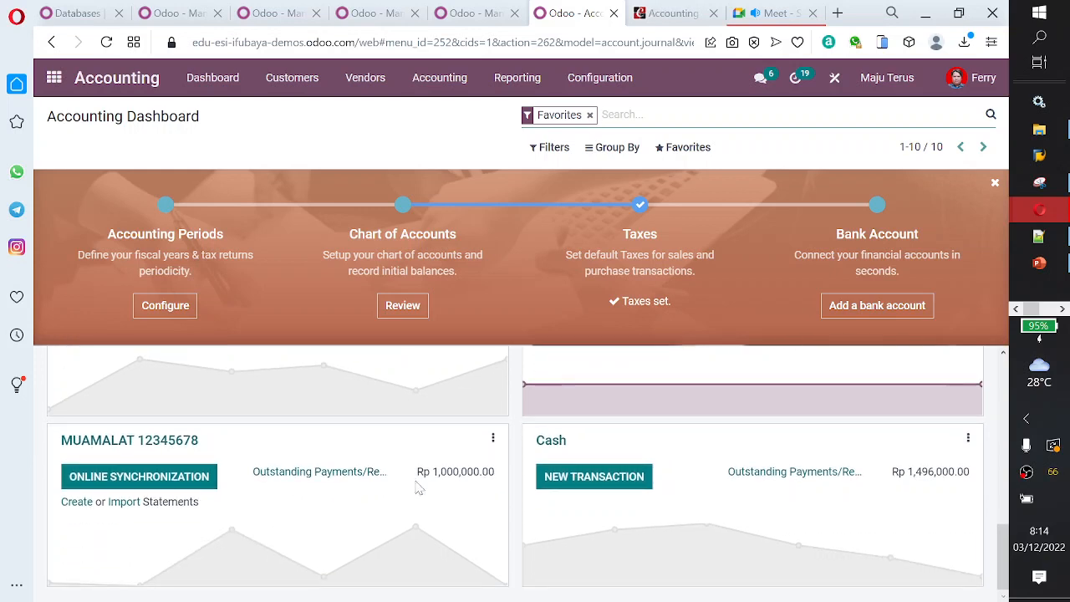
{"action": "left_click", "coordinate": [355, 473]}
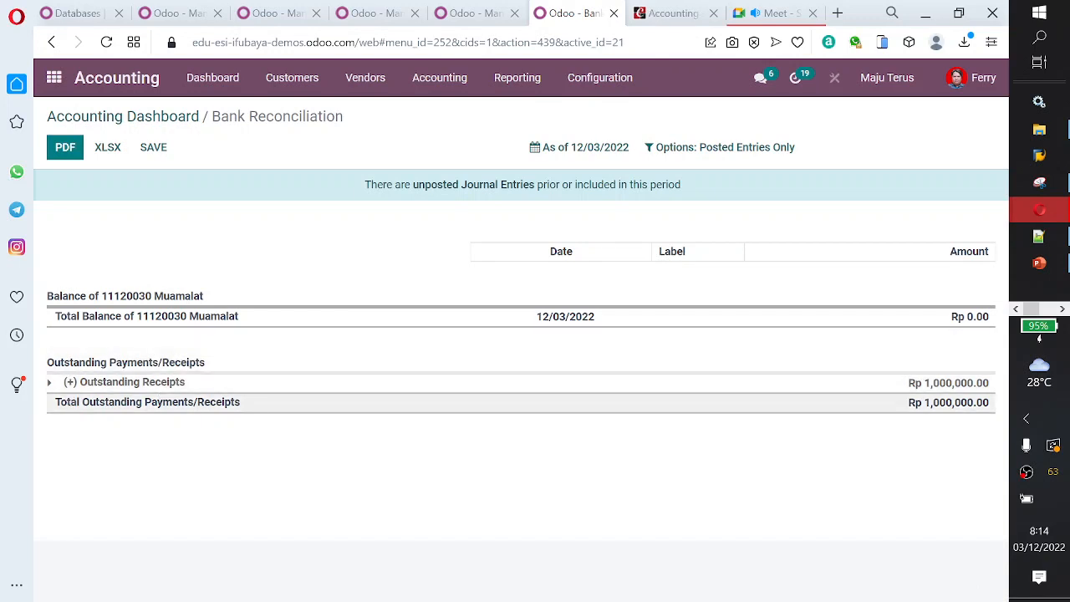
{"action": "left_click", "coordinate": [51, 389]}
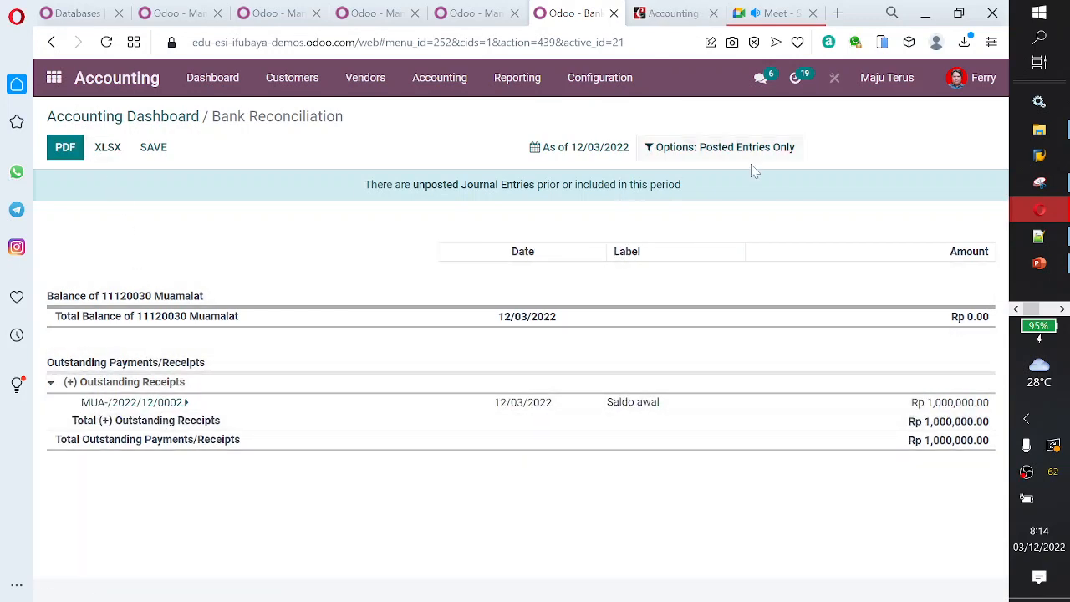
{"action": "left_click", "coordinate": [117, 120]}
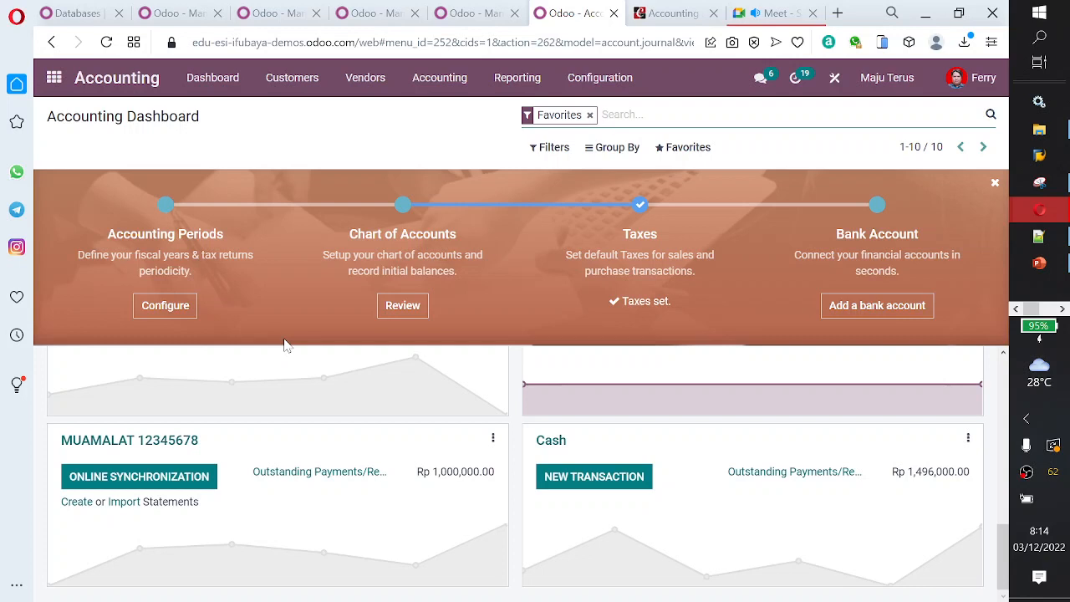
- Open the list of journal entries and remove its Miscellaneous filter
{"action": "left_click", "coordinate": [457, 87]}
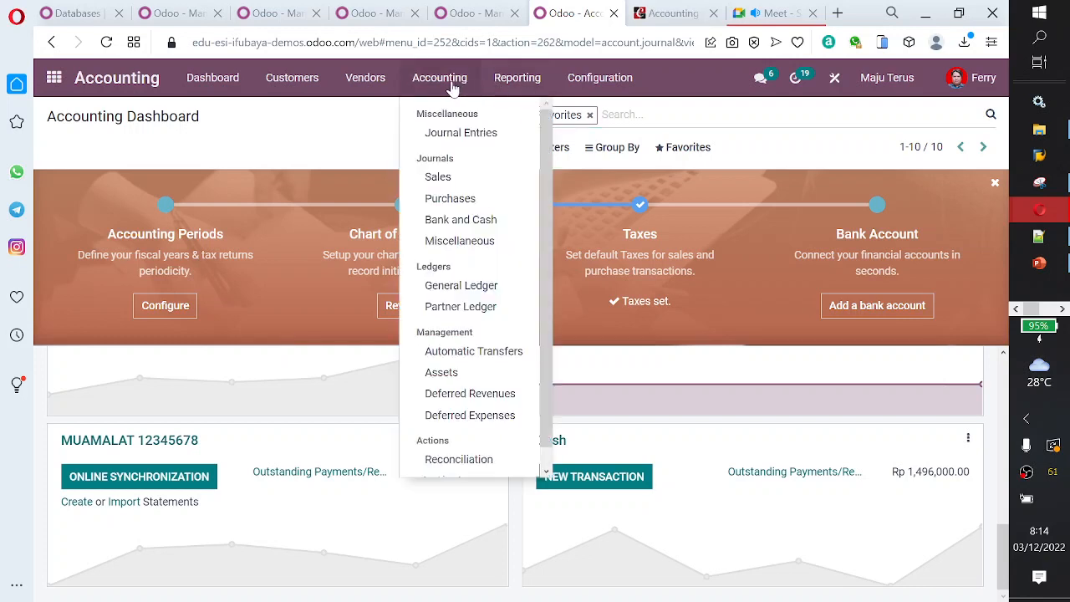
{"action": "left_click", "coordinate": [471, 137]}
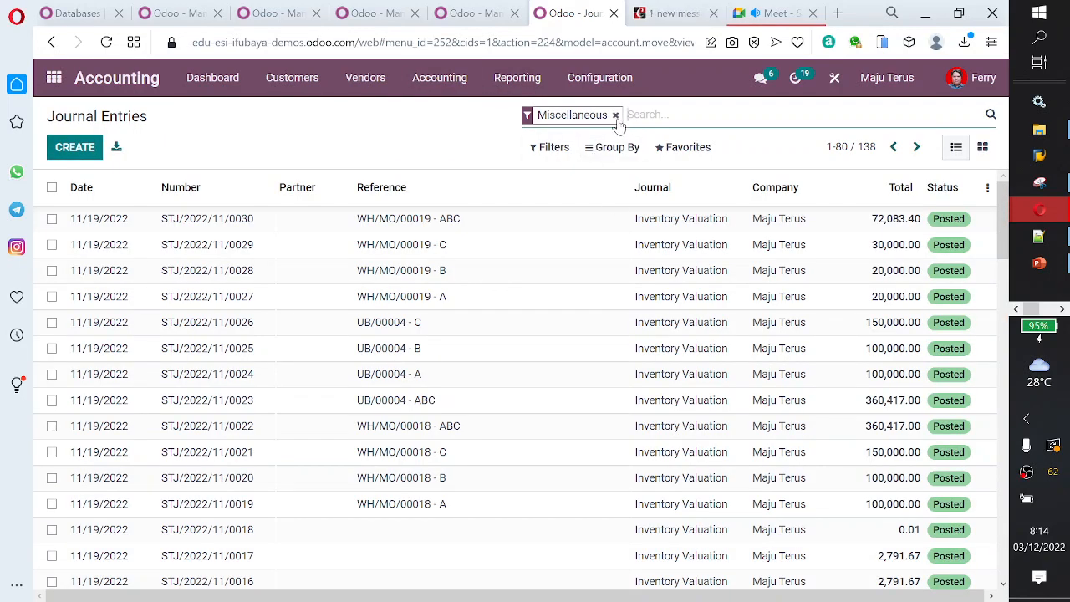
{"action": "left_click", "coordinate": [614, 113]}
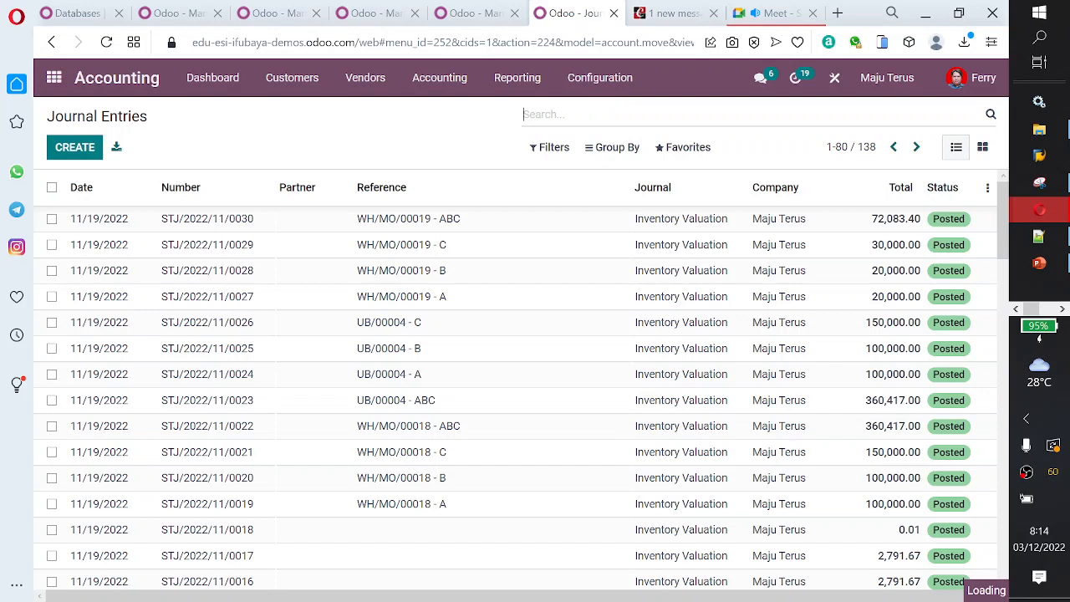
- Filter the journal entries with a custom condition where Date is equal to 12/03/2022
{"action": "left_click", "coordinate": [548, 148]}
{"action": "left_click", "coordinate": [627, 443]}
{"action": "left_click", "coordinate": [633, 411]}
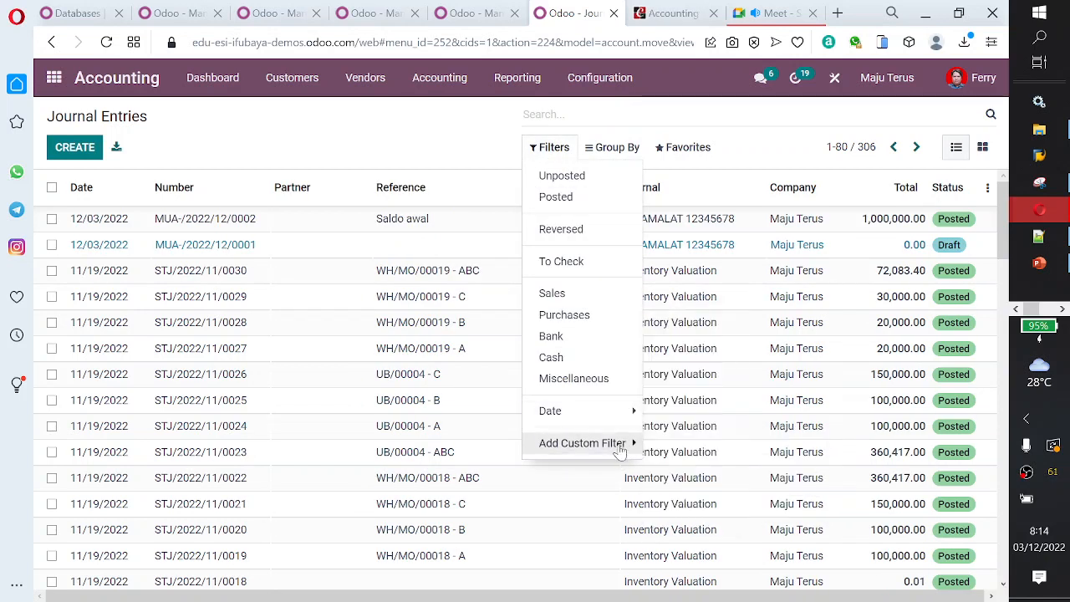
{"action": "left_click", "coordinate": [630, 442]}
{"action": "left_click", "coordinate": [702, 444]}
{"action": "scroll", "coordinate": [718, 204], "scroll_direction": "up", "scroll_amount": 1}
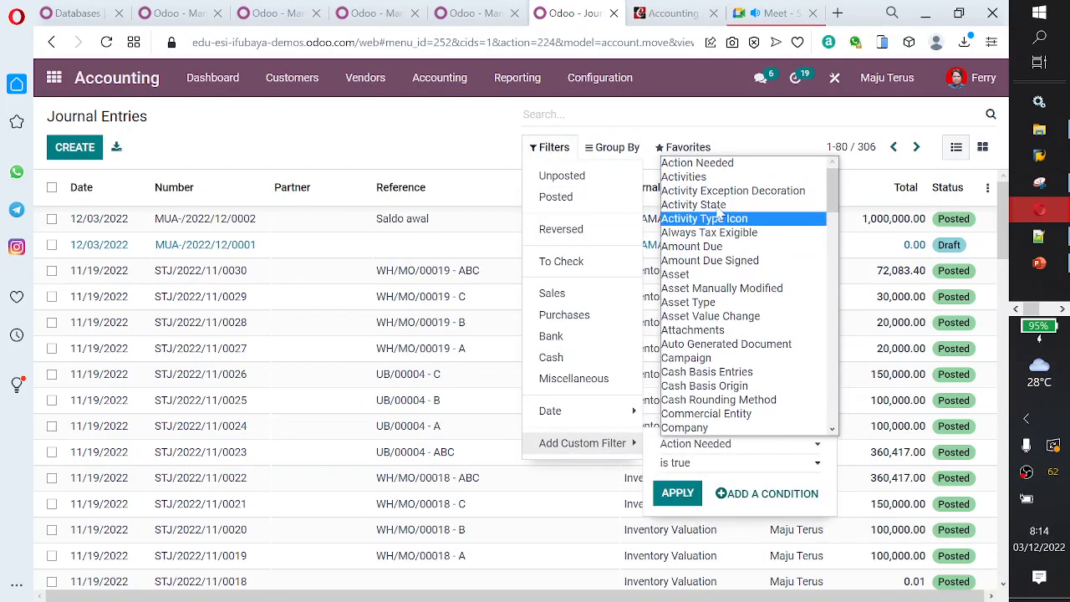
{"action": "scroll", "coordinate": [731, 385], "scroll_direction": "down", "scroll_amount": 2}
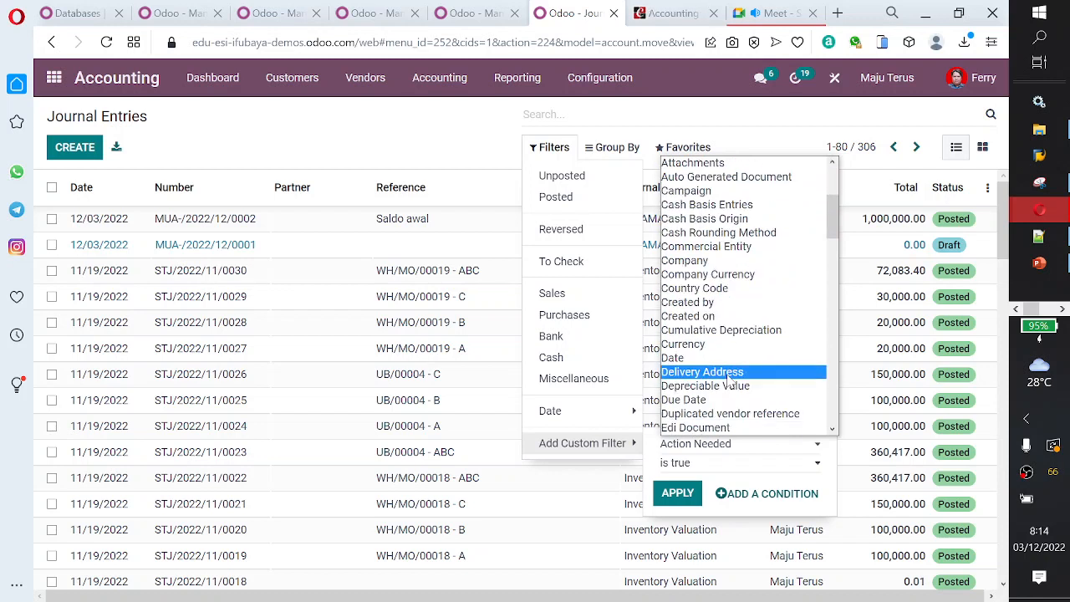
{"action": "left_click", "coordinate": [736, 357]}
{"action": "left_click", "coordinate": [679, 512]}
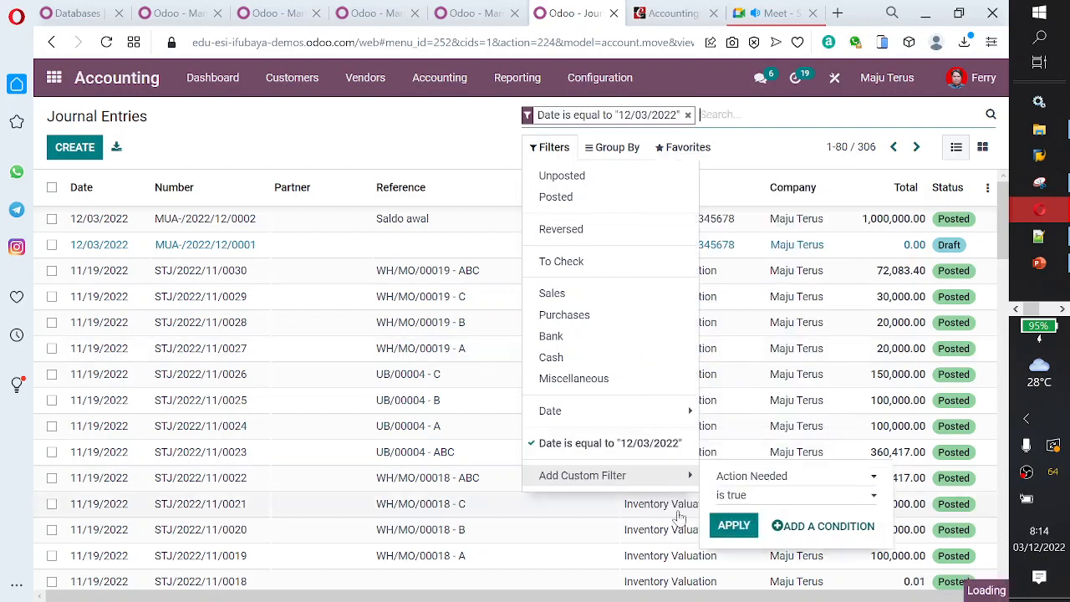
{"action": "left_click", "coordinate": [288, 403]}
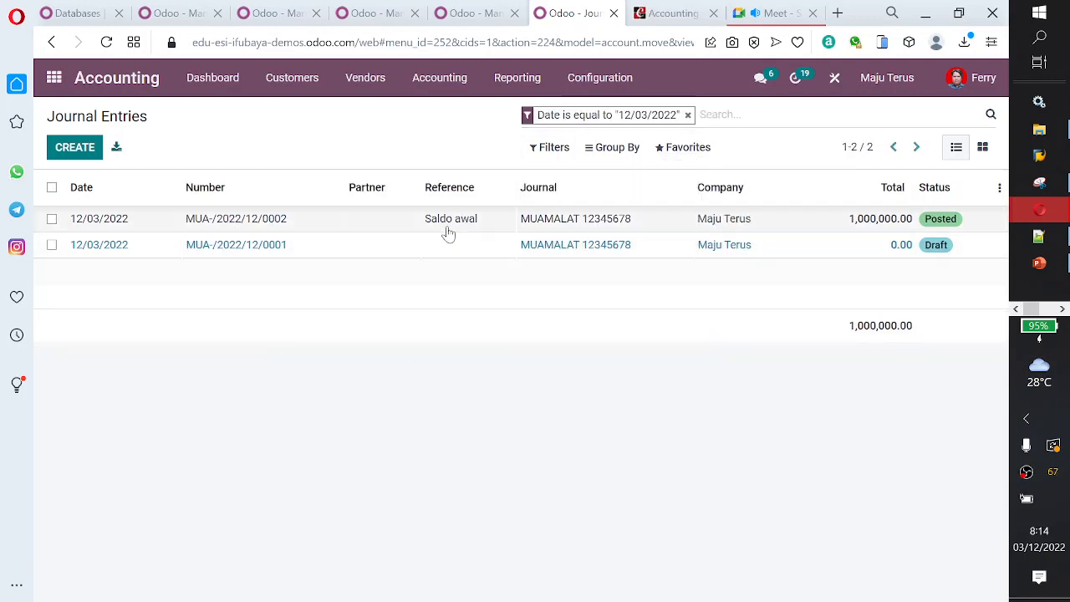
- Examine the debit and credit accounts of the "Saldo awal" journal entry and return to the filtered list
{"action": "left_click", "coordinate": [480, 231]}
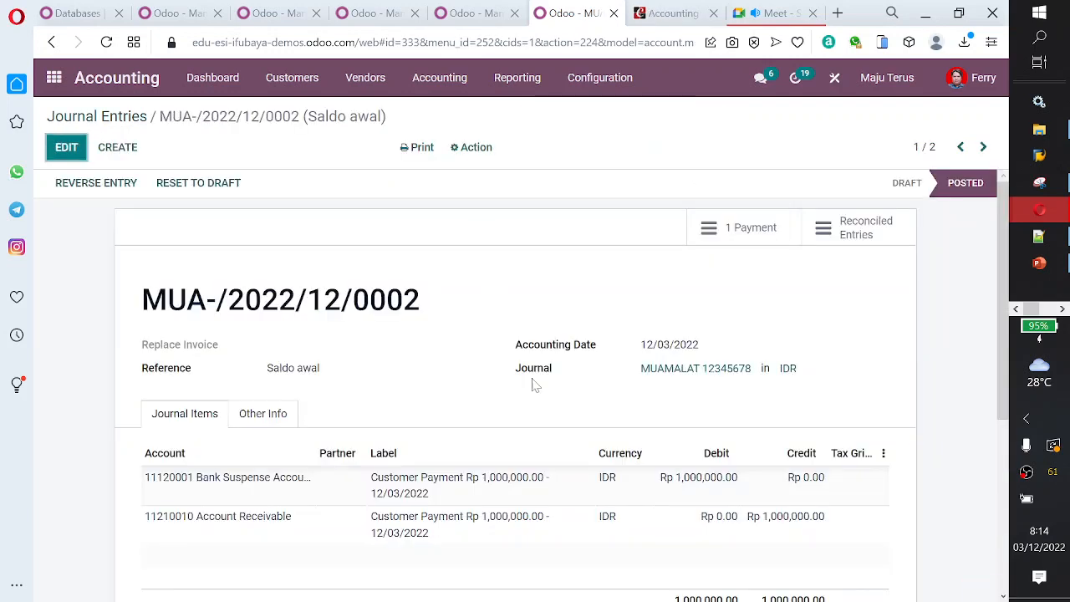
{"action": "scroll", "coordinate": [529, 382], "scroll_direction": "down", "scroll_amount": 3}
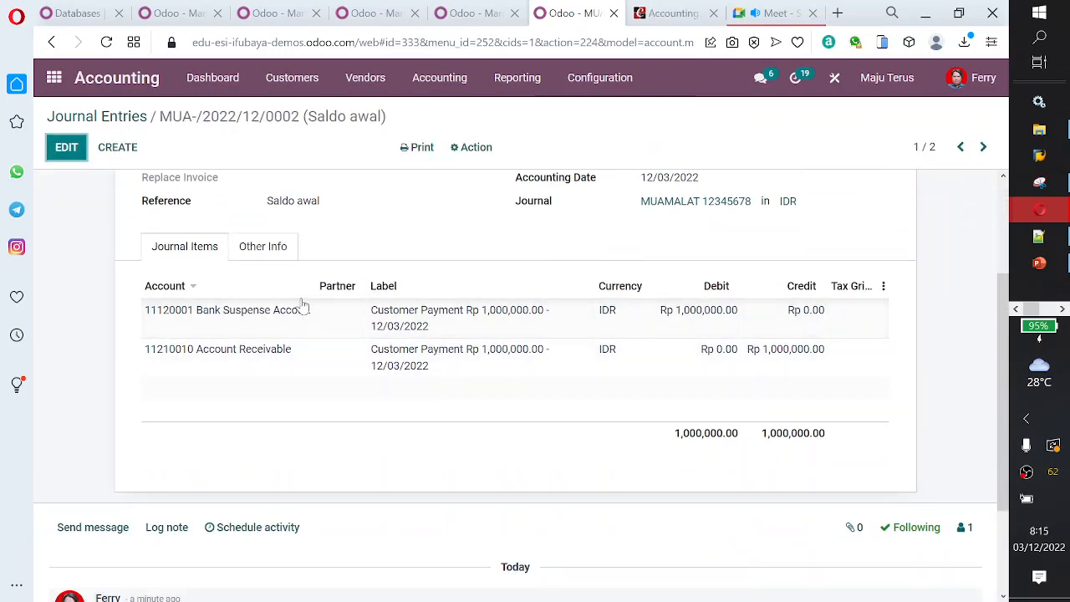
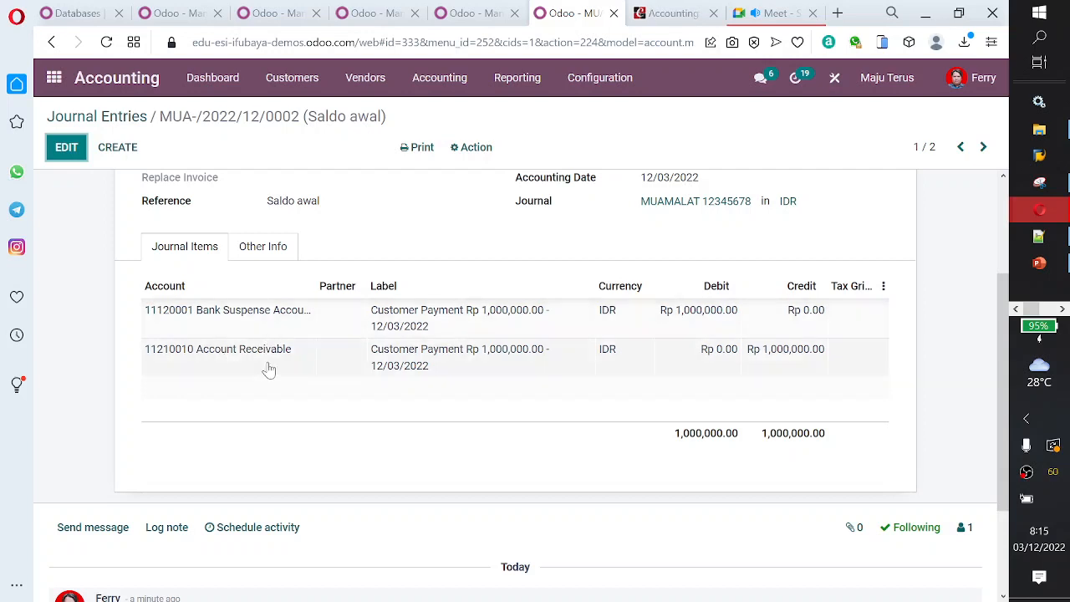
{"action": "left_click", "coordinate": [283, 83]}
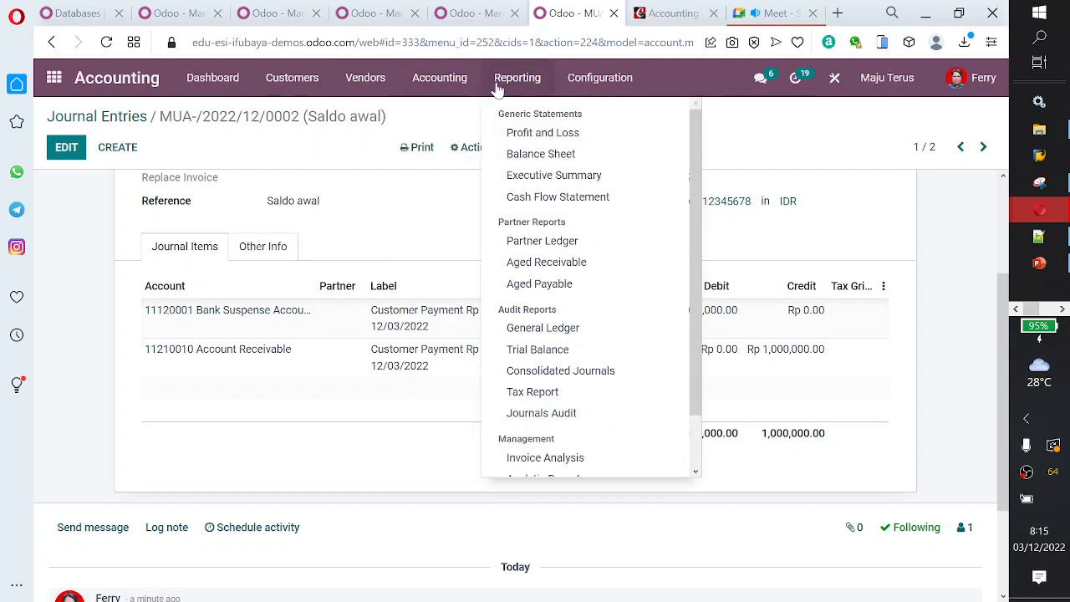
{"action": "mouse_move", "coordinate": [454, 84]}
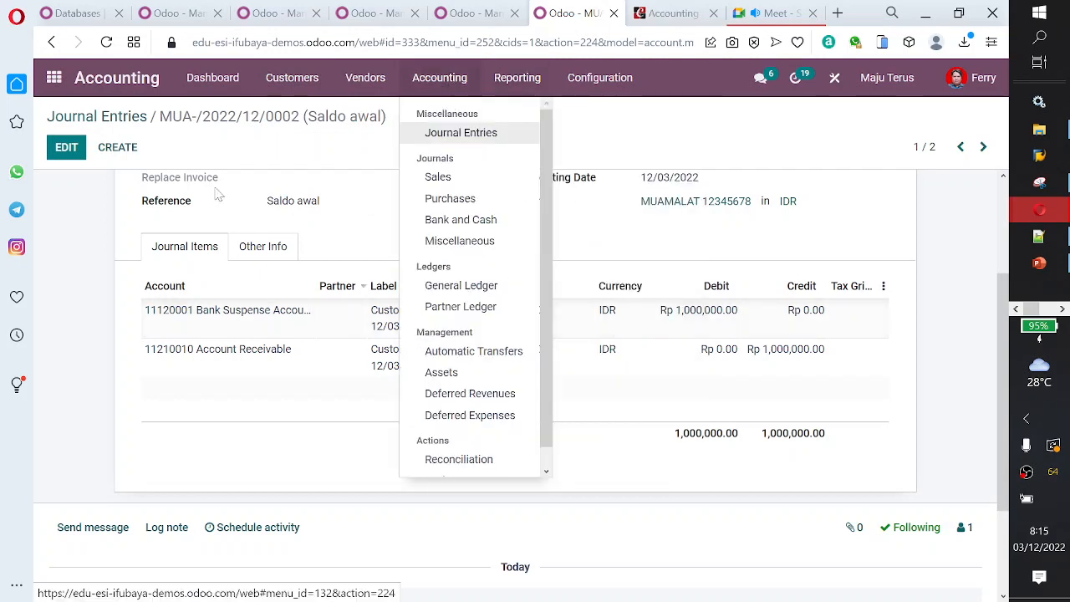
{"action": "left_click", "coordinate": [142, 127]}
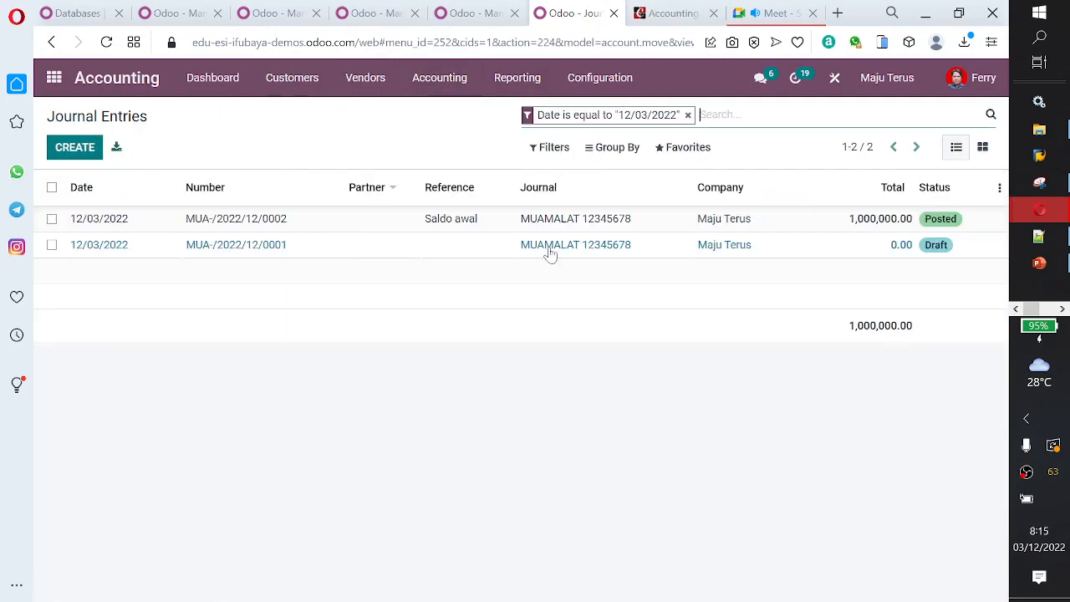
- Reverse the posted "Saldo awal" entry in the MUAMALAT journal with the specific reversal date 12/03/2022
{"action": "left_click", "coordinate": [870, 224]}
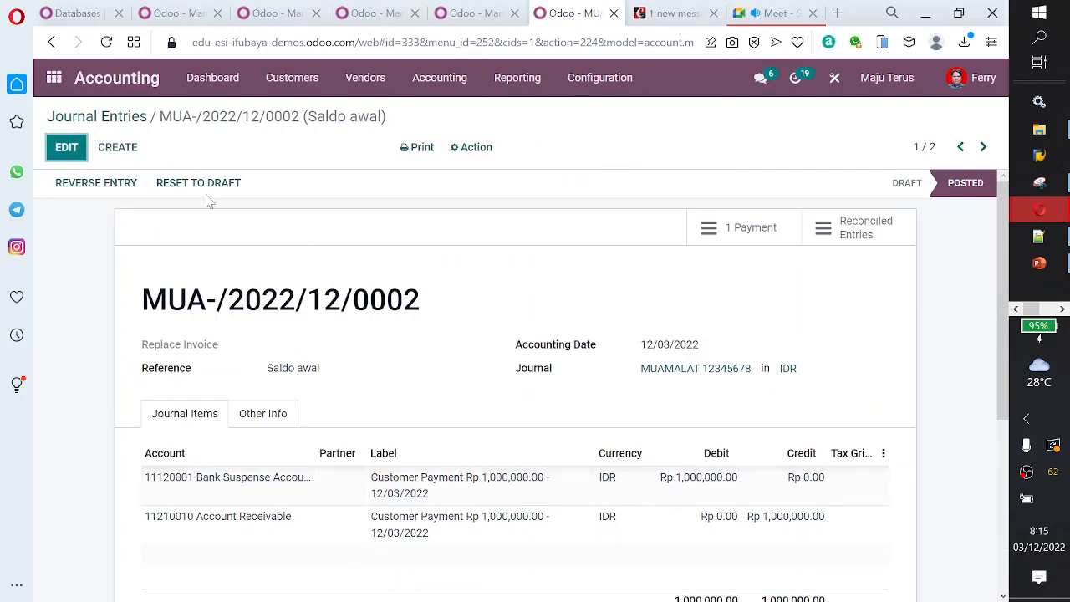
{"action": "left_click", "coordinate": [78, 194]}
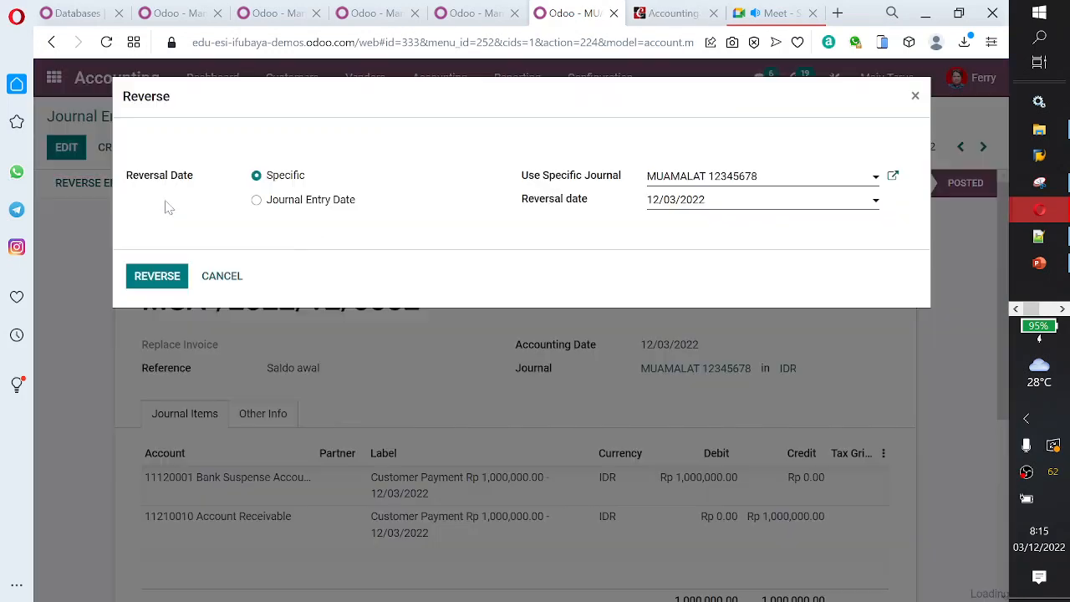
{"action": "left_click", "coordinate": [146, 277]}
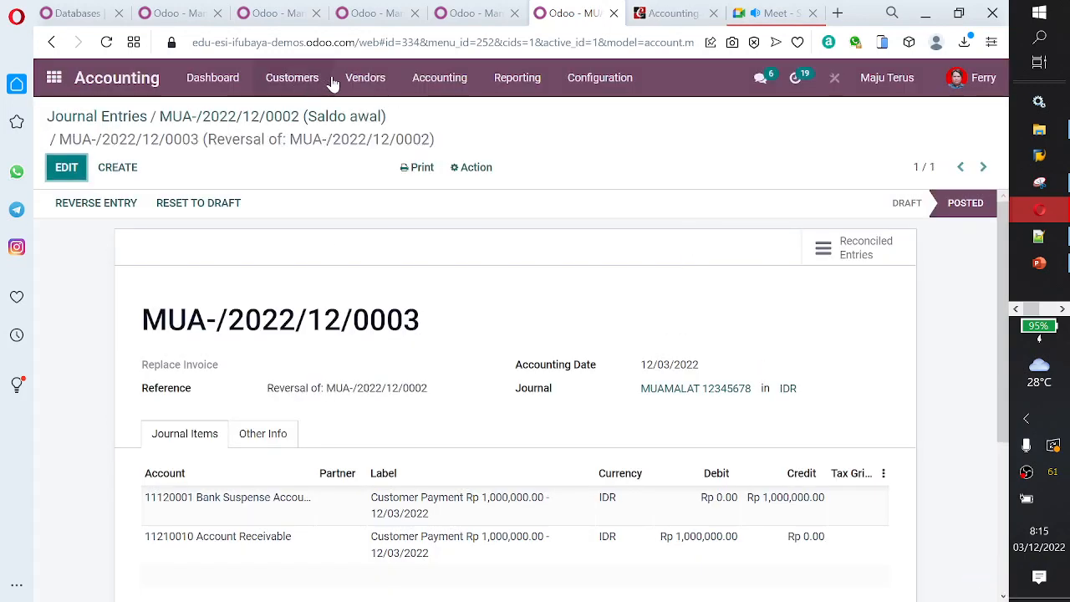
- Check the MUAMALAT journal's outstanding payments on the Accounting Dashboard
{"action": "left_click", "coordinate": [213, 79]}
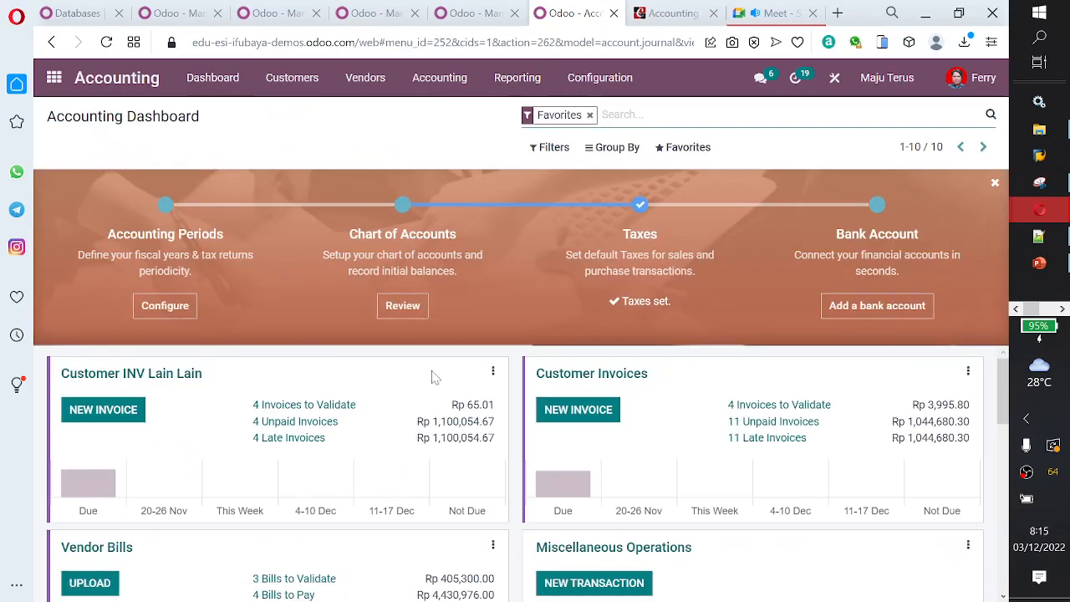
{"action": "scroll", "coordinate": [434, 375], "scroll_direction": "down", "scroll_amount": 5}
{"action": "scroll", "coordinate": [440, 403], "scroll_direction": "down", "scroll_amount": 1}
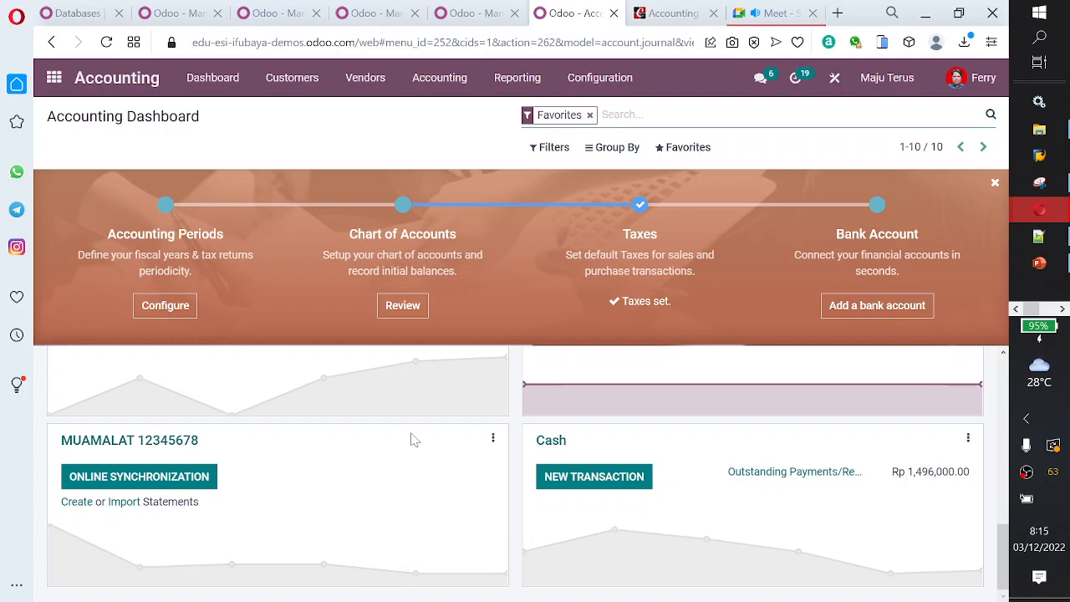
- Create a new journal entry from the journal entries list
{"action": "left_click", "coordinate": [444, 85]}
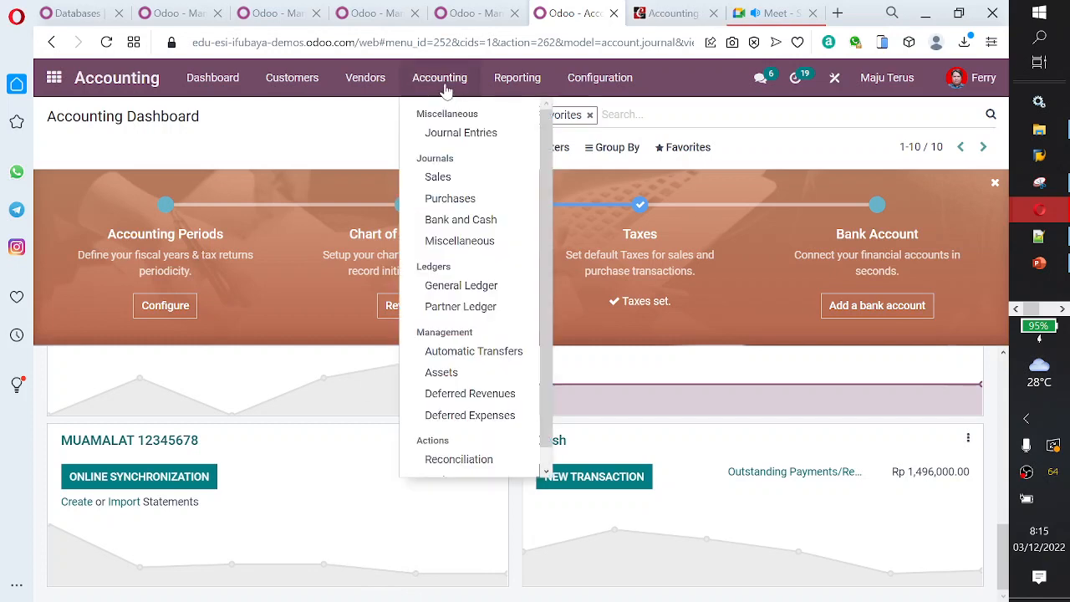
{"action": "left_click", "coordinate": [456, 133]}
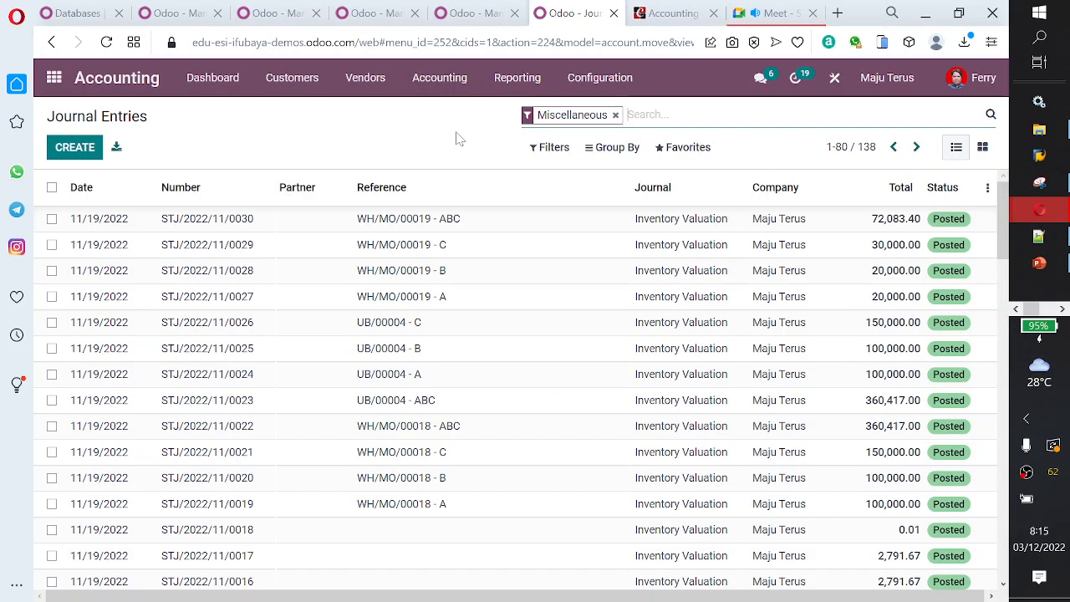
{"action": "left_click", "coordinate": [73, 148]}
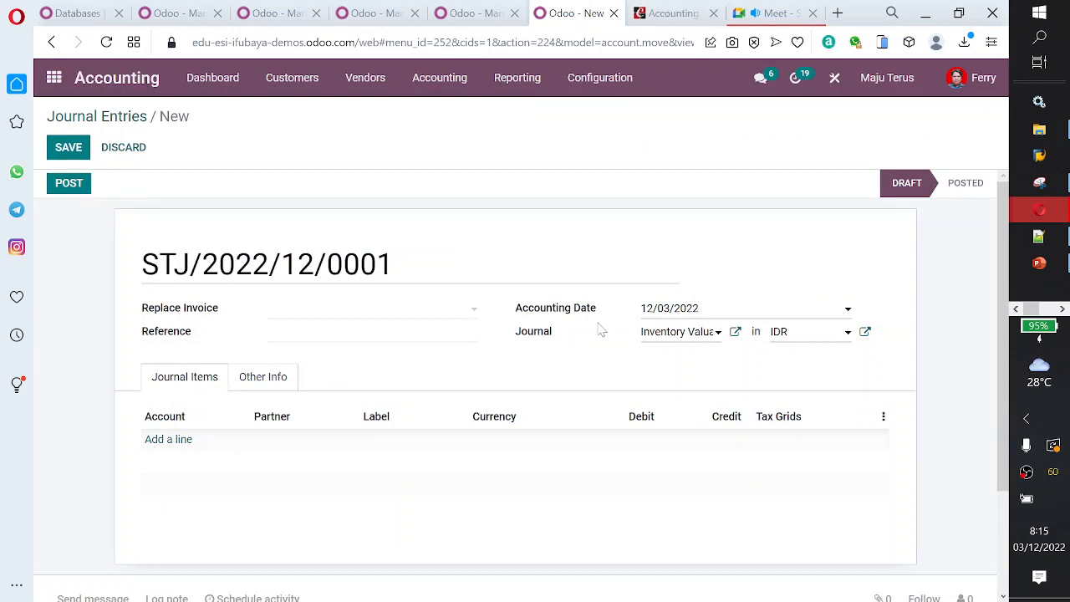
- Examine the new entry's available journals, its journal items and its Other Info options
{"action": "left_click", "coordinate": [684, 335]}
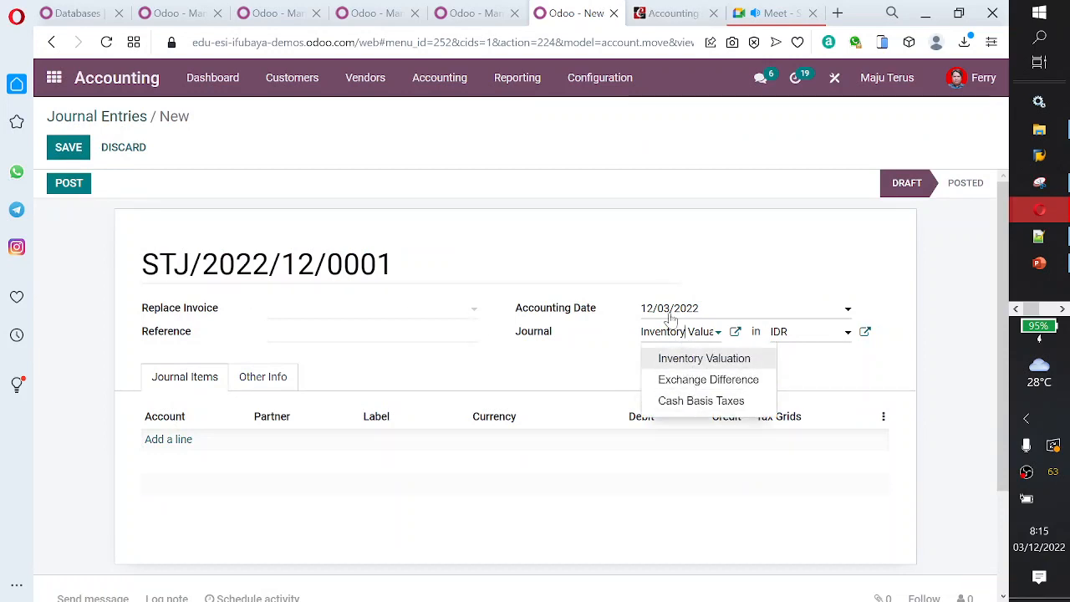
{"action": "left_click", "coordinate": [394, 264]}
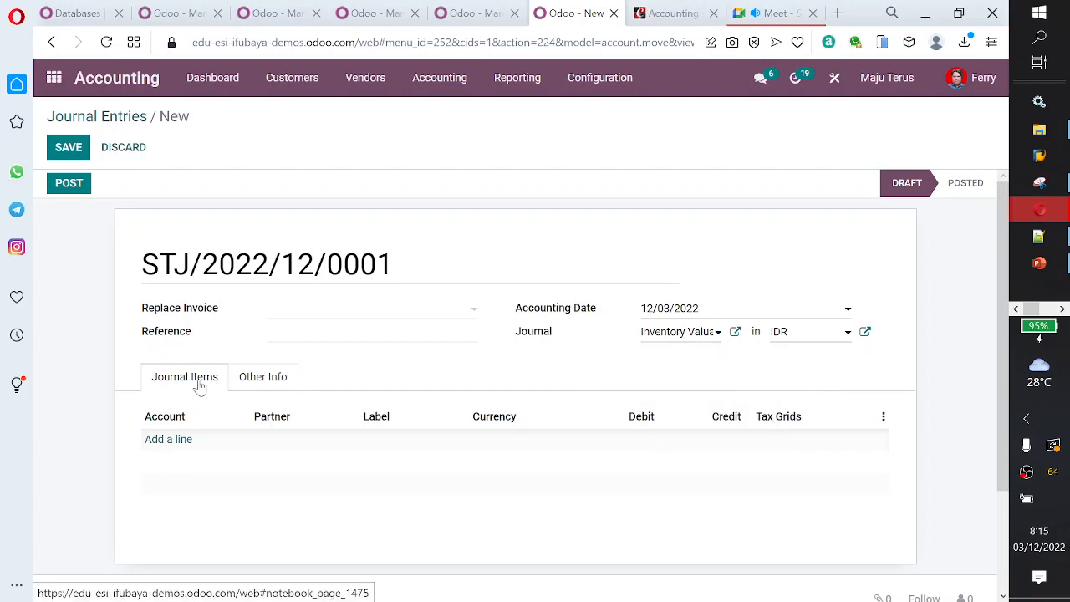
{"action": "left_click", "coordinate": [265, 377]}
{"action": "left_click", "coordinate": [197, 381]}
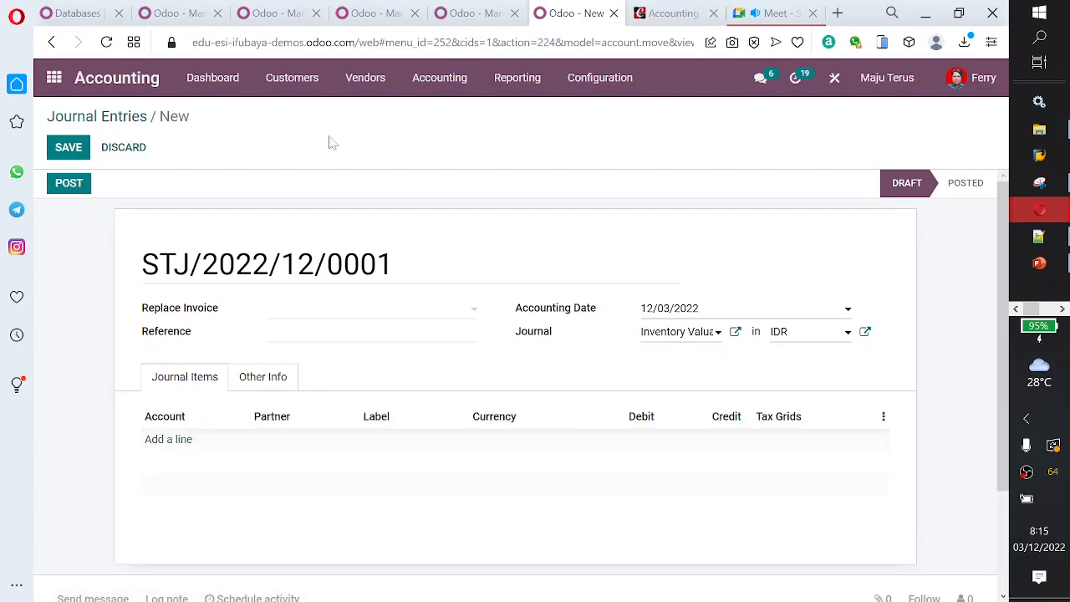
{"action": "left_click", "coordinate": [442, 83]}
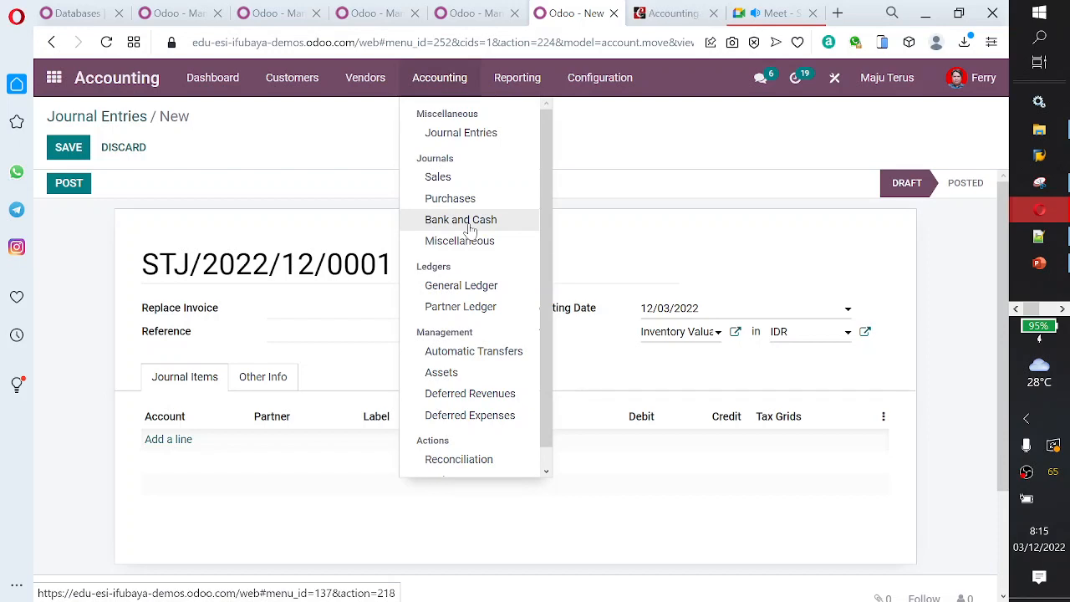
{"action": "left_click", "coordinate": [324, 166]}
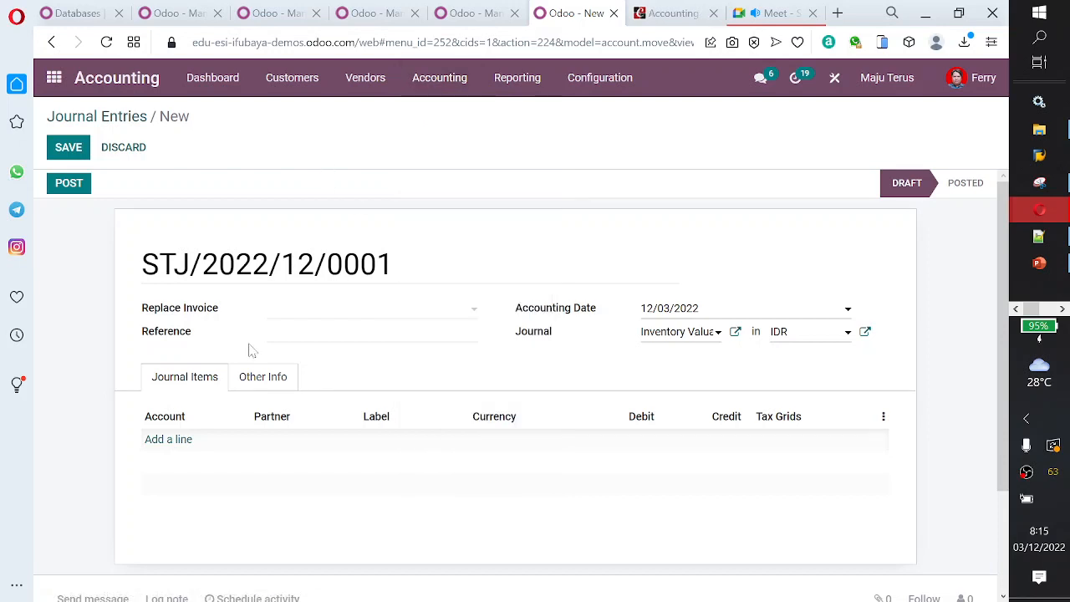
{"action": "left_click", "coordinate": [270, 385]}
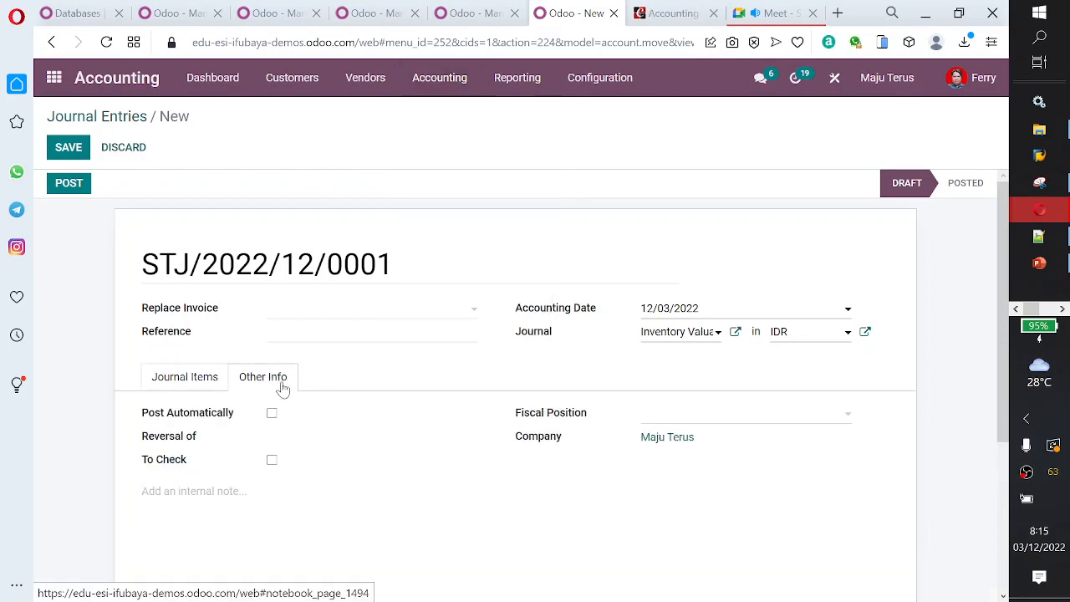
- Leave the unsaved journal entry and create a new payment from the customer payments list
{"action": "left_click", "coordinate": [205, 383]}
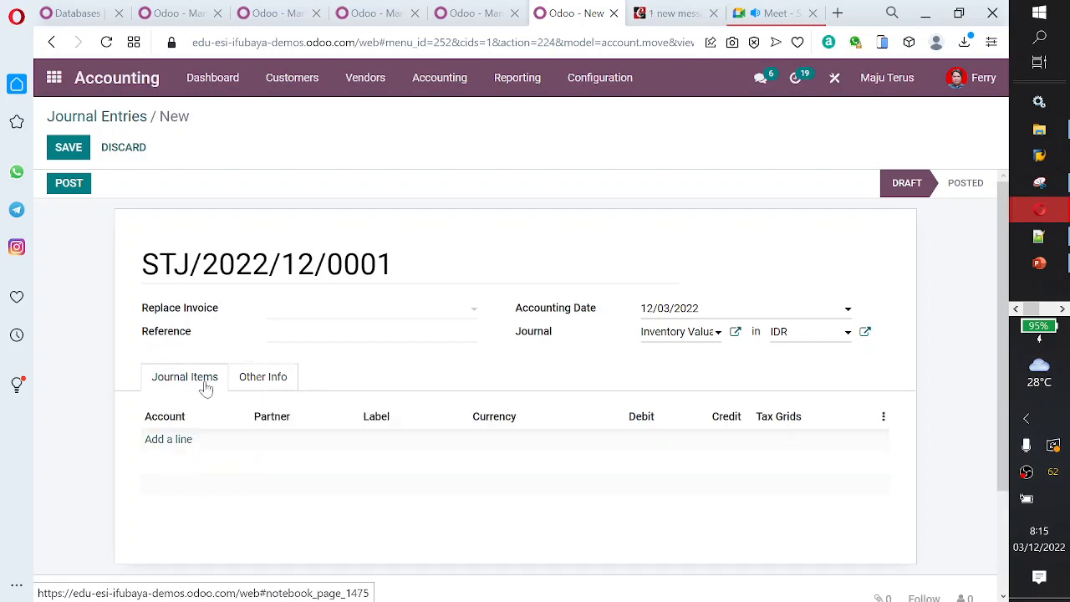
{"action": "left_click", "coordinate": [297, 94]}
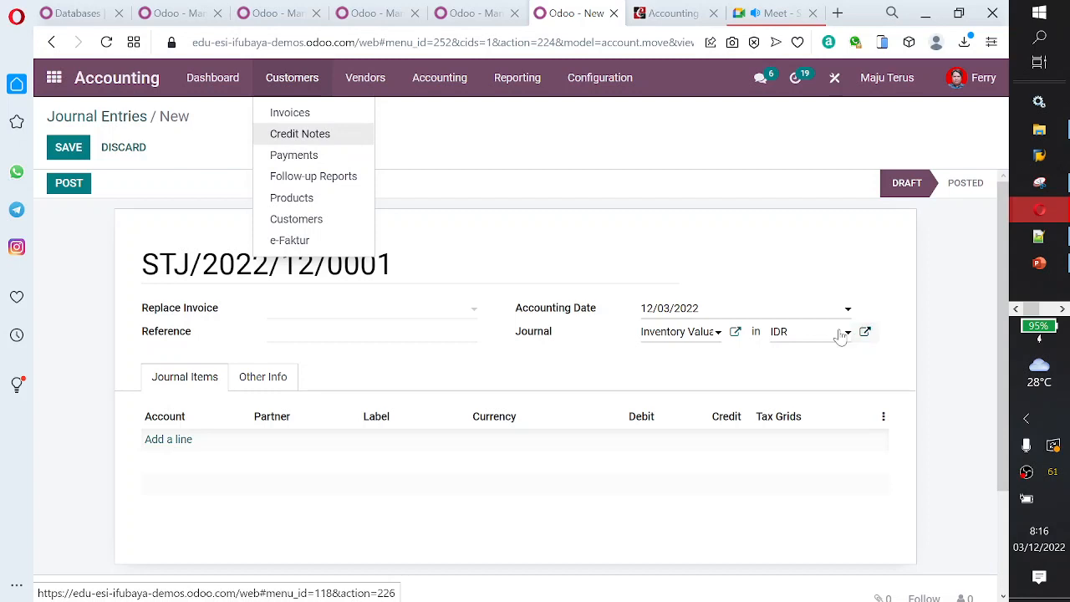
{"action": "left_click", "coordinate": [322, 157]}
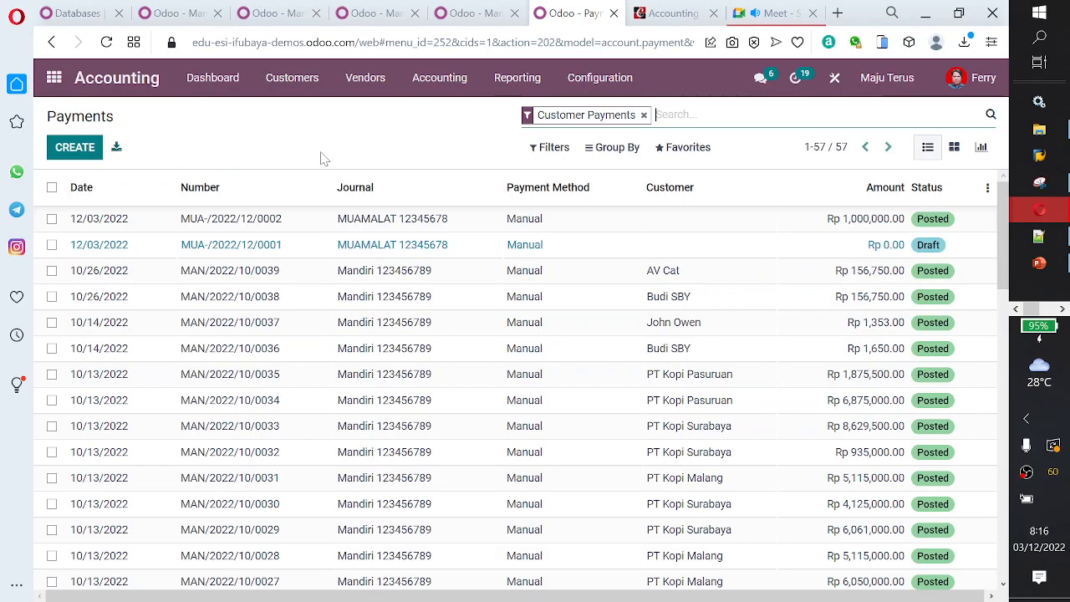
{"action": "left_click", "coordinate": [76, 151]}
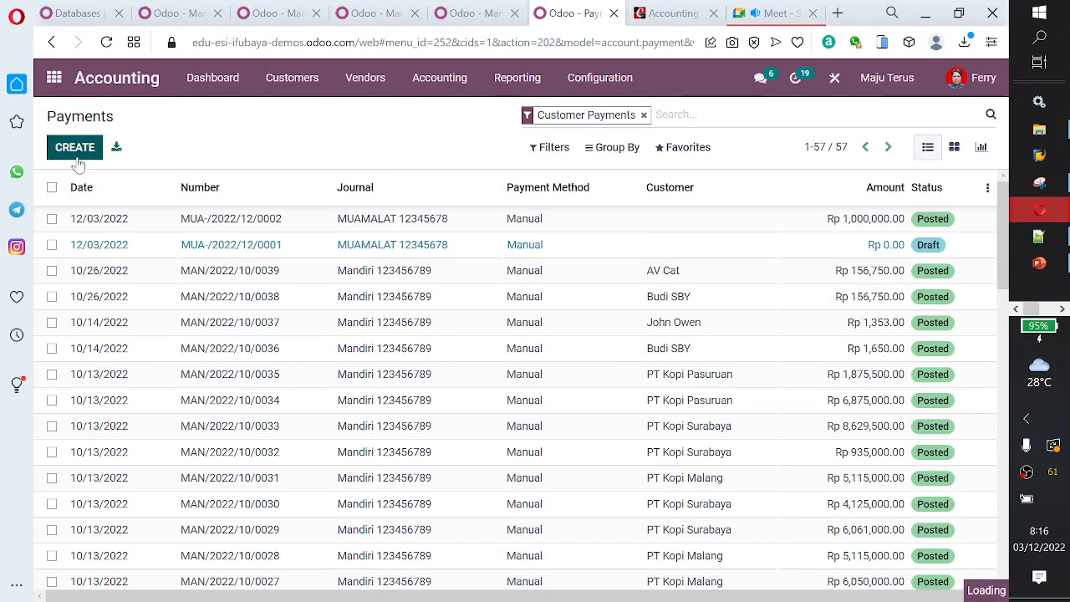
{"action": "left_click", "coordinate": [272, 330]}
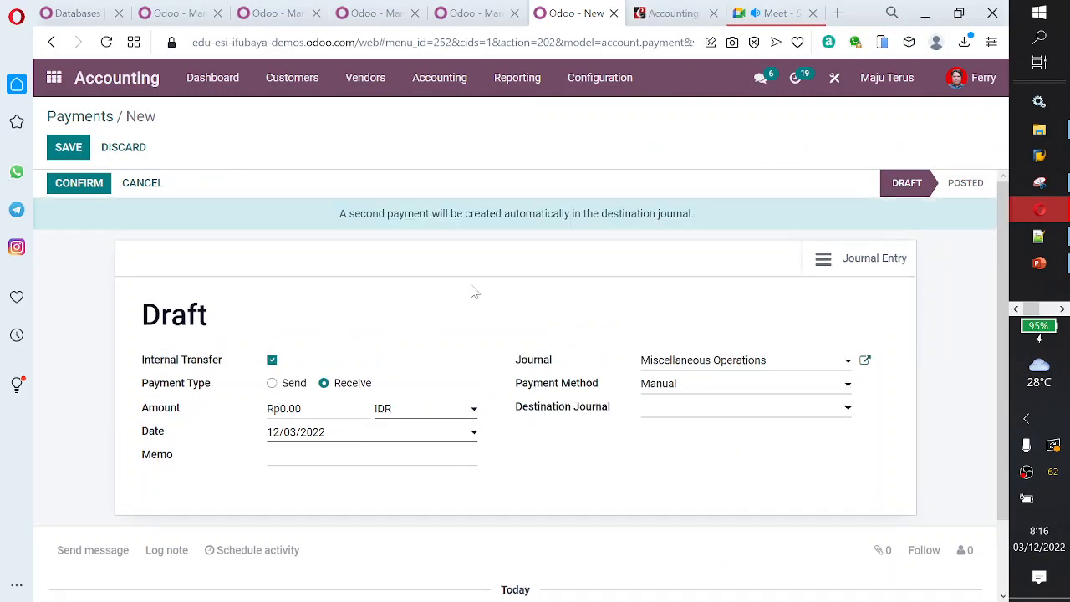
{"action": "scroll", "coordinate": [472, 291], "scroll_direction": "down", "scroll_amount": 1}
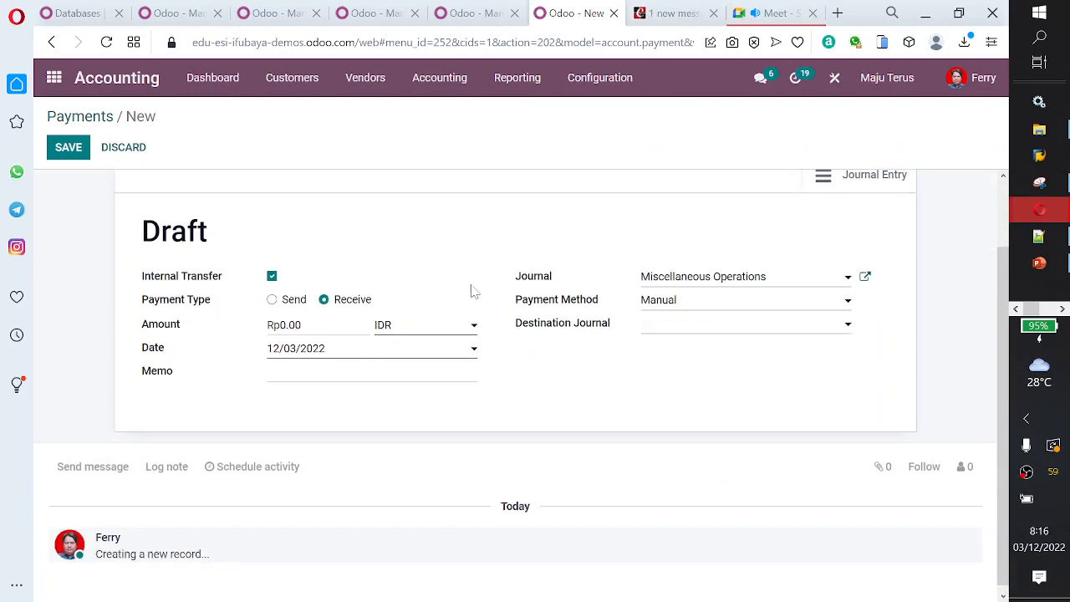
{"action": "left_click", "coordinate": [273, 278]}
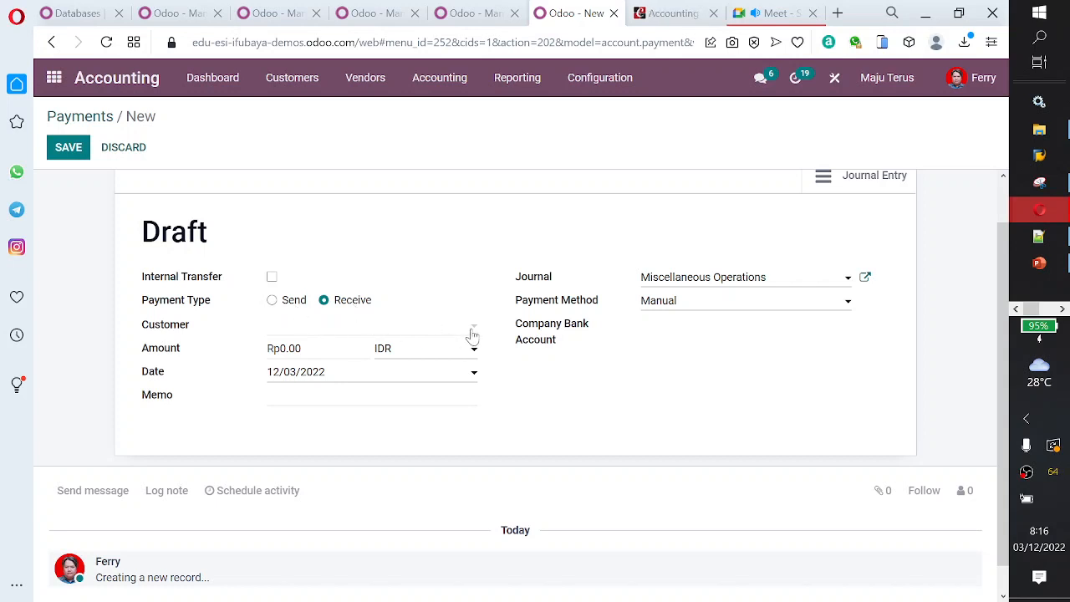
- Record a received payment of 1,000,000 IDR in the MUAMALAT journal, select the paying customer, and confirm it
{"action": "left_click", "coordinate": [846, 280]}
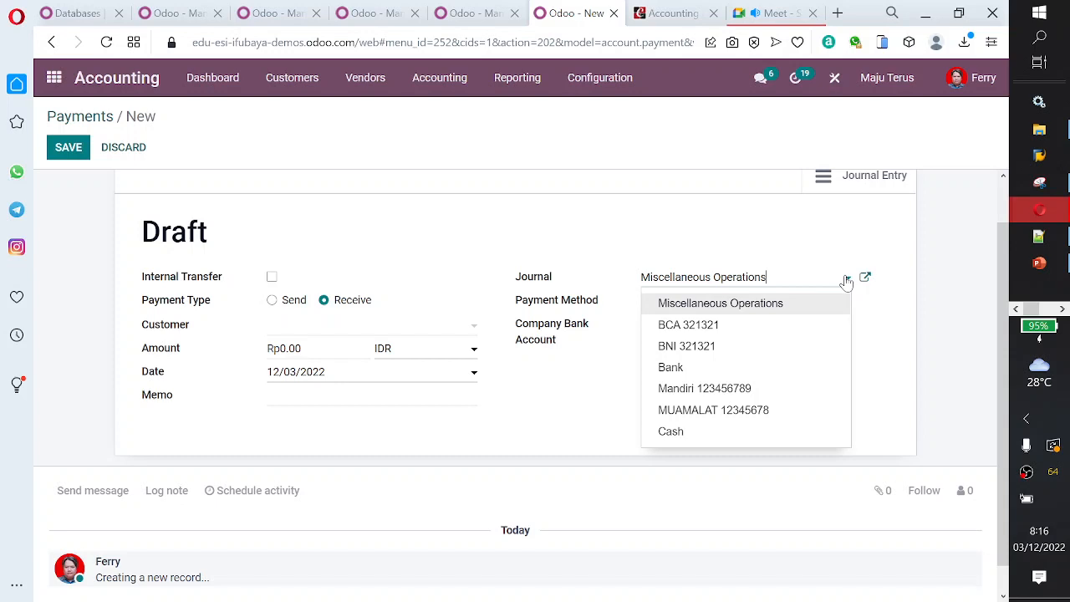
{"action": "left_click", "coordinate": [767, 411]}
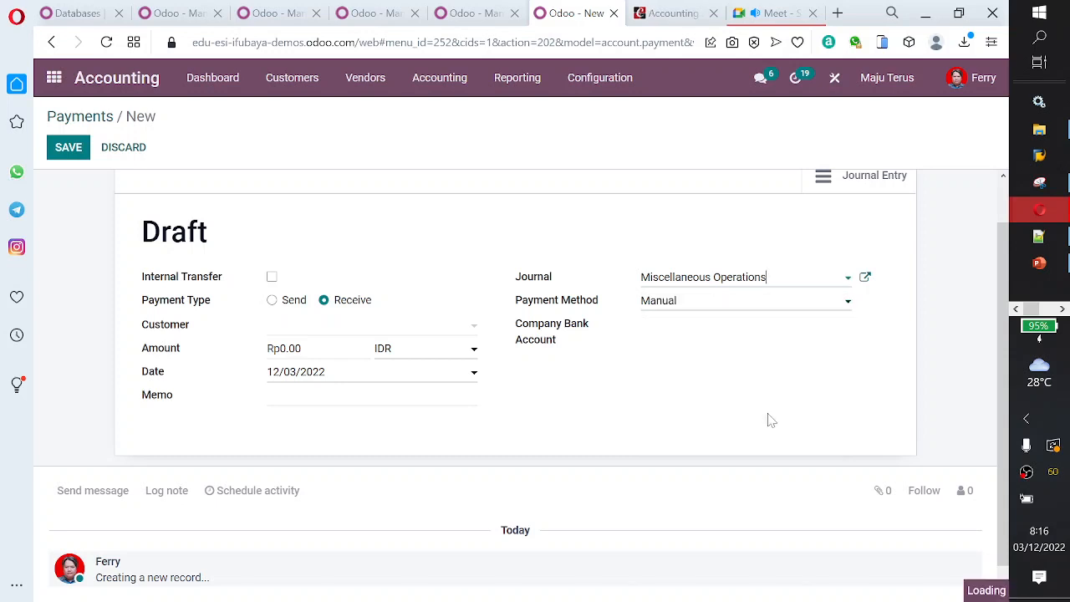
{"action": "left_click", "coordinate": [472, 330]}
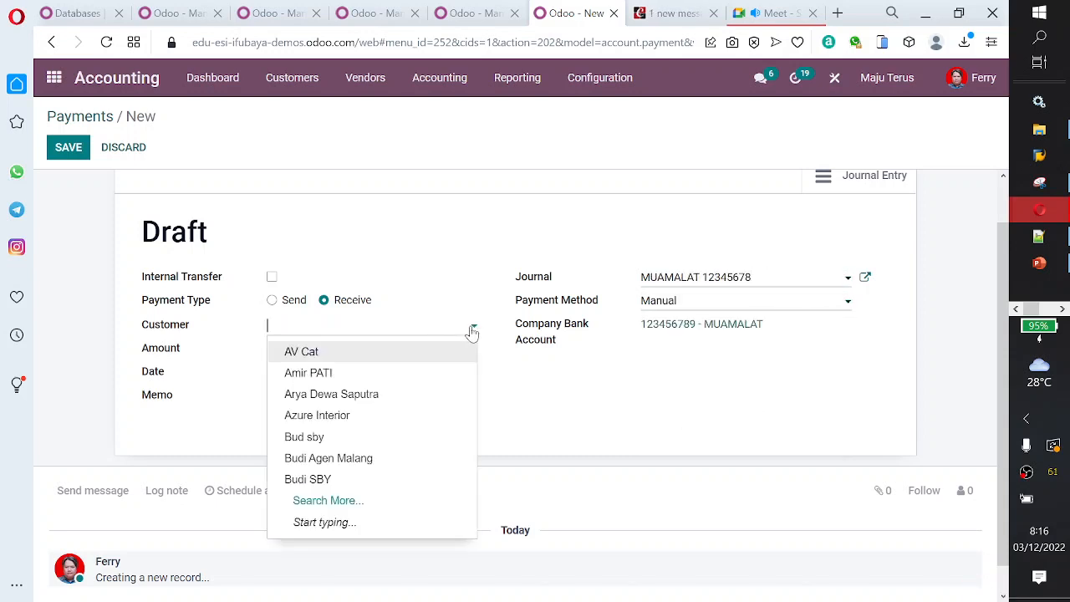
{"action": "left_click", "coordinate": [387, 376]}
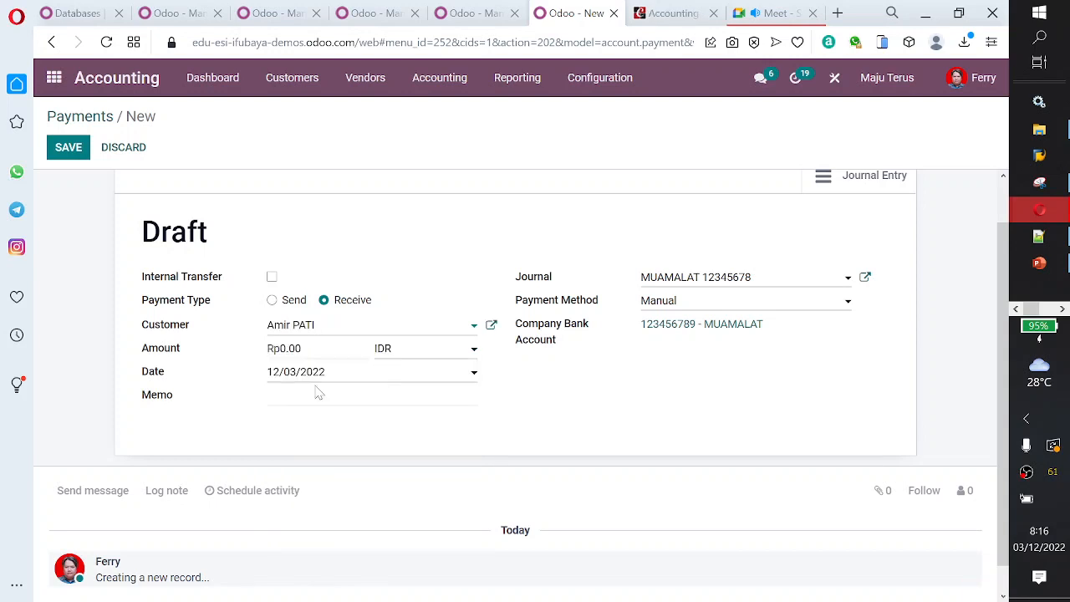
{"action": "key", "text": "Tab"}
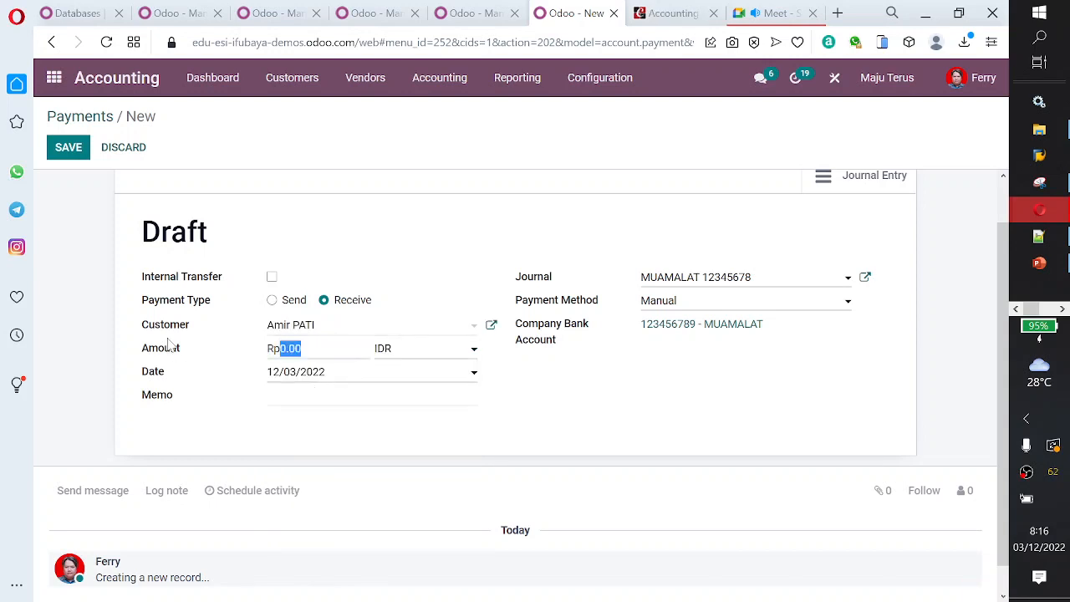
{"action": "type", "text": "1000000"}
{"action": "key", "text": "Tab"}
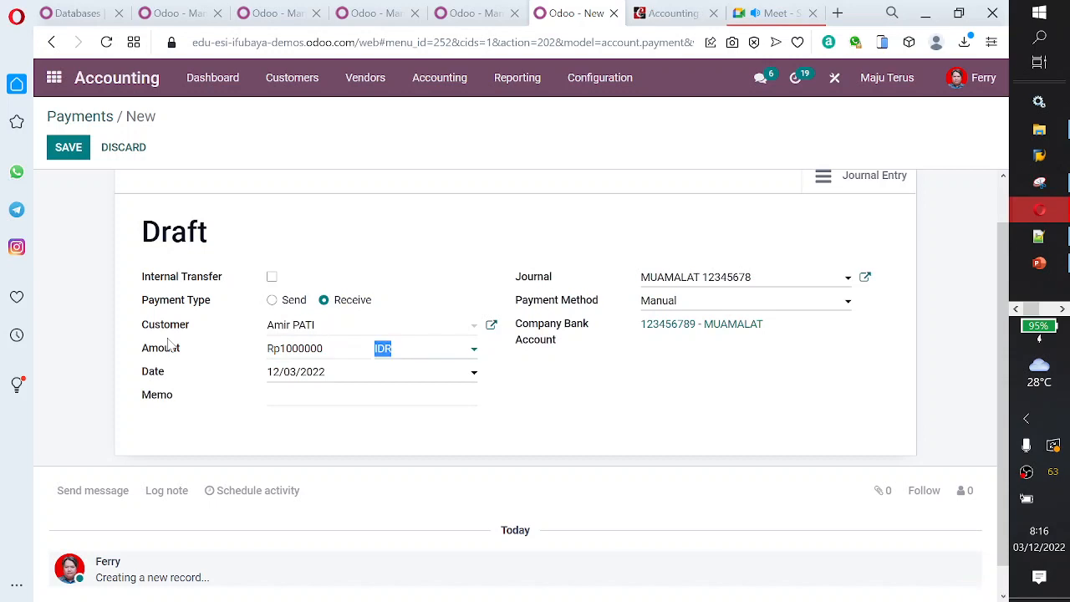
{"action": "left_click", "coordinate": [73, 154]}
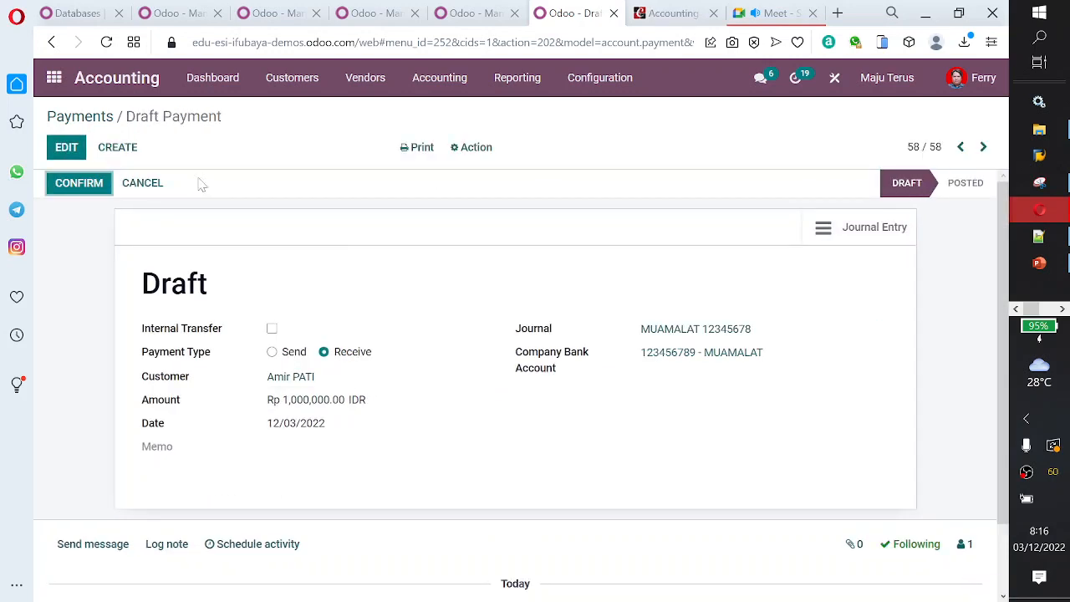
{"action": "left_click", "coordinate": [70, 185]}
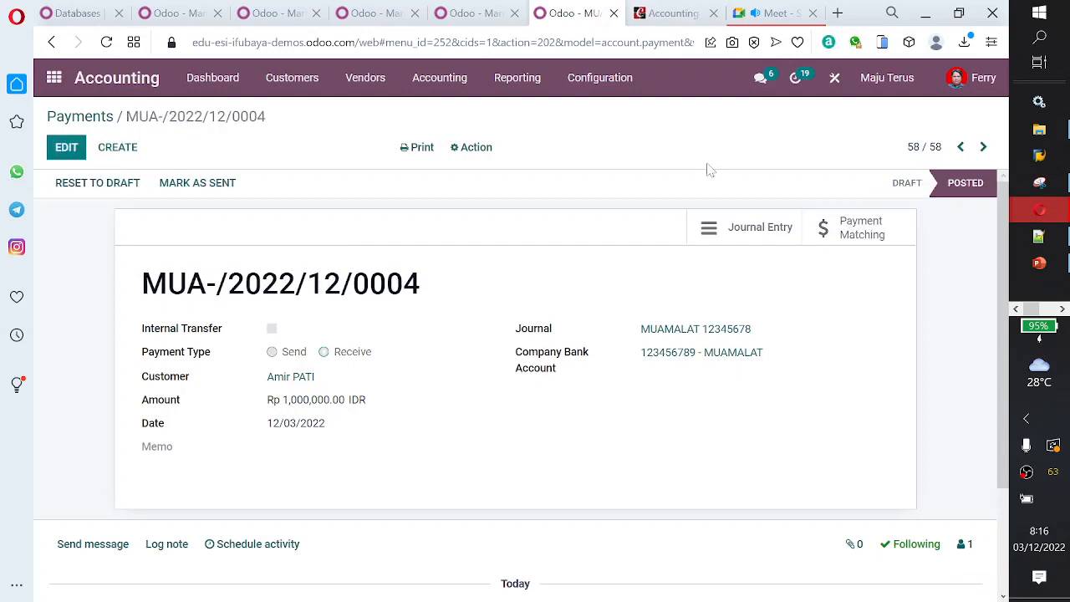
- Examine the debit and credit items in the confirmed payment's journal entry
{"action": "left_click", "coordinate": [711, 229]}
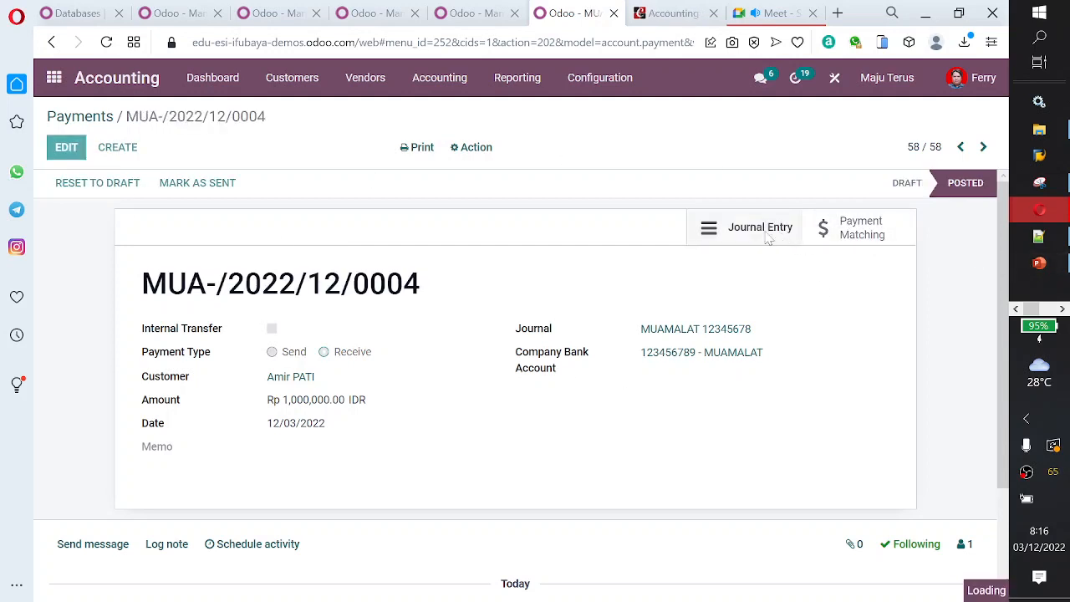
{"action": "left_click", "coordinate": [769, 227]}
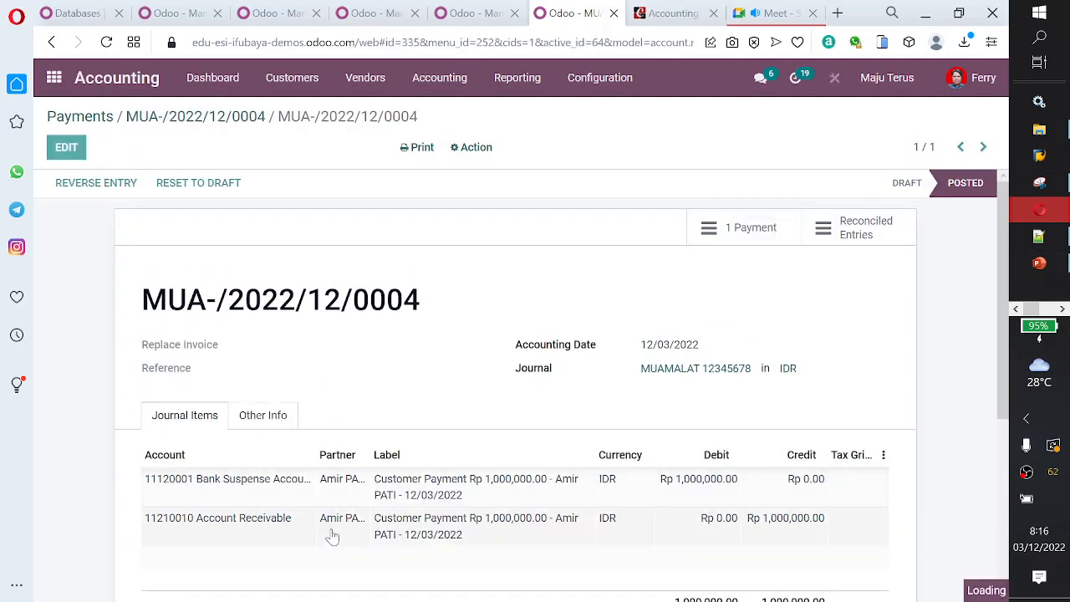
{"action": "left_click", "coordinate": [785, 253]}
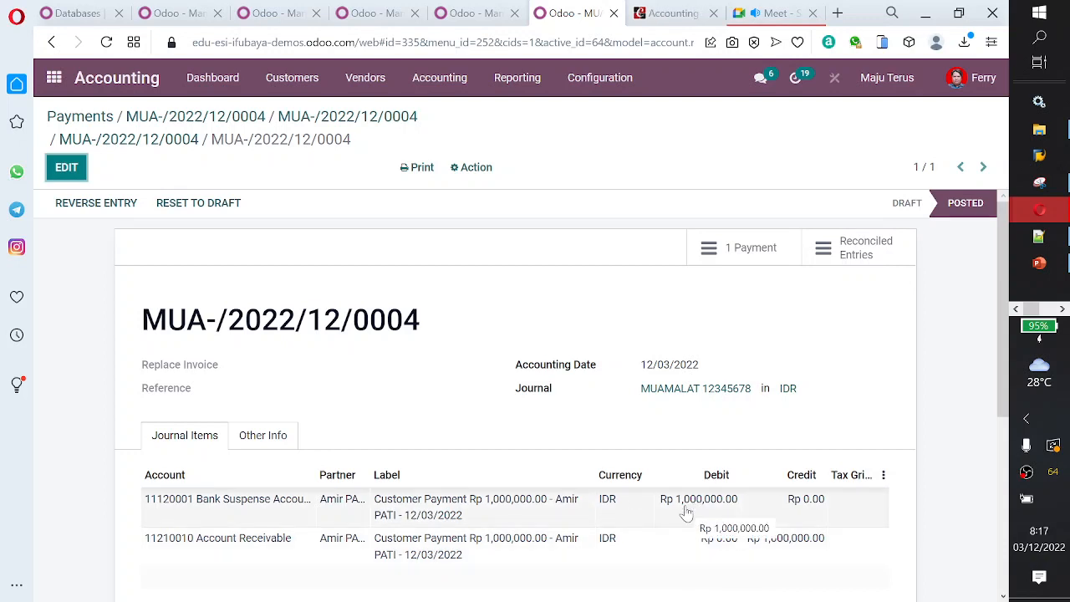
- Create a new bank statement for the MUAMALAT journal from the Accounting Dashboard
{"action": "left_click", "coordinate": [121, 84]}
{"action": "scroll", "coordinate": [280, 383], "scroll_direction": "down", "scroll_amount": 6}
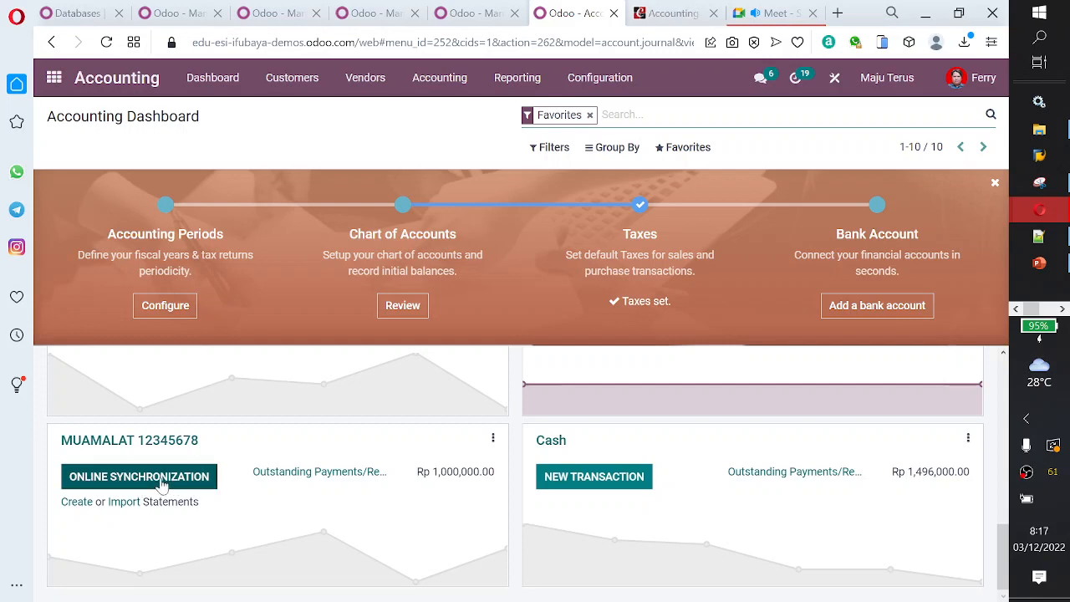
{"action": "left_click", "coordinate": [86, 506]}
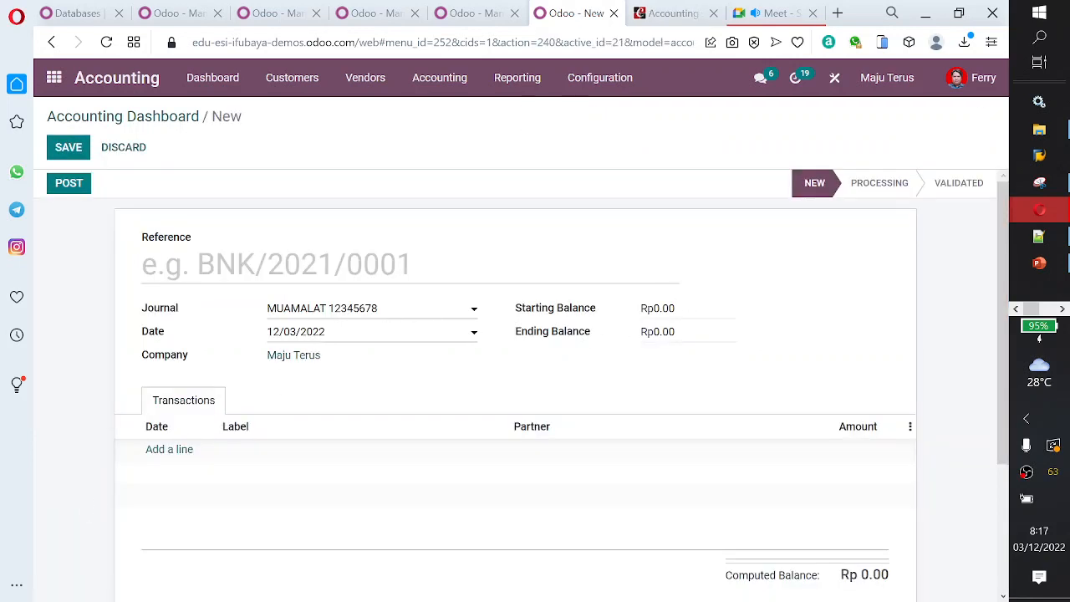
{"action": "left_click", "coordinate": [693, 308]}
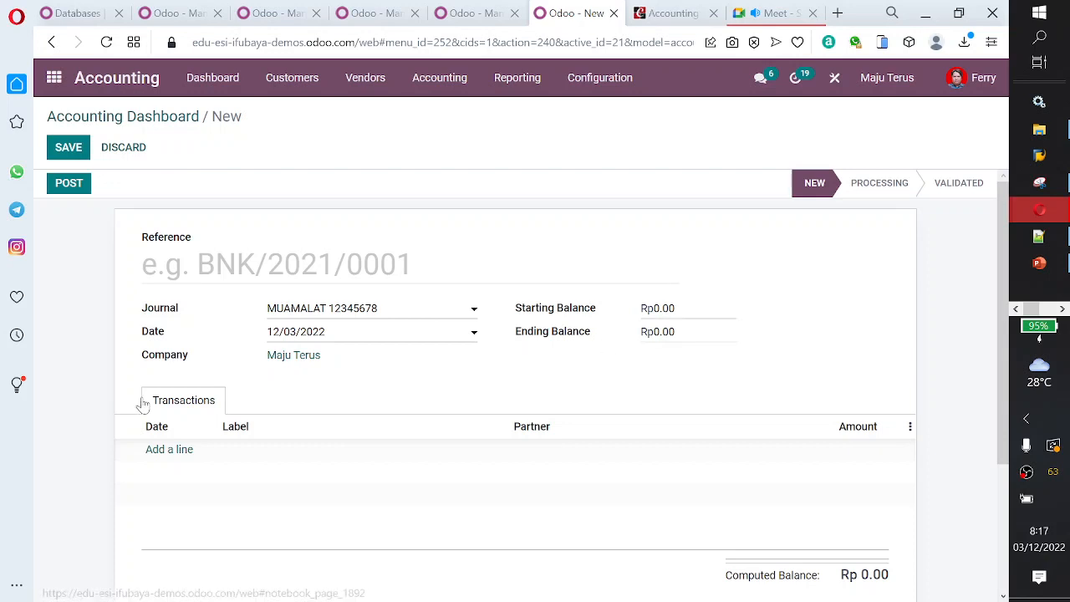
- Add a statement transaction labelled "Penerimaan" with the paying customer as partner and an amount of 1,000,000
{"action": "left_click", "coordinate": [167, 451]}
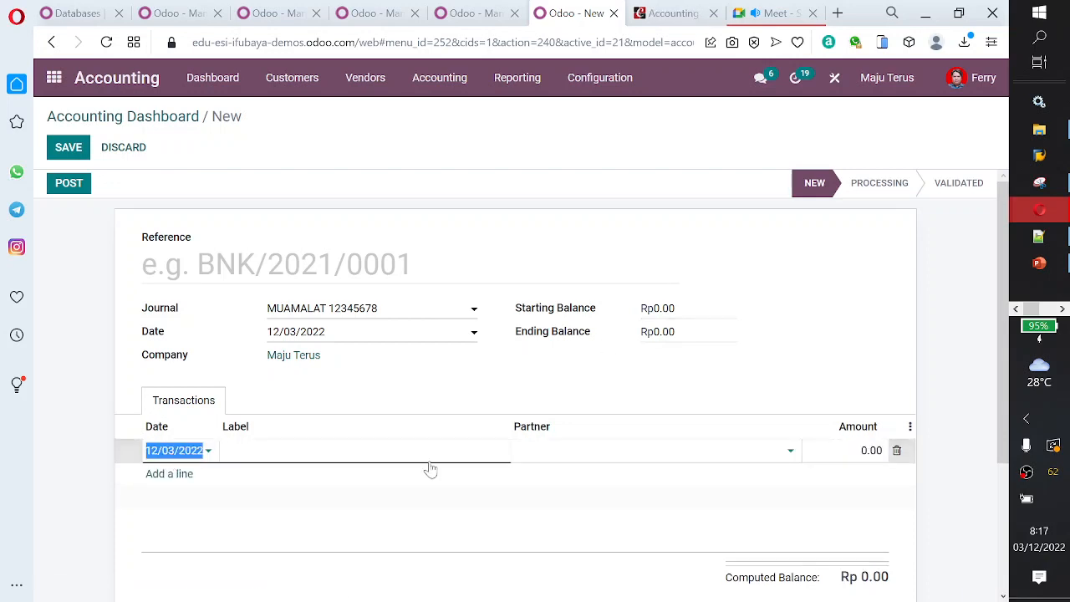
{"action": "key", "text": "Tab"}
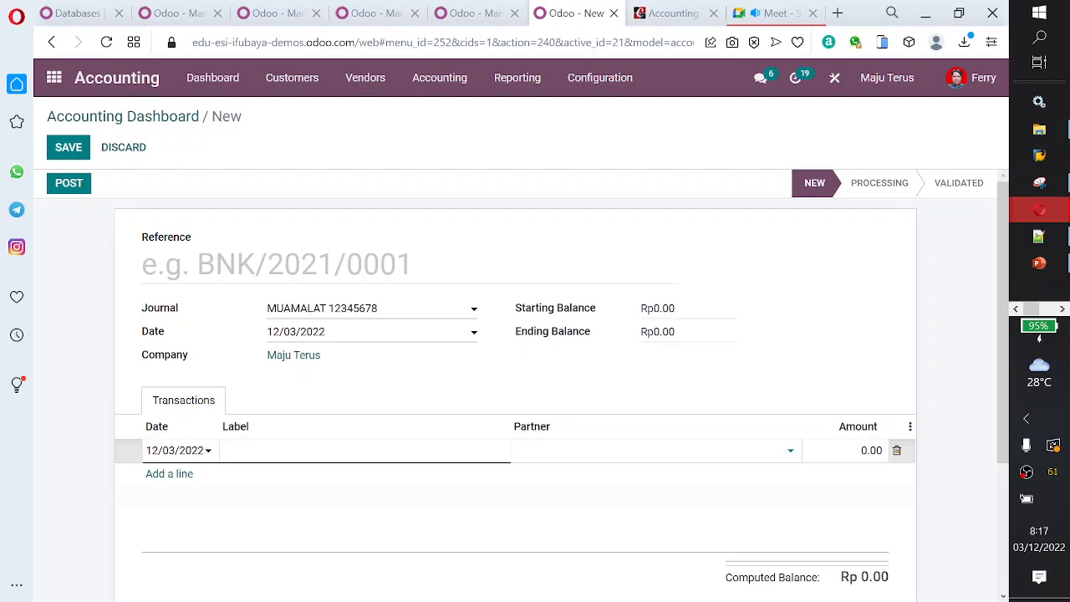
{"action": "type", "text": "Penerimaan"}
{"action": "left_click", "coordinate": [791, 452]}
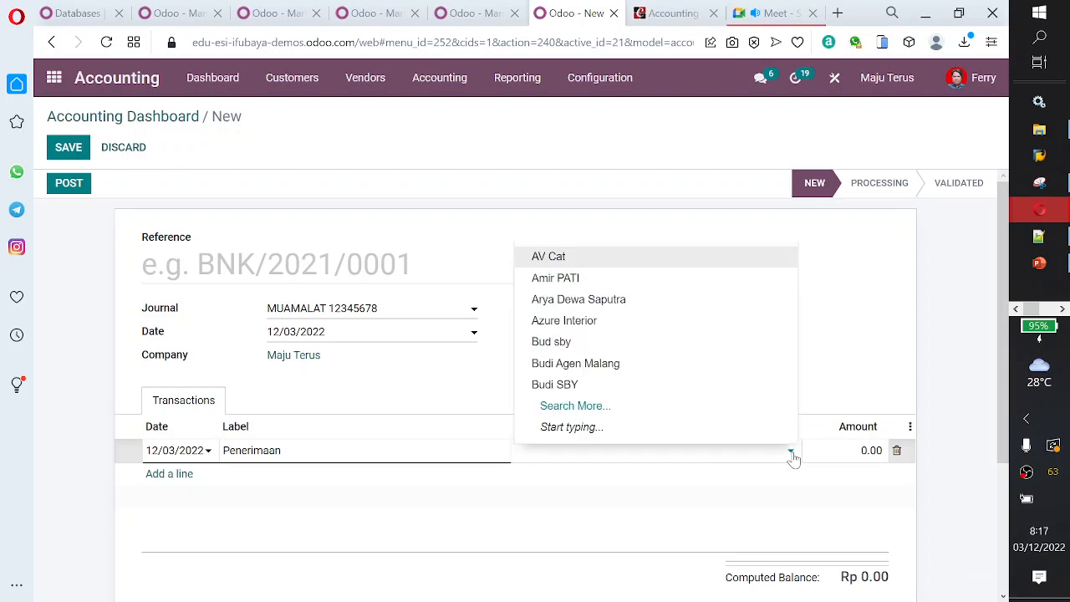
{"action": "left_click", "coordinate": [637, 280]}
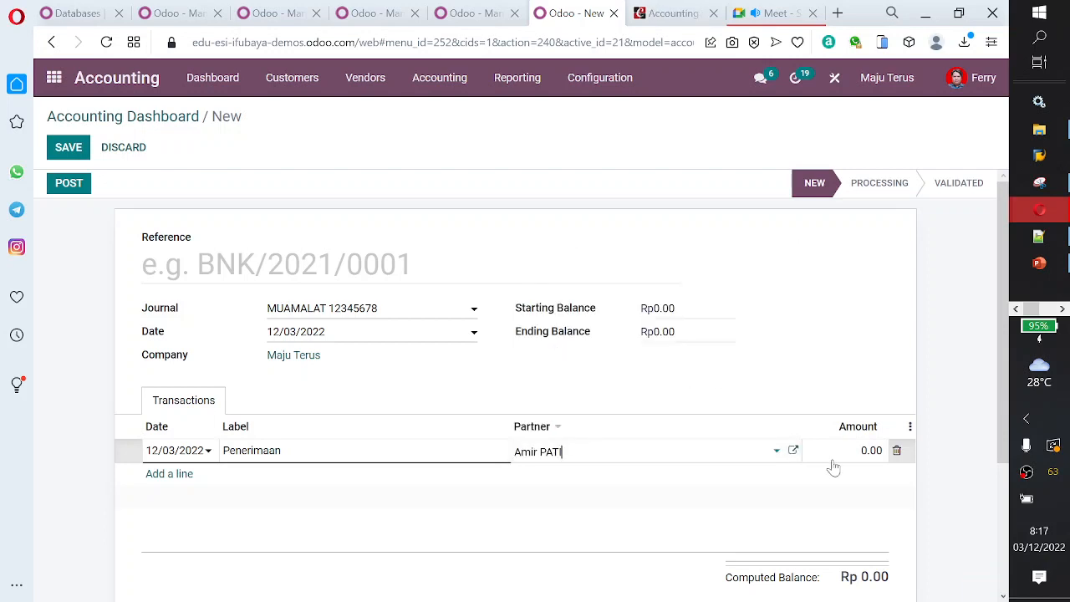
{"action": "type", "text": "1,0"}
{"action": "type", "text": "00,000"}
{"action": "key", "text": "Return"}
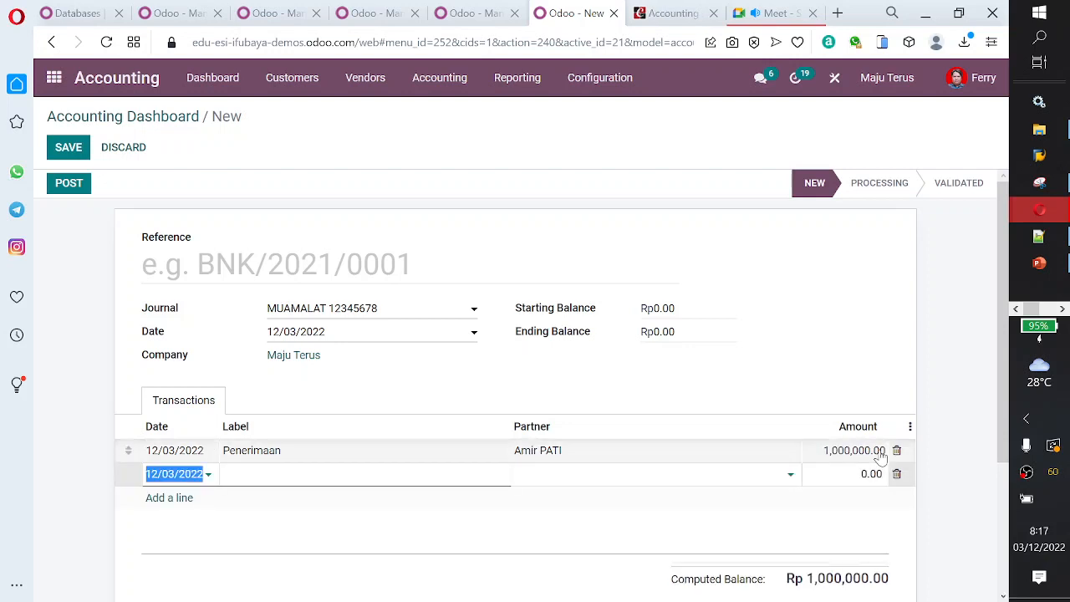
{"action": "left_click", "coordinate": [477, 450]}
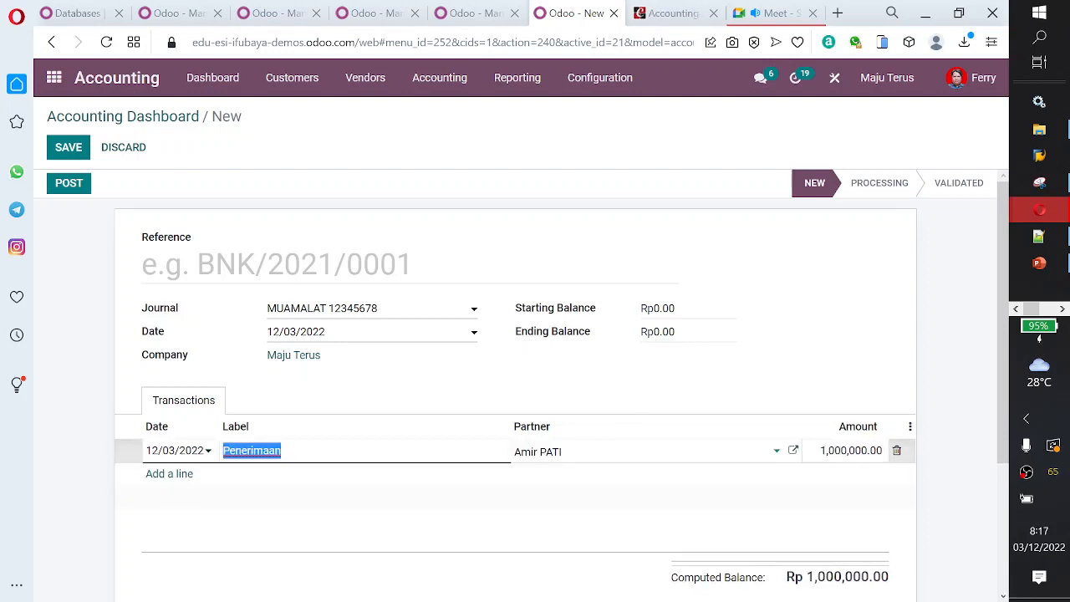
- Set the statement's ending balance to 1000000, then save and post the statement
{"action": "left_click", "coordinate": [569, 333]}
{"action": "type", "text": "1000"}
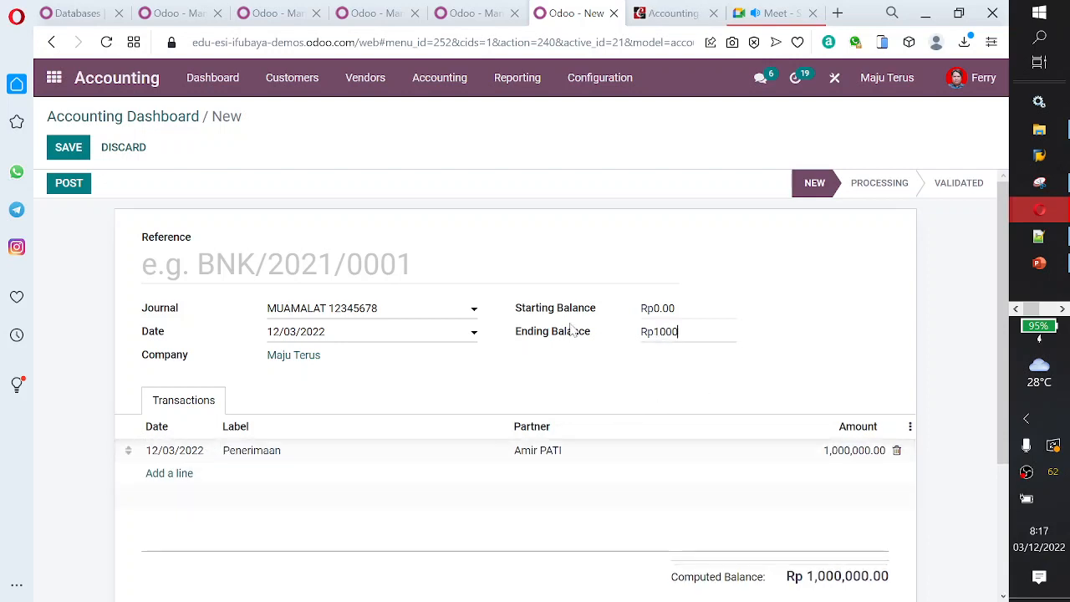
{"action": "type", "text": "0000"}
{"action": "key", "text": "Return"}
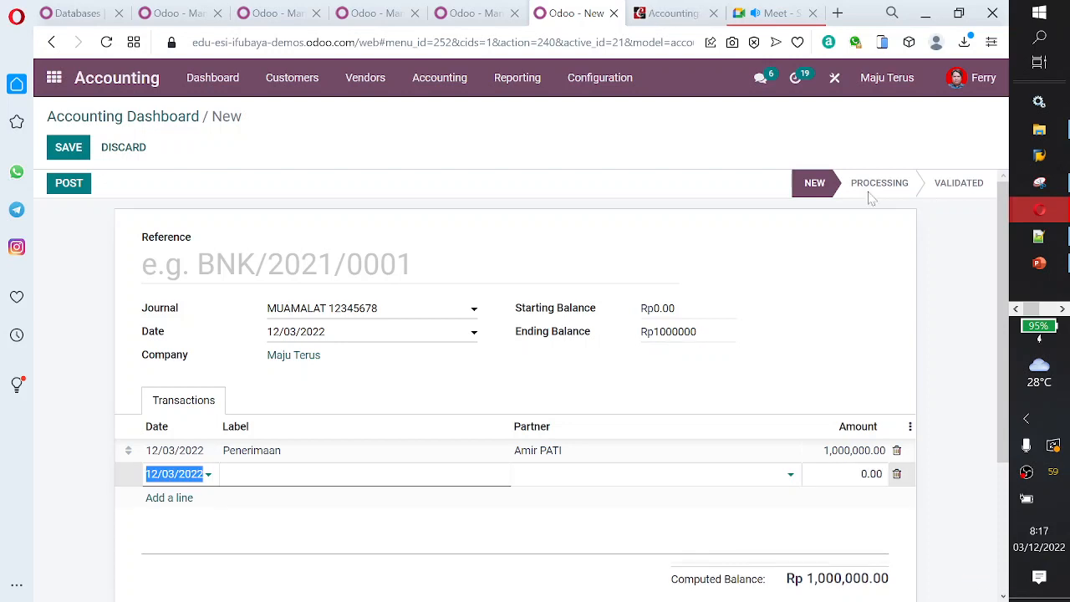
{"action": "left_click", "coordinate": [72, 149]}
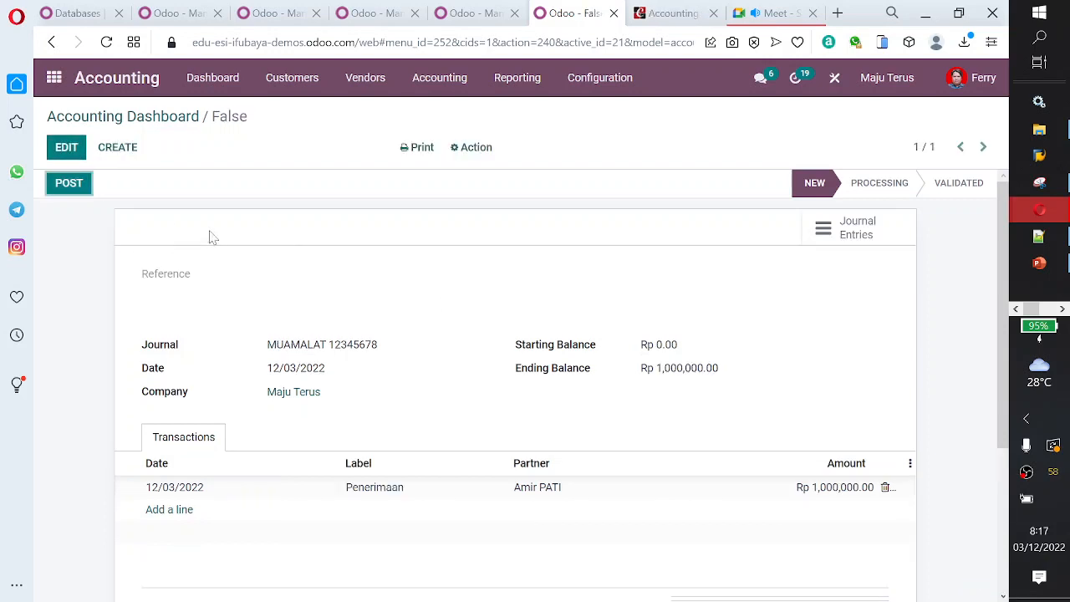
{"action": "left_click", "coordinate": [65, 188]}
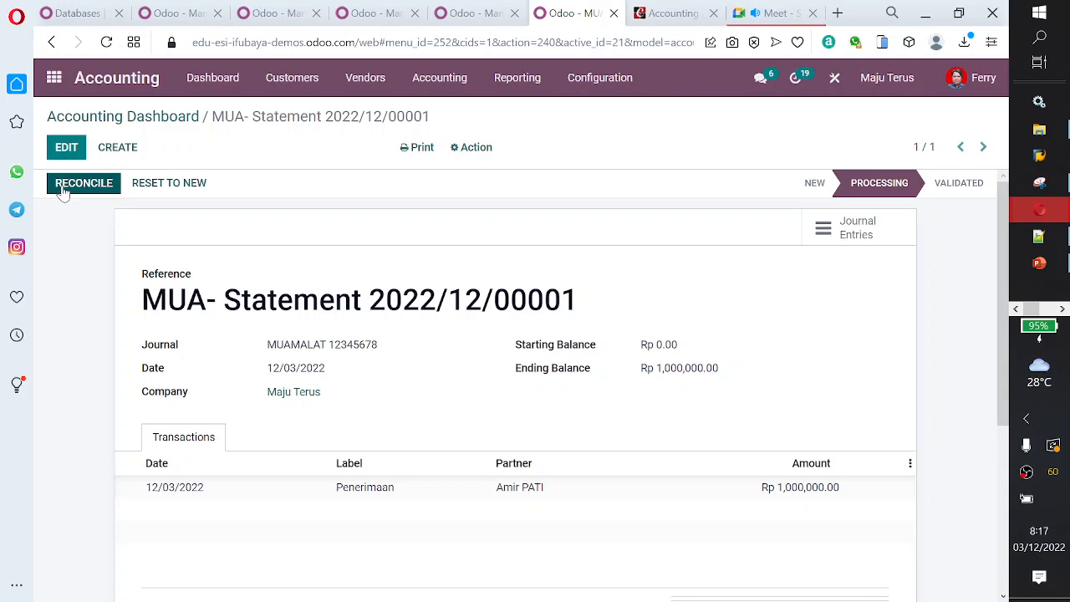
{"action": "left_click", "coordinate": [63, 192]}
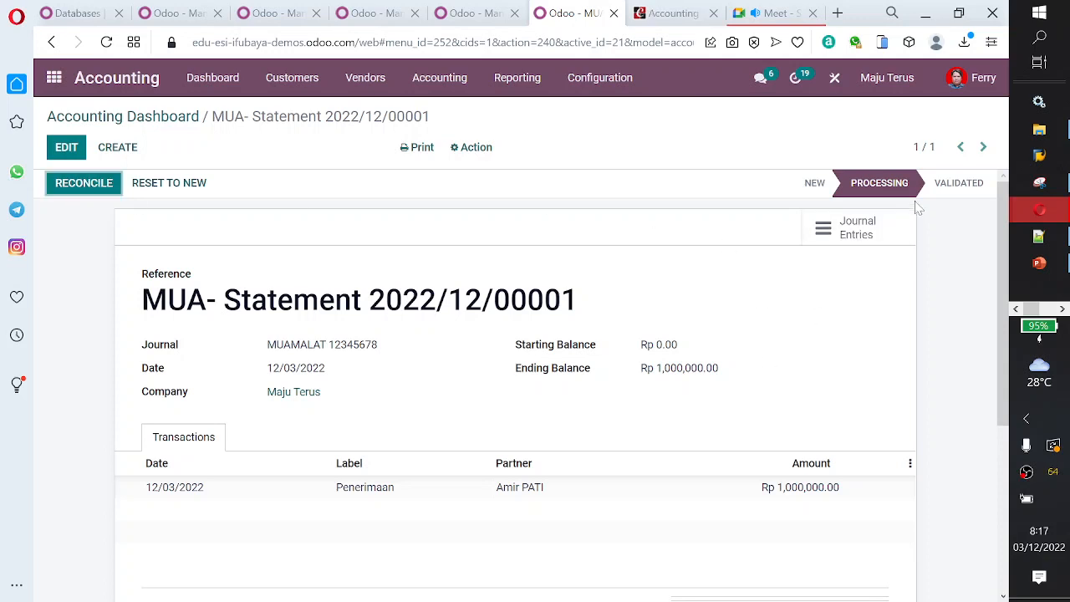
- Check the posted MUAMALAT statement's journal entries, then reconcile its transaction with the matching customer payment and validate
{"action": "left_click", "coordinate": [882, 230]}
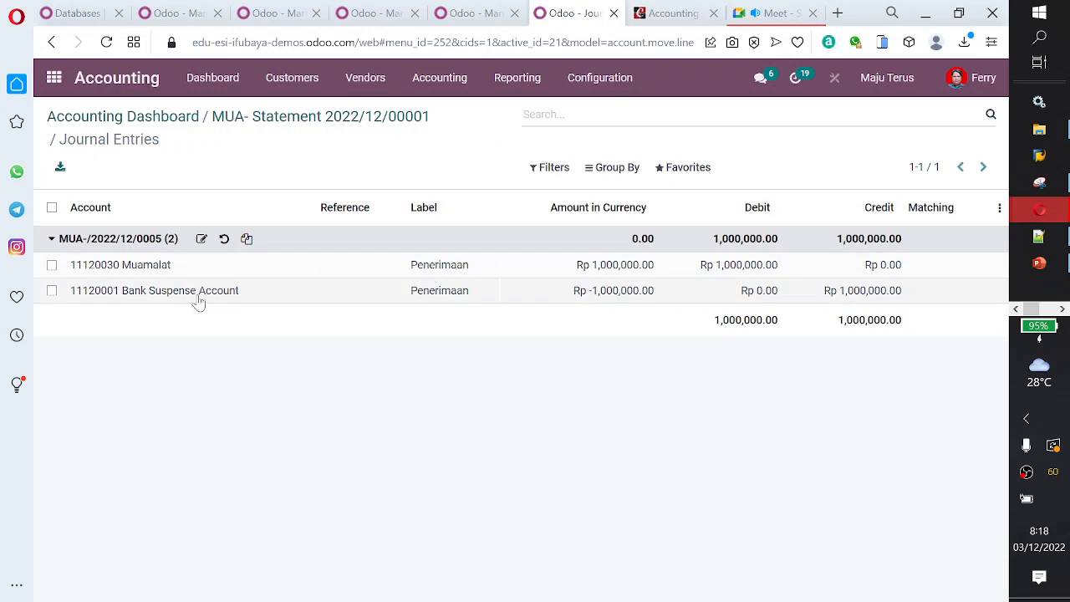
{"action": "left_click", "coordinate": [129, 120]}
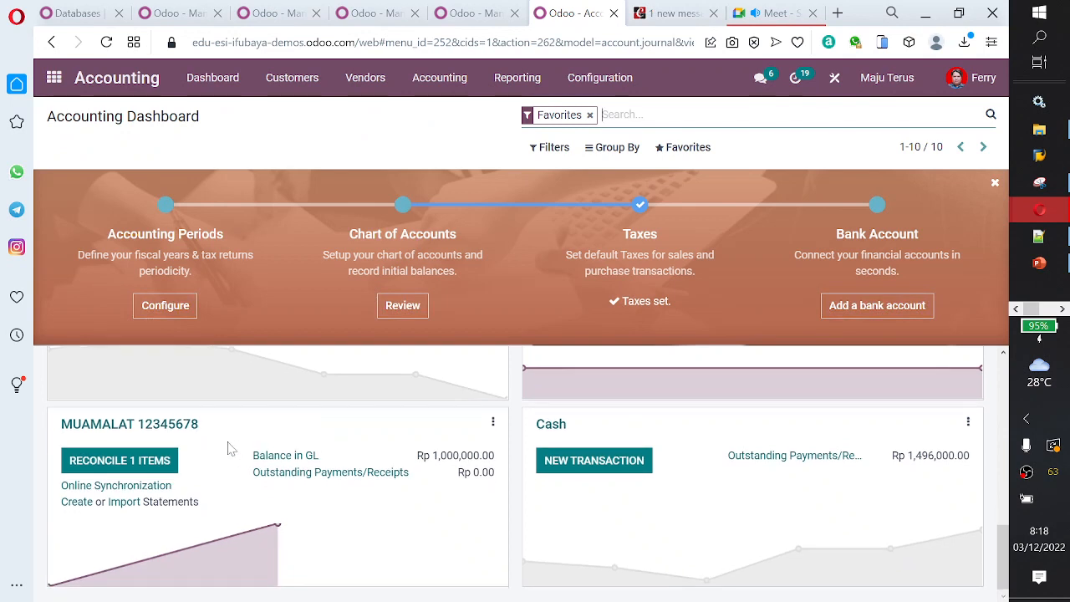
{"action": "left_click", "coordinate": [161, 467]}
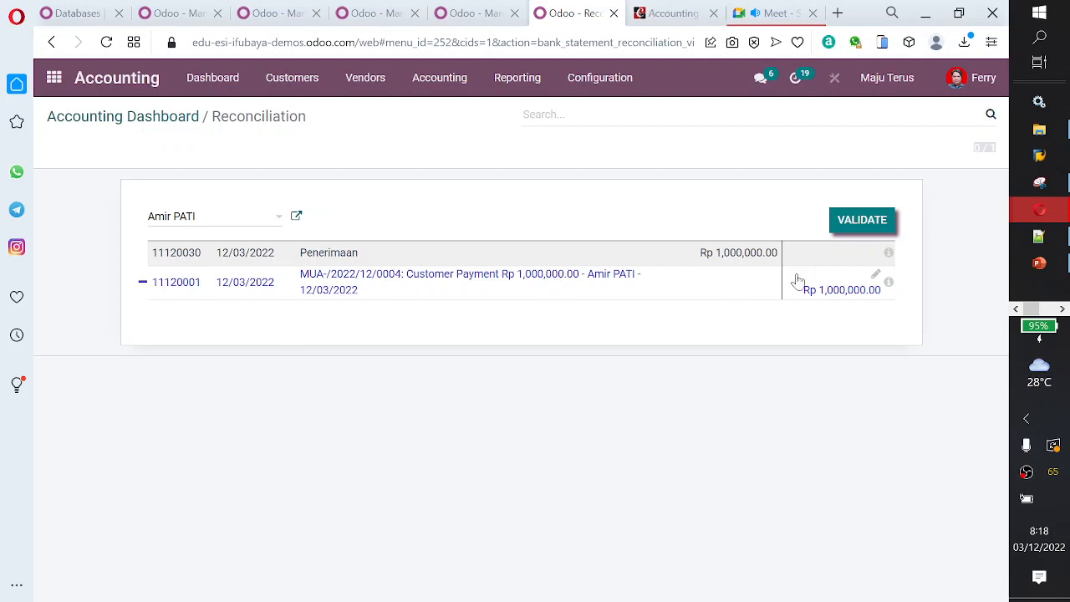
{"action": "left_click", "coordinate": [846, 230]}
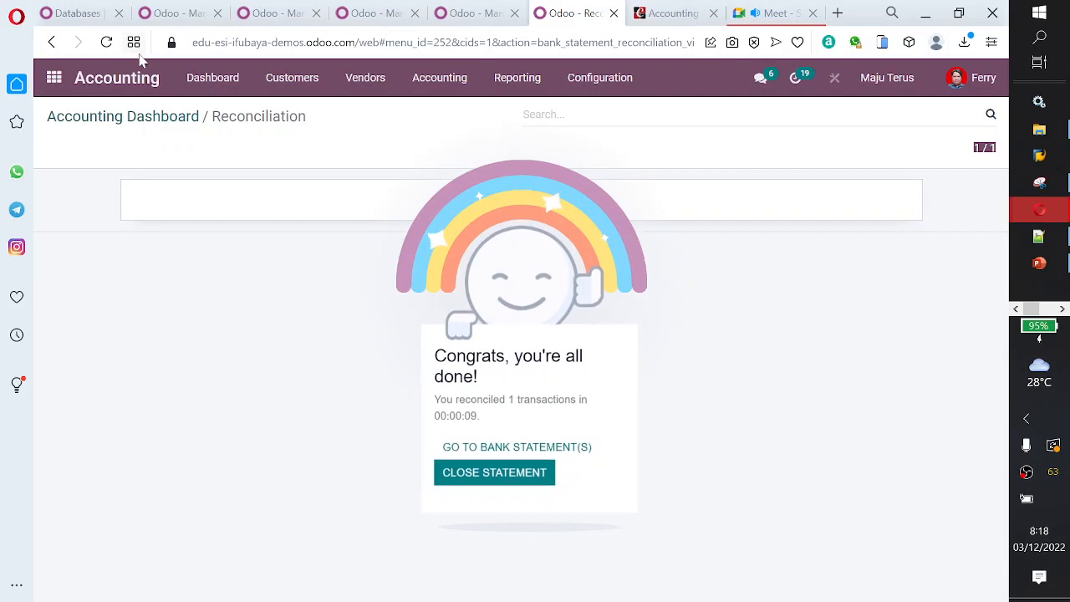
- Review the reconciled MUAMALAT journal's card on the Accounting Dashboard
{"action": "left_click", "coordinate": [132, 86]}
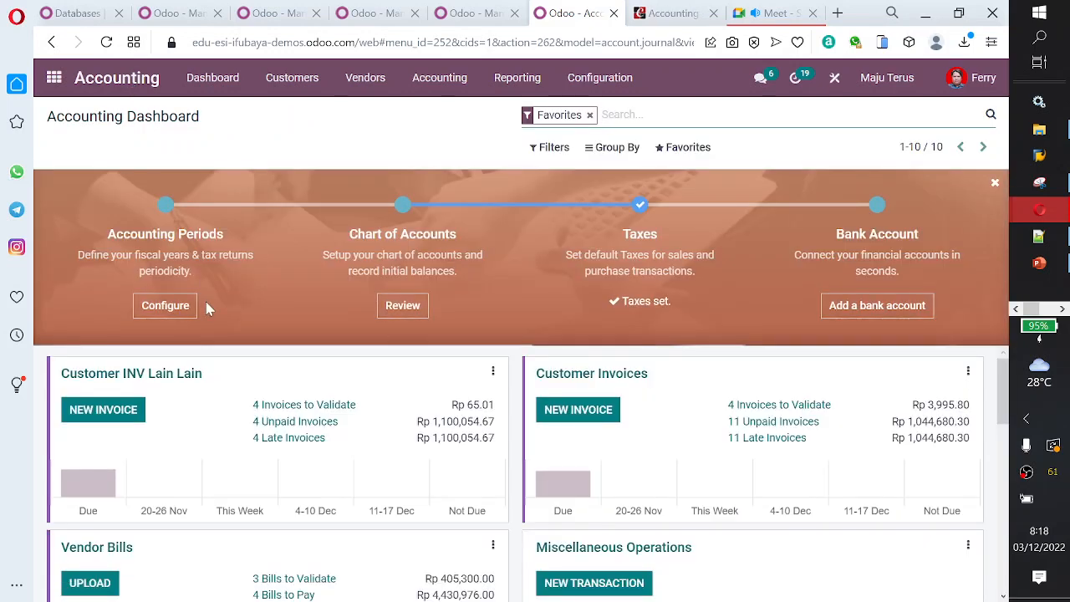
{"action": "scroll", "coordinate": [259, 444], "scroll_direction": "down", "scroll_amount": 6}
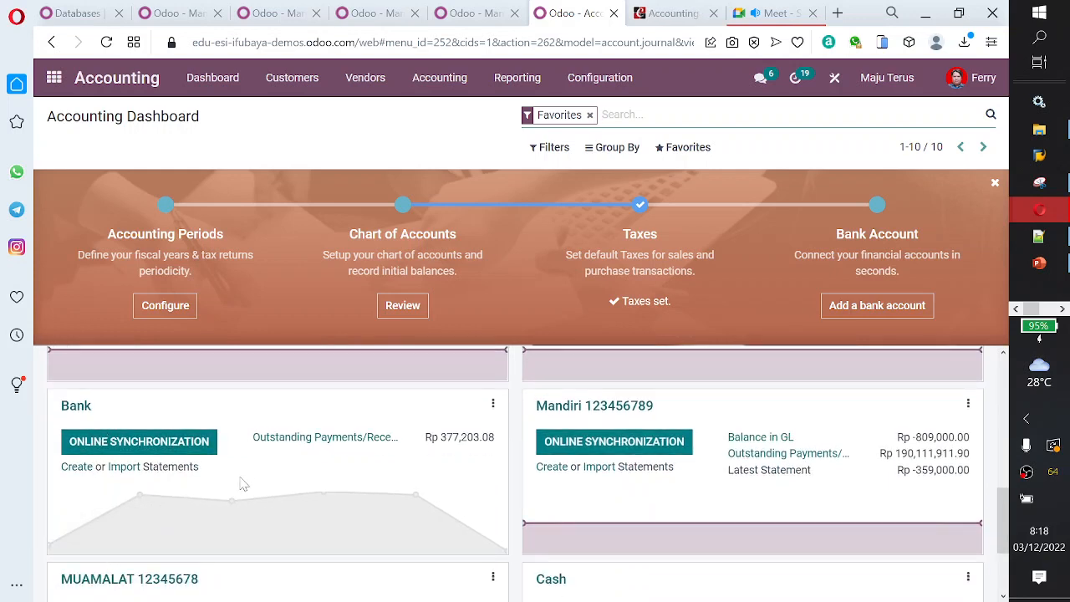
{"action": "scroll", "coordinate": [248, 478], "scroll_direction": "down", "scroll_amount": 2}
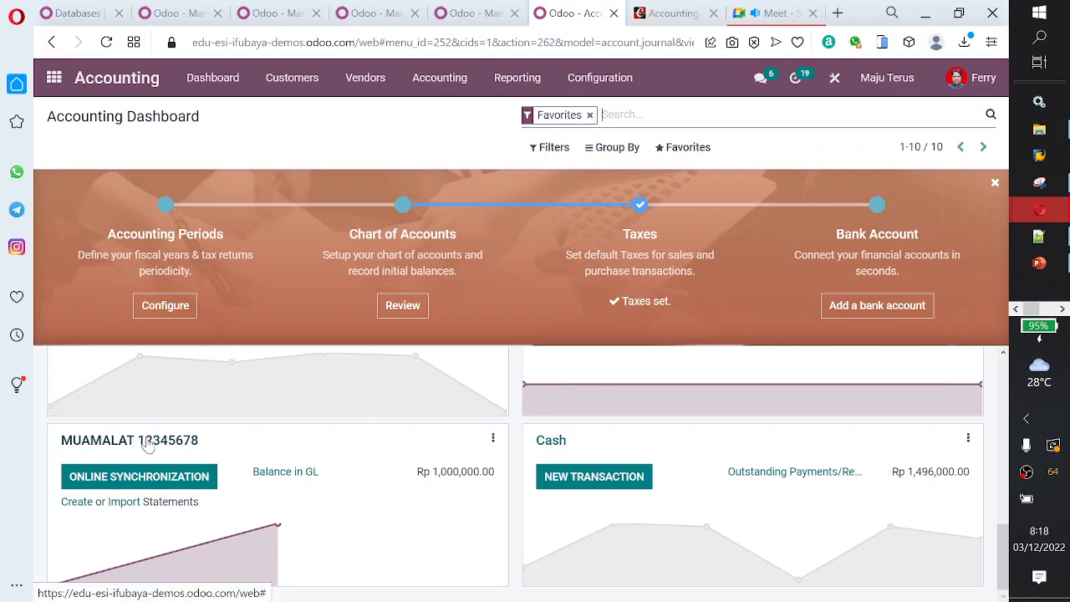
- Open the Bank and Cash journal items and examine the accounts and matching references of the MUAMALAT receipt entries
{"action": "left_click", "coordinate": [509, 87]}
{"action": "mouse_move", "coordinate": [476, 84]}
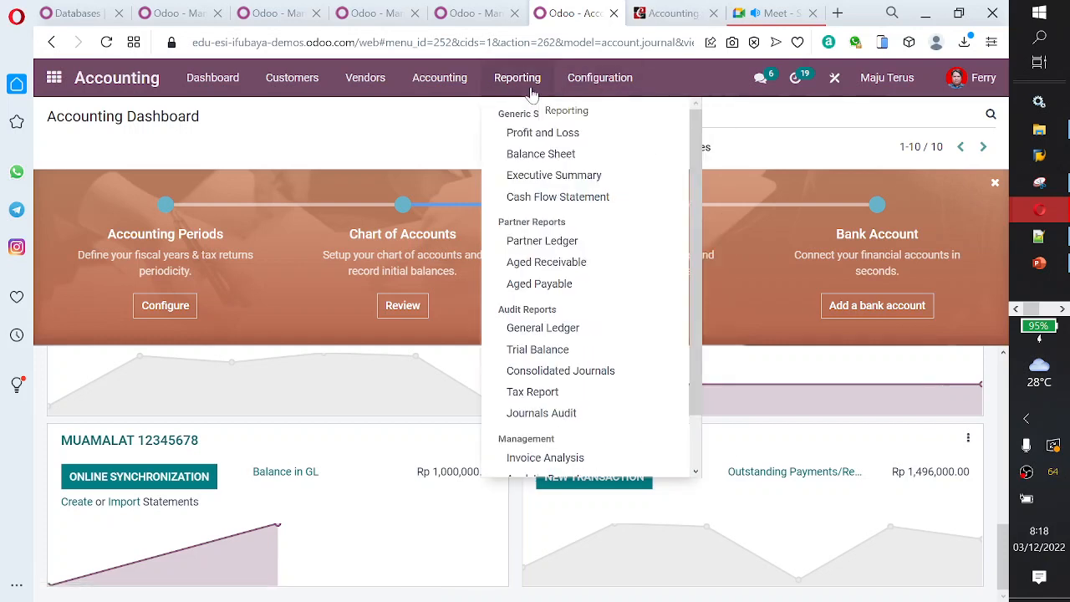
{"action": "mouse_move", "coordinate": [451, 105]}
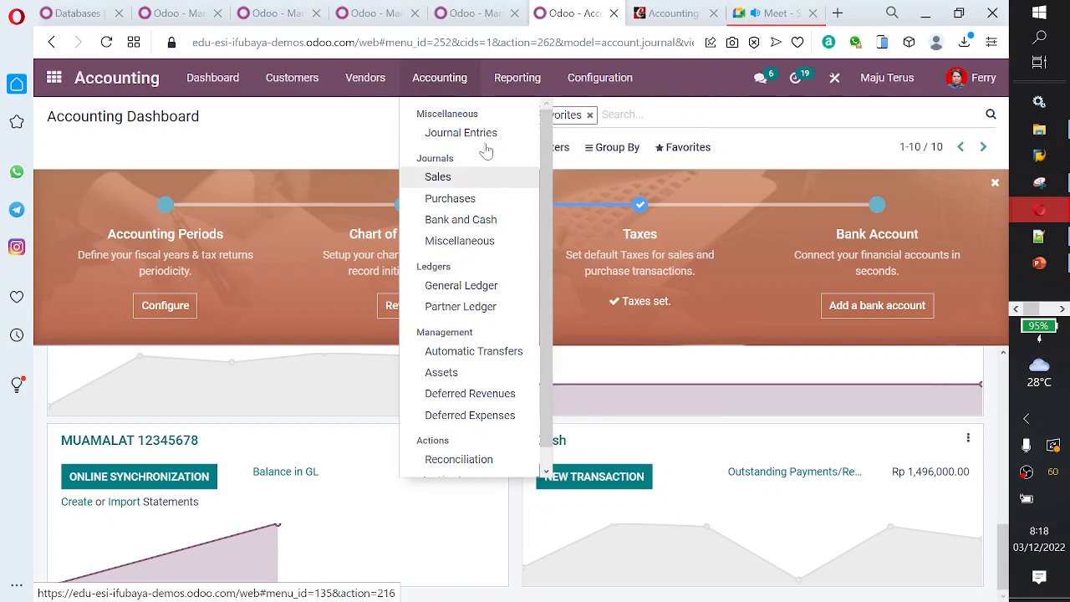
{"action": "left_click", "coordinate": [483, 219]}
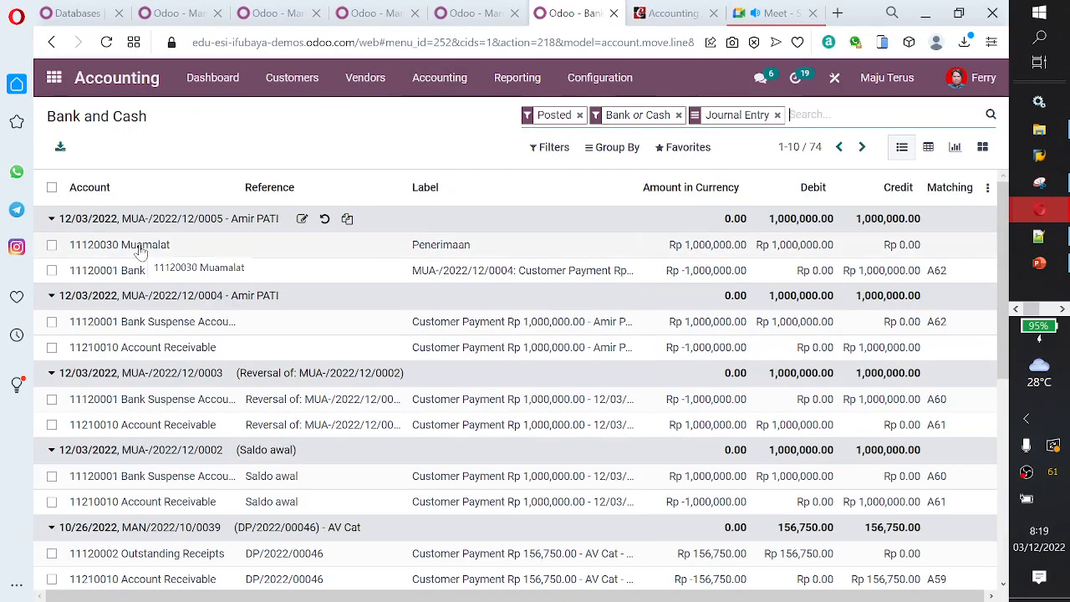
{"action": "left_click", "coordinate": [458, 81]}
{"action": "left_click", "coordinate": [458, 220]}
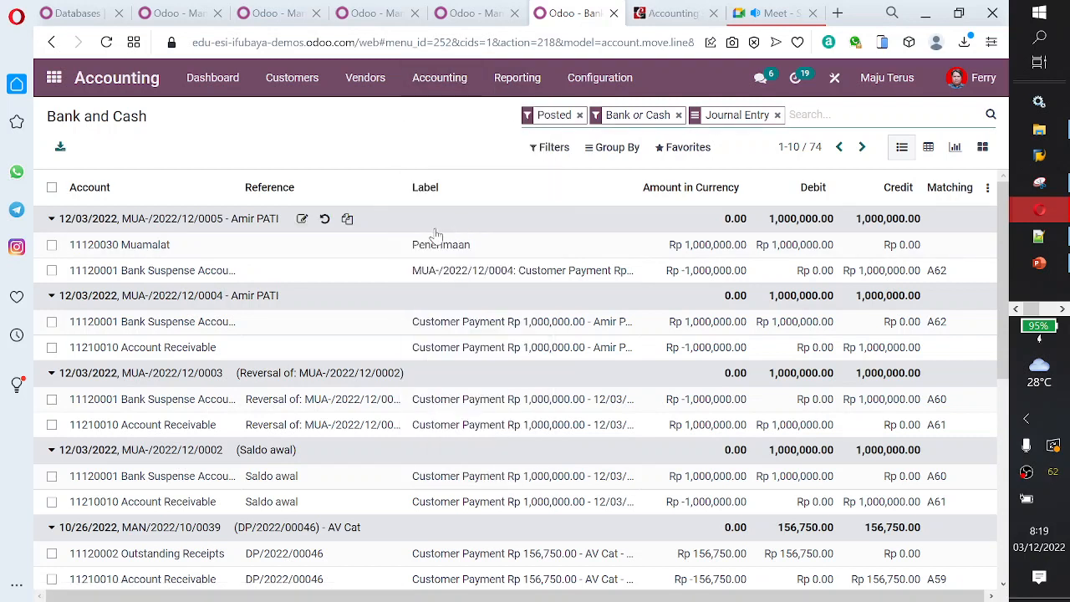
{"action": "scroll", "coordinate": [170, 284], "scroll_direction": "down", "scroll_amount": 1}
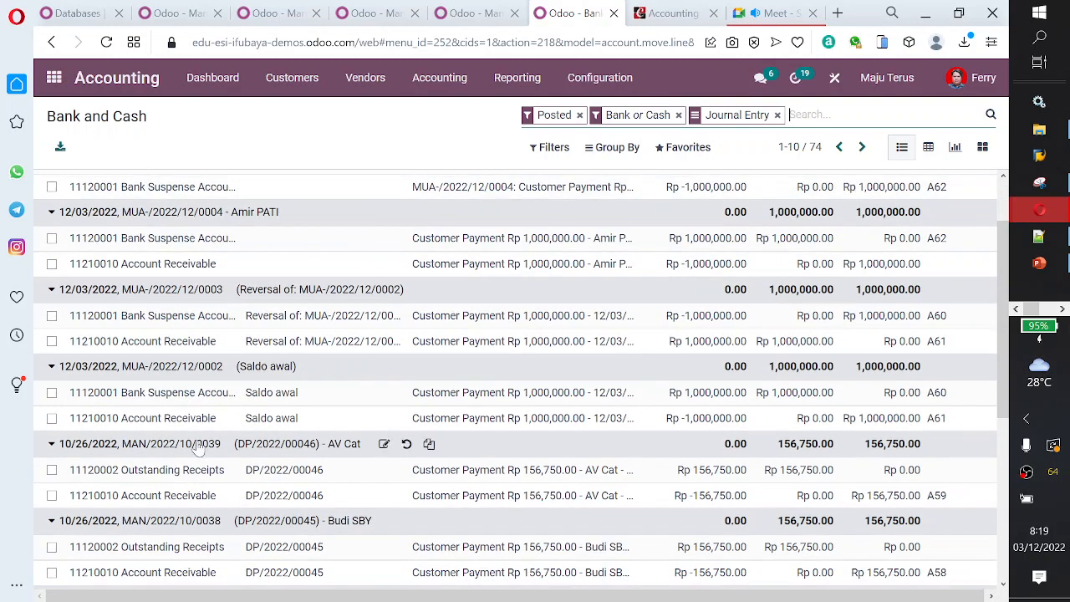
{"action": "scroll", "coordinate": [330, 354], "scroll_direction": "up", "scroll_amount": 1}
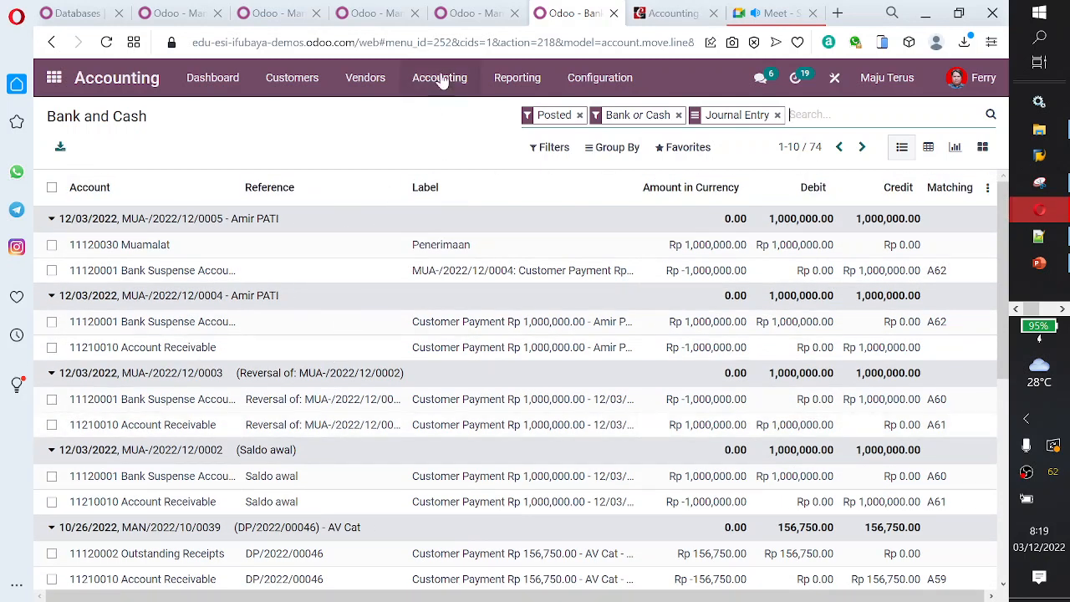
- Switch to the Cybrosys Odoo book page and read the section on configuring fiscal years, including its settings and form examples
{"action": "left_click", "coordinate": [675, 15]}
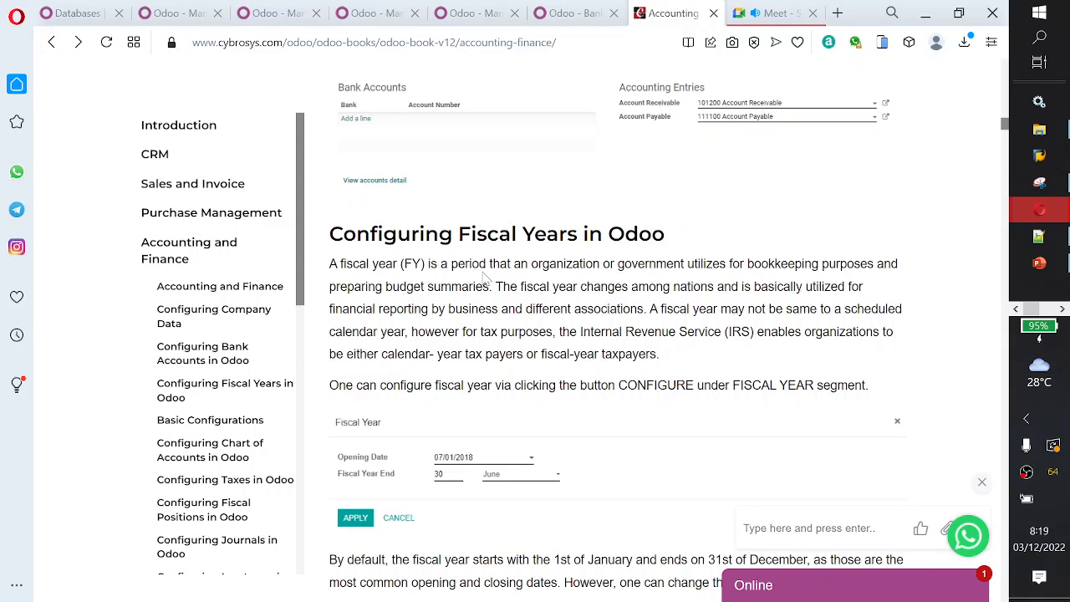
{"action": "scroll", "coordinate": [483, 278], "scroll_direction": "down", "scroll_amount": 1}
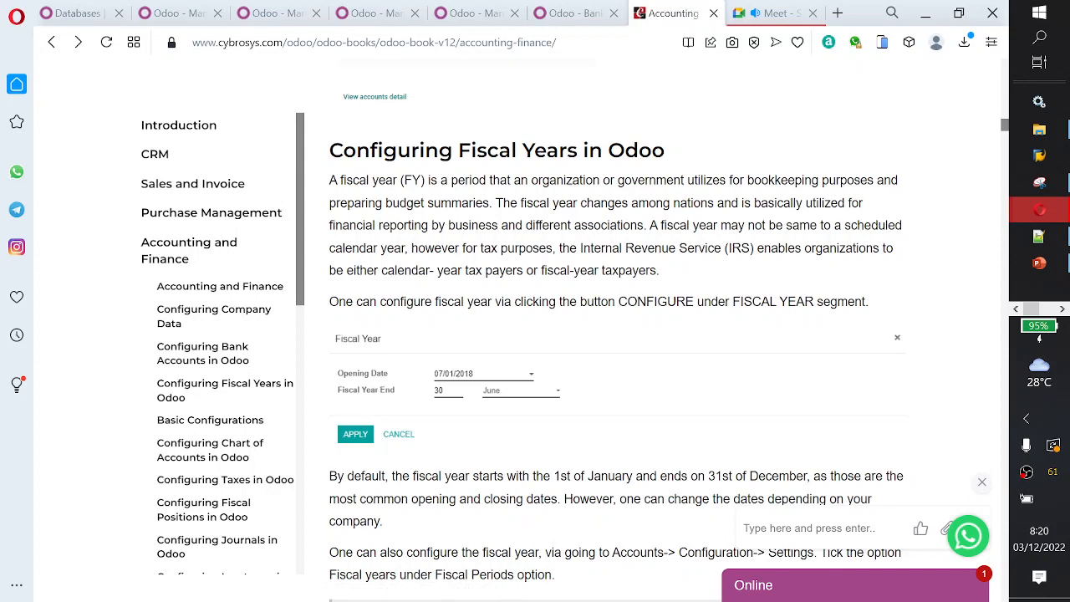
{"action": "scroll", "coordinate": [477, 308], "scroll_direction": "down", "scroll_amount": 1}
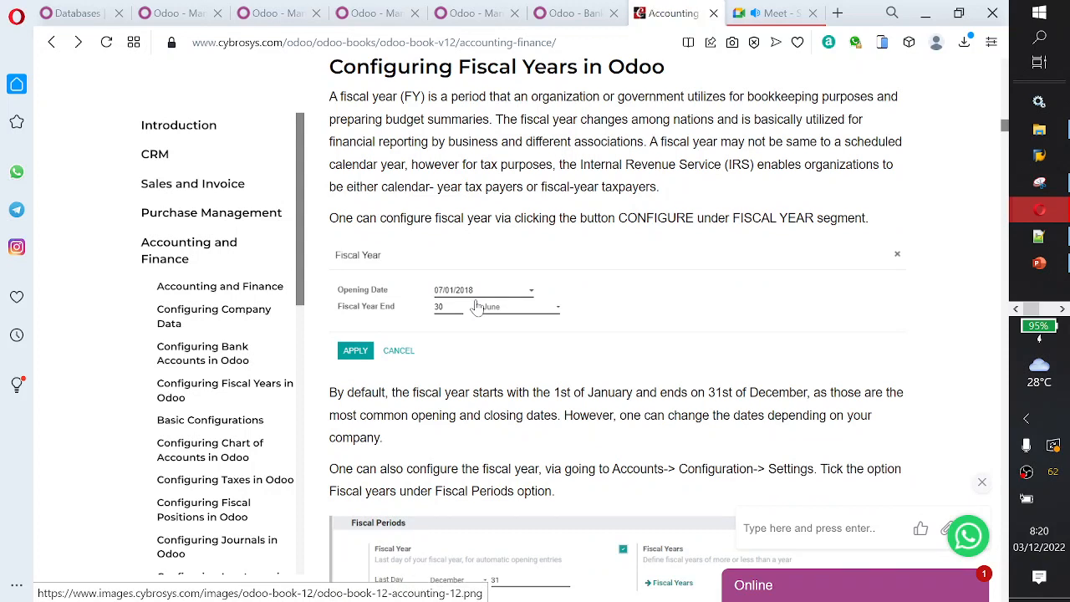
{"action": "scroll", "coordinate": [476, 307], "scroll_direction": "up", "scroll_amount": 1}
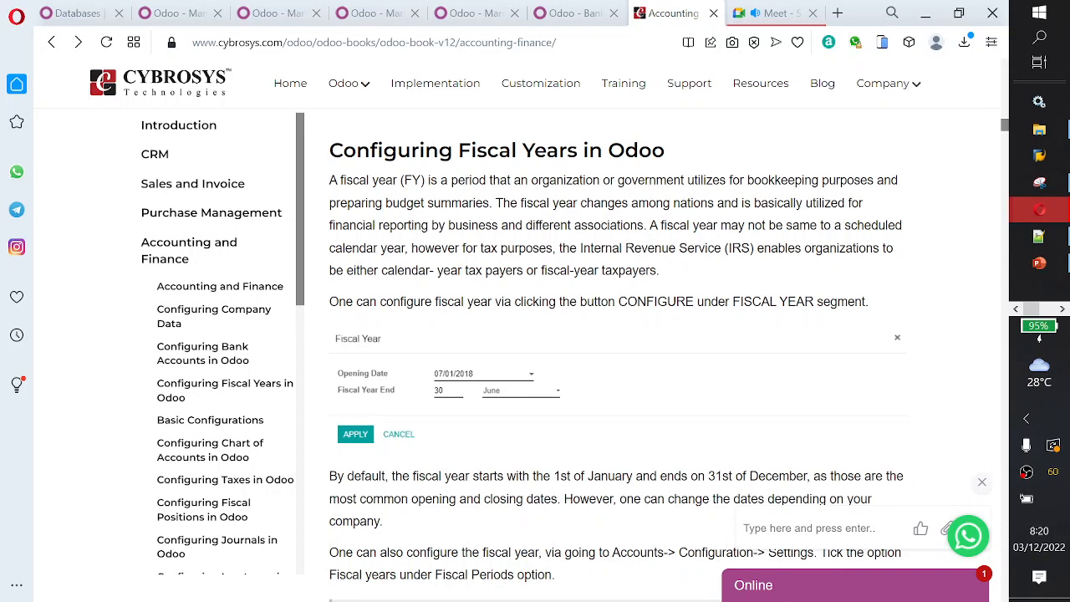
{"action": "left_click_drag", "start_coordinate": [330, 180], "coordinate": [492, 202]}
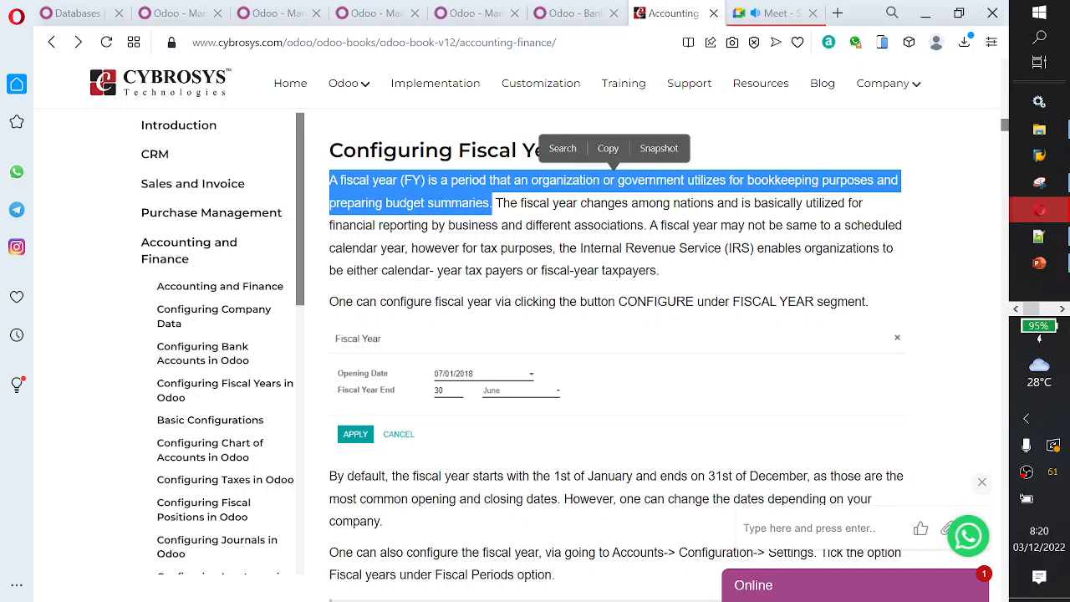
{"action": "left_click", "coordinate": [470, 351]}
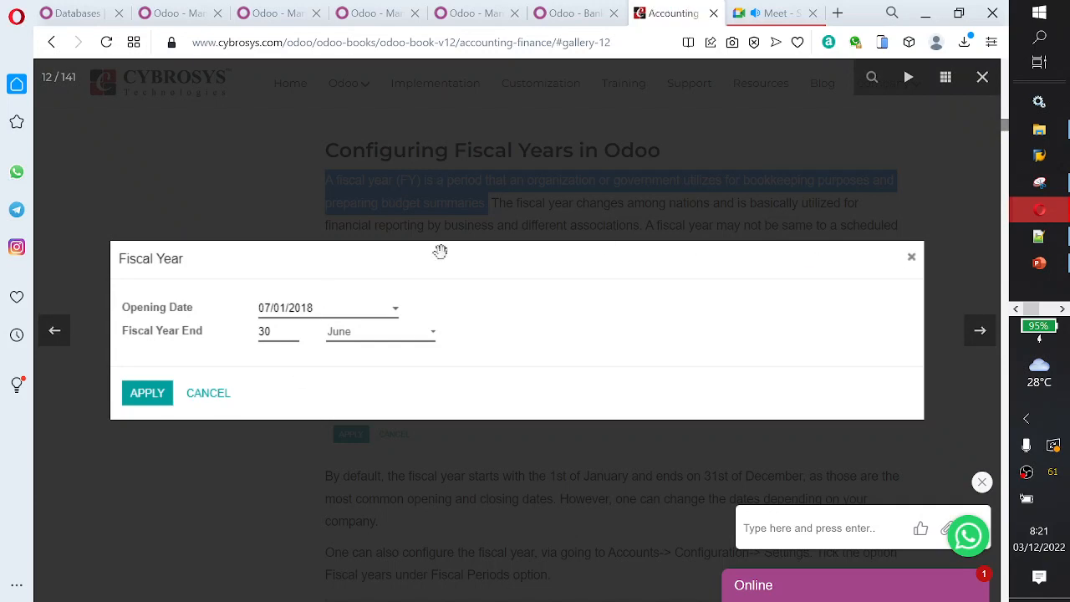
{"action": "left_click", "coordinate": [981, 78]}
{"action": "scroll", "coordinate": [730, 244], "scroll_direction": "down", "scroll_amount": 1}
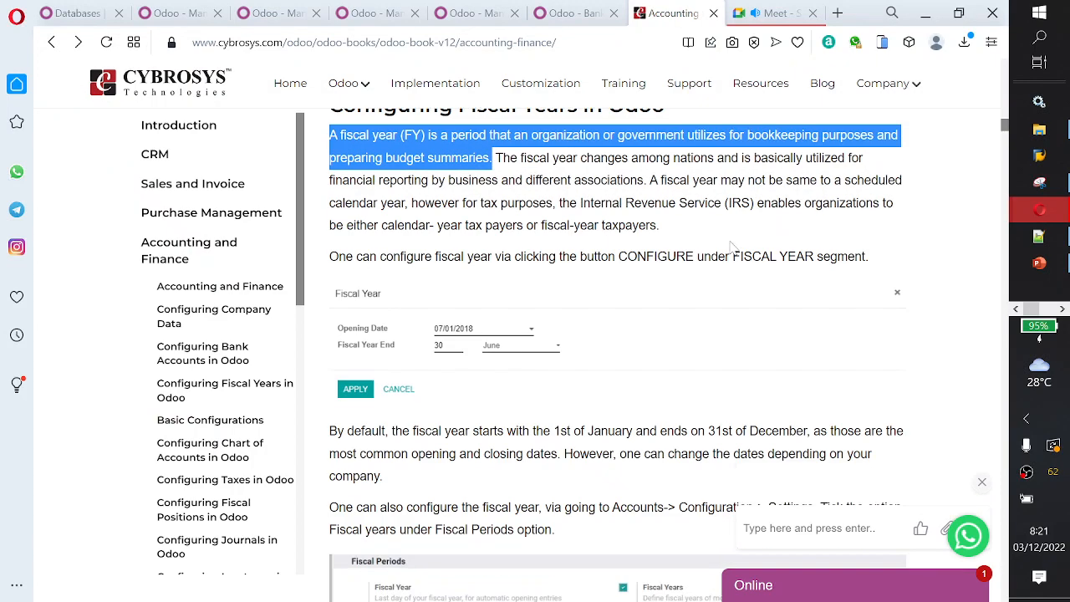
{"action": "scroll", "coordinate": [730, 244], "scroll_direction": "down", "scroll_amount": 5}
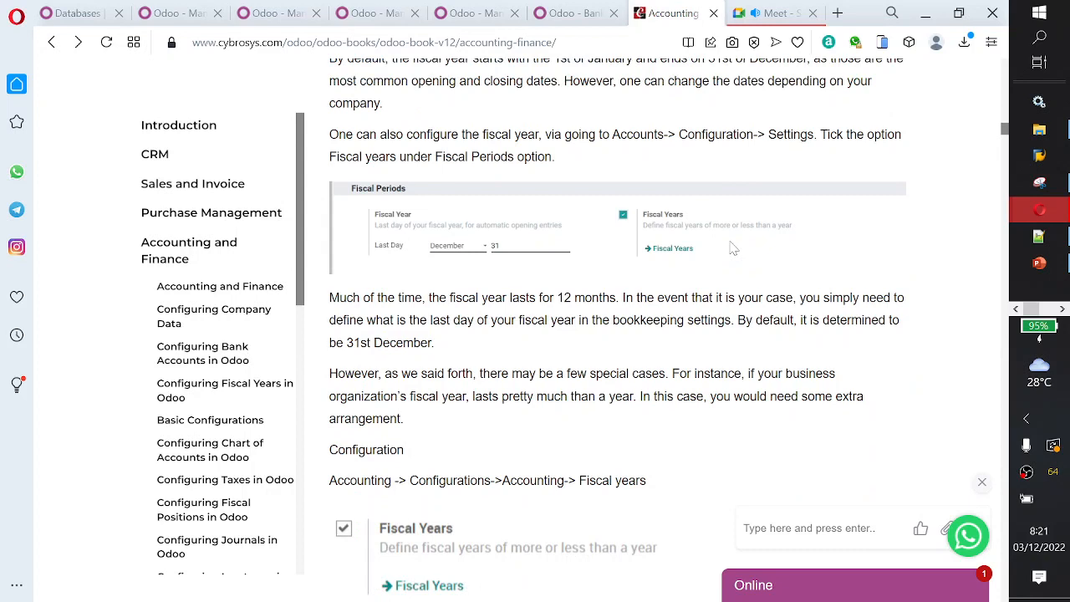
{"action": "scroll", "coordinate": [732, 247], "scroll_direction": "down", "scroll_amount": 3}
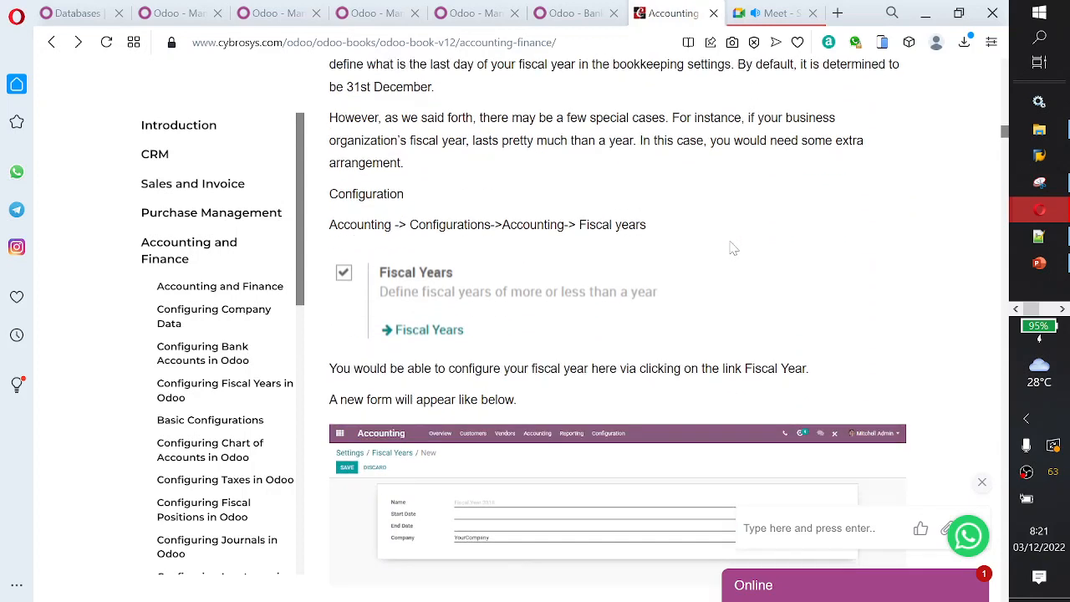
{"action": "scroll", "coordinate": [732, 248], "scroll_direction": "down", "scroll_amount": 1}
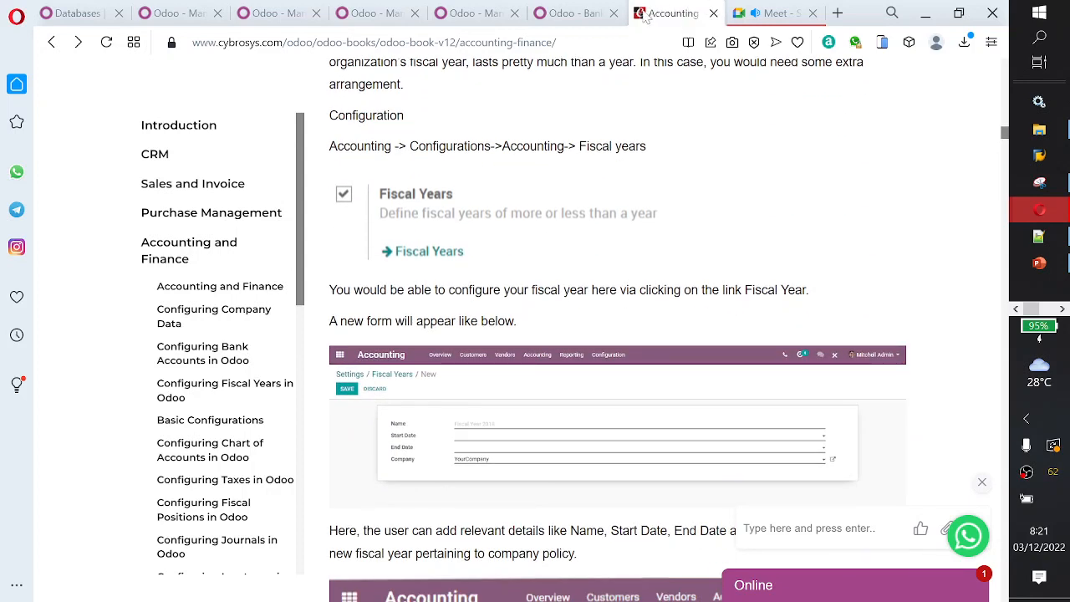
- Switch back to Odoo, find the fiscal options in the Accounting settings, enable Fiscal Years and save the change
{"action": "left_click", "coordinate": [577, 13]}
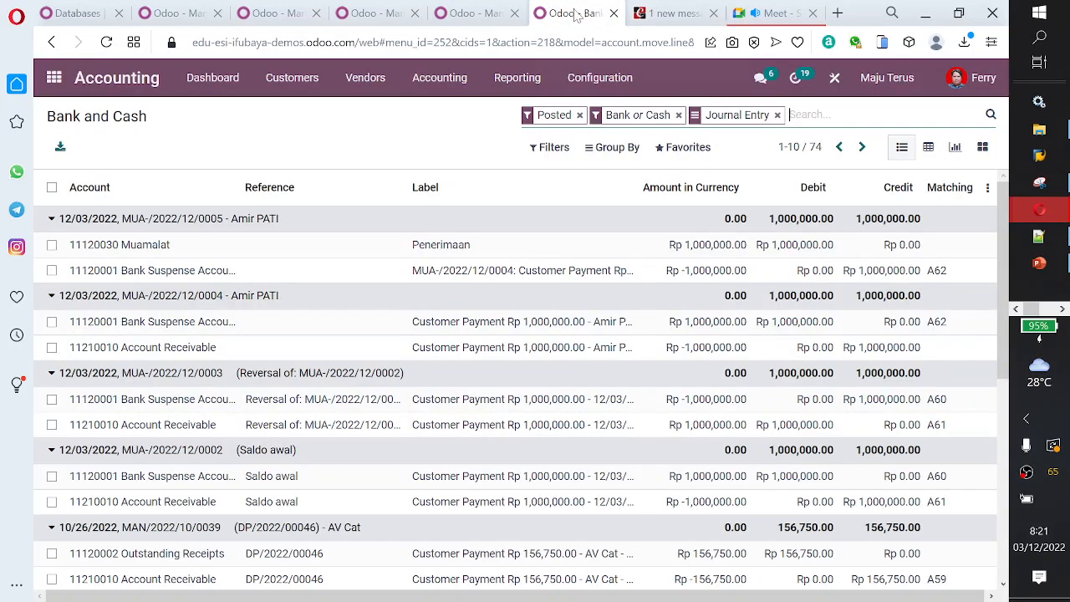
{"action": "left_click", "coordinate": [585, 83]}
{"action": "left_click", "coordinate": [593, 110]}
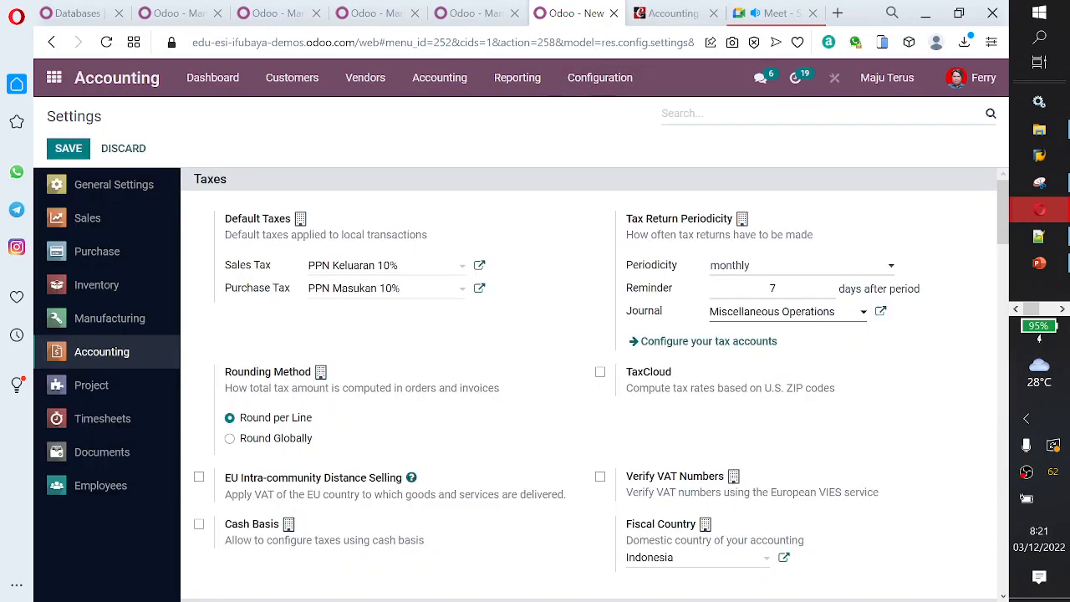
{"action": "type", "text": "fisca"}
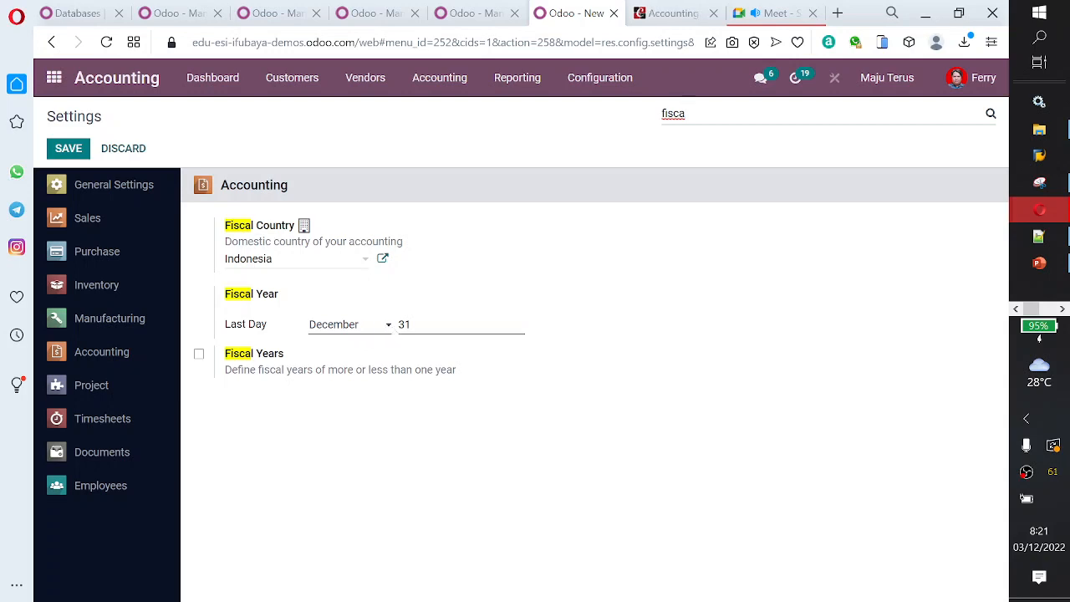
{"action": "left_click", "coordinate": [452, 325]}
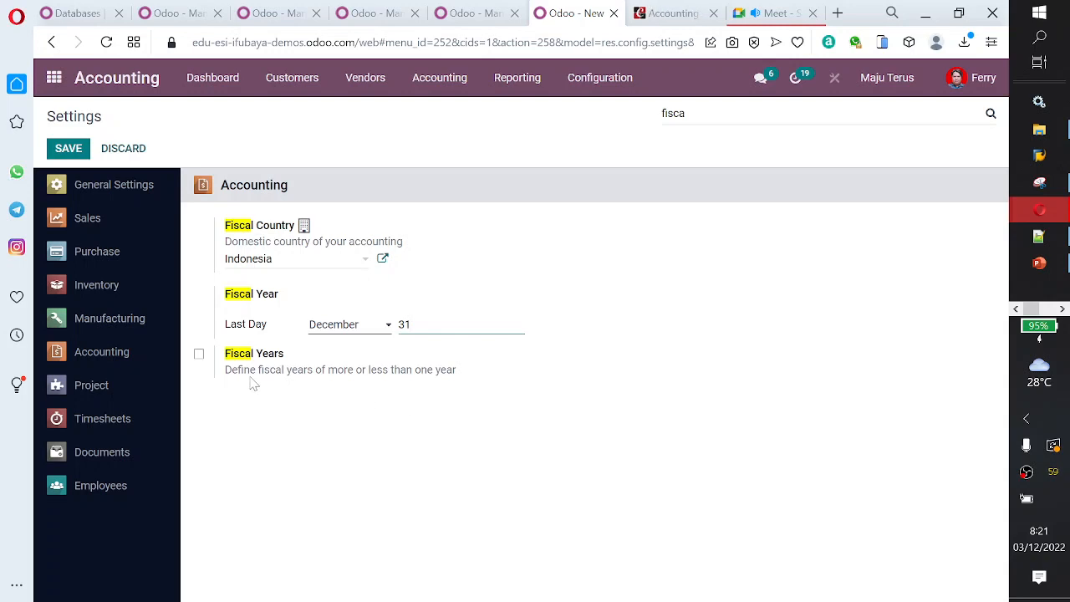
{"action": "left_click", "coordinate": [199, 357]}
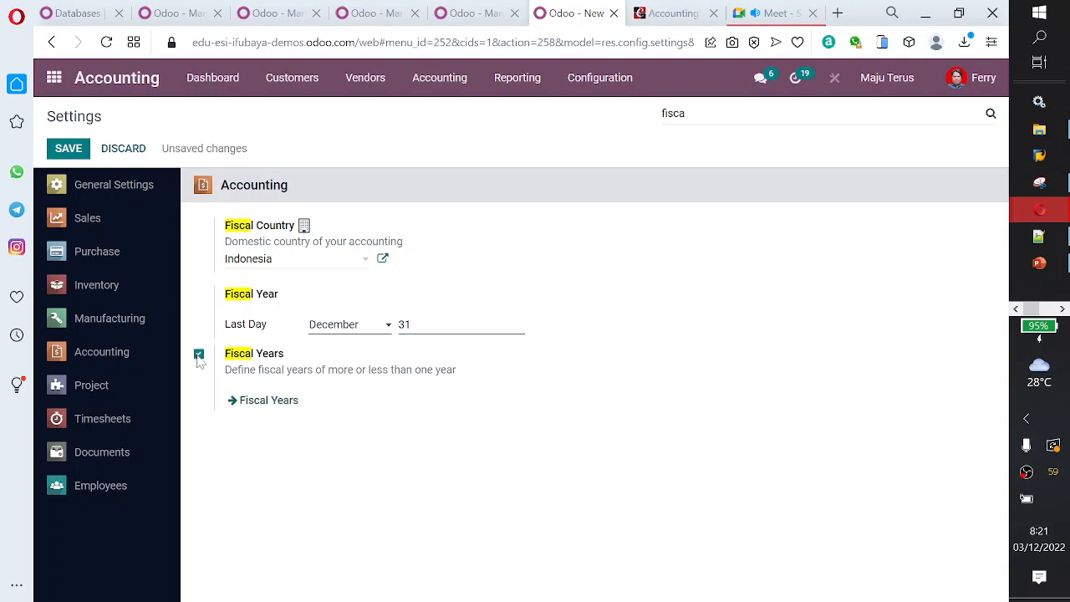
{"action": "left_click", "coordinate": [259, 403]}
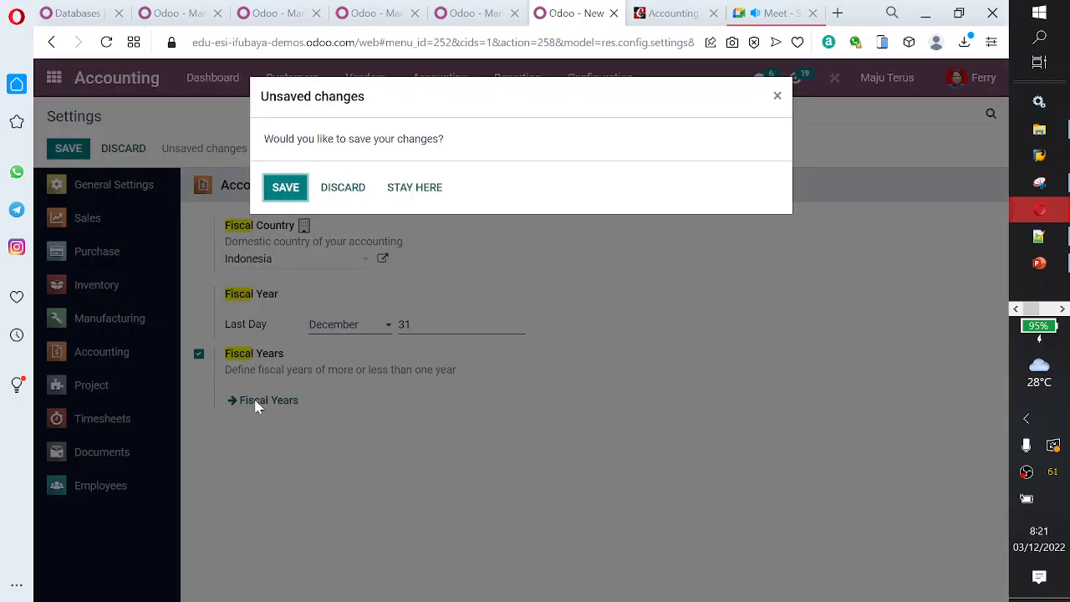
{"action": "left_click", "coordinate": [292, 194]}
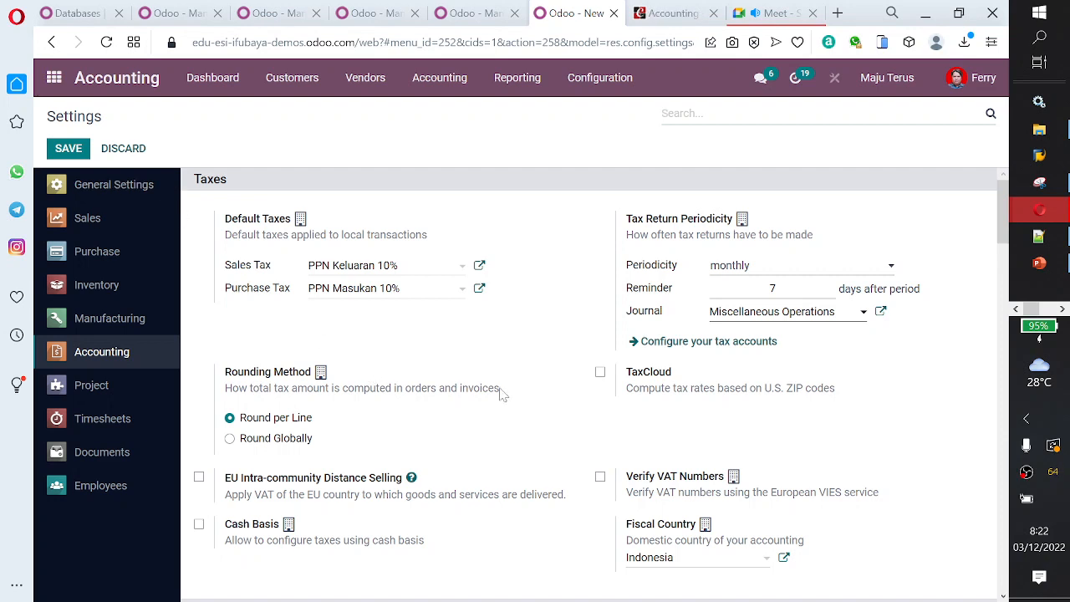
- Search the settings for "fiscal", open the Fiscal Years list and start a new fiscal year record
{"action": "scroll", "coordinate": [585, 400], "scroll_direction": "down", "scroll_amount": 20}
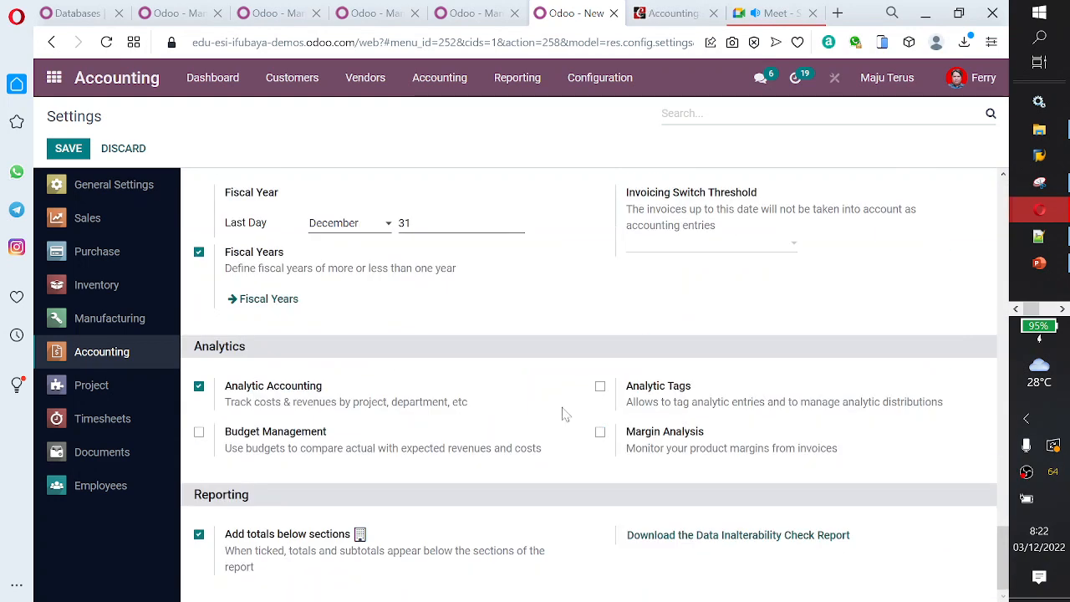
{"action": "type", "text": "f"}
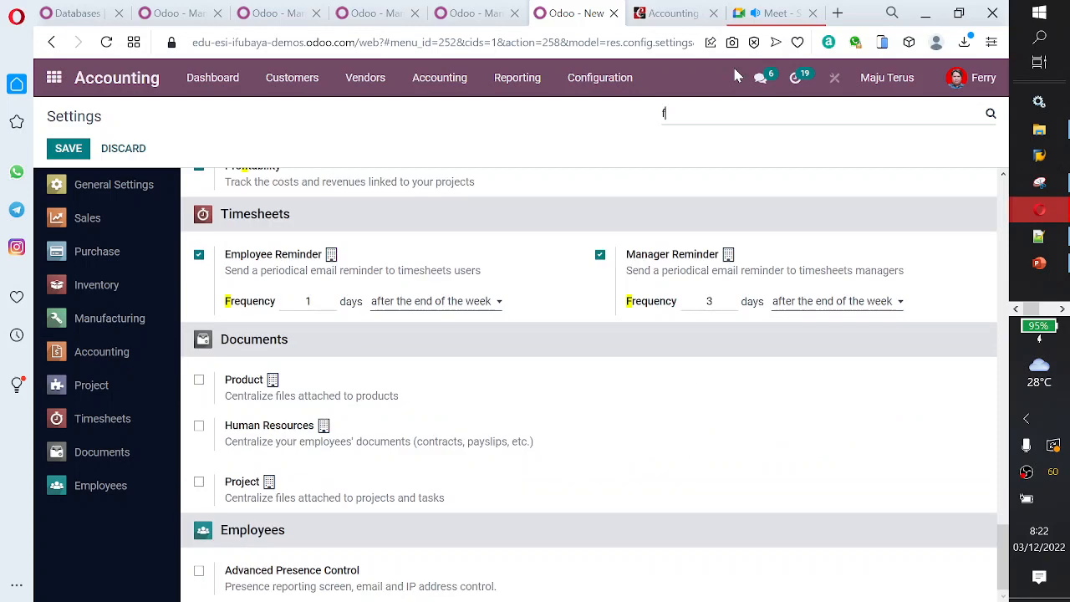
{"action": "type", "text": "iscal"}
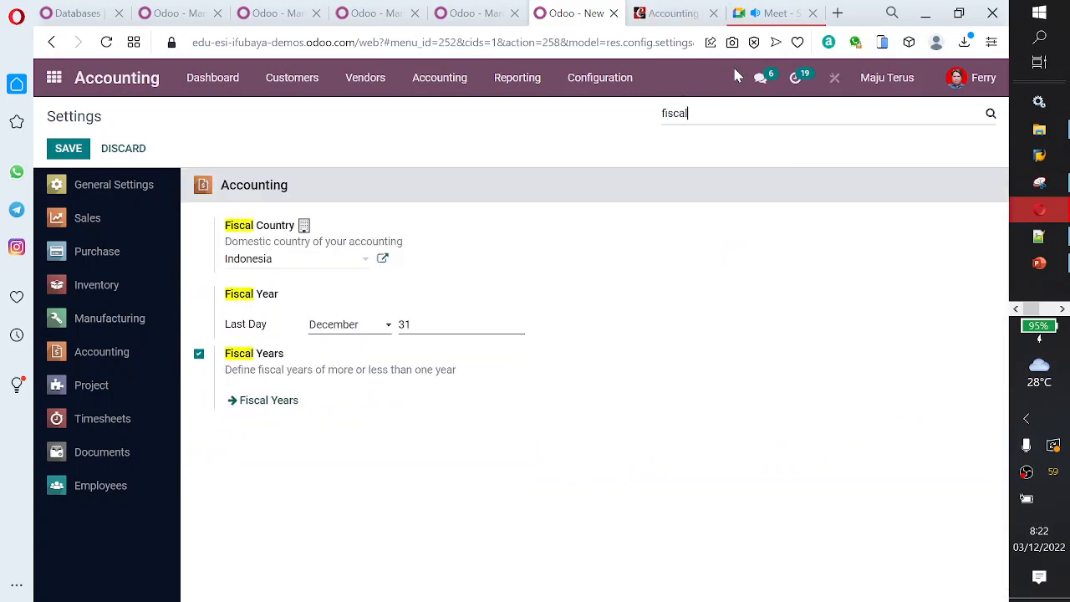
{"action": "left_click", "coordinate": [262, 401]}
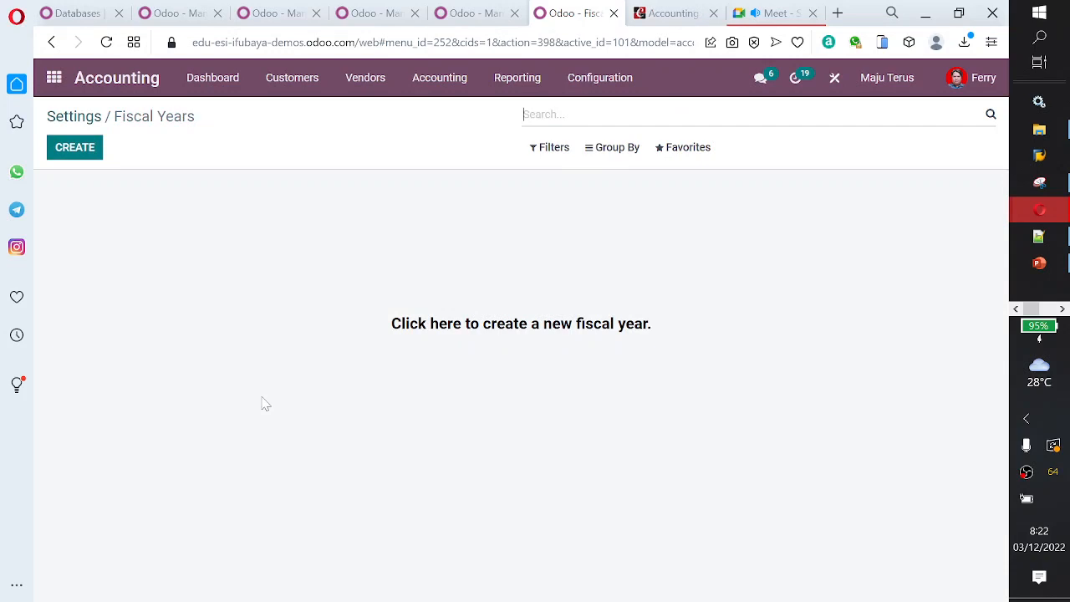
{"action": "left_click", "coordinate": [78, 149]}
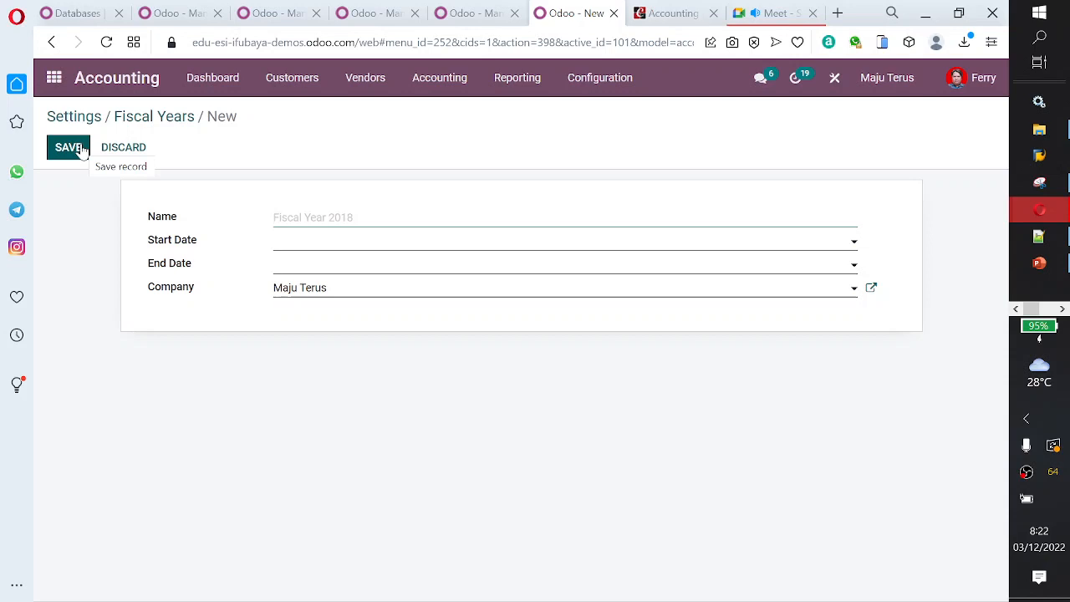
- Discard the new fiscal year record, return to the Accounting settings, disable Fiscal Years and save the change
{"action": "left_click", "coordinate": [123, 150]}
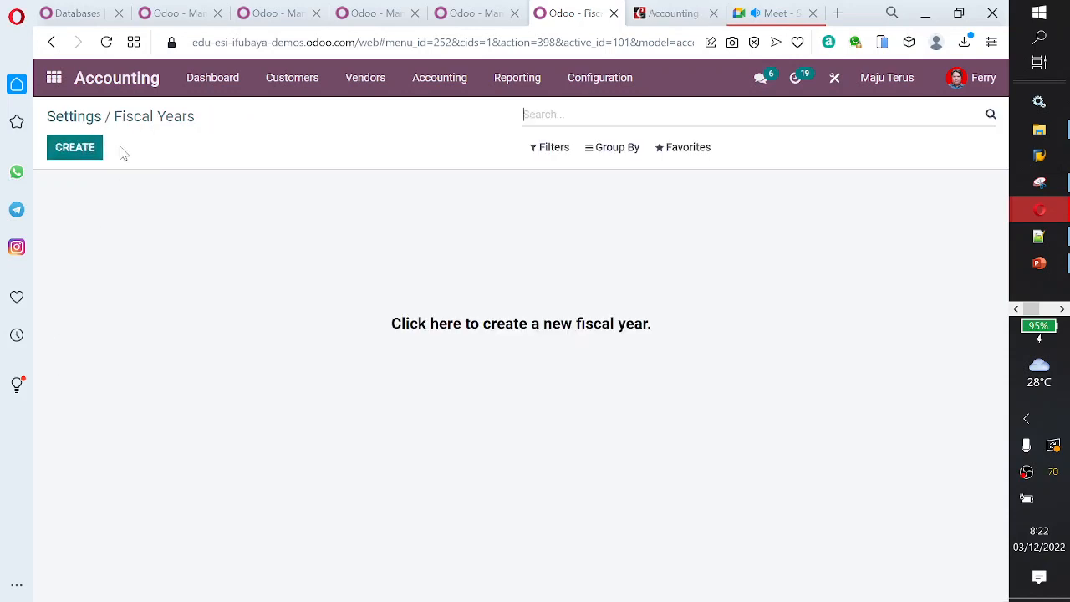
{"action": "left_click", "coordinate": [77, 117]}
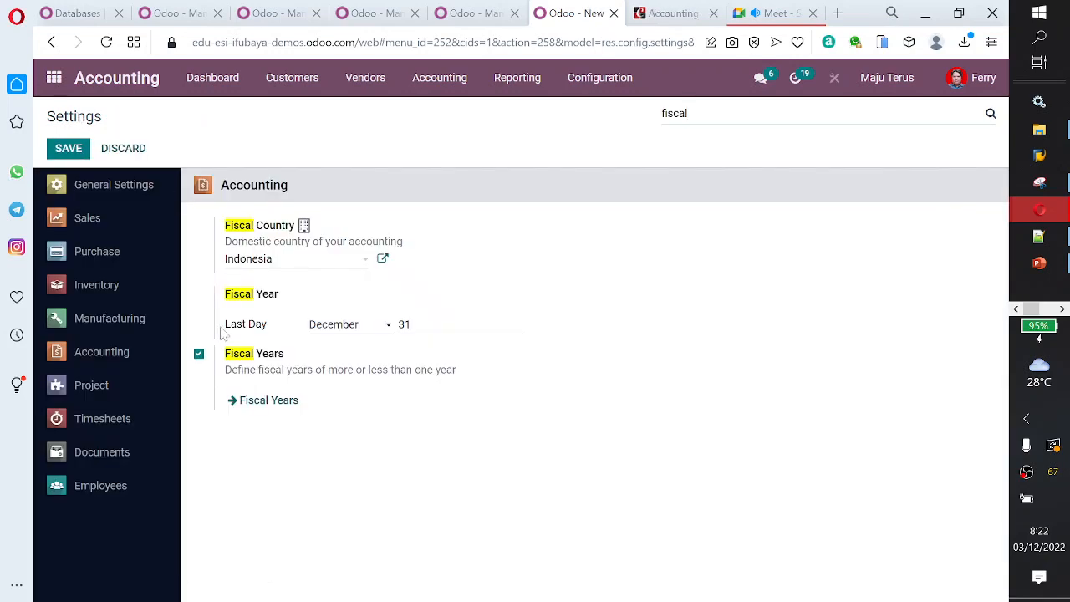
{"action": "left_click", "coordinate": [198, 354]}
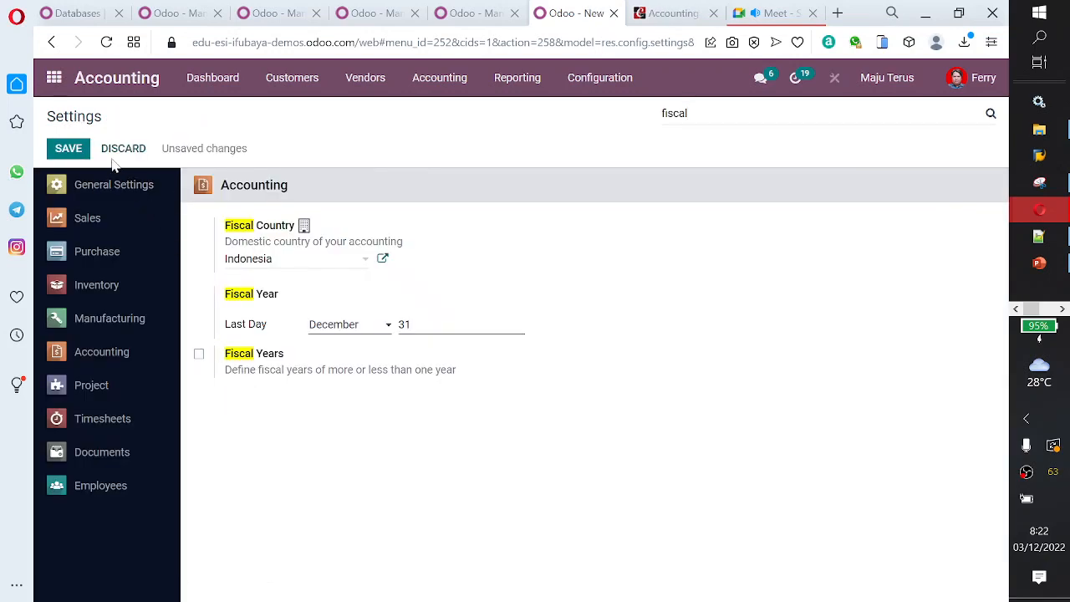
{"action": "left_click", "coordinate": [83, 157]}
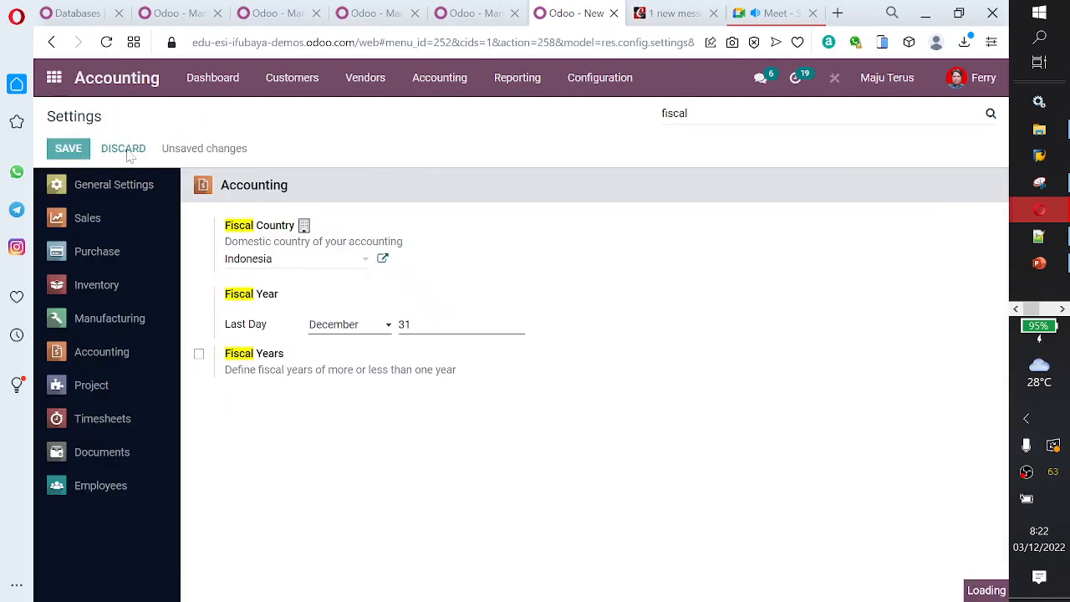
- Switch to the Cybrosys Odoo book page and read the rest of the fiscal year section and the Basic Configurations section
{"action": "left_click", "coordinate": [686, 16]}
{"action": "scroll", "coordinate": [616, 349], "scroll_direction": "down", "scroll_amount": 2}
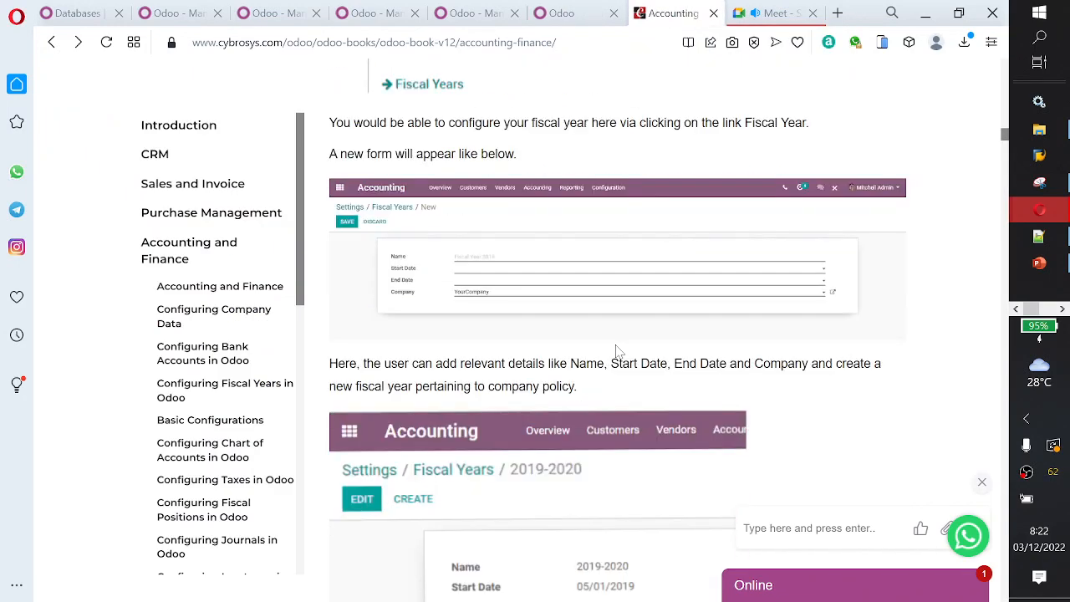
{"action": "scroll", "coordinate": [616, 349], "scroll_direction": "down", "scroll_amount": 5}
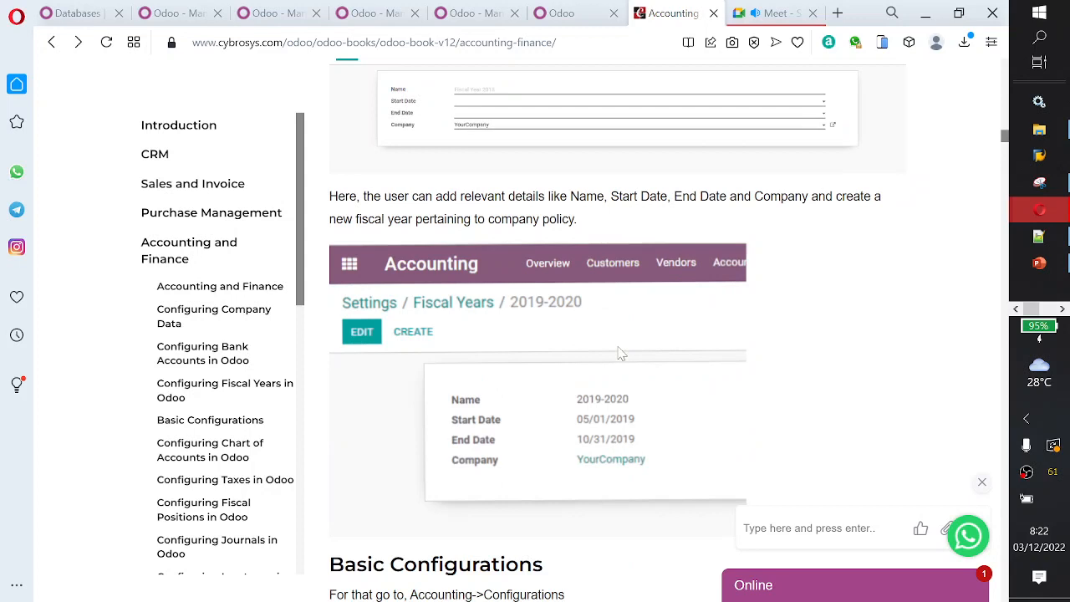
{"action": "scroll", "coordinate": [621, 356], "scroll_direction": "down", "scroll_amount": 5}
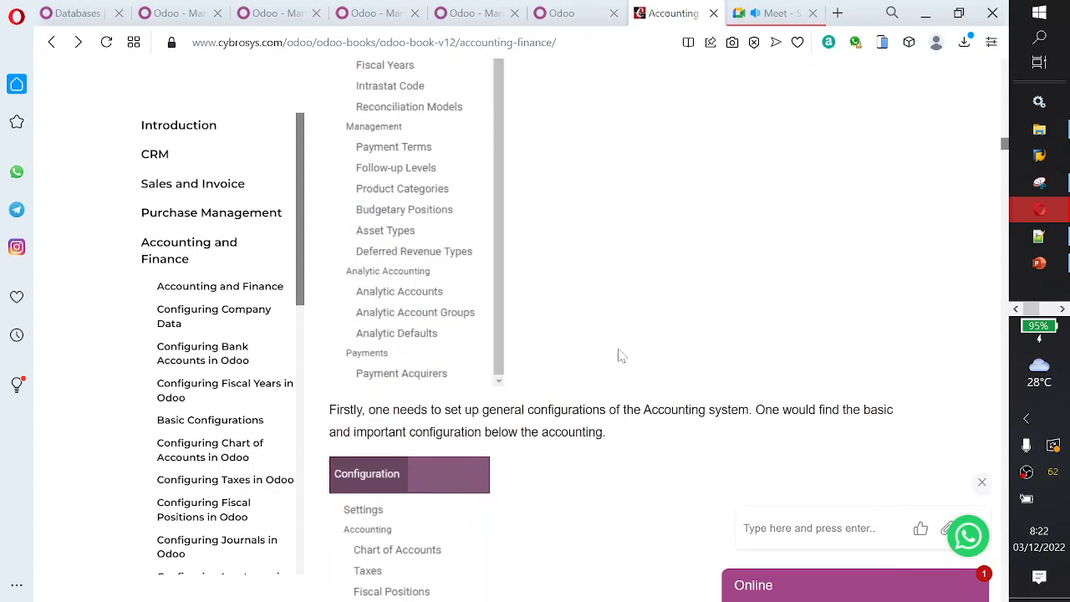
{"action": "scroll", "coordinate": [621, 355], "scroll_direction": "down", "scroll_amount": 3}
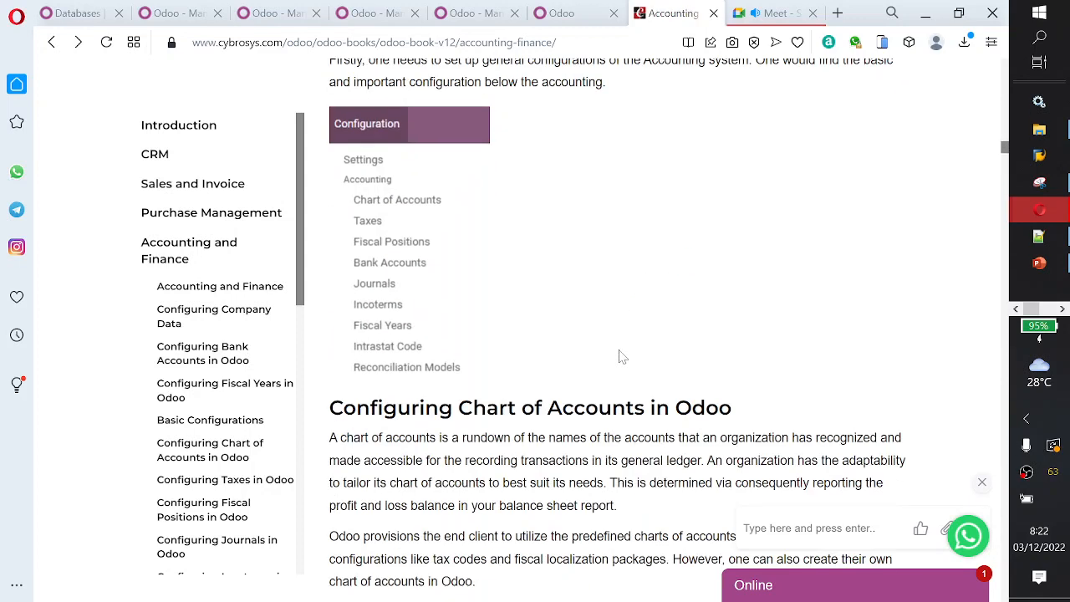
{"action": "scroll", "coordinate": [621, 357], "scroll_direction": "up", "scroll_amount": 3}
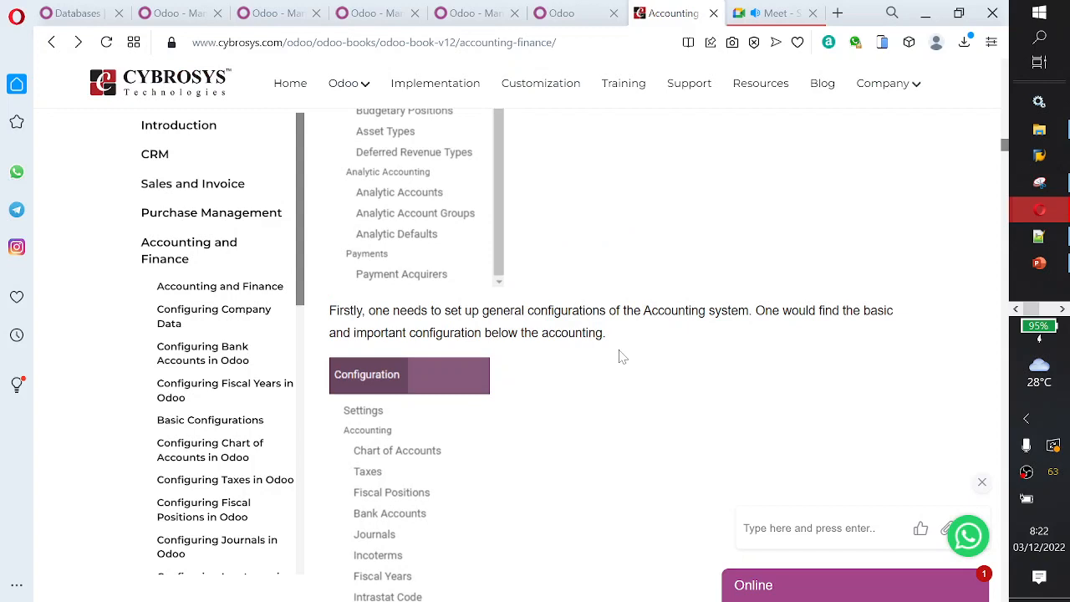
{"action": "scroll", "coordinate": [621, 357], "scroll_direction": "down", "scroll_amount": 1}
{"action": "scroll", "coordinate": [620, 356], "scroll_direction": "down", "scroll_amount": 2}
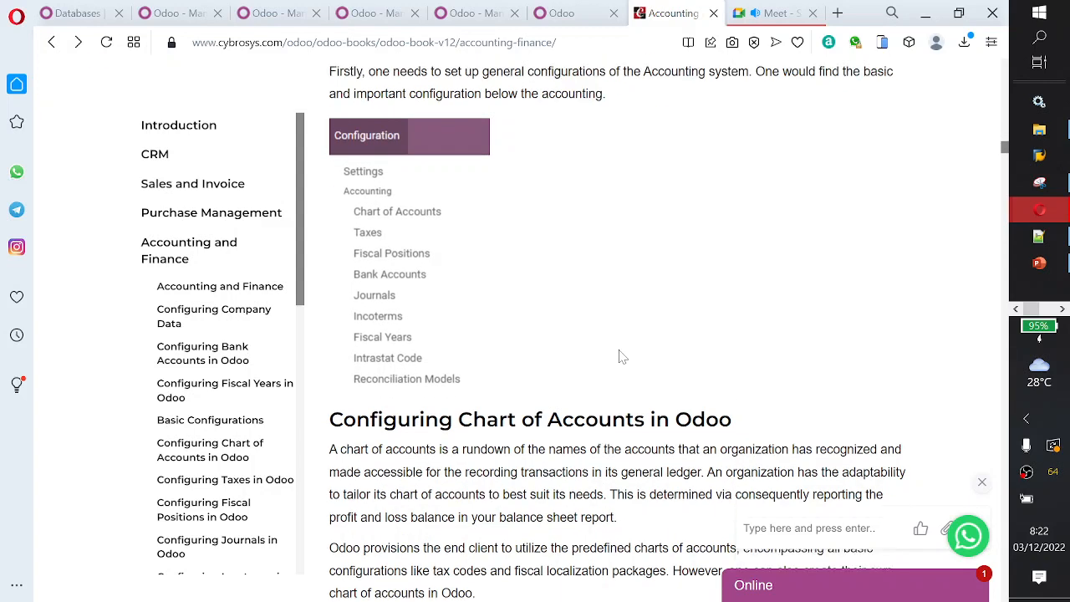
{"action": "scroll", "coordinate": [621, 357], "scroll_direction": "up", "scroll_amount": 2}
- Read the section on configuring the chart of accounts, enlarging the account list and Fixed Asset Account form images
{"action": "scroll", "coordinate": [621, 357], "scroll_direction": "down", "scroll_amount": 5}
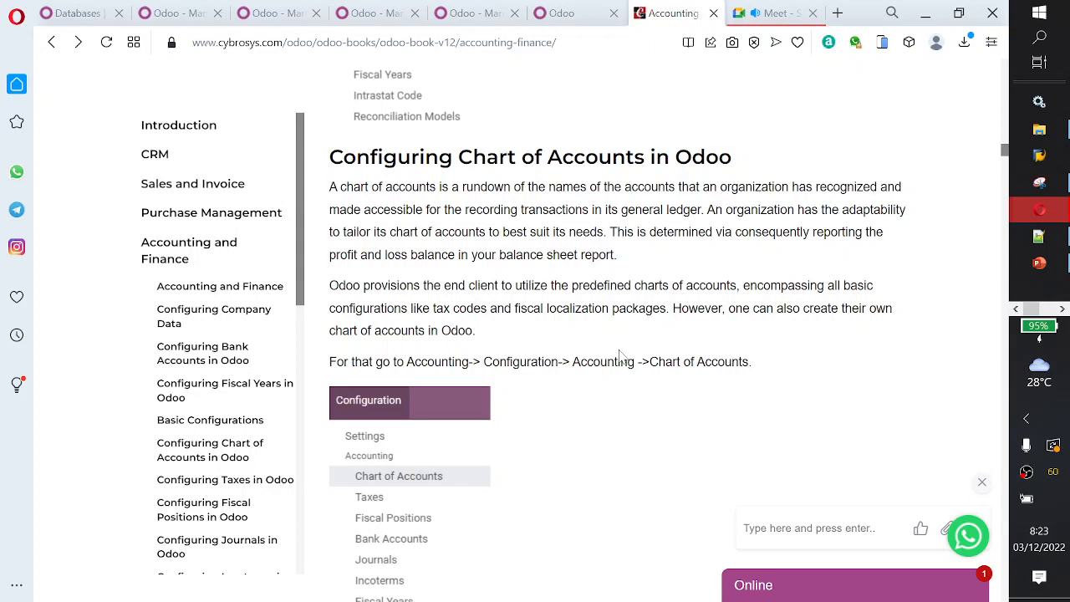
{"action": "scroll", "coordinate": [619, 356], "scroll_direction": "down", "scroll_amount": 3}
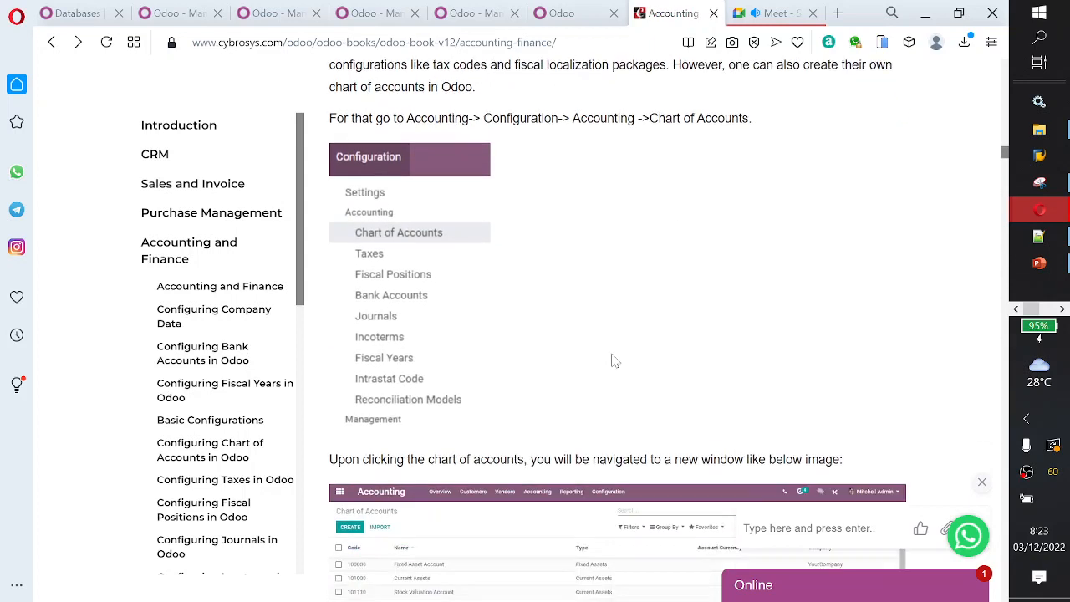
{"action": "scroll", "coordinate": [615, 359], "scroll_direction": "down", "scroll_amount": 3}
{"action": "left_click", "coordinate": [603, 367]}
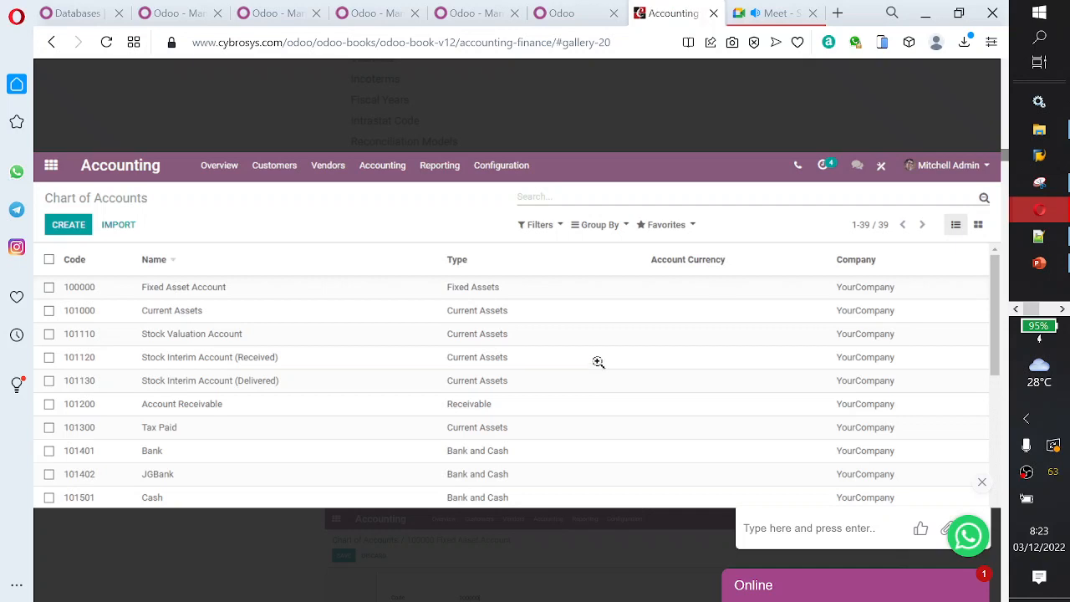
{"action": "left_click", "coordinate": [503, 268]}
{"action": "scroll", "coordinate": [597, 282], "scroll_direction": "down", "scroll_amount": 3}
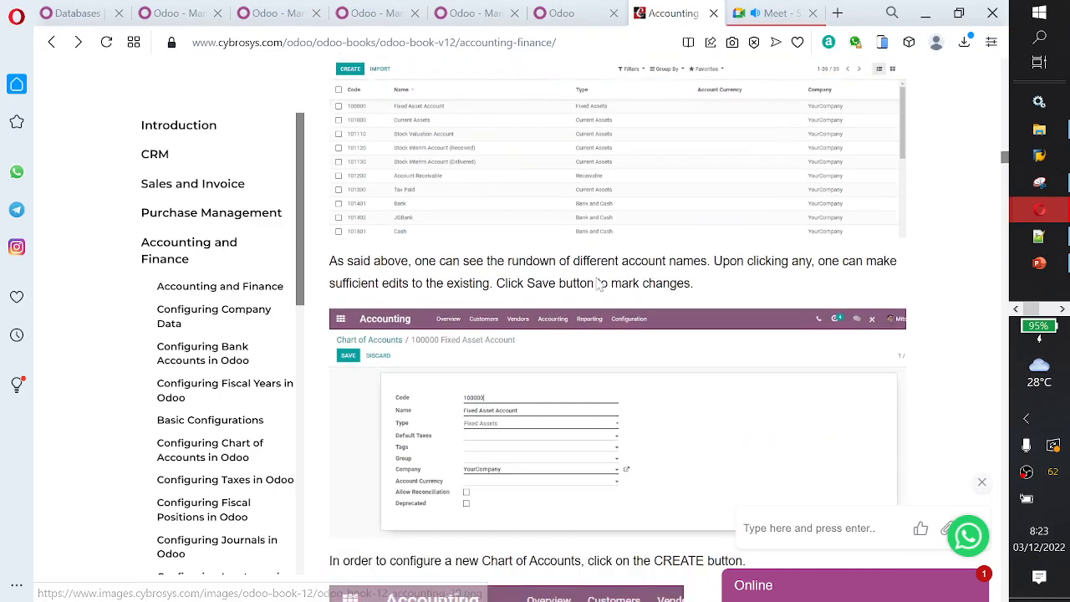
{"action": "scroll", "coordinate": [596, 282], "scroll_direction": "down", "scroll_amount": 2}
{"action": "left_click", "coordinate": [594, 278]}
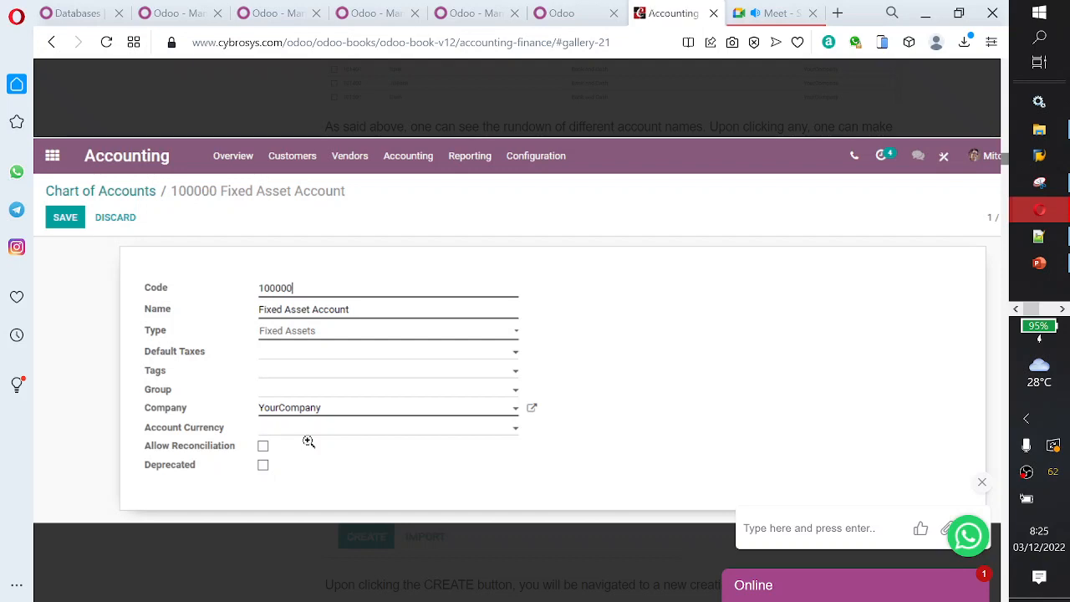
{"action": "left_click", "coordinate": [308, 441]}
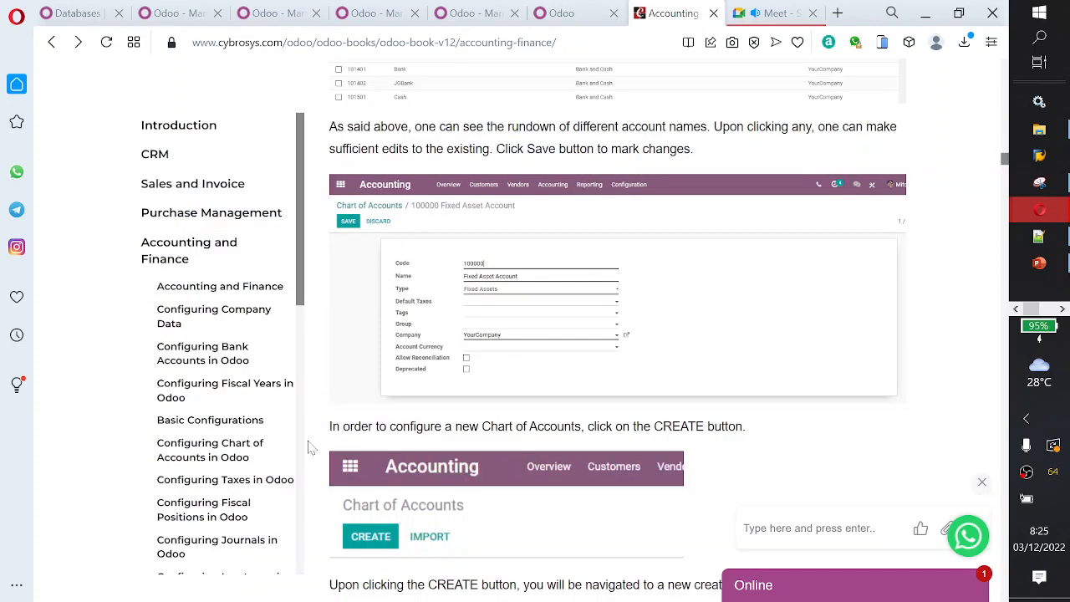
- Switch back to Odoo and open the Chart of Accounts from the Accounting configuration
{"action": "left_click", "coordinate": [556, 12]}
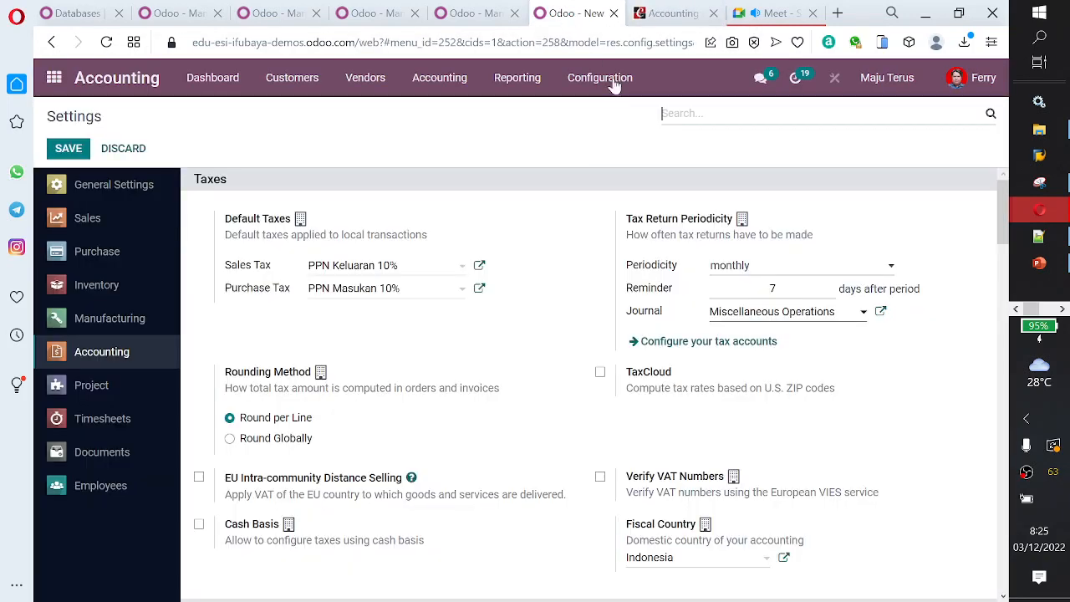
{"action": "left_click", "coordinate": [445, 79]}
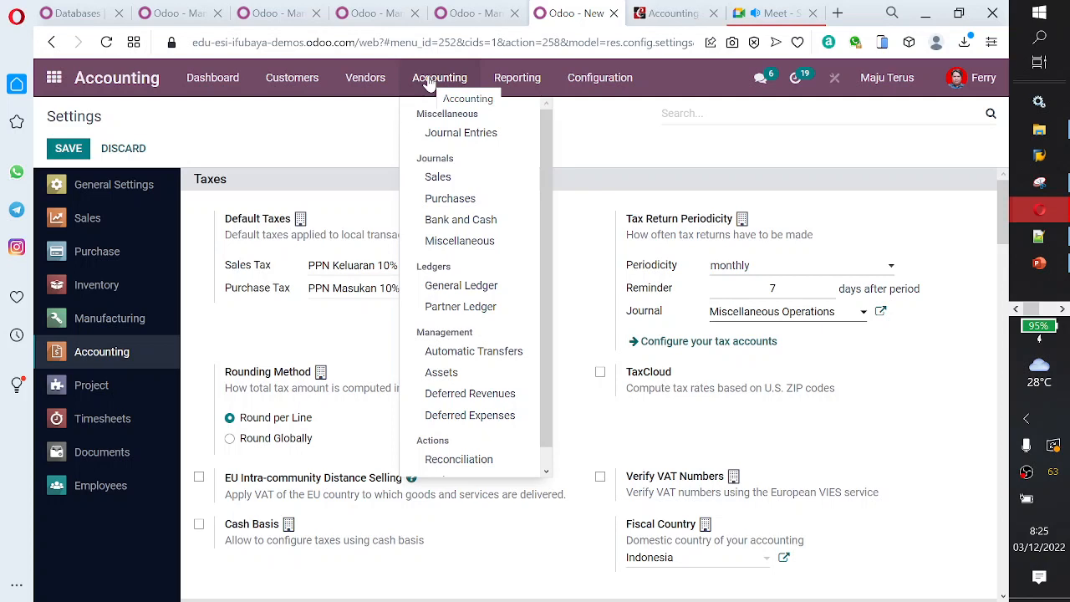
{"action": "mouse_move", "coordinate": [585, 77]}
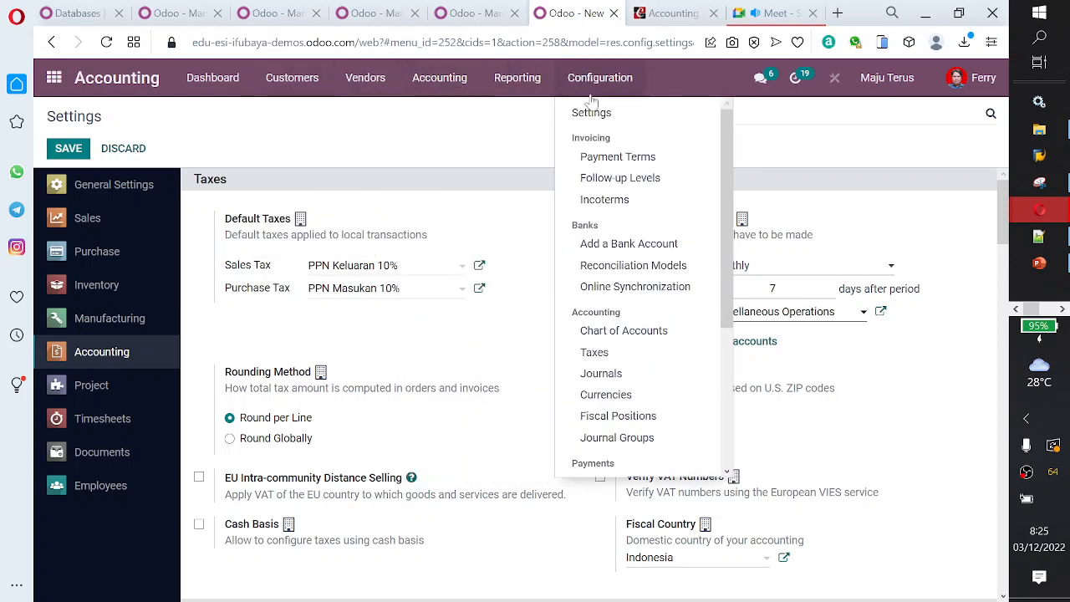
{"action": "scroll", "coordinate": [637, 236], "scroll_direction": "down", "scroll_amount": 3}
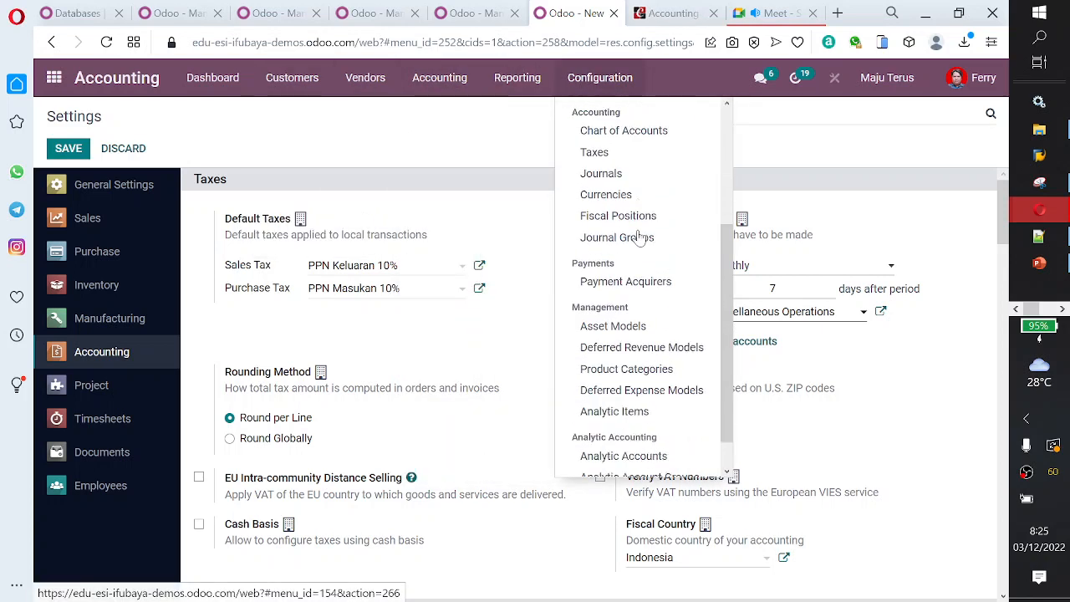
{"action": "scroll", "coordinate": [637, 236], "scroll_direction": "up", "scroll_amount": 3}
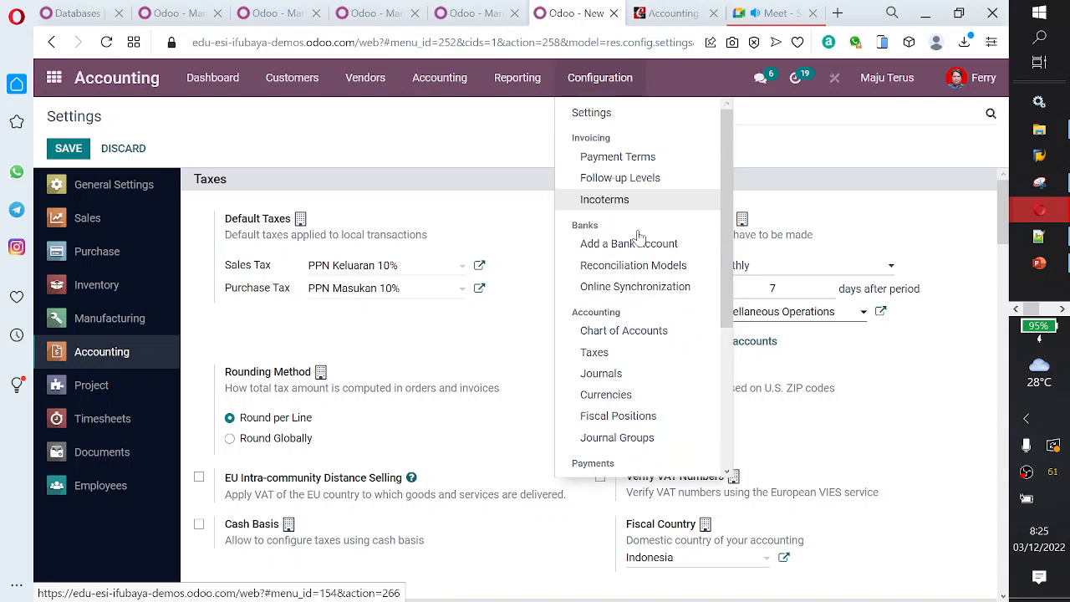
{"action": "left_click", "coordinate": [640, 332]}
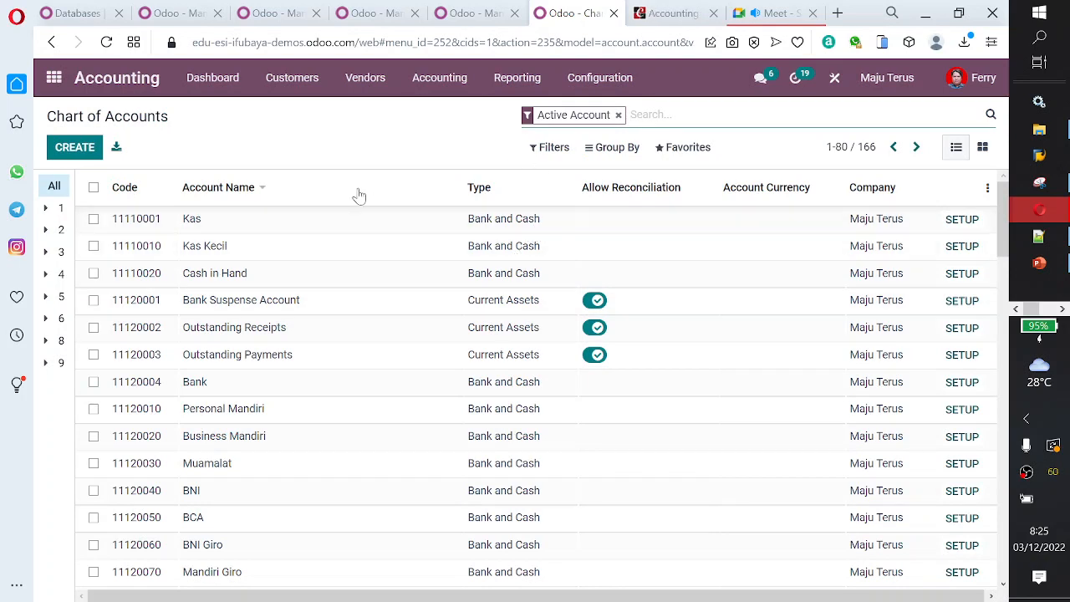
- Filter the chart of accounts to code group 1 and view the accounts as cards and again as a list
{"action": "left_click", "coordinate": [52, 209]}
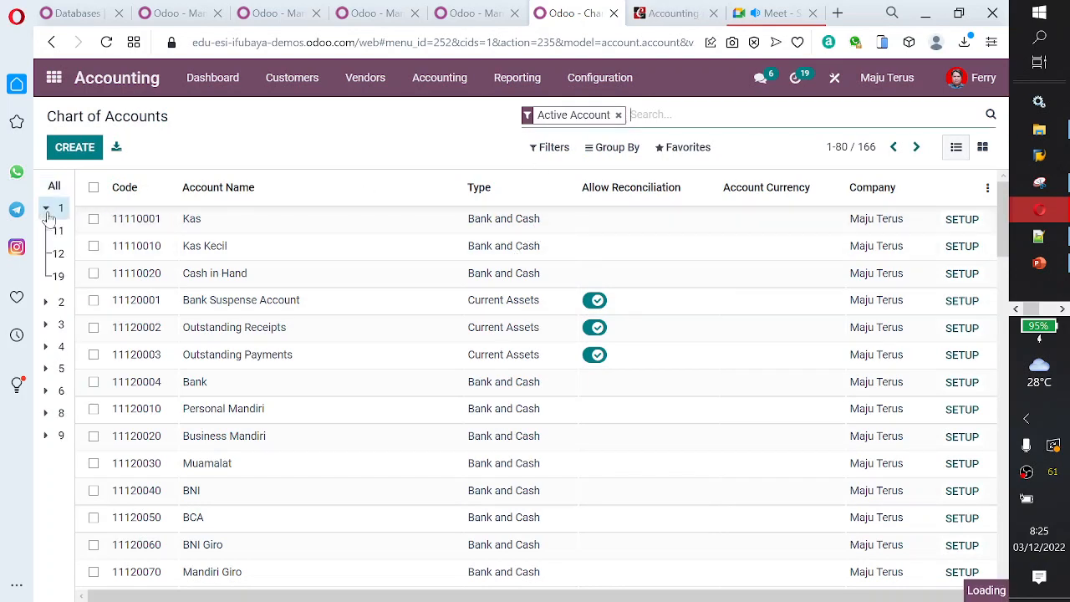
{"action": "left_click", "coordinate": [216, 246]}
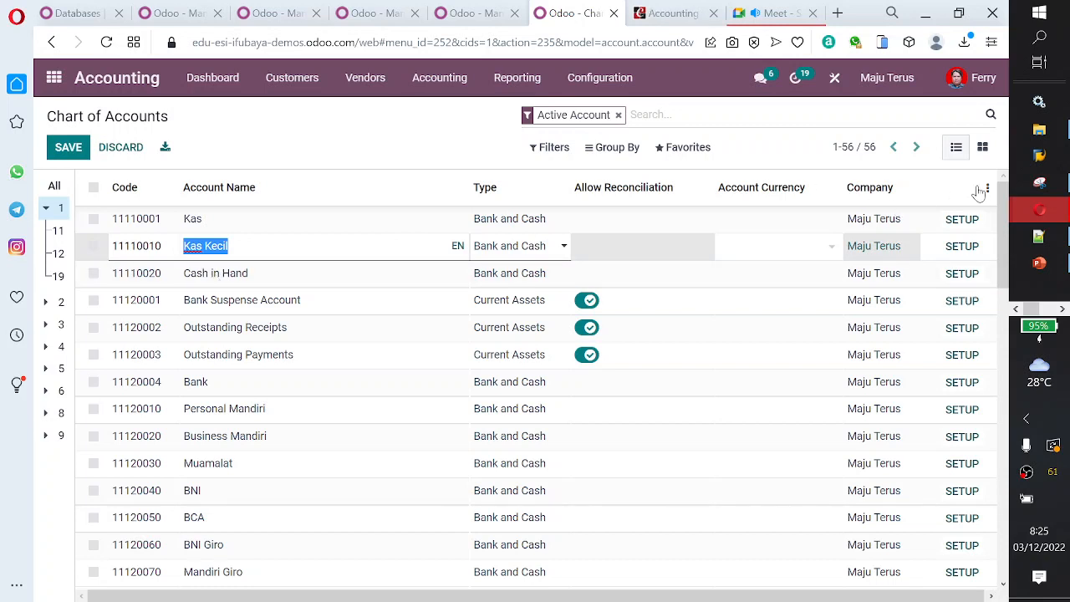
{"action": "left_click", "coordinate": [982, 147]}
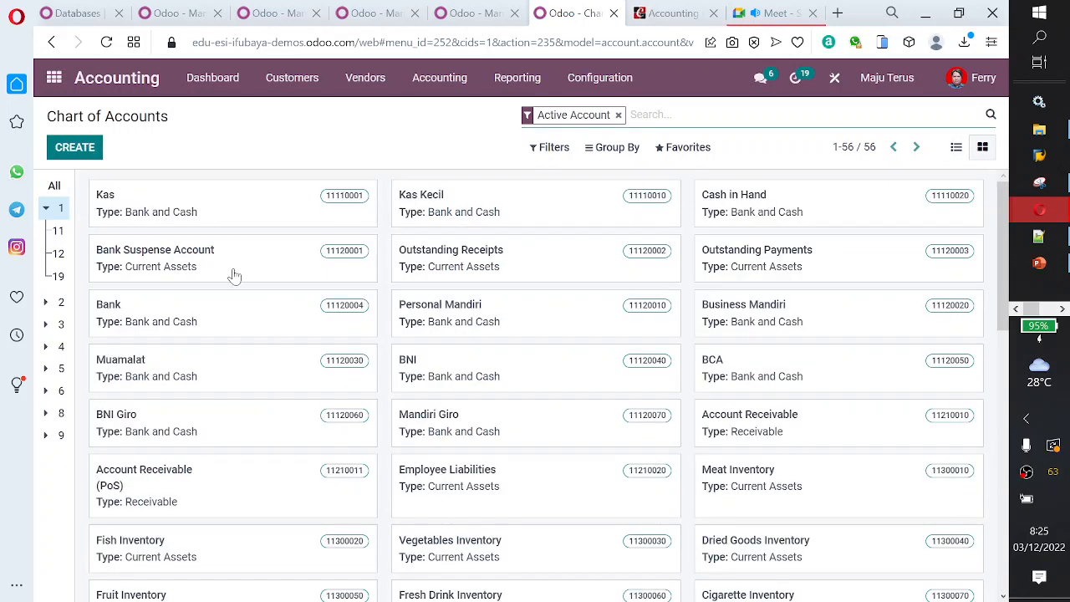
{"action": "left_click", "coordinate": [961, 148]}
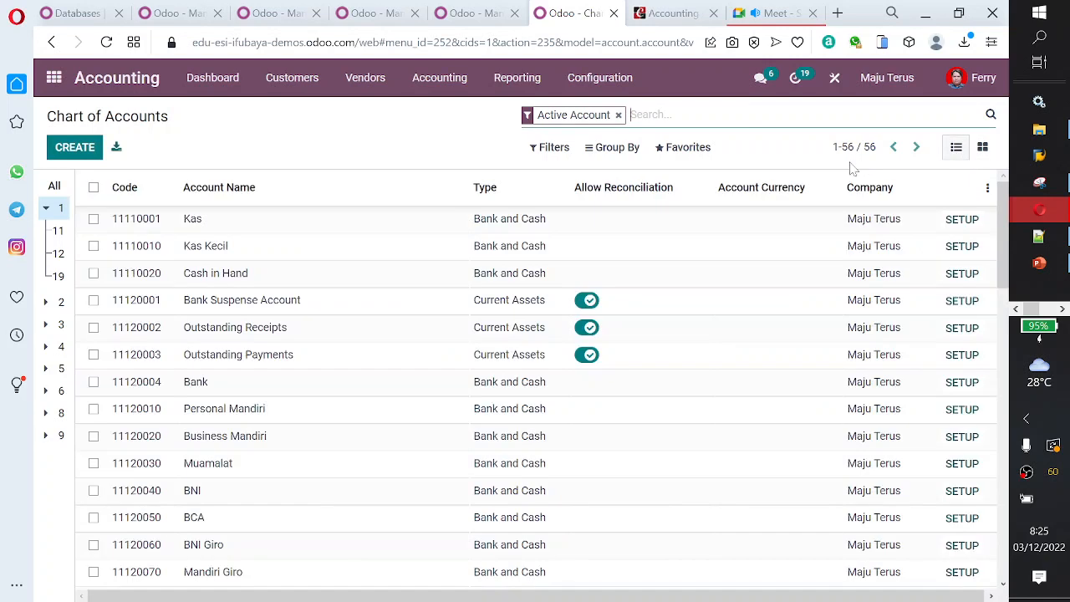
- Open the setup form of the Kas Kecil account and put it in edit mode
{"action": "left_click", "coordinate": [207, 248]}
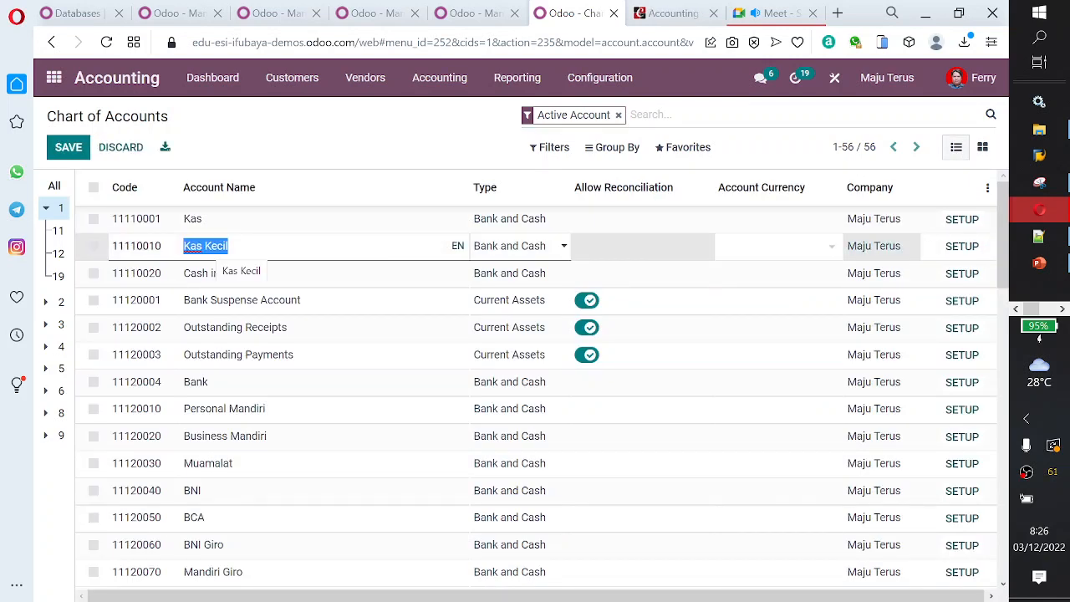
{"action": "left_click", "coordinate": [963, 247]}
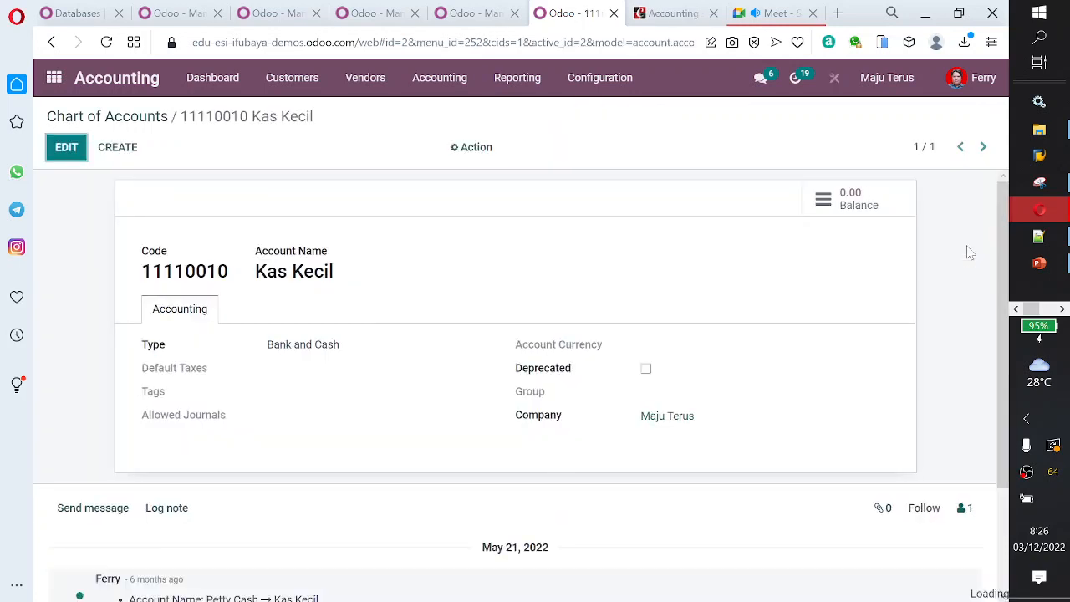
{"action": "left_click", "coordinate": [80, 157]}
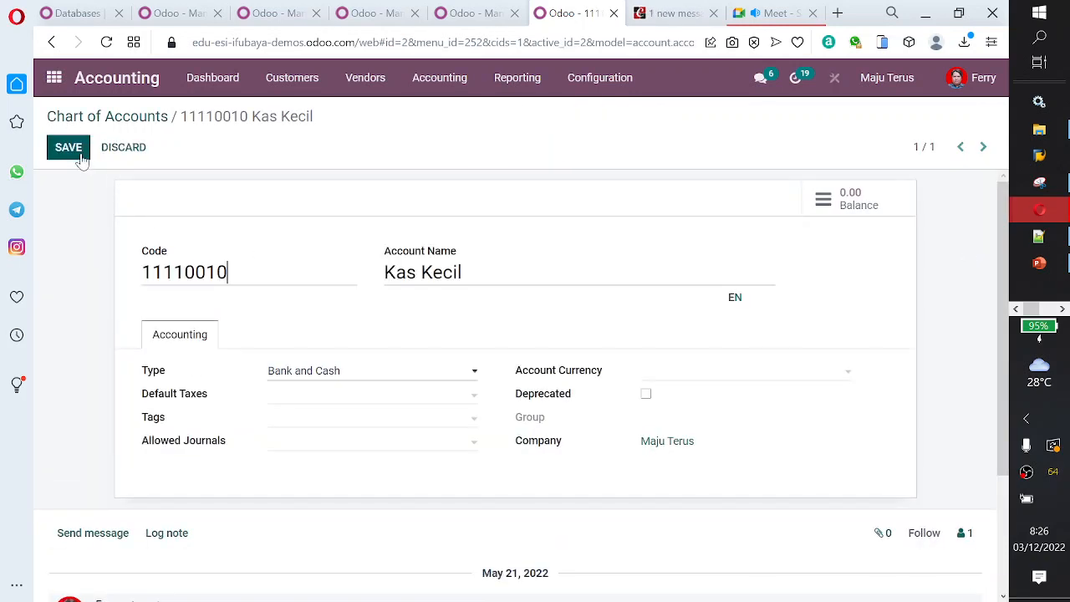
- Examine the Kas Kecil account's available types, name translations and default tax choices without changing any of them
{"action": "left_click", "coordinate": [364, 374]}
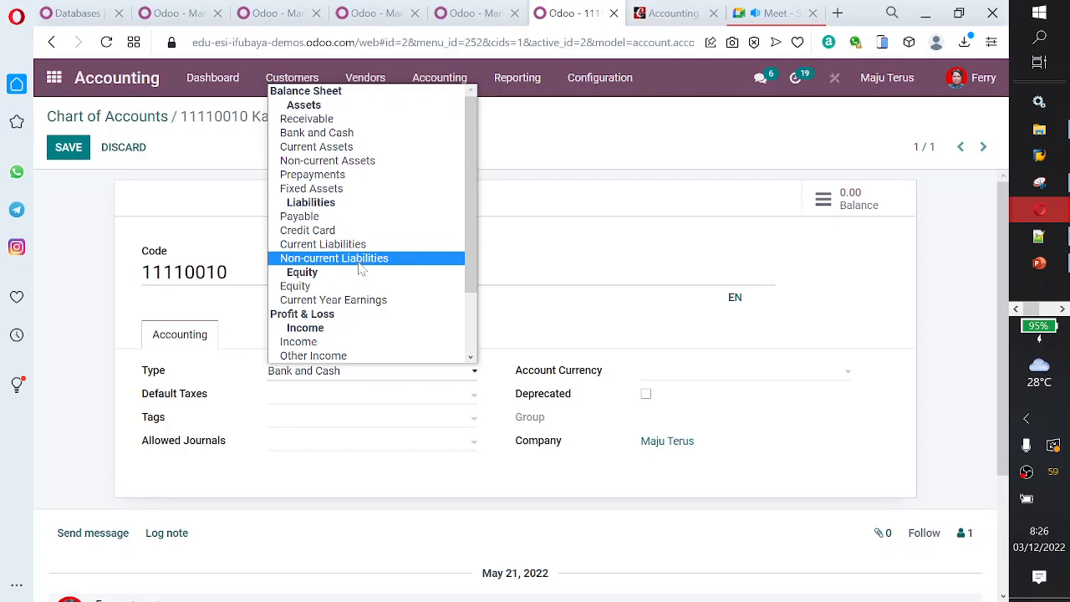
{"action": "scroll", "coordinate": [360, 313], "scroll_direction": "down", "scroll_amount": 2}
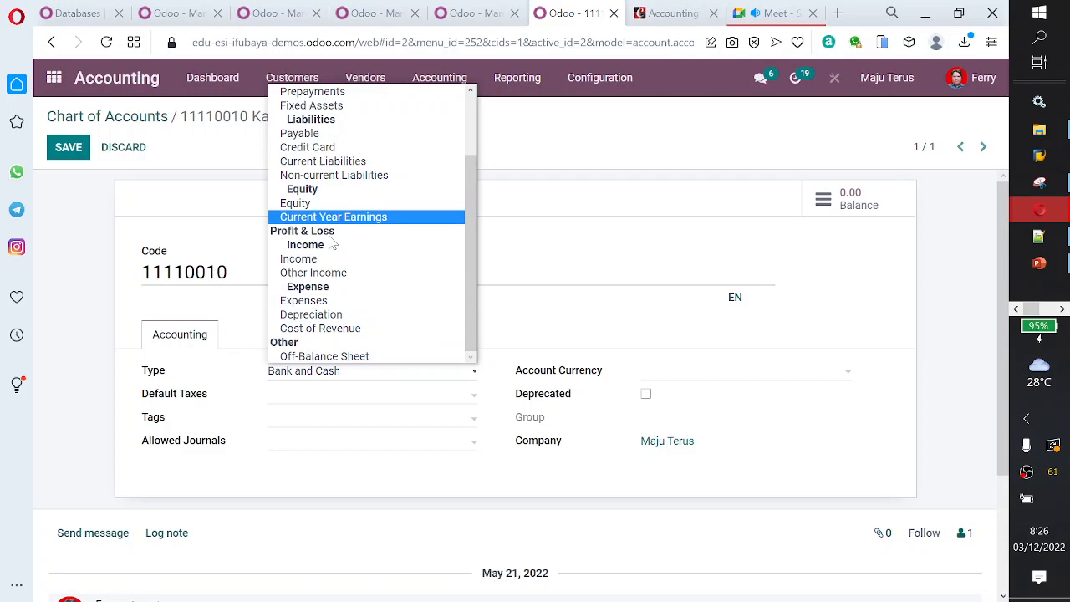
{"action": "left_click", "coordinate": [569, 297]}
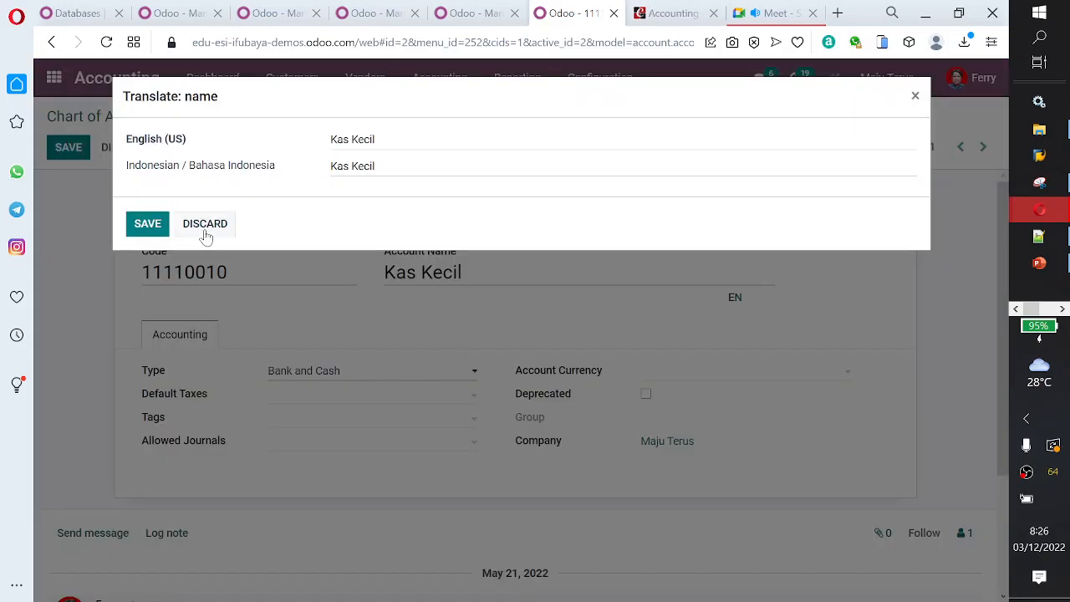
{"action": "left_click", "coordinate": [205, 224]}
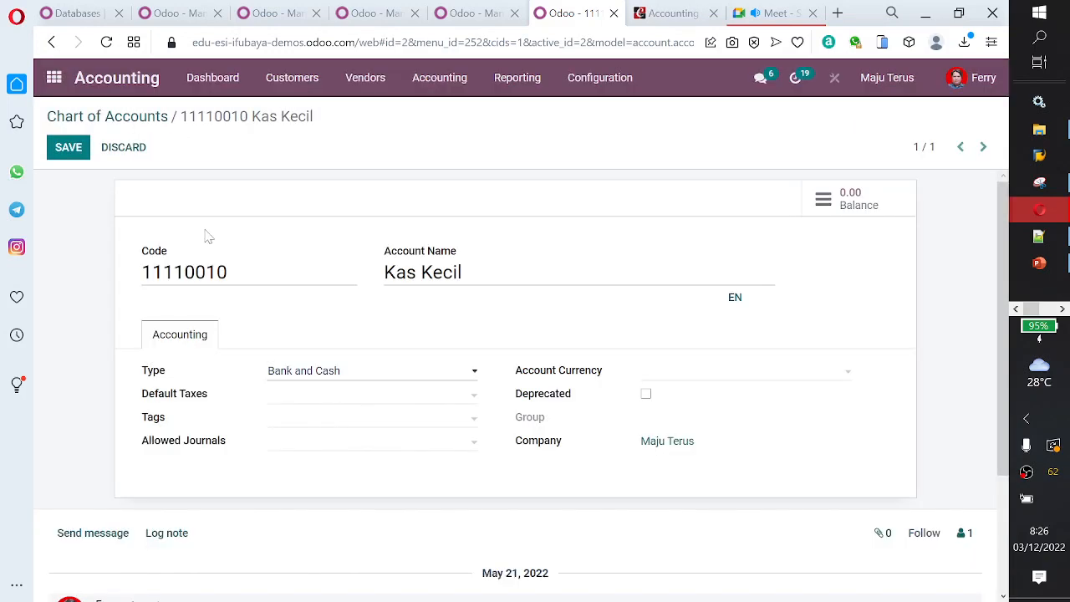
{"action": "left_click", "coordinate": [470, 398]}
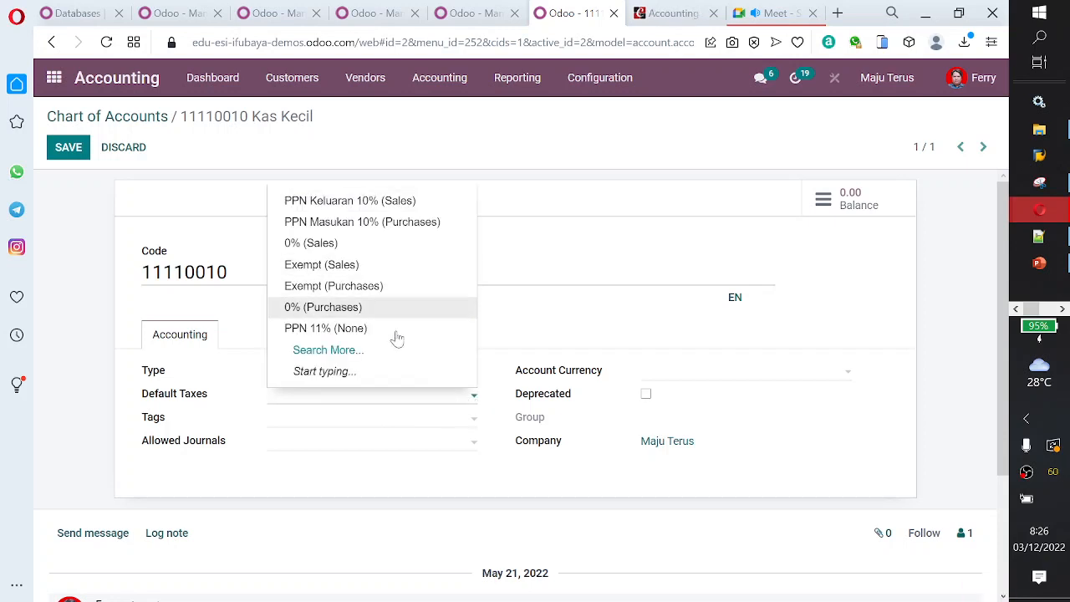
{"action": "left_click", "coordinate": [362, 391]}
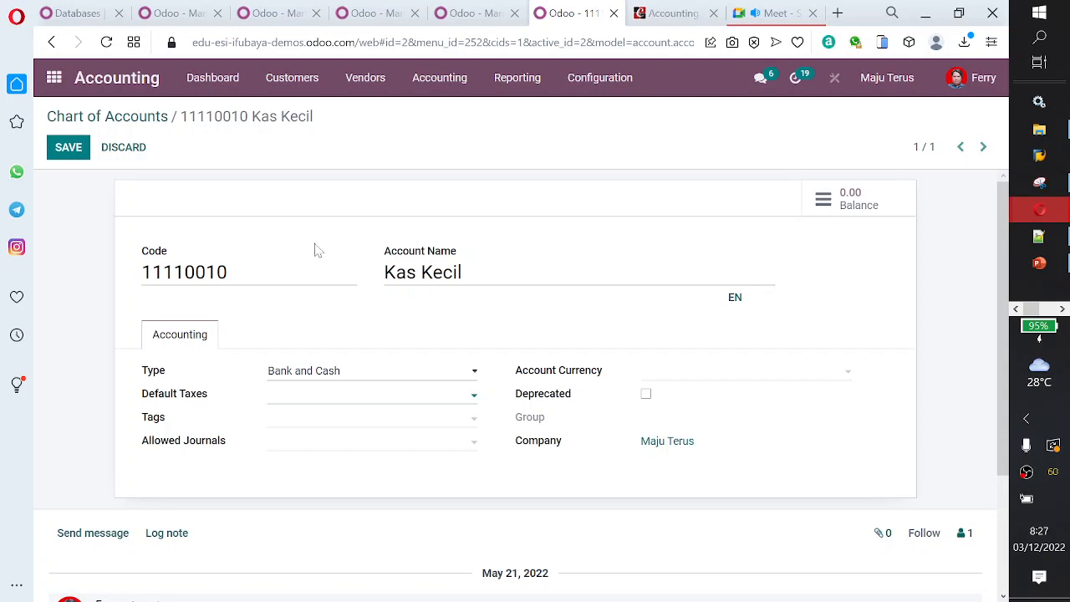
- Try Customer INV Lain Lain and Inventory Valuation as allowed journals of the Kas Kecil account, and remove both again
{"action": "left_click", "coordinate": [393, 445]}
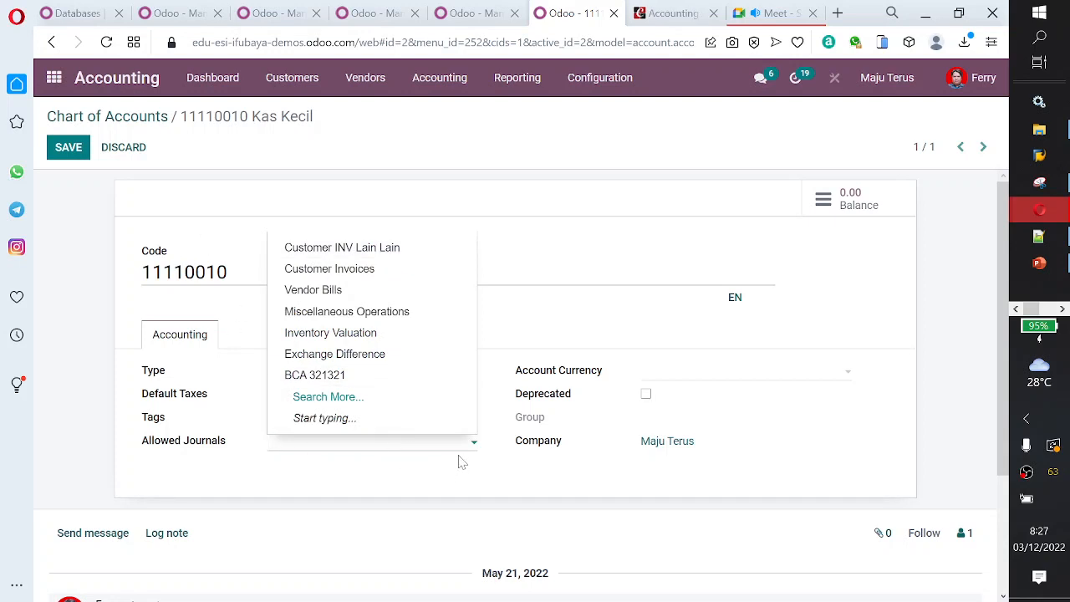
{"action": "left_click", "coordinate": [388, 250]}
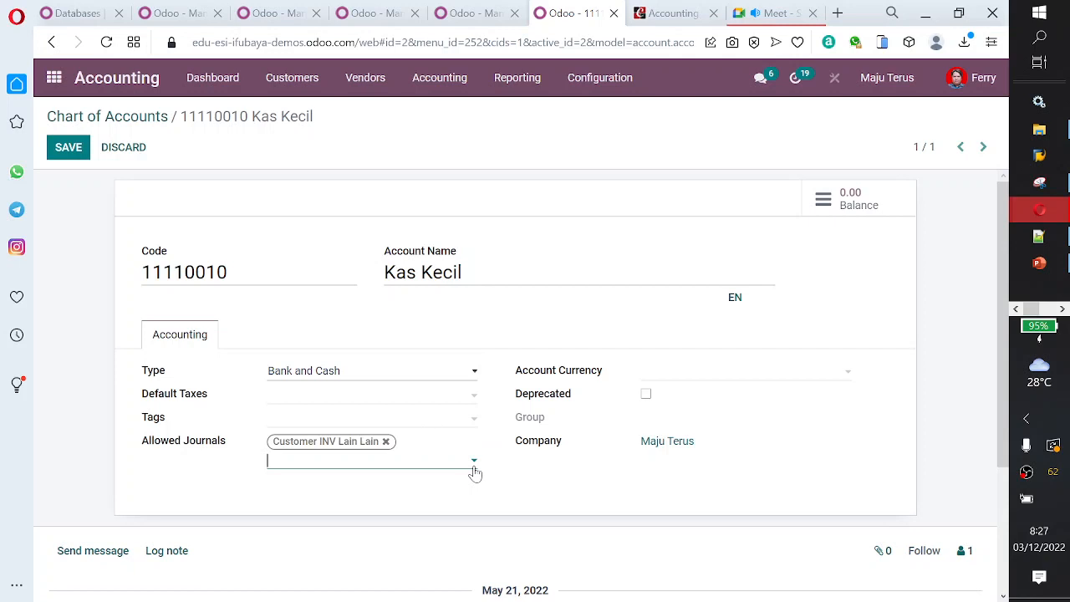
{"action": "left_click", "coordinate": [473, 473]}
{"action": "left_click", "coordinate": [414, 334]}
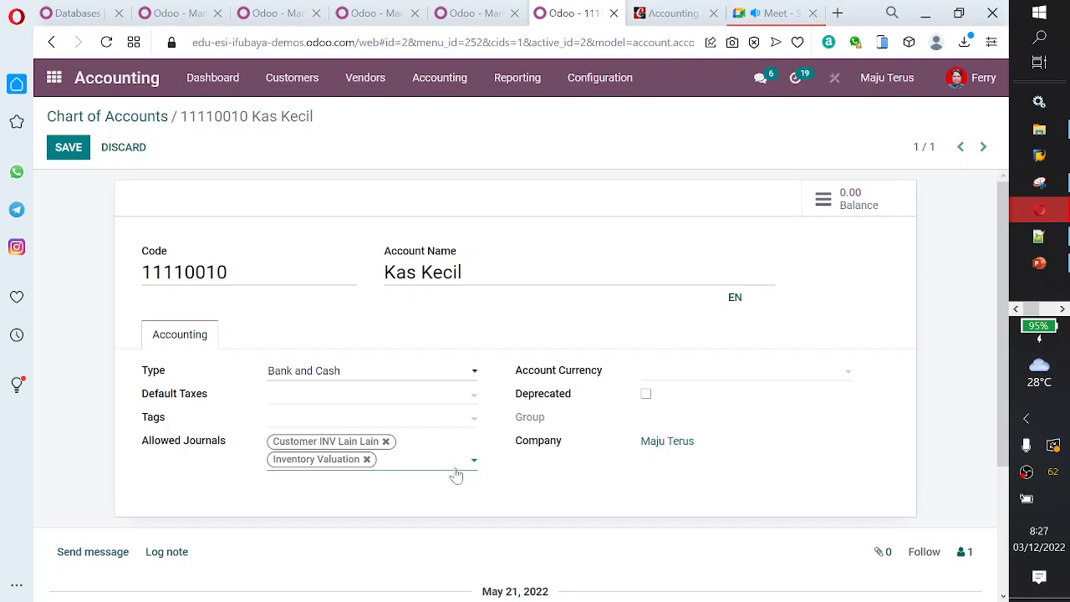
{"action": "left_click", "coordinate": [366, 459]}
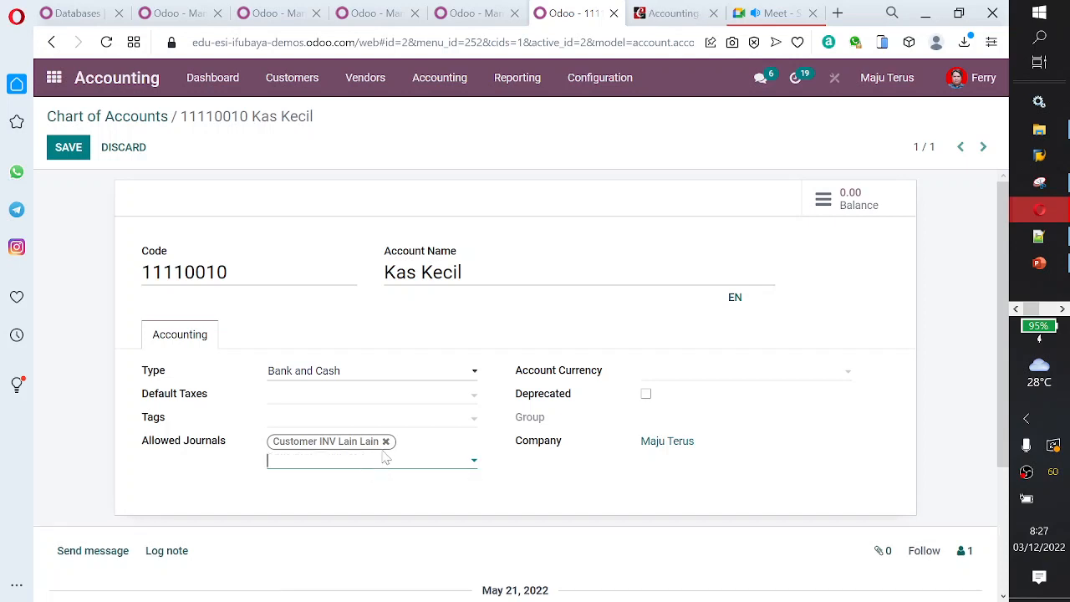
{"action": "left_click", "coordinate": [386, 443]}
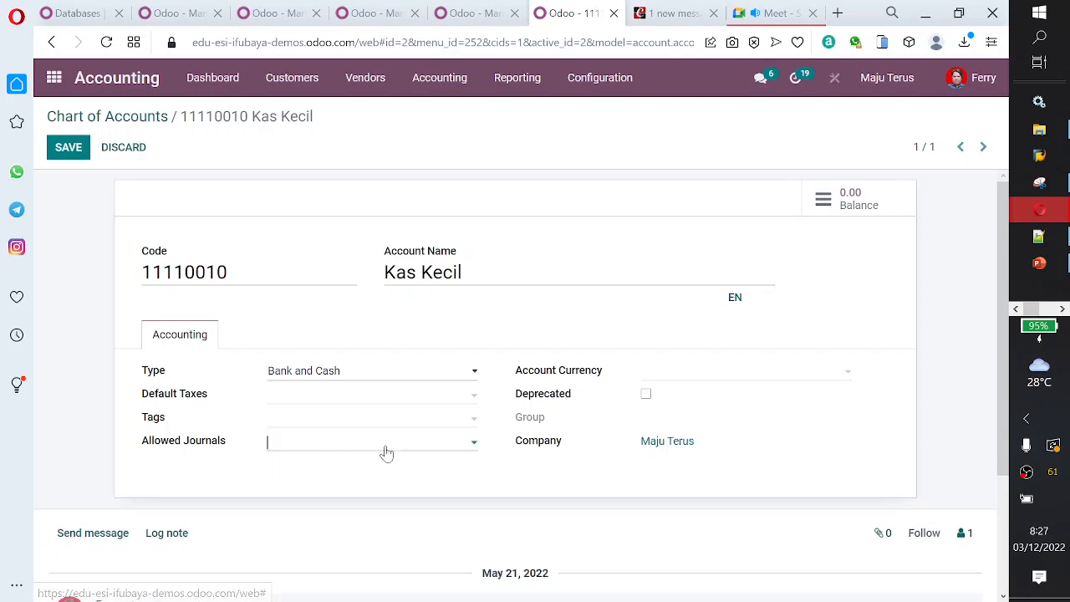
{"action": "left_click", "coordinate": [647, 393]}
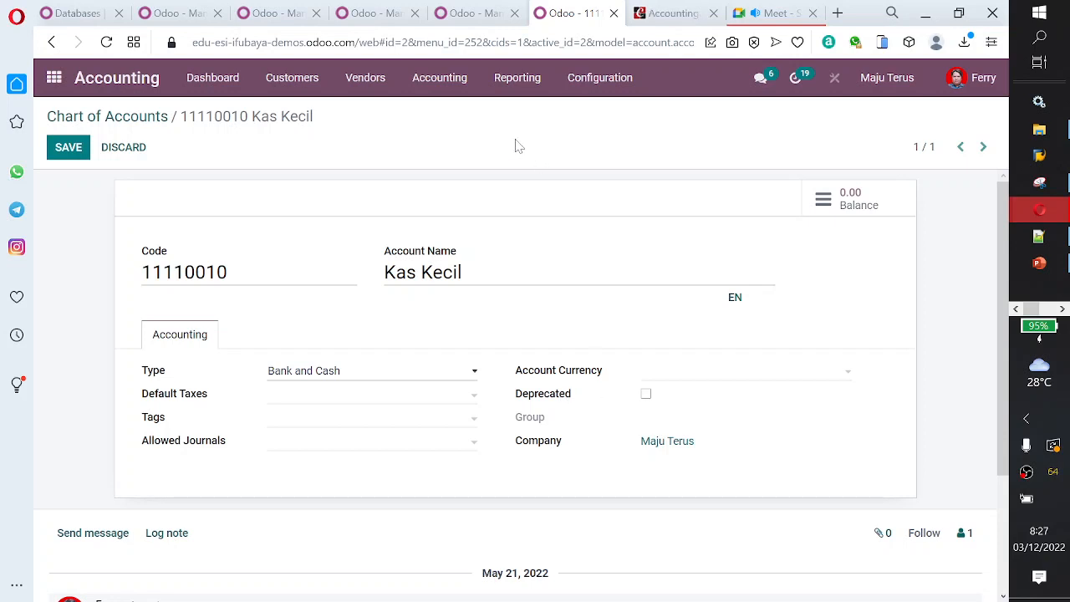
{"action": "left_click", "coordinate": [599, 84]}
{"action": "scroll", "coordinate": [614, 376], "scroll_direction": "down", "scroll_amount": 3}
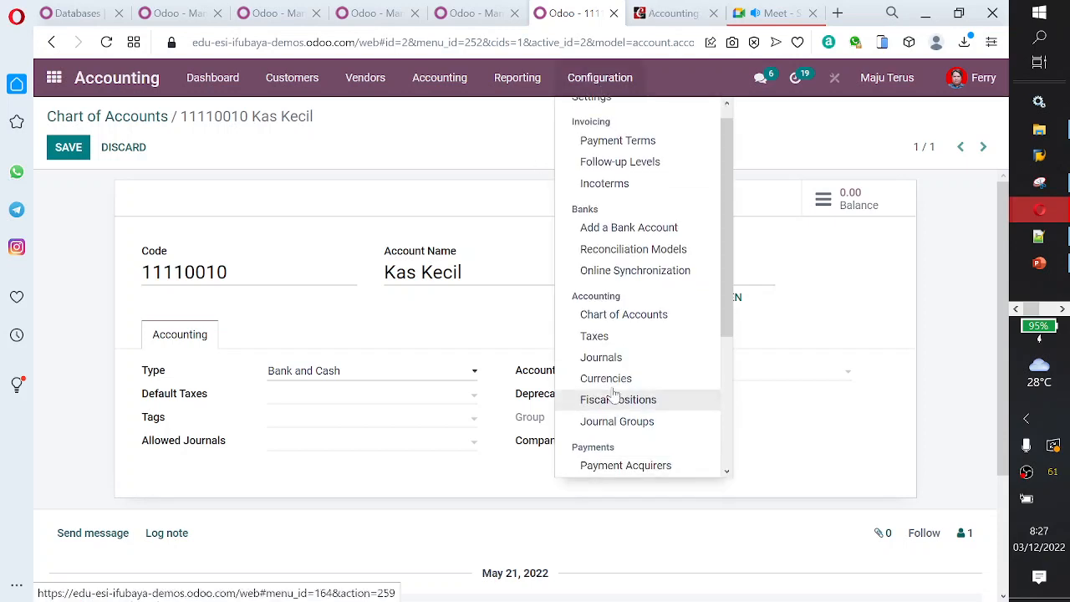
{"action": "scroll", "coordinate": [611, 128], "scroll_direction": "up", "scroll_amount": 2}
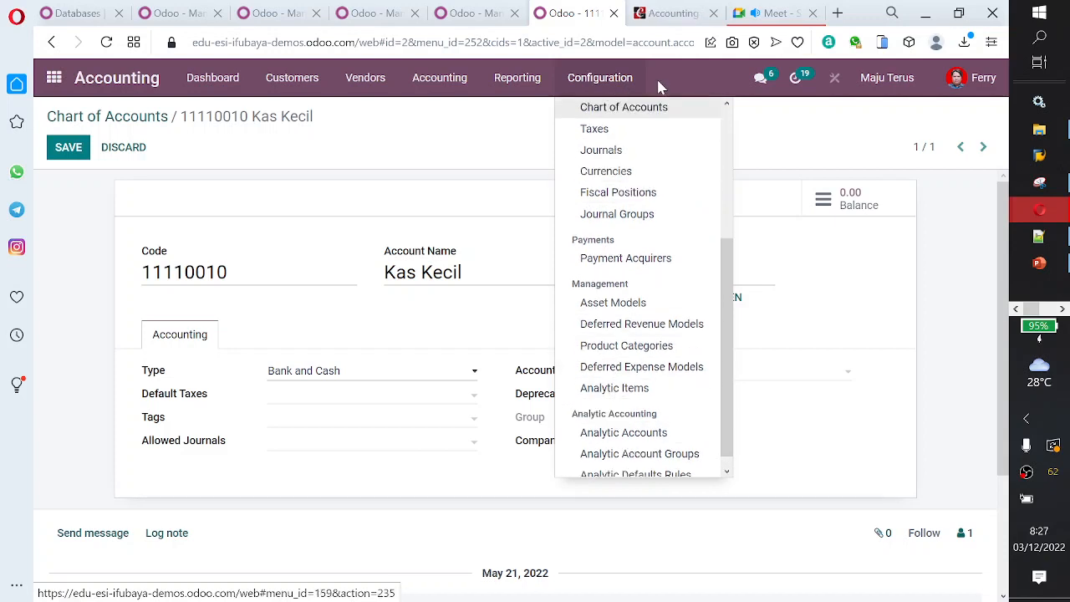
- Return to the Odoo home screen and turn on developer mode by adding ?debug=assets after /web in the page address
{"action": "left_click", "coordinate": [52, 81]}
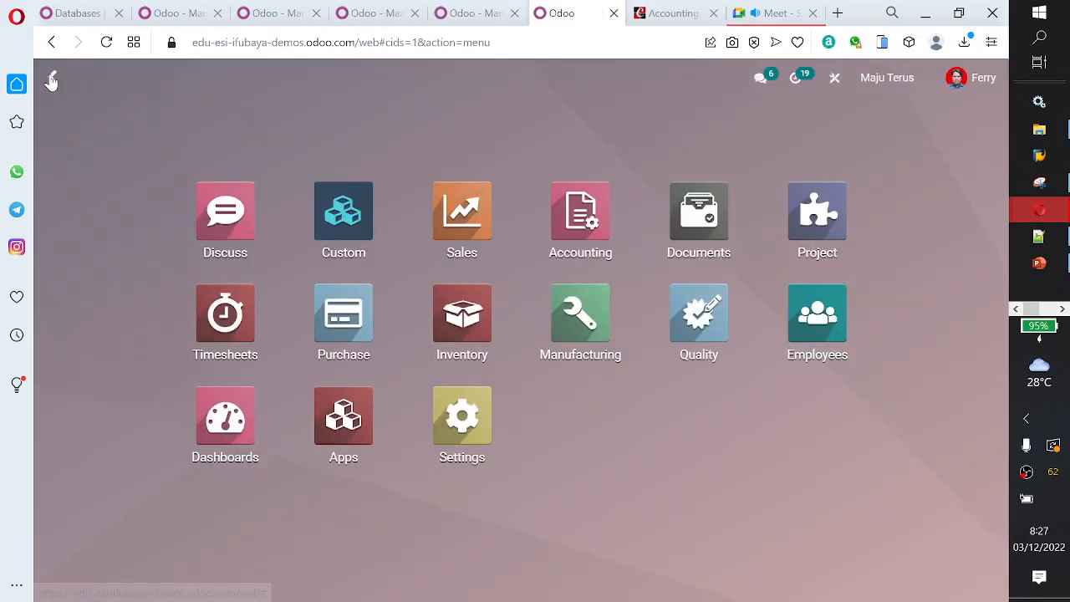
{"action": "left_click", "coordinate": [393, 43]}
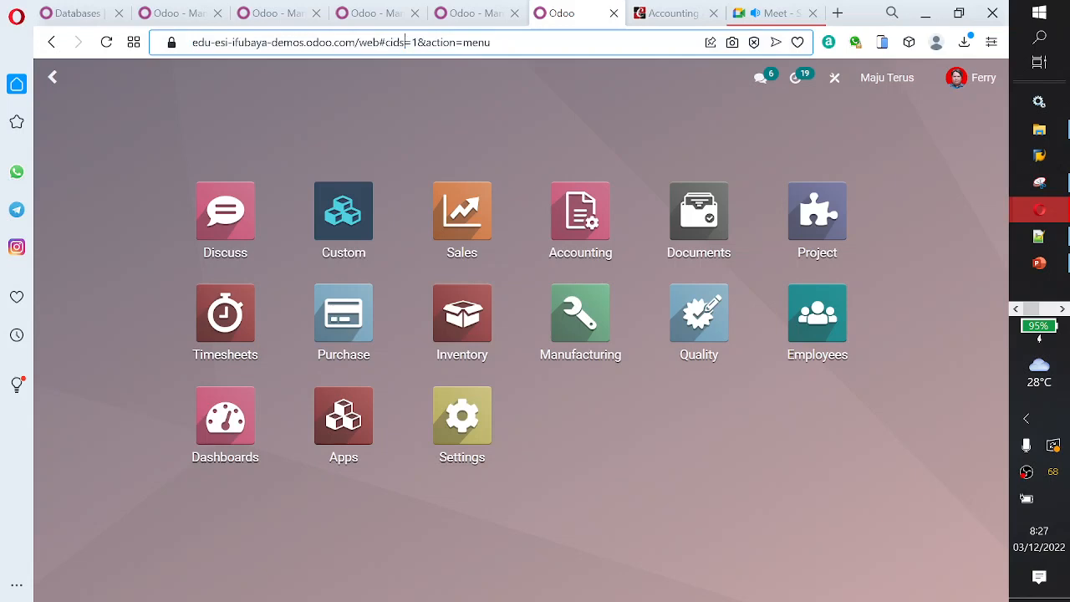
{"action": "left_click", "coordinate": [380, 43]}
{"action": "type", "text": "?"}
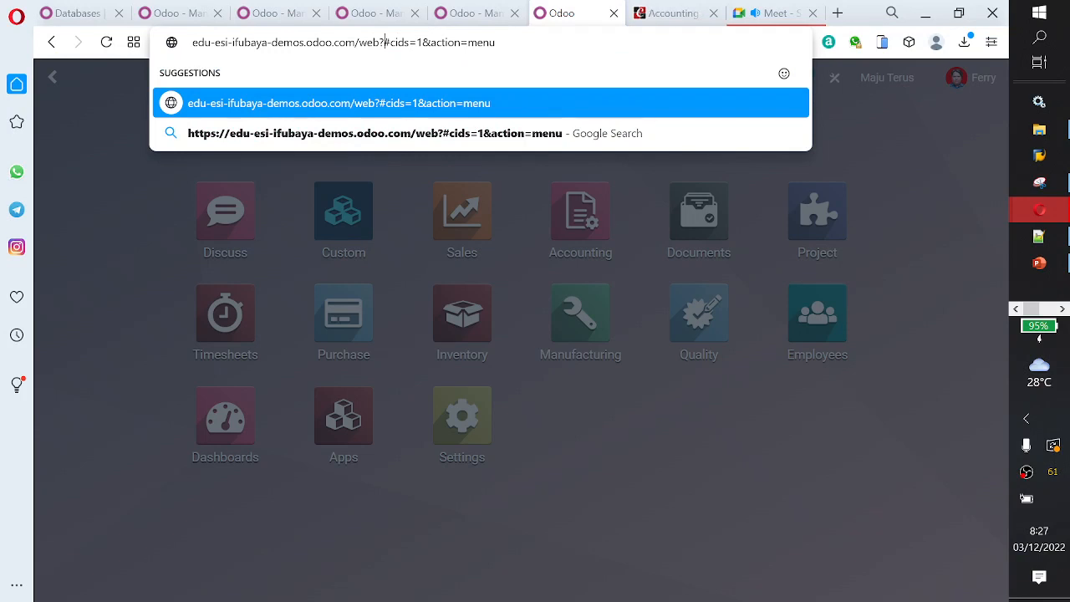
{"action": "type", "text": "debug="}
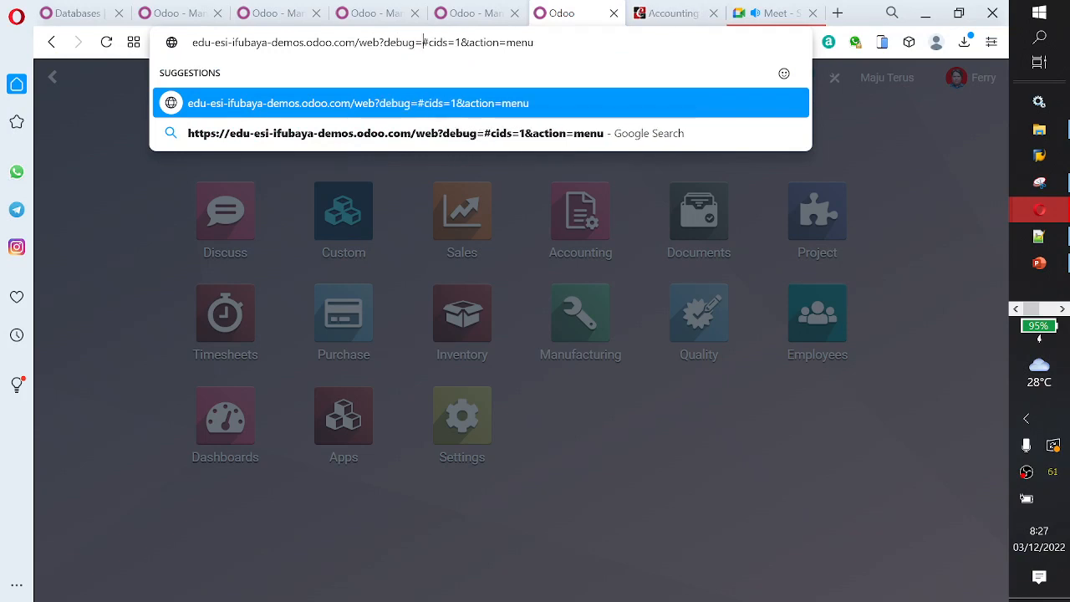
{"action": "type", "text": "assets"}
{"action": "key", "text": "Return"}
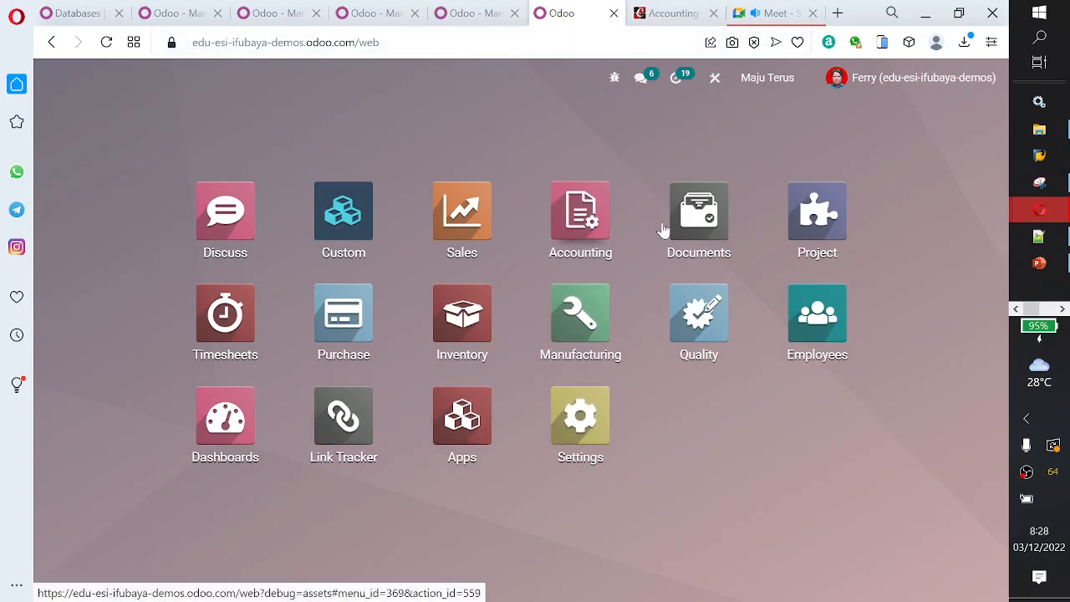
- Open the Chart of Accounts from the Accounting app's configuration
{"action": "left_click", "coordinate": [603, 215]}
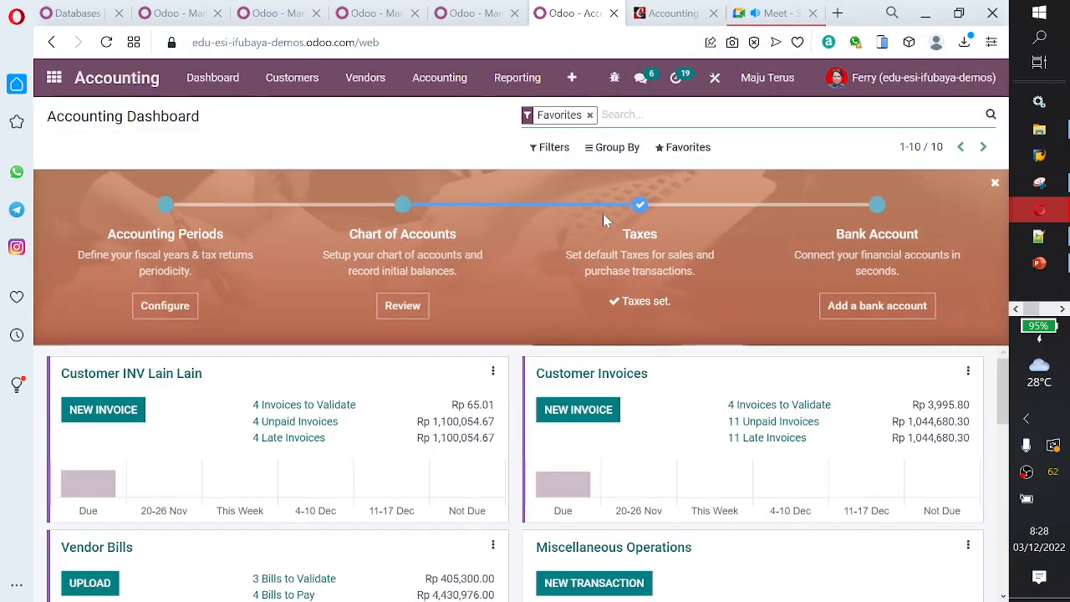
{"action": "left_click", "coordinate": [446, 90]}
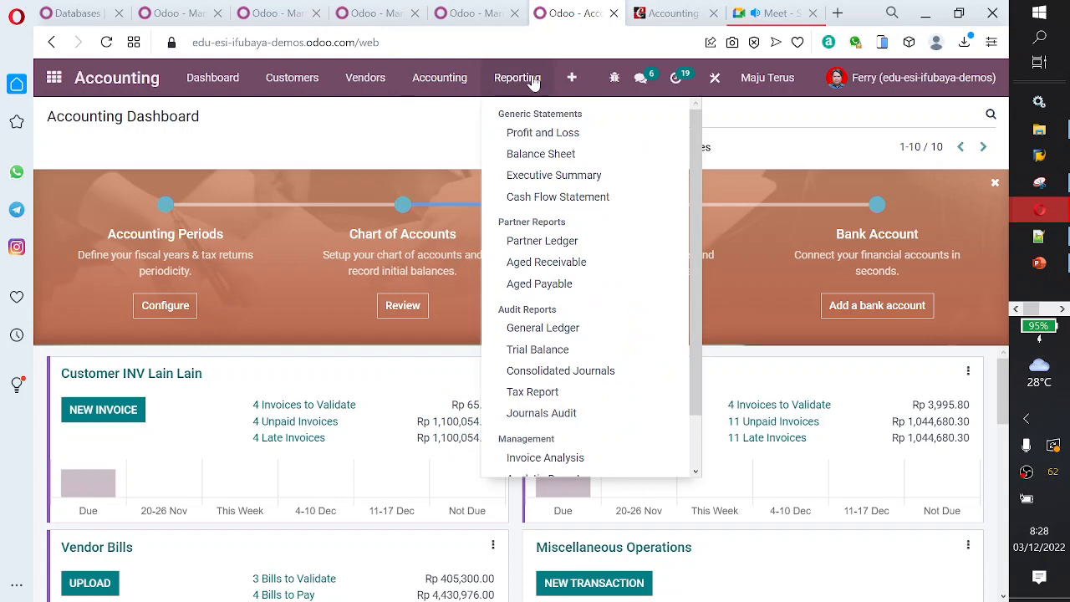
{"action": "left_click", "coordinate": [572, 81]}
{"action": "left_click", "coordinate": [572, 81]}
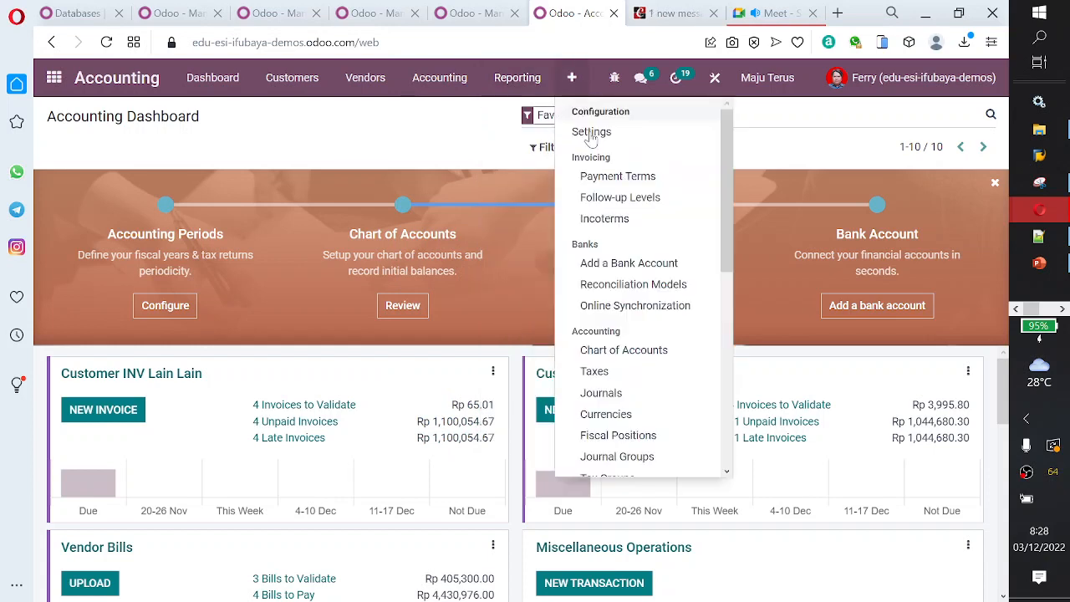
{"action": "left_click", "coordinate": [627, 348]}
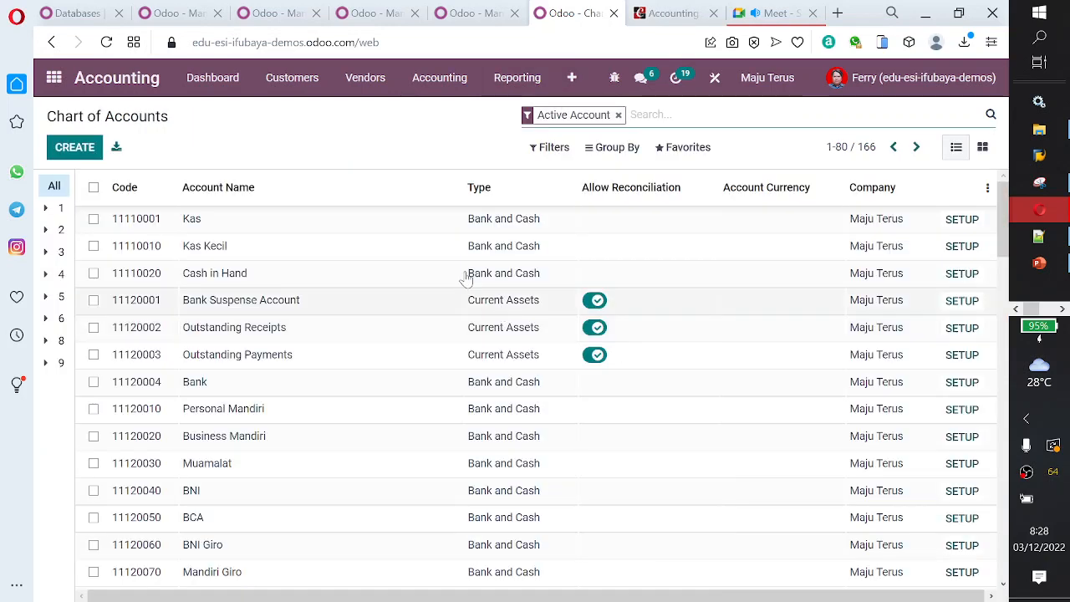
- Filter the accounts to code group 1, open the Kas Kecil account's setup form and review its fields and change history
{"action": "left_click", "coordinate": [134, 224]}
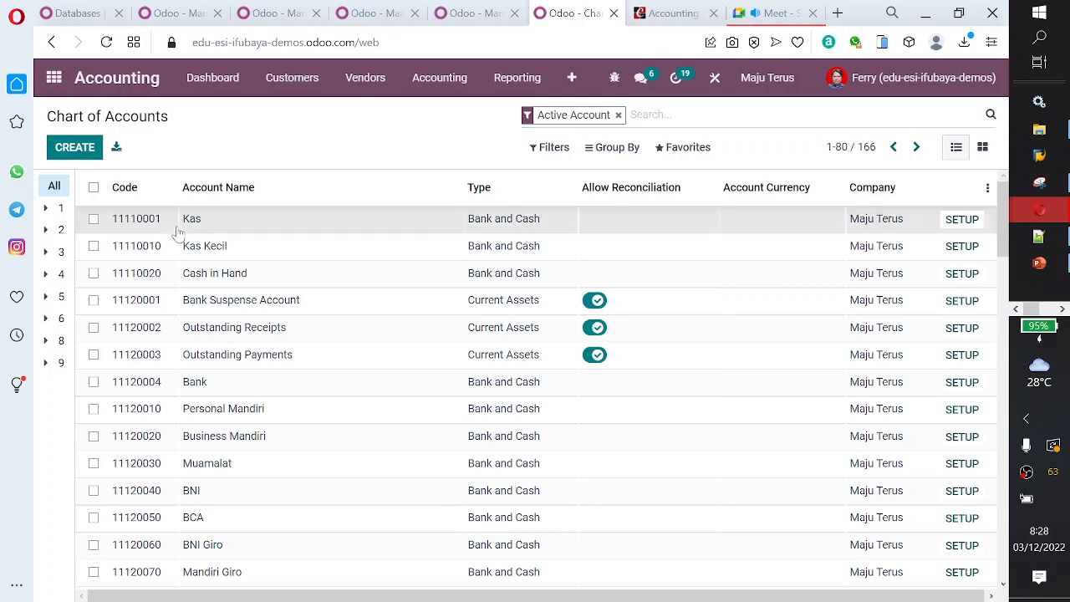
{"action": "left_click", "coordinate": [48, 208]}
{"action": "left_click", "coordinate": [248, 253]}
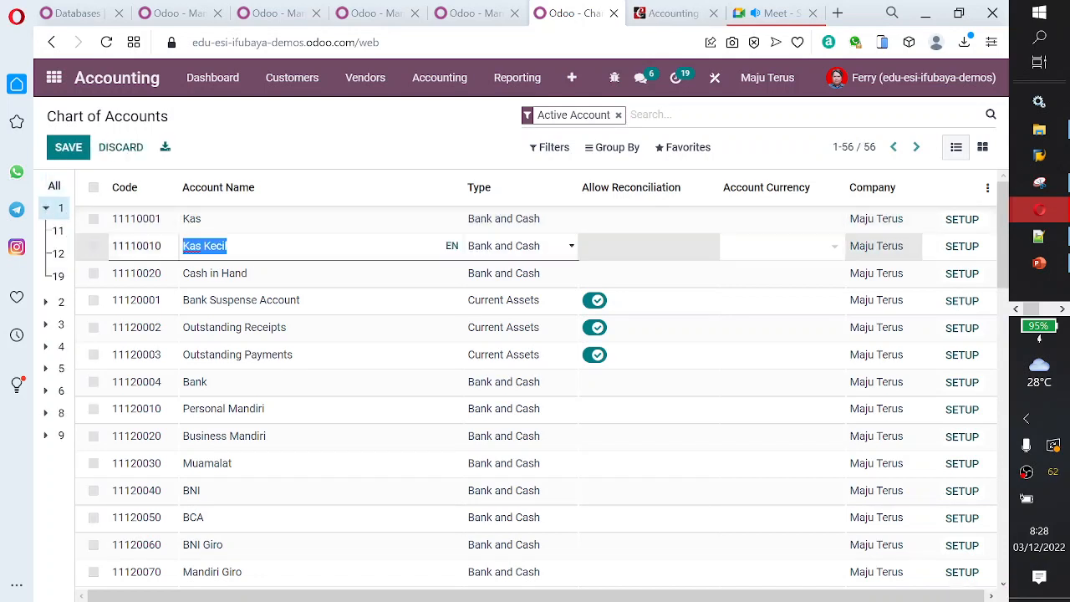
{"action": "left_click", "coordinate": [975, 252]}
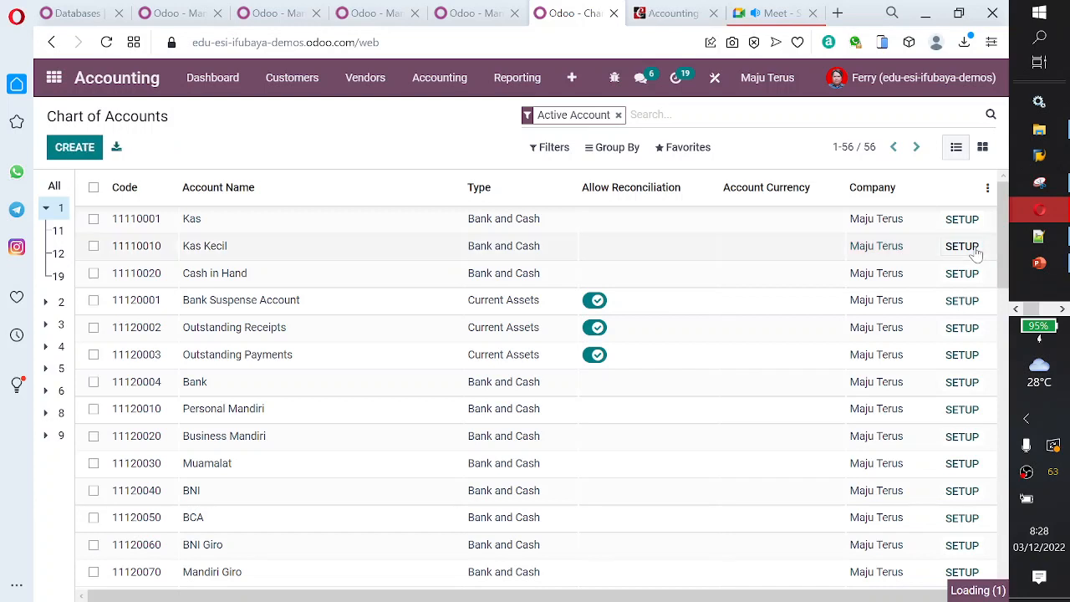
{"action": "scroll", "coordinate": [762, 351], "scroll_direction": "down", "scroll_amount": 2}
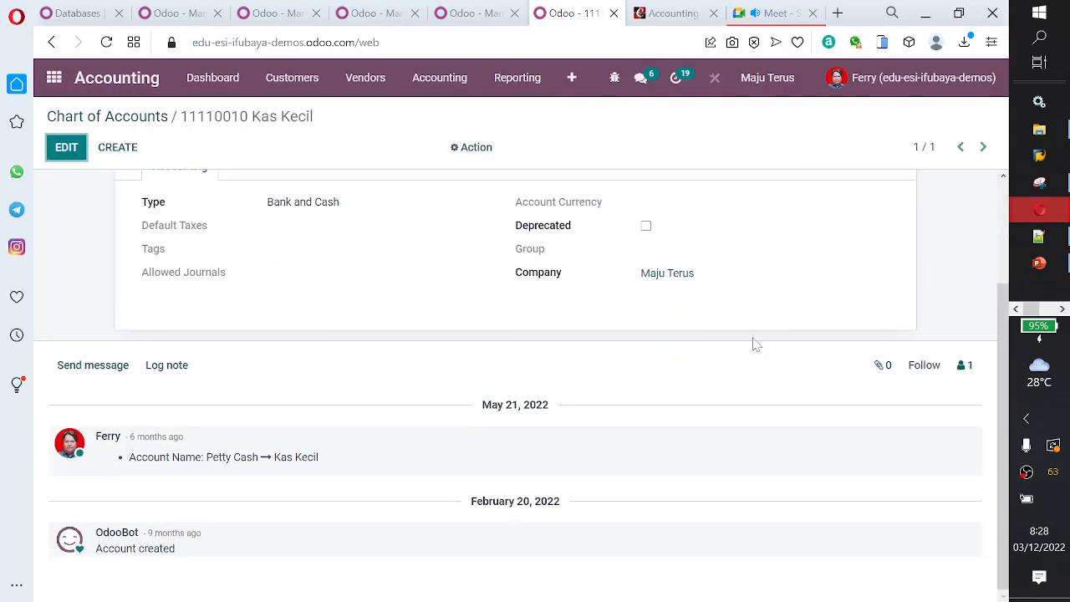
{"action": "scroll", "coordinate": [754, 342], "scroll_direction": "up", "scroll_amount": 2}
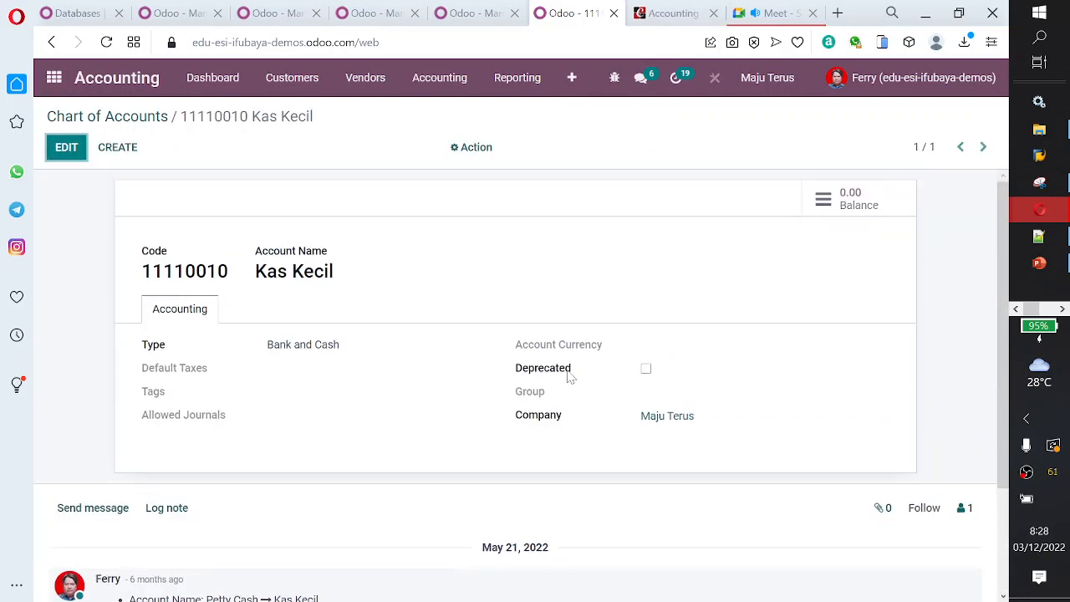
{"action": "mouse_move", "coordinate": [553, 378]}
- Activate the developer mode with tests assets in the general settings
{"action": "left_click", "coordinate": [53, 78]}
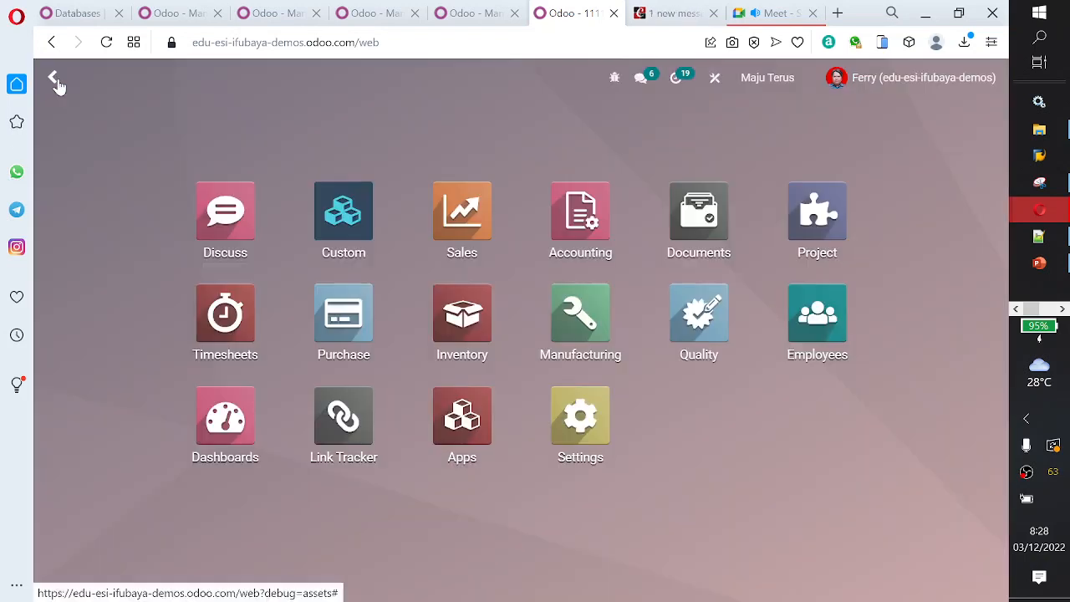
{"action": "left_click", "coordinate": [602, 446]}
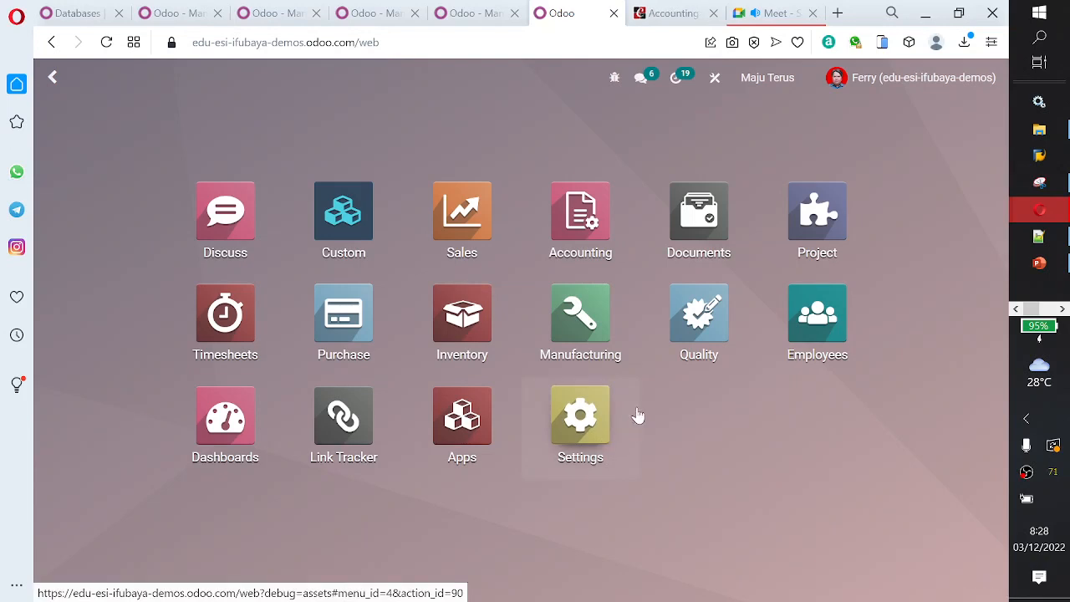
{"action": "scroll", "coordinate": [590, 413], "scroll_direction": "down", "scroll_amount": 10}
{"action": "scroll", "coordinate": [591, 413], "scroll_direction": "down", "scroll_amount": 15}
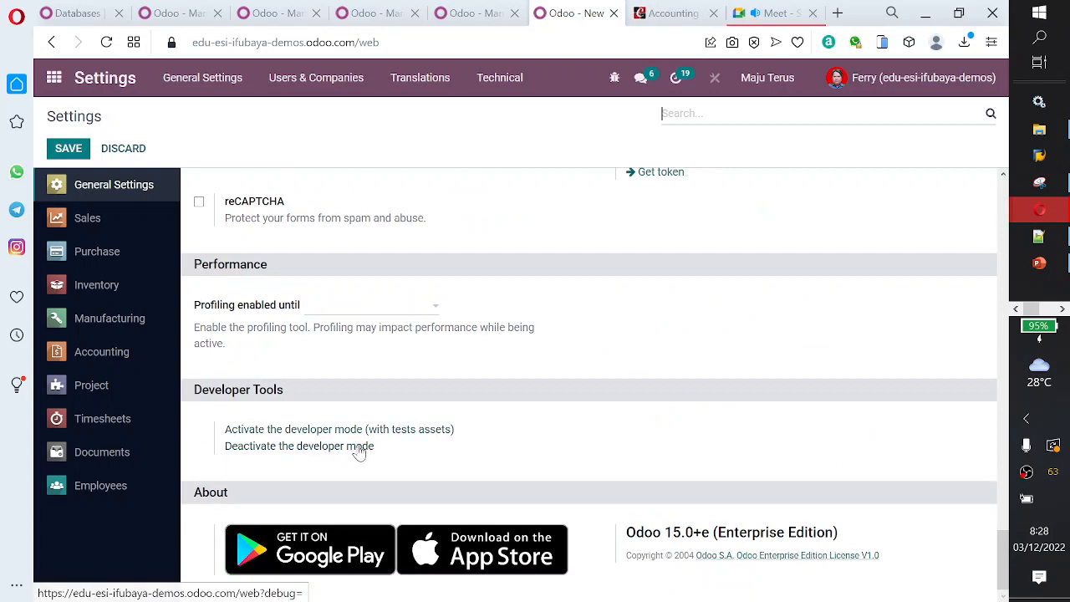
{"action": "left_click", "coordinate": [383, 435]}
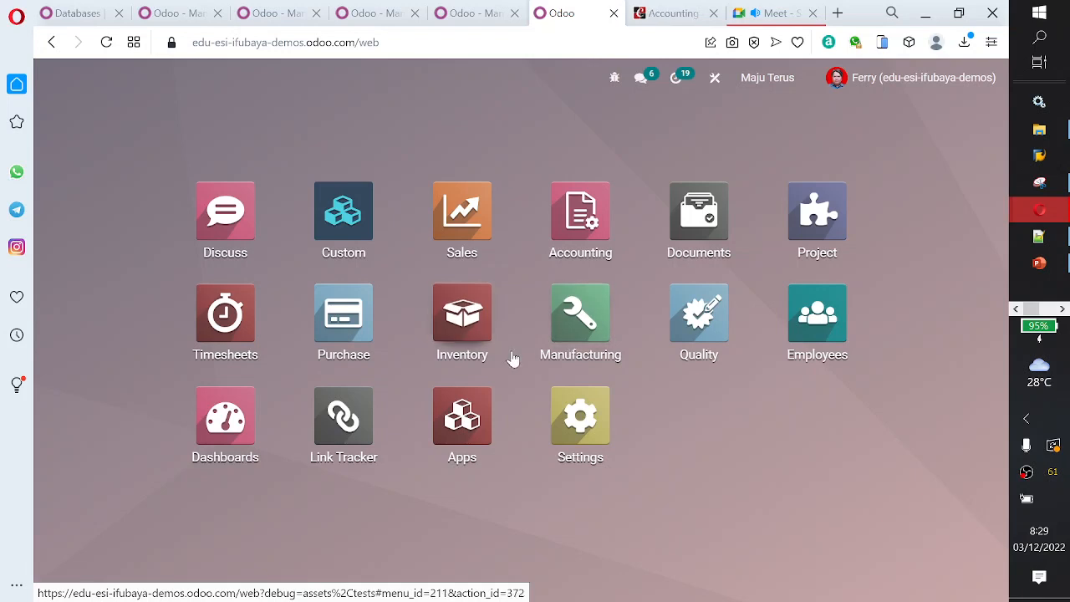
- Open the Accounting app and look through its available statement, partner, audit and management reports
{"action": "left_click", "coordinate": [570, 235]}
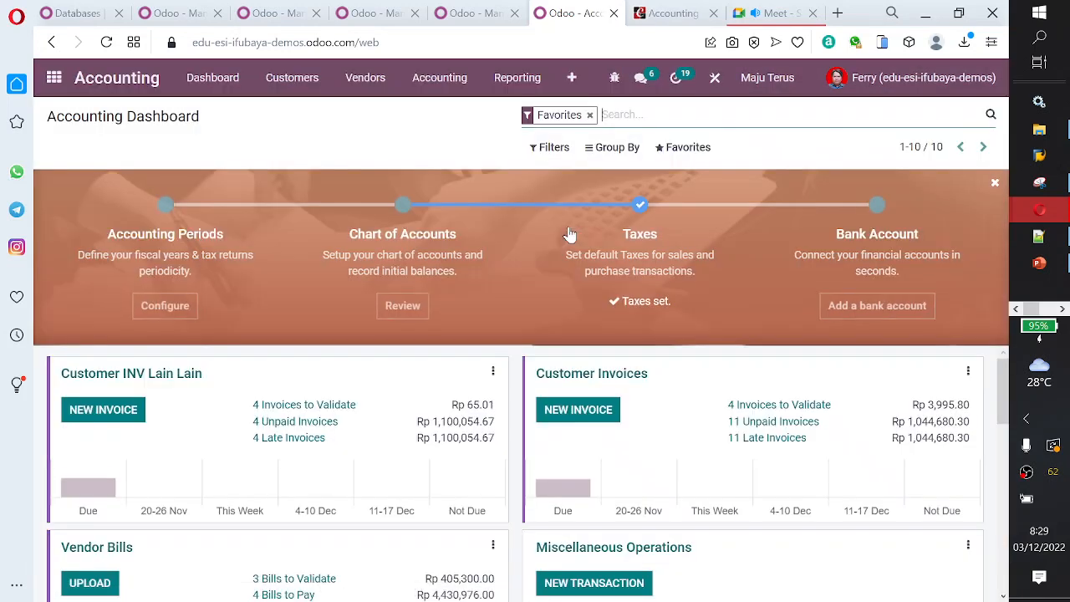
{"action": "left_click", "coordinate": [505, 83]}
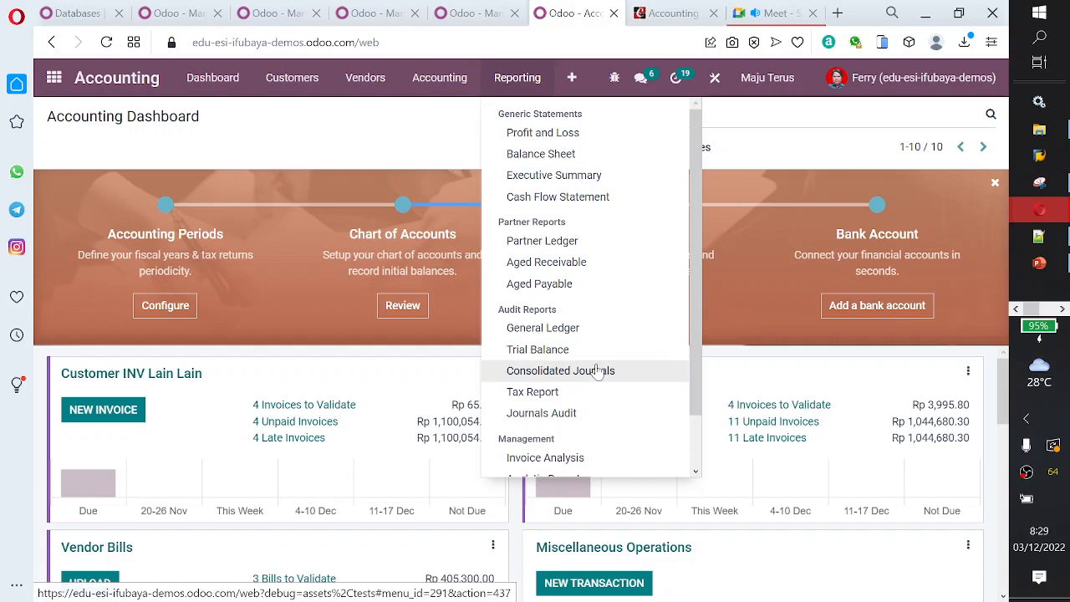
{"action": "scroll", "coordinate": [604, 429], "scroll_direction": "down", "scroll_amount": 1}
{"action": "scroll", "coordinate": [604, 429], "scroll_direction": "down", "scroll_amount": 1}
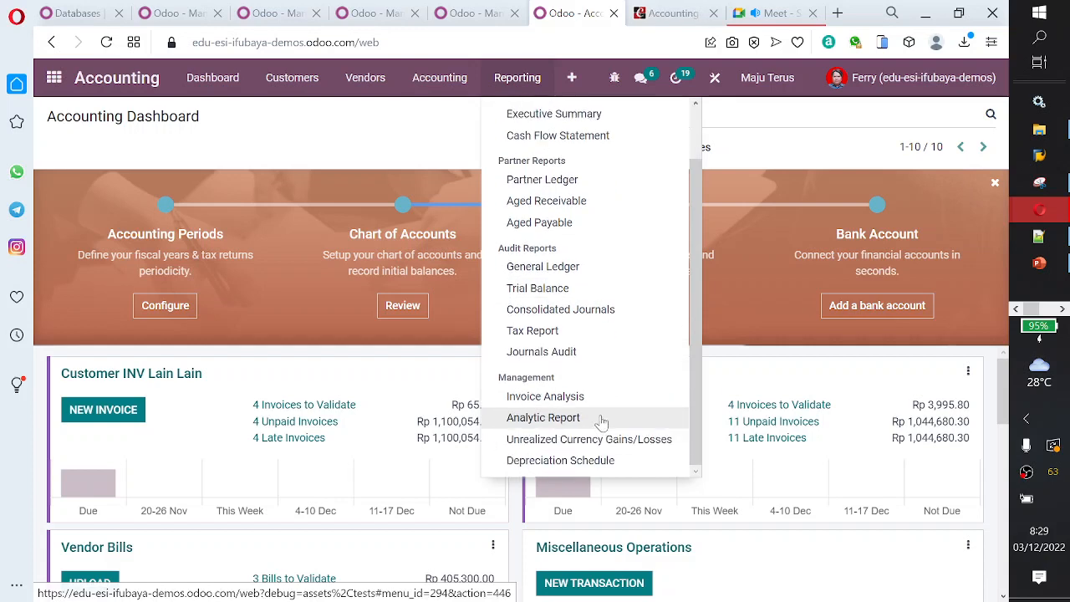
{"action": "scroll", "coordinate": [620, 335], "scroll_direction": "up", "scroll_amount": 2}
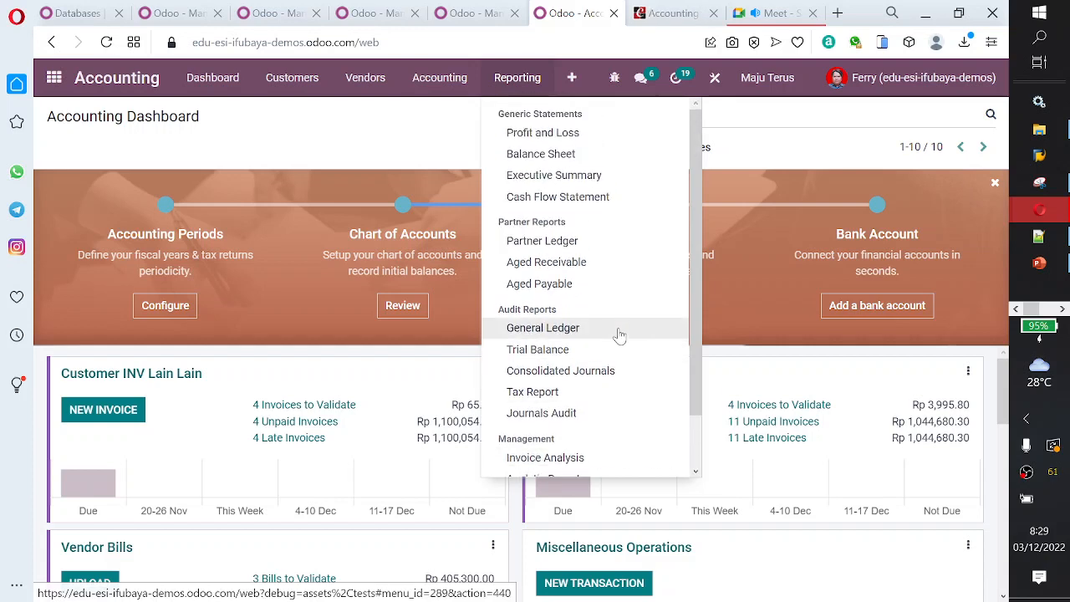
{"action": "scroll", "coordinate": [619, 336], "scroll_direction": "down", "scroll_amount": 2}
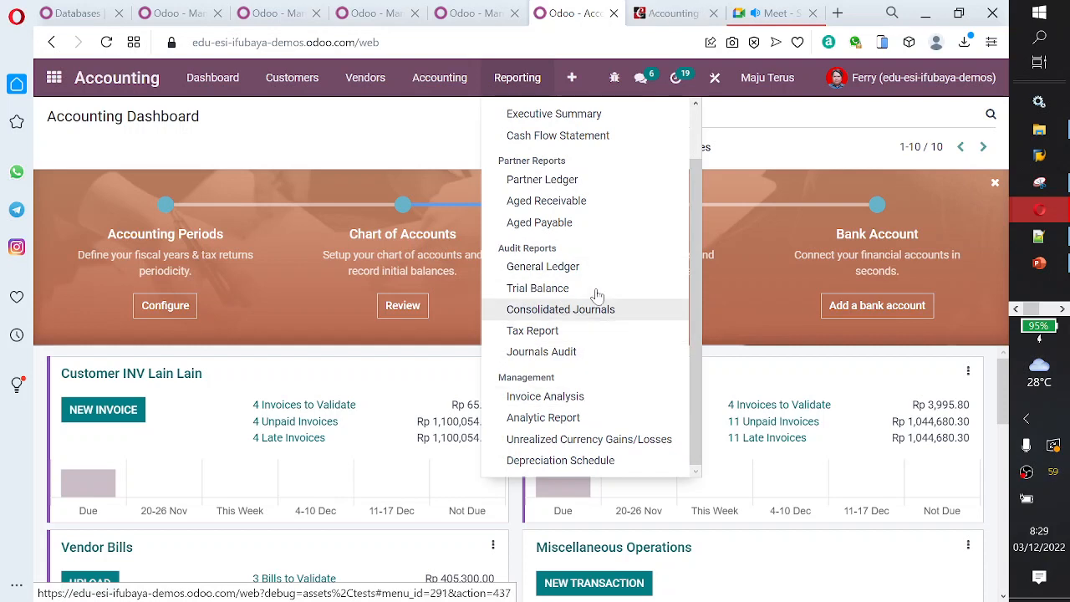
- Reopen the Kas Kecil account from the accounting configuration and inspect the technical details of its Deprecated field
{"action": "left_click", "coordinate": [568, 85]}
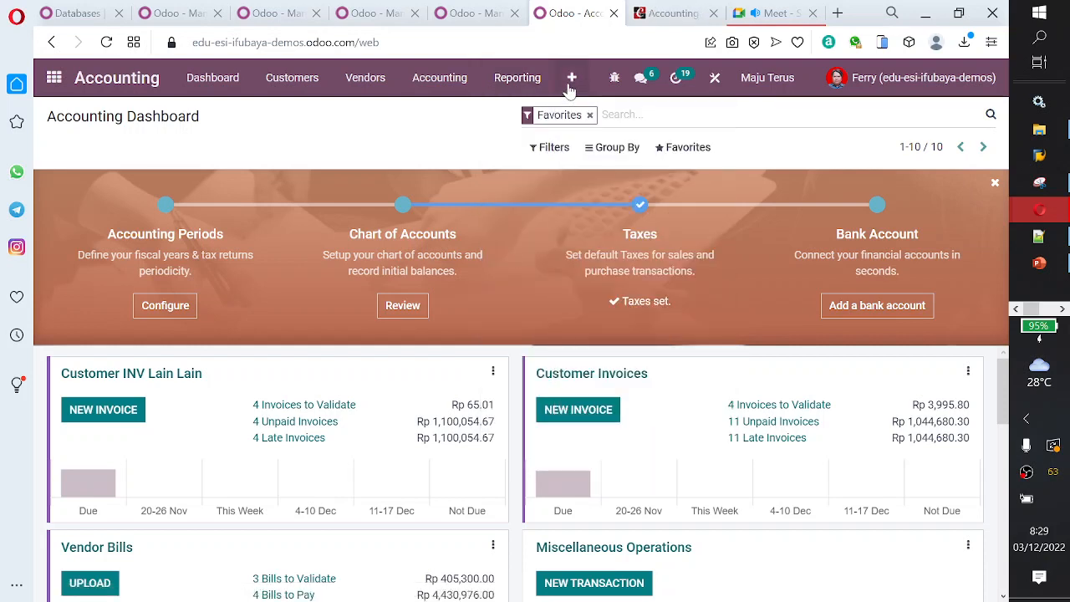
{"action": "left_click", "coordinate": [567, 85]}
{"action": "double_click", "coordinate": [622, 372]}
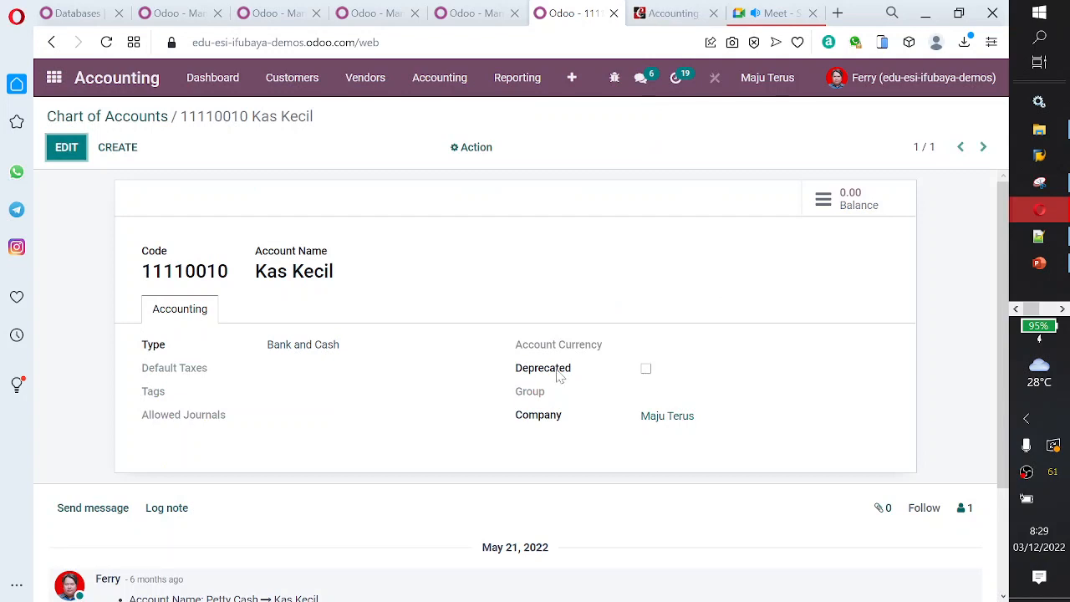
{"action": "mouse_move", "coordinate": [559, 377]}
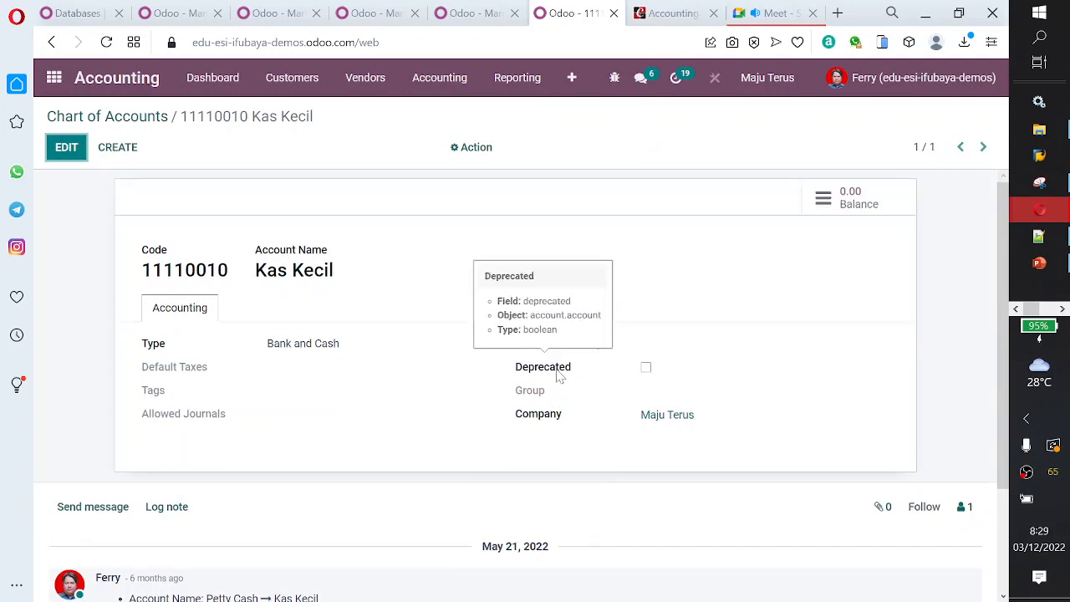
{"action": "scroll", "coordinate": [557, 376], "scroll_direction": "down", "scroll_amount": 1}
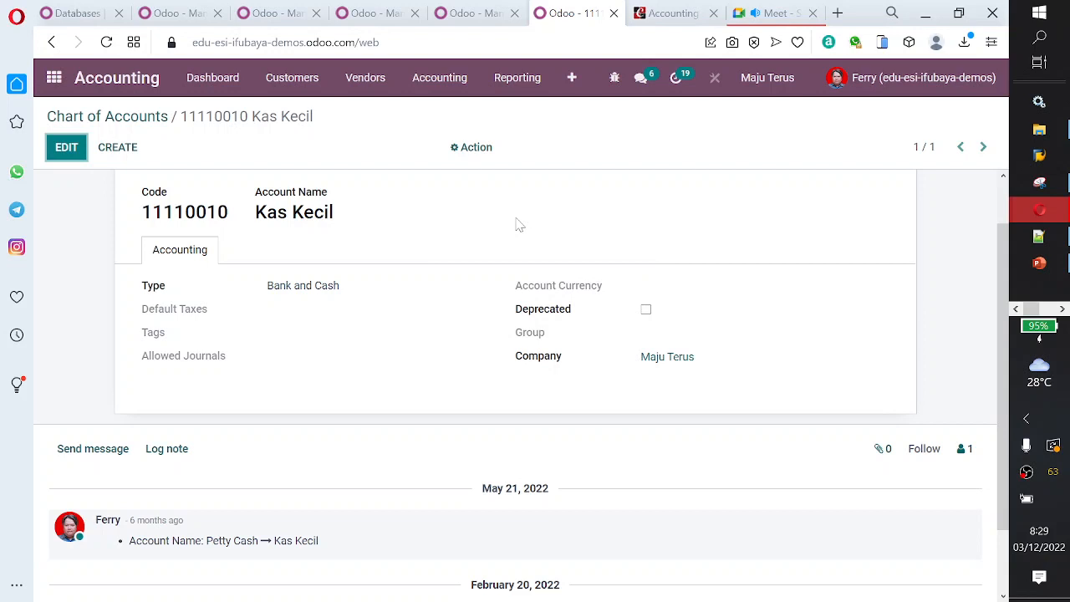
- Try the Deprecated option on the Kas Kecil account, clear it again and return to the chart of accounts
{"action": "scroll", "coordinate": [590, 260], "scroll_direction": "up", "scroll_amount": 1}
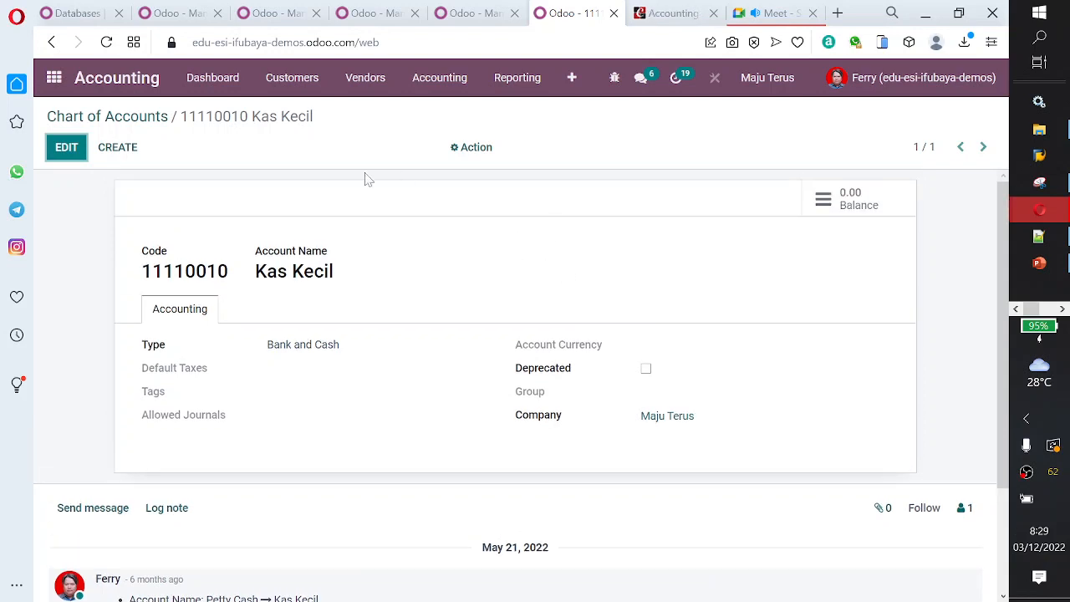
{"action": "left_click", "coordinate": [644, 371]}
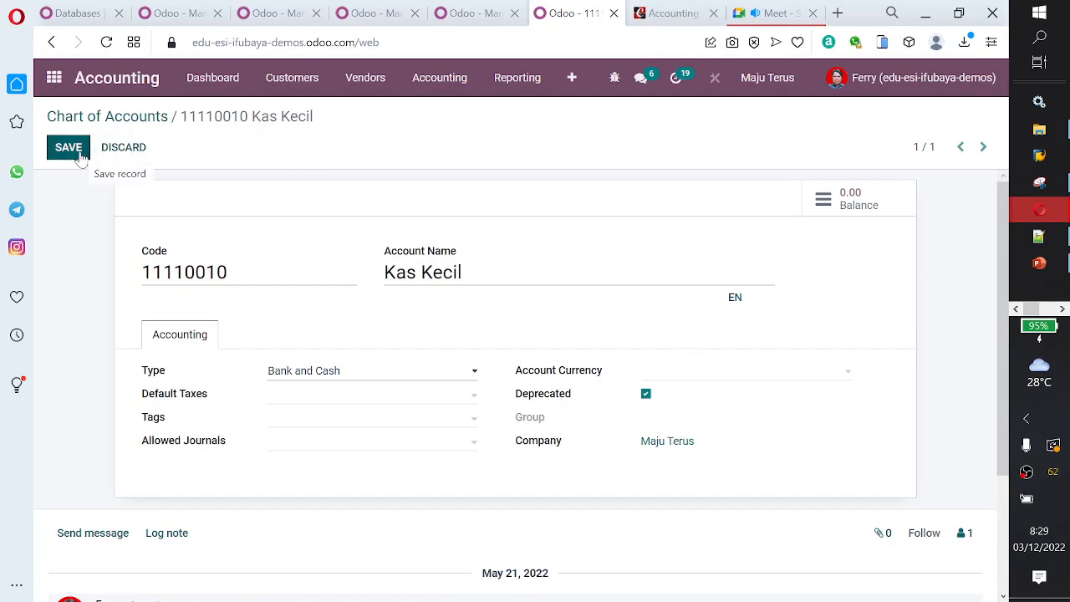
{"action": "left_click", "coordinate": [645, 394]}
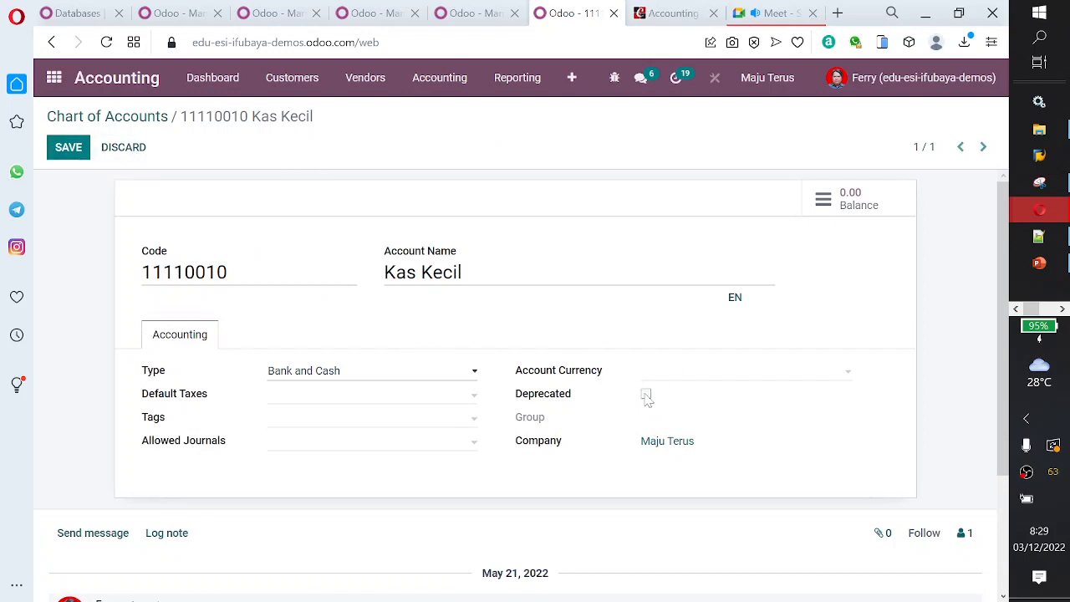
{"action": "left_click", "coordinate": [147, 125]}
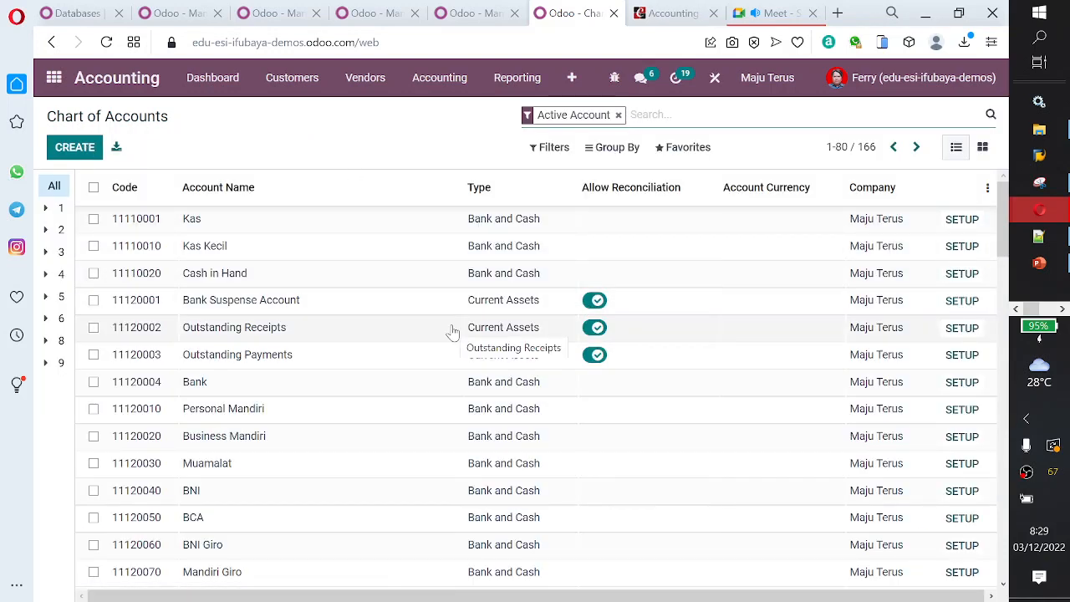
- Browse the asset accounts and their types, and review the House Supplies Inventory account's setup form before returning to the list
{"action": "scroll", "coordinate": [451, 333], "scroll_direction": "down", "scroll_amount": 5}
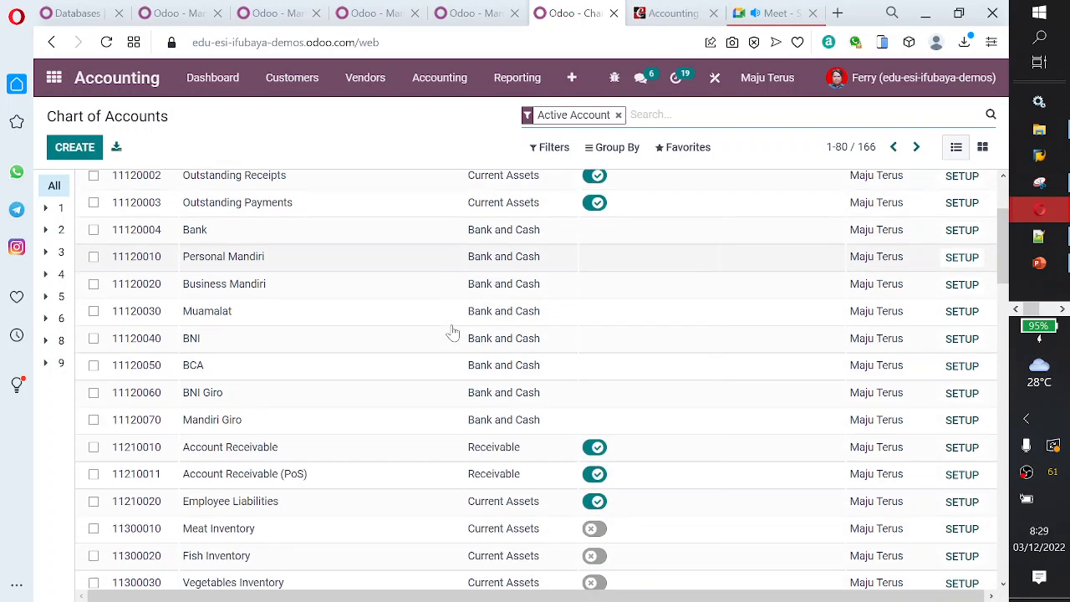
{"action": "scroll", "coordinate": [451, 333], "scroll_direction": "down", "scroll_amount": 8}
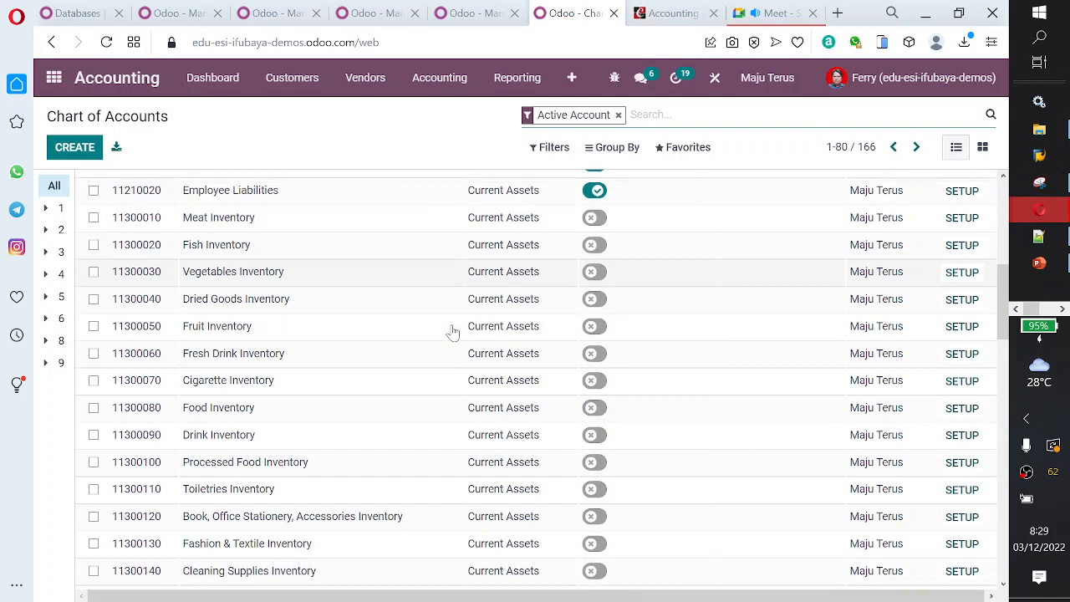
{"action": "scroll", "coordinate": [451, 333], "scroll_direction": "down", "scroll_amount": 2}
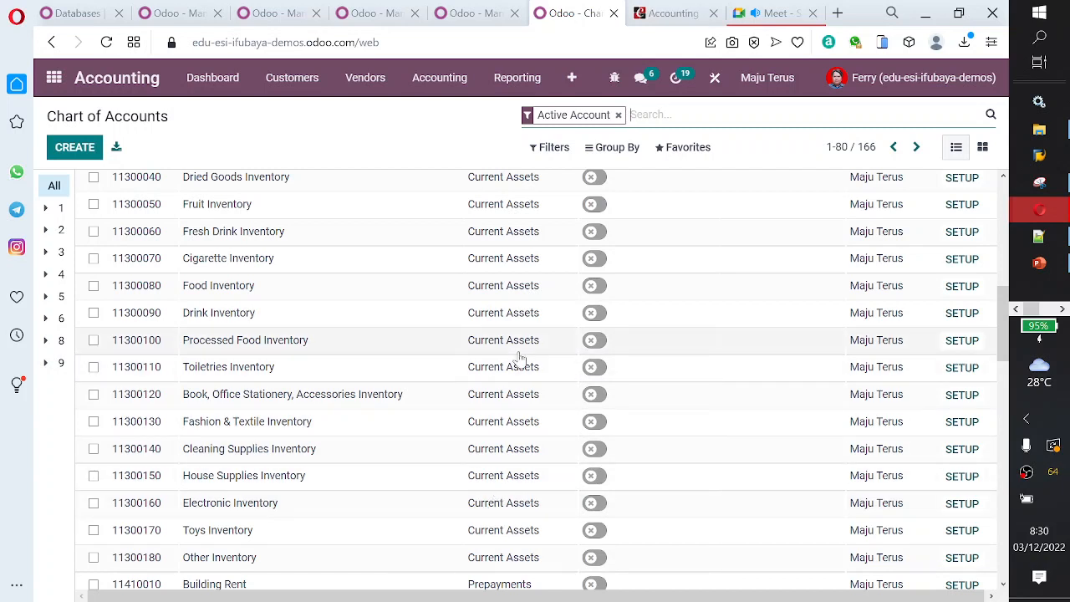
{"action": "scroll", "coordinate": [518, 357], "scroll_direction": "up", "scroll_amount": 1}
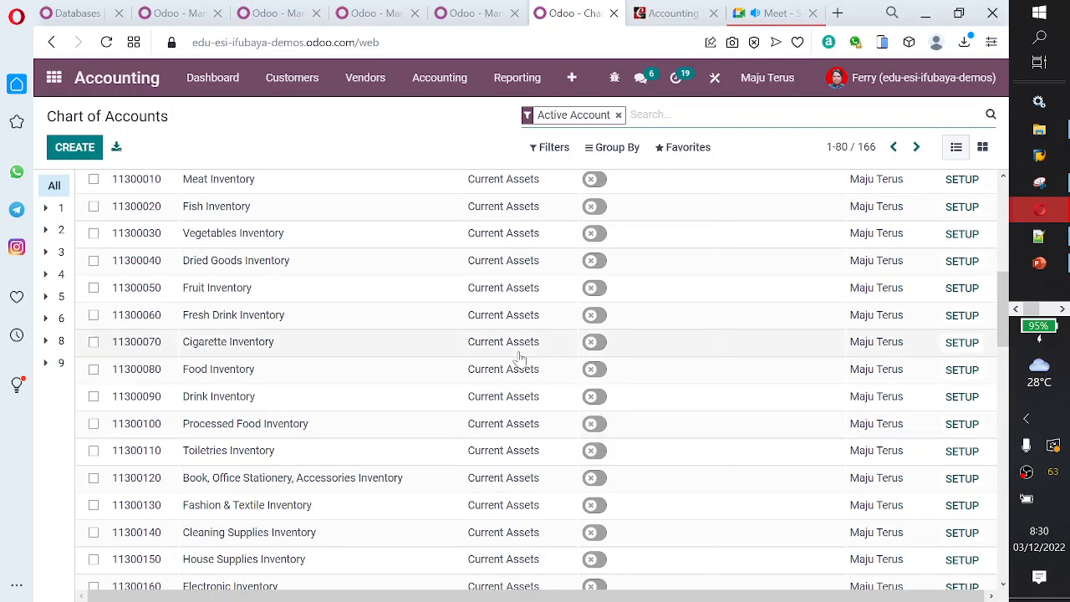
{"action": "scroll", "coordinate": [520, 359], "scroll_direction": "down", "scroll_amount": 5}
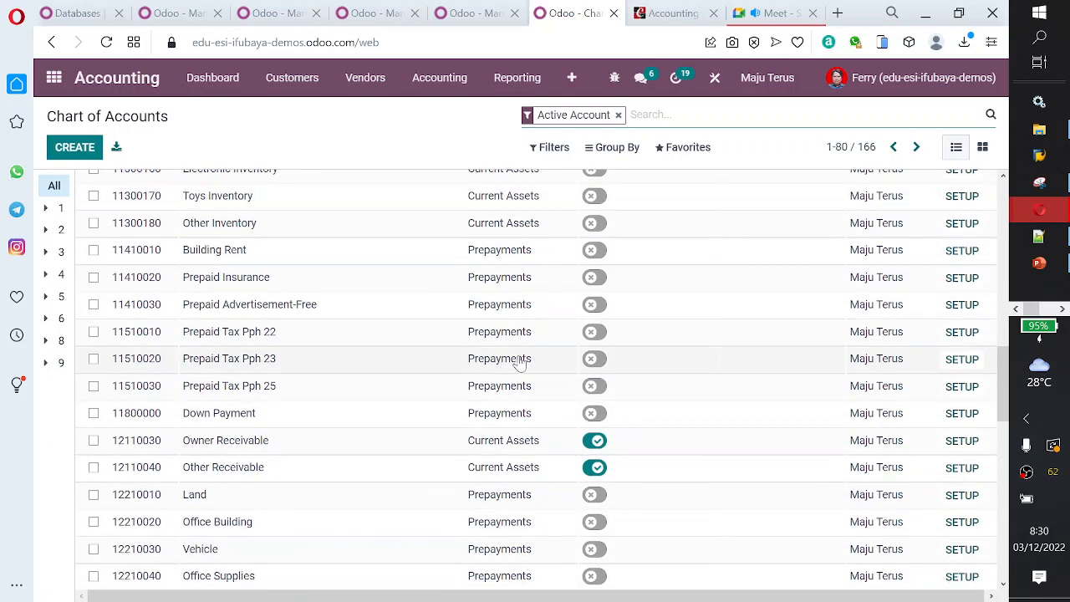
{"action": "scroll", "coordinate": [520, 361], "scroll_direction": "down", "scroll_amount": 3}
{"action": "scroll", "coordinate": [520, 361], "scroll_direction": "up", "scroll_amount": 5}
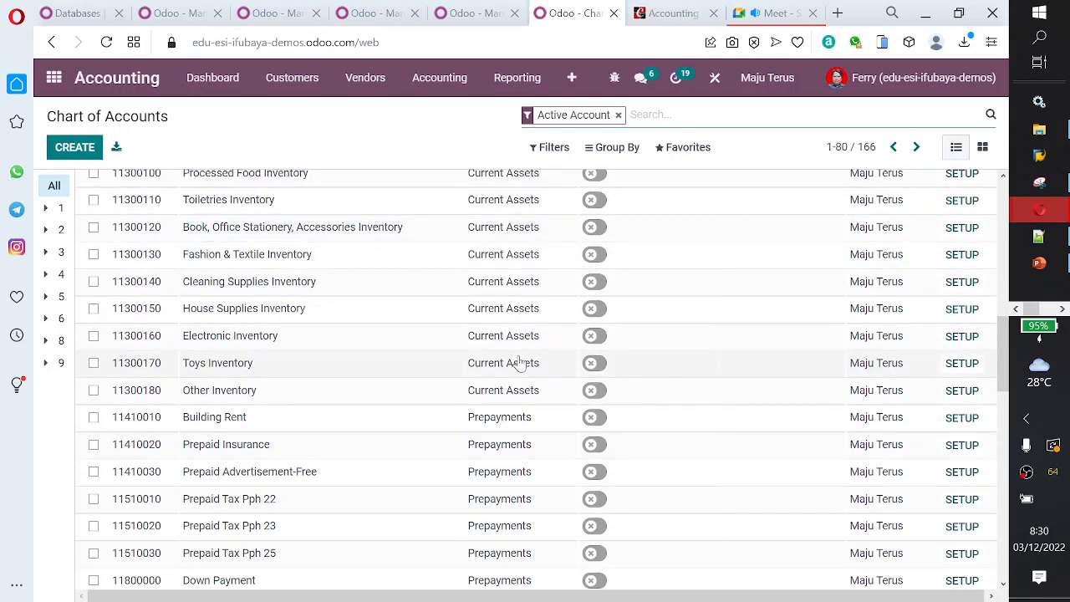
{"action": "left_click", "coordinate": [525, 337]}
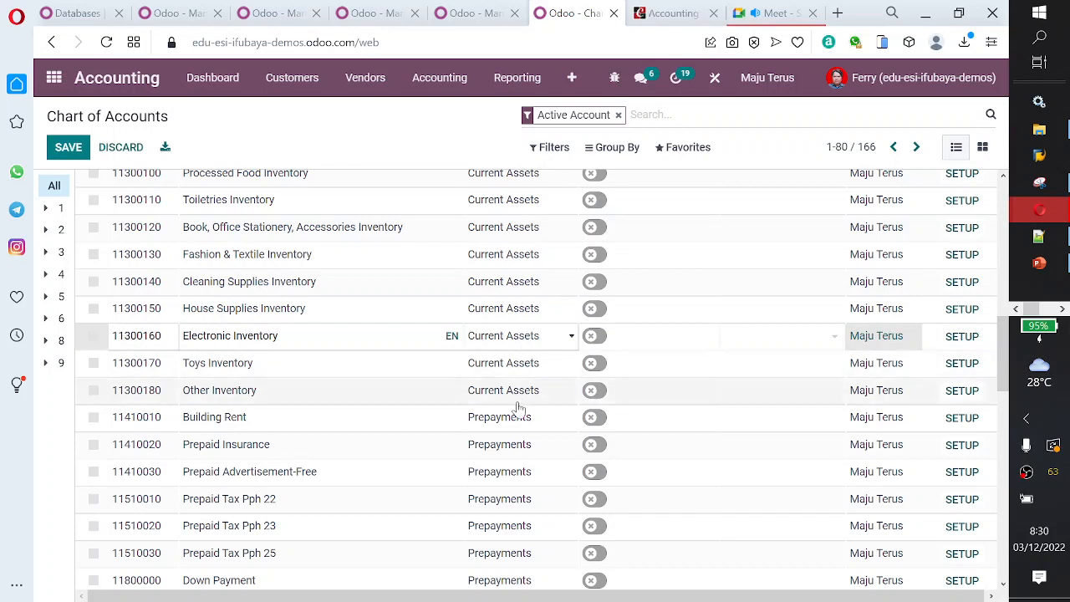
{"action": "left_click", "coordinate": [524, 389]}
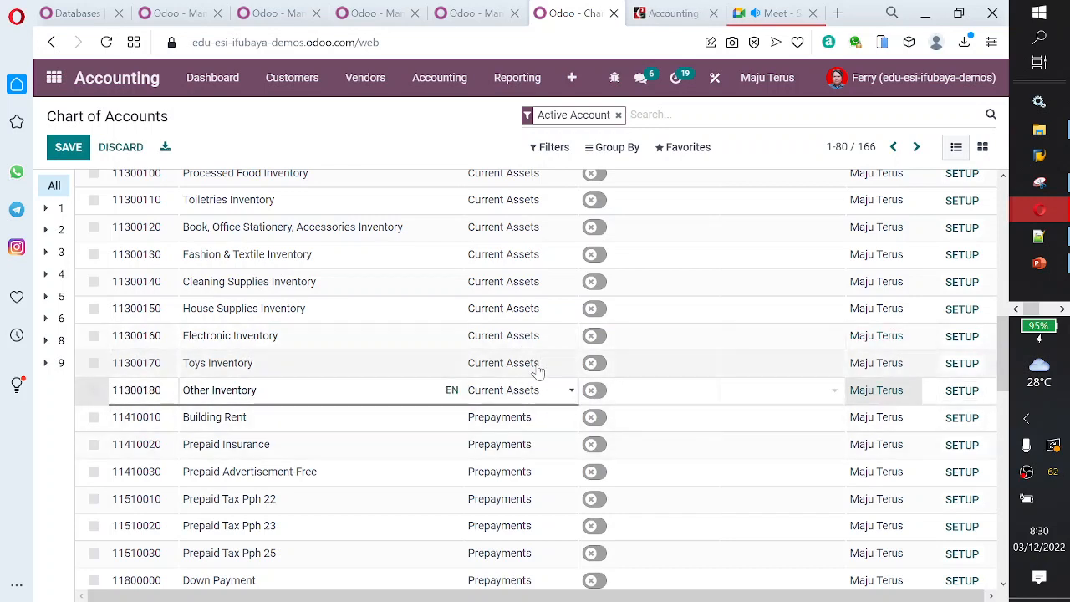
{"action": "left_click", "coordinate": [538, 311]}
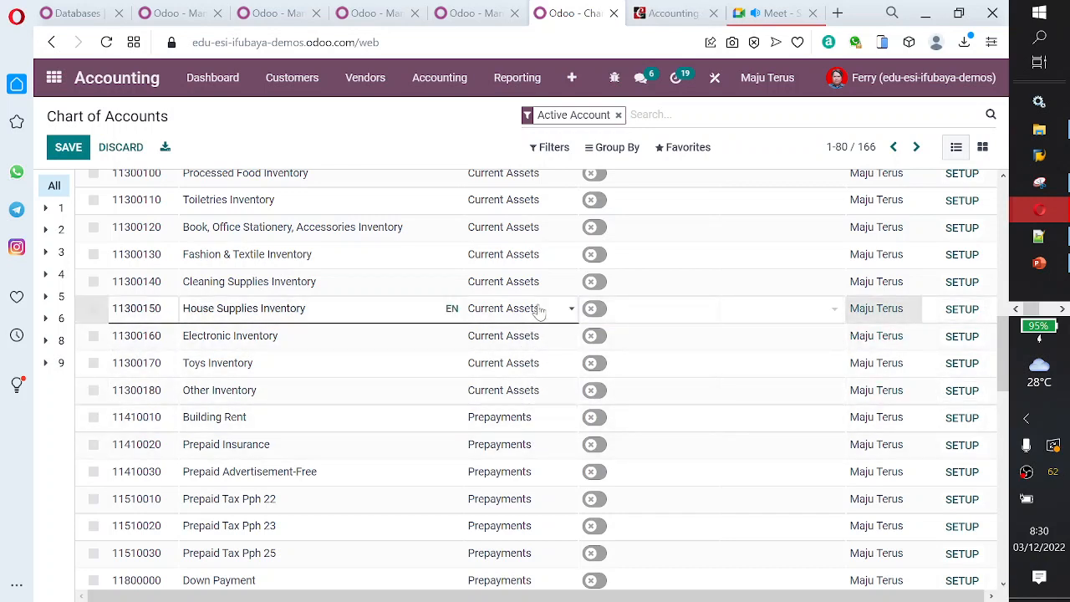
{"action": "left_click", "coordinate": [959, 311]}
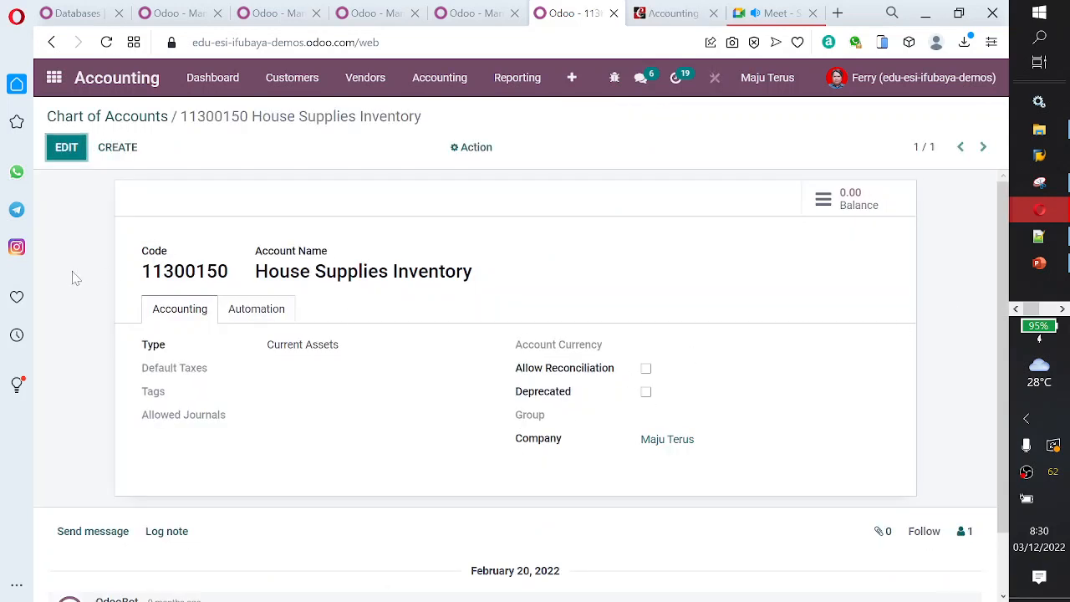
{"action": "left_click", "coordinate": [156, 116]}
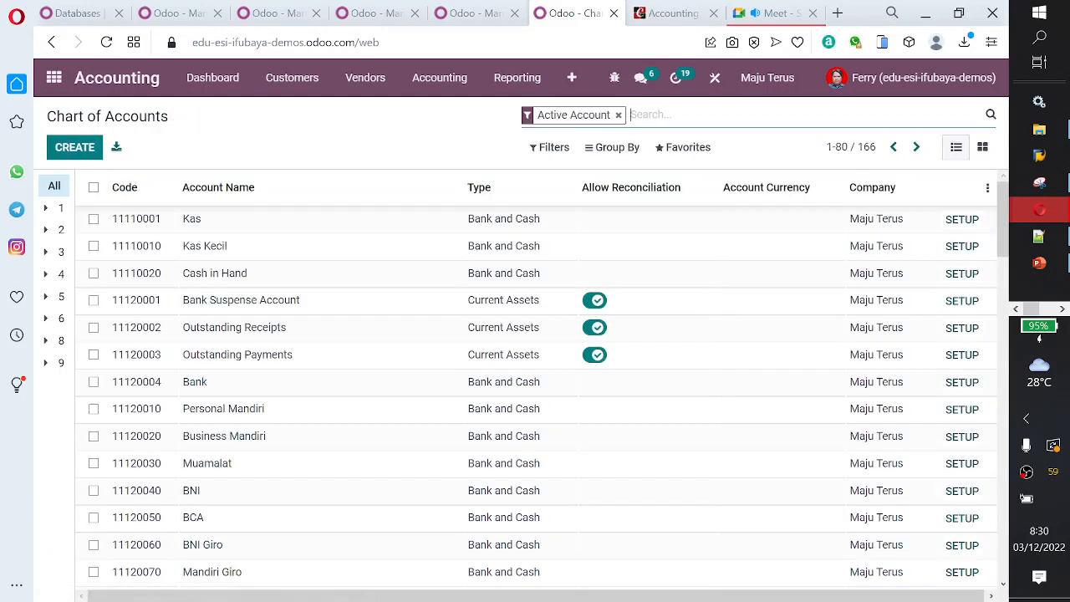
- Filter the chart of accounts with a custom condition where Deprecated is true
{"action": "left_click", "coordinate": [561, 148]}
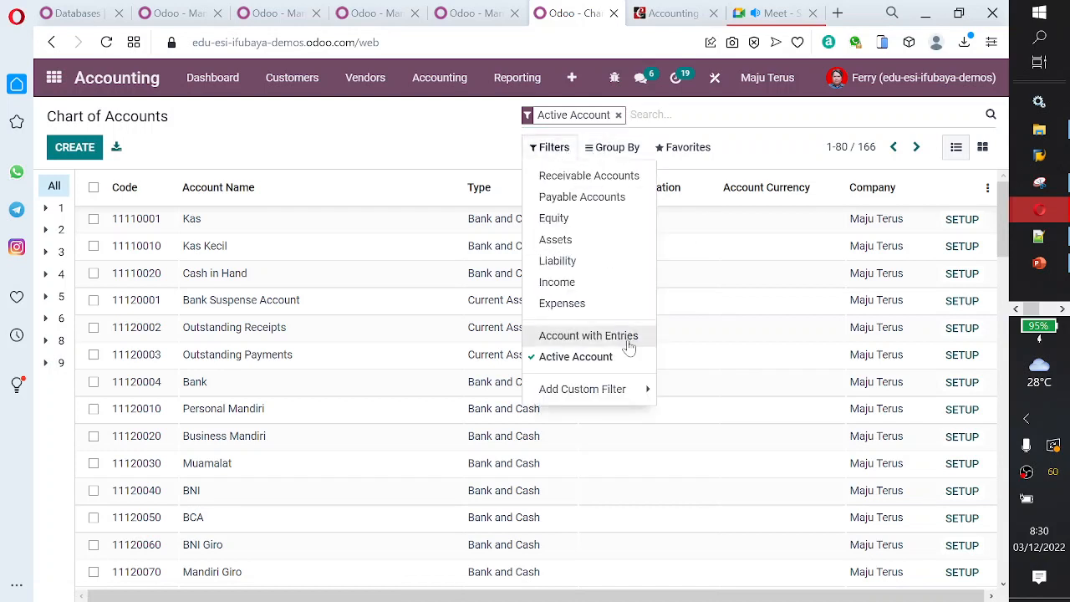
{"action": "left_click", "coordinate": [631, 392]}
{"action": "left_click", "coordinate": [724, 390]}
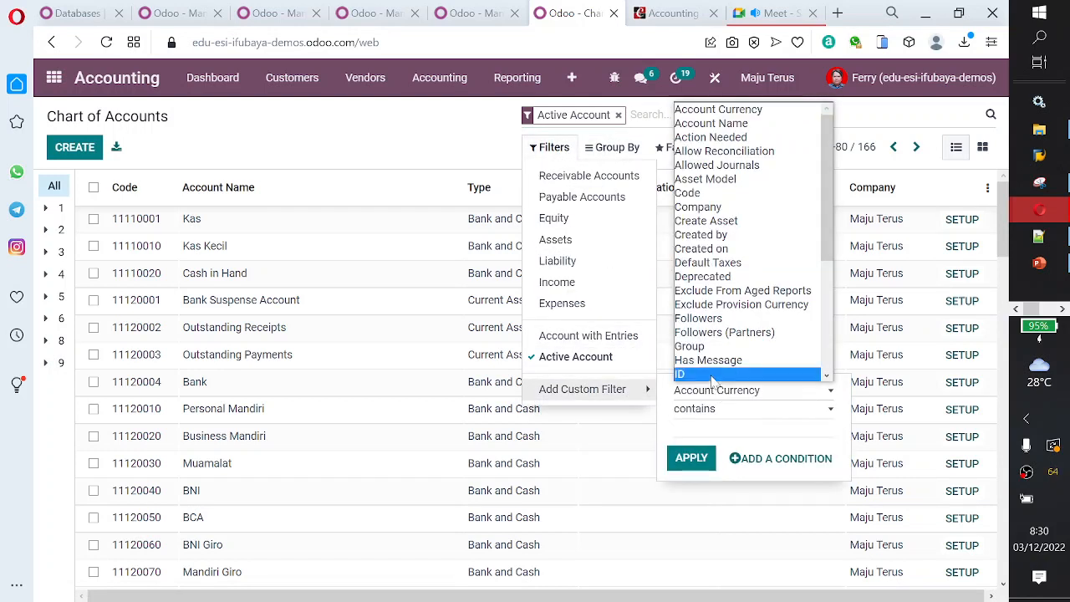
{"action": "left_click", "coordinate": [740, 277]}
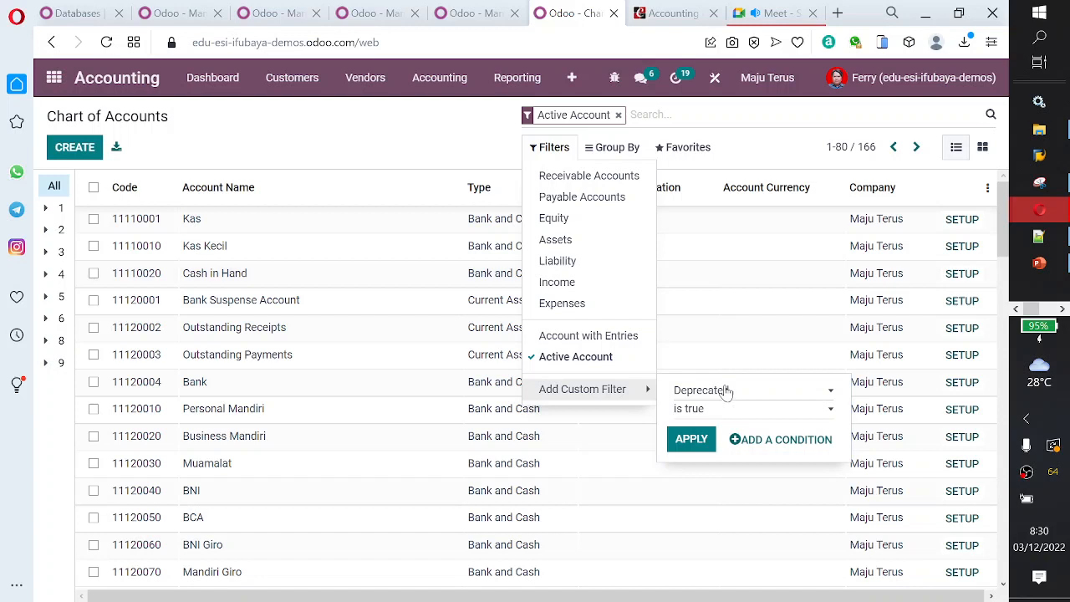
{"action": "left_click", "coordinate": [698, 458]}
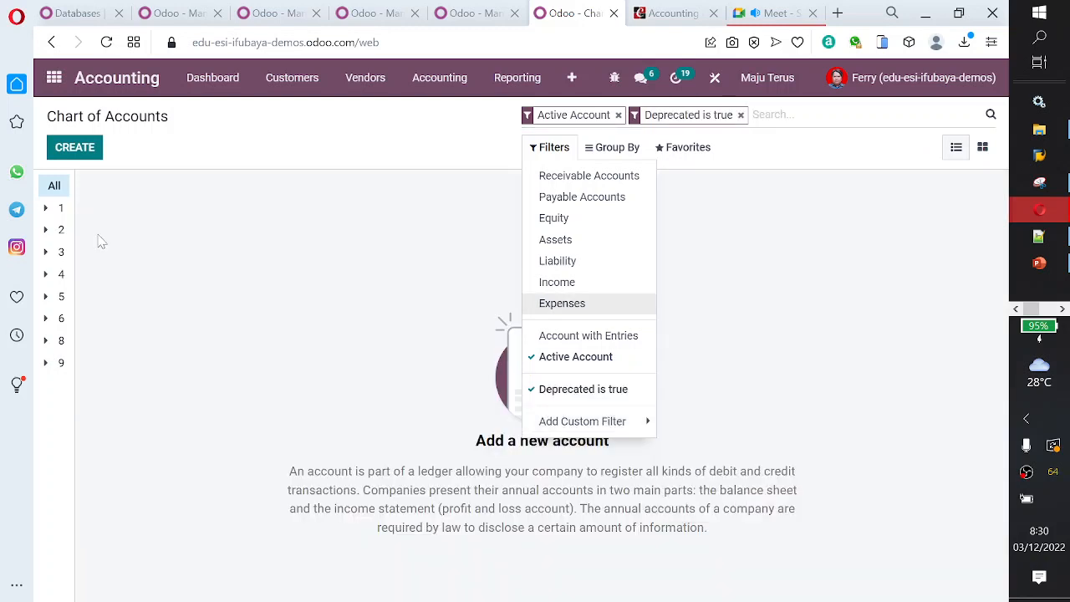
{"action": "left_click", "coordinate": [59, 189]}
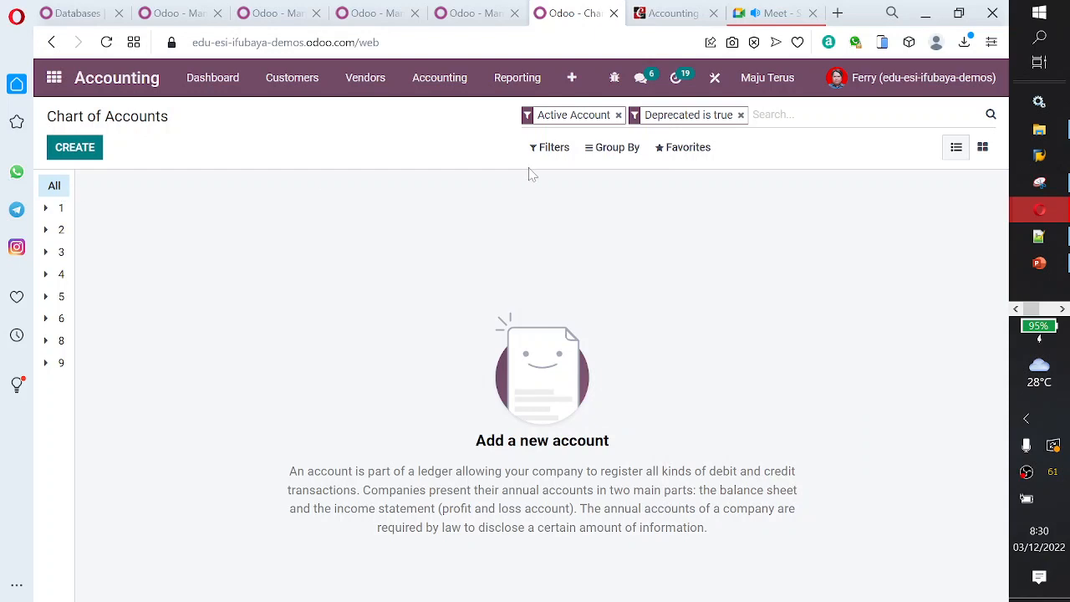
- Remove the Active Account and Deprecated filters and look through the unfiltered accounts down to the accrued payables
{"action": "left_click", "coordinate": [619, 116]}
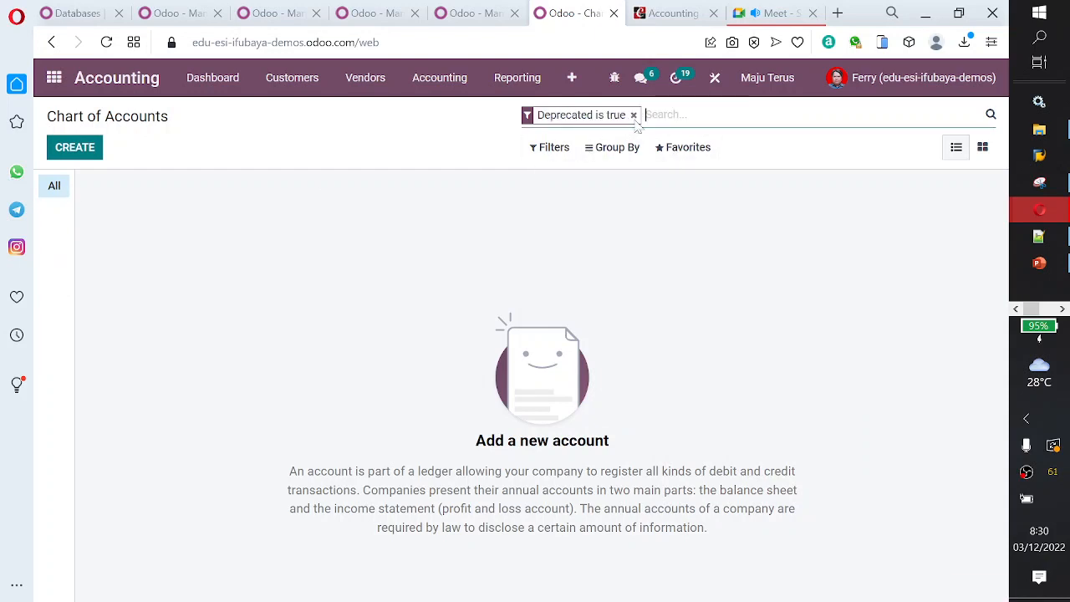
{"action": "left_click", "coordinate": [634, 117]}
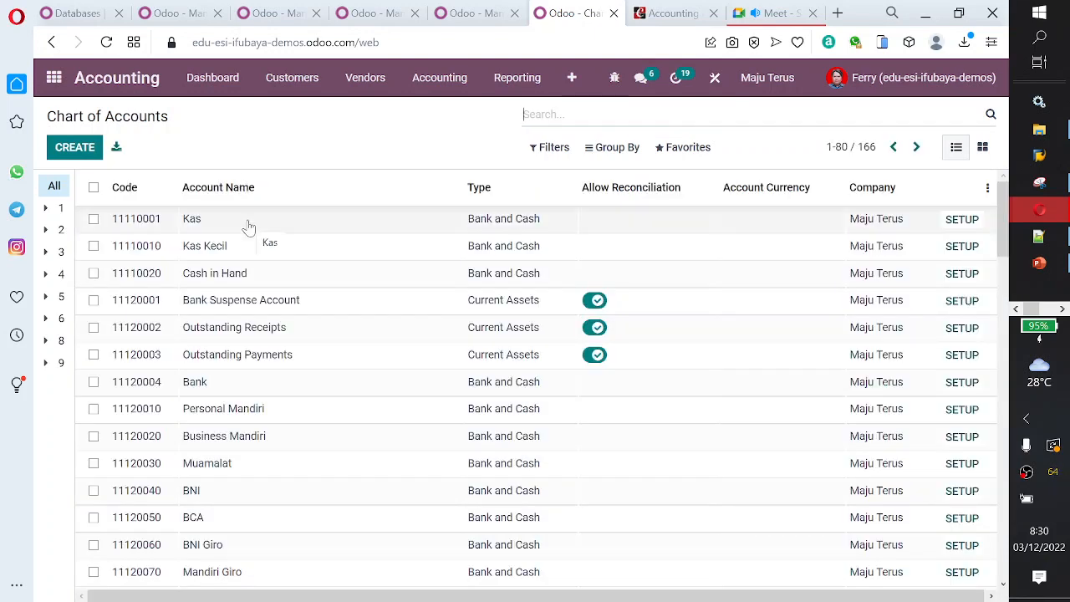
{"action": "scroll", "coordinate": [311, 342], "scroll_direction": "down", "scroll_amount": 5}
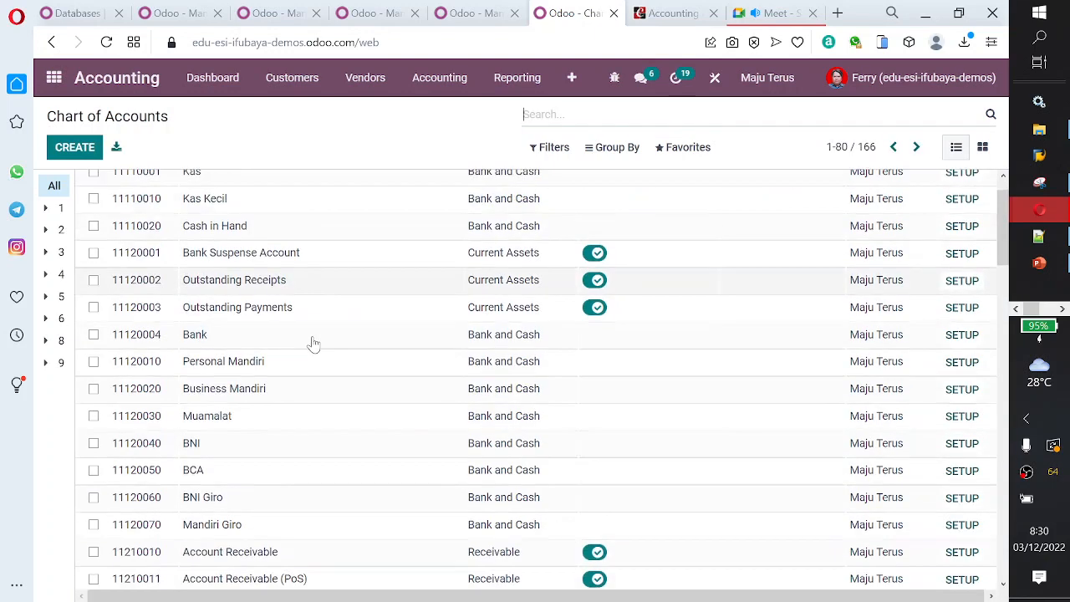
{"action": "scroll", "coordinate": [313, 344], "scroll_direction": "down", "scroll_amount": 15}
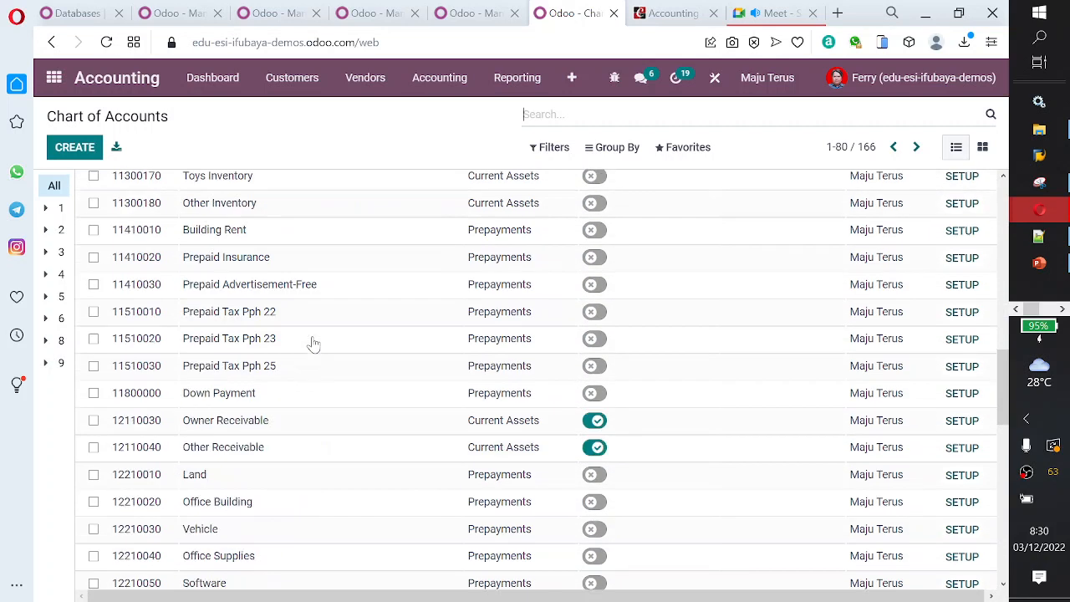
{"action": "scroll", "coordinate": [365, 454], "scroll_direction": "down", "scroll_amount": 2}
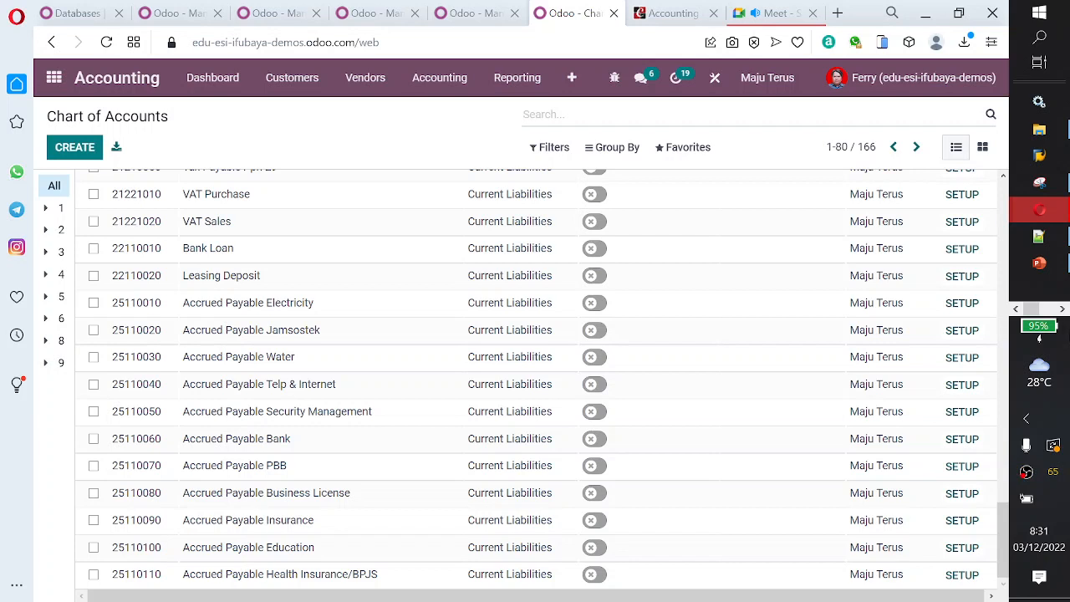
{"action": "left_click", "coordinate": [1044, 132]}
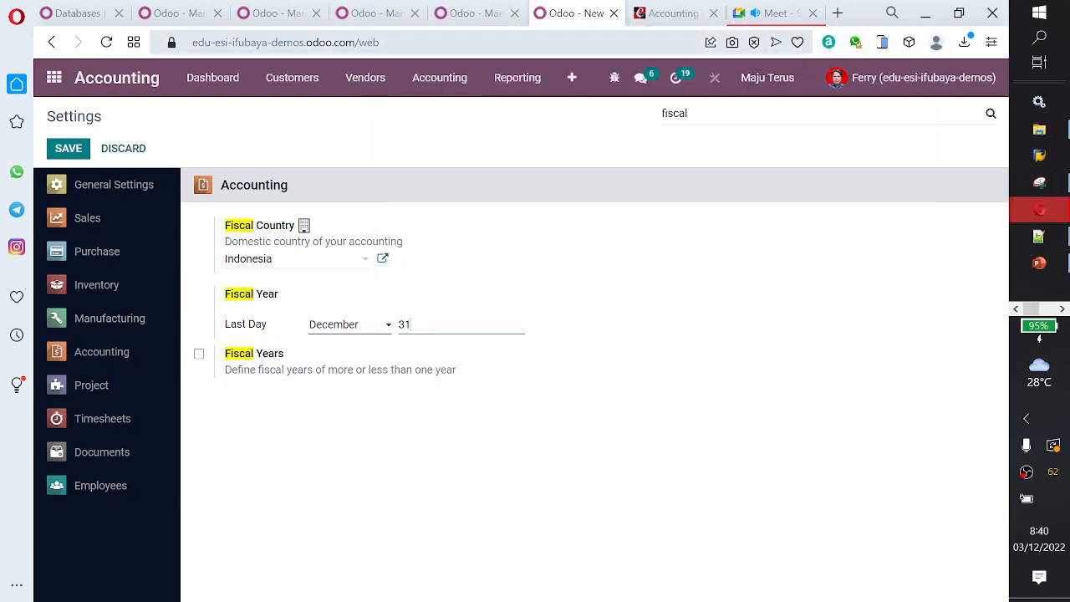
- Switch to the Cybrosys Odoo book and read its Configuring Taxes section, enlarging the Taxes menu and tax list illustrations
{"action": "key", "text": "ctrl+Tab"}
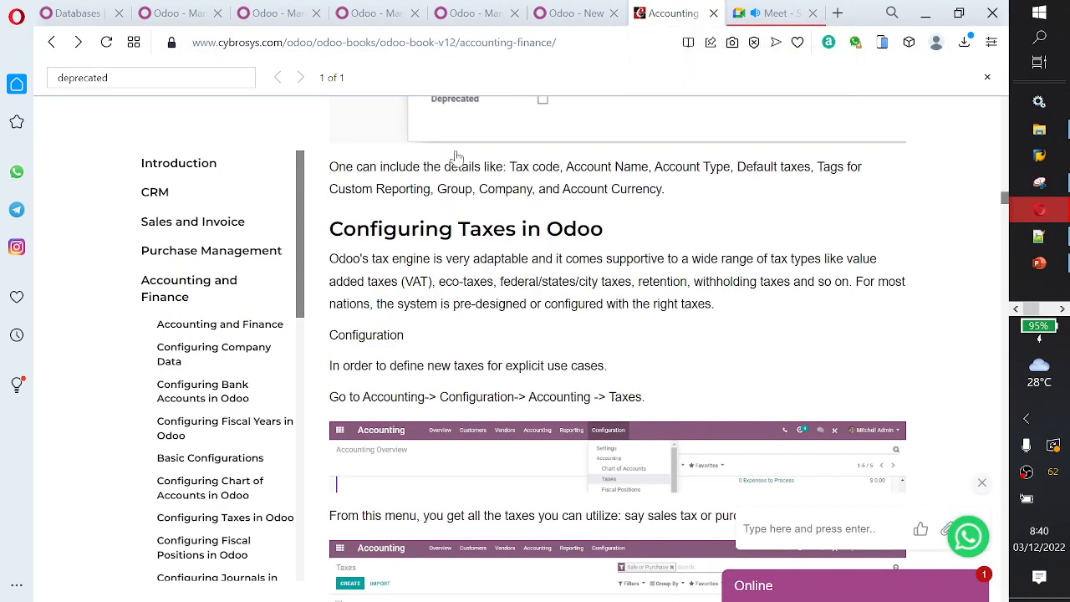
{"action": "scroll", "coordinate": [449, 285], "scroll_direction": "down", "scroll_amount": 2}
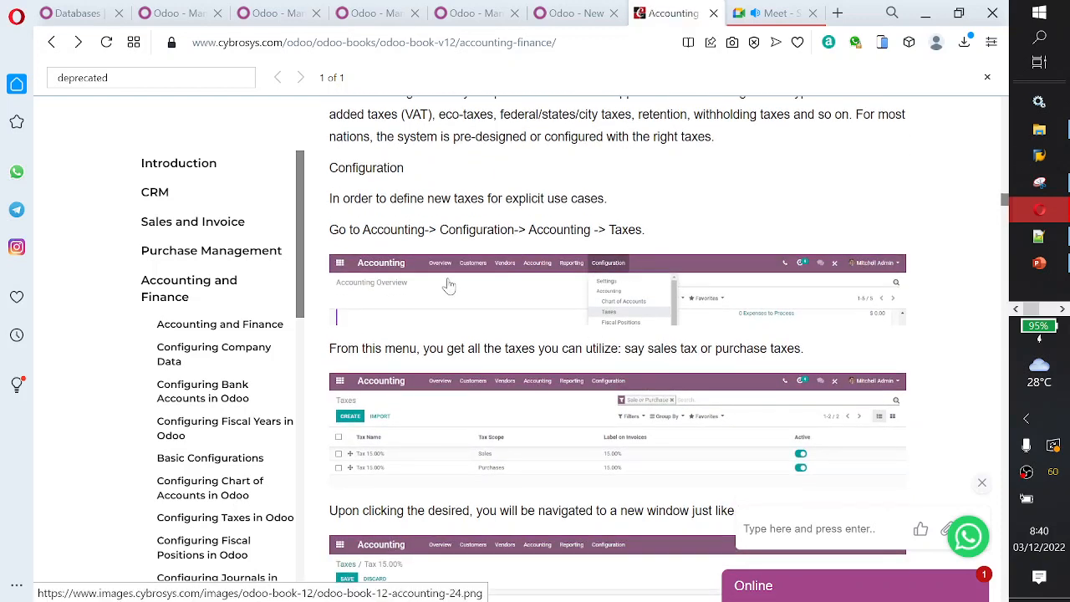
{"action": "scroll", "coordinate": [983, 86], "scroll_direction": "down", "scroll_amount": 1}
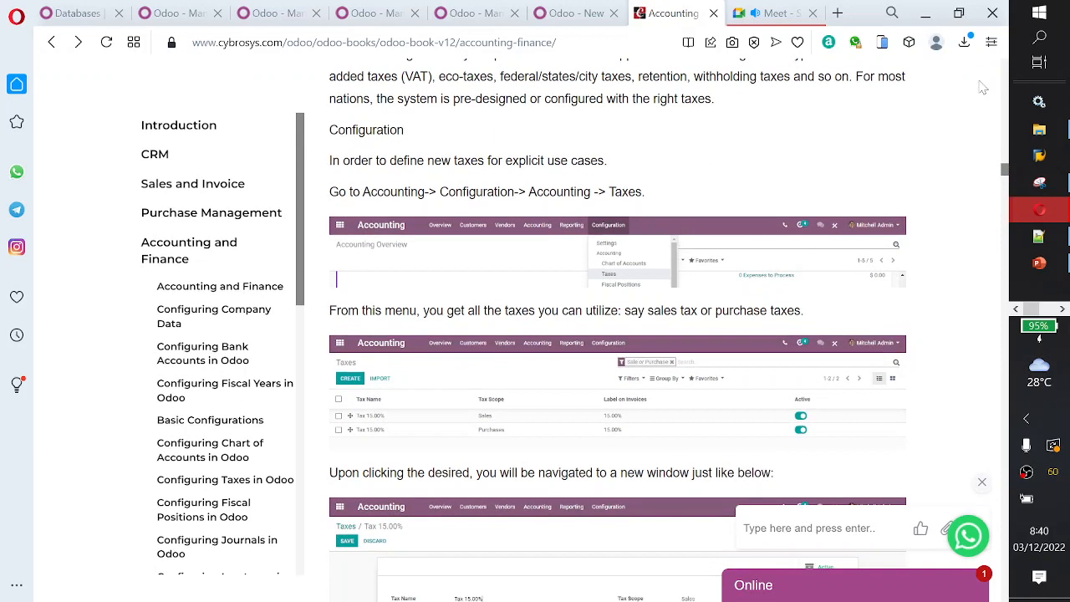
{"action": "left_click", "coordinate": [617, 271]}
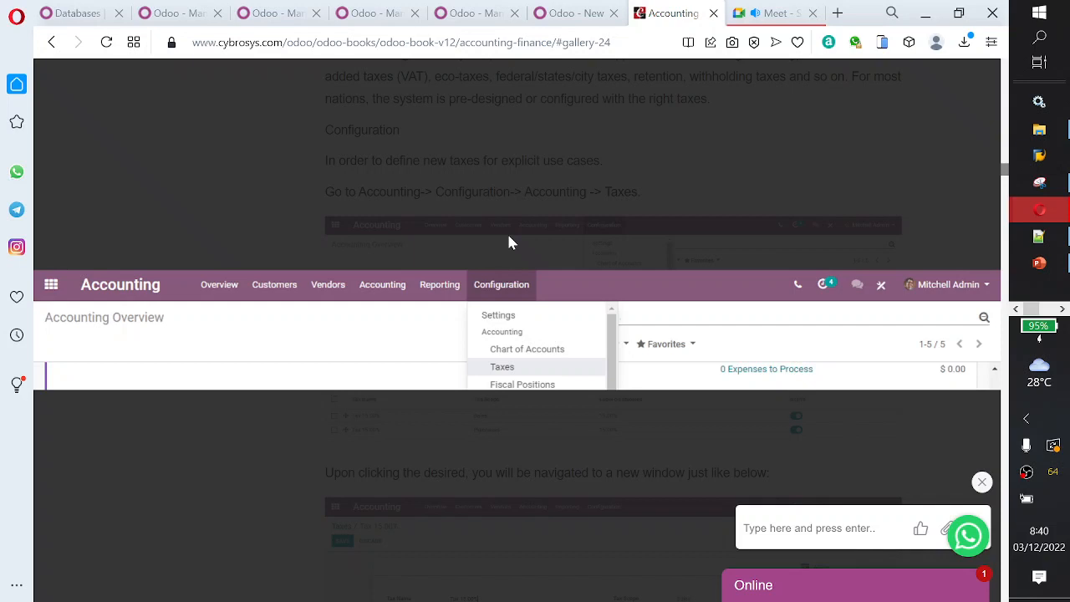
{"action": "left_click", "coordinate": [231, 212]}
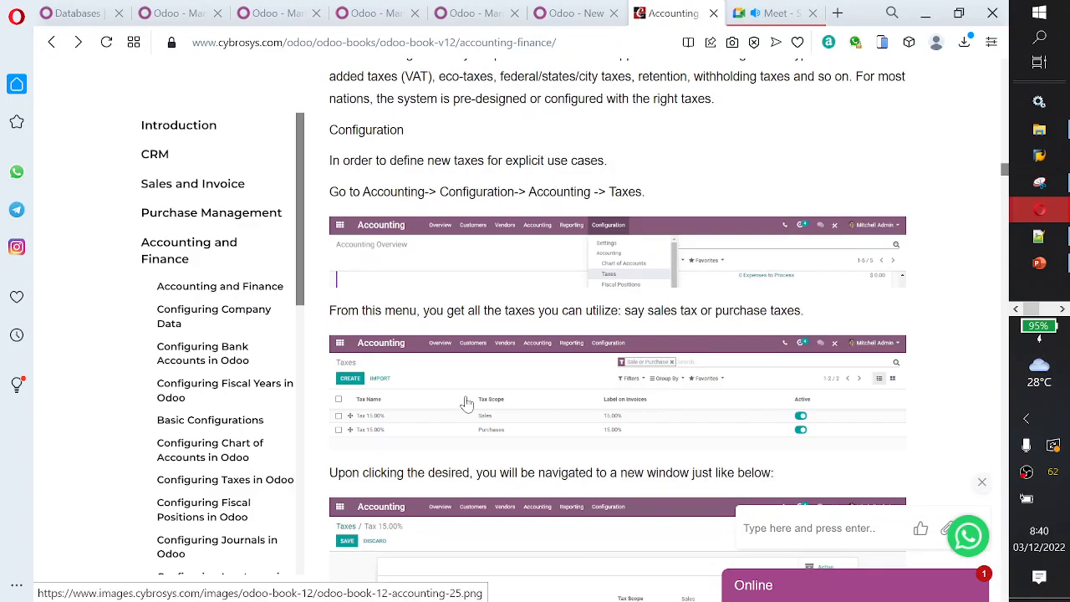
{"action": "left_click", "coordinate": [466, 403]}
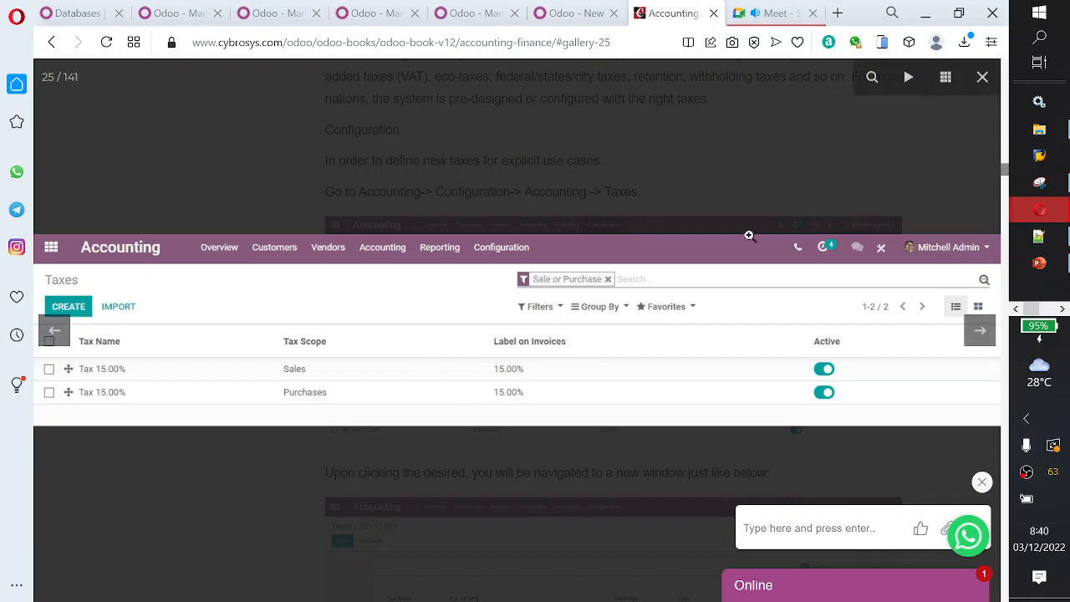
{"action": "left_click", "coordinate": [839, 174]}
- Enlarge the illustration of the Tax 15.00% form and examine its scope, computation and tax account fields
{"action": "scroll", "coordinate": [724, 289], "scroll_direction": "down", "scroll_amount": 2}
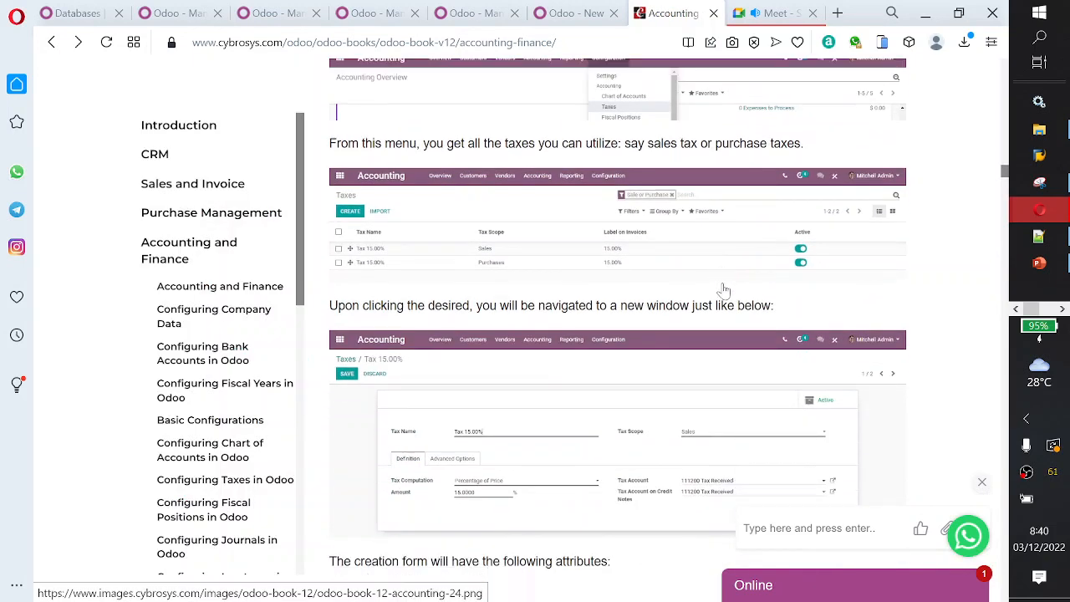
{"action": "scroll", "coordinate": [723, 289], "scroll_direction": "down", "scroll_amount": 1}
{"action": "left_click", "coordinate": [648, 372]}
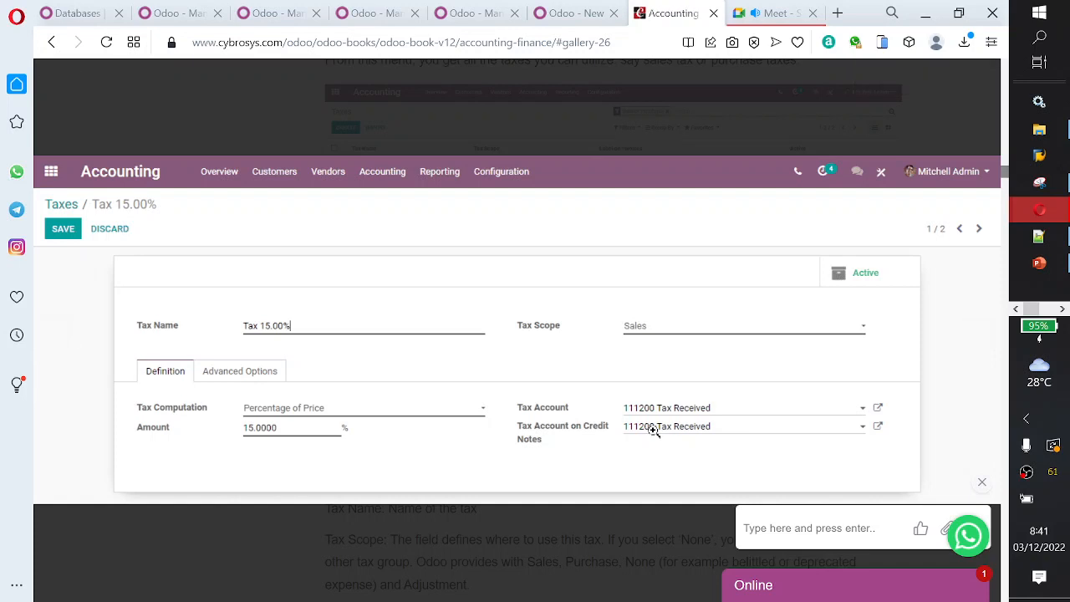
{"action": "left_click", "coordinate": [653, 430]}
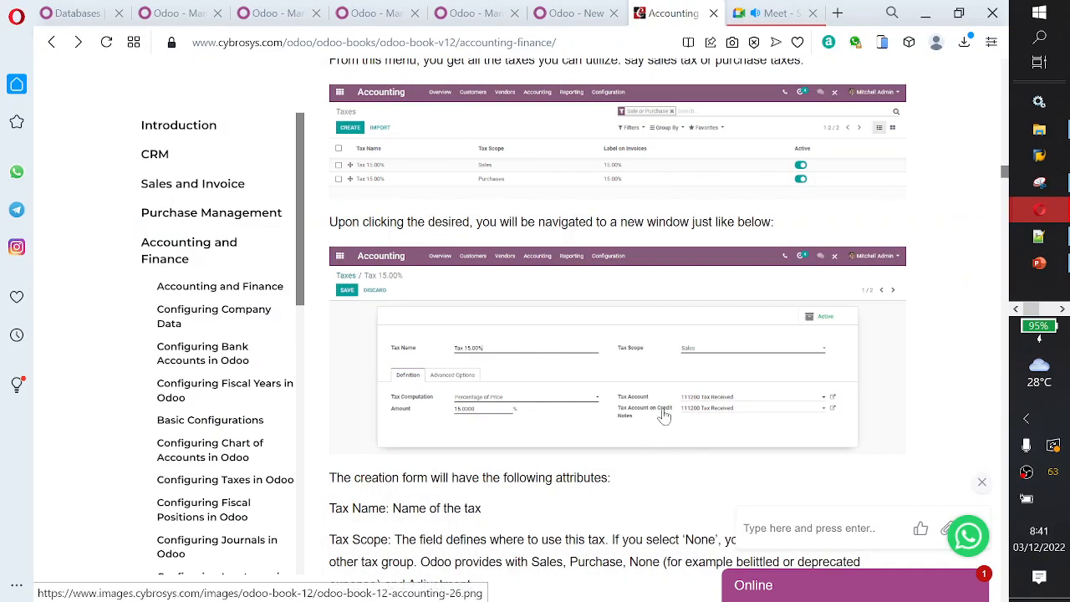
- Switch back to Odoo Accounting and open the list of configured taxes
{"action": "left_click", "coordinate": [585, 15]}
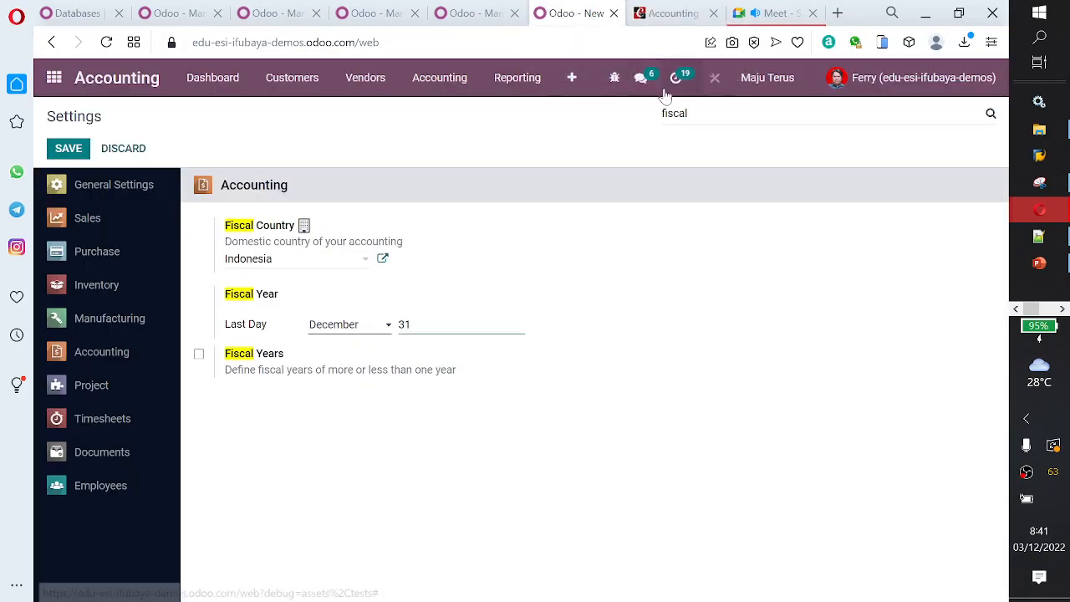
{"action": "left_click", "coordinate": [572, 78]}
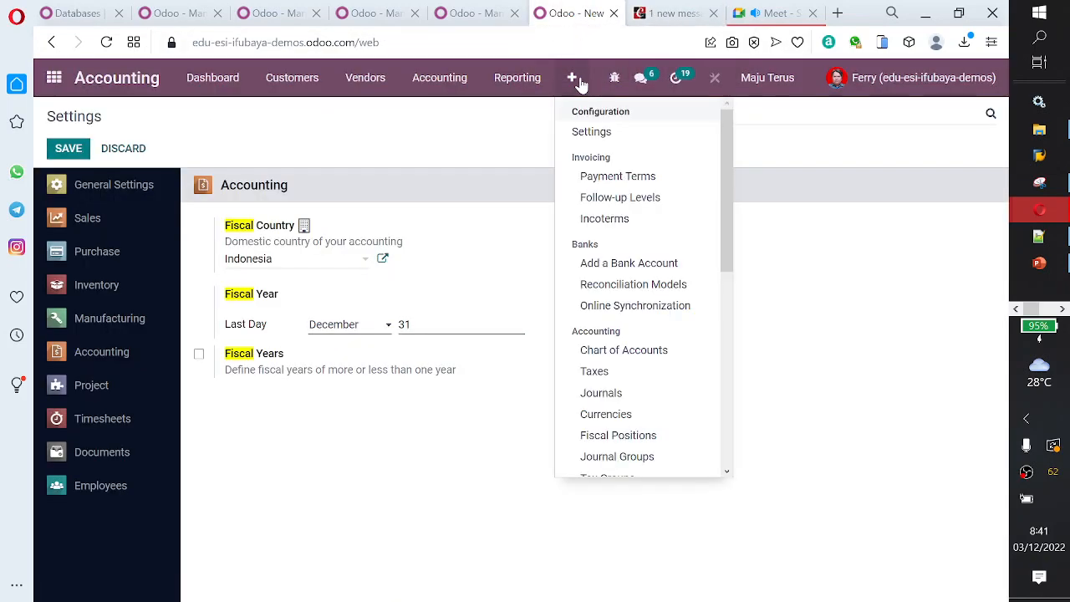
{"action": "left_click", "coordinate": [606, 375]}
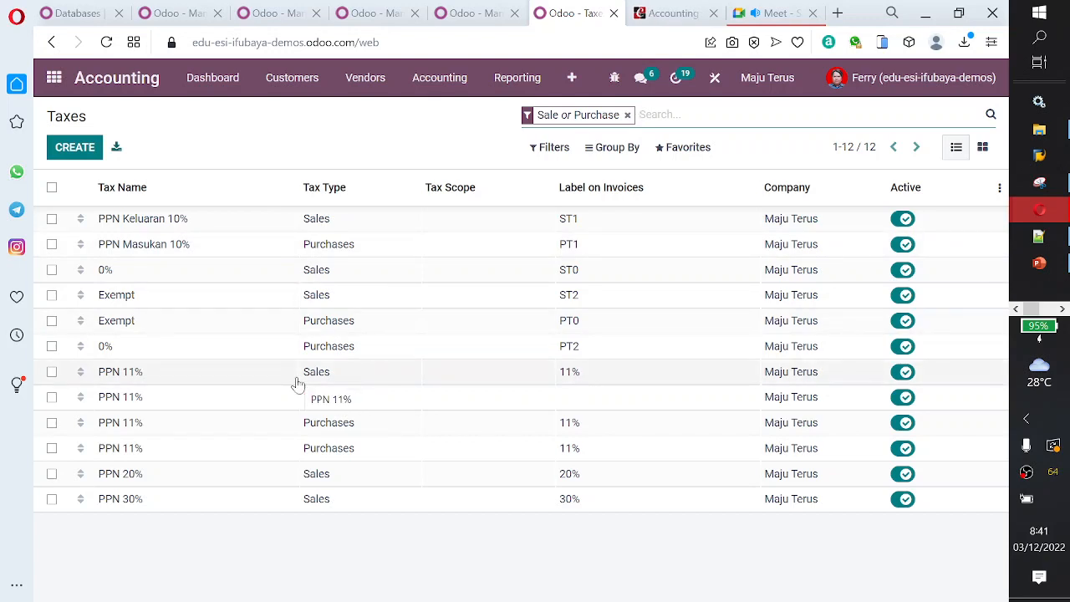
- Look over the first PPN 11% sales tax's form in edit mode, and return to the tax list
{"action": "left_click", "coordinate": [338, 380]}
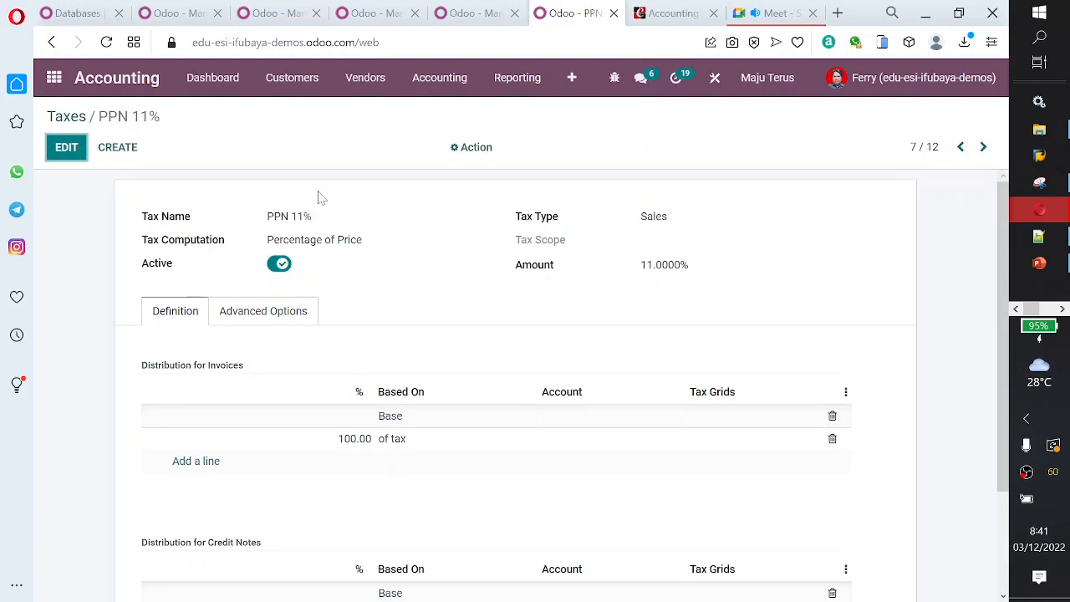
{"action": "left_click", "coordinate": [51, 147]}
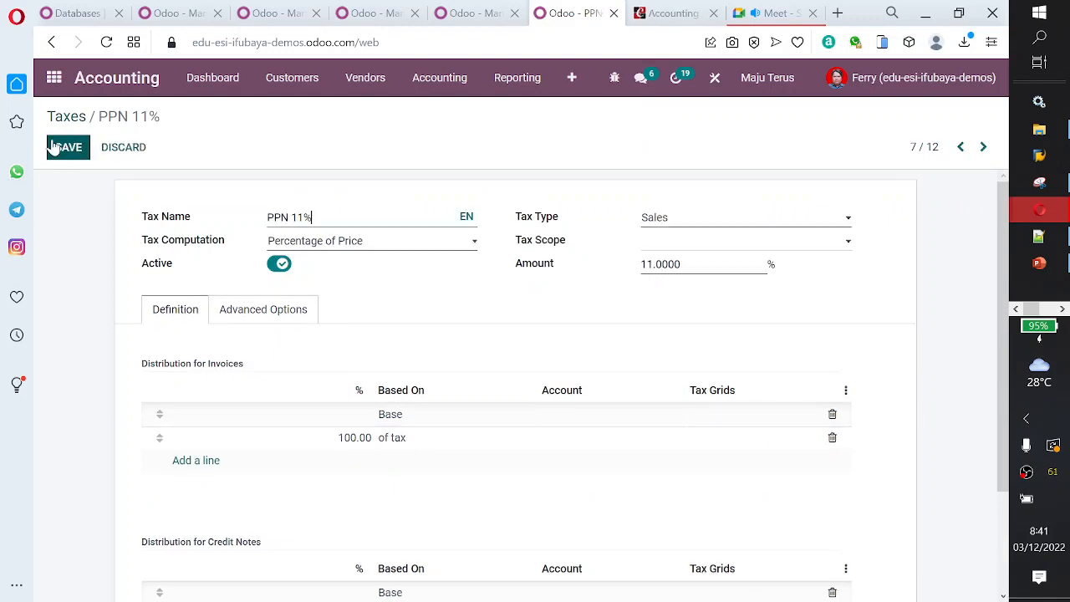
{"action": "left_click", "coordinate": [82, 119]}
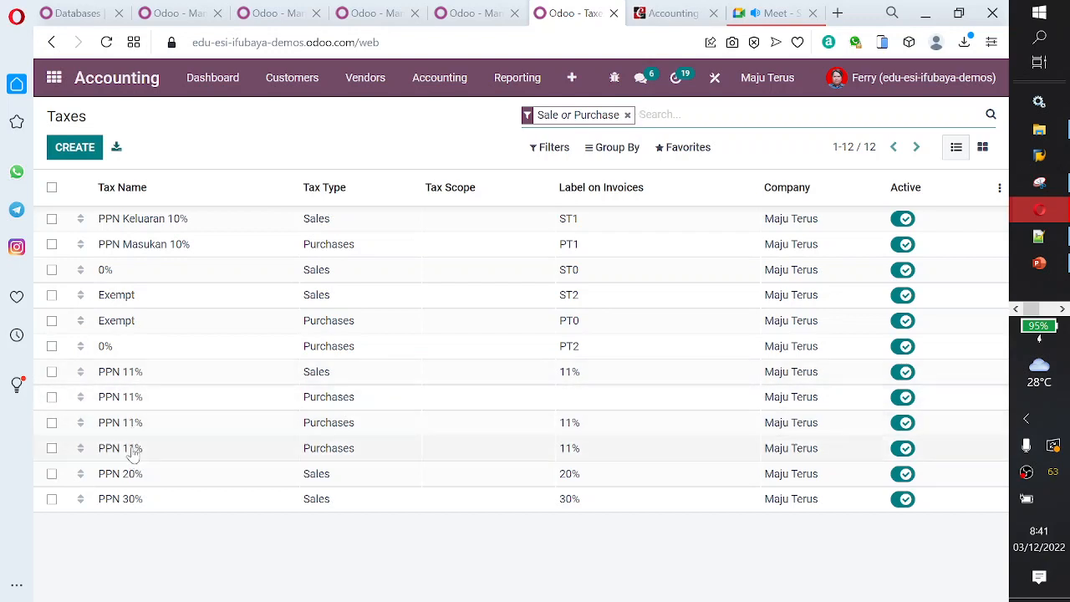
- Open the PPN 11% sales tax for editing and rename it PPN KELUARAN 11%
{"action": "left_click", "coordinate": [134, 378]}
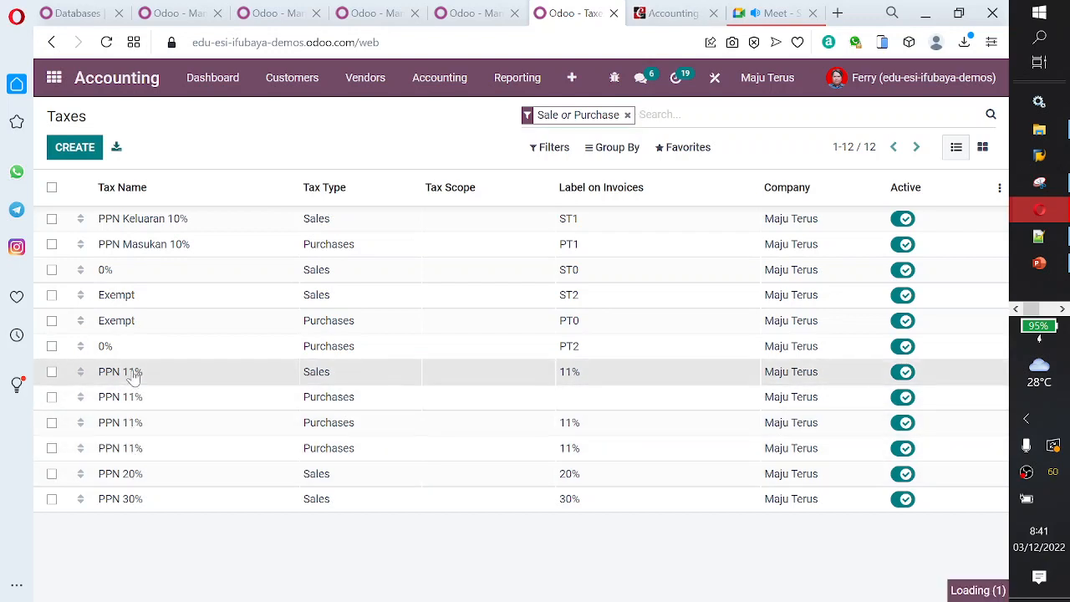
{"action": "left_click", "coordinate": [70, 154]}
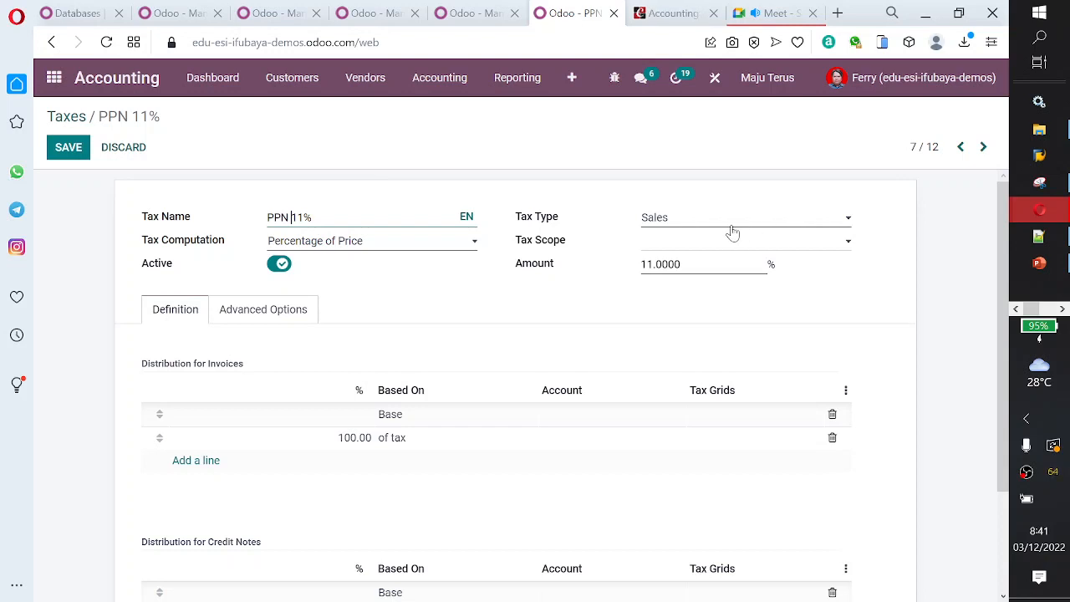
{"action": "type", "text": "KELUARAN"}
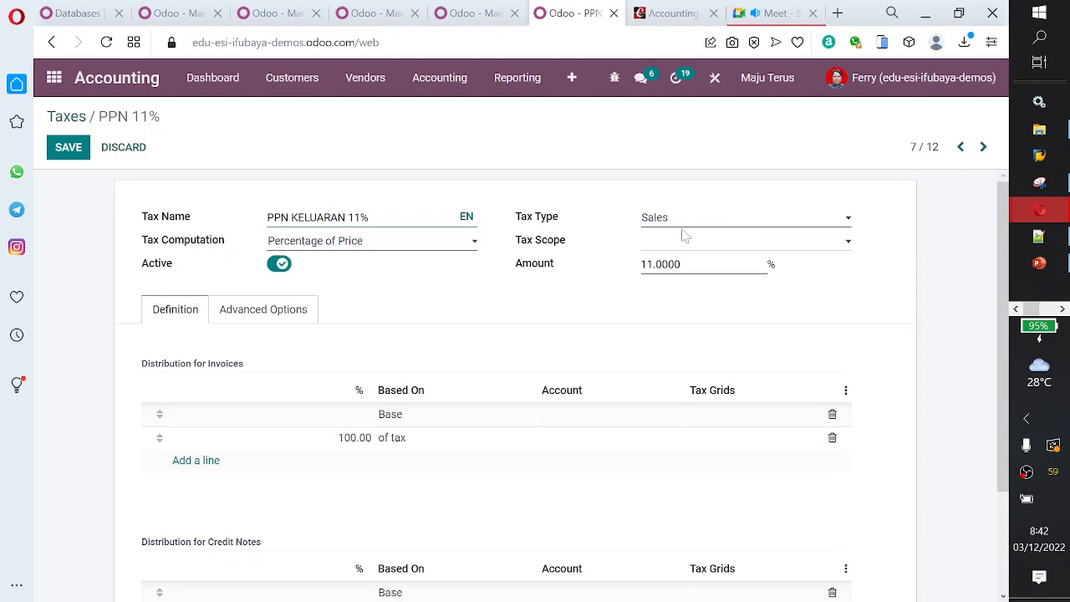
- Examine the available tax computation methods for the sales tax, leaving Percentage of Price selected
{"action": "left_click", "coordinate": [405, 244]}
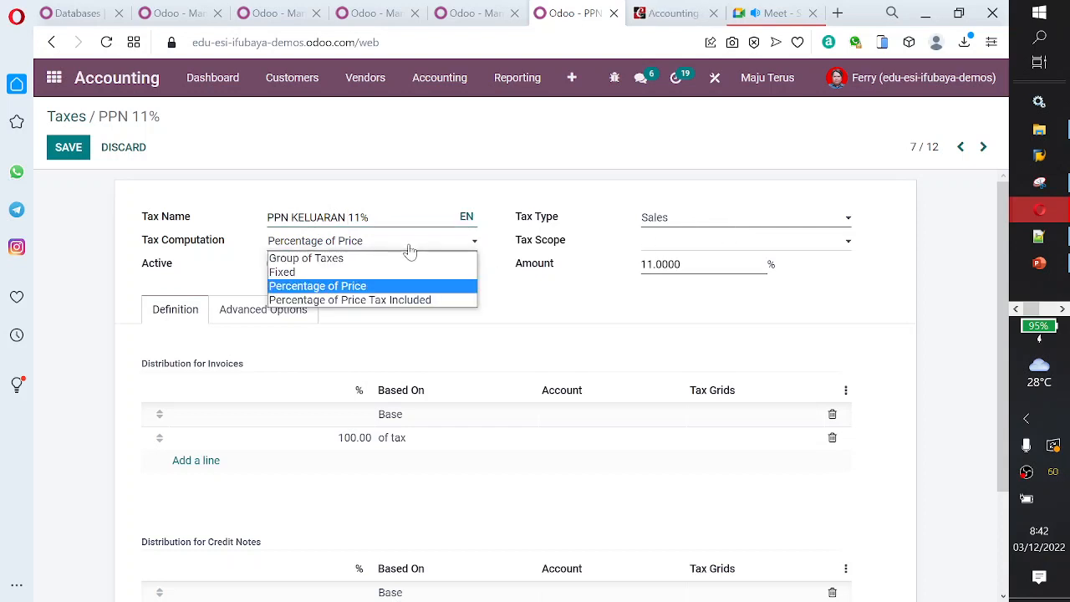
{"action": "left_click", "coordinate": [366, 288]}
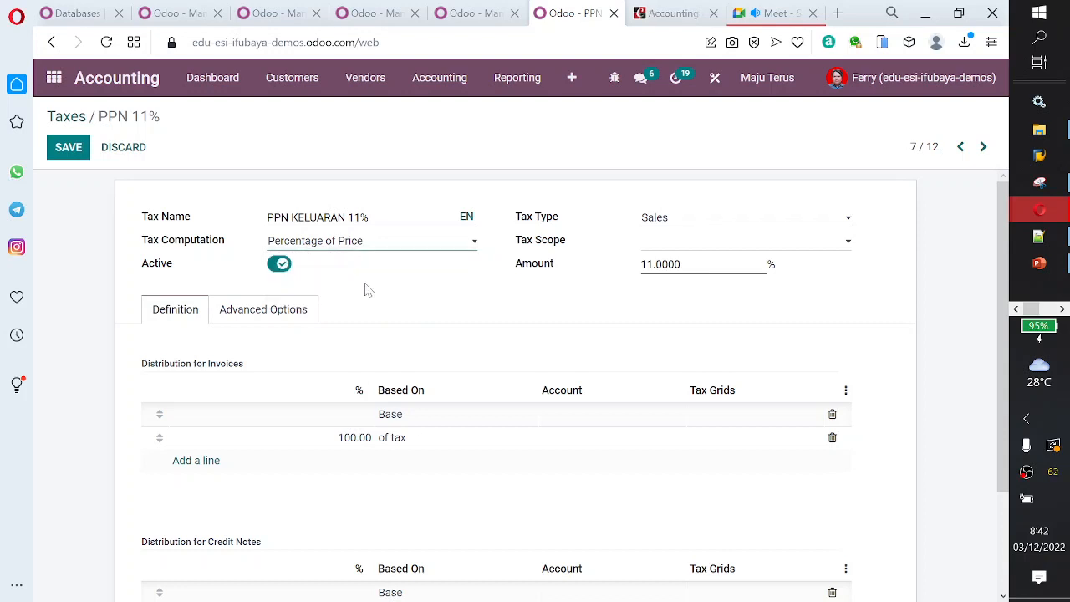
{"action": "left_click", "coordinate": [474, 244]}
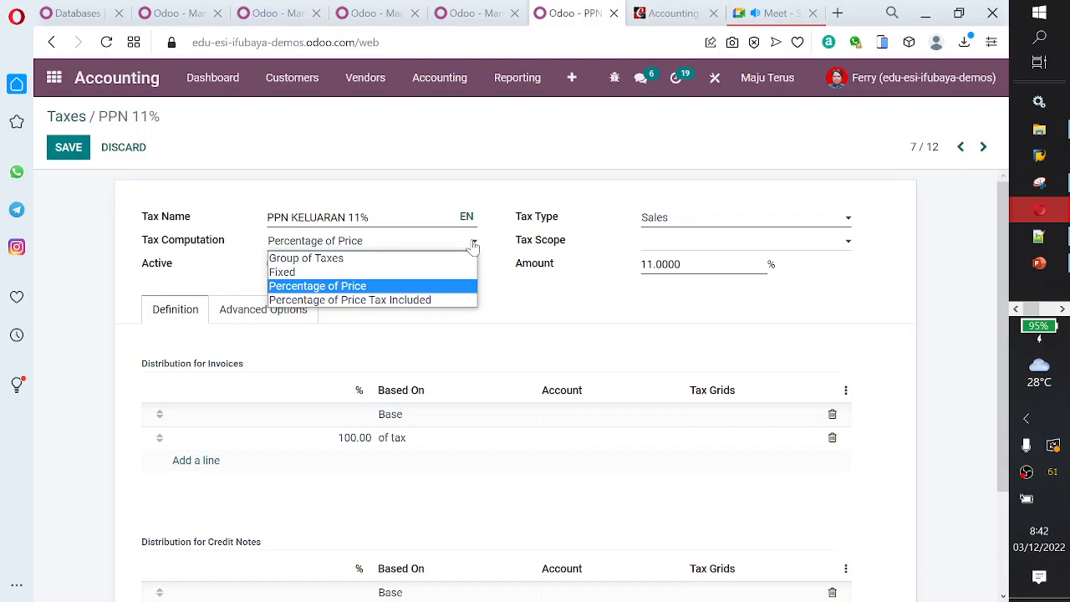
{"action": "left_click", "coordinate": [474, 244]}
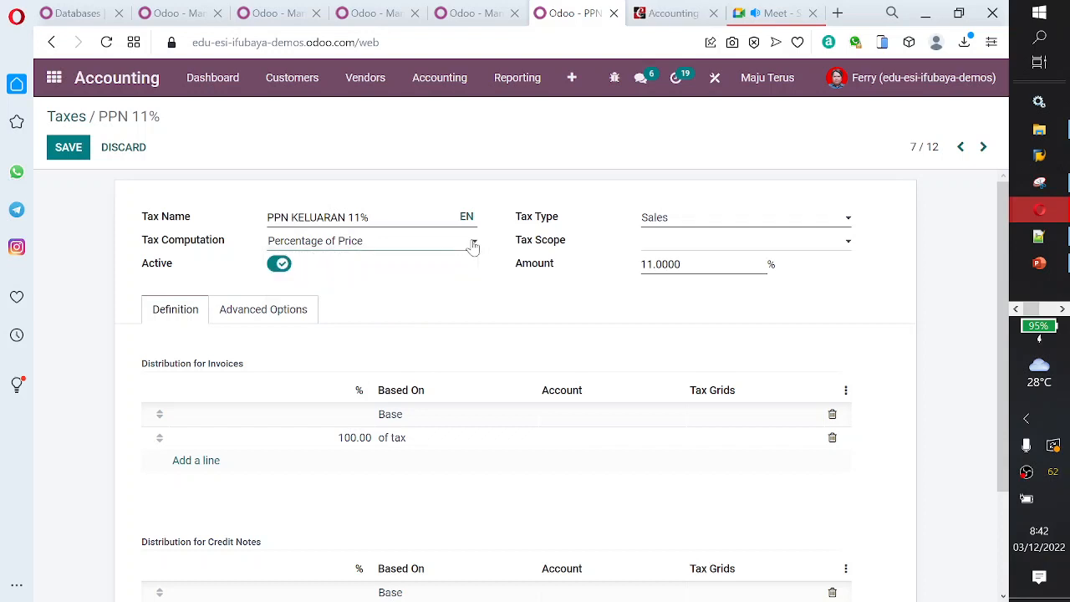
{"action": "left_click", "coordinate": [474, 245]}
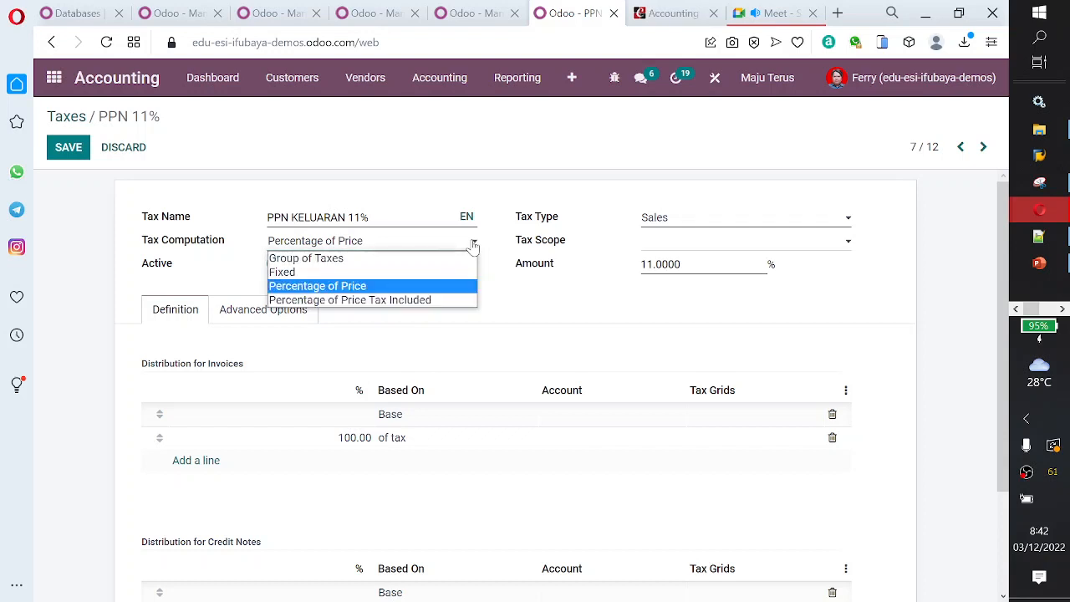
{"action": "left_click", "coordinate": [443, 288]}
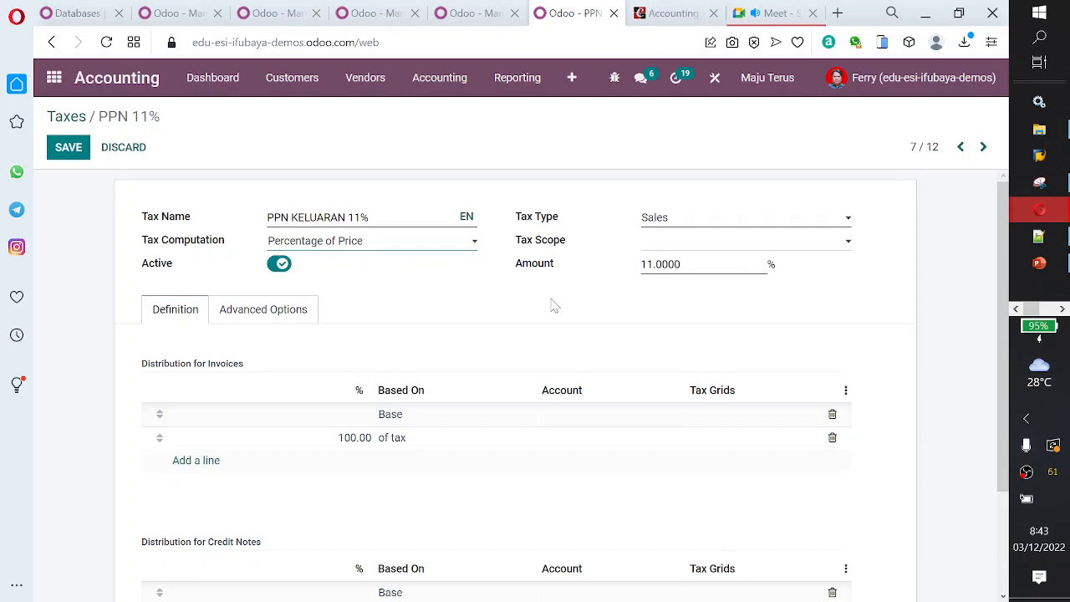
- Try Percentage of Price Tax Included as the tax computation, and set it back to Percentage of Price
{"action": "left_click", "coordinate": [442, 247]}
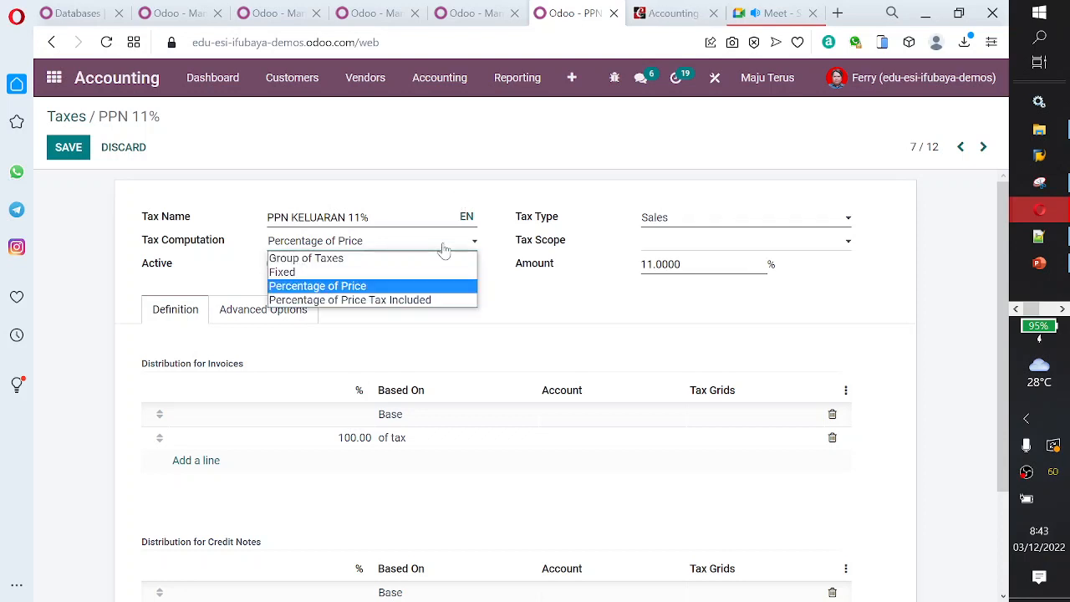
{"action": "left_click", "coordinate": [426, 299]}
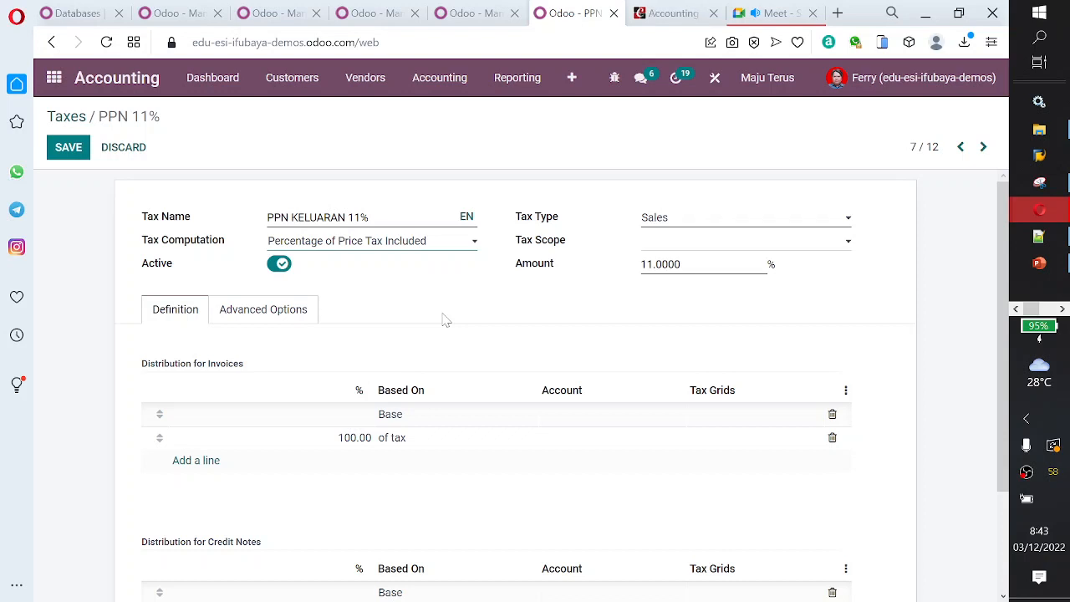
{"action": "left_click", "coordinate": [437, 244]}
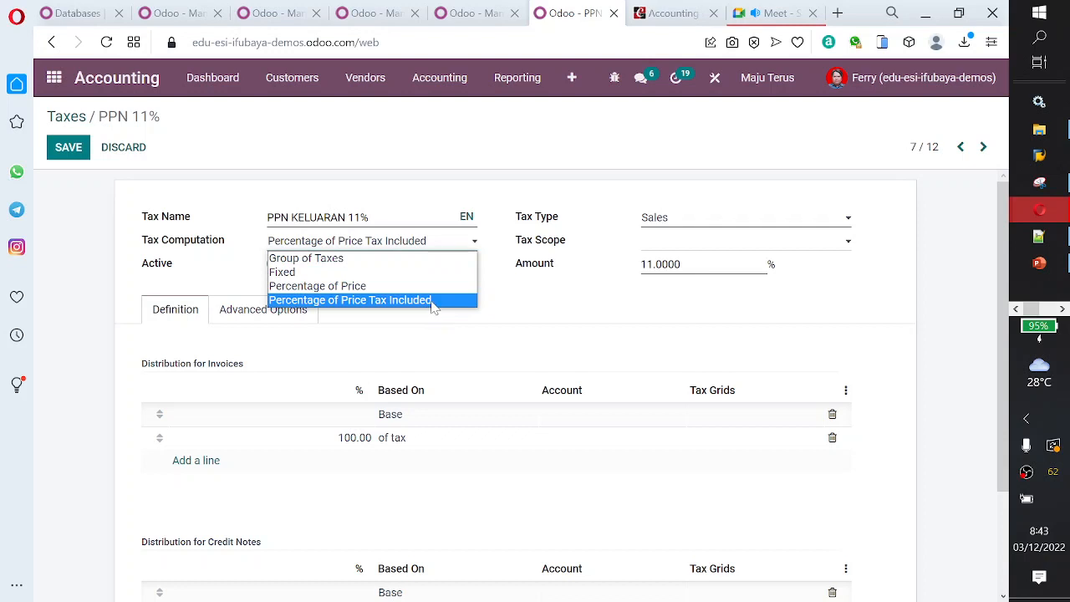
{"action": "left_click", "coordinate": [437, 302]}
{"action": "left_click", "coordinate": [452, 242]}
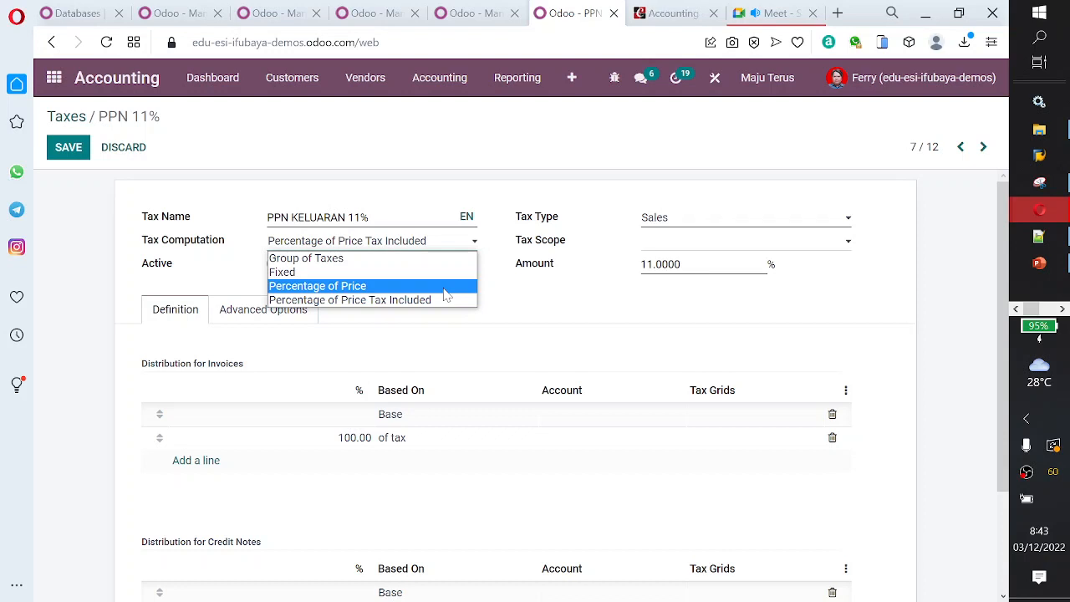
{"action": "left_click", "coordinate": [351, 285]}
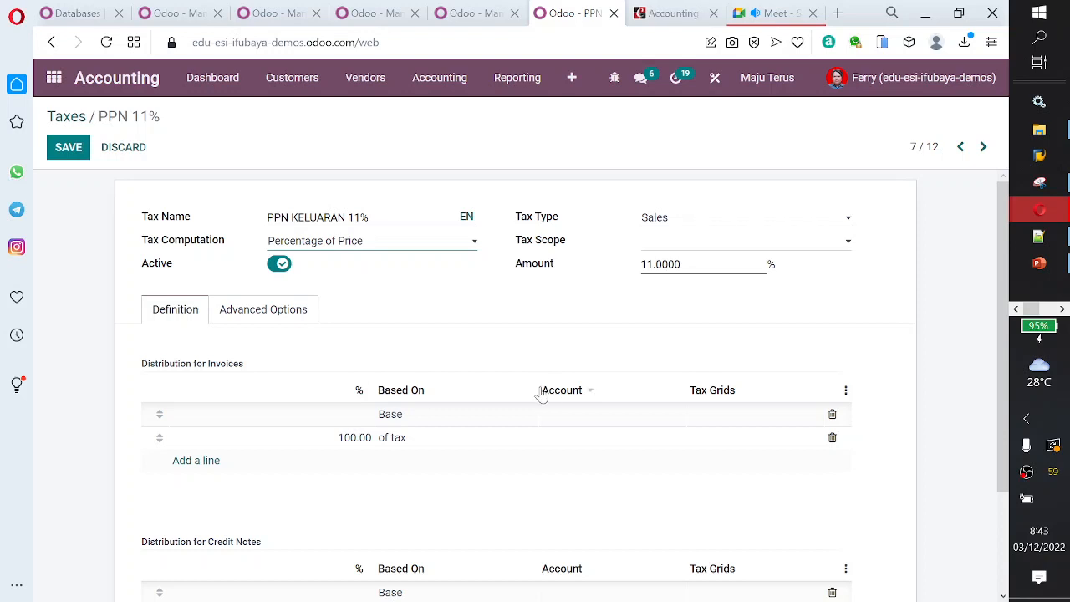
- Check the Based On choices of the 100% invoice distribution line and save the renamed sales tax
{"action": "left_click", "coordinate": [682, 264]}
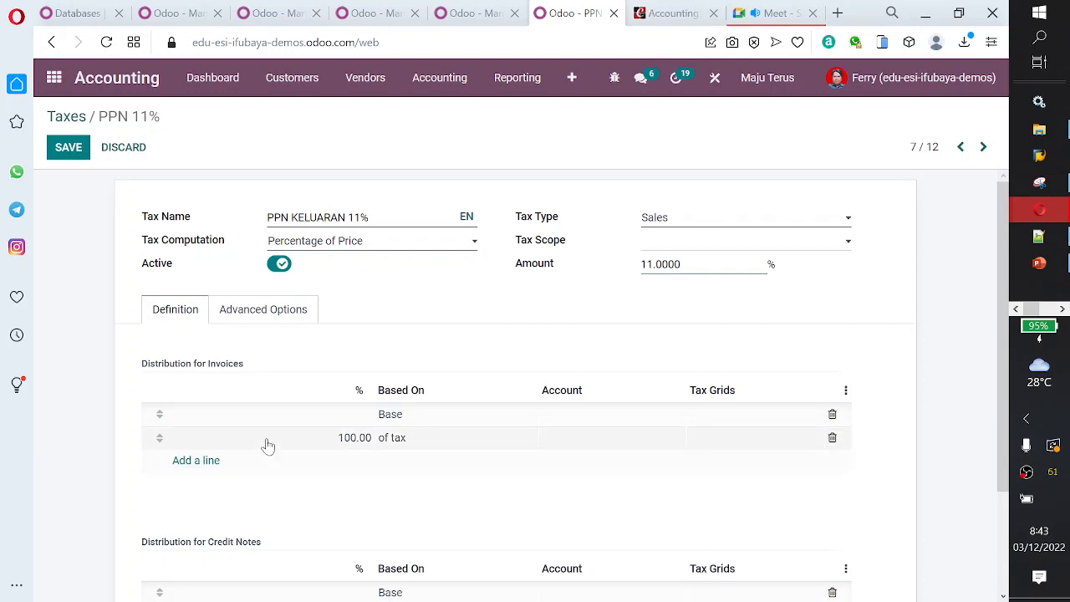
{"action": "left_click", "coordinate": [343, 447]}
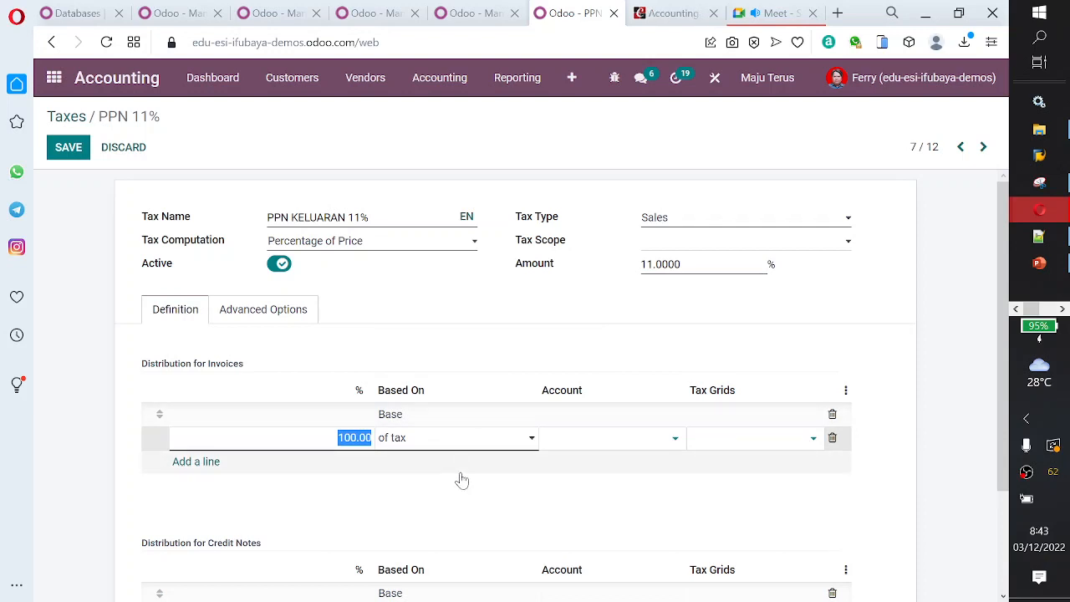
{"action": "left_click", "coordinate": [530, 440]}
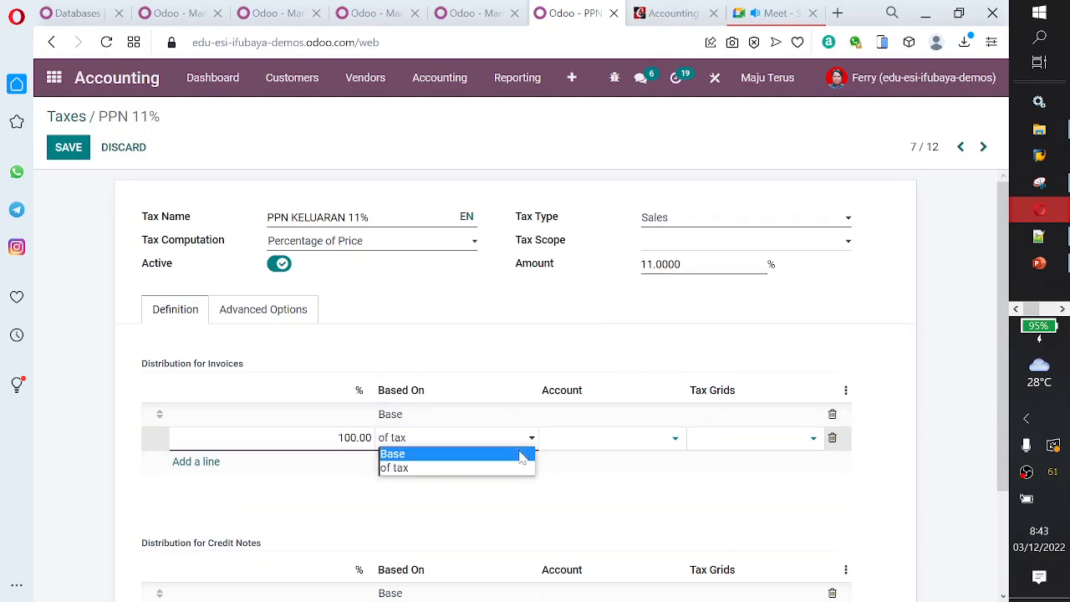
{"action": "left_click", "coordinate": [349, 522]}
{"action": "left_click", "coordinate": [67, 147]}
- Open the PPN Keluaran 10% tax from the tax list to view its invoice distribution, and return to the list
{"action": "left_click", "coordinate": [67, 117]}
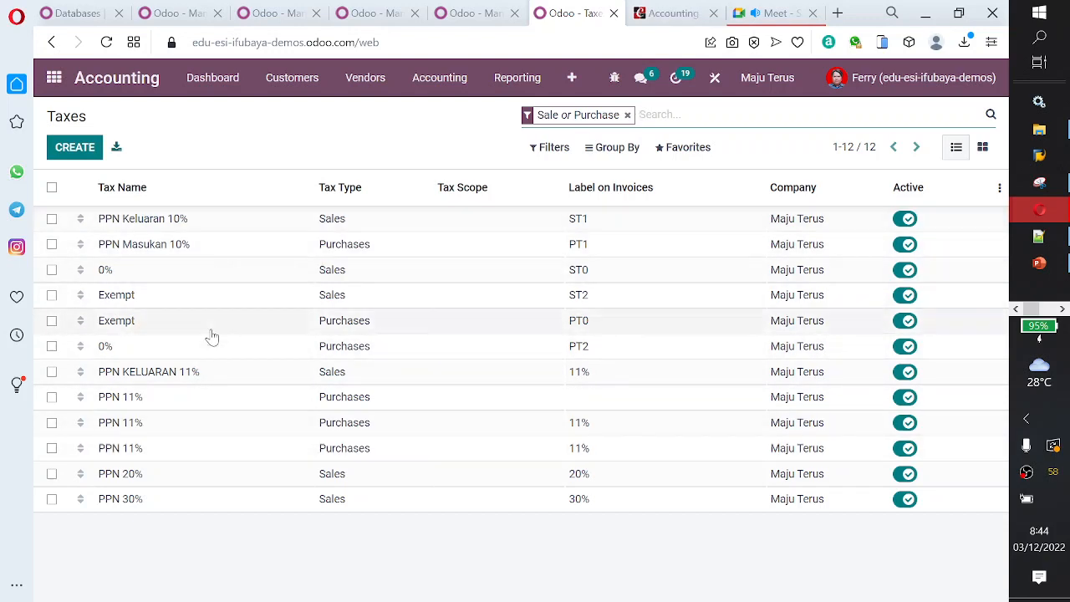
{"action": "left_click", "coordinate": [225, 234]}
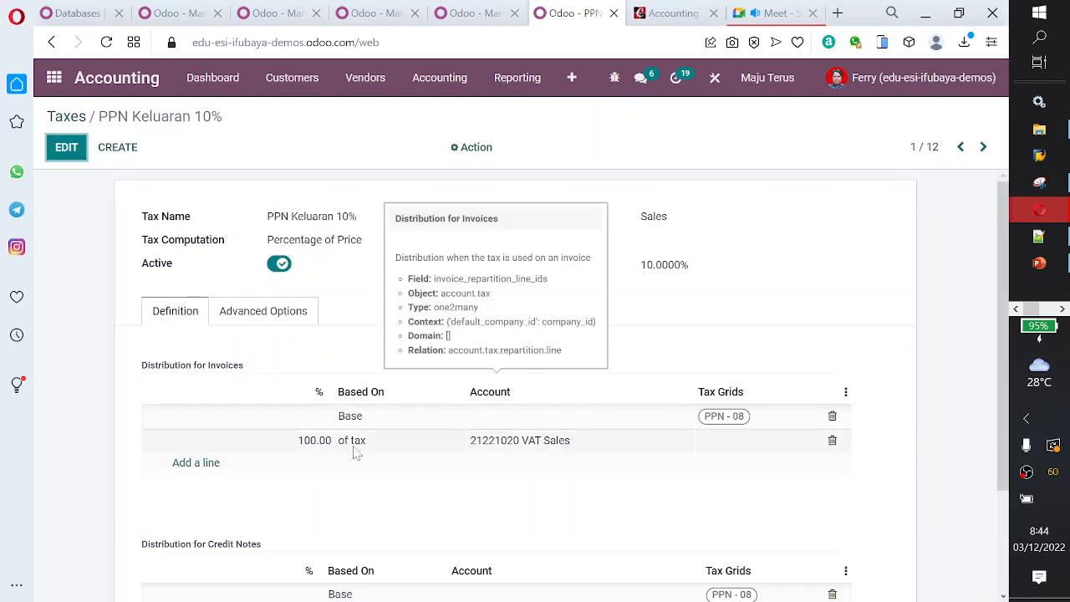
{"action": "left_click", "coordinate": [67, 116]}
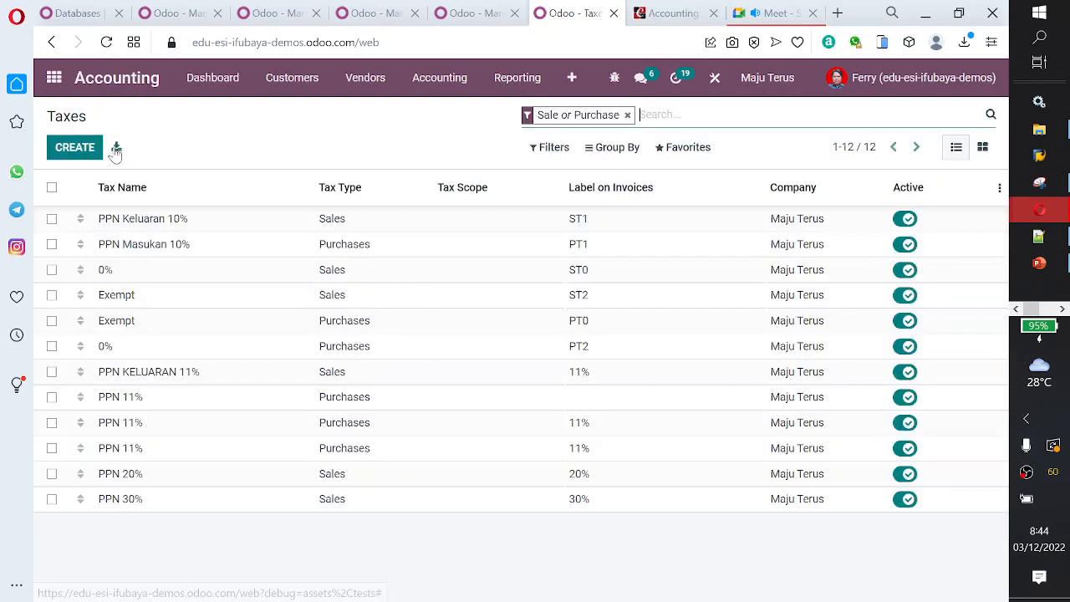
- Review the PPN KELUARAN 11% tax's credit note distribution and advanced options, and return to the tax list
{"action": "left_click", "coordinate": [180, 382]}
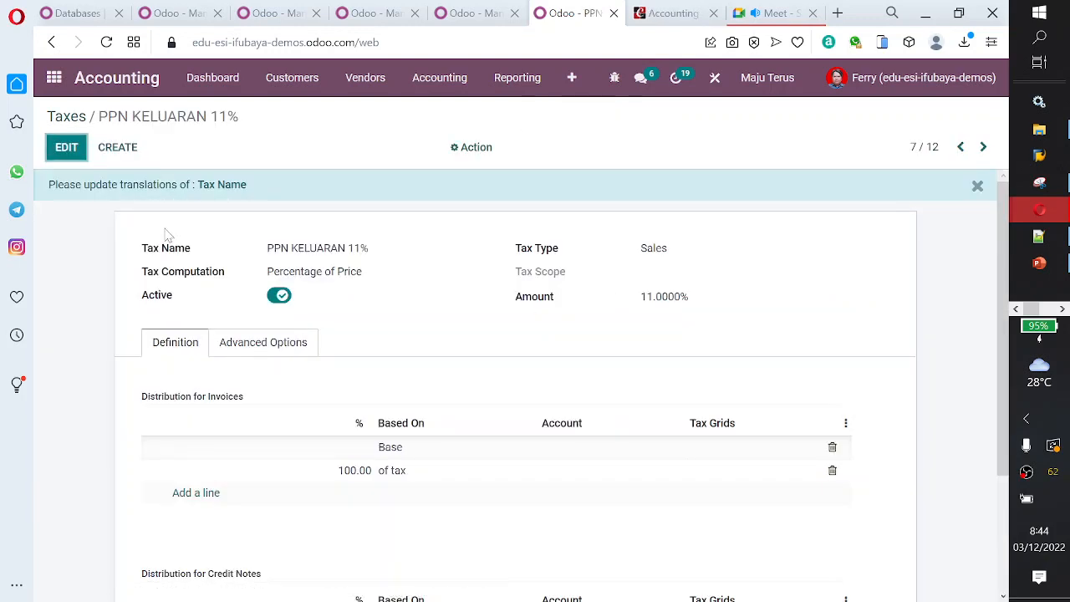
{"action": "left_click", "coordinate": [53, 152]}
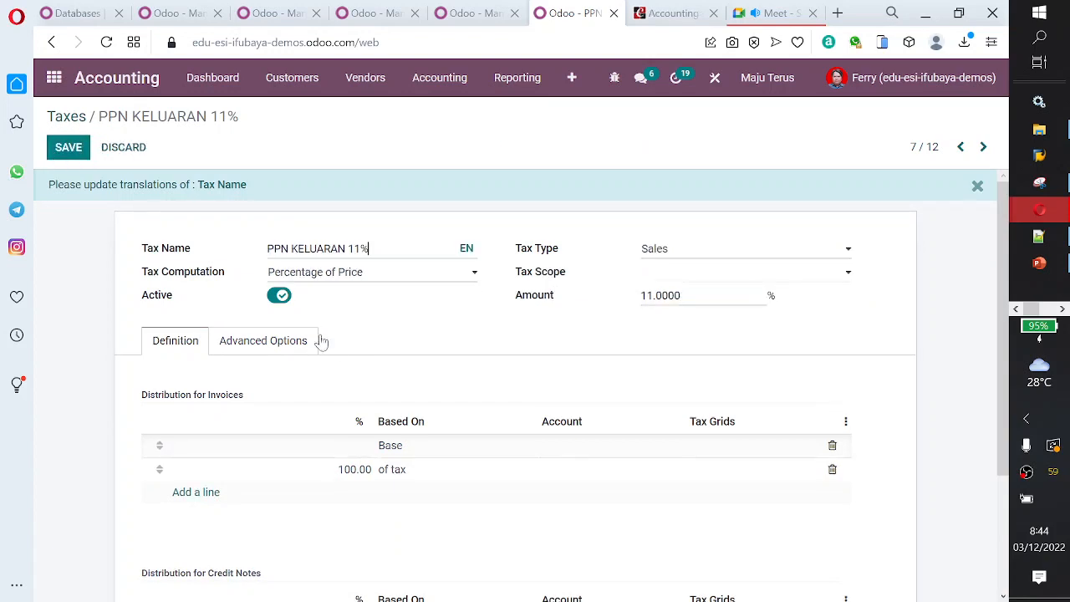
{"action": "scroll", "coordinate": [330, 351], "scroll_direction": "down", "scroll_amount": 2}
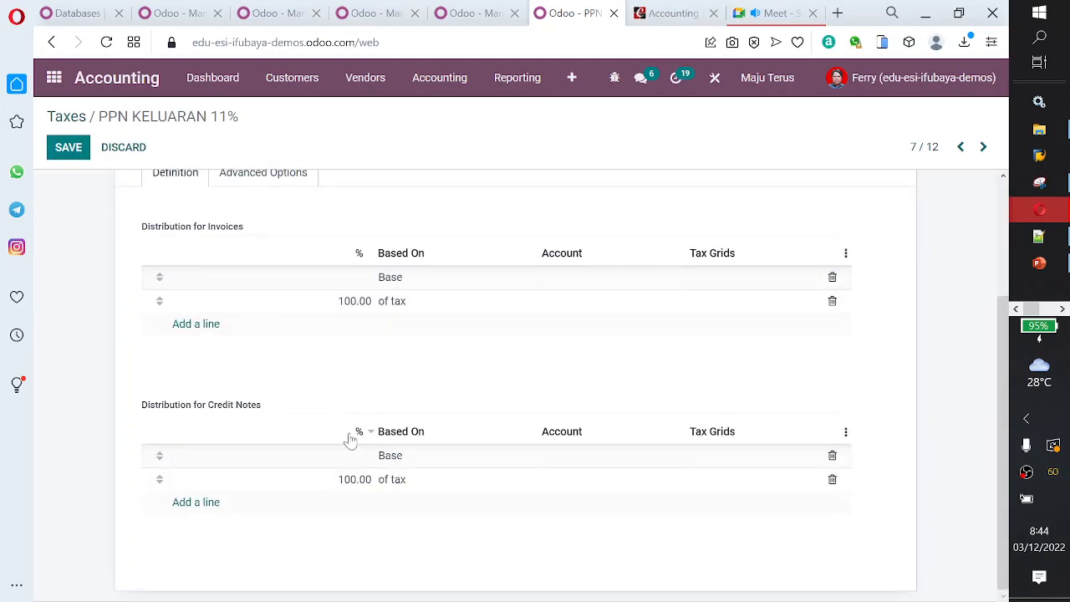
{"action": "scroll", "coordinate": [318, 418], "scroll_direction": "up", "scroll_amount": 2}
{"action": "left_click", "coordinate": [260, 344]}
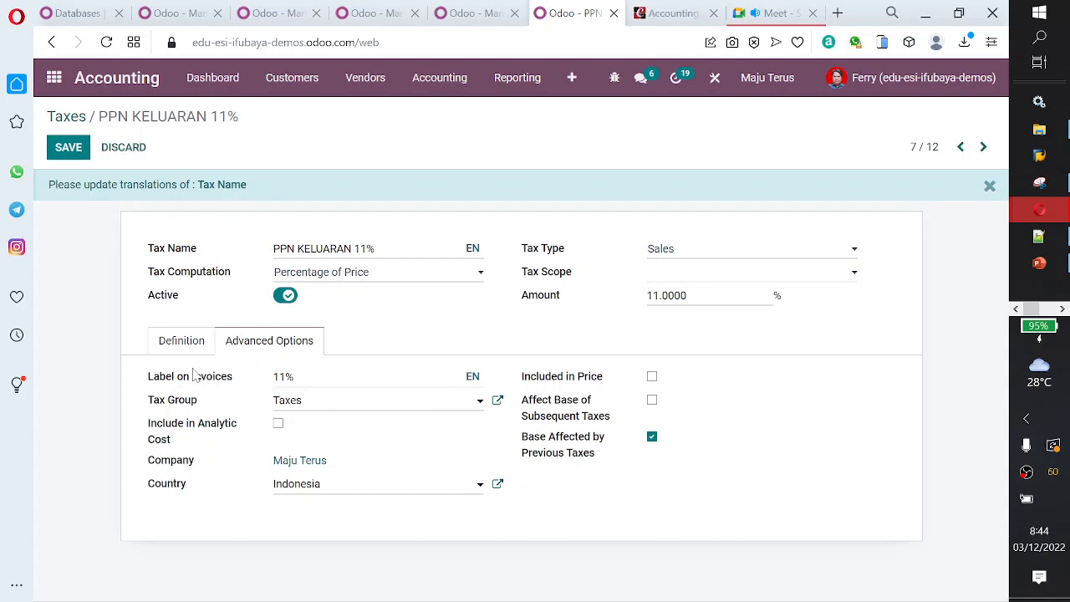
{"action": "left_click", "coordinate": [66, 117]}
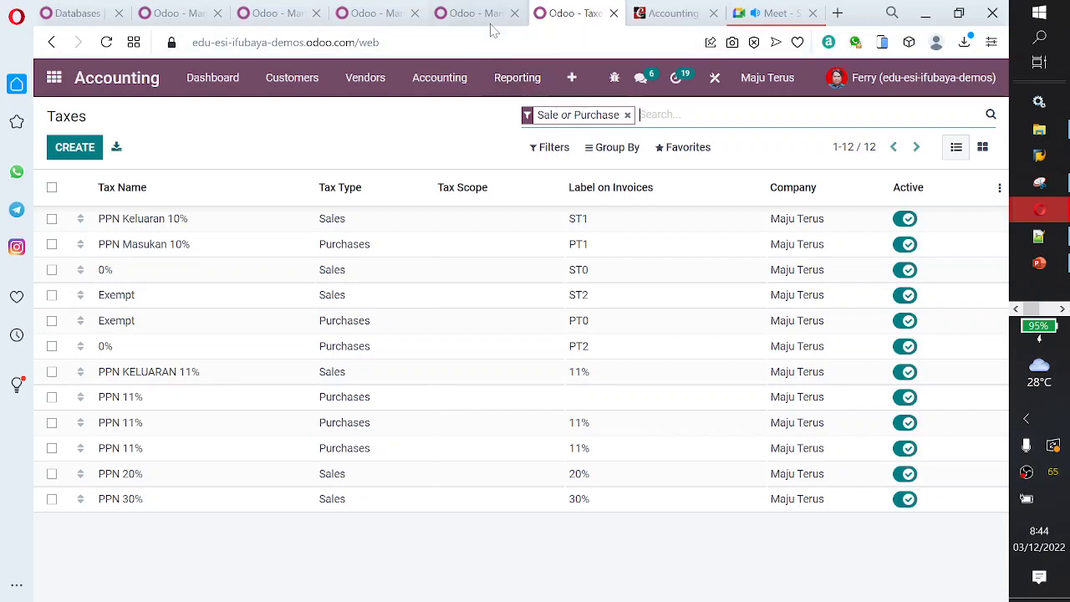
- Switch to the Cybrosys Odoo book and read the tax scope, computation and advanced option explanations through to Configuring Fiscal Positions
{"action": "left_click", "coordinate": [679, 15]}
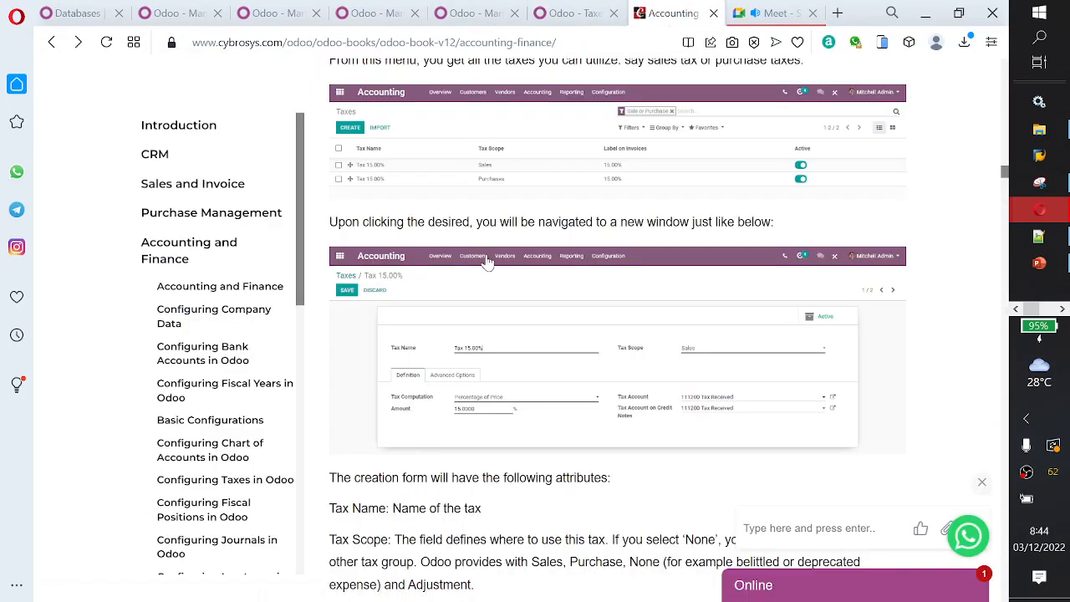
{"action": "scroll", "coordinate": [525, 274], "scroll_direction": "down", "scroll_amount": 7}
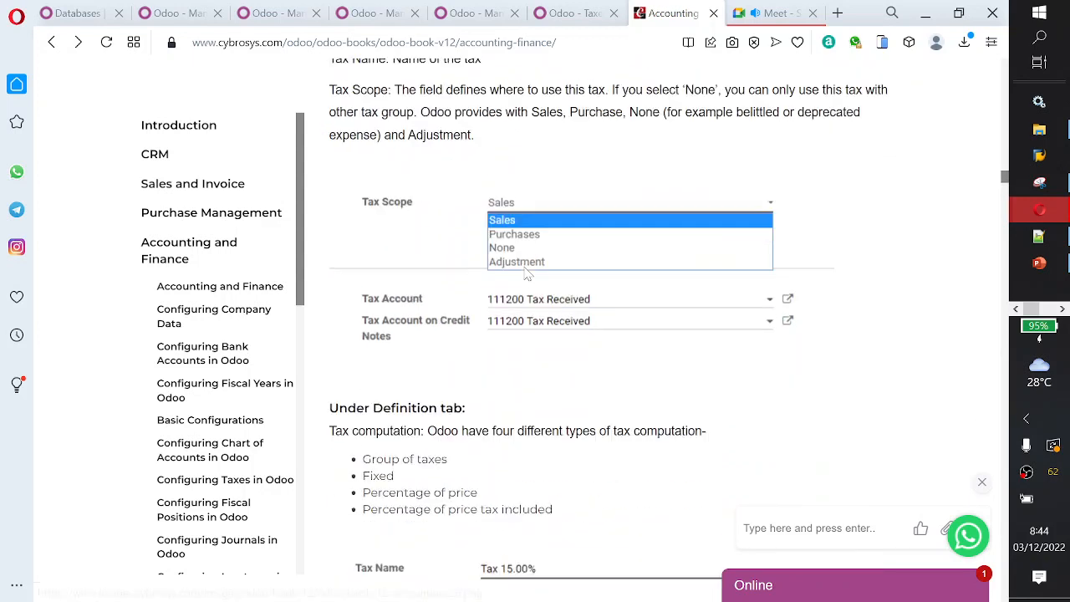
{"action": "scroll", "coordinate": [526, 272], "scroll_direction": "down", "scroll_amount": 3}
{"action": "scroll", "coordinate": [527, 273], "scroll_direction": "down", "scroll_amount": 2}
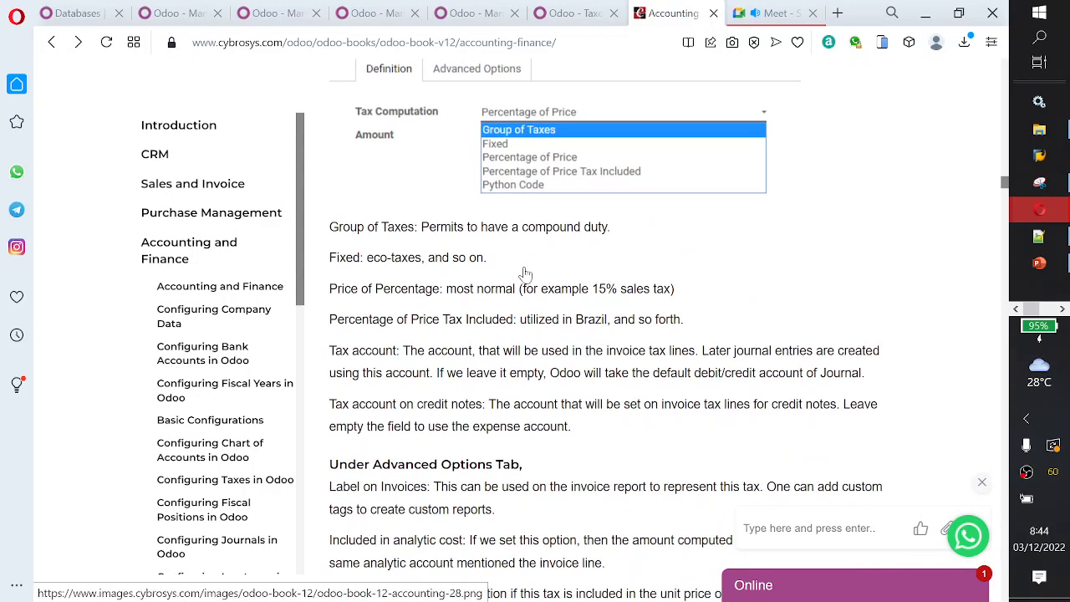
{"action": "scroll", "coordinate": [526, 273], "scroll_direction": "down", "scroll_amount": 7}
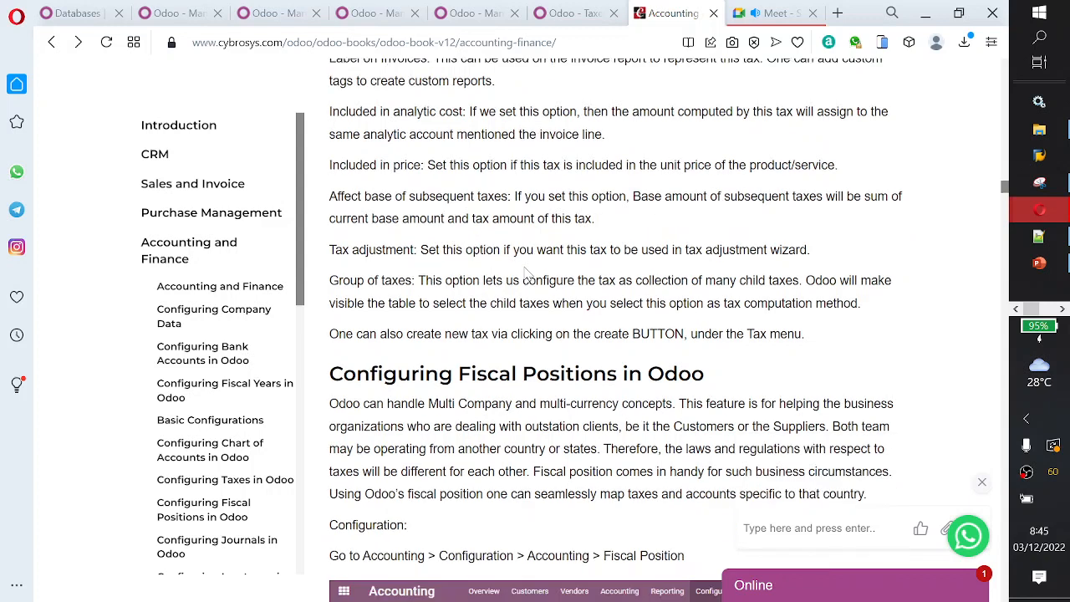
- Enlarge the book's screenshot of the Fiscal Positions configuration menu, close it, and return to the Configuring Fiscal Positions introduction
{"action": "scroll", "coordinate": [526, 274], "scroll_direction": "down", "scroll_amount": 2}
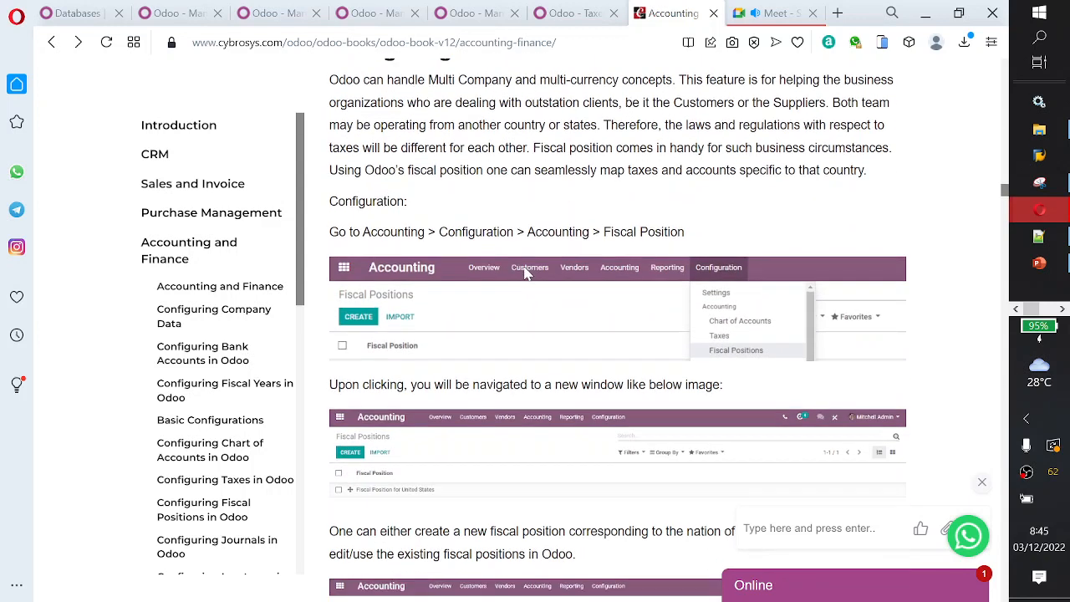
{"action": "left_click", "coordinate": [553, 315]}
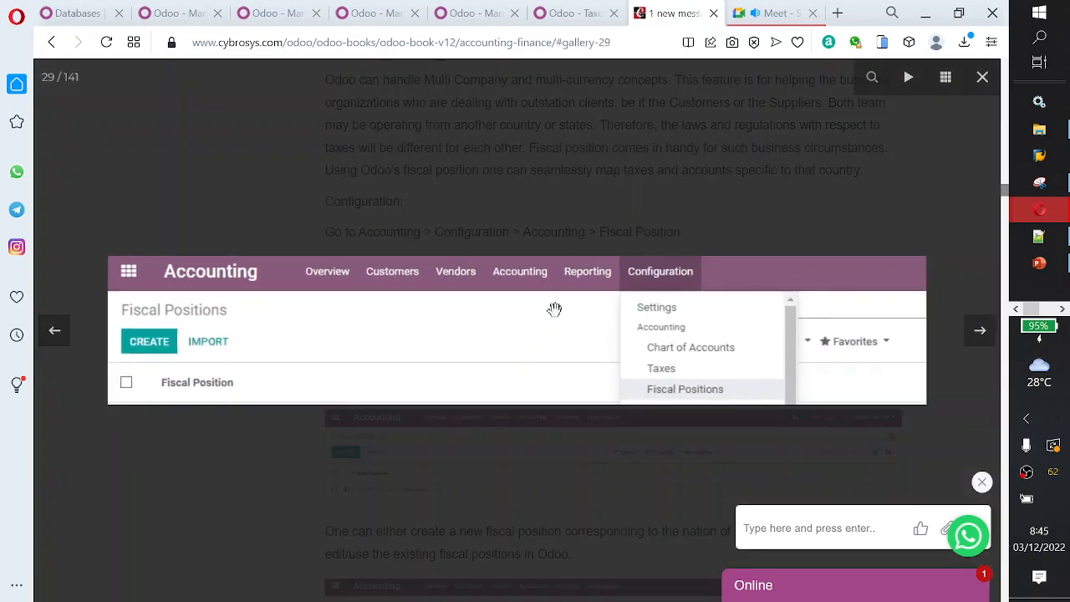
{"action": "left_click", "coordinate": [860, 236]}
{"action": "scroll", "coordinate": [861, 242], "scroll_direction": "up", "scroll_amount": 1}
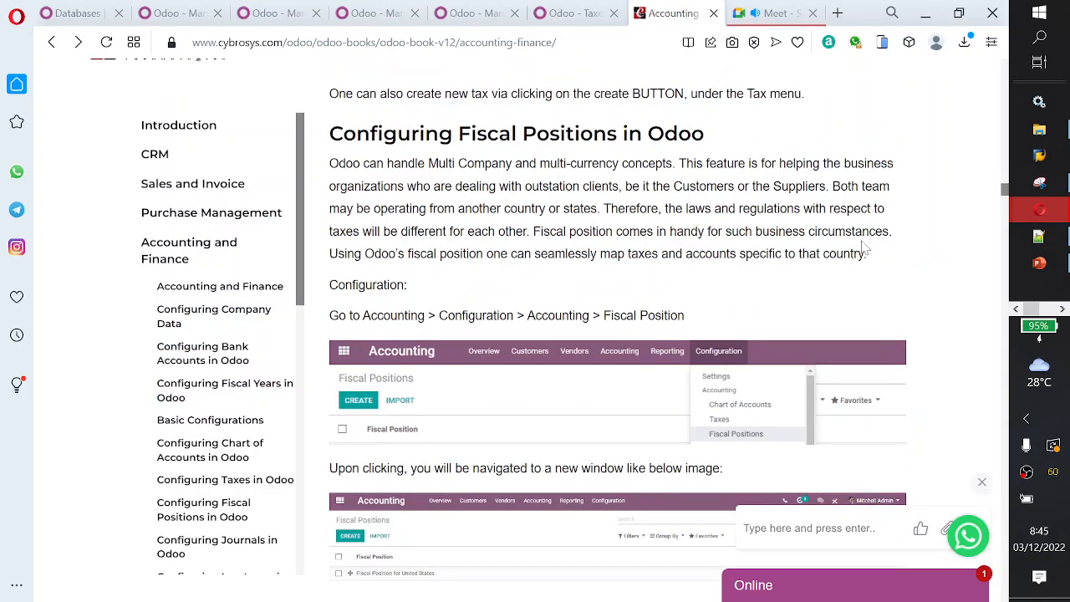
- Highlight and read the introduction's first two sentences on multi-company and multi-currency handling and on dealing with outstation customers or suppliers
{"action": "left_click_drag", "start_coordinate": [330, 163], "coordinate": [678, 174]}
{"action": "left_click", "coordinate": [634, 224]}
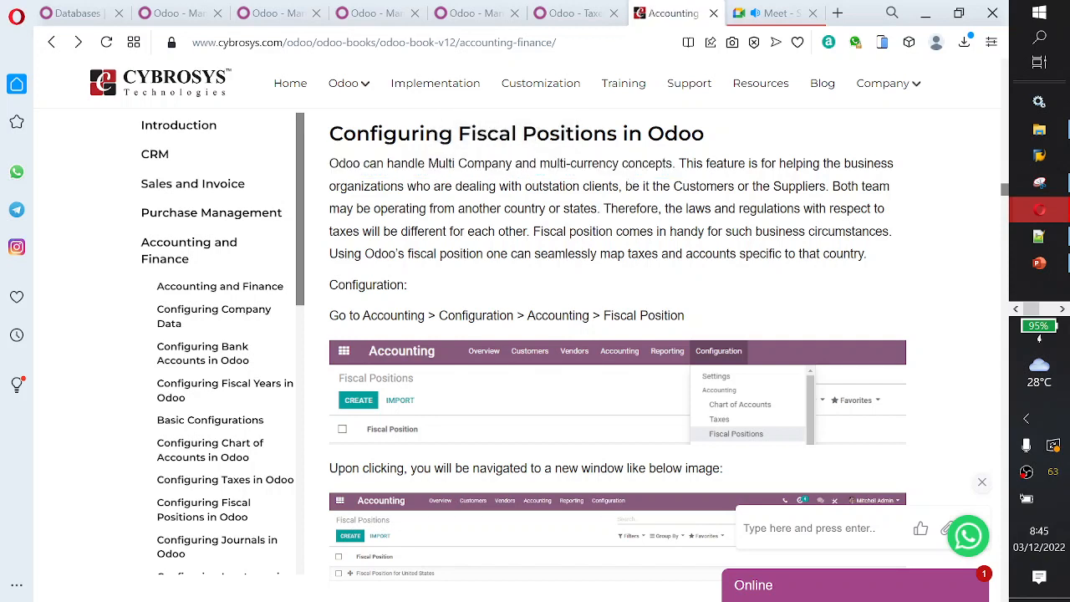
{"action": "left_click_drag", "start_coordinate": [330, 163], "coordinate": [677, 164]}
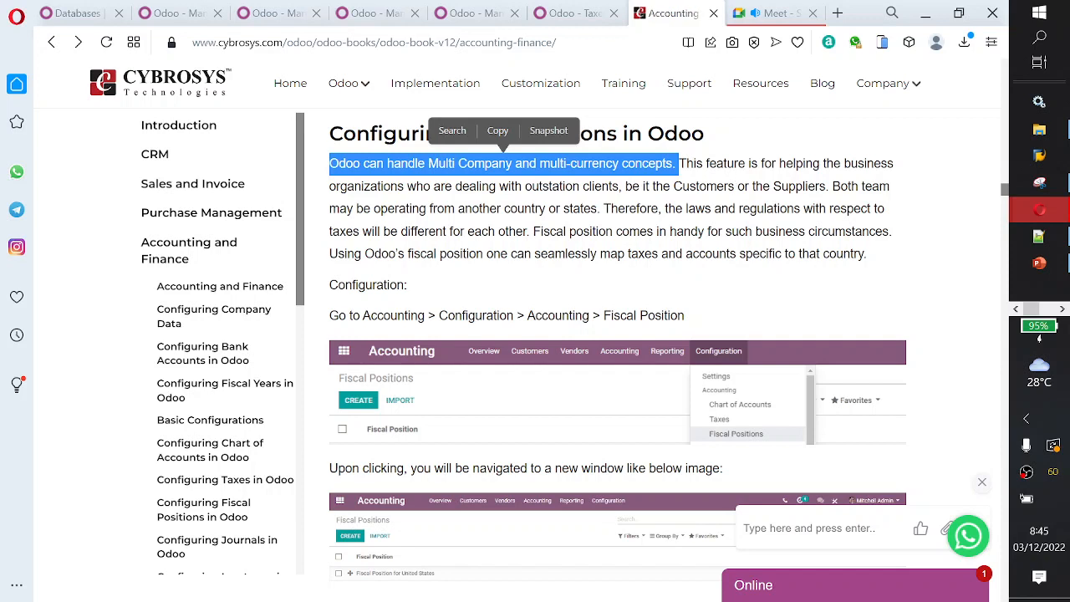
{"action": "left_click_drag", "start_coordinate": [685, 164], "coordinate": [831, 192]}
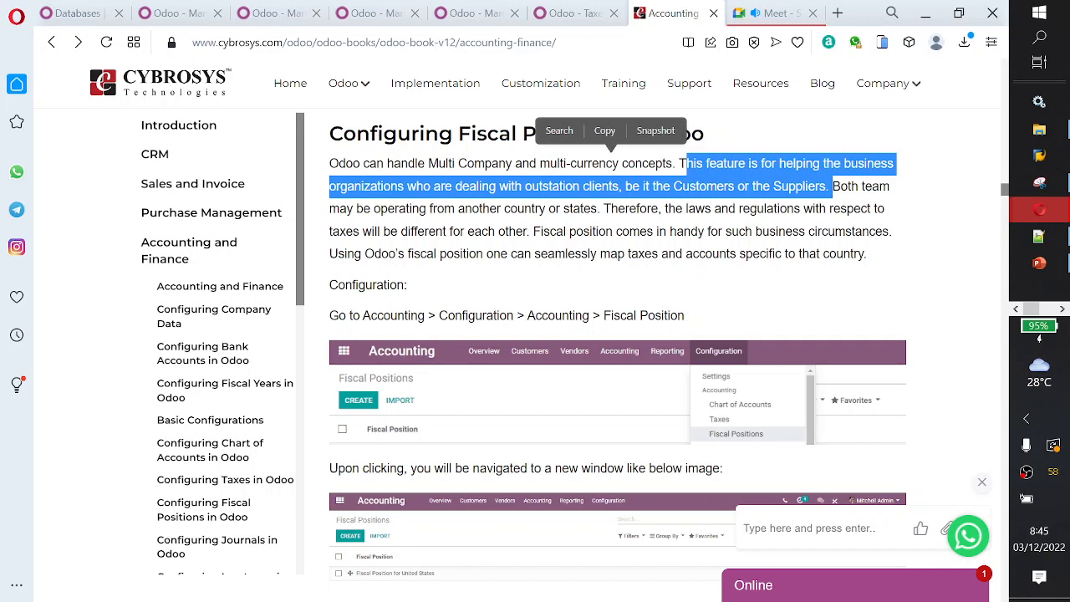
{"action": "left_click", "coordinate": [832, 194]}
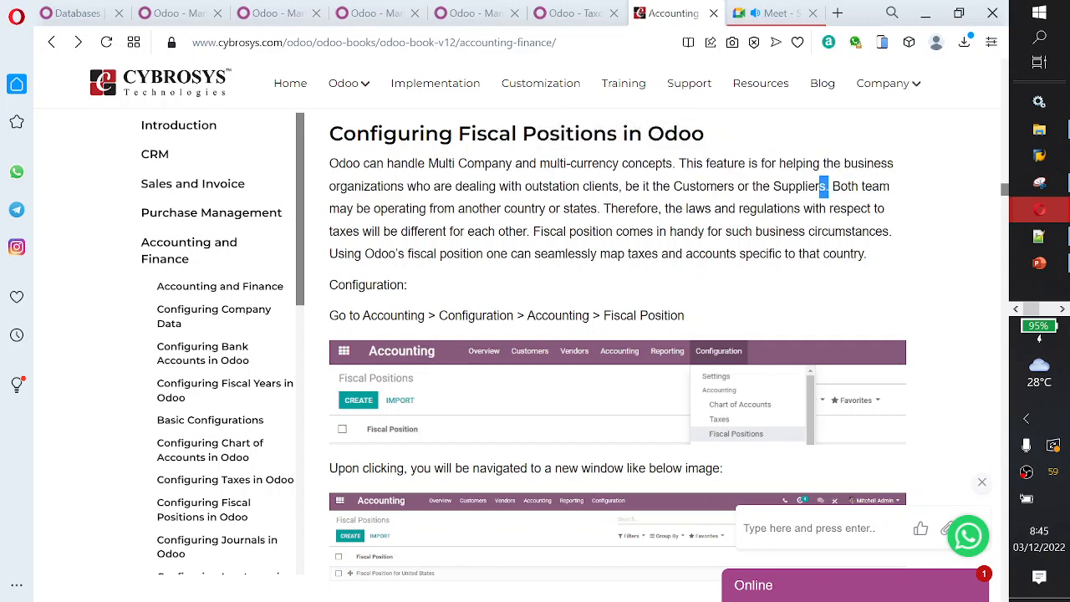
- Read the Configuring Fiscal Positions introduction, highlighting the passage on operating from other states and mapping taxes, and enlarge the Configuration menu image
{"action": "left_click_drag", "start_coordinate": [826, 187], "coordinate": [601, 209]}
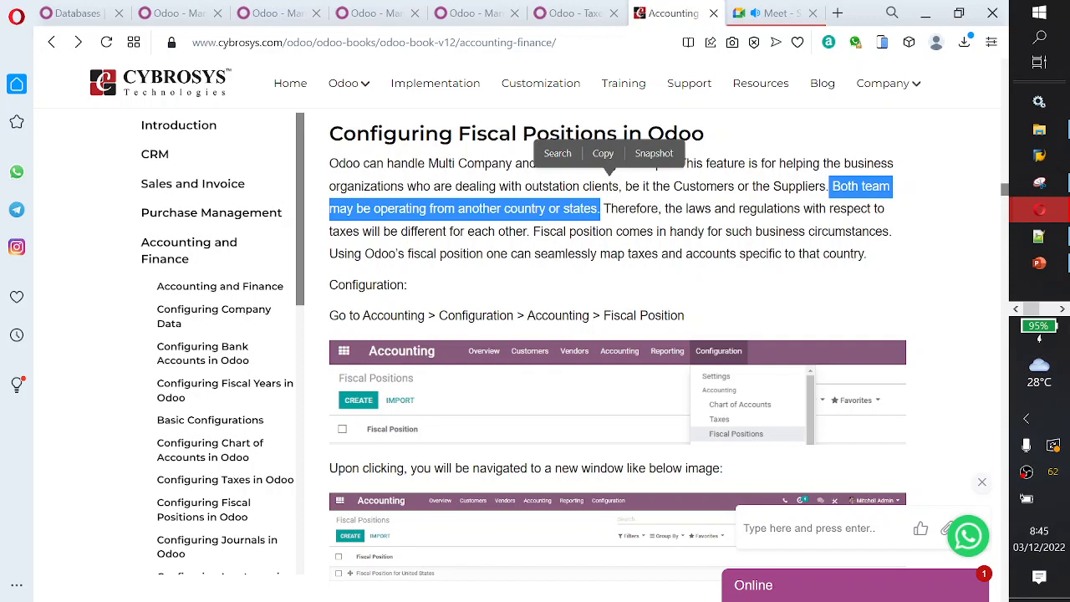
{"action": "left_click", "coordinate": [654, 227]}
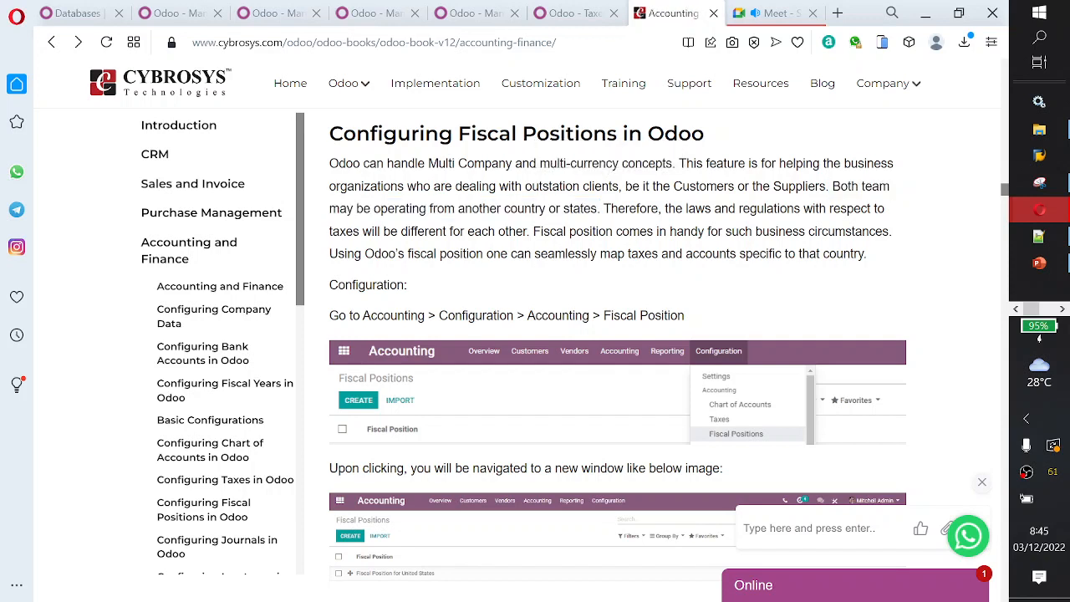
{"action": "left_click_drag", "start_coordinate": [652, 254], "coordinate": [597, 254]}
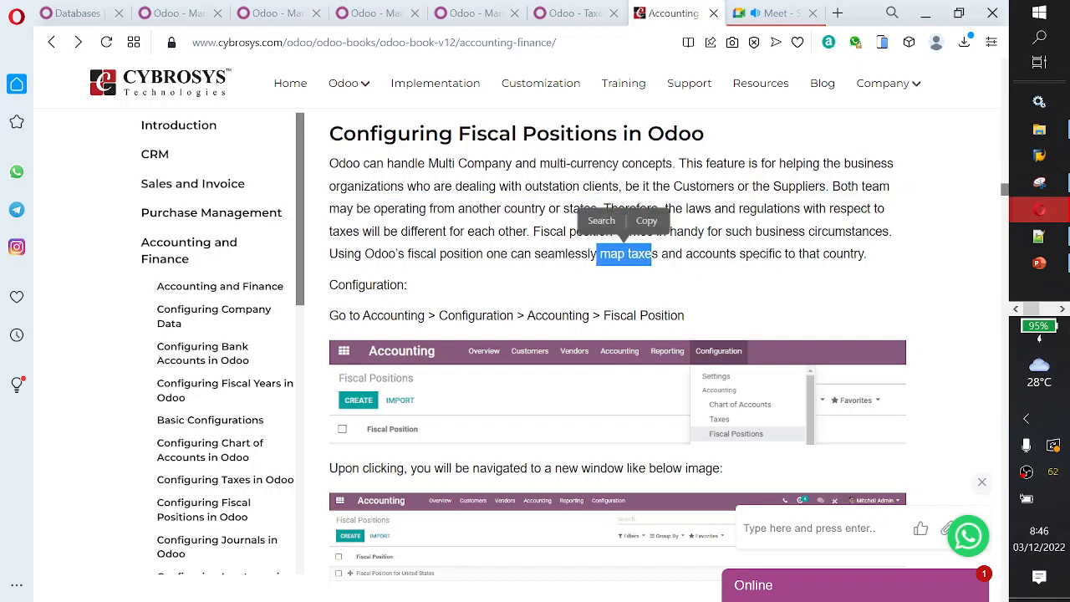
{"action": "left_click", "coordinate": [598, 256]}
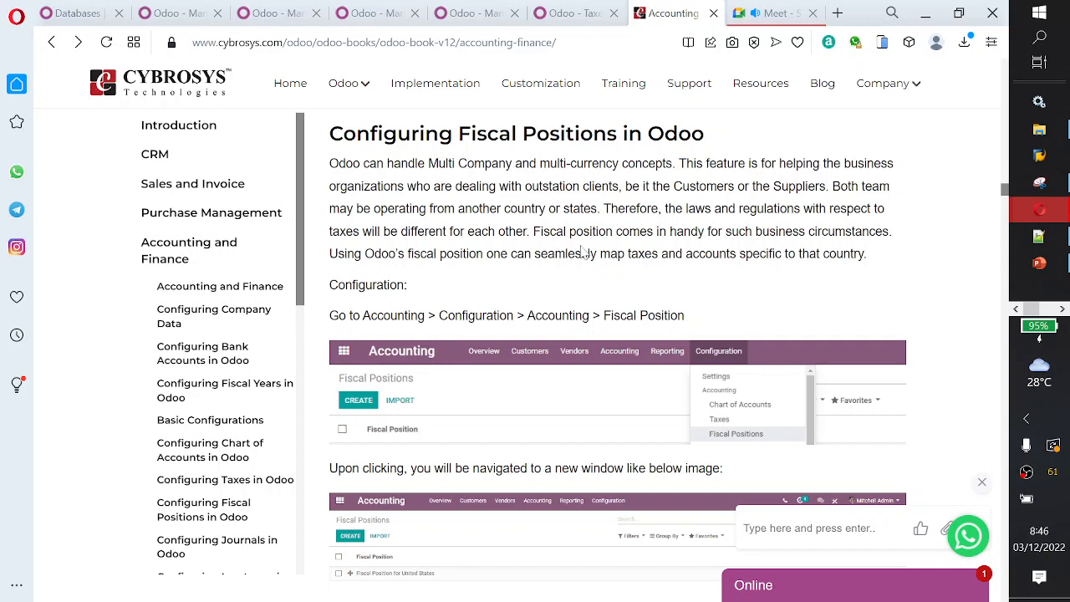
{"action": "left_click_drag", "start_coordinate": [611, 254], "coordinate": [637, 254]}
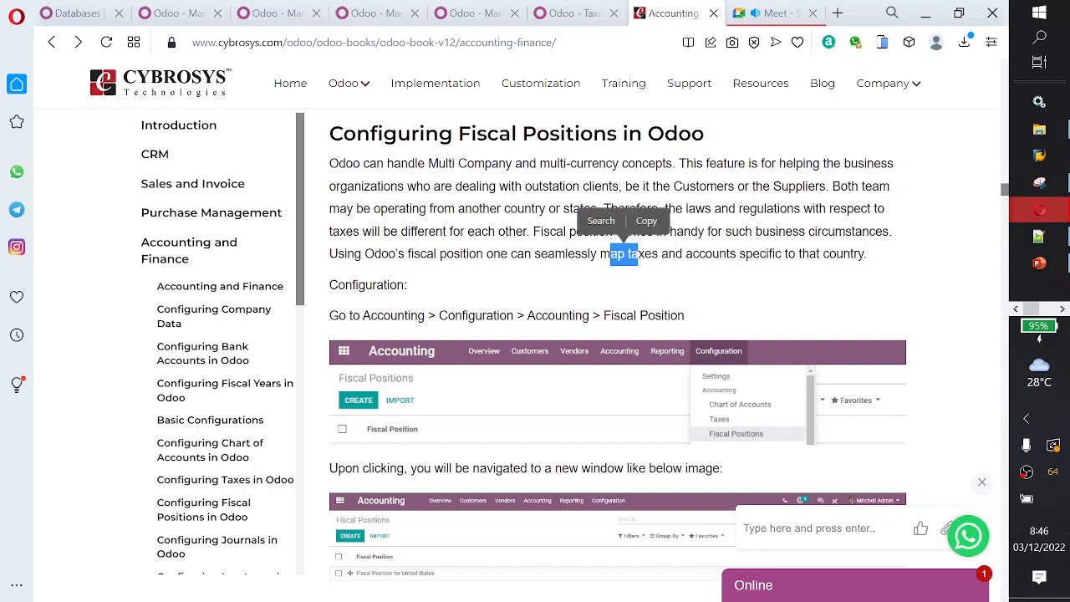
{"action": "scroll", "coordinate": [735, 239], "scroll_direction": "down", "scroll_amount": 2}
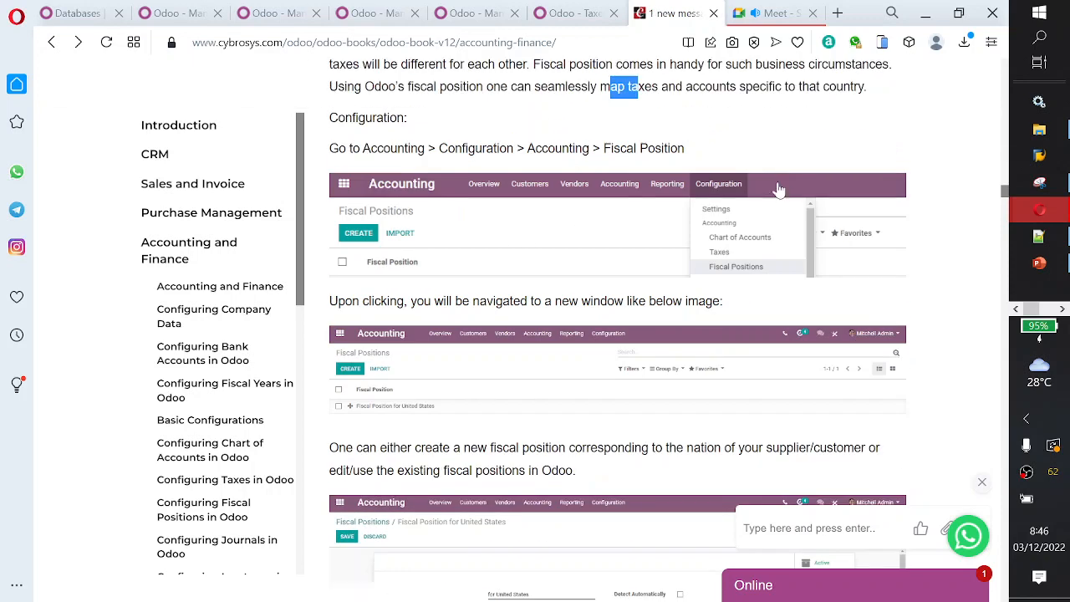
{"action": "left_click", "coordinate": [735, 239]}
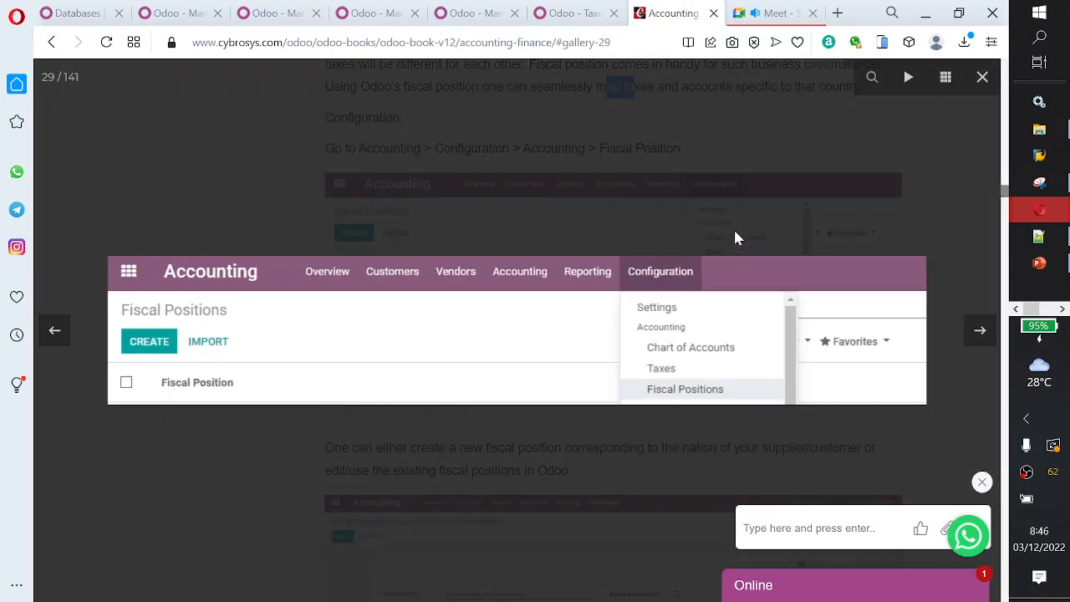
{"action": "left_click", "coordinate": [982, 77]}
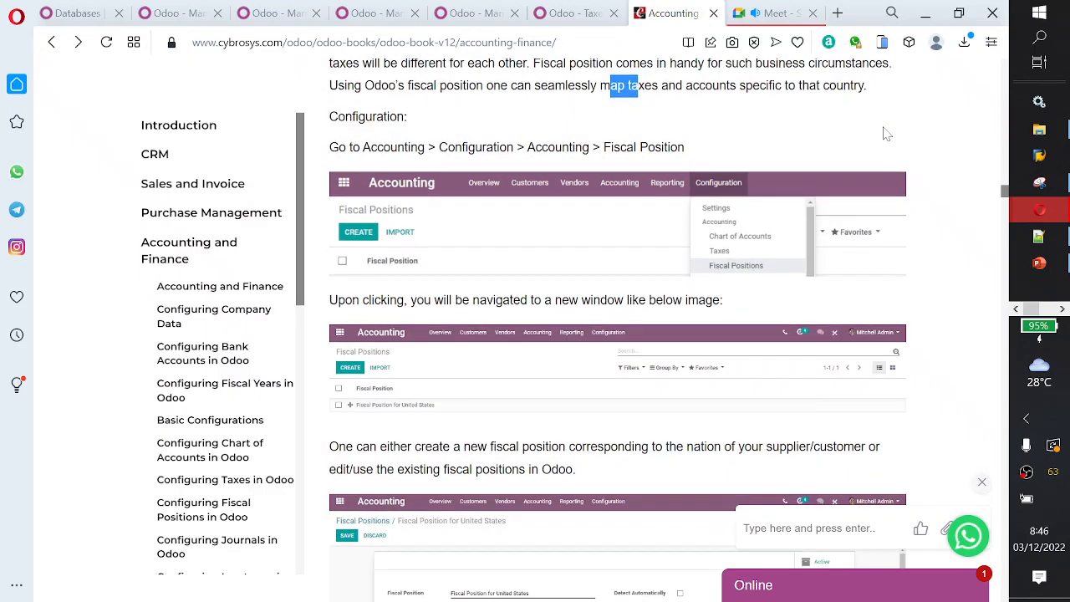
- Examine the enlarged images of the United States fiscal position form and the Tax Mapping lines in the guide
{"action": "scroll", "coordinate": [748, 186], "scroll_direction": "down", "scroll_amount": 3}
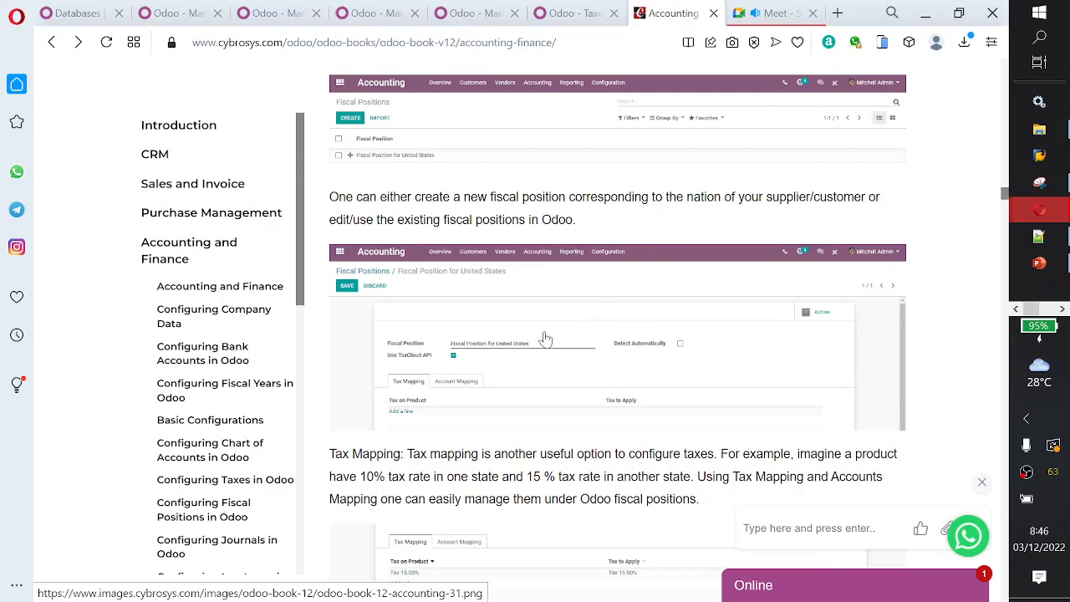
{"action": "left_click", "coordinate": [592, 358]}
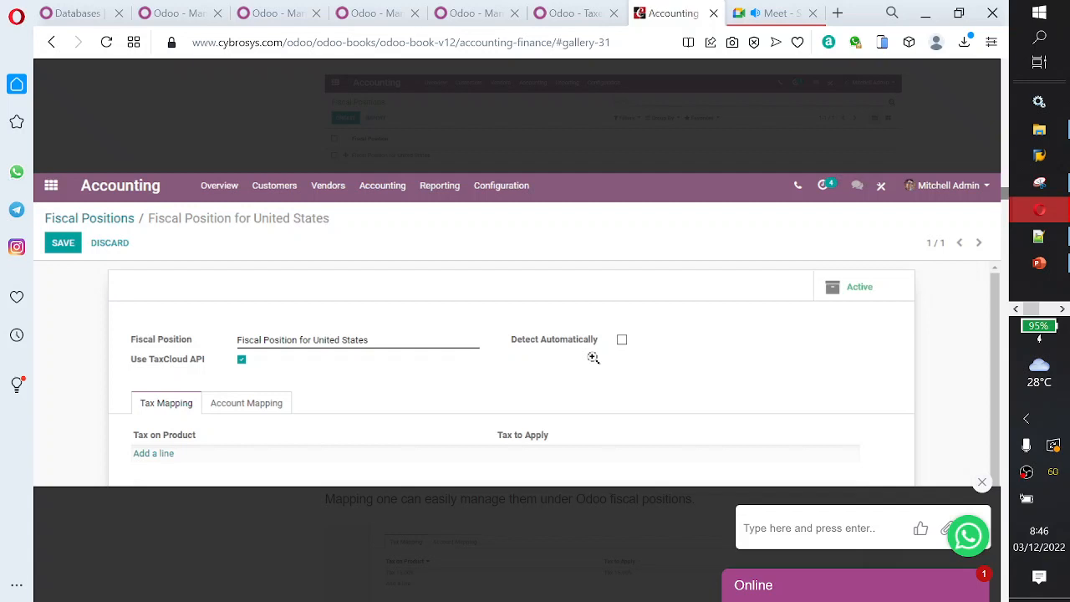
{"action": "left_click", "coordinate": [592, 357]}
{"action": "left_click", "coordinate": [591, 356]}
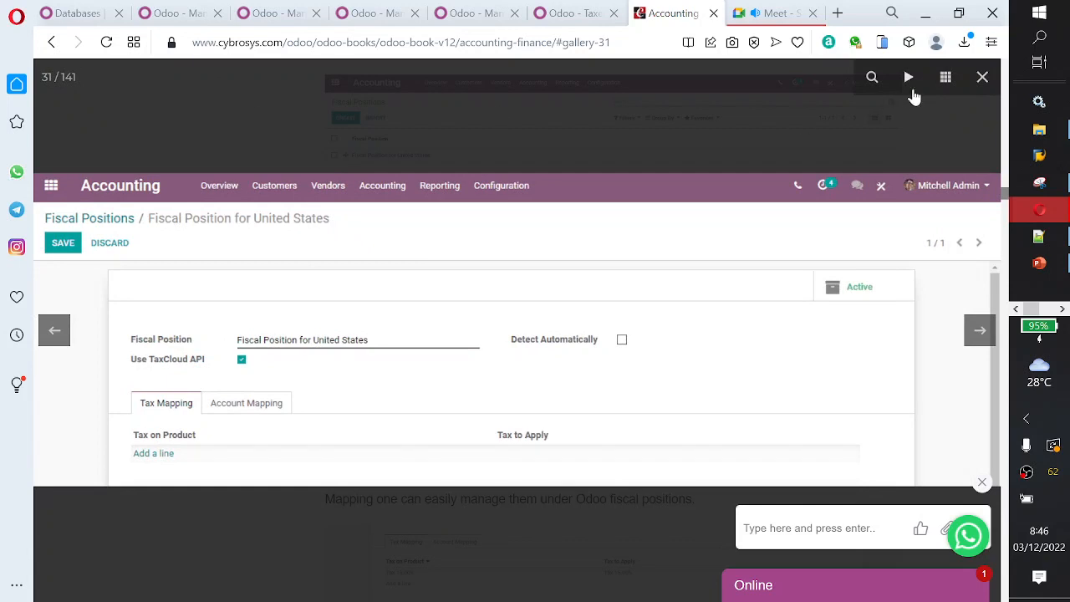
{"action": "left_click", "coordinate": [981, 77]}
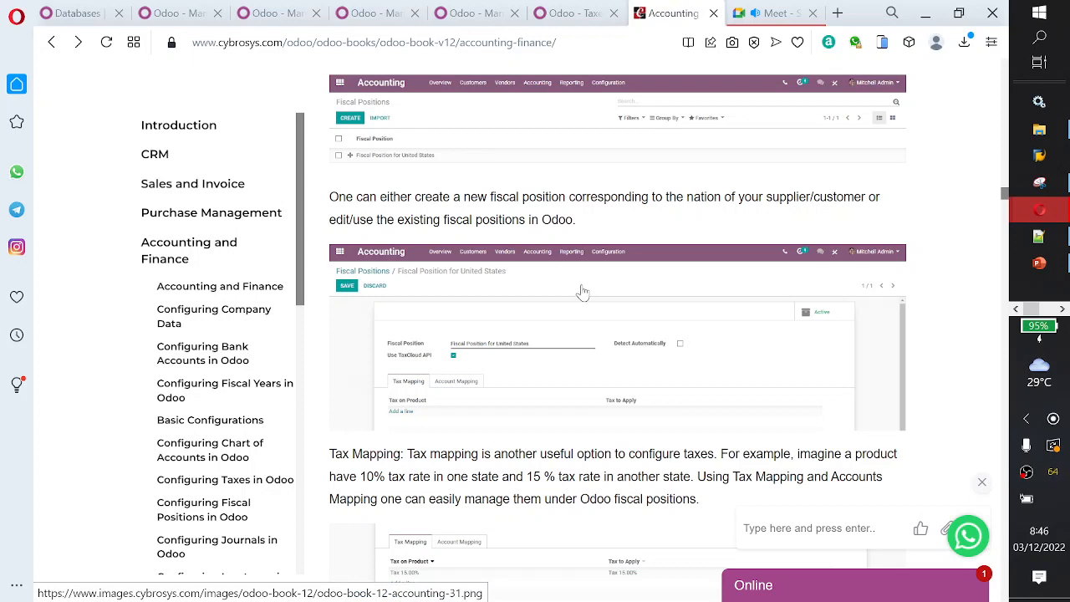
{"action": "scroll", "coordinate": [583, 292], "scroll_direction": "down", "scroll_amount": 1}
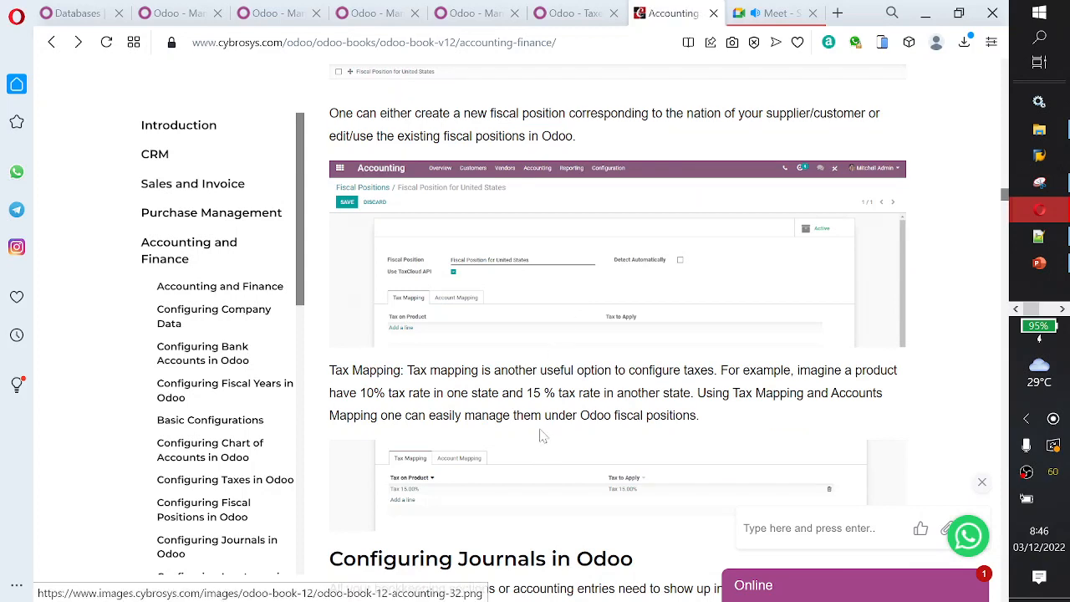
{"action": "left_click", "coordinate": [531, 473]}
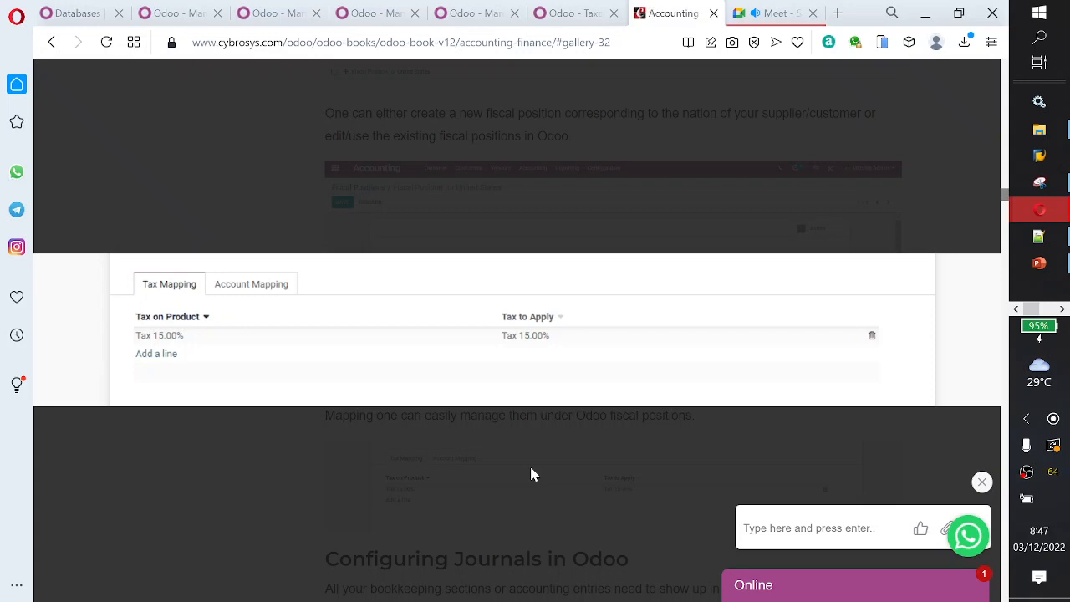
{"action": "left_click", "coordinate": [529, 474]}
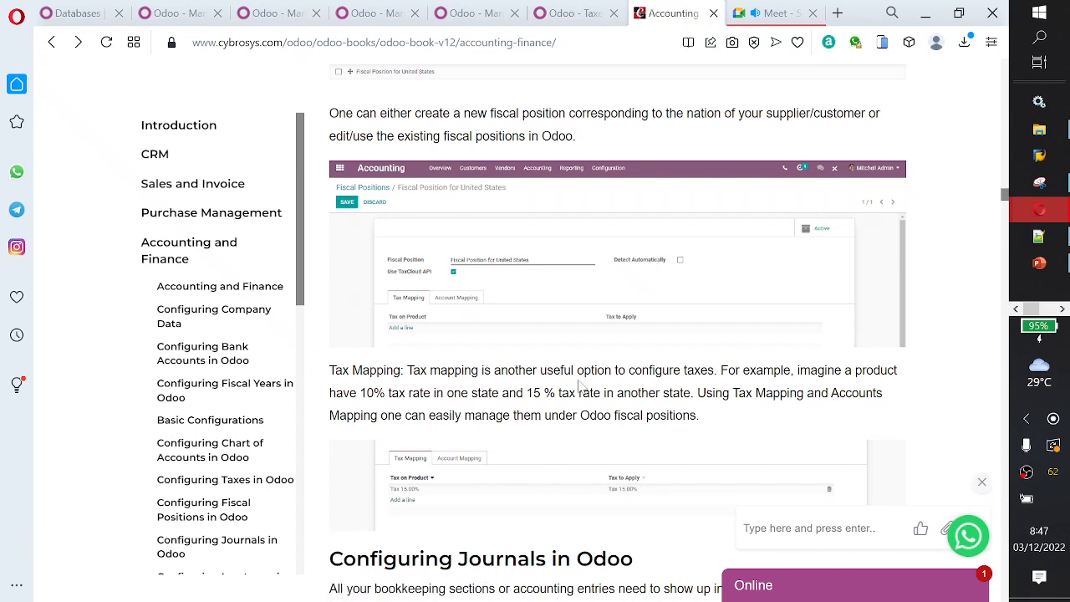
- Read the Configuring Journals introduction and highlight the passage listing the sales, purchase, refund and bank journals
{"action": "scroll", "coordinate": [579, 386], "scroll_direction": "down", "scroll_amount": 3}
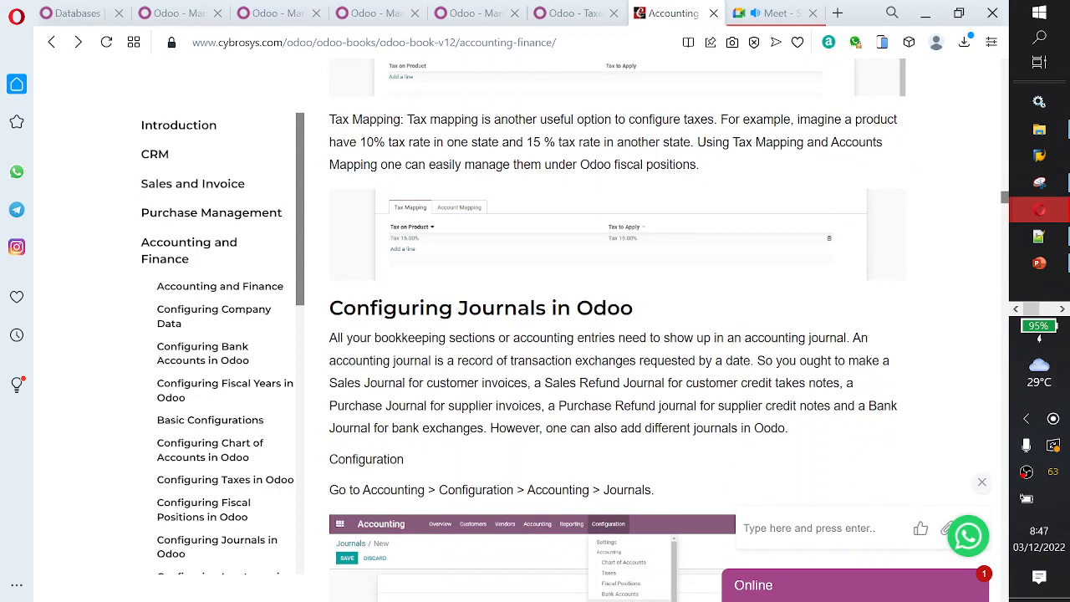
{"action": "scroll", "coordinate": [579, 386], "scroll_direction": "down", "scroll_amount": 1}
{"action": "scroll", "coordinate": [584, 386], "scroll_direction": "down", "scroll_amount": 2}
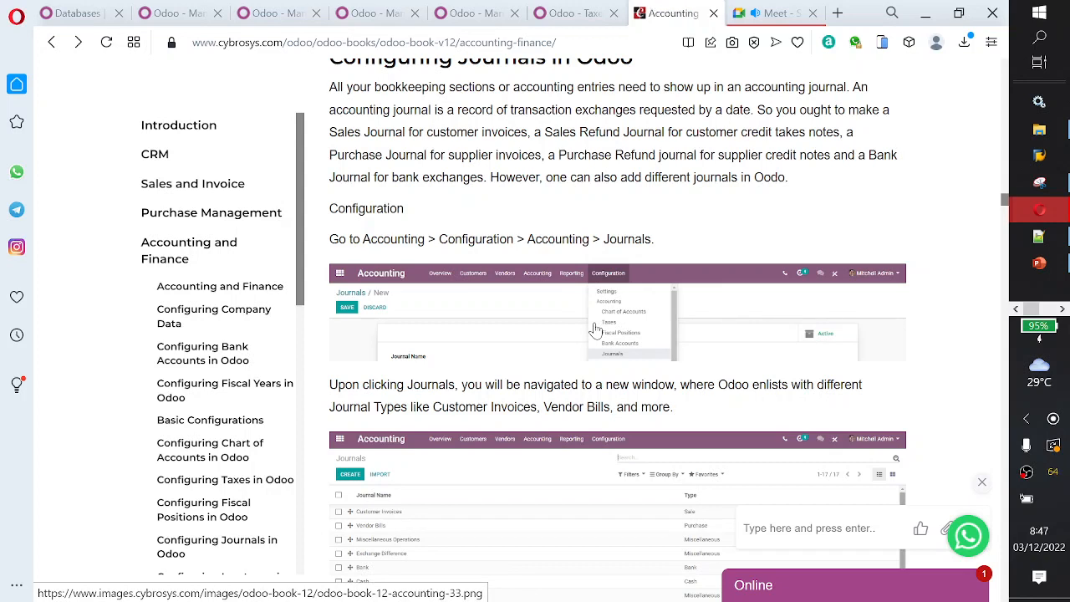
{"action": "scroll", "coordinate": [595, 330], "scroll_direction": "up", "scroll_amount": 1}
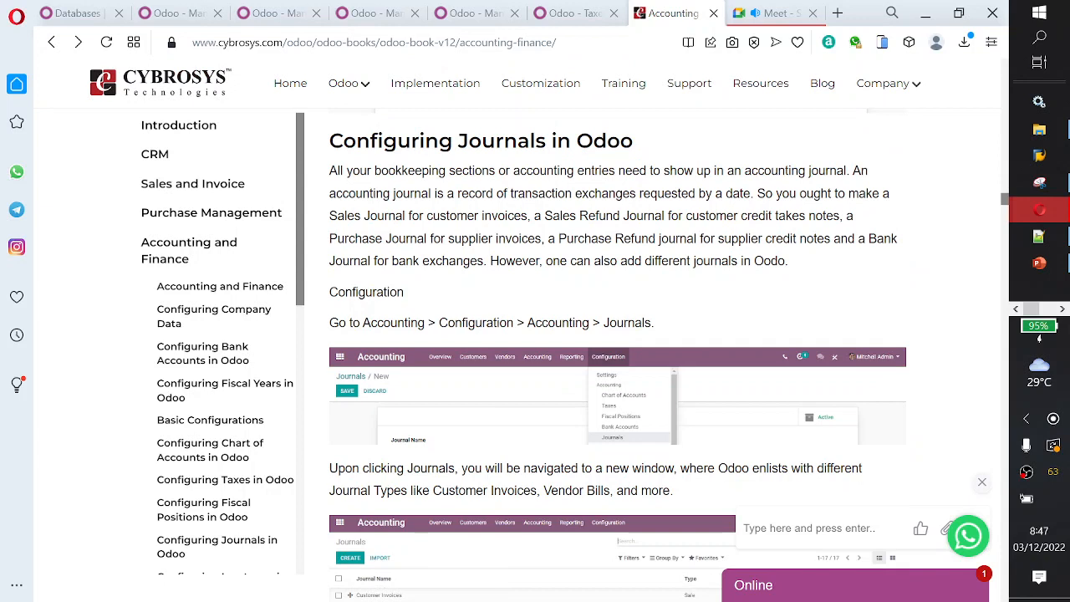
{"action": "left_click_drag", "start_coordinate": [329, 215], "coordinate": [506, 215]}
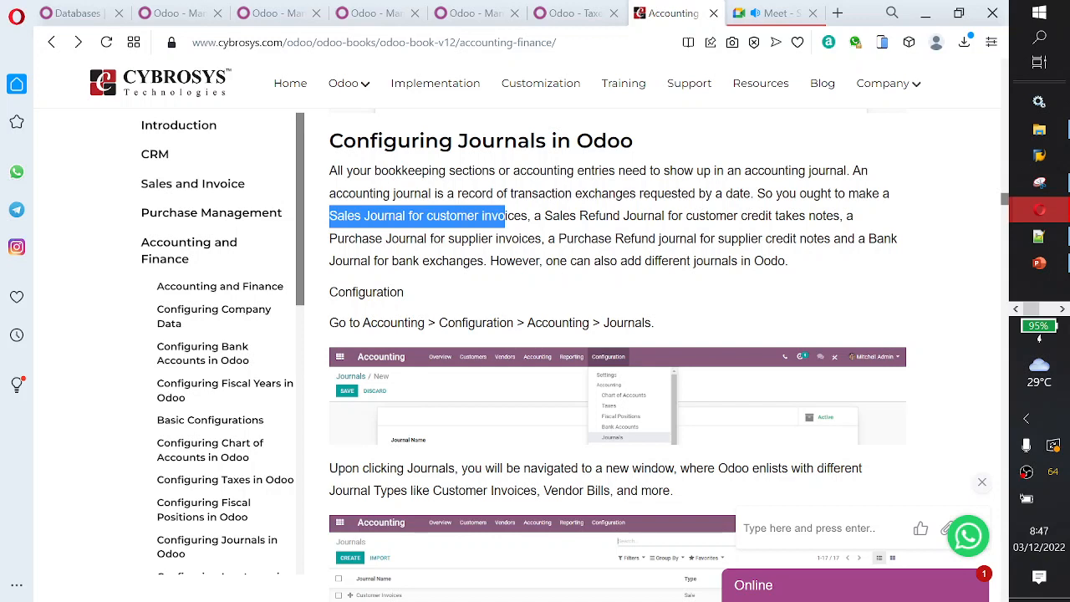
{"action": "left_click_drag", "start_coordinate": [503, 215], "coordinate": [449, 264]}
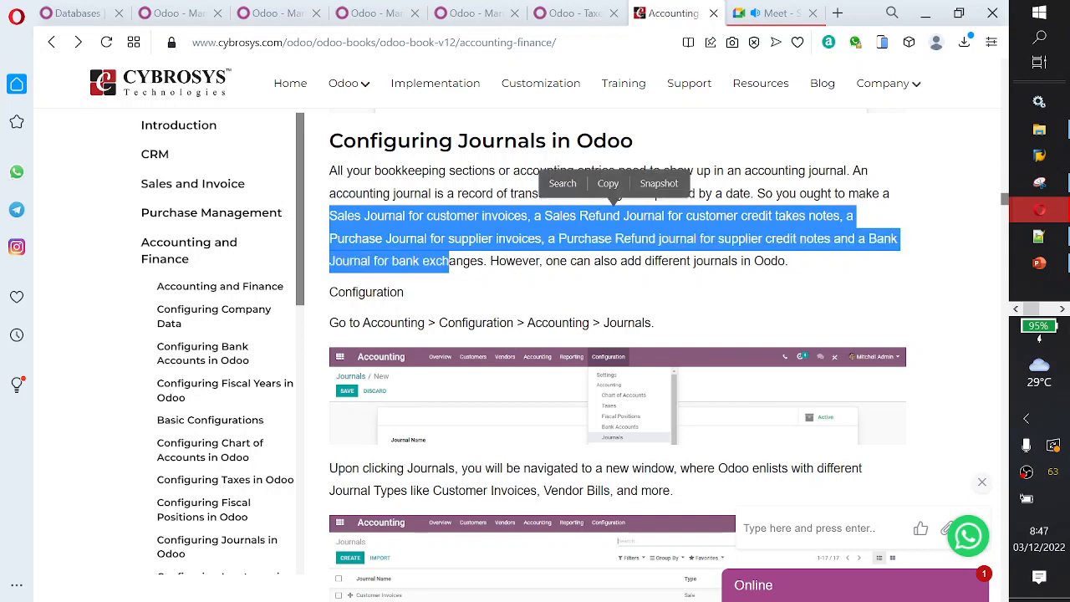
- Examine the guide's images of the Journals menu entry, the journal list and the new journal form
{"action": "scroll", "coordinate": [505, 252], "scroll_direction": "down", "scroll_amount": 1}
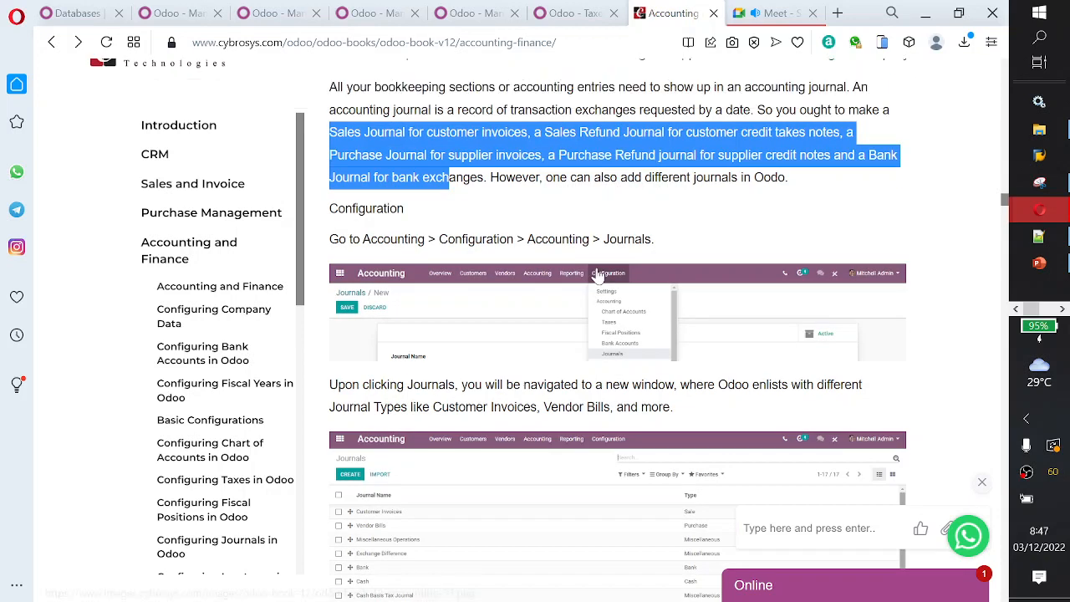
{"action": "left_click", "coordinate": [665, 293]}
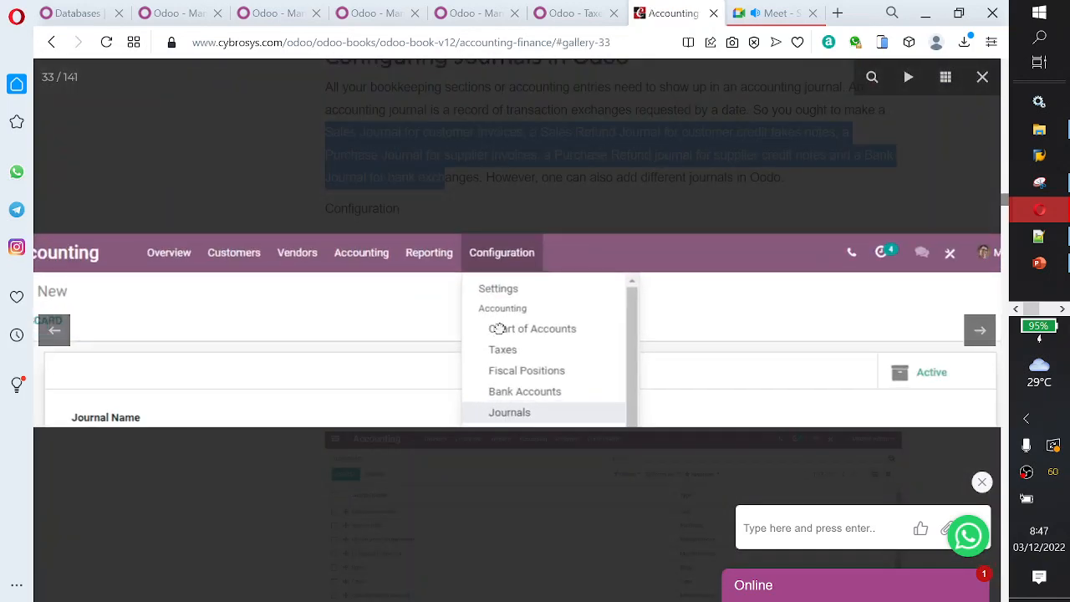
{"action": "left_click", "coordinate": [980, 79]}
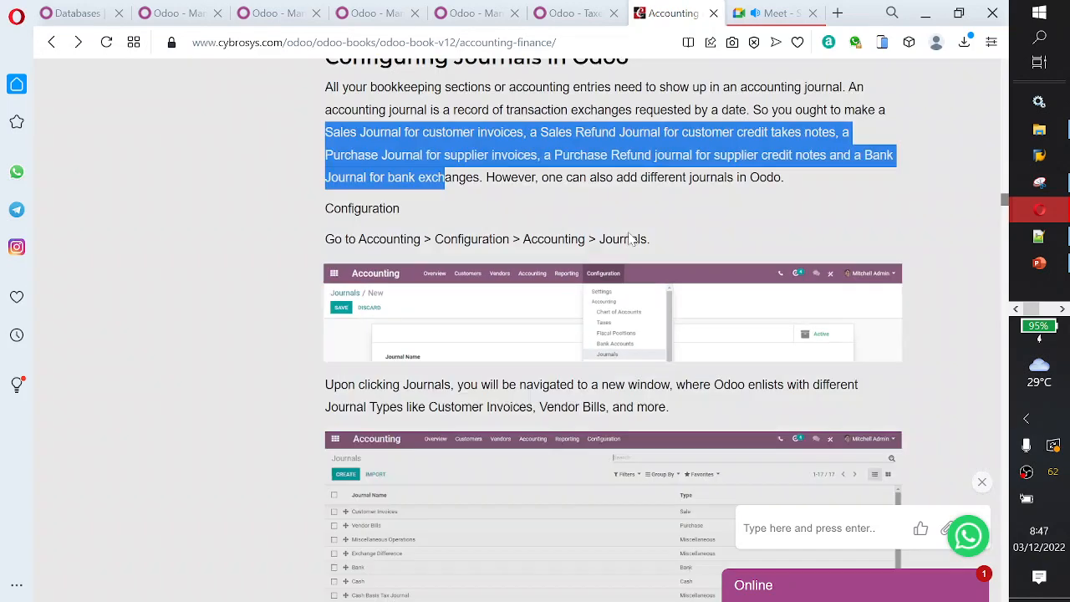
{"action": "scroll", "coordinate": [627, 243], "scroll_direction": "down", "scroll_amount": 2}
{"action": "scroll", "coordinate": [627, 243], "scroll_direction": "down", "scroll_amount": 2}
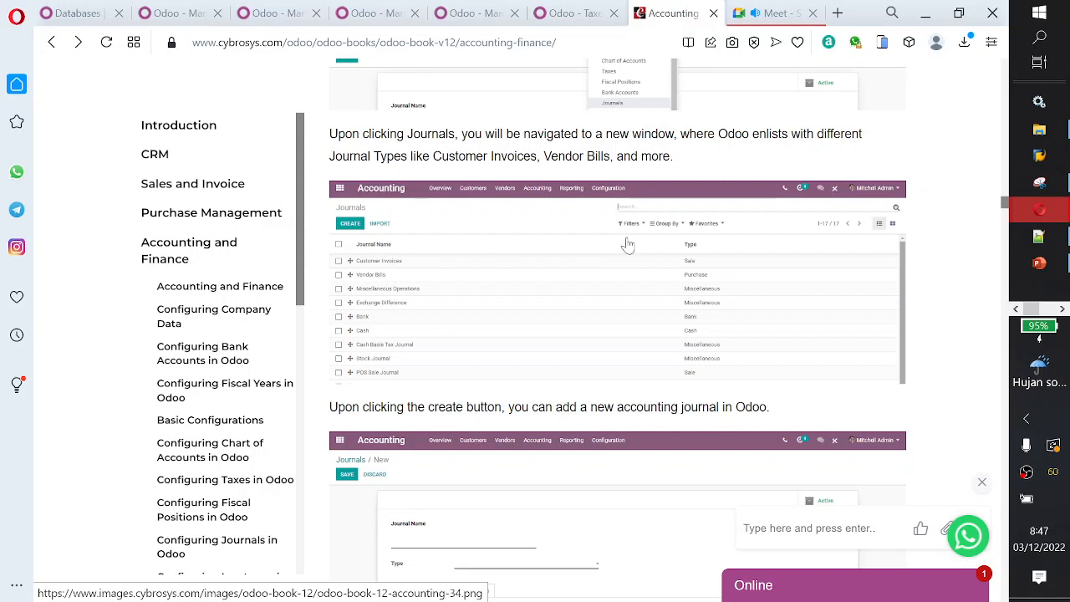
{"action": "scroll", "coordinate": [628, 245], "scroll_direction": "down", "scroll_amount": 2}
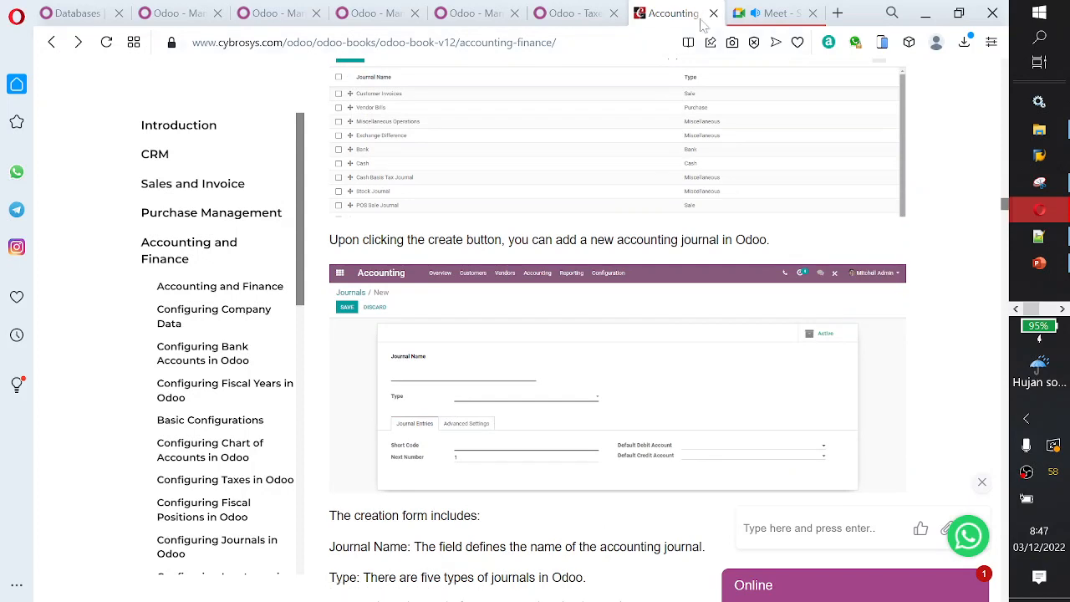
- Switch to the Odoo database and open the Journals list from the Accounting configuration
{"action": "left_click", "coordinate": [574, 17]}
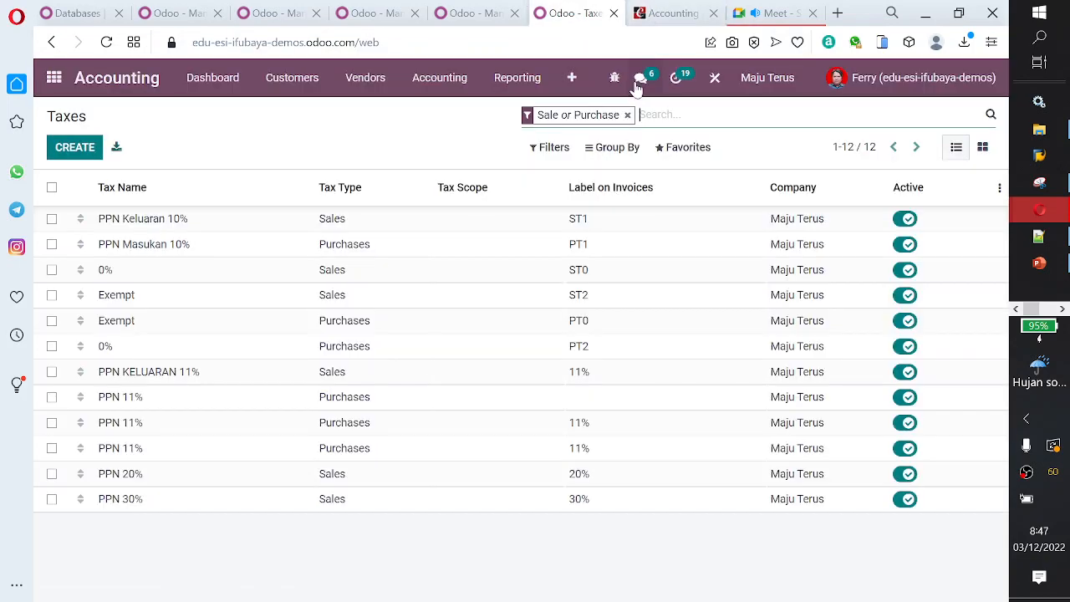
{"action": "left_click", "coordinate": [573, 78]}
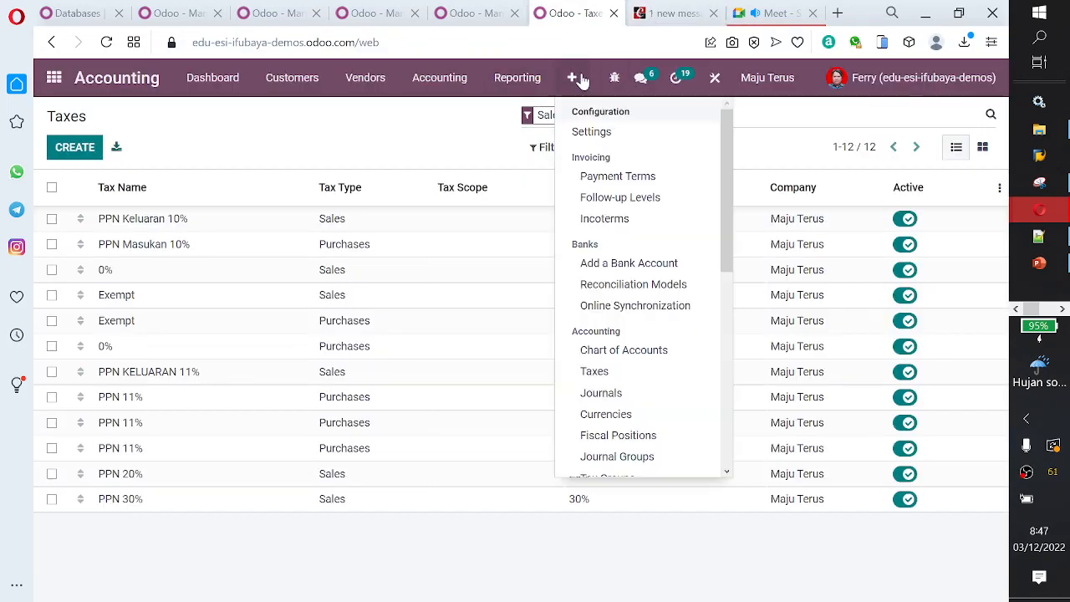
{"action": "left_click", "coordinate": [659, 393]}
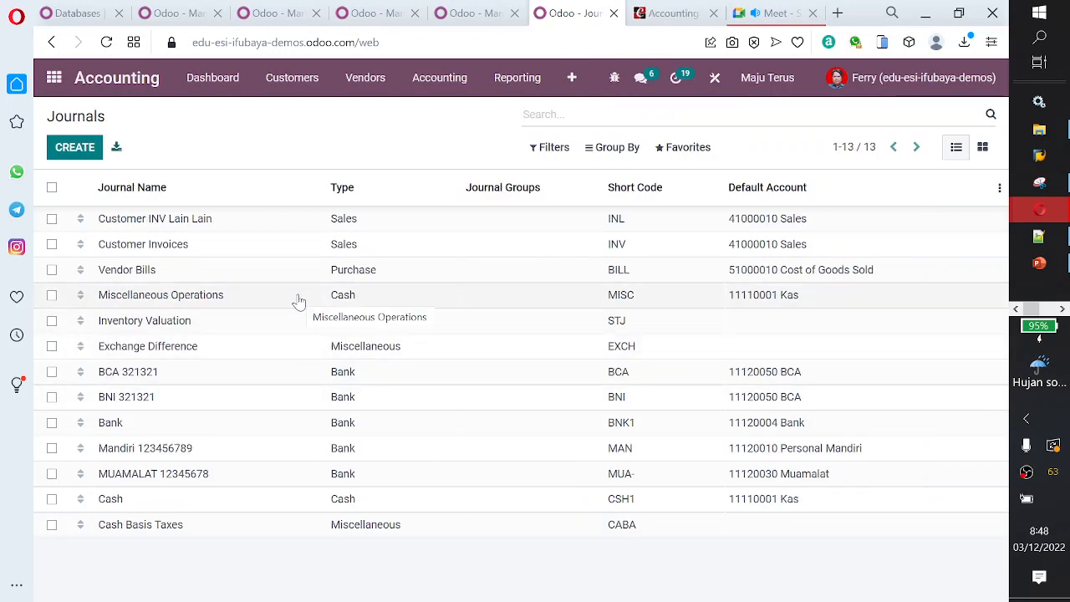
- Start a new journal of type Miscellaneous and name it "Lain lain"
{"action": "left_click", "coordinate": [84, 148]}
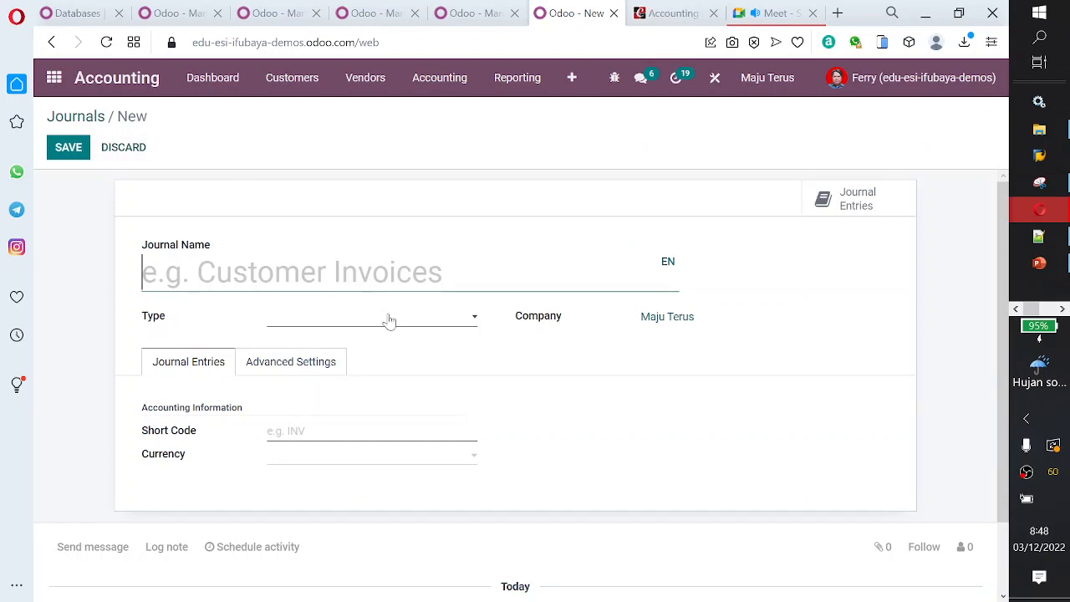
{"action": "left_click", "coordinate": [393, 318]}
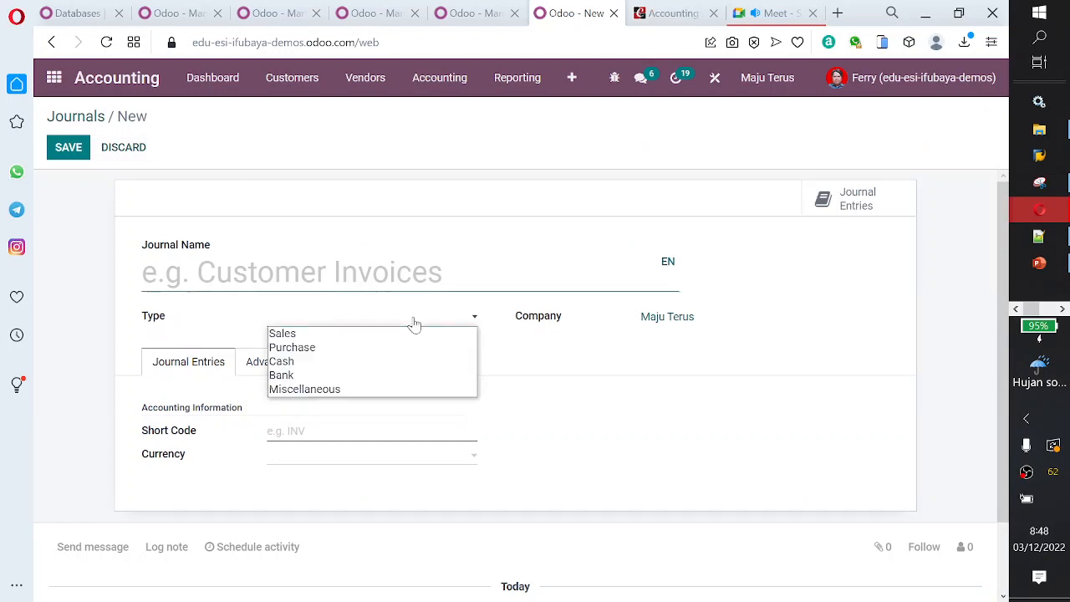
{"action": "left_click", "coordinate": [357, 391]}
{"action": "left_click", "coordinate": [306, 274]}
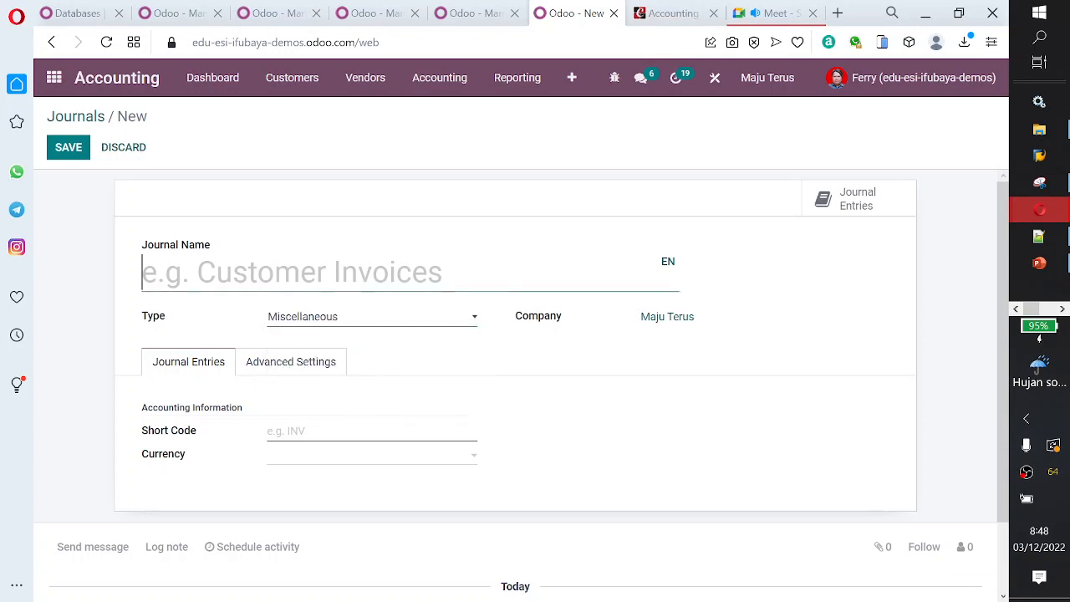
{"action": "type", "text": "Lain lain"}
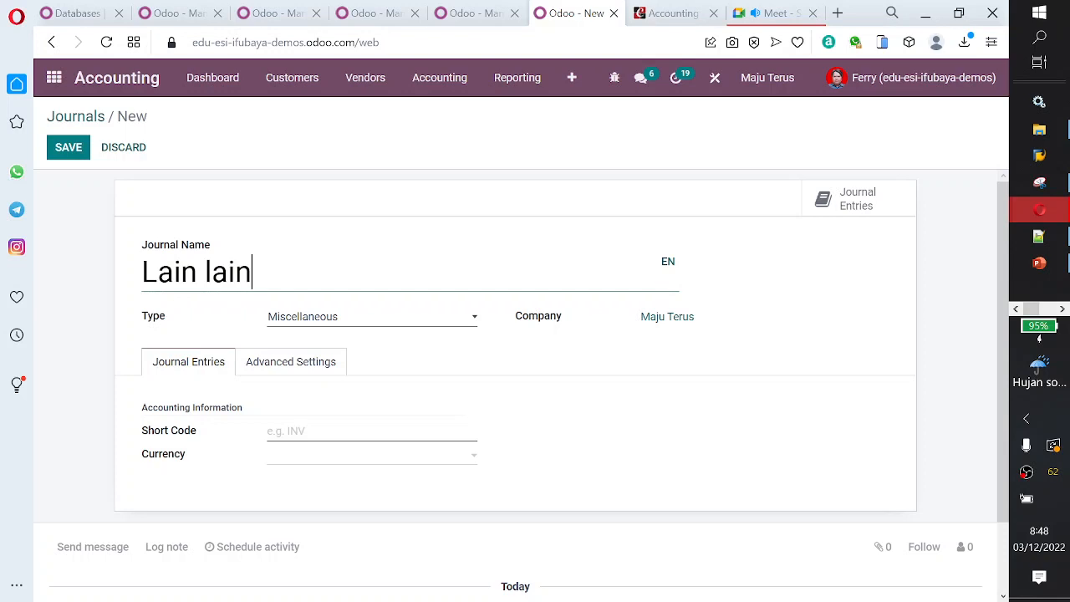
- Set the journal's short code to "Lain", view its advanced settings and save the journal
{"action": "left_click", "coordinate": [342, 430]}
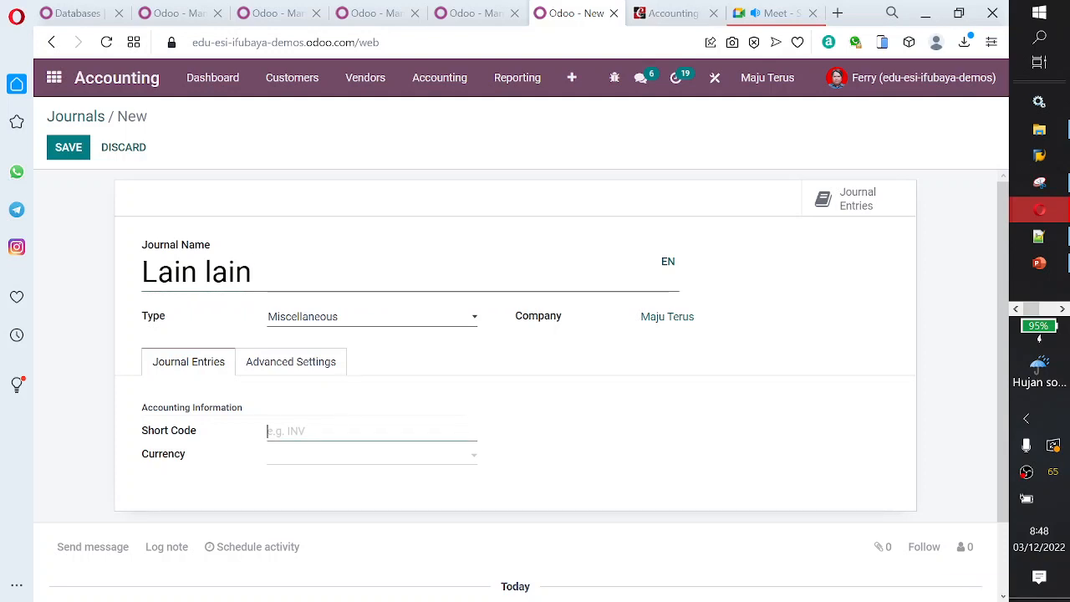
{"action": "type", "text": "Lain"}
{"action": "left_click", "coordinate": [303, 370]}
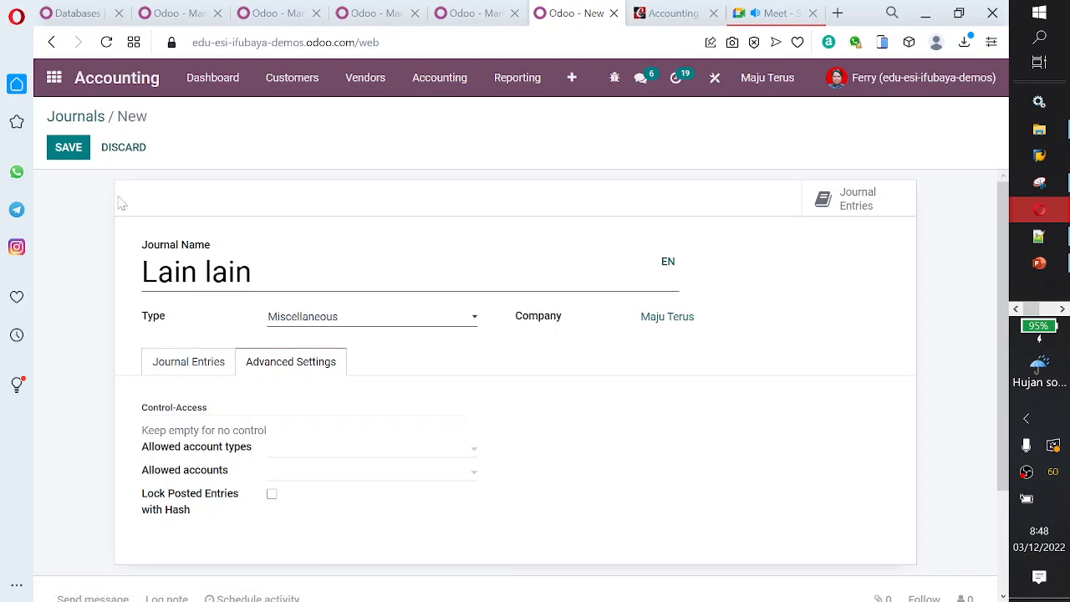
{"action": "left_click", "coordinate": [67, 152]}
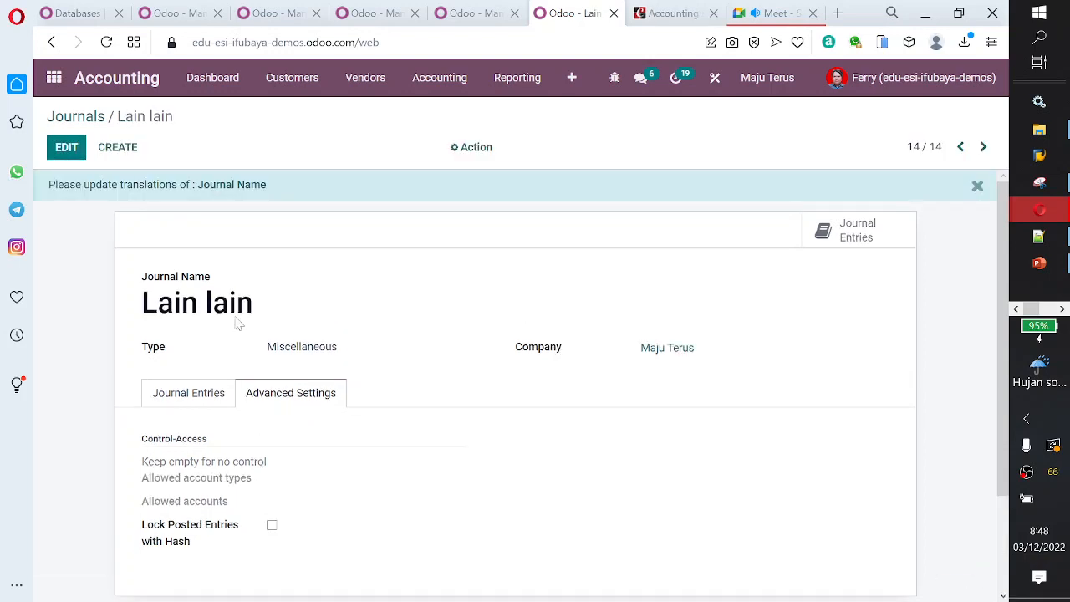
- Create a new journal entry from the Accounting journal entries list and assign it to the "Lain lain" journal
{"action": "left_click", "coordinate": [440, 78]}
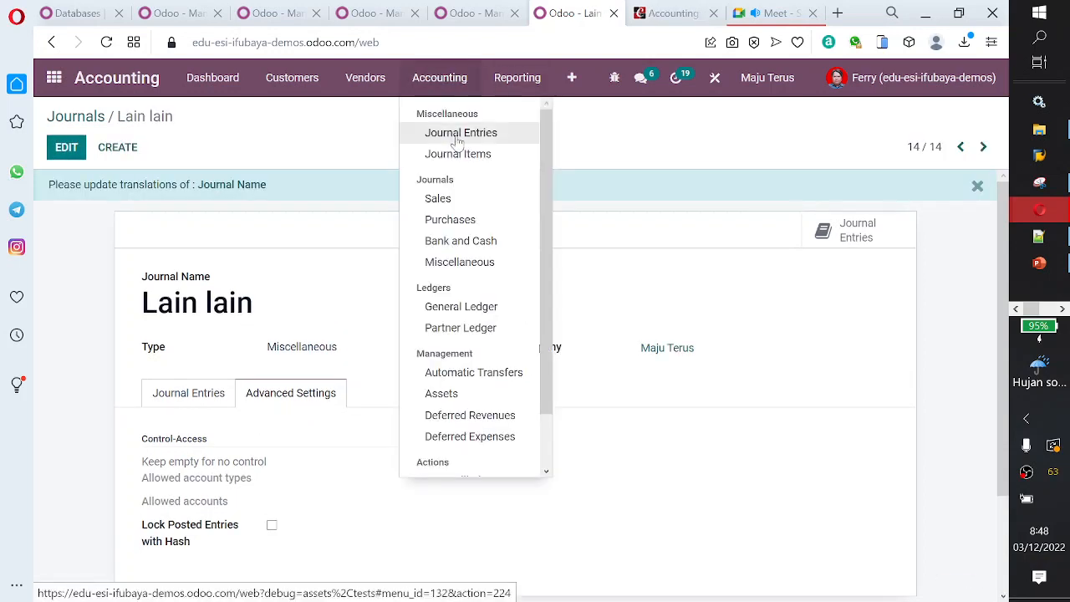
{"action": "left_click", "coordinate": [457, 135]}
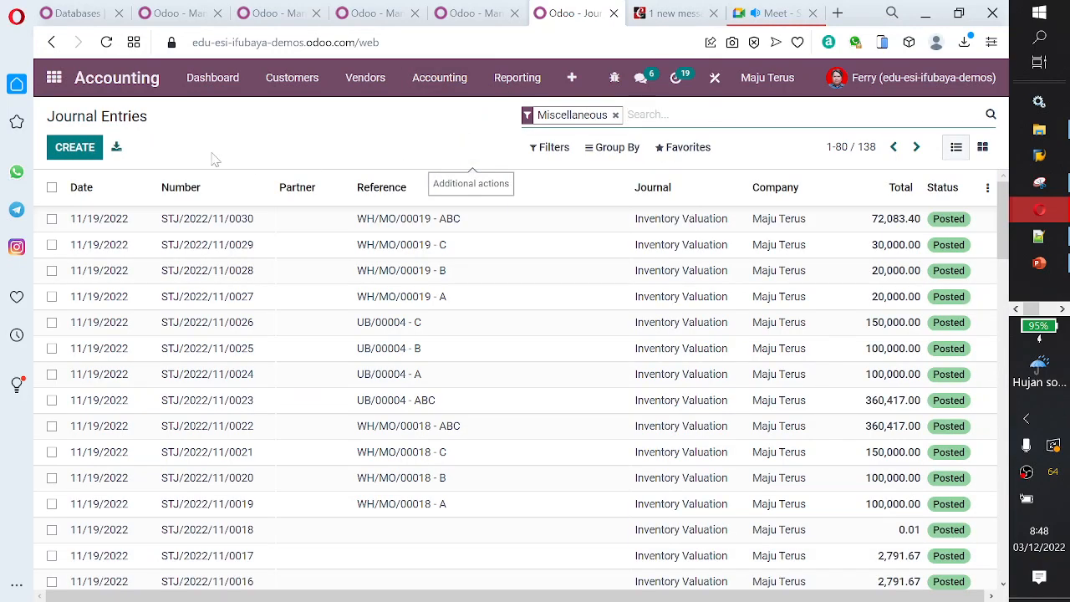
{"action": "left_click", "coordinate": [87, 152]}
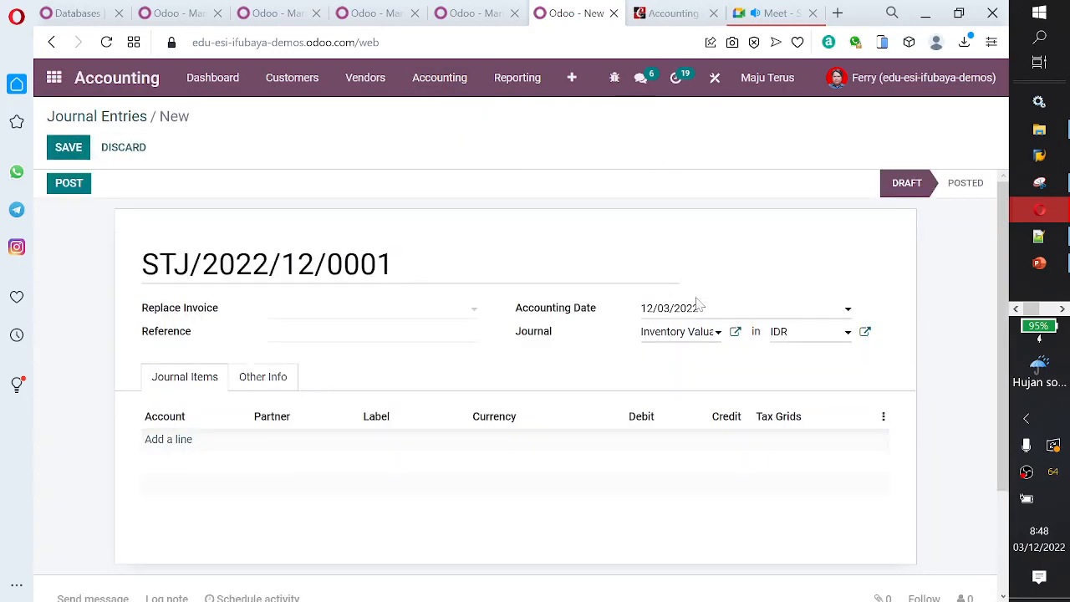
{"action": "left_click", "coordinate": [698, 334]}
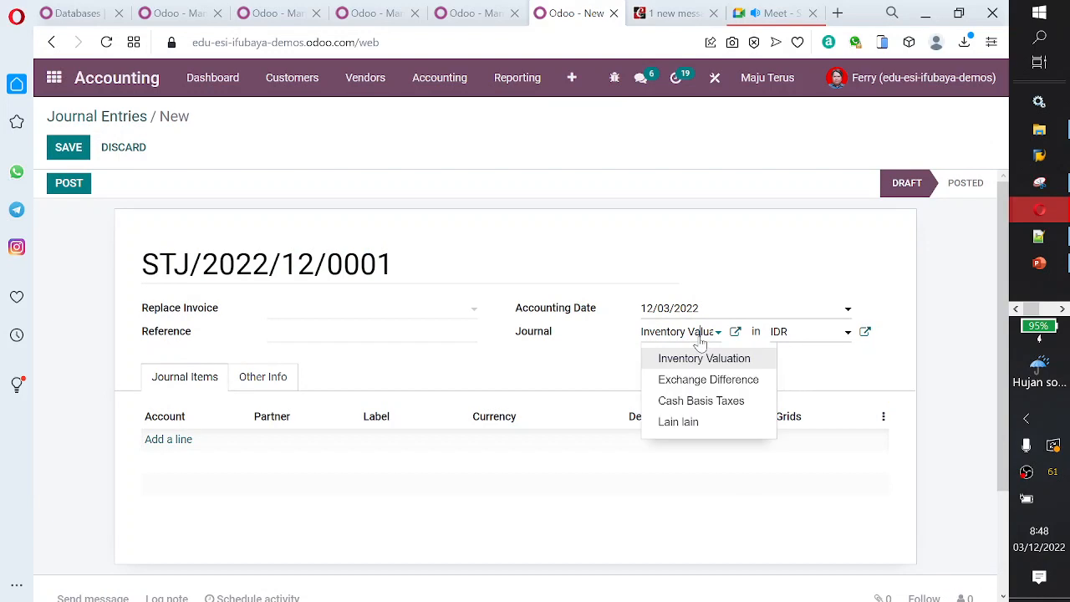
{"action": "left_click", "coordinate": [708, 425]}
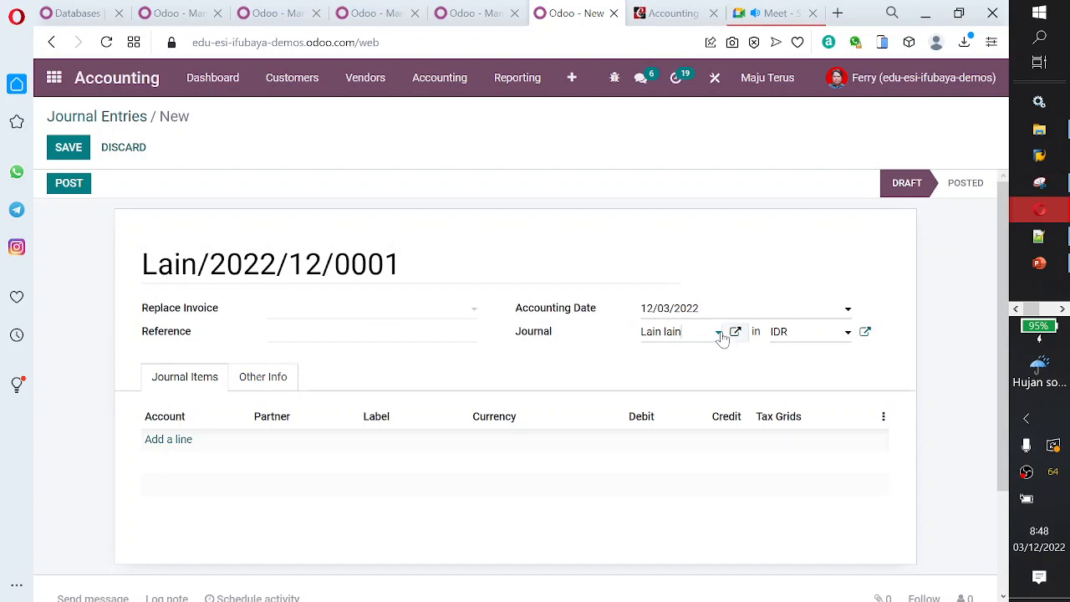
{"action": "left_click", "coordinate": [720, 335]}
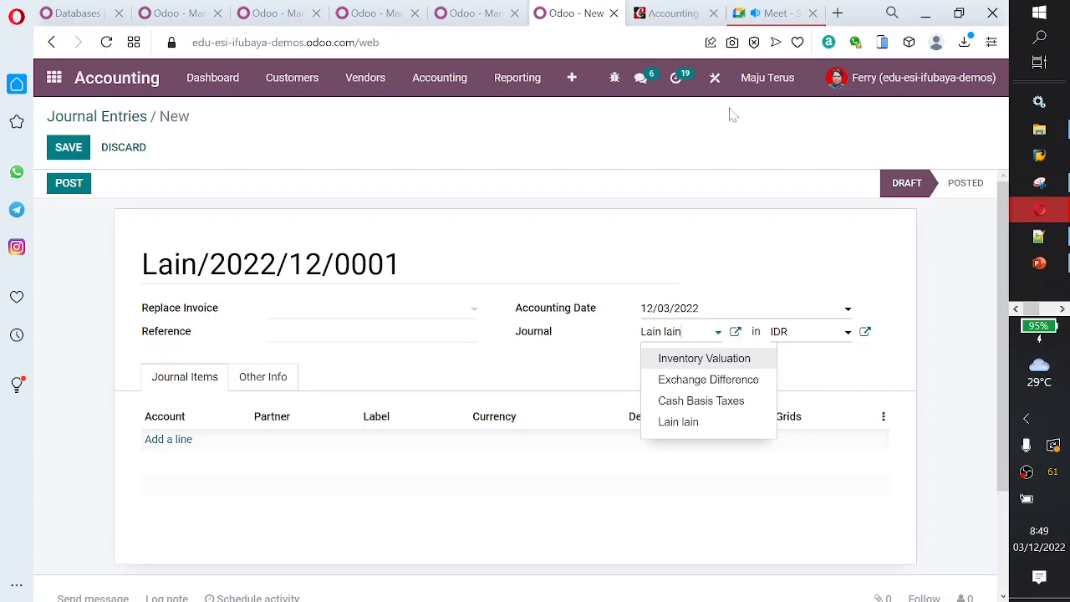
- Switch to the Cybrosys guide and read about the journal types, the journal entries fields and the start of the Incoterms section
{"action": "left_click", "coordinate": [677, 14]}
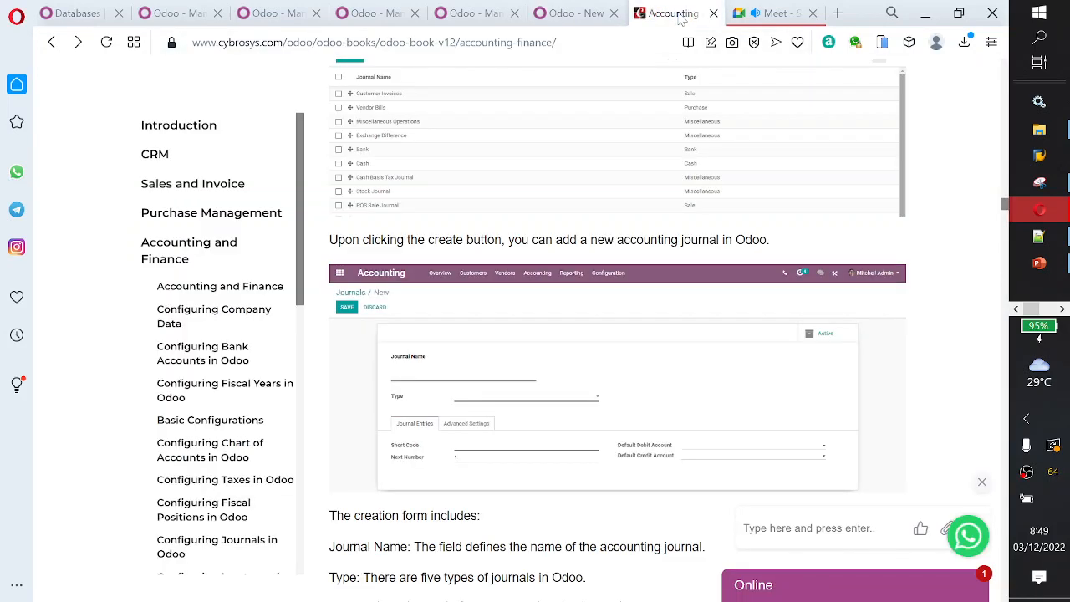
{"action": "scroll", "coordinate": [578, 313], "scroll_direction": "down", "scroll_amount": 3}
{"action": "scroll", "coordinate": [579, 315], "scroll_direction": "down", "scroll_amount": 5}
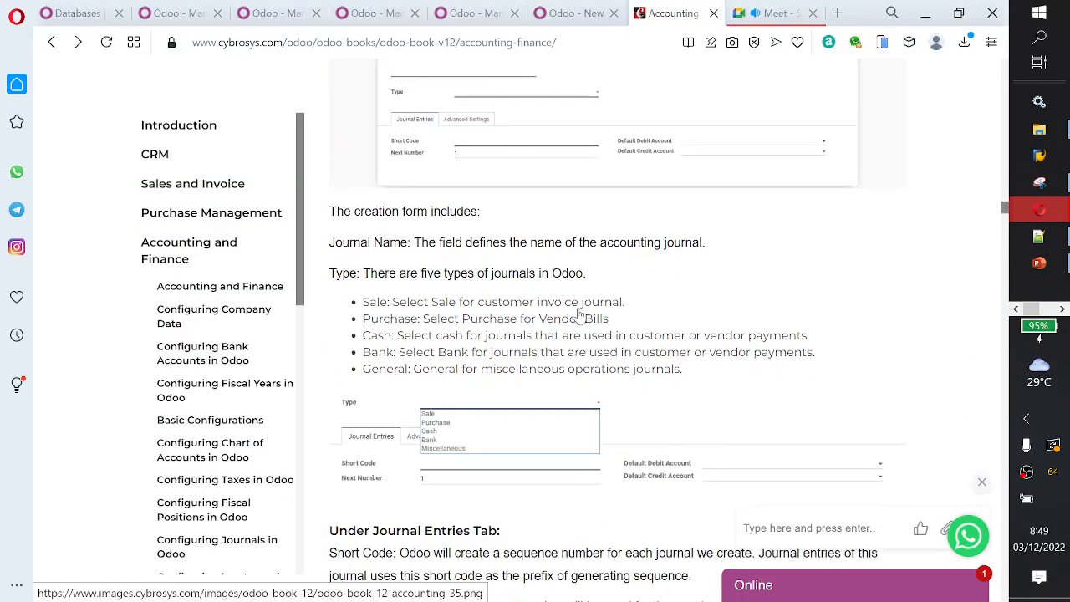
{"action": "scroll", "coordinate": [579, 313], "scroll_direction": "down", "scroll_amount": 1}
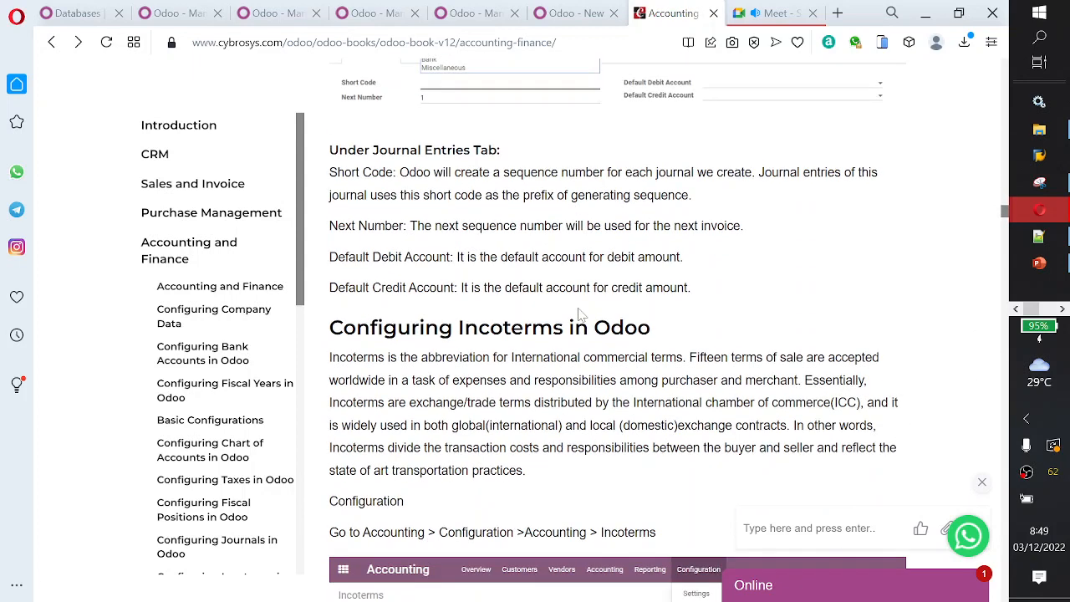
{"action": "scroll", "coordinate": [583, 313], "scroll_direction": "down", "scroll_amount": 8}
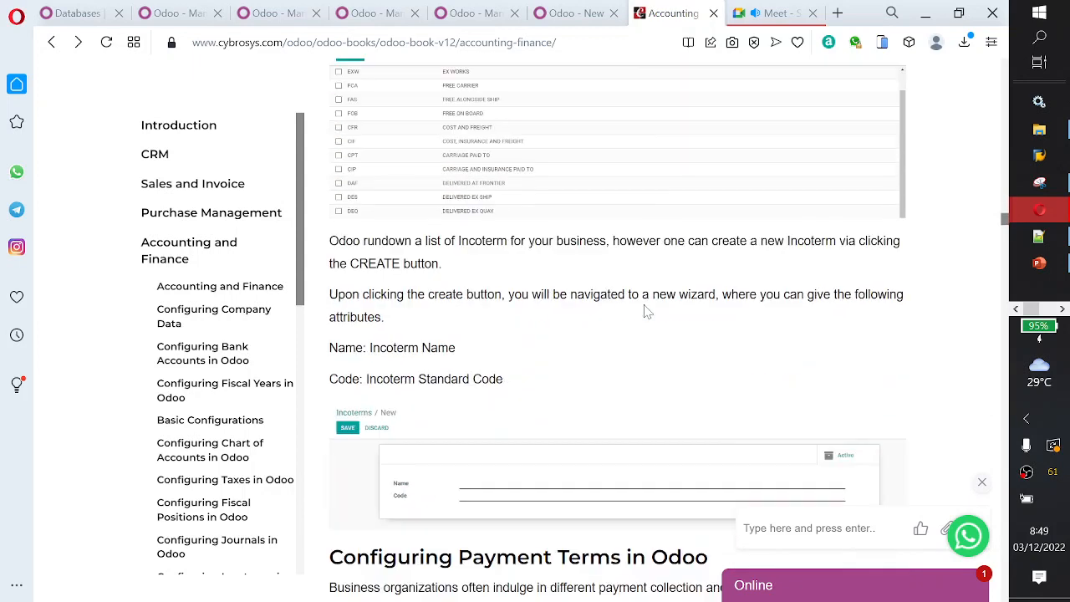
- Examine the enlarged image of the Incoterms list in the guide
{"action": "scroll", "coordinate": [644, 311], "scroll_direction": "up", "scroll_amount": 2}
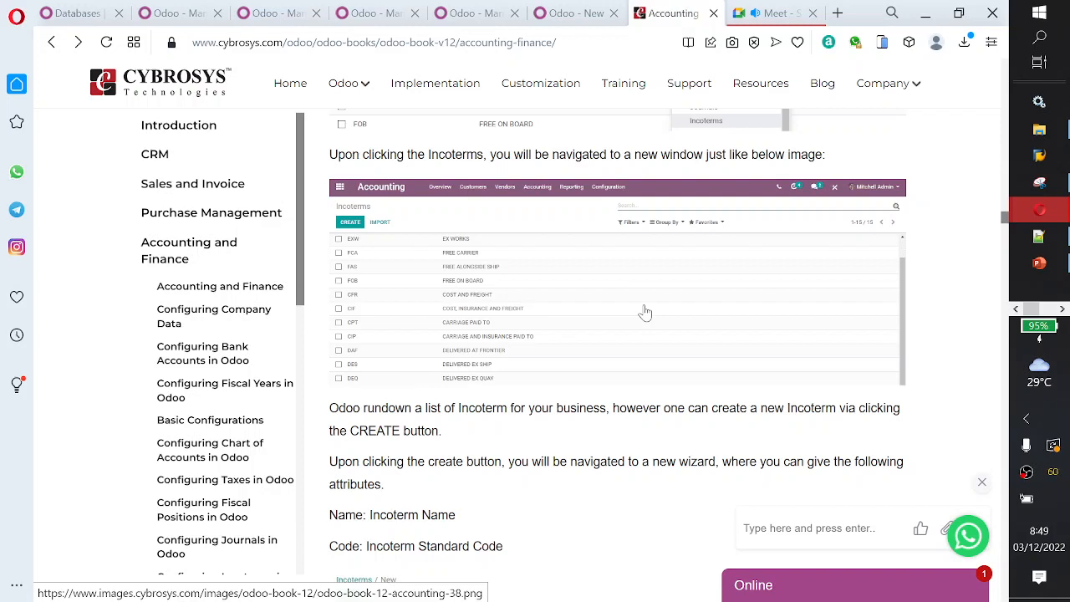
{"action": "left_click", "coordinate": [644, 305]}
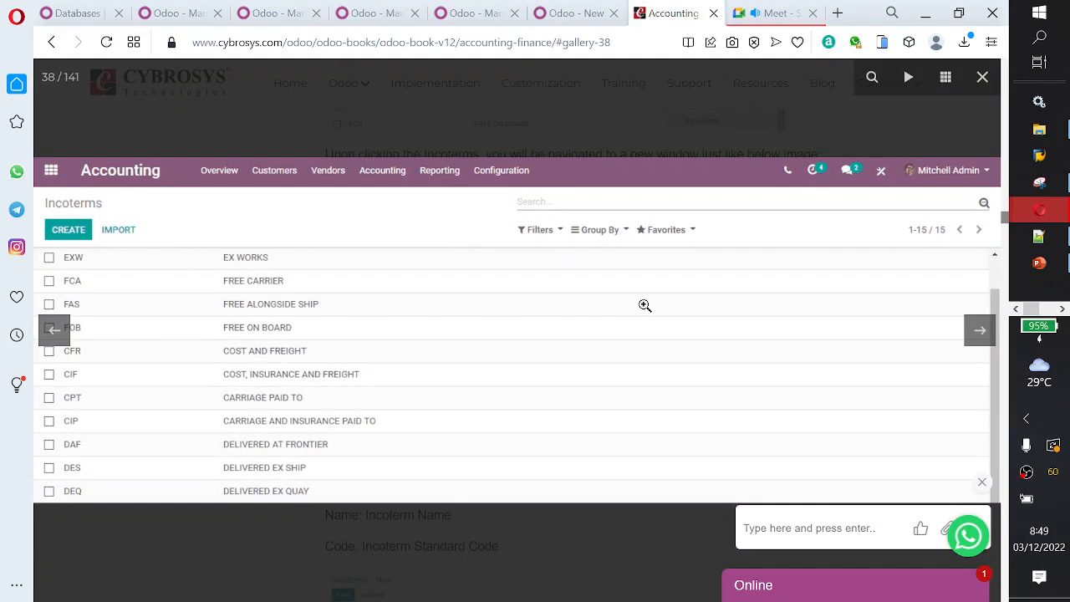
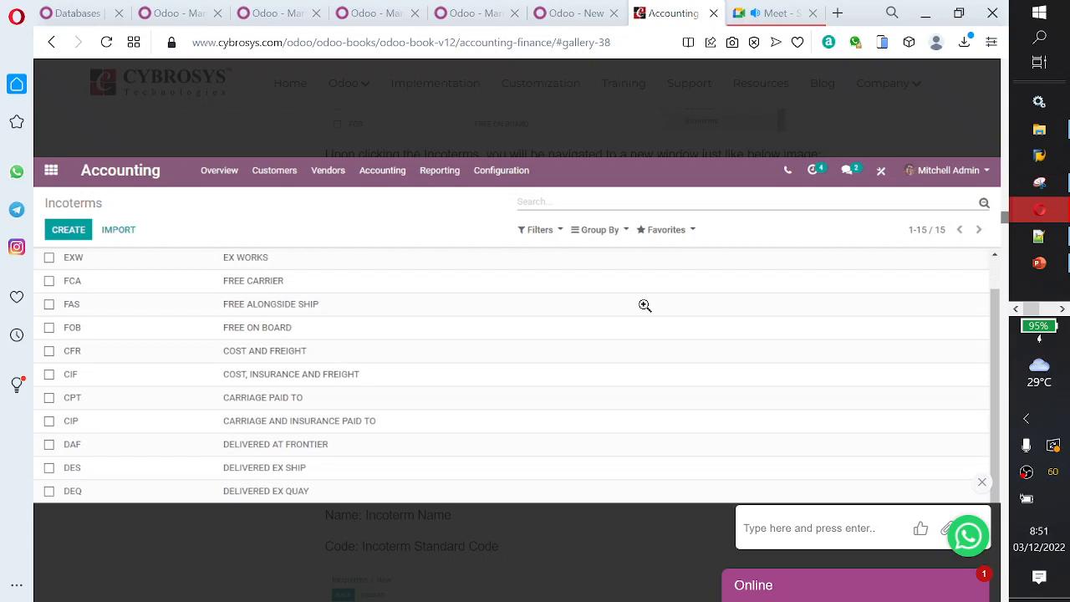
{"action": "key", "text": "Escape"}
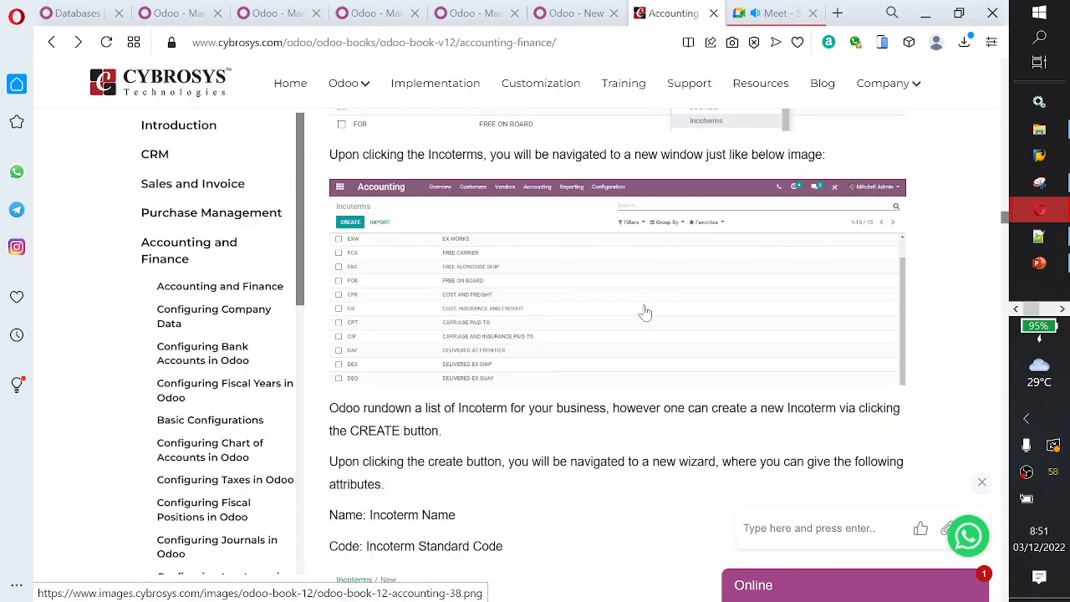
{"action": "left_click", "coordinate": [428, 297]}
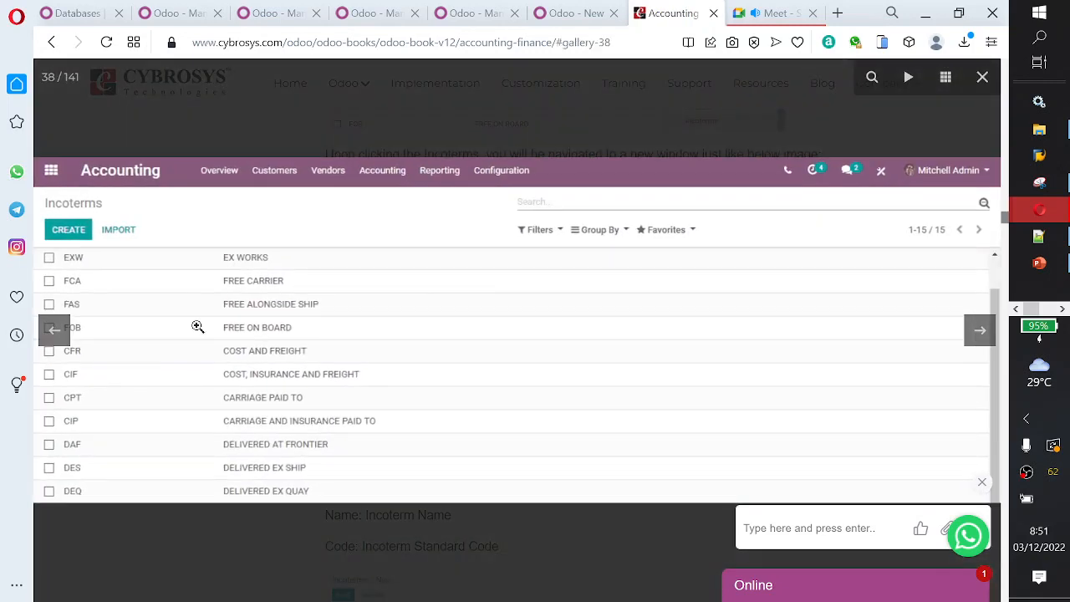
{"action": "left_click", "coordinate": [287, 318]}
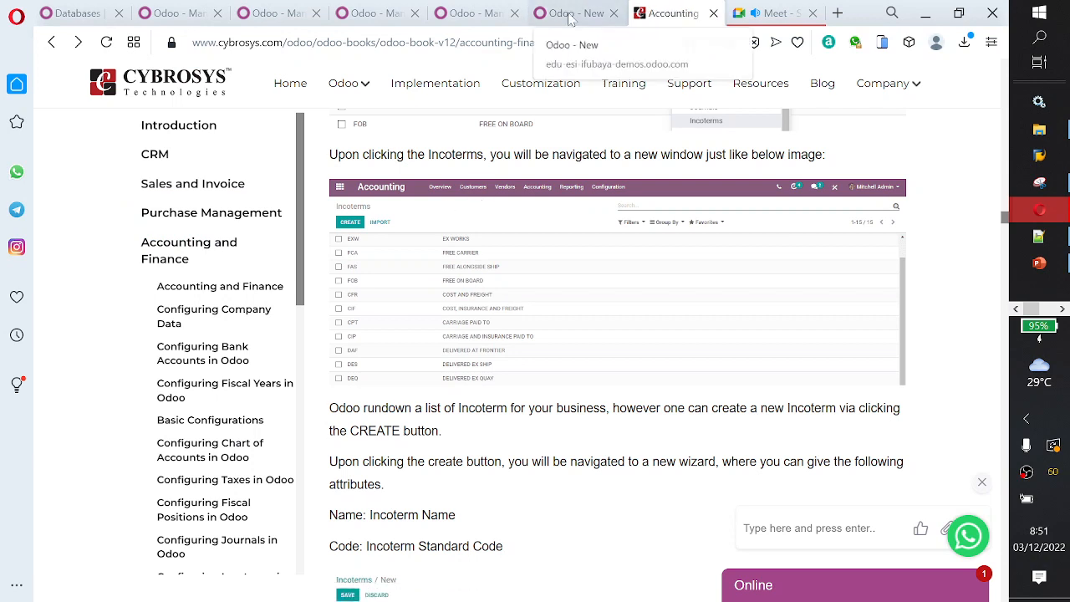
- Switch to the Odoo database and open the Incoterms list from the Accounting configuration
{"action": "left_click", "coordinate": [569, 14]}
{"action": "left_click", "coordinate": [572, 77]}
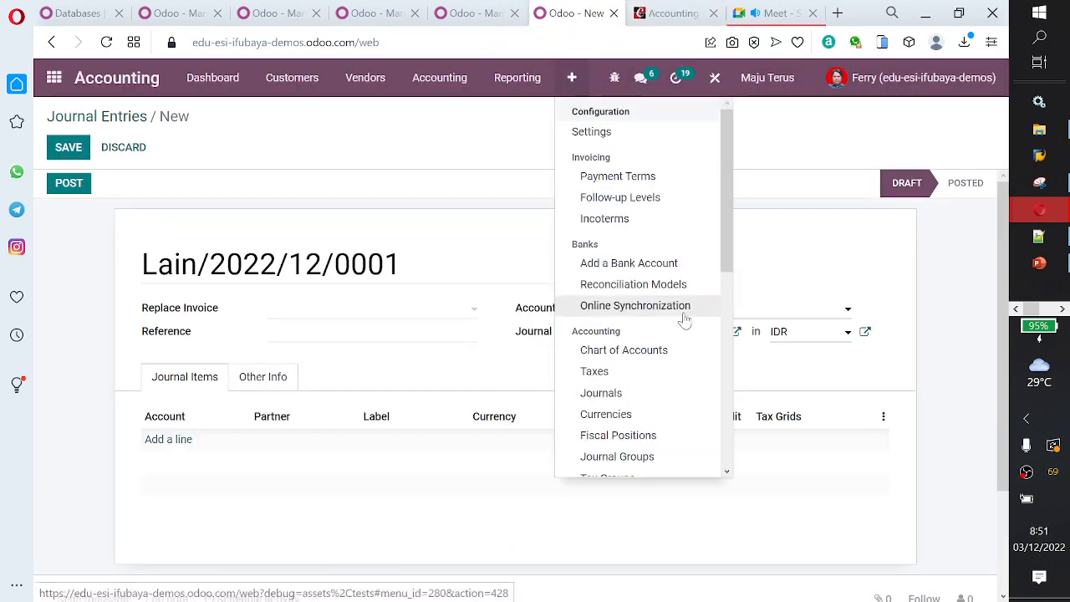
{"action": "scroll", "coordinate": [660, 420], "scroll_direction": "down", "scroll_amount": 2}
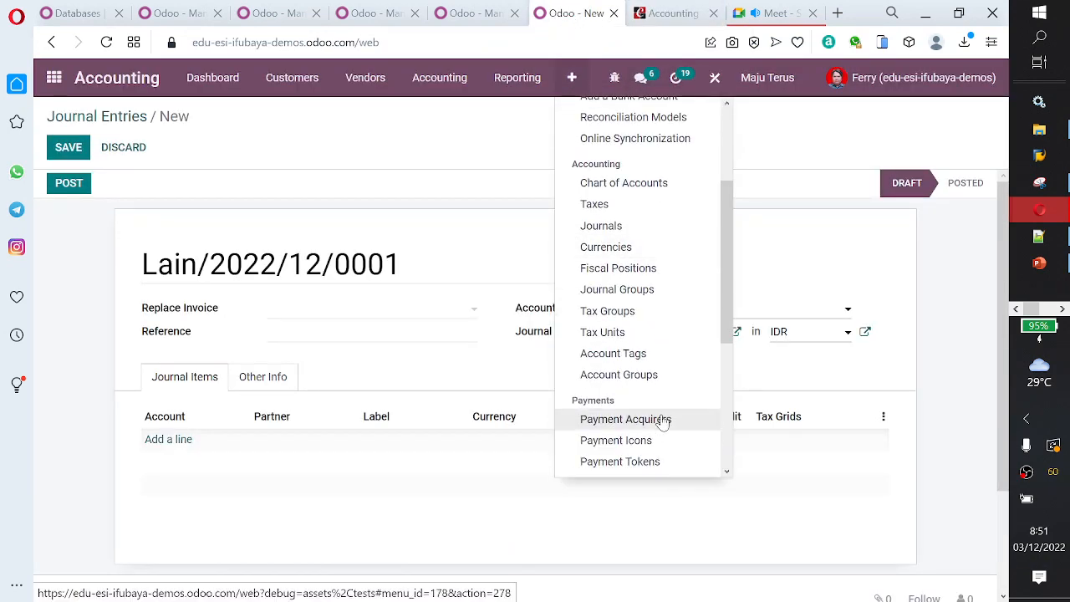
{"action": "scroll", "coordinate": [660, 420], "scroll_direction": "down", "scroll_amount": 3}
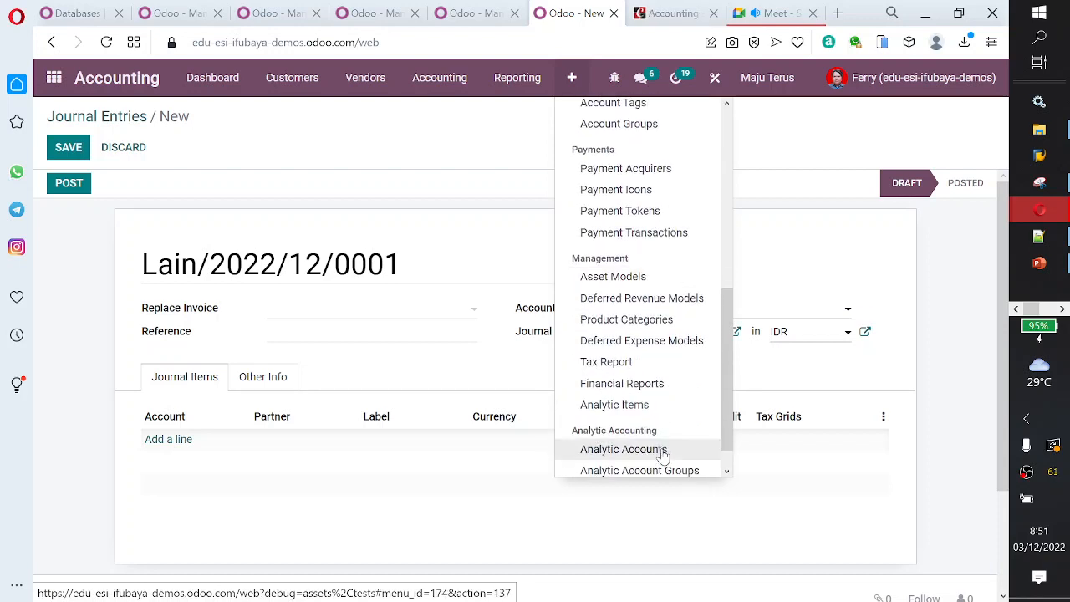
{"action": "scroll", "coordinate": [662, 454], "scroll_direction": "down", "scroll_amount": 1}
{"action": "scroll", "coordinate": [662, 453], "scroll_direction": "up", "scroll_amount": 3}
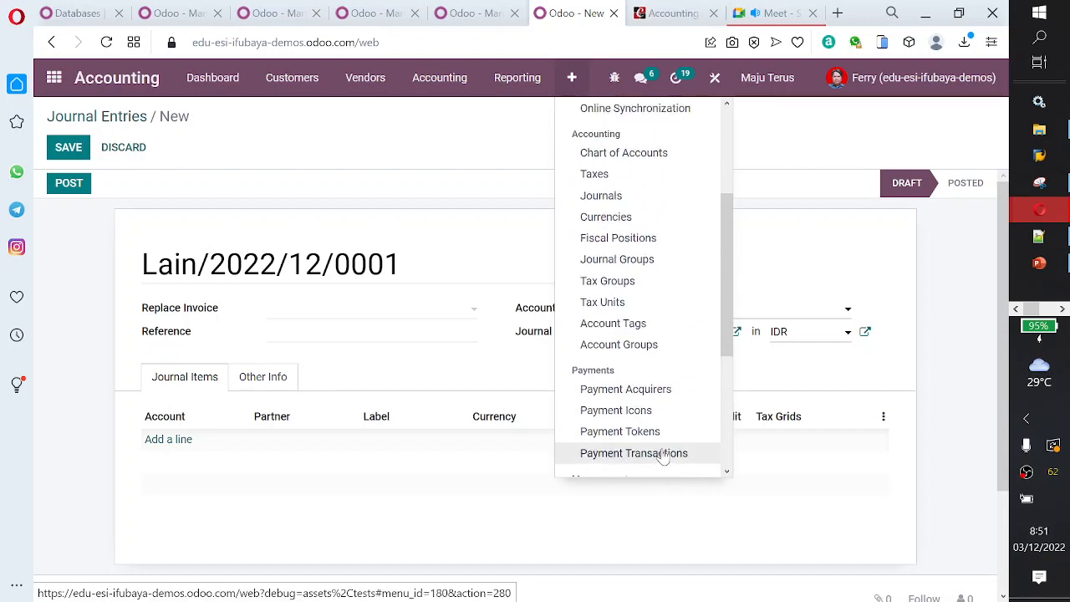
{"action": "scroll", "coordinate": [662, 453], "scroll_direction": "up", "scroll_amount": 3}
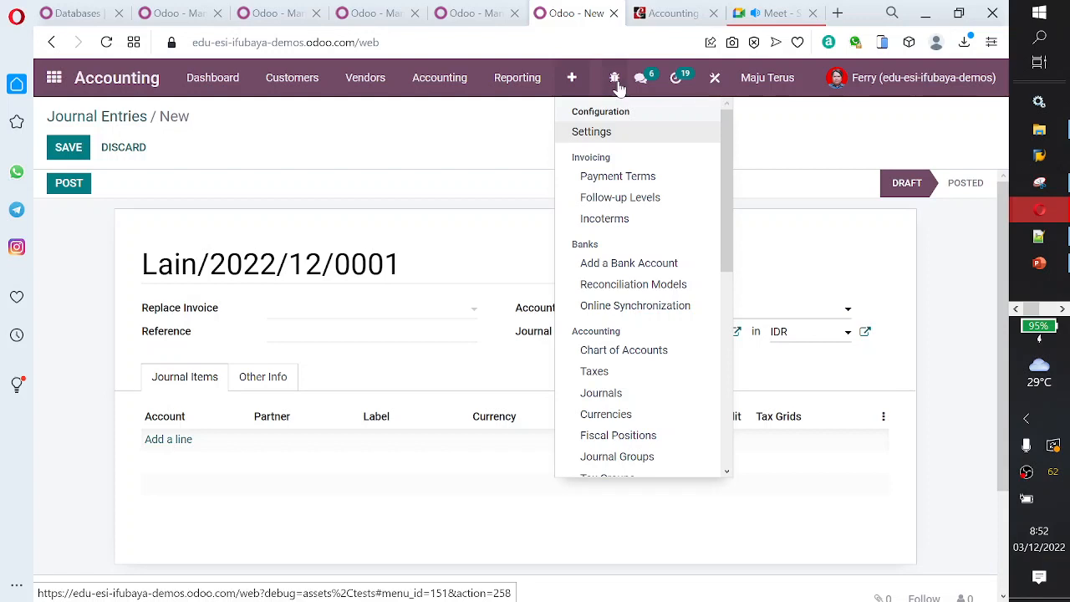
{"action": "left_click", "coordinate": [612, 132]}
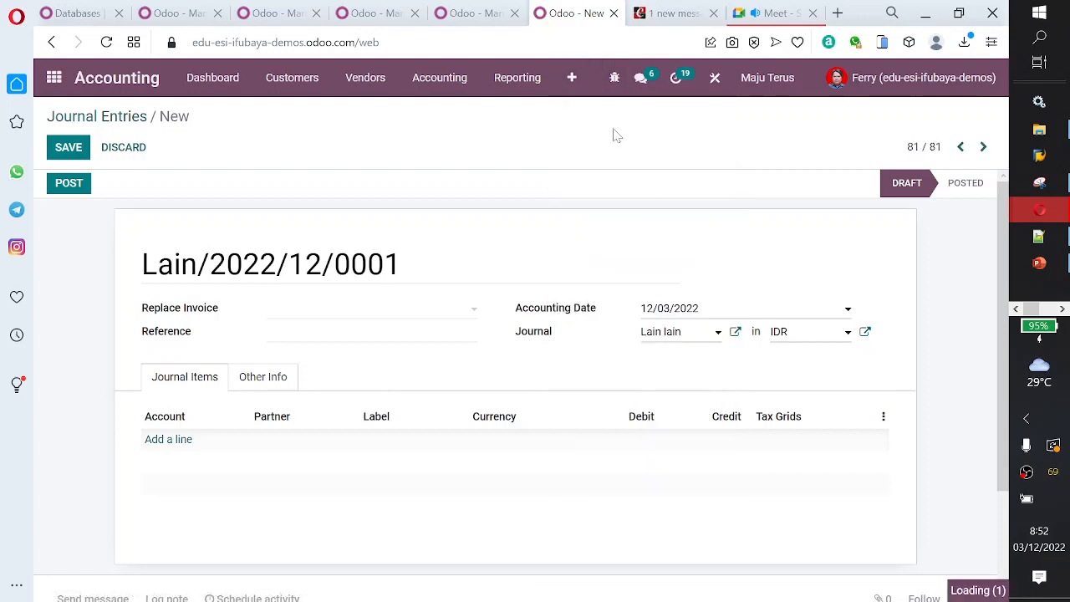
{"action": "left_click", "coordinate": [571, 77]}
{"action": "left_click", "coordinate": [614, 214]}
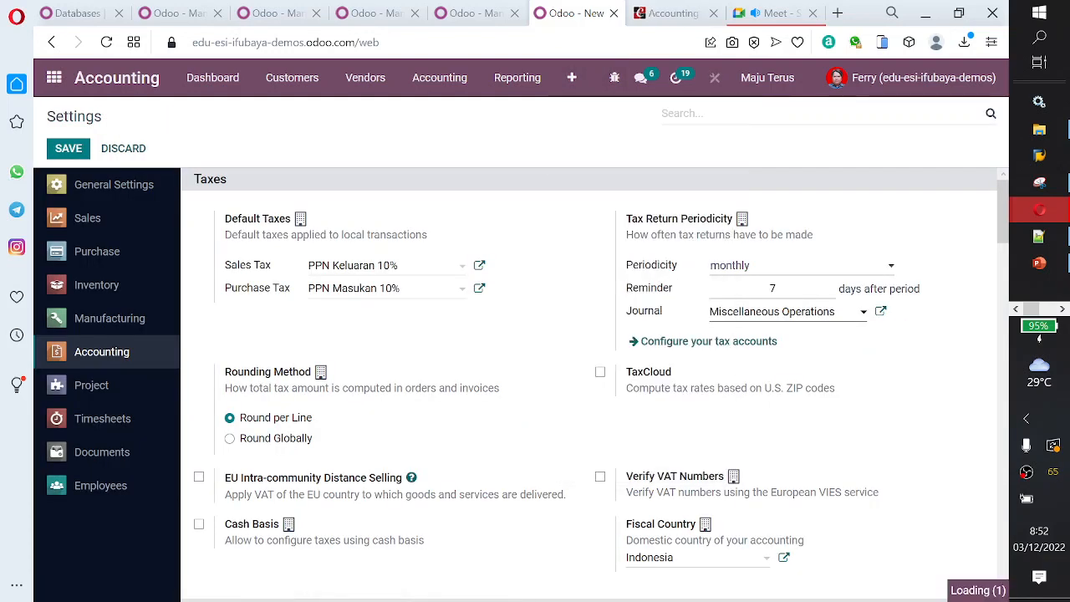
- Examine the codes and names in the Incoterms list, including Free On Board, Free Alongside Ship and Cost and Freight
{"action": "left_click", "coordinate": [360, 290]}
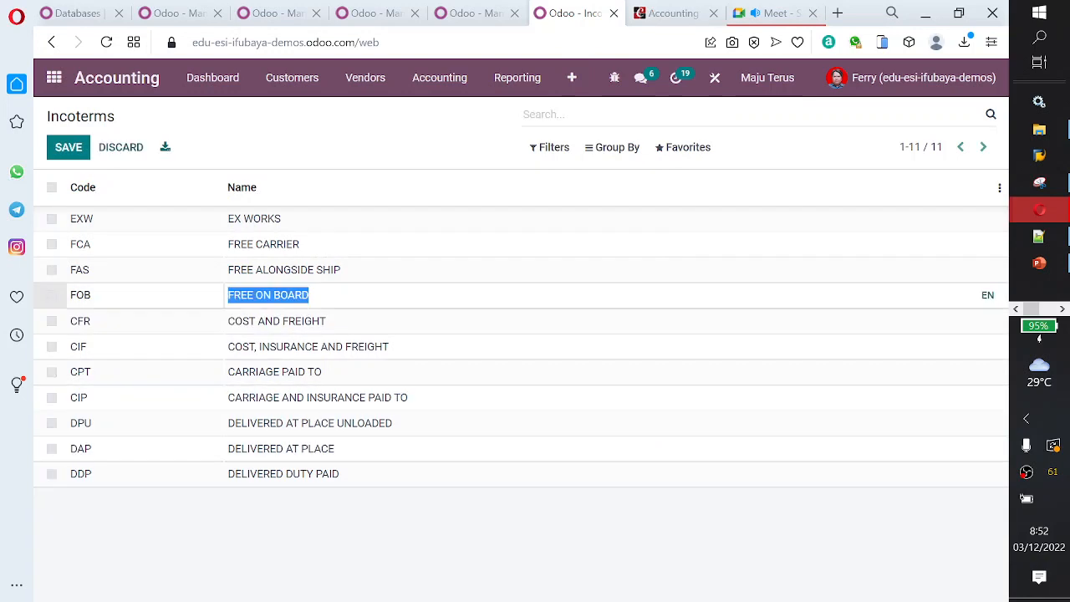
{"action": "left_click", "coordinate": [130, 224]}
{"action": "left_click", "coordinate": [306, 268]}
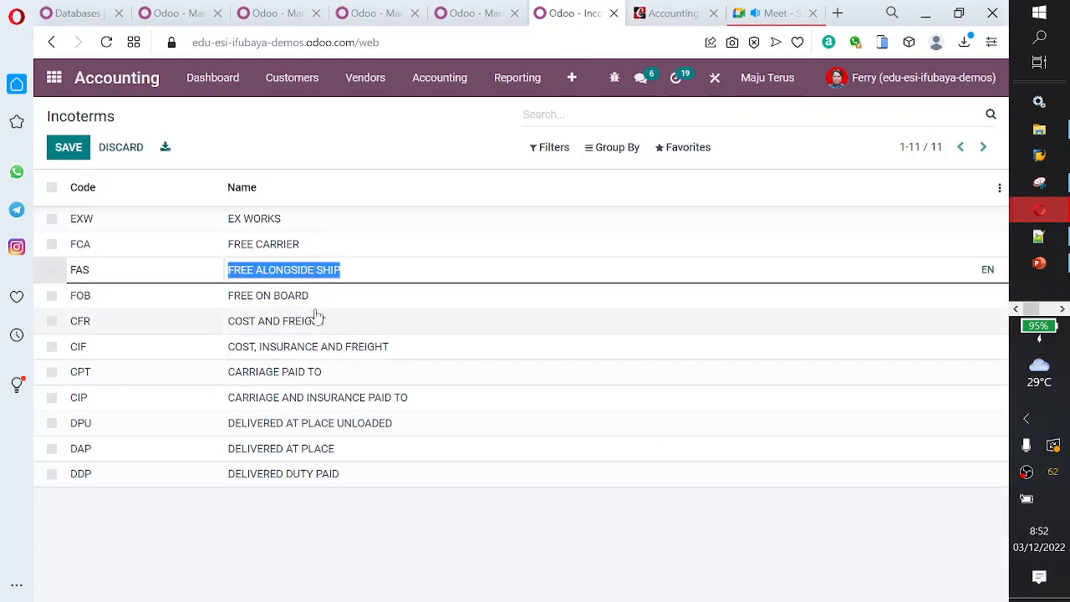
{"action": "left_click", "coordinate": [316, 319]}
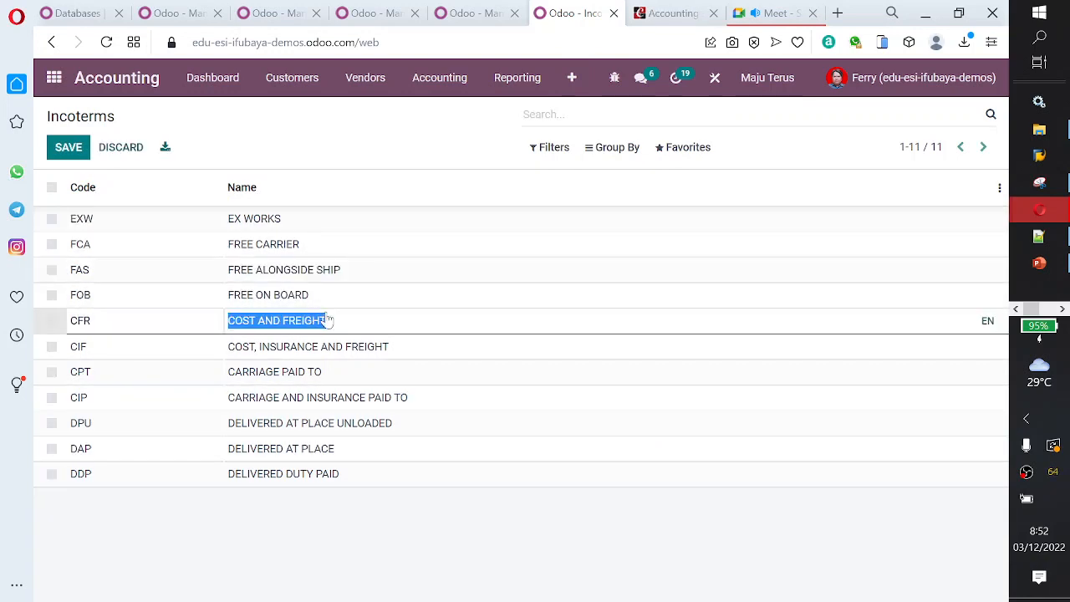
- Switch to the guide, read the Payment Terms configuration section and examine the image of its menu entry
{"action": "left_click", "coordinate": [674, 15]}
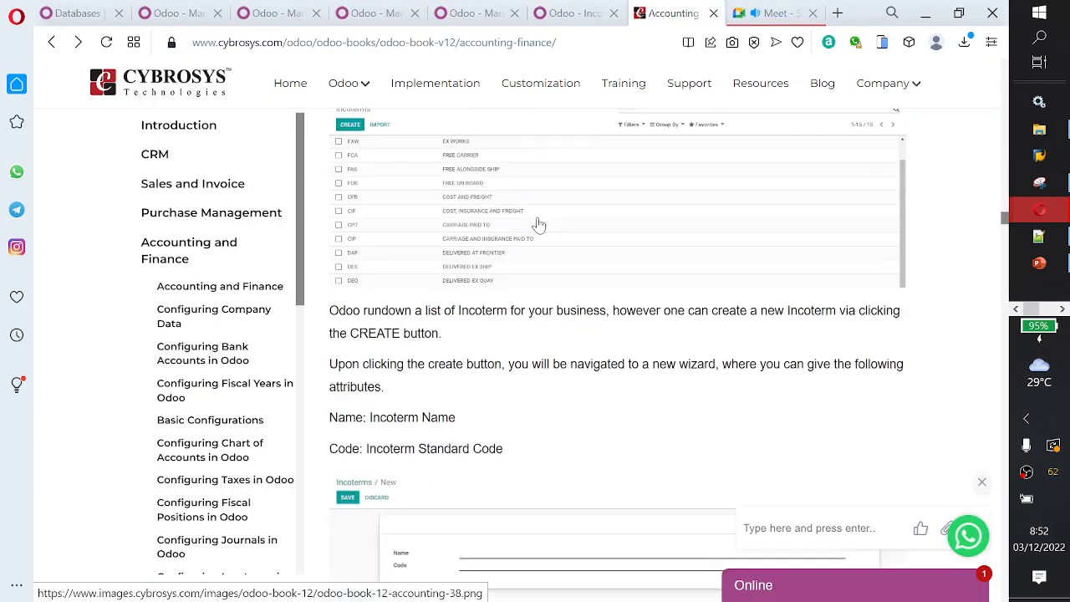
{"action": "scroll", "coordinate": [539, 224], "scroll_direction": "down", "scroll_amount": 7}
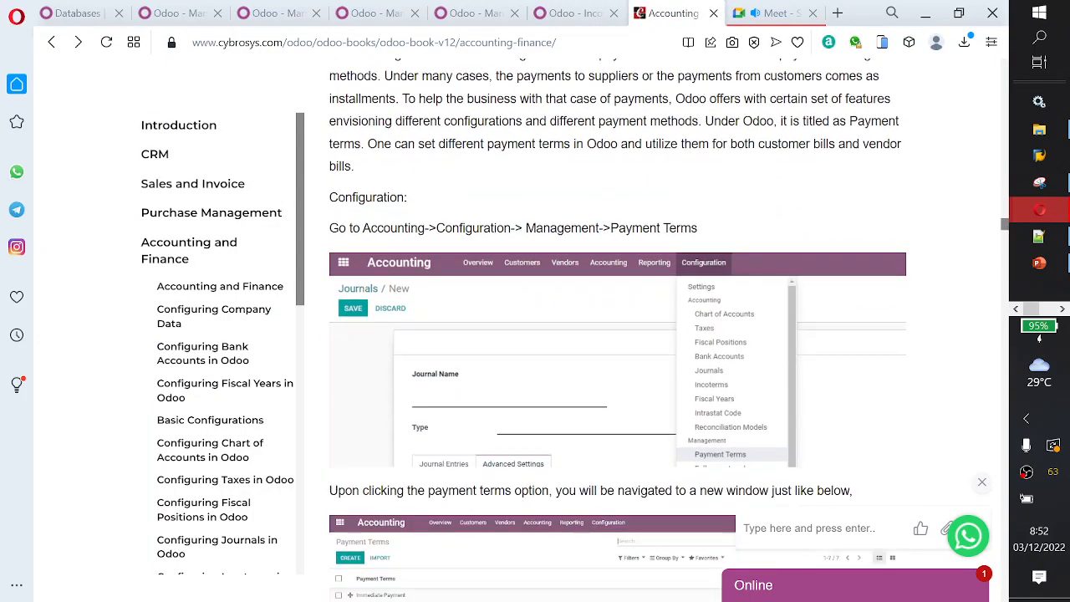
{"action": "scroll", "coordinate": [538, 230], "scroll_direction": "down", "scroll_amount": 2}
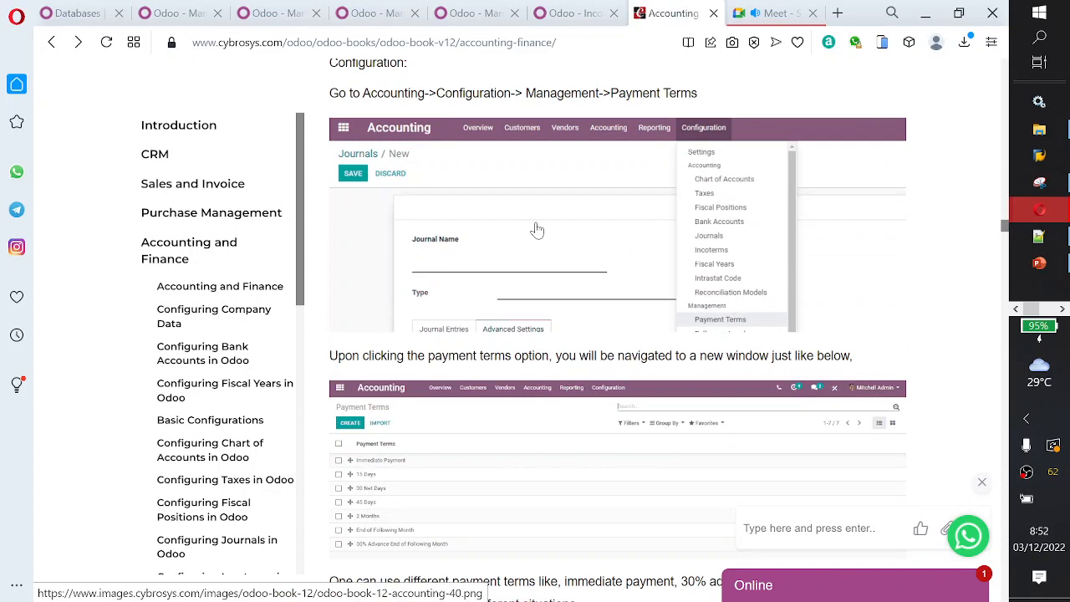
{"action": "scroll", "coordinate": [535, 231], "scroll_direction": "up", "scroll_amount": 1}
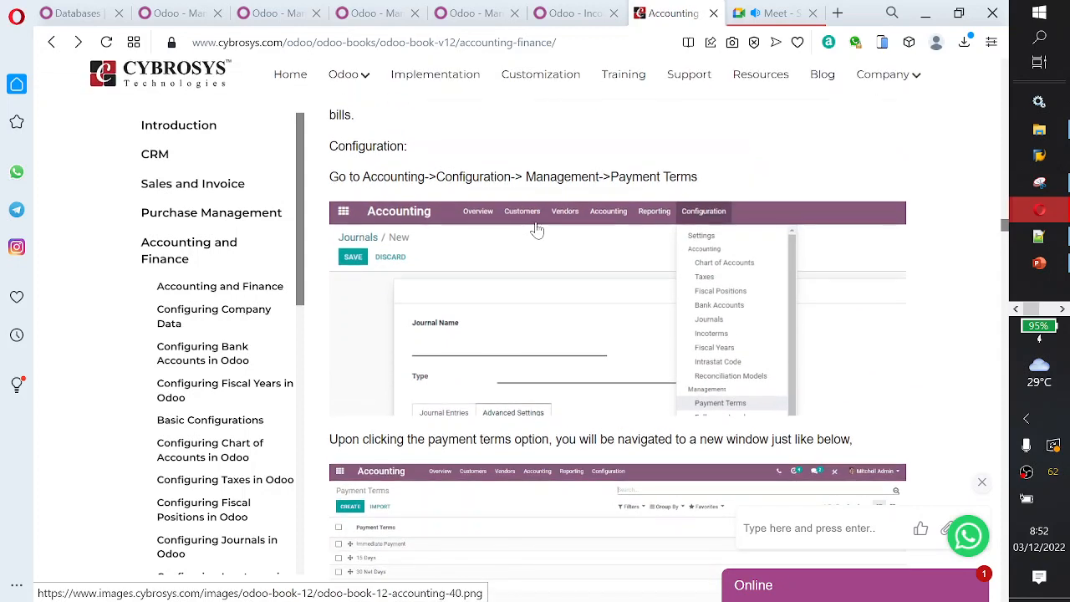
{"action": "left_click", "coordinate": [526, 252]}
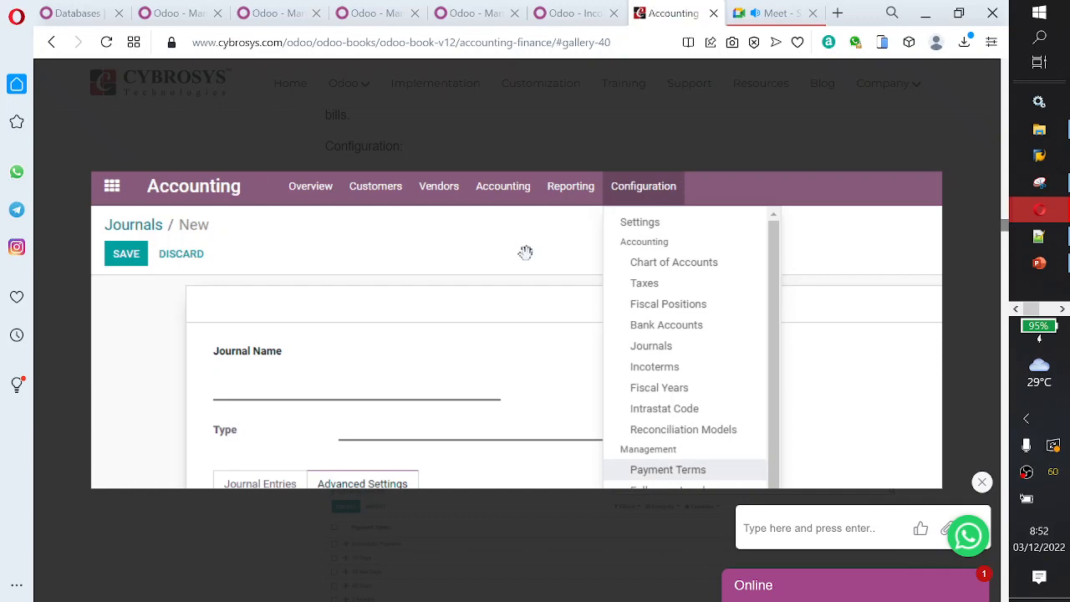
{"action": "mouse_move", "coordinate": [409, 306]}
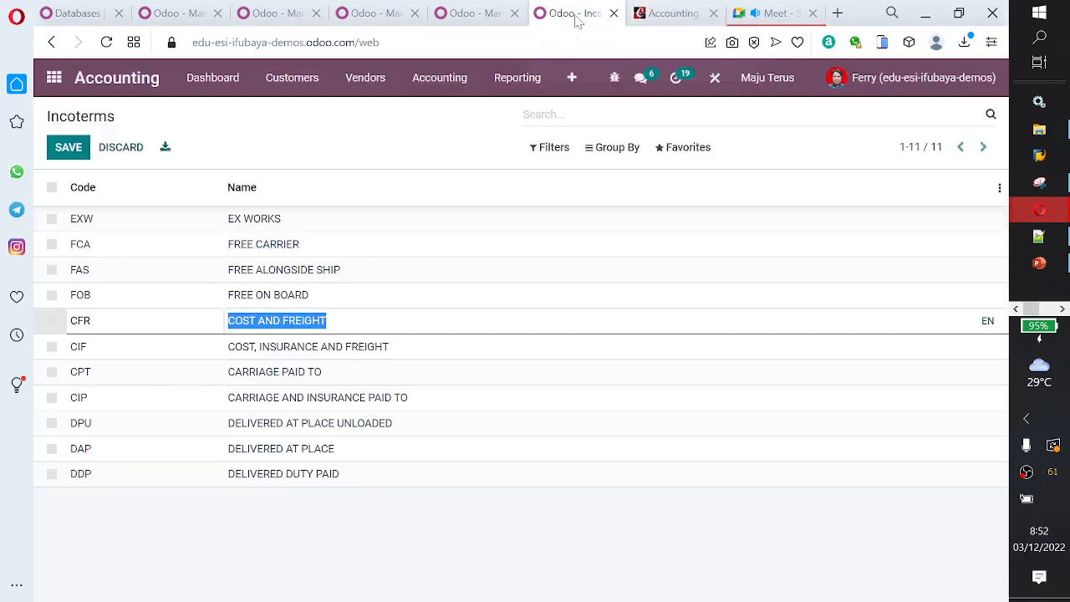
- Switch to the Odoo database and open the Payment Terms list from the Accounting configuration
{"action": "left_click", "coordinate": [576, 13]}
{"action": "left_click", "coordinate": [571, 77]}
{"action": "scroll", "coordinate": [640, 418], "scroll_direction": "down", "scroll_amount": 2}
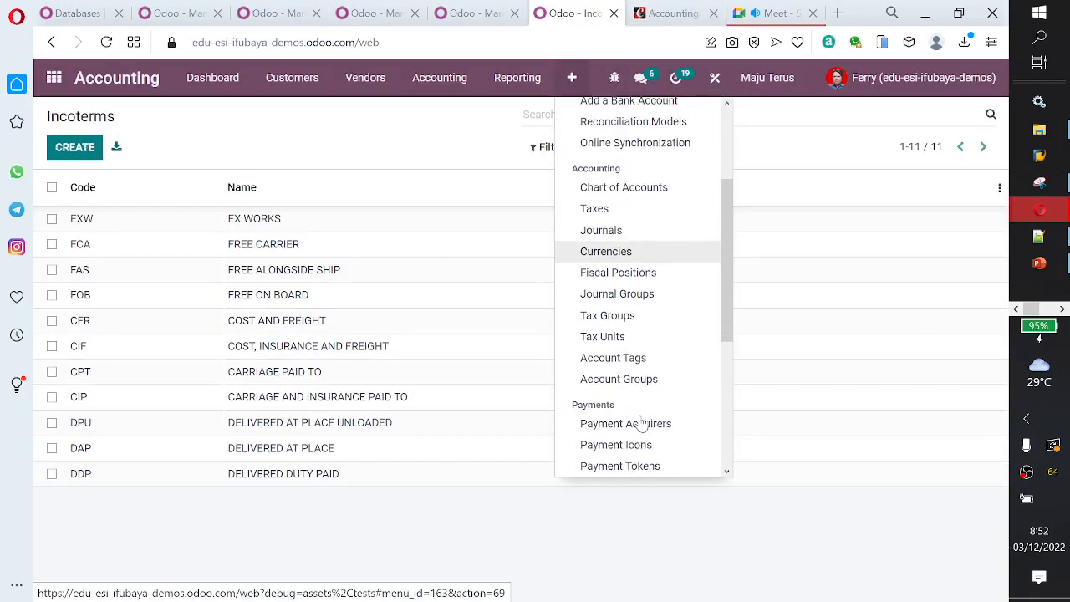
{"action": "scroll", "coordinate": [665, 380], "scroll_direction": "down", "scroll_amount": 2}
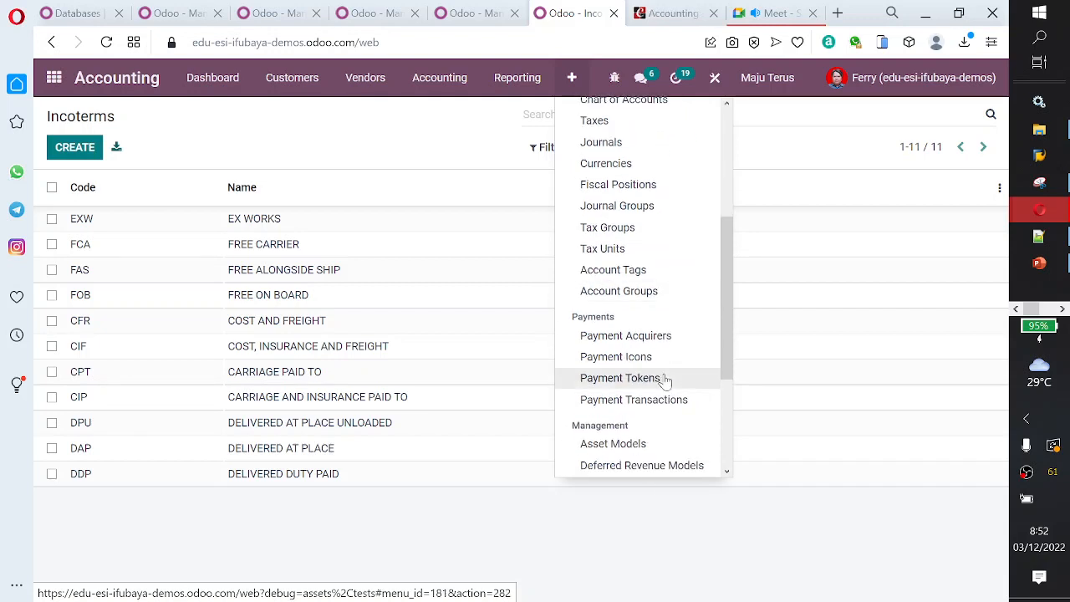
{"action": "scroll", "coordinate": [665, 378], "scroll_direction": "up", "scroll_amount": 6}
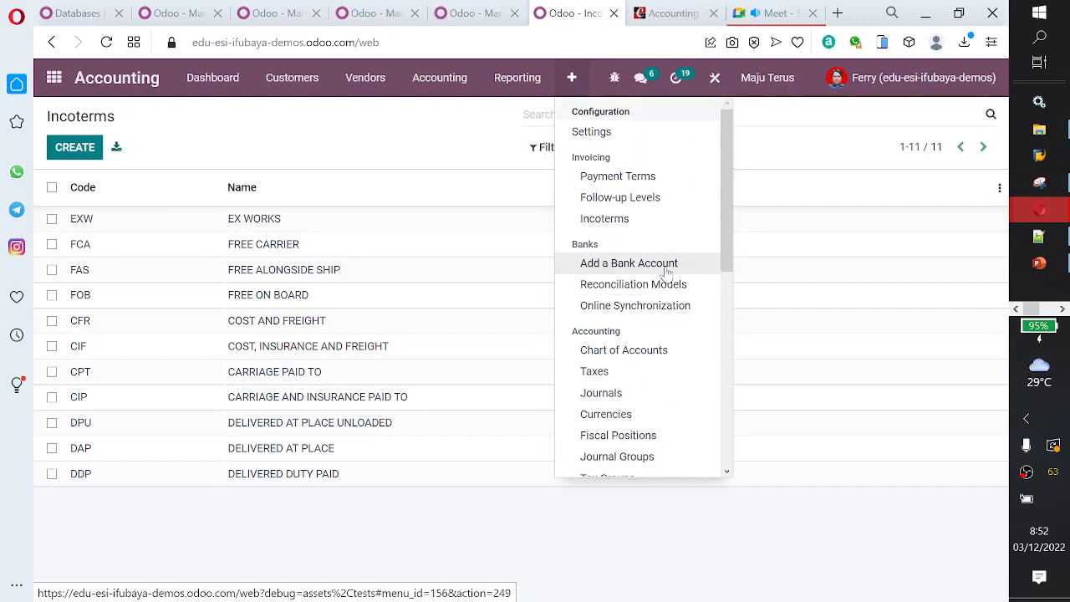
{"action": "left_click", "coordinate": [657, 178]}
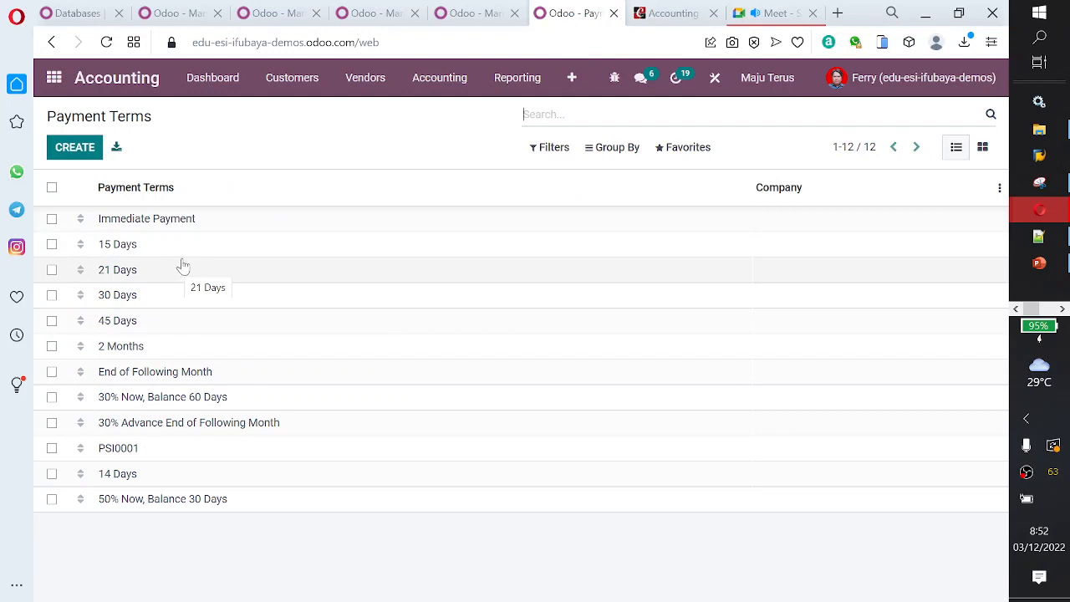
- Open the Immediate Payment term and go through the following payment term records up to 2 Months
{"action": "left_click", "coordinate": [197, 224]}
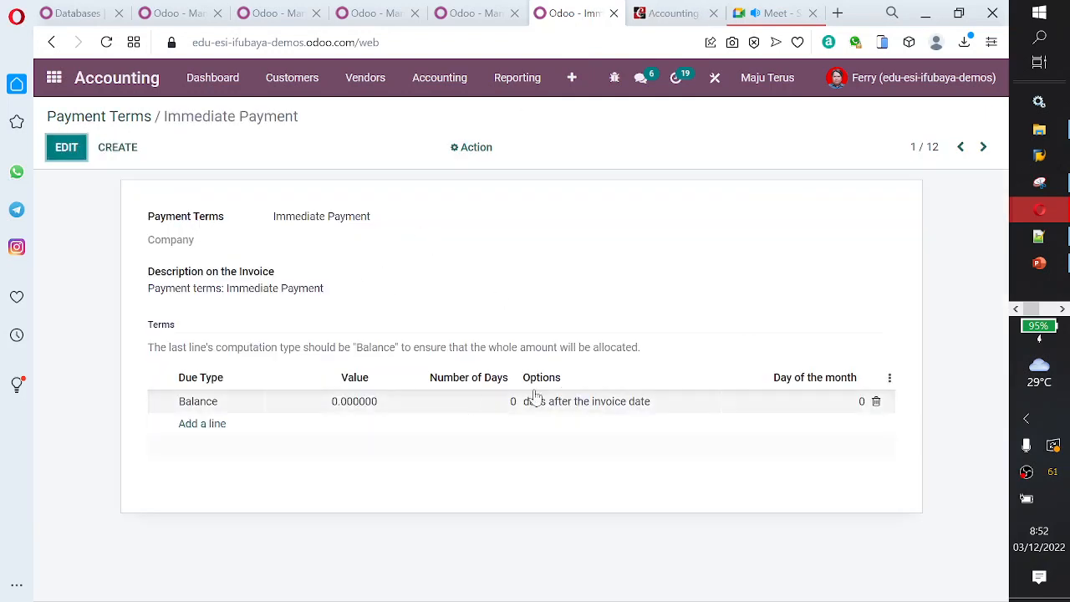
{"action": "left_click", "coordinate": [982, 146]}
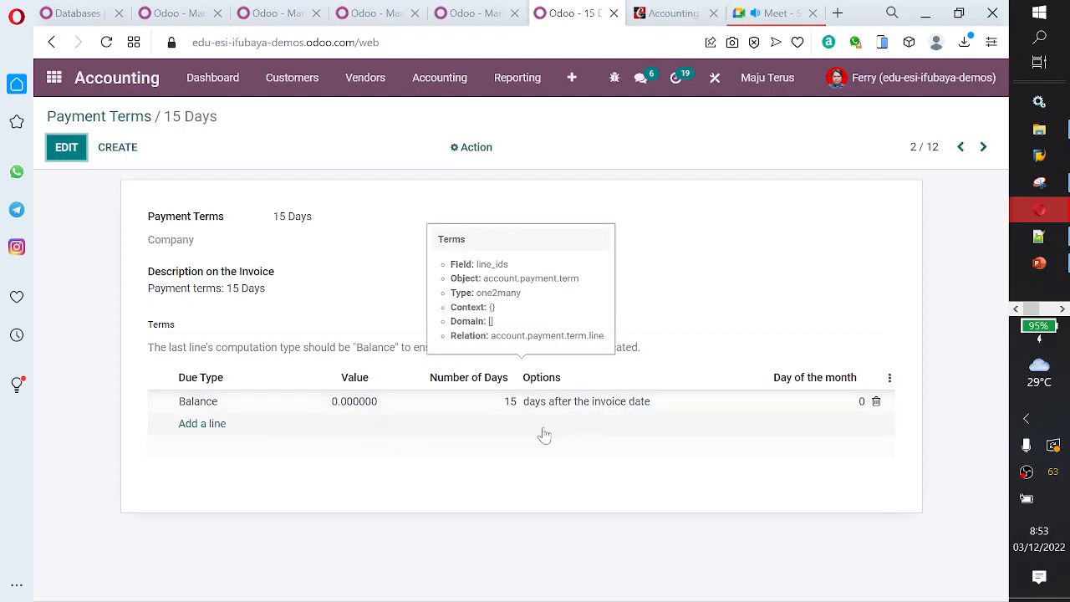
{"action": "left_click", "coordinate": [982, 147]}
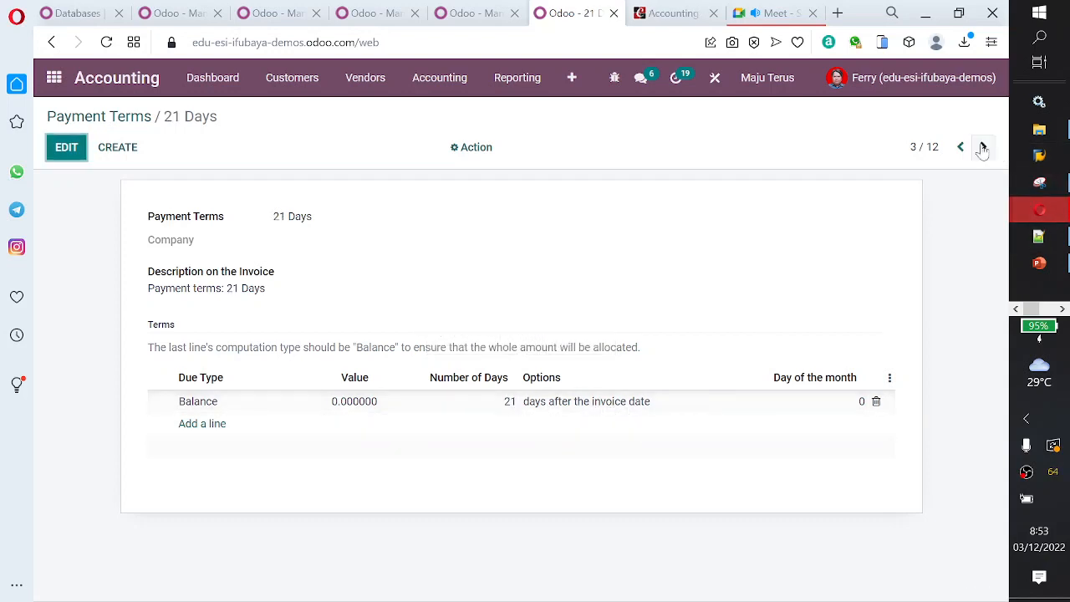
{"action": "left_click", "coordinate": [983, 147]}
{"action": "left_click", "coordinate": [983, 148]}
{"action": "left_click", "coordinate": [982, 147]}
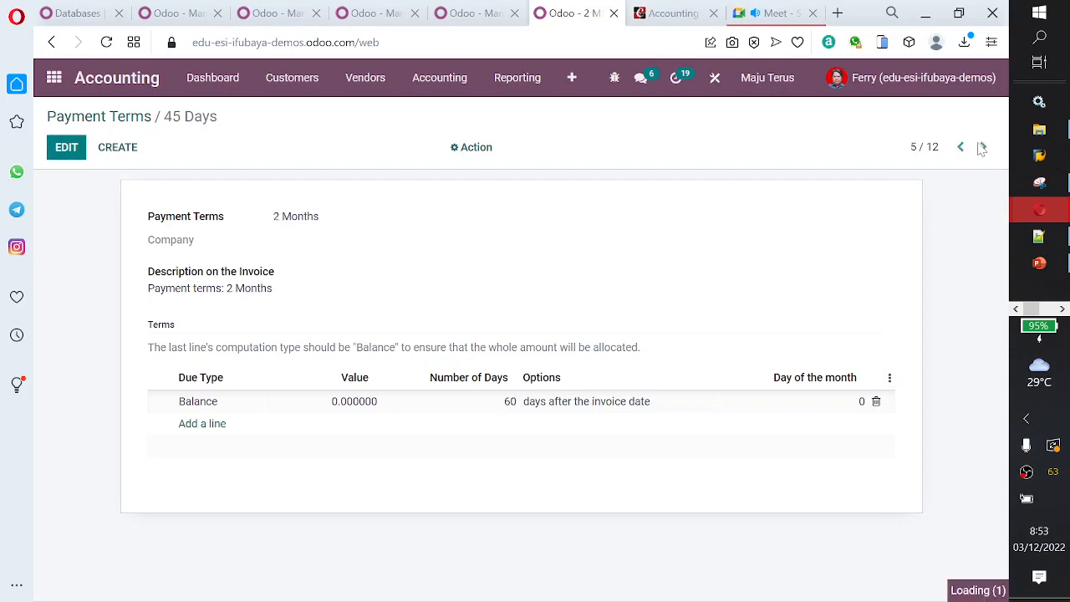
- Return to the Cybrosys guide, close the enlarged image and open the section on configuring follow-up levels
{"action": "left_click", "coordinate": [477, 17]}
{"action": "left_click", "coordinate": [577, 15]}
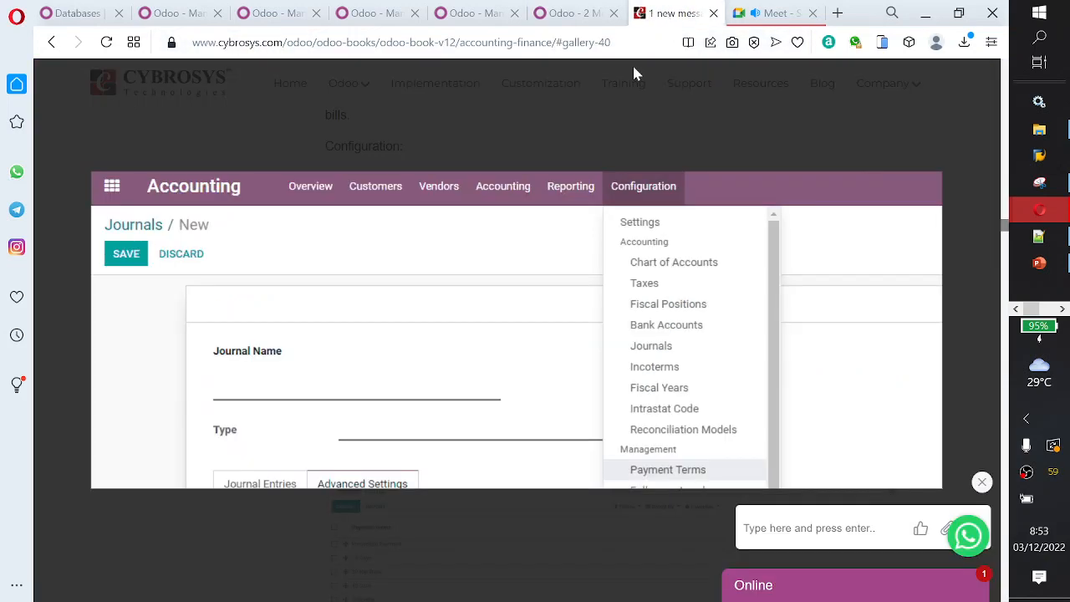
{"action": "left_click", "coordinate": [672, 13]}
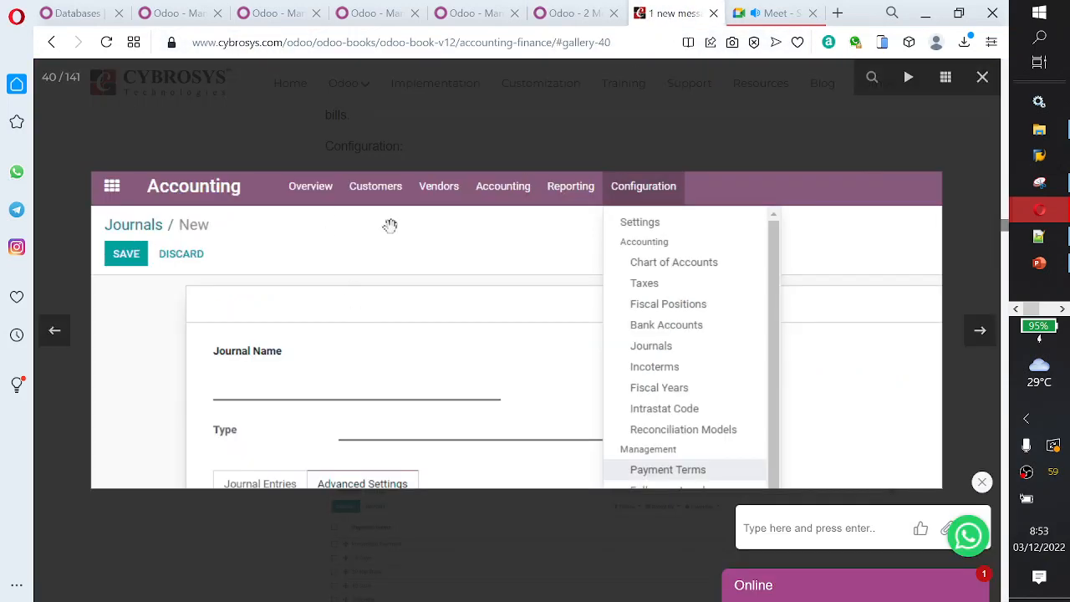
{"action": "left_click", "coordinate": [982, 77]}
{"action": "scroll", "coordinate": [513, 272], "scroll_direction": "down", "scroll_amount": 1}
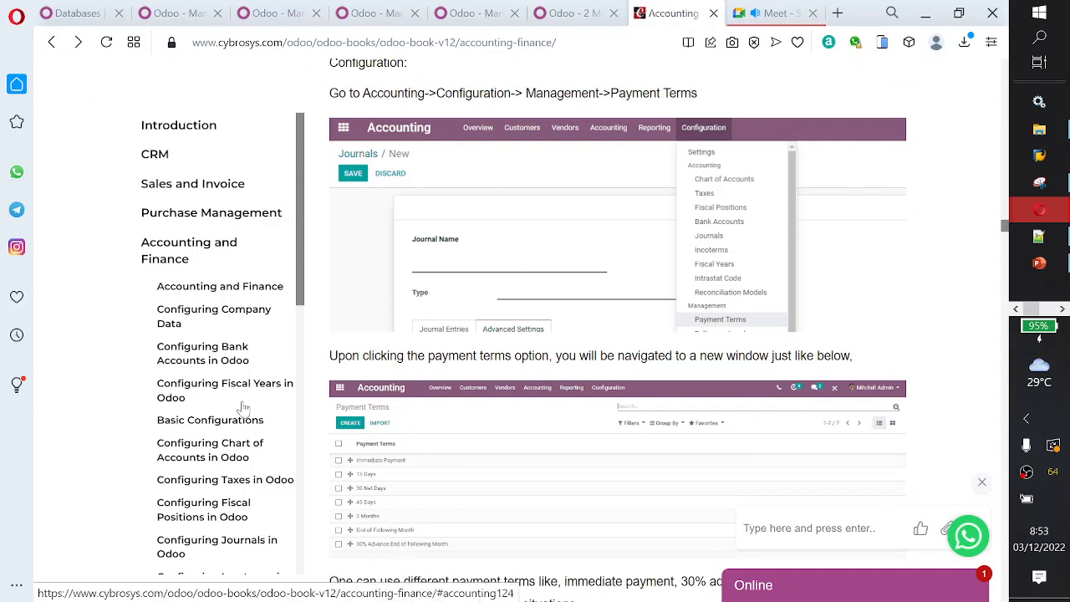
{"action": "scroll", "coordinate": [241, 409], "scroll_direction": "down", "scroll_amount": 1}
{"action": "scroll", "coordinate": [210, 494], "scroll_direction": "down", "scroll_amount": 1}
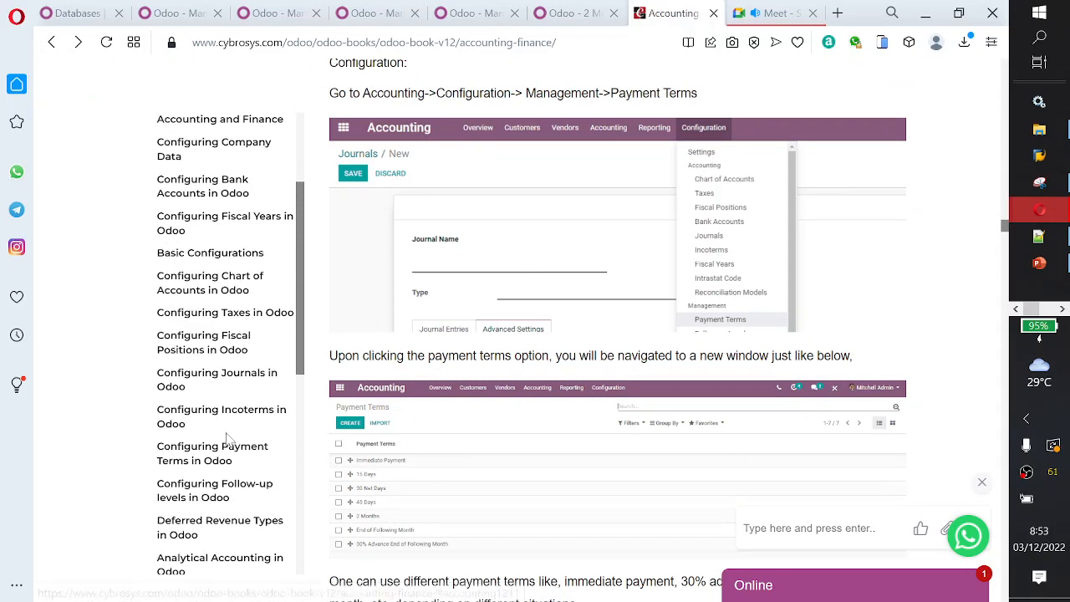
{"action": "scroll", "coordinate": [226, 493], "scroll_direction": "down", "scroll_amount": 1}
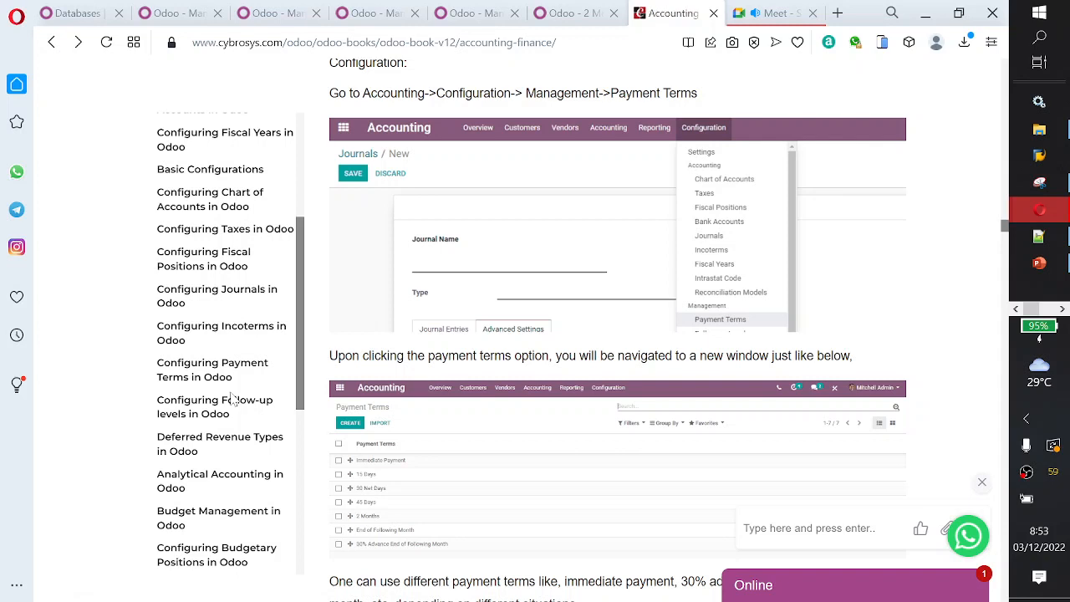
{"action": "left_click", "coordinate": [226, 409]}
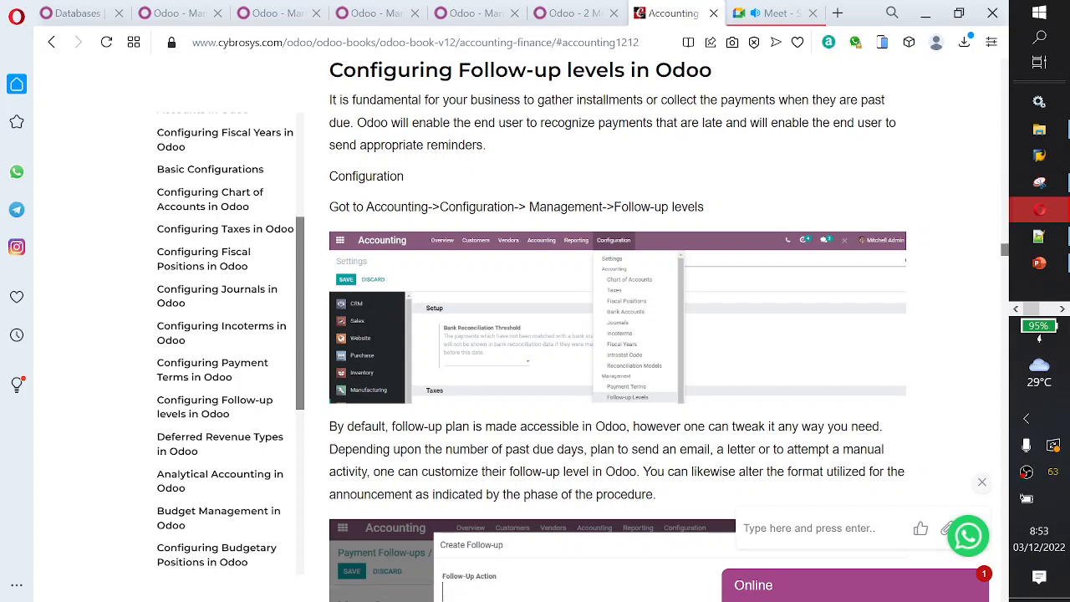
- Read the follow-up levels explanation with its Create Follow-up image, and open the Deferred Revenue Types section
{"action": "scroll", "coordinate": [533, 436], "scroll_direction": "down", "scroll_amount": 2}
{"action": "scroll", "coordinate": [533, 436], "scroll_direction": "down", "scroll_amount": 1}
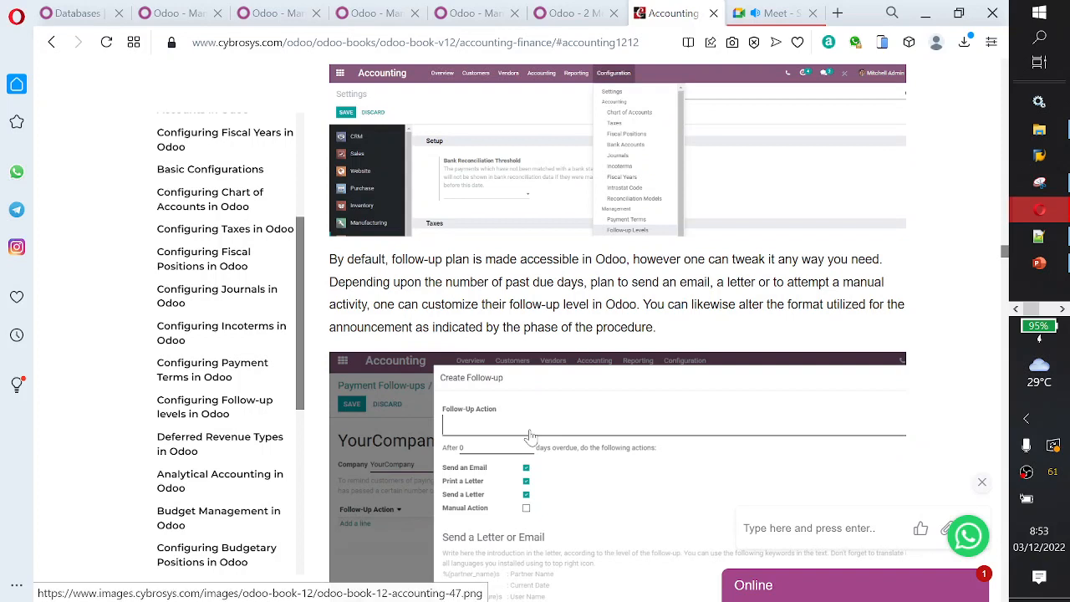
{"action": "scroll", "coordinate": [531, 435], "scroll_direction": "down", "scroll_amount": 1}
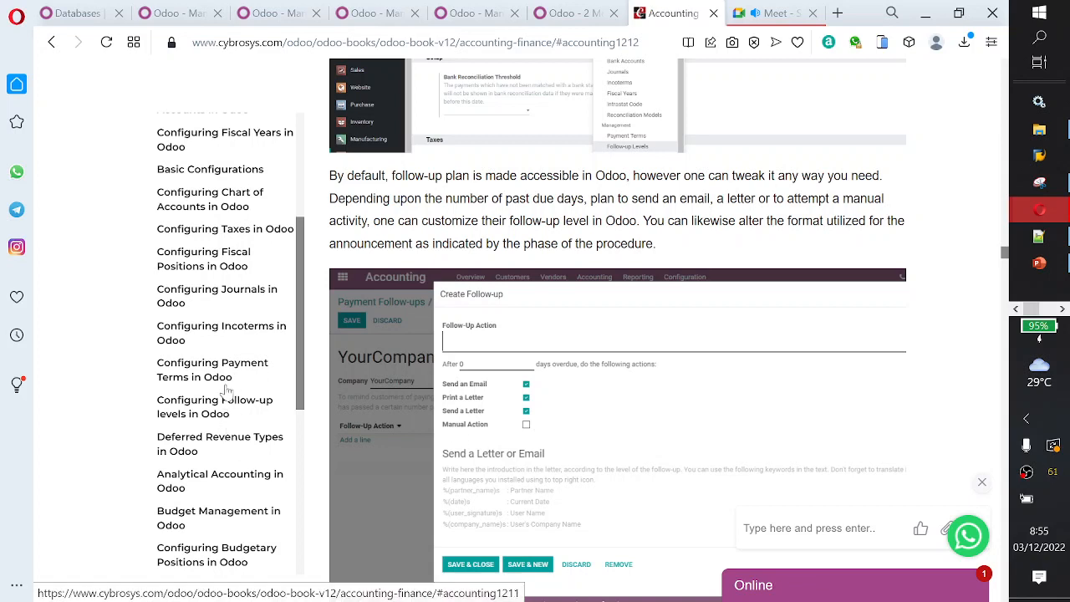
{"action": "scroll", "coordinate": [261, 411], "scroll_direction": "down", "scroll_amount": 1}
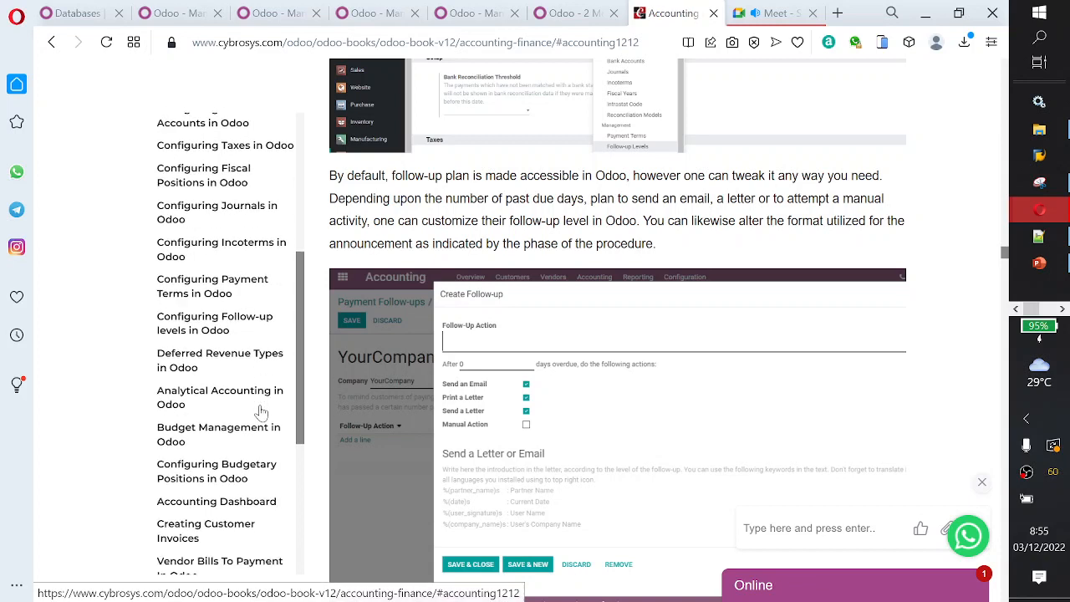
{"action": "left_click", "coordinate": [199, 357]}
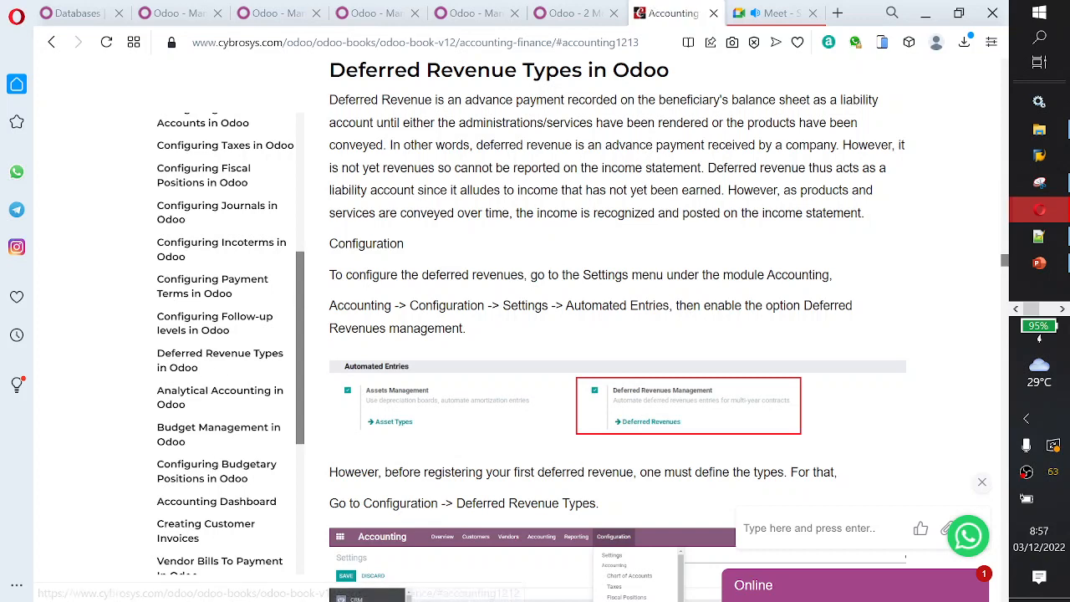
- Switch to the Odoo database and open the Deferred Revenues list in Accounting
{"action": "left_click", "coordinate": [565, 16]}
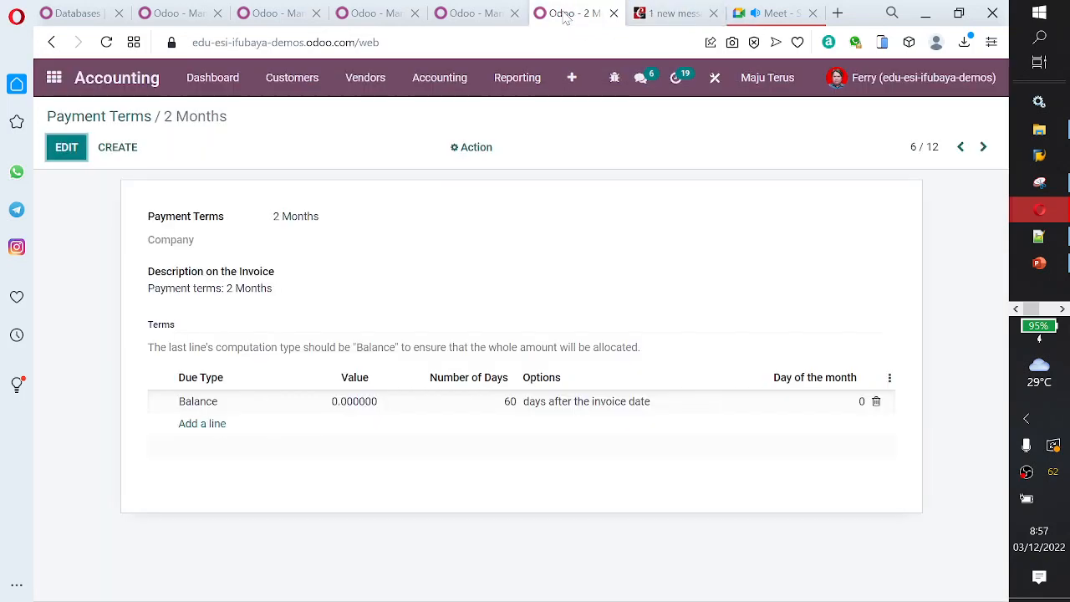
{"action": "left_click", "coordinate": [443, 84]}
{"action": "scroll", "coordinate": [437, 305], "scroll_direction": "down", "scroll_amount": 1}
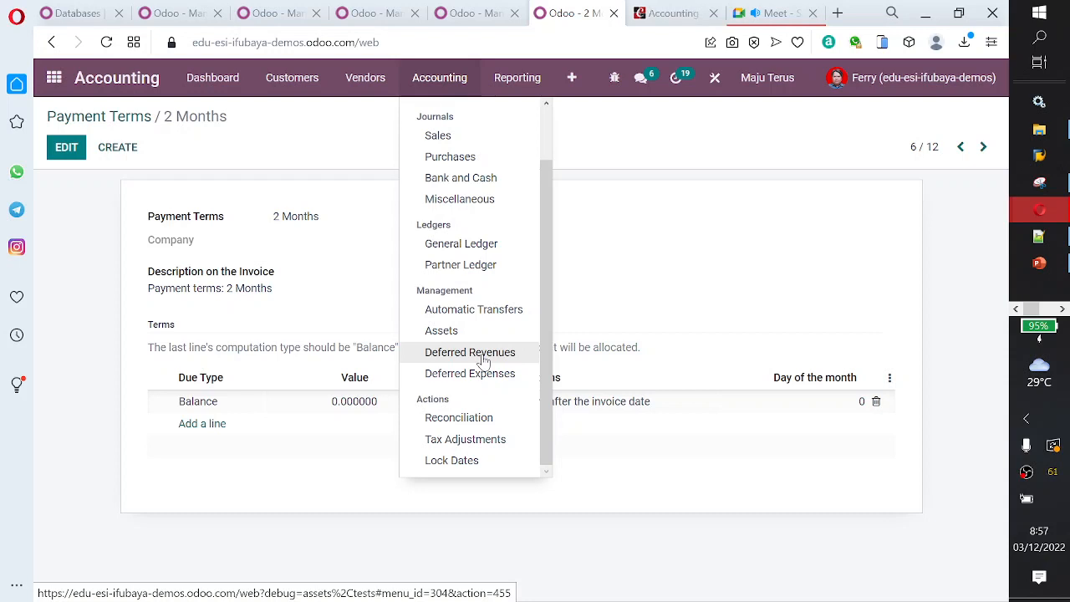
{"action": "left_click", "coordinate": [485, 354]}
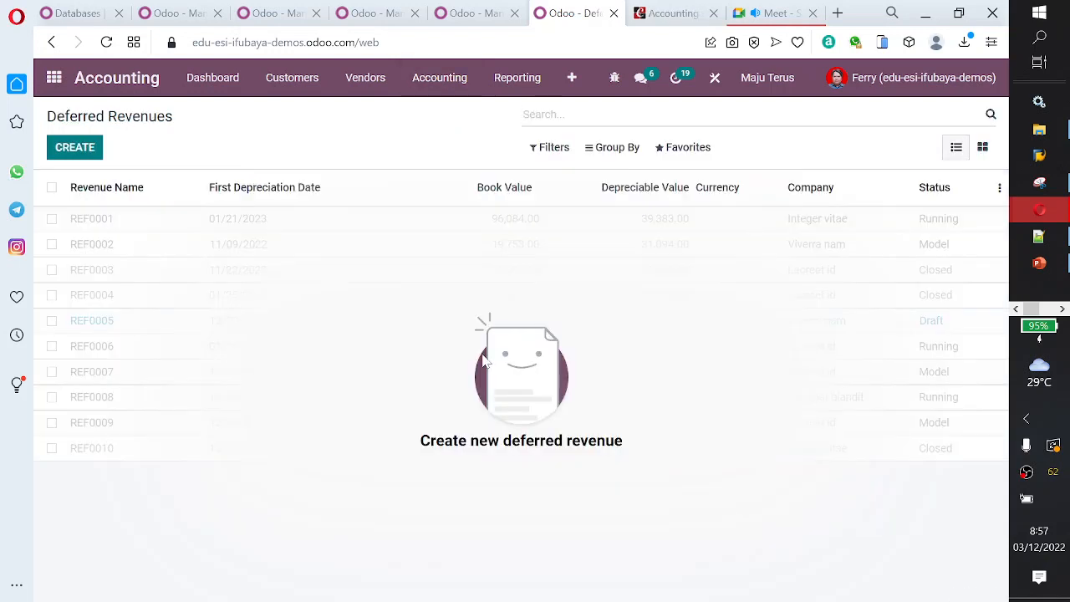
- Start a new deferred revenue record and examine the fields on its form
{"action": "left_click", "coordinate": [77, 152]}
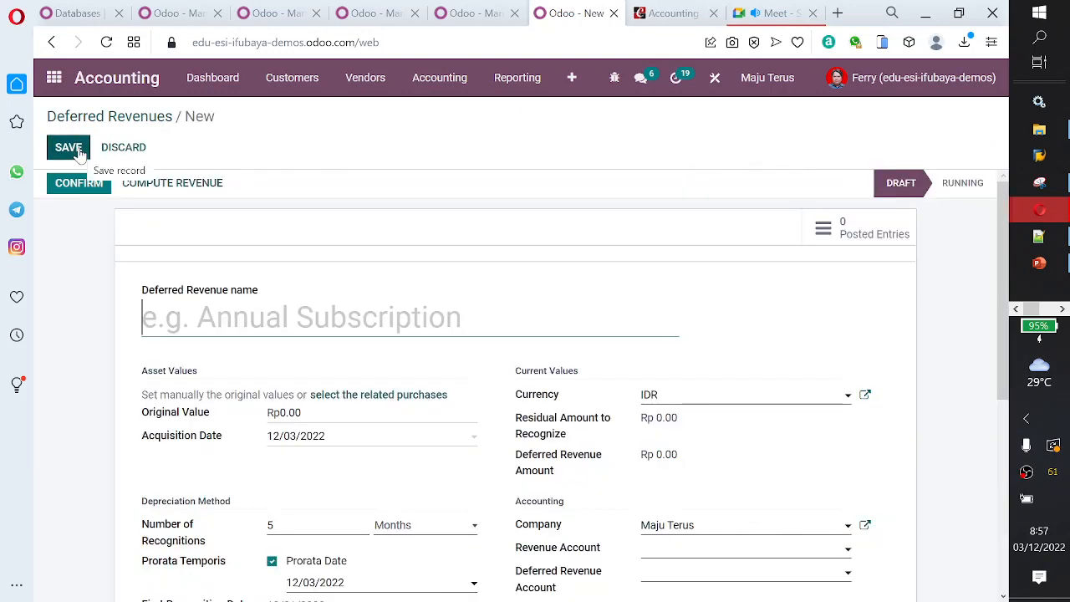
{"action": "scroll", "coordinate": [380, 275], "scroll_direction": "down", "scroll_amount": 4}
{"action": "scroll", "coordinate": [377, 279], "scroll_direction": "up", "scroll_amount": 4}
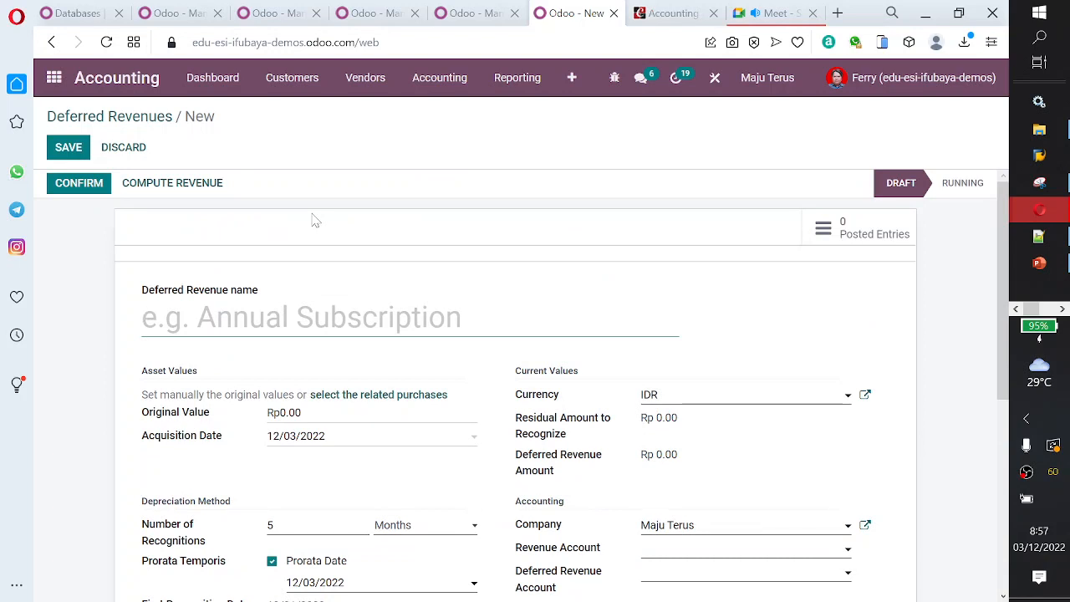
{"action": "type", "text": "JAsa"}
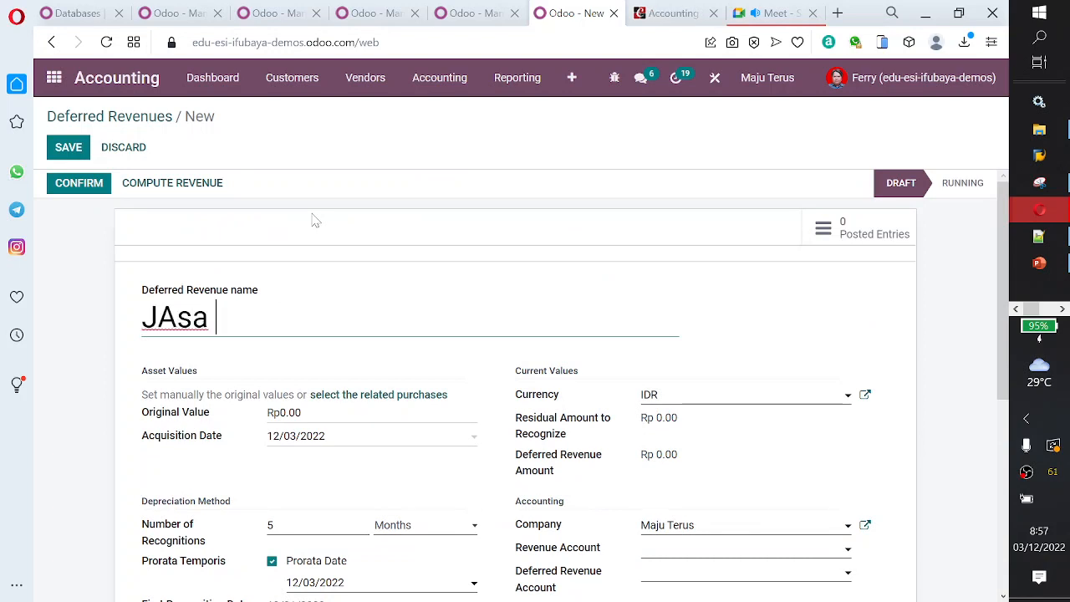
{"action": "key", "text": "BackSpace"}
{"action": "key", "text": "BackSpace"}
{"action": "key", "text": "BackSpace"}
{"action": "key", "text": "BackSpace"}
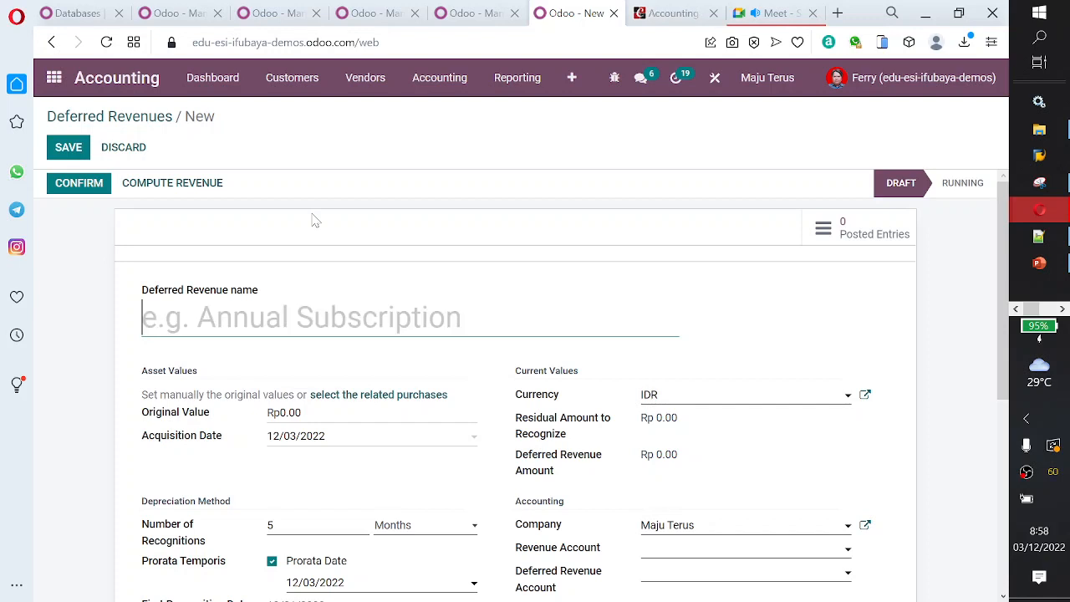
- Name the new deferred revenue "Pendapatan jasa di terima di muka"
{"action": "type", "text": "Pendapatan"}
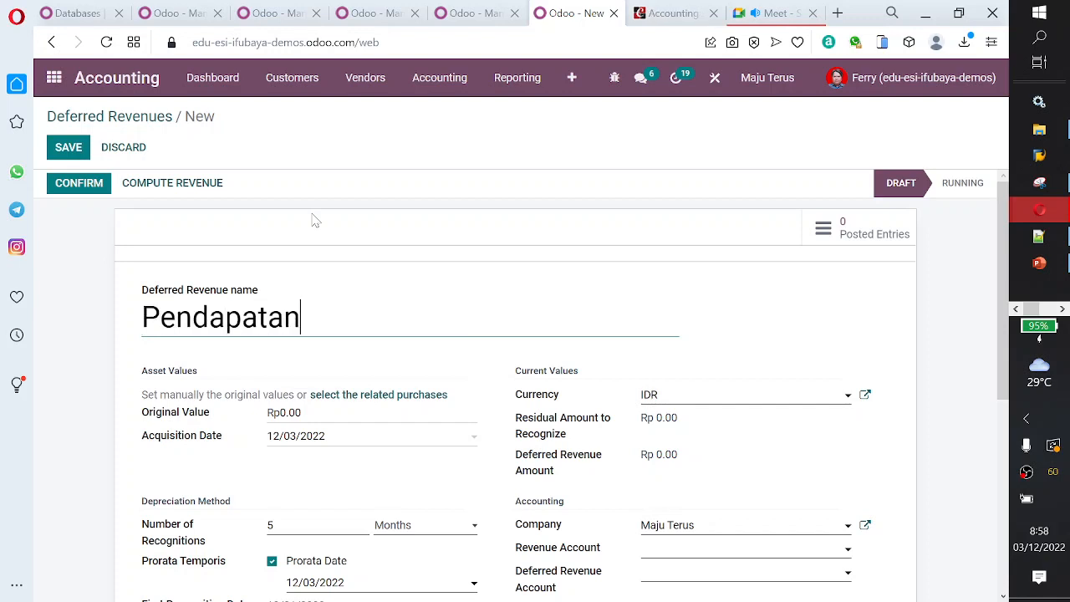
{"action": "type", "text": " jasa di terum"}
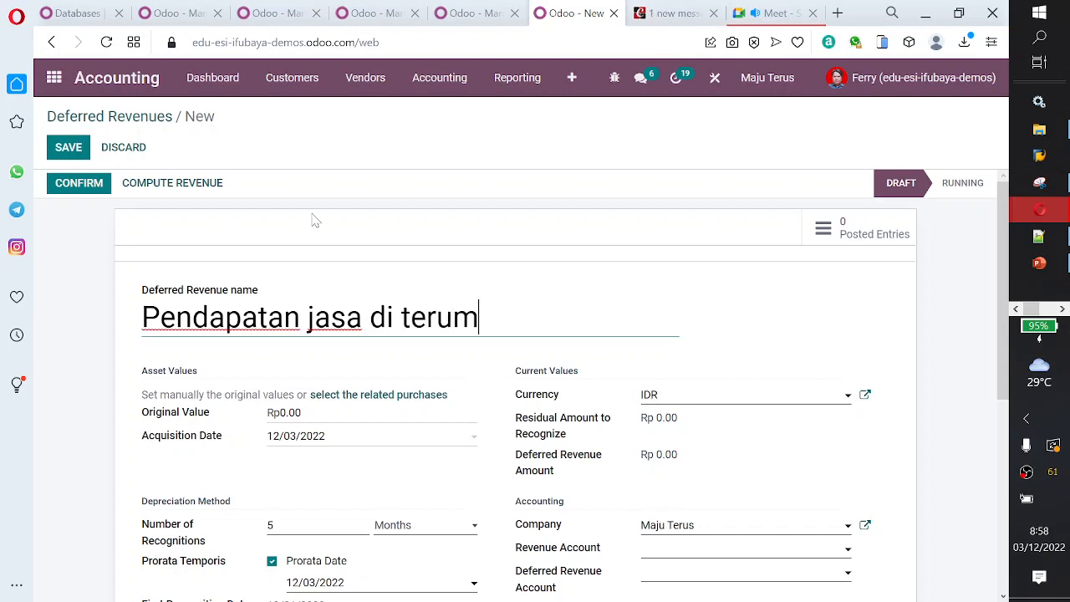
{"action": "key", "text": "BackSpace"}
{"action": "type", "text": "ima yab"}
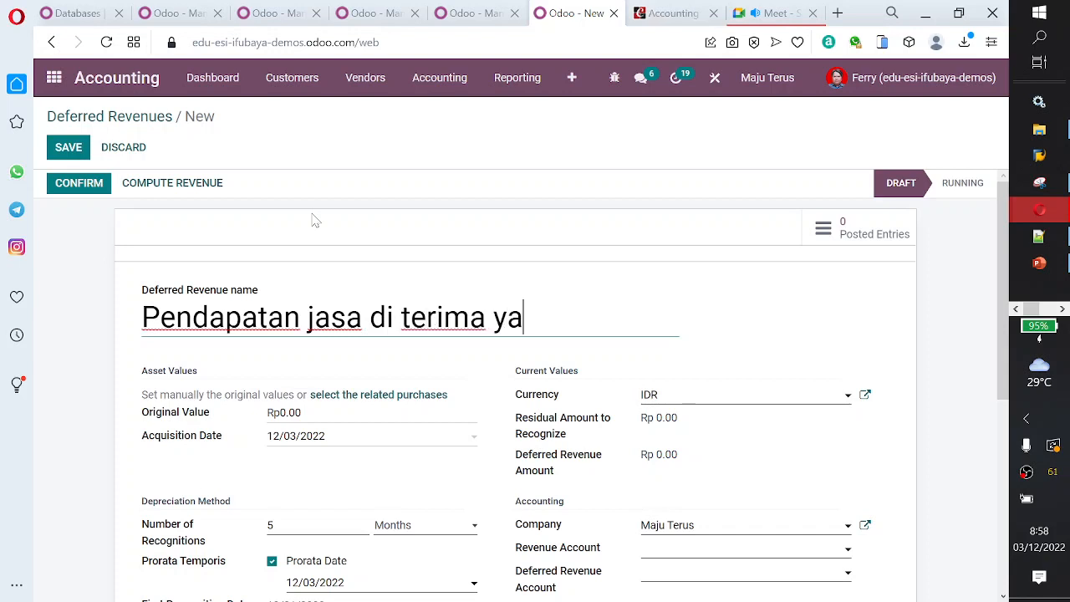
{"action": "key", "text": "BackSpace"}
{"action": "key", "text": "BackSpace"}
{"action": "key", "text": "BackSpace"}
{"action": "key", "text": "BackSpace"}
{"action": "type", "text": "di u"}
{"action": "key", "text": "BackSpace"}
{"action": "type", "text": "u"}
{"action": "key", "text": "BackSpace"}
{"action": "type", "text": "muka"}
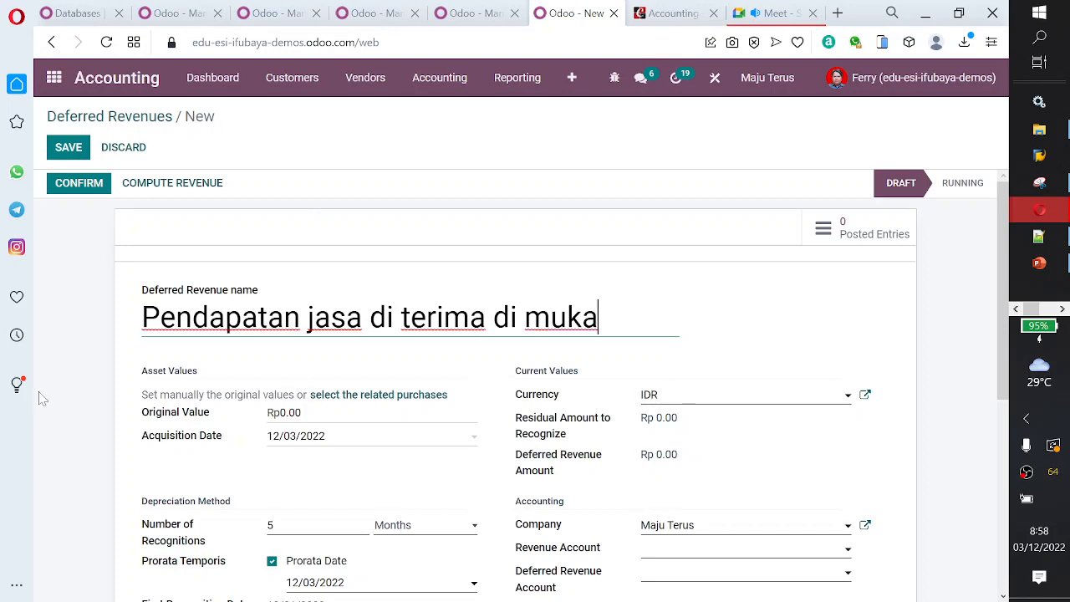
- Set the number of recognitions to 12, keeping Months as the period
{"action": "left_click", "coordinate": [335, 413]}
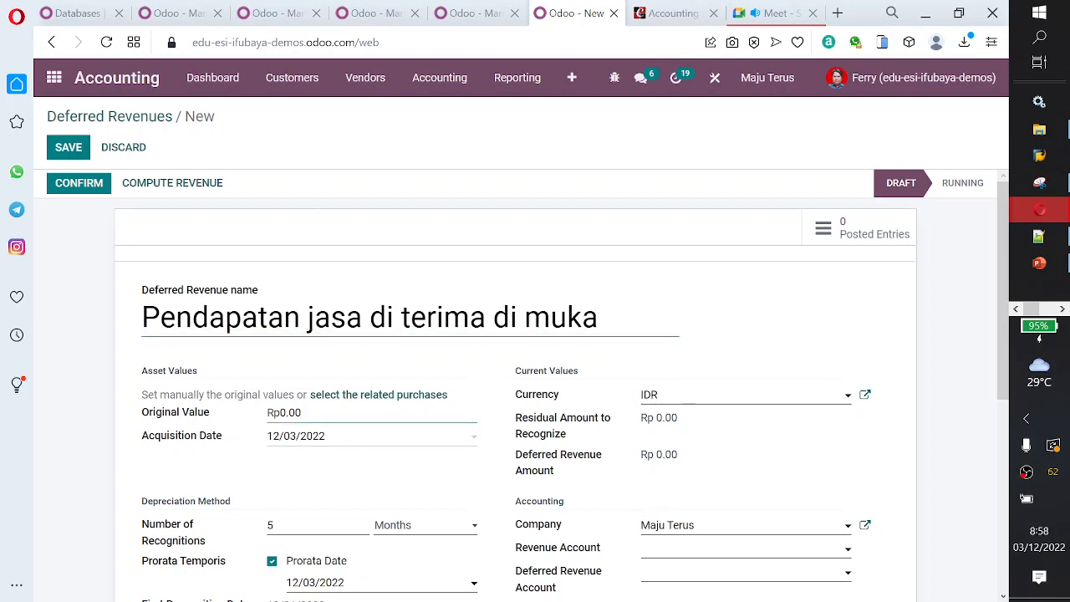
{"action": "left_click", "coordinate": [329, 520]}
{"action": "scroll", "coordinate": [329, 518], "scroll_direction": "down", "scroll_amount": 2}
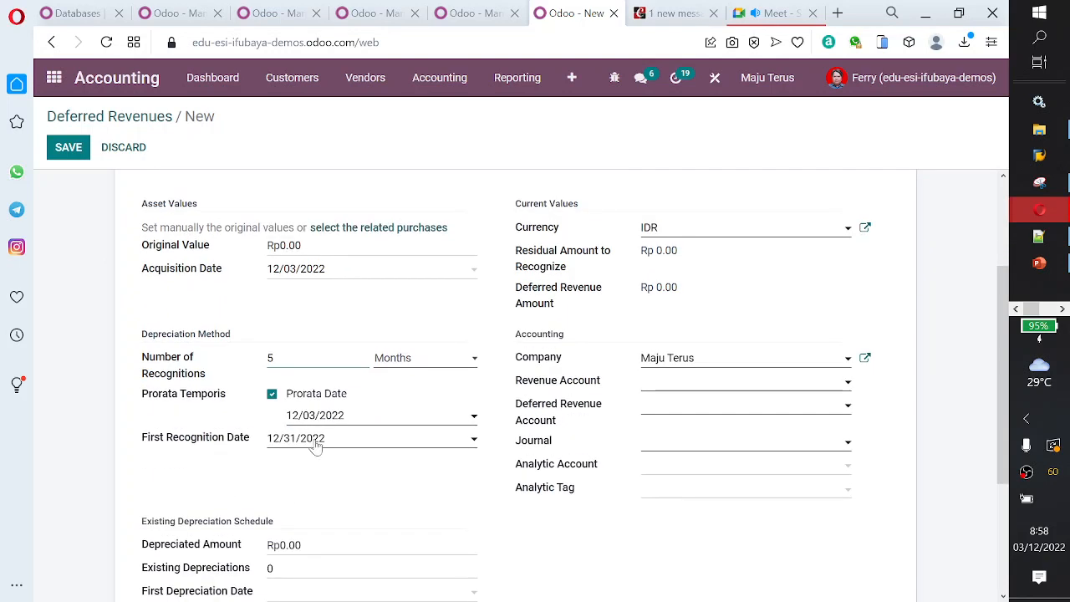
{"action": "left_click", "coordinate": [393, 359]}
{"action": "left_click", "coordinate": [393, 374]}
{"action": "mouse_move", "coordinate": [209, 371]}
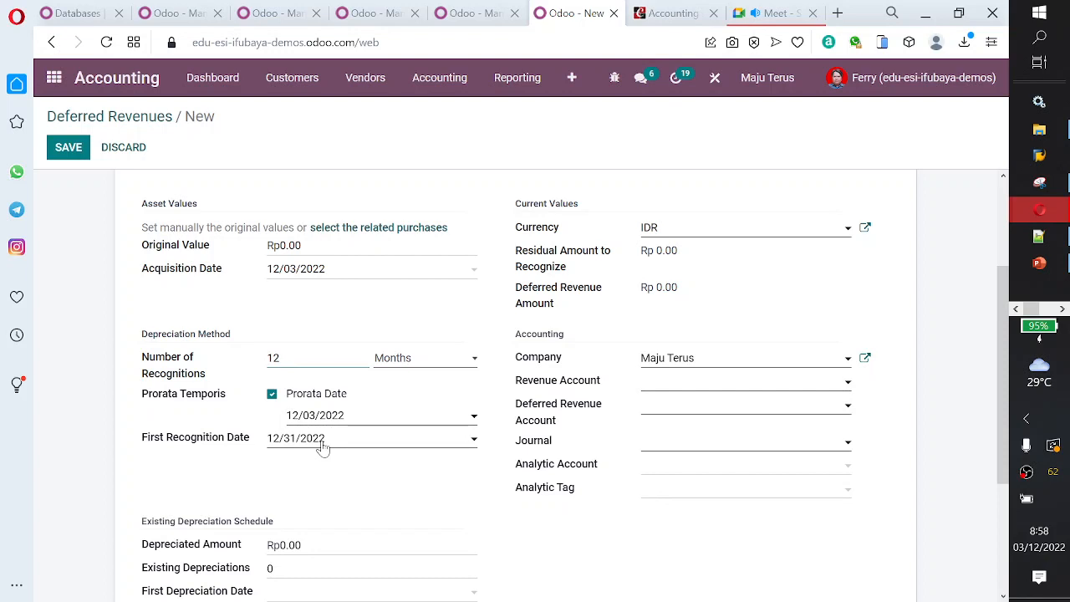
- Review the remaining fields of the deferred revenue form and discard the unsaved record
{"action": "scroll", "coordinate": [690, 368], "scroll_direction": "down", "scroll_amount": 3}
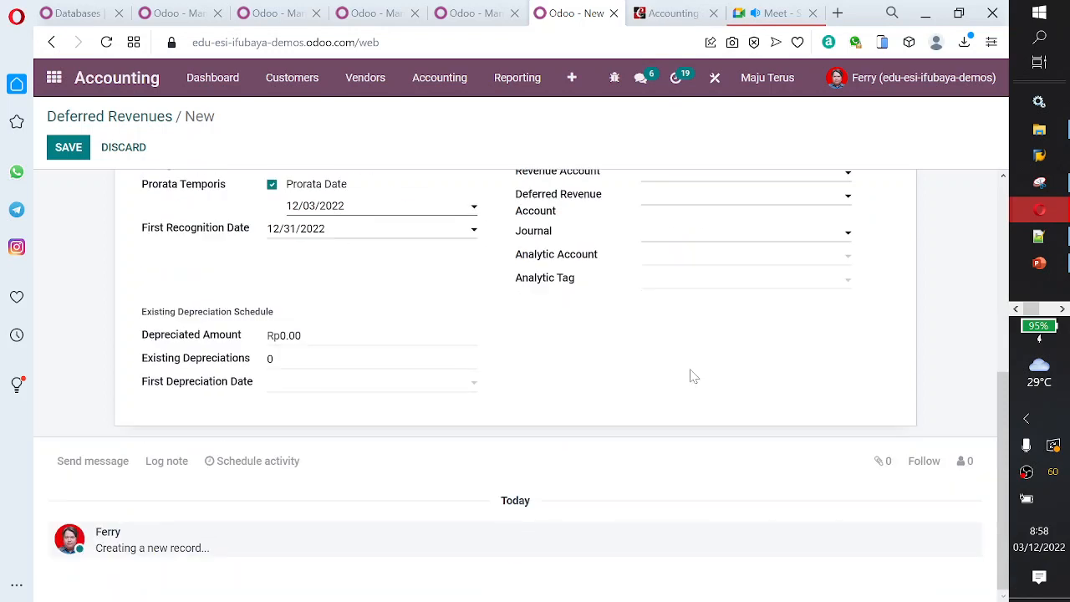
{"action": "scroll", "coordinate": [655, 365], "scroll_direction": "up", "scroll_amount": 5}
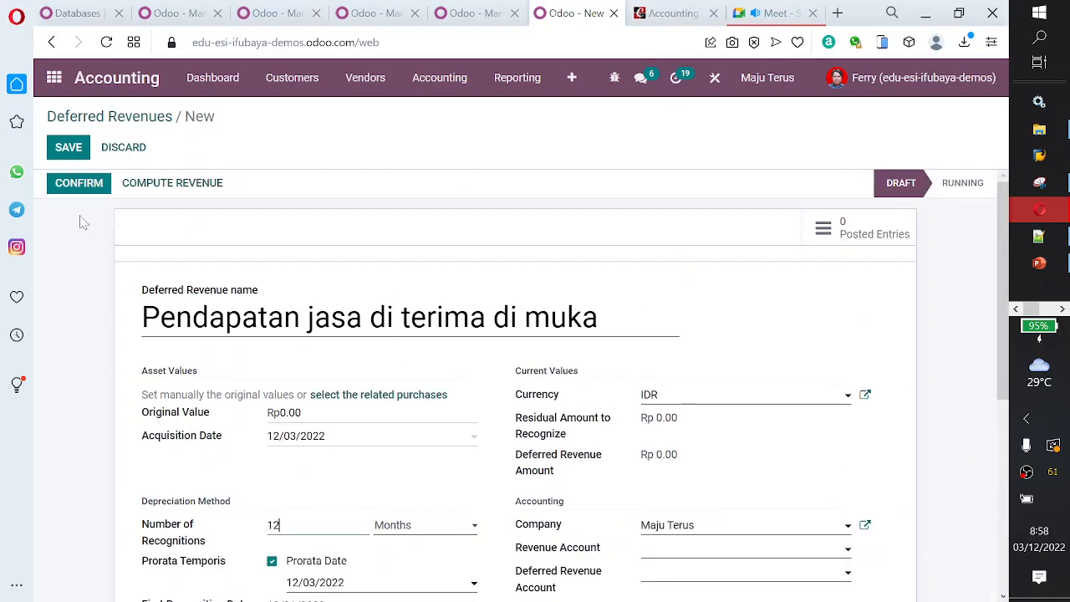
{"action": "left_click", "coordinate": [129, 150]}
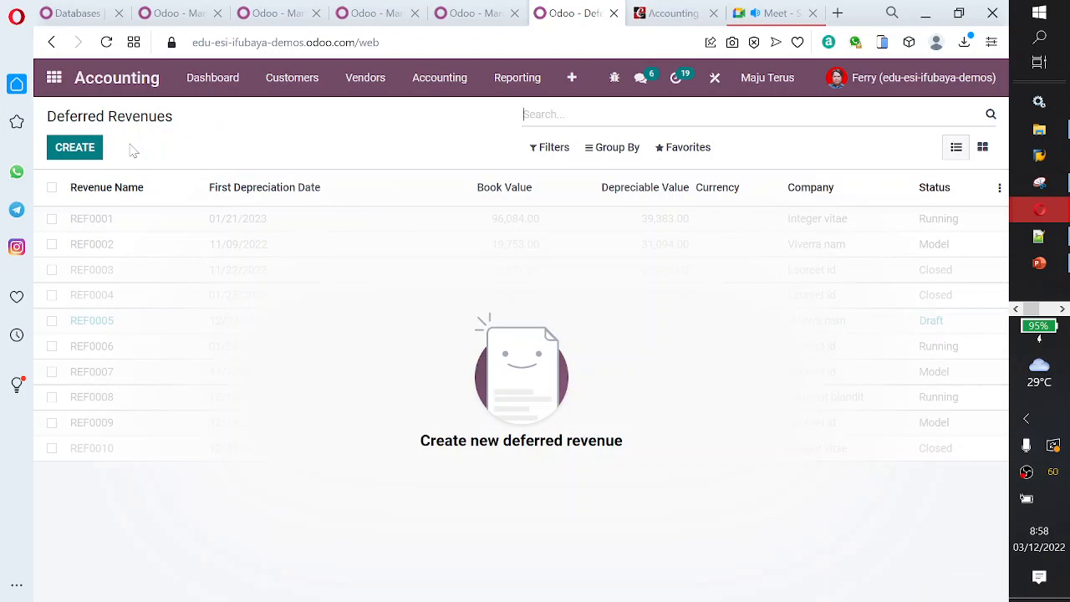
- Look over a blank deferred revenue form again and discard it
{"action": "left_click", "coordinate": [68, 155]}
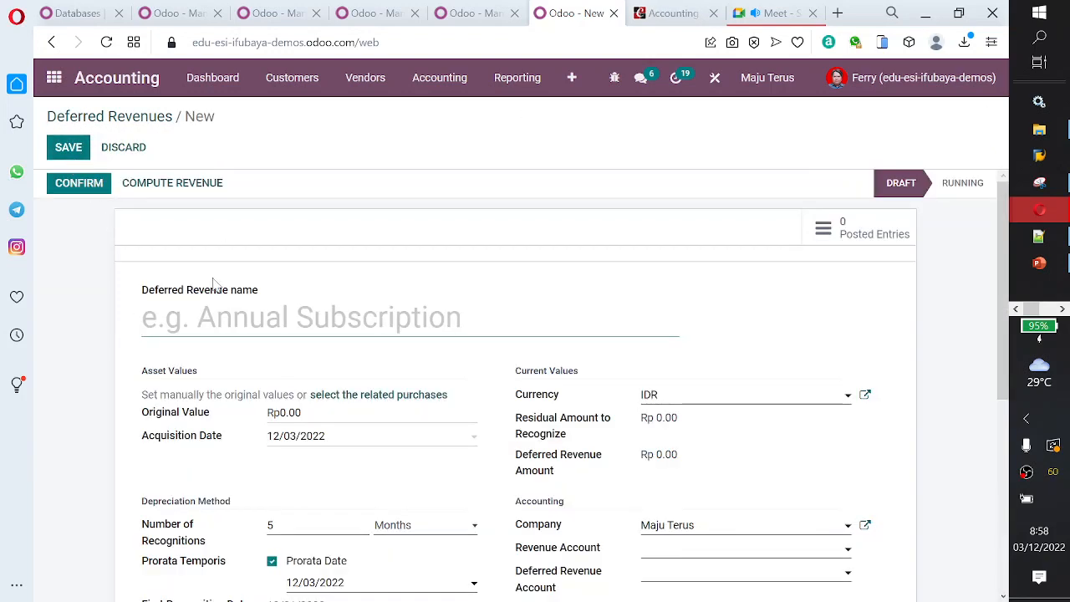
{"action": "left_click", "coordinate": [123, 149]}
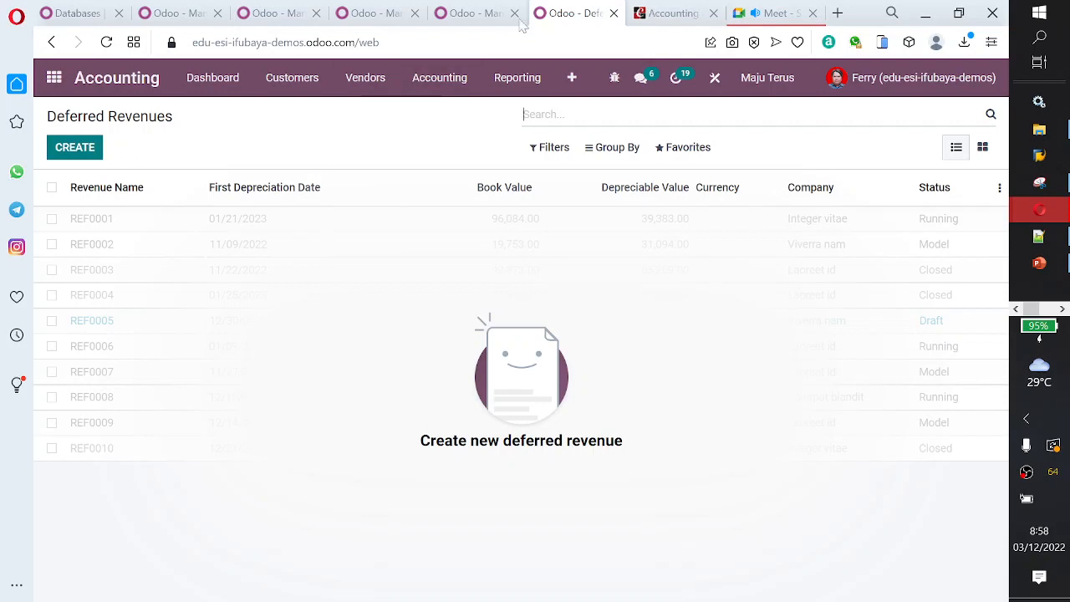
- Switch to the Cybrosys guide, read the introduction to Analytical Accounting in Odoo and view its Analytics settings screenshot enlarged
{"action": "left_click", "coordinate": [664, 14]}
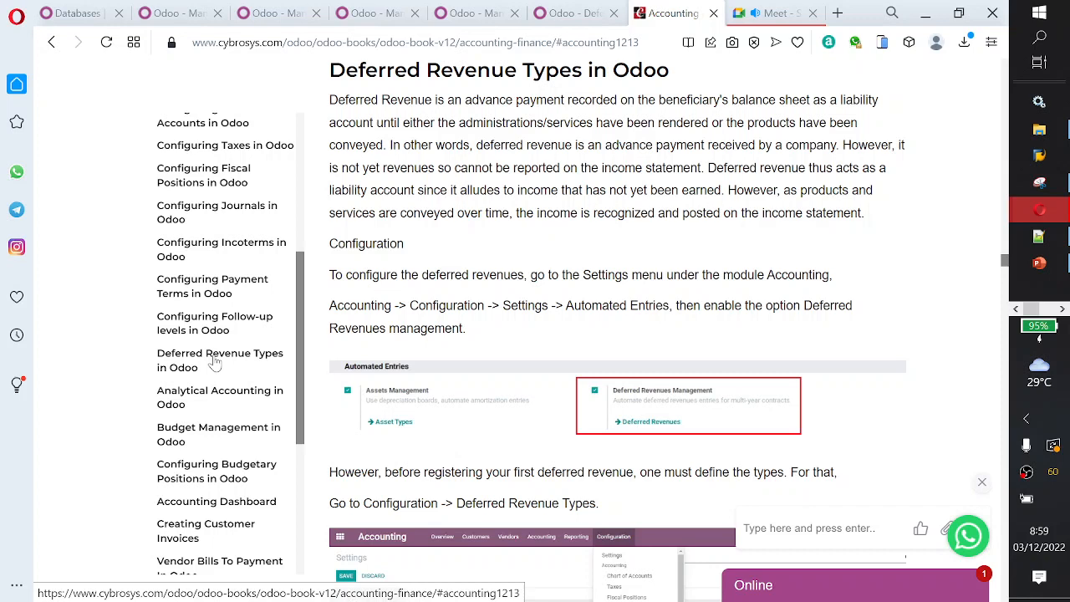
{"action": "left_click", "coordinate": [217, 401]}
{"action": "left_click", "coordinate": [217, 401]}
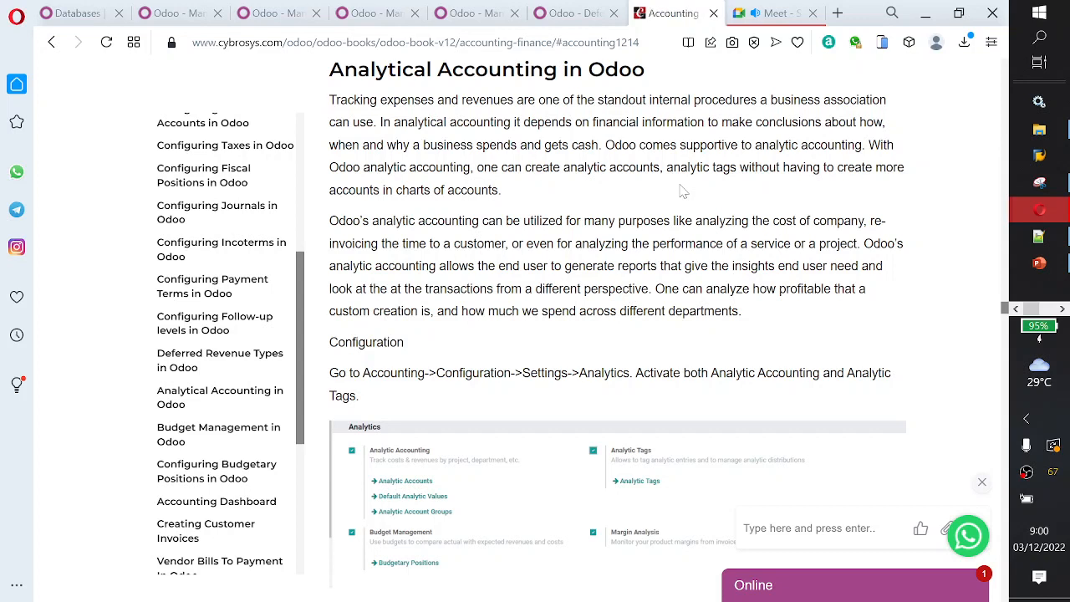
{"action": "scroll", "coordinate": [635, 403], "scroll_direction": "down", "scroll_amount": 2}
{"action": "left_click", "coordinate": [626, 402]}
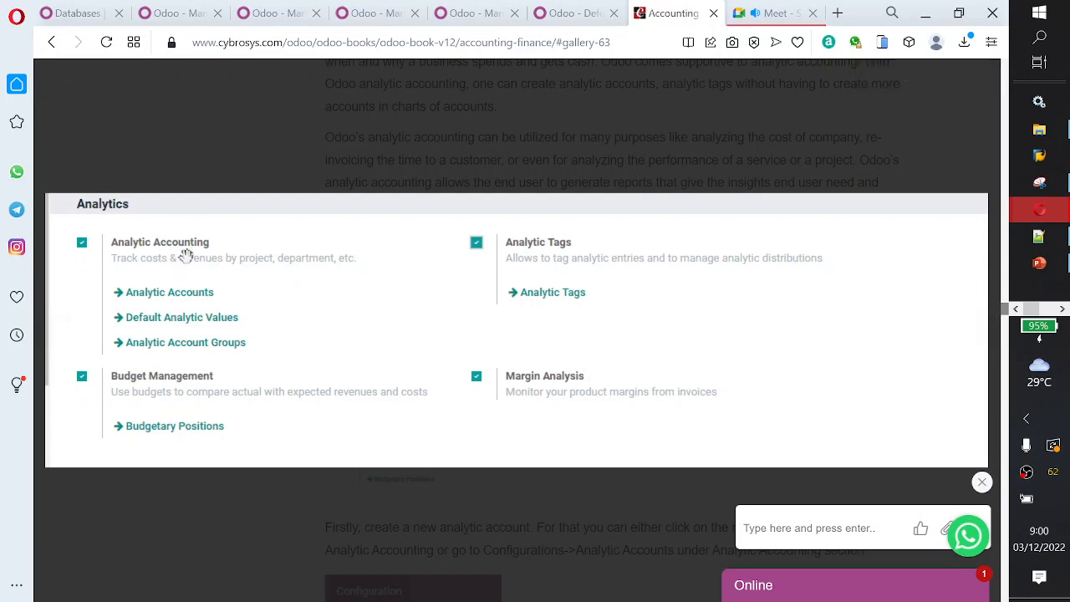
{"action": "left_click", "coordinate": [679, 177]}
- Read how to reach Analytic Accounts in the guide and view the Configuration menu screenshot enlarged
{"action": "scroll", "coordinate": [616, 301], "scroll_direction": "down", "scroll_amount": 4}
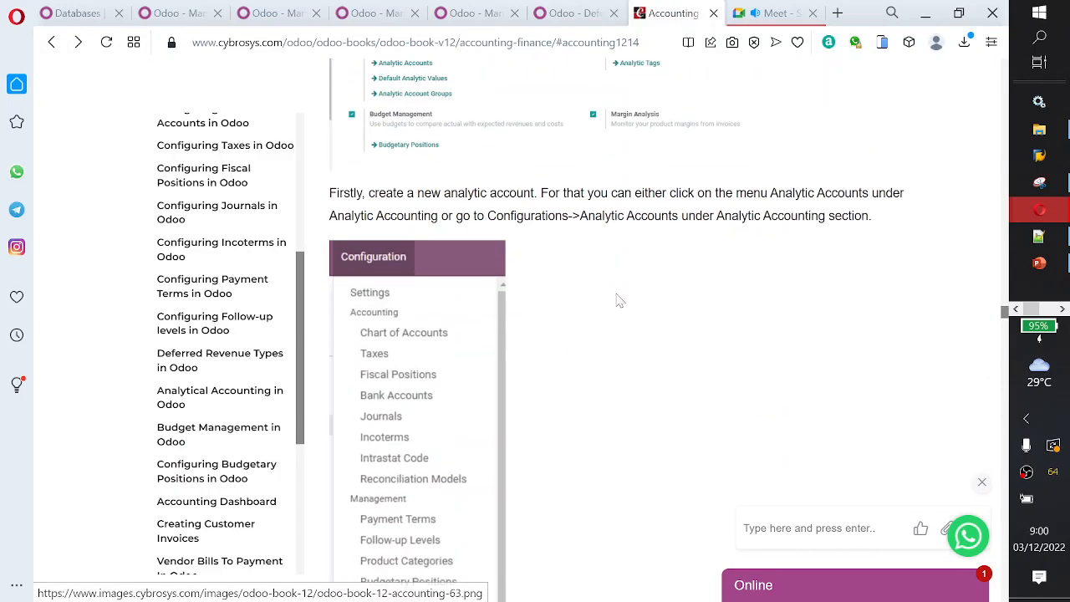
{"action": "scroll", "coordinate": [619, 301], "scroll_direction": "down", "scroll_amount": 2}
{"action": "scroll", "coordinate": [454, 443], "scroll_direction": "down", "scroll_amount": 3}
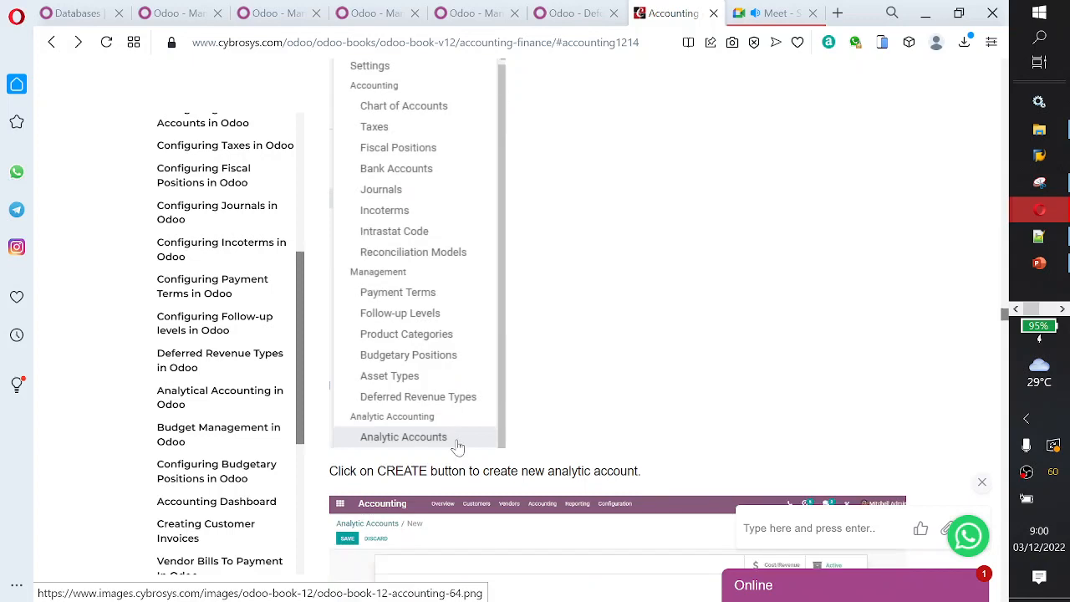
{"action": "left_click", "coordinate": [393, 298]}
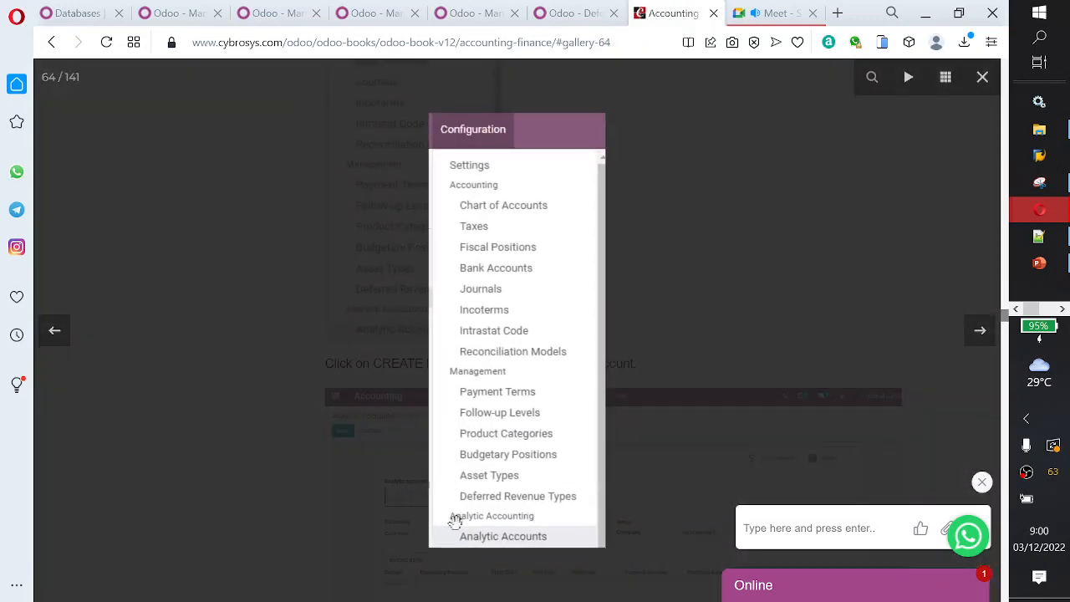
{"action": "left_click", "coordinate": [660, 335]}
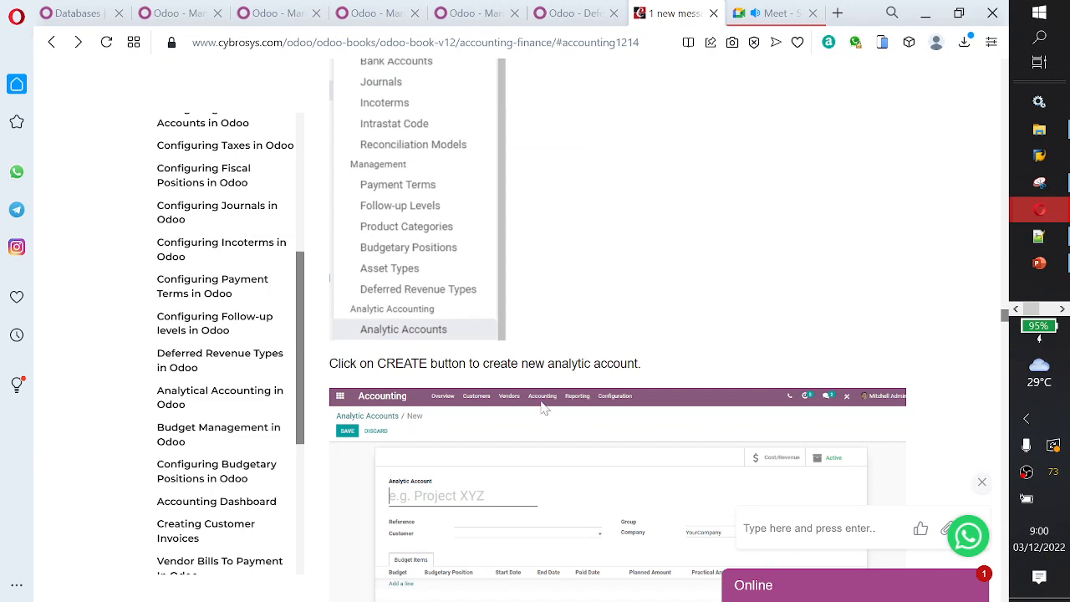
- Read the guide's passages on the analytic account form, creating an analytic group and using vendor bills
{"action": "scroll", "coordinate": [539, 392], "scroll_direction": "down", "scroll_amount": 4}
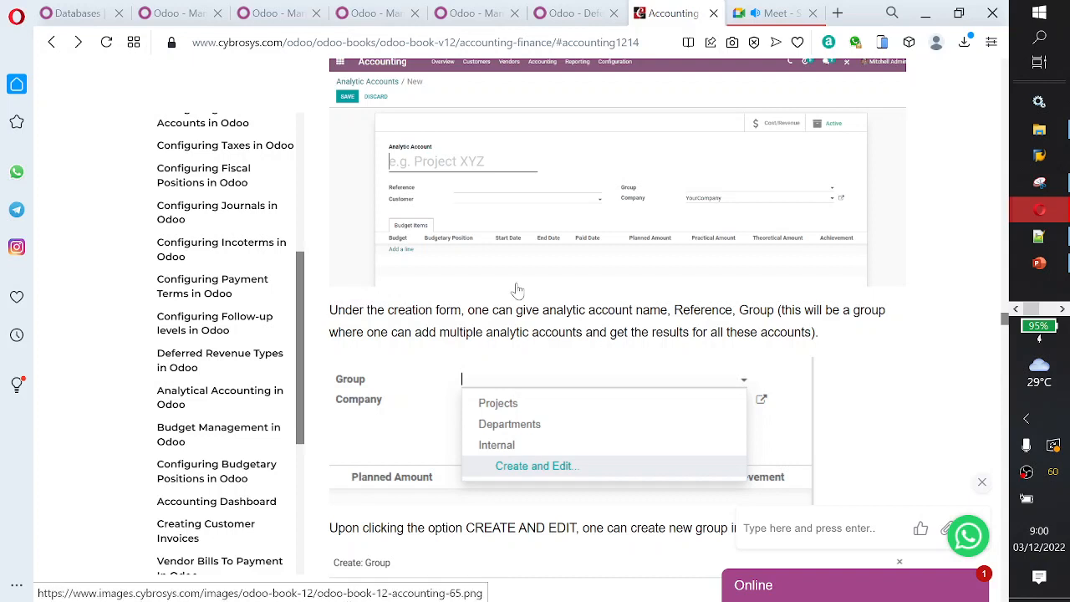
{"action": "scroll", "coordinate": [515, 289], "scroll_direction": "down", "scroll_amount": 3}
{"action": "scroll", "coordinate": [516, 288], "scroll_direction": "down", "scroll_amount": 3}
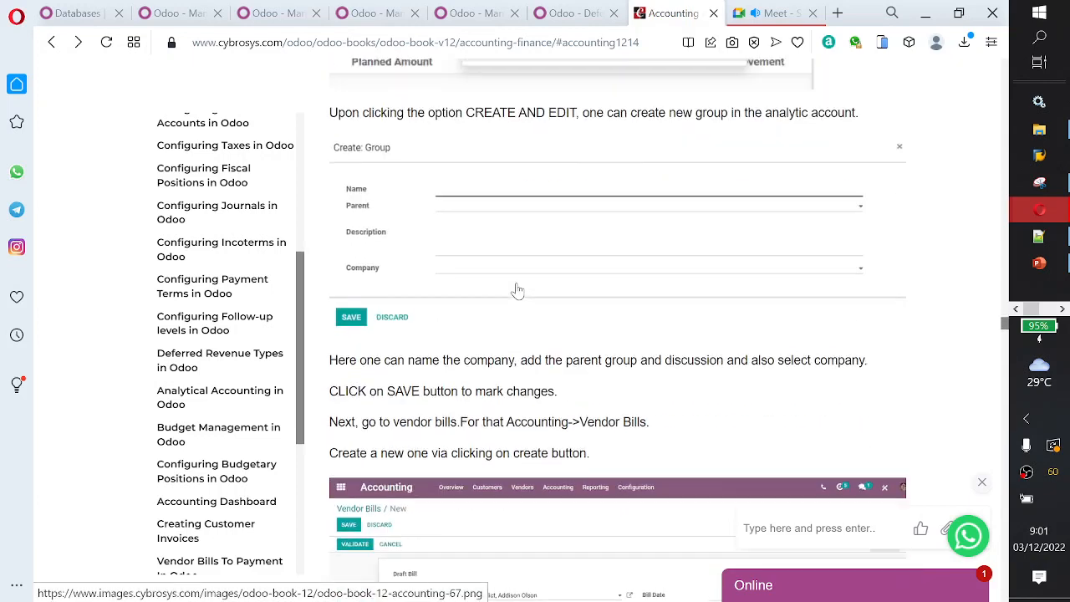
{"action": "scroll", "coordinate": [515, 288], "scroll_direction": "down", "scroll_amount": 1}
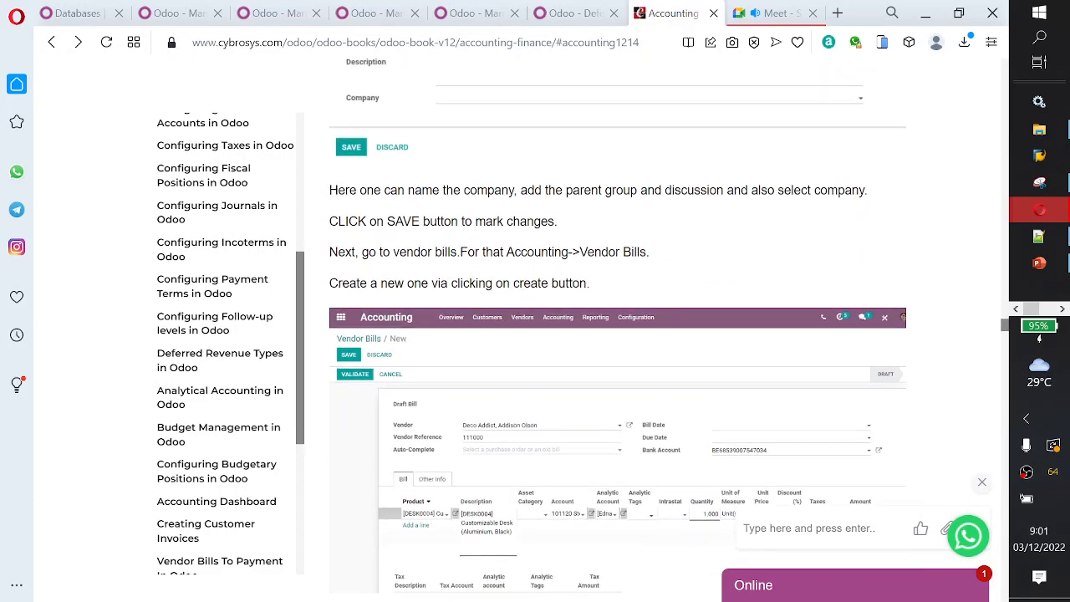
{"action": "scroll", "coordinate": [516, 289], "scroll_direction": "up", "scroll_amount": 4}
- Return to the Odoo database and open the Analytic Accounts list
{"action": "left_click", "coordinate": [575, 12]}
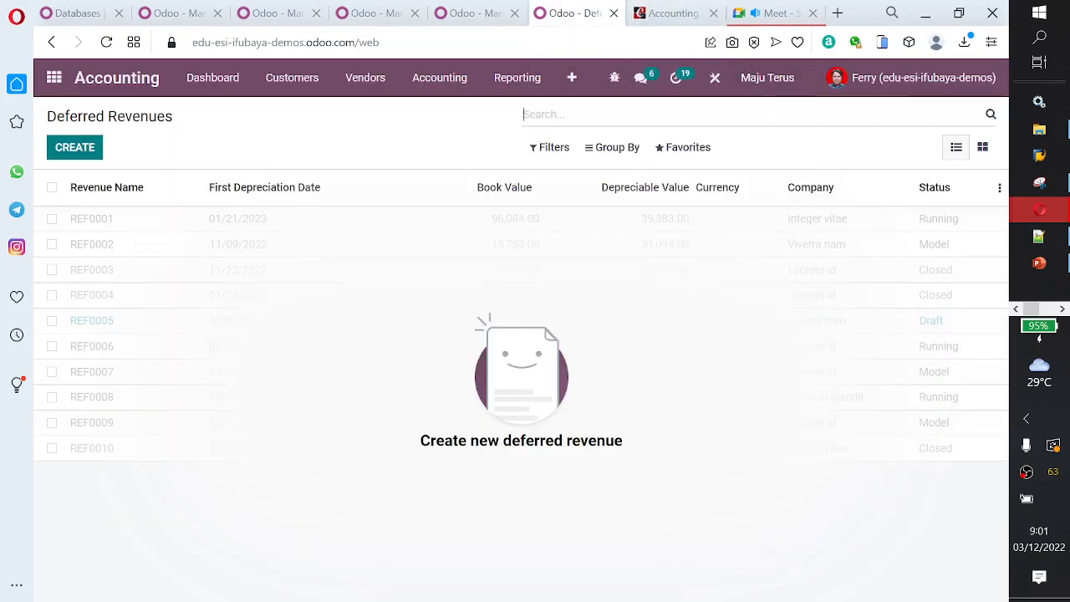
{"action": "left_click", "coordinate": [571, 77]}
{"action": "scroll", "coordinate": [681, 368], "scroll_direction": "down", "scroll_amount": 5}
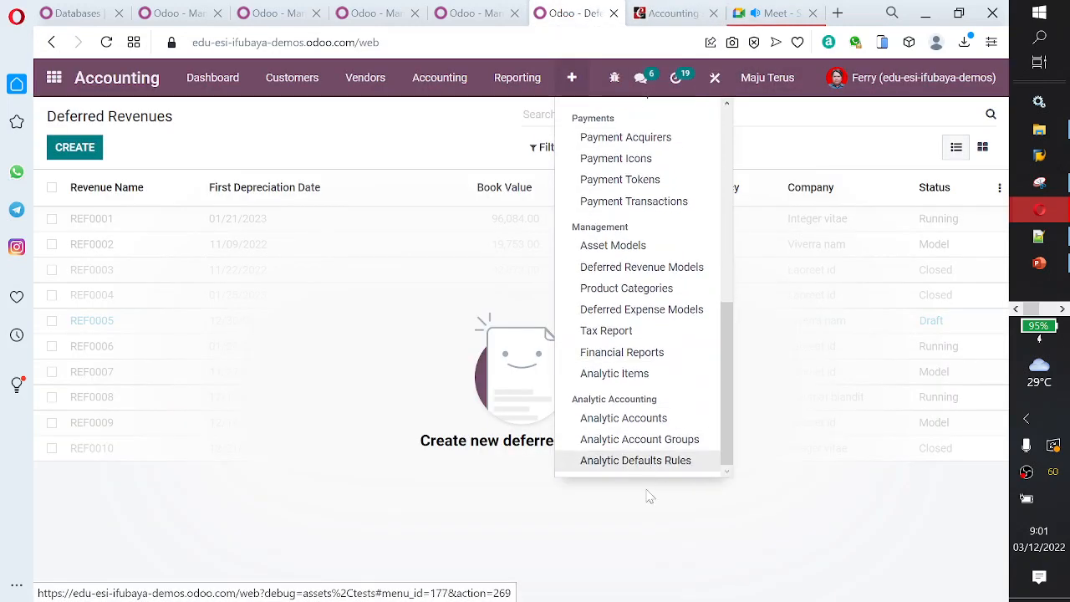
{"action": "left_click", "coordinate": [656, 428]}
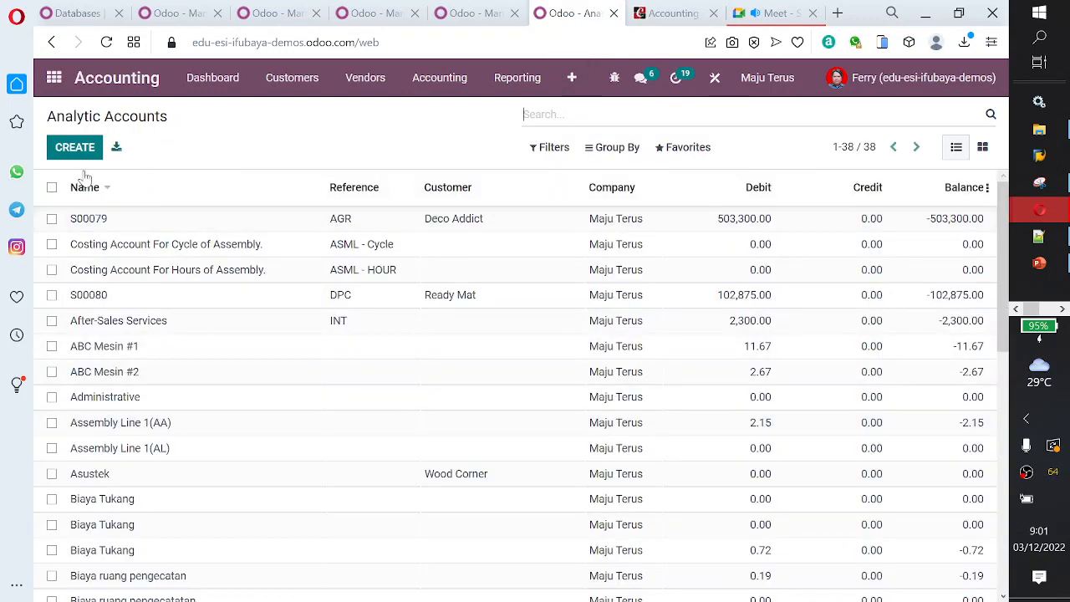
- Examine a blank analytic account form, discard it and look through the existing analytic accounts
{"action": "left_click", "coordinate": [74, 148]}
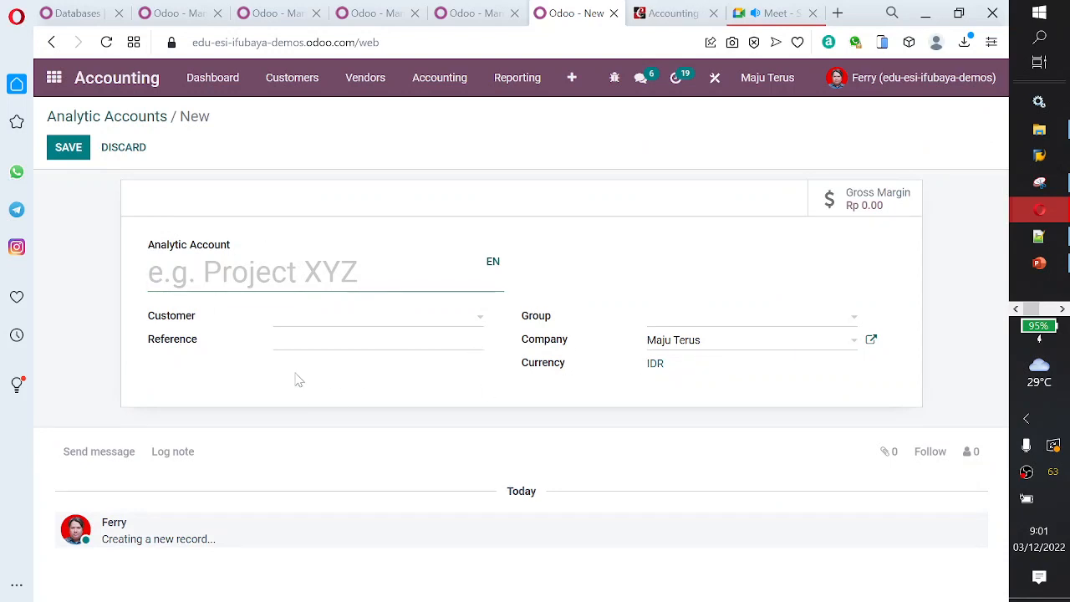
{"action": "left_click", "coordinate": [122, 150]}
{"action": "scroll", "coordinate": [245, 339], "scroll_direction": "down", "scroll_amount": 5}
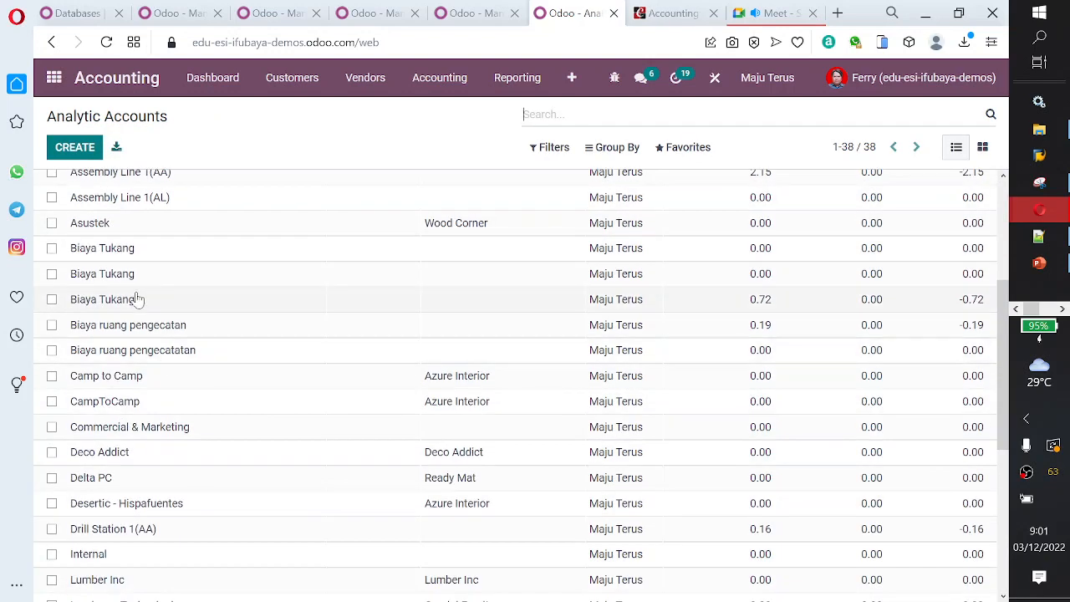
{"action": "scroll", "coordinate": [142, 320], "scroll_direction": "up", "scroll_amount": 5}
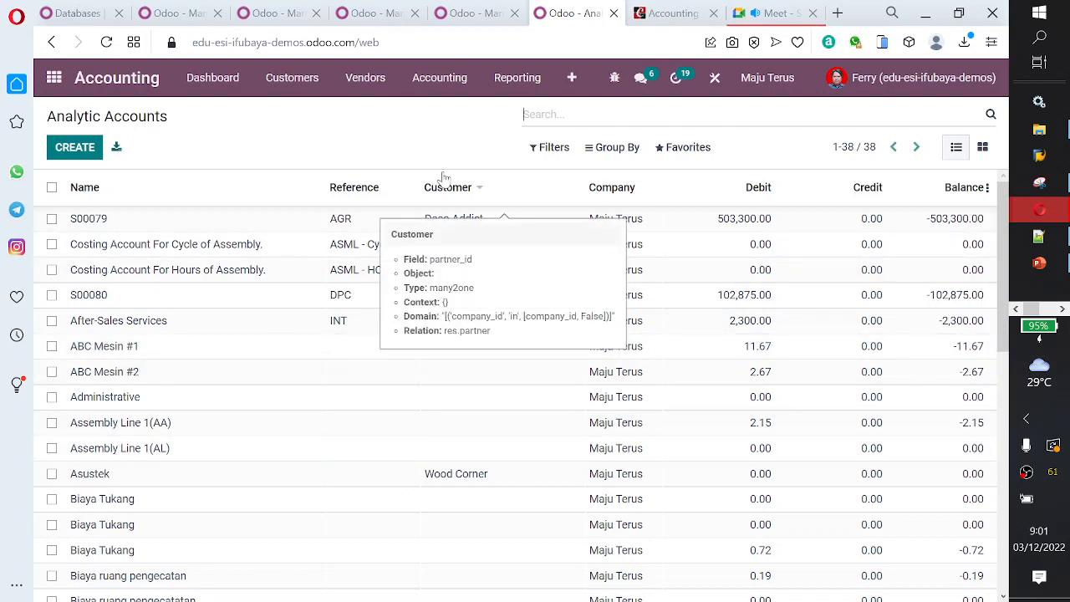
- Open the Journal Entries list and start a new journal entry
{"action": "left_click", "coordinate": [454, 80]}
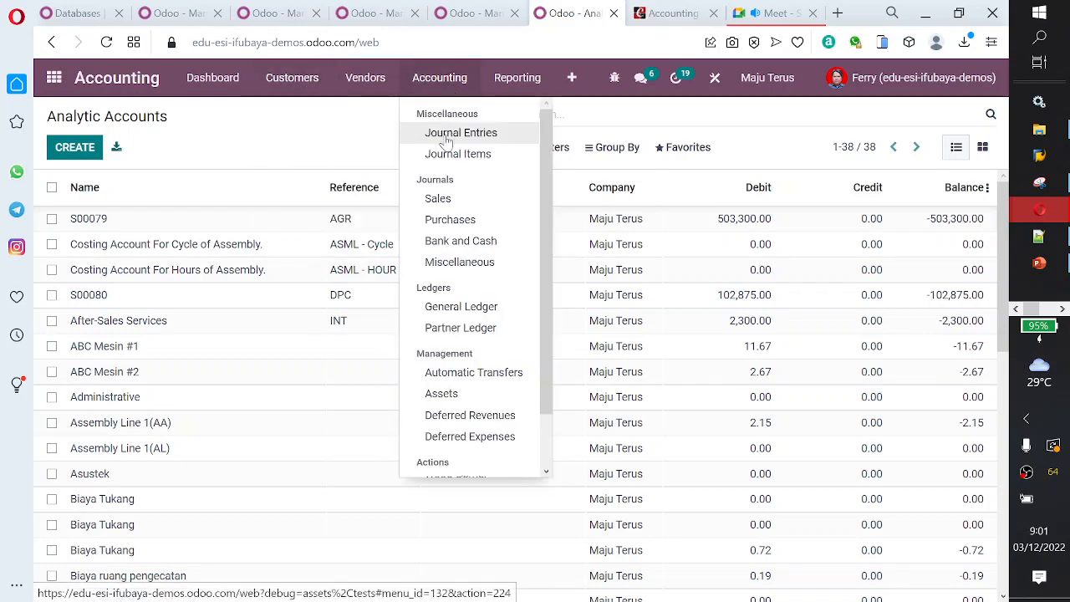
{"action": "left_click", "coordinate": [451, 133]}
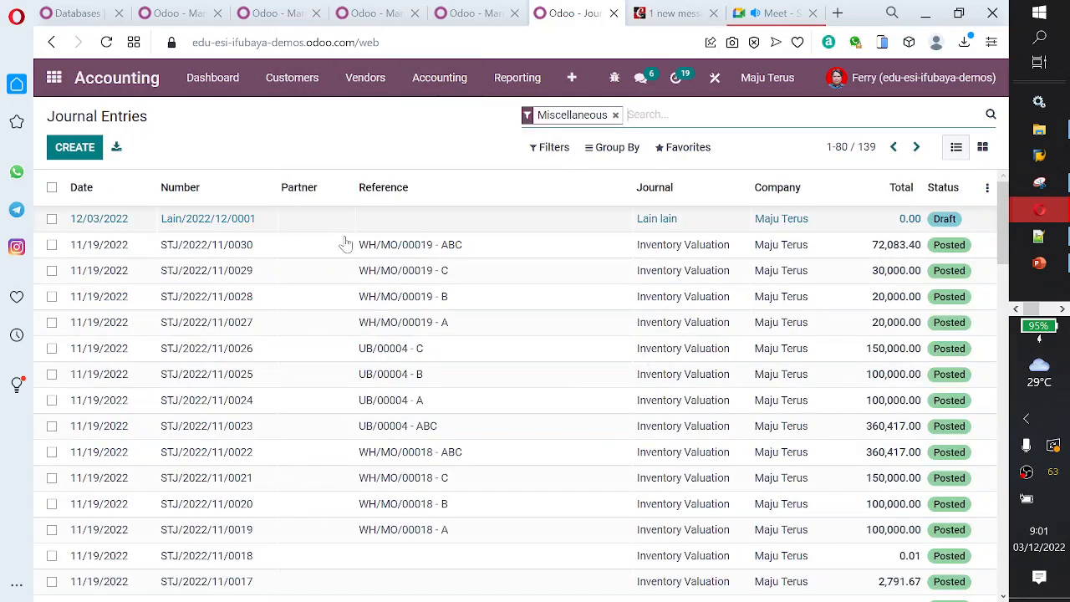
{"action": "left_click", "coordinate": [75, 147]}
- Choose the Lain lain journal for the entry and enter "Biay" as the reference
{"action": "left_click", "coordinate": [698, 333]}
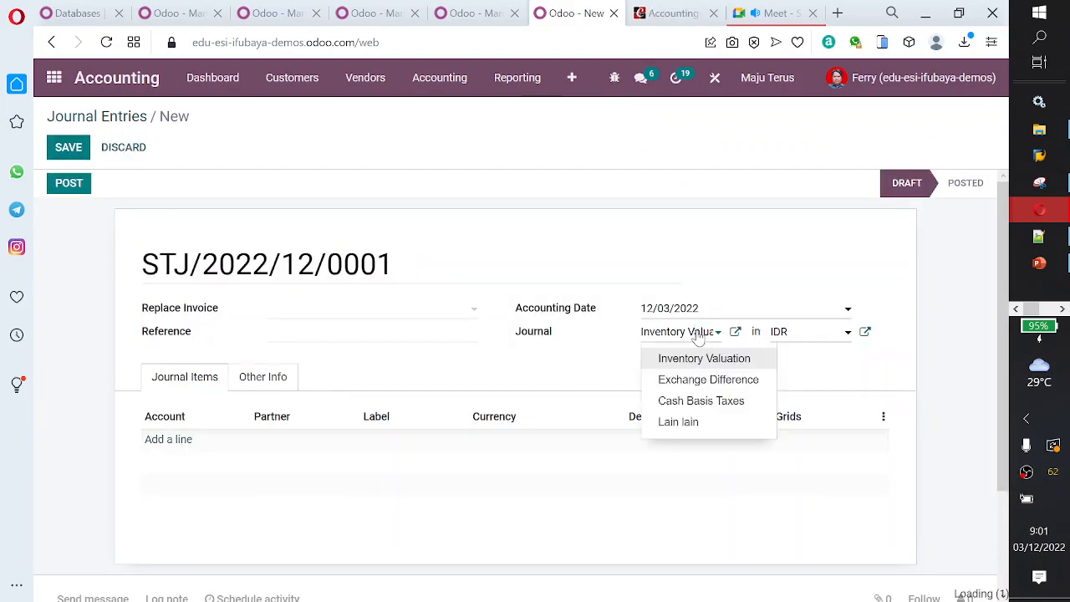
{"action": "left_click", "coordinate": [703, 422]}
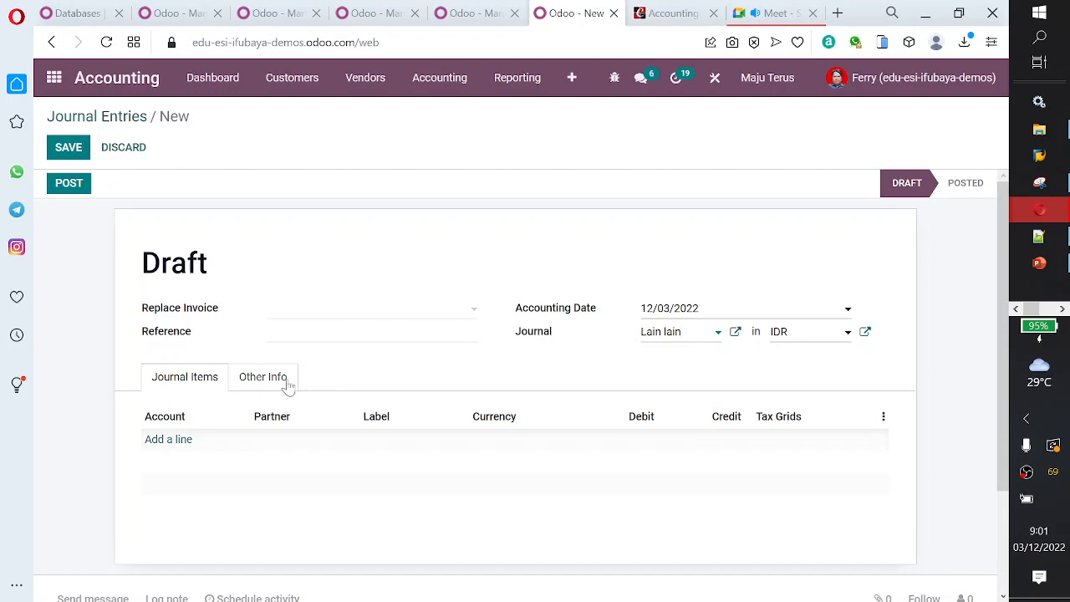
{"action": "left_click", "coordinate": [300, 332]}
{"action": "type", "text": "iay"}
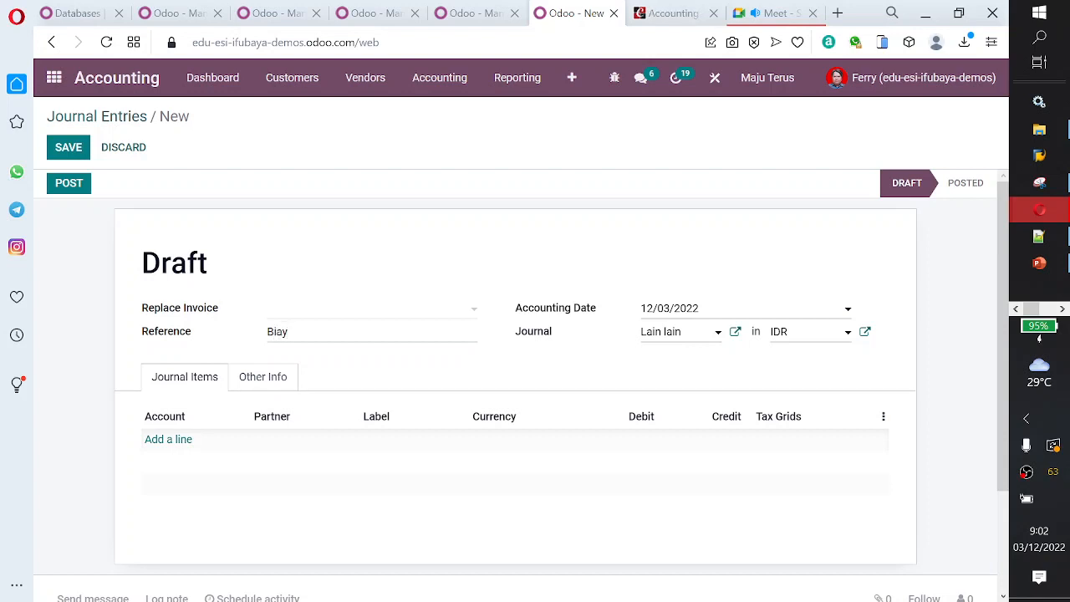
- Set the entry's journal to Cash Basis Taxes and clear the reference
{"action": "left_click", "coordinate": [709, 333]}
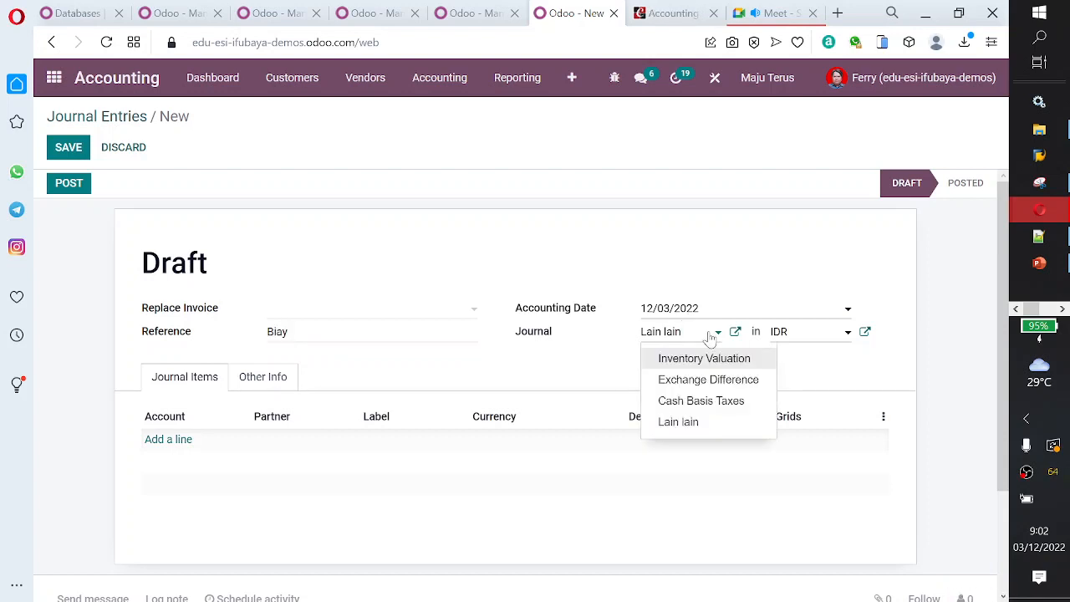
{"action": "left_click", "coordinate": [706, 401]}
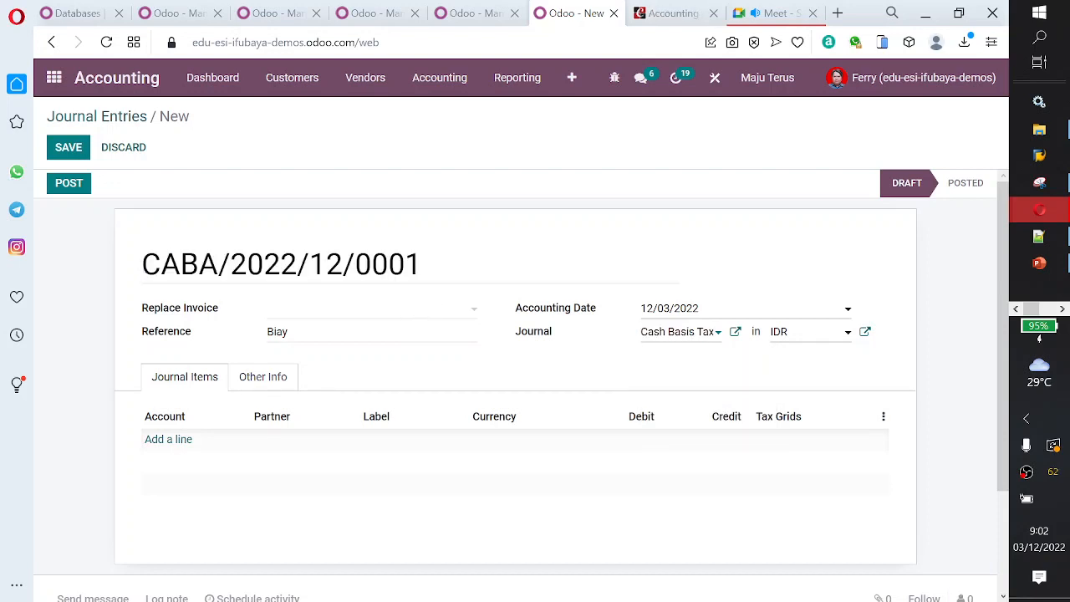
{"action": "left_click", "coordinate": [213, 339]}
{"action": "key", "text": "BackSpace"}
- Add a journal item on account 11120050 BCA with a credit of 100,000
{"action": "left_click", "coordinate": [170, 452]}
{"action": "left_click", "coordinate": [239, 440]}
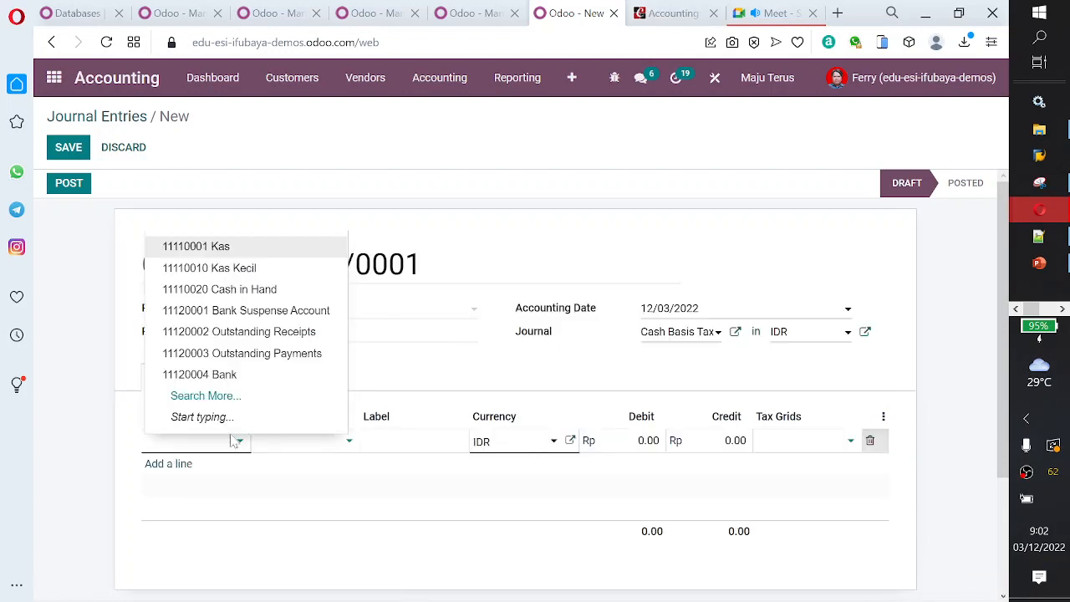
{"action": "left_click", "coordinate": [210, 402]}
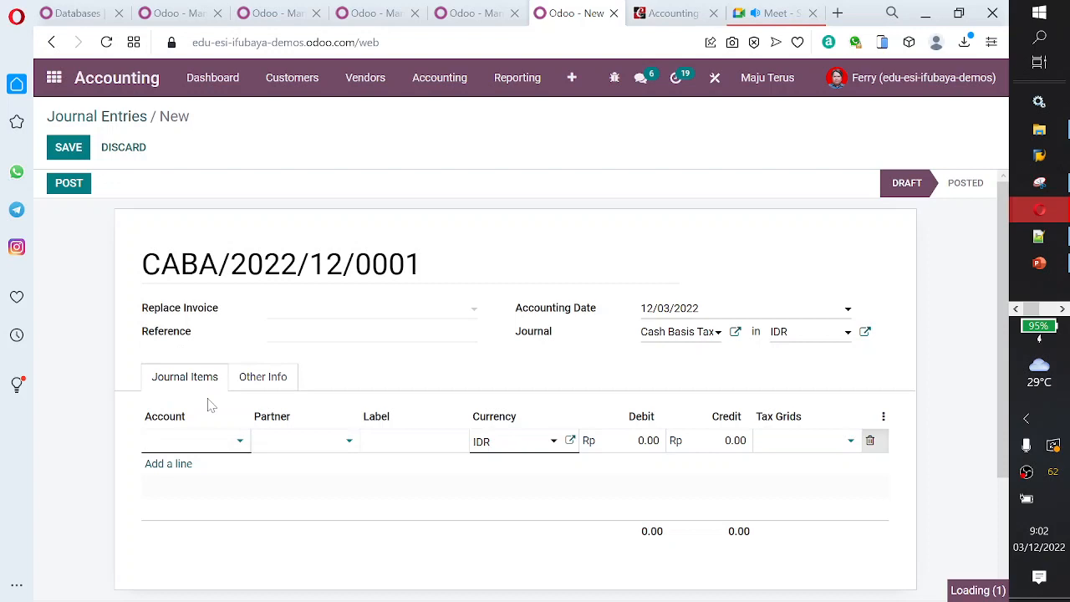
{"action": "scroll", "coordinate": [317, 351], "scroll_direction": "down", "scroll_amount": 2}
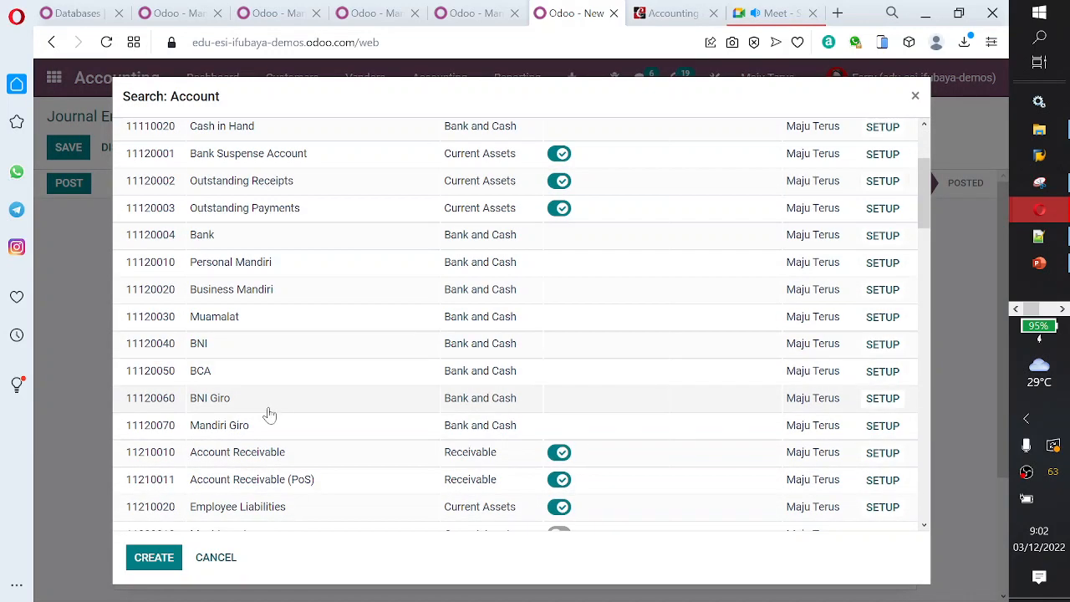
{"action": "left_click", "coordinate": [262, 368]}
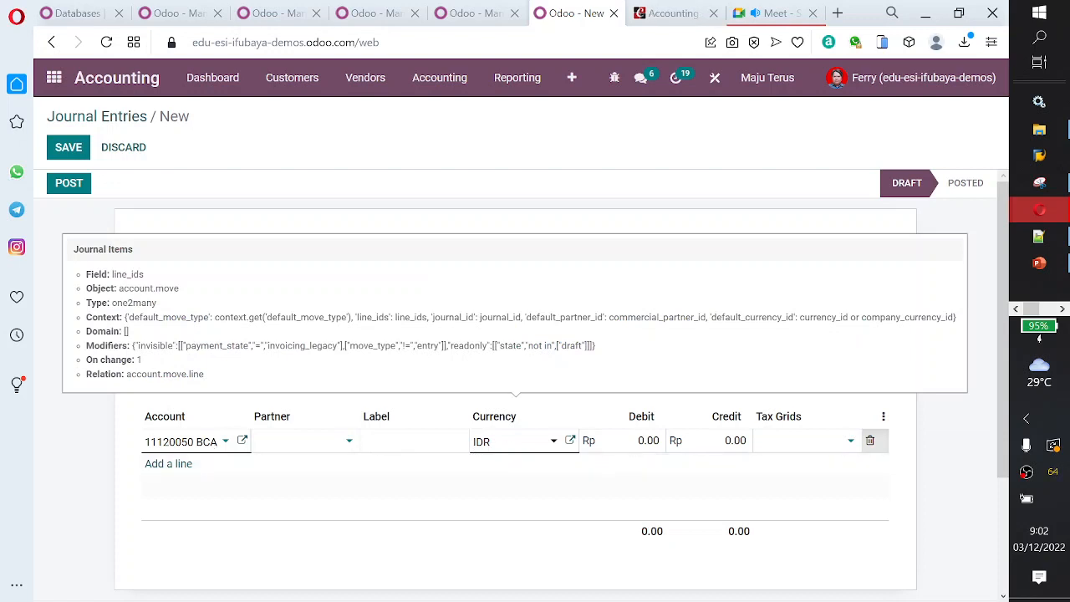
{"action": "left_click", "coordinate": [725, 440]}
{"action": "type", "text": "1"}
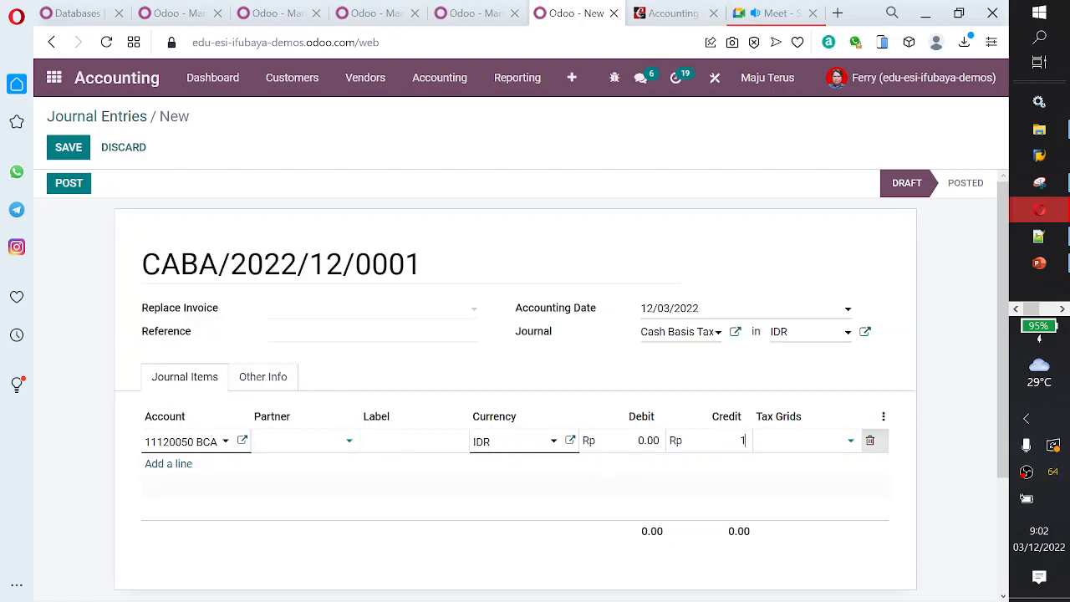
{"action": "type", "text": "00000"}
{"action": "key", "text": "Tab"}
- Add a second journal item to the entry and search the full account list for "biaya"
{"action": "left_click", "coordinate": [168, 465]}
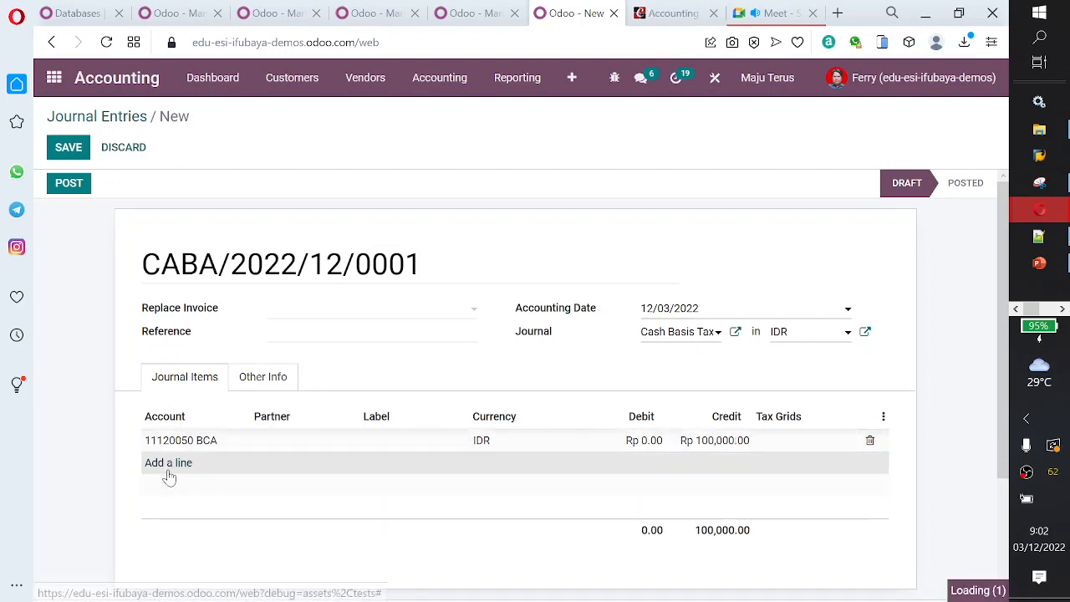
{"action": "left_click", "coordinate": [238, 466]}
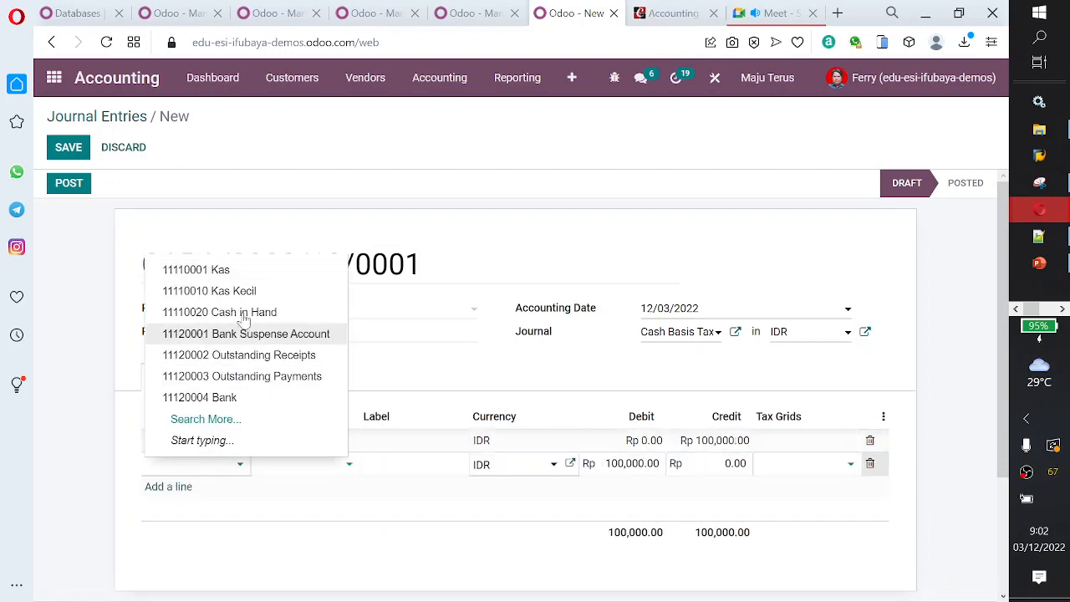
{"action": "left_click", "coordinate": [234, 421]}
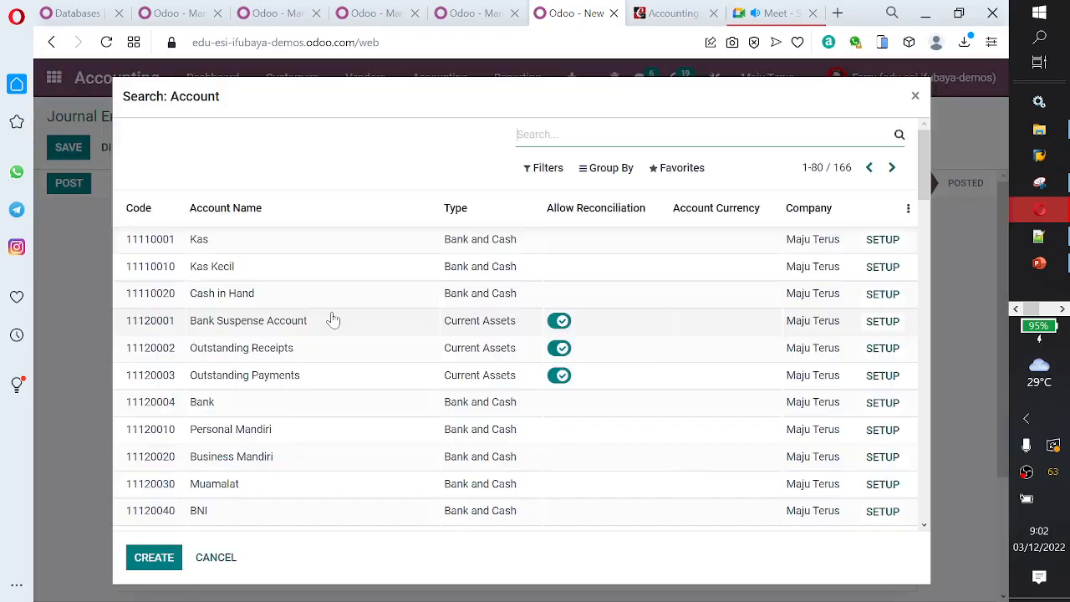
{"action": "type", "text": "biaya"}
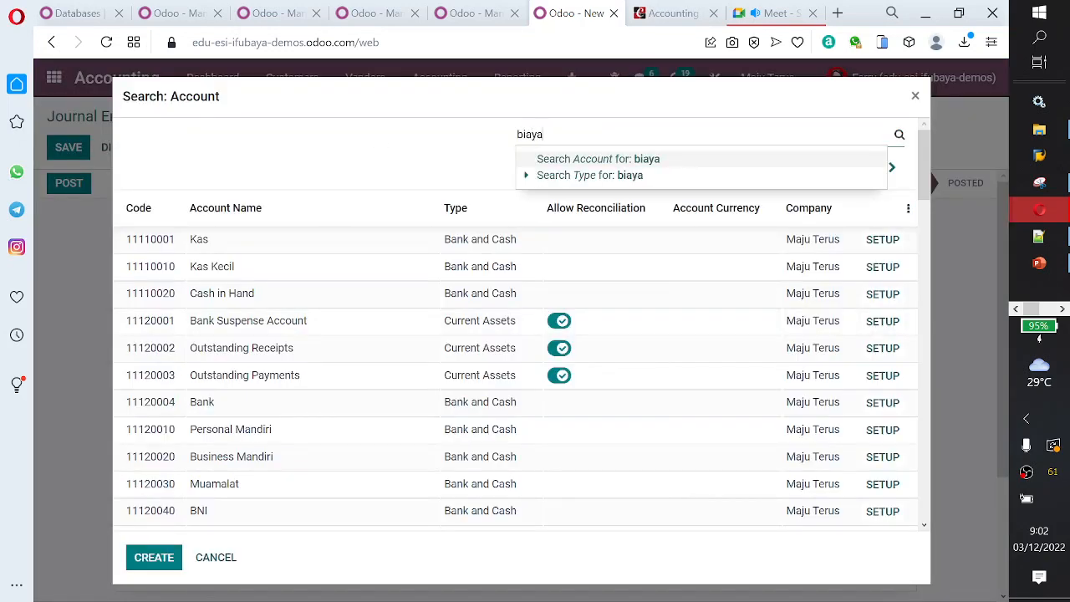
{"action": "key", "text": "Return"}
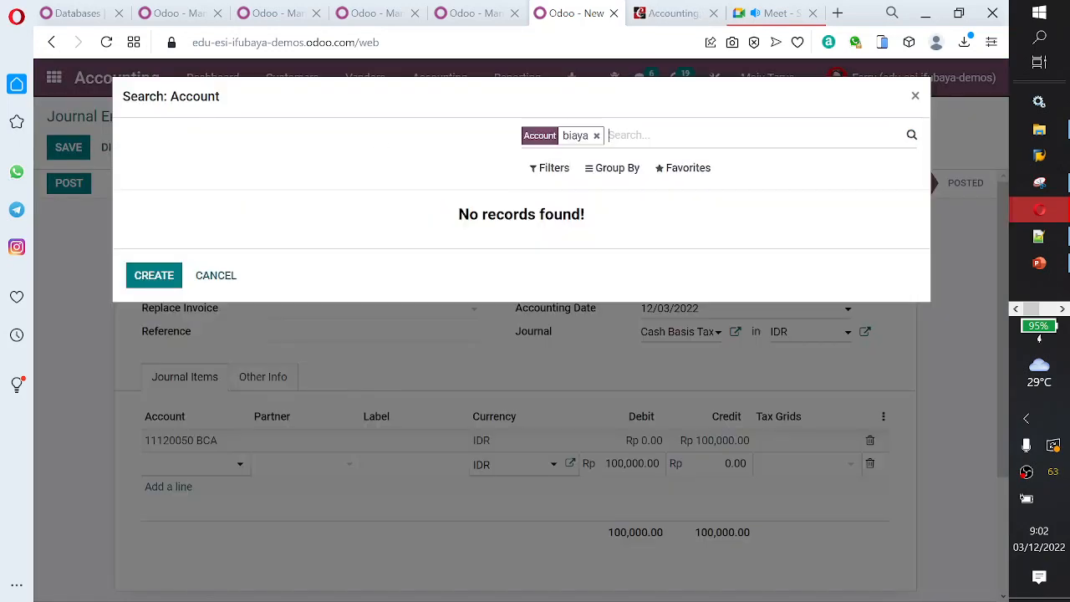
{"action": "left_click", "coordinate": [595, 136]}
- Search the accounts for "expense" and assign 69000000 Other Expenses to the second journal item
{"action": "type", "text": "e"}
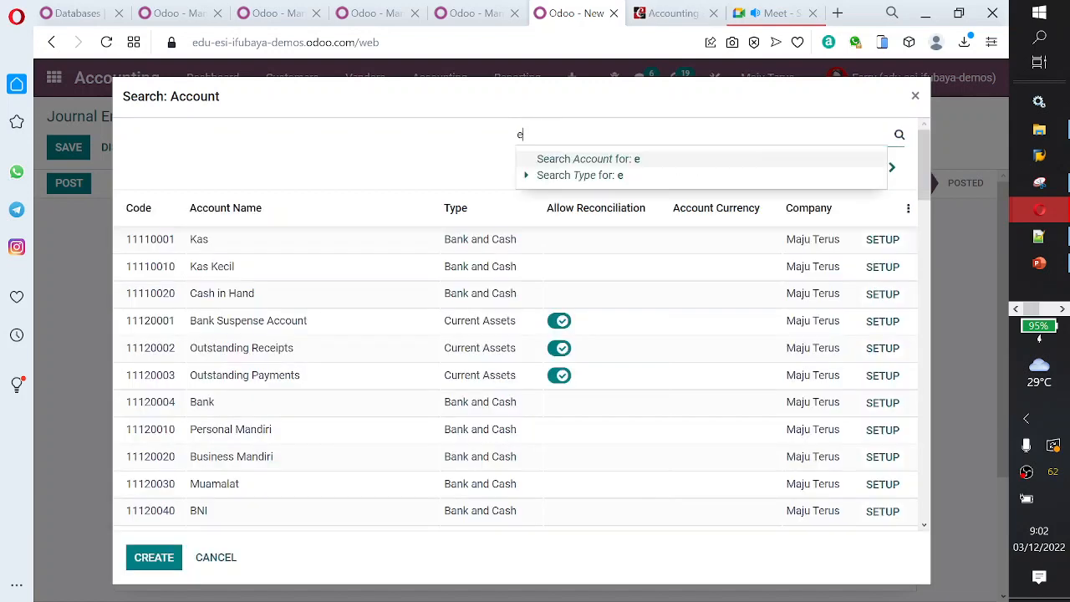
{"action": "type", "text": "xpe"}
{"action": "key", "text": "BackSpace"}
{"action": "type", "text": "nse"}
{"action": "key", "text": "Return"}
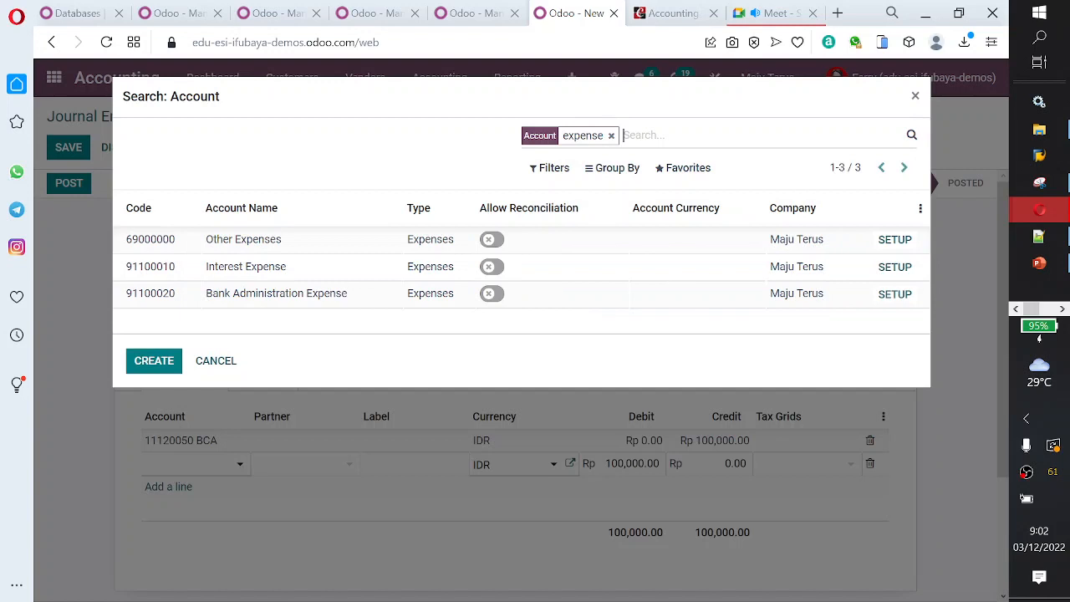
{"action": "left_click", "coordinate": [313, 250]}
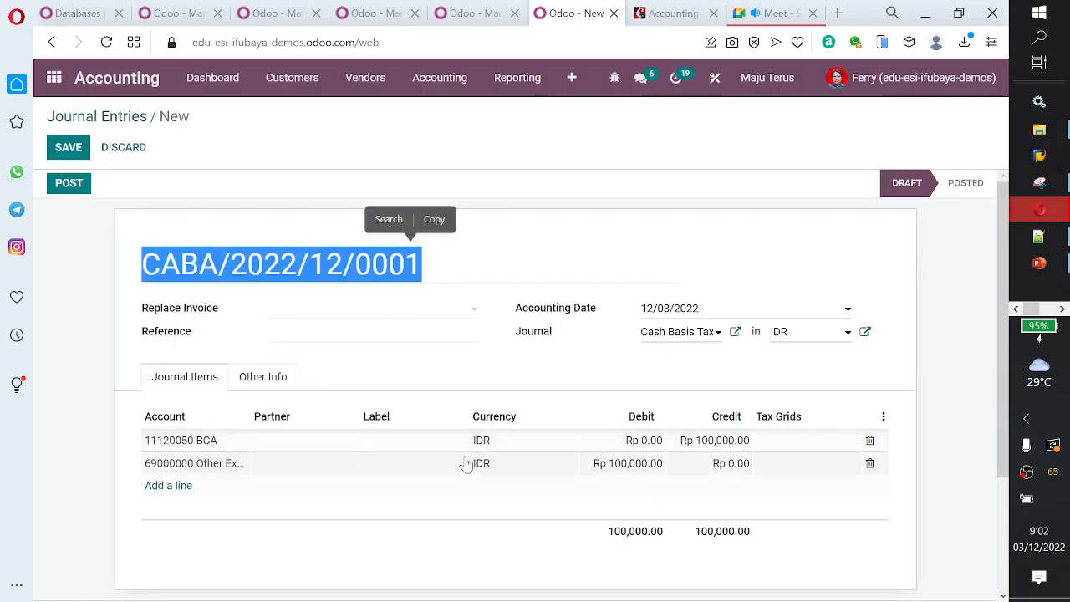
- Show the Analytic Account column in the journal items table
{"action": "left_click", "coordinate": [883, 417]}
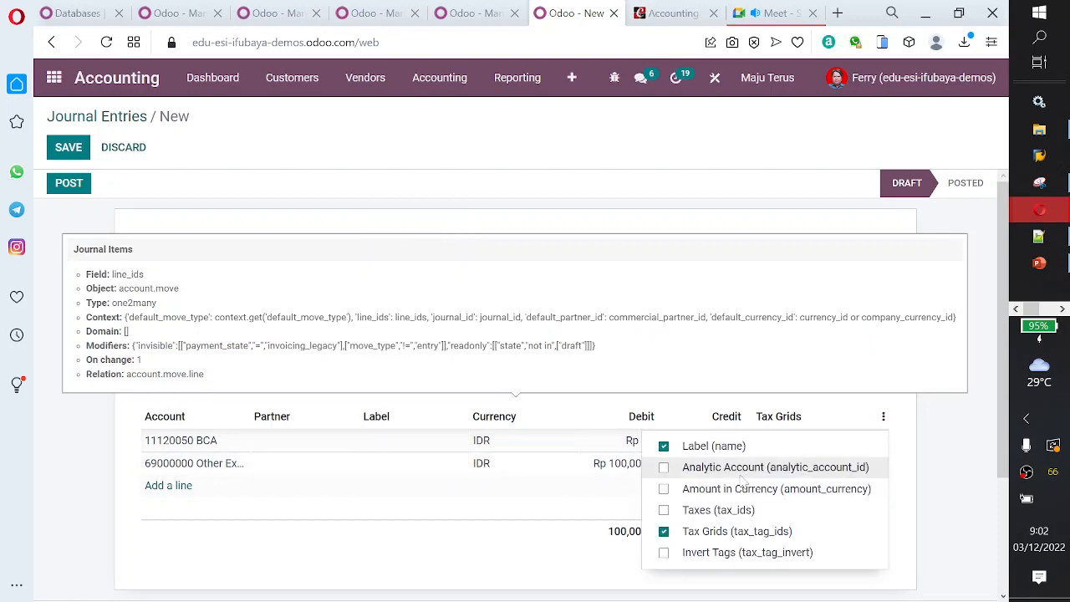
{"action": "left_click", "coordinate": [665, 468]}
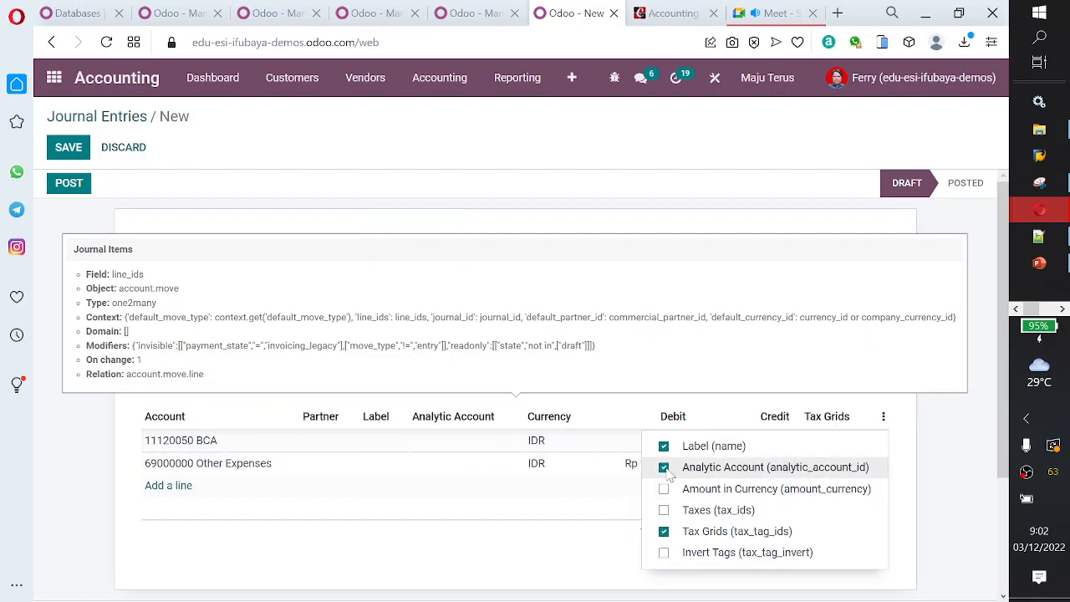
{"action": "left_click", "coordinate": [513, 521]}
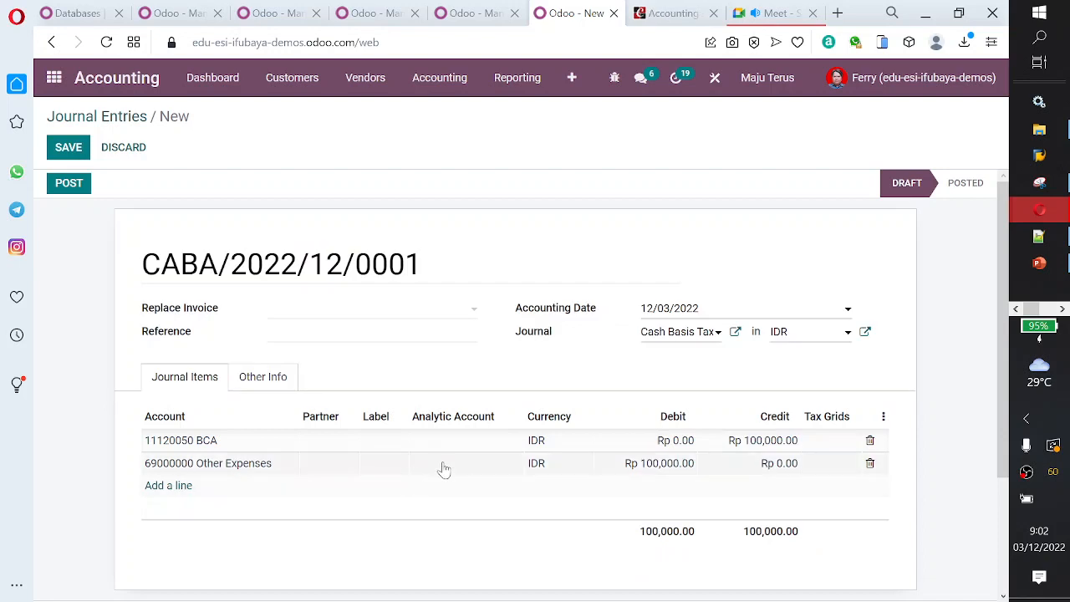
- Assign the Research & Development analytic account to the Other Expenses line and post the journal entry
{"action": "left_click", "coordinate": [441, 467]}
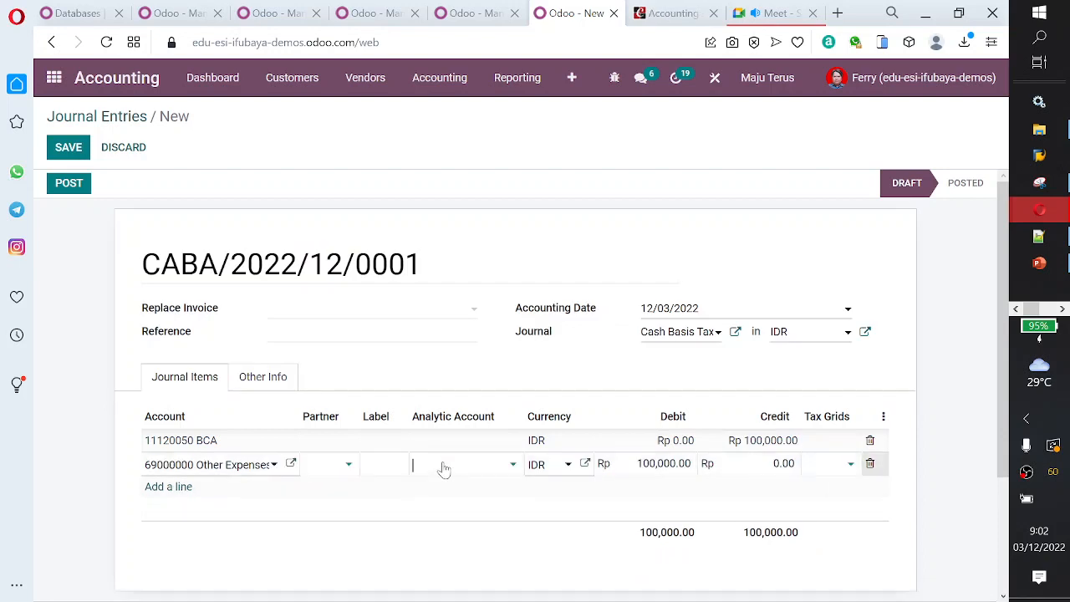
{"action": "left_click", "coordinate": [509, 468]}
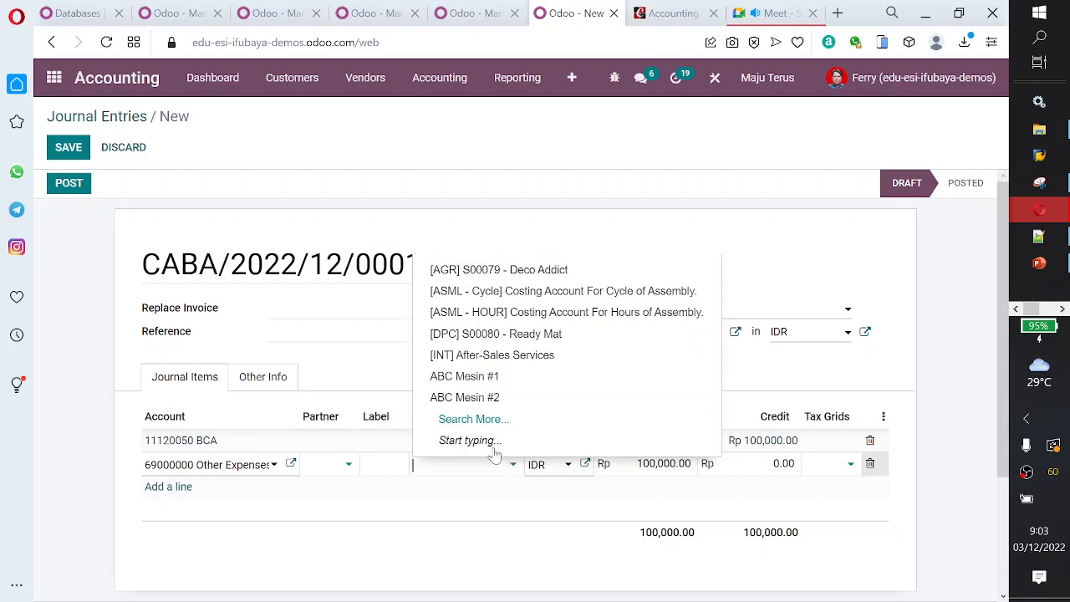
{"action": "left_click", "coordinate": [482, 426]}
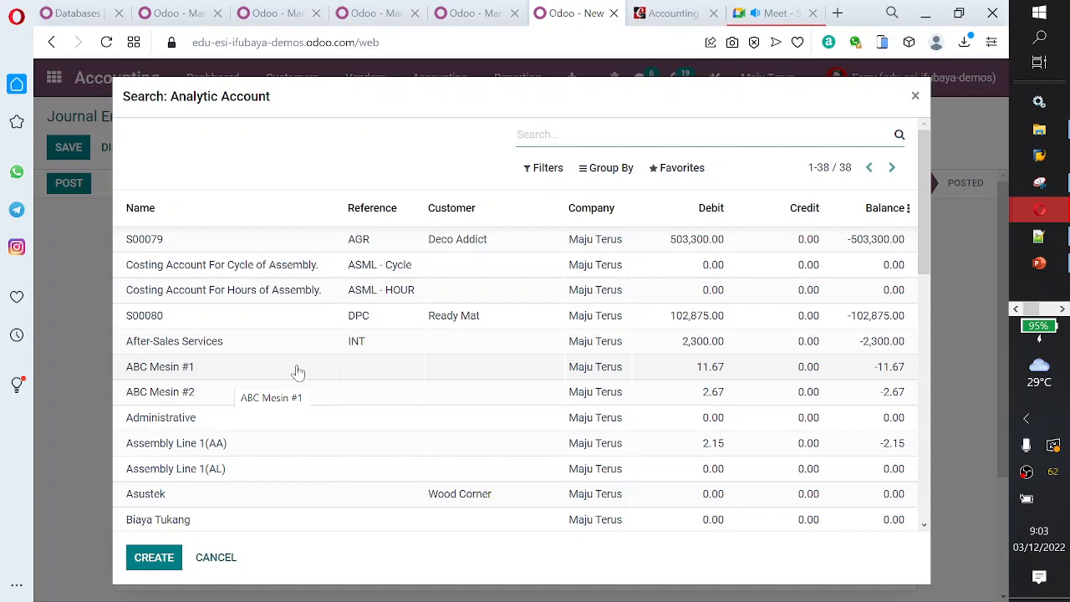
{"action": "scroll", "coordinate": [298, 372], "scroll_direction": "down", "scroll_amount": 3}
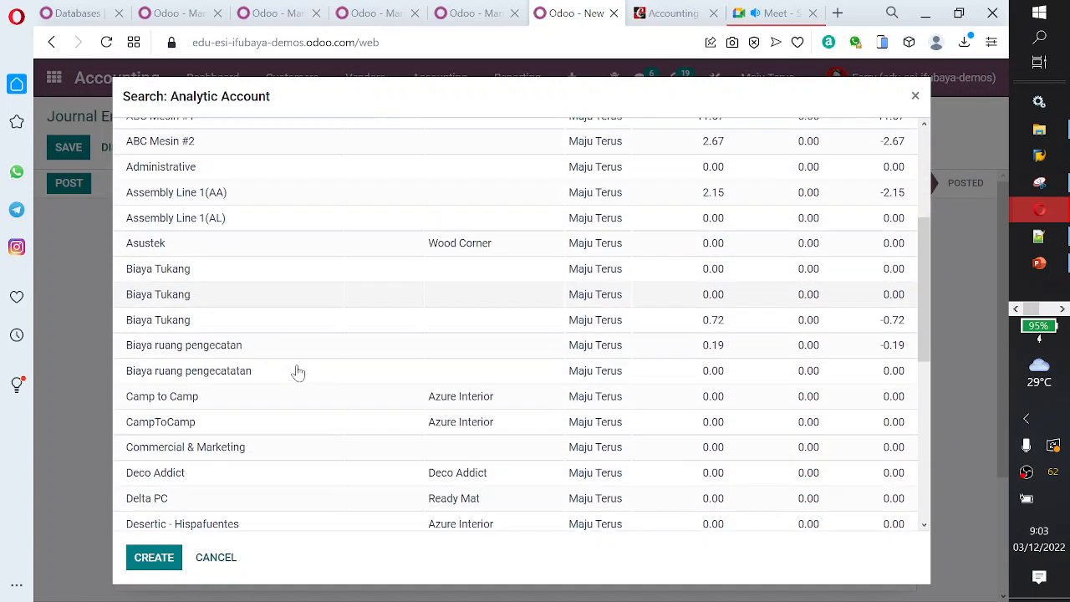
{"action": "scroll", "coordinate": [298, 372], "scroll_direction": "down", "scroll_amount": 5}
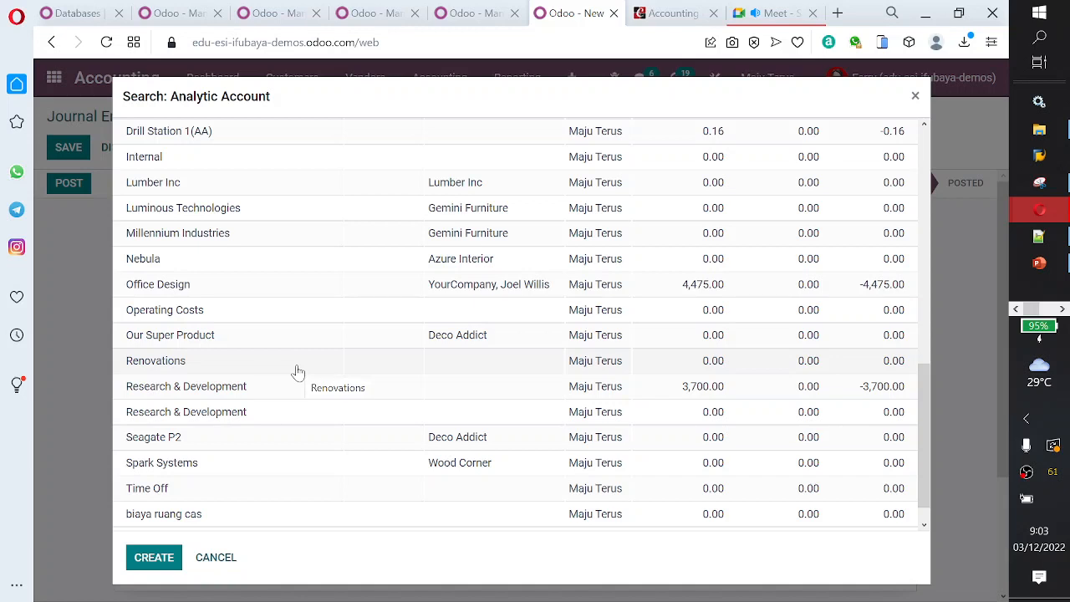
{"action": "left_click", "coordinate": [277, 408]}
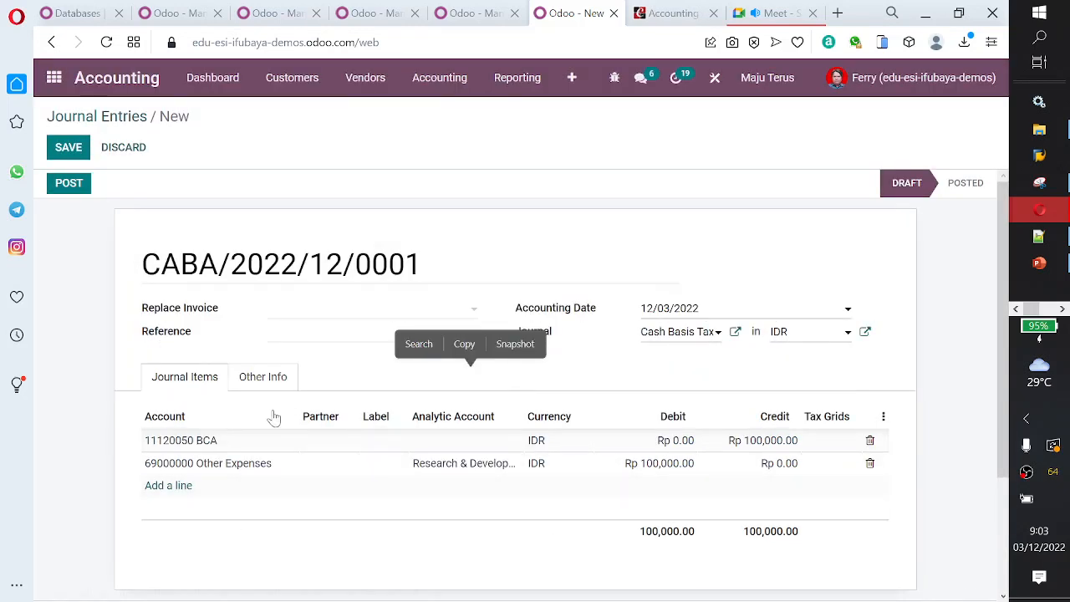
{"action": "left_click", "coordinate": [69, 187]}
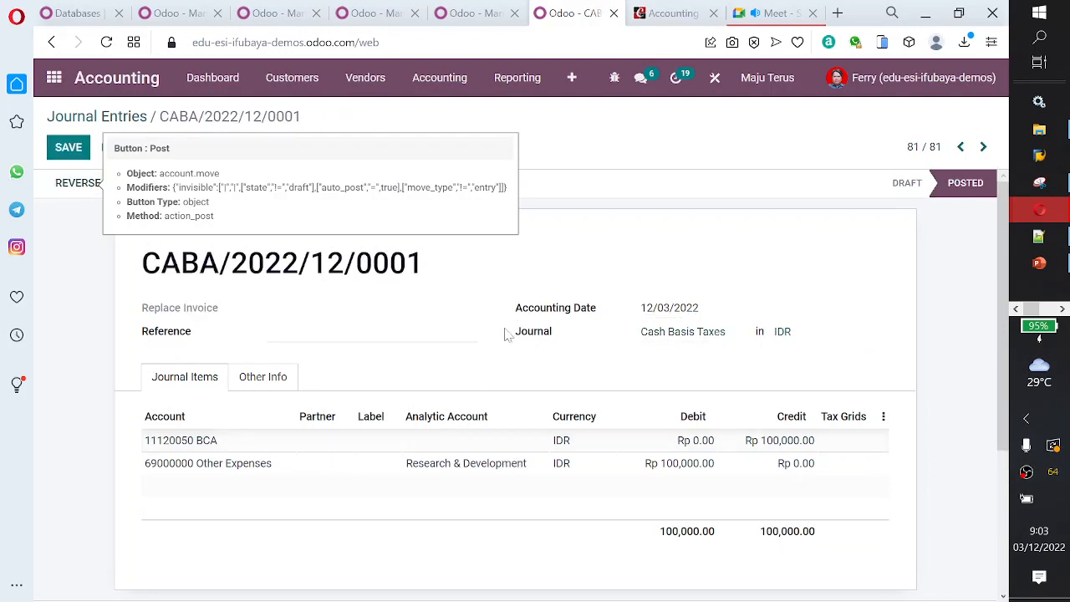
- Open the Analytic Report from the management reports
{"action": "left_click", "coordinate": [504, 83]}
{"action": "scroll", "coordinate": [585, 422], "scroll_direction": "down", "scroll_amount": 1}
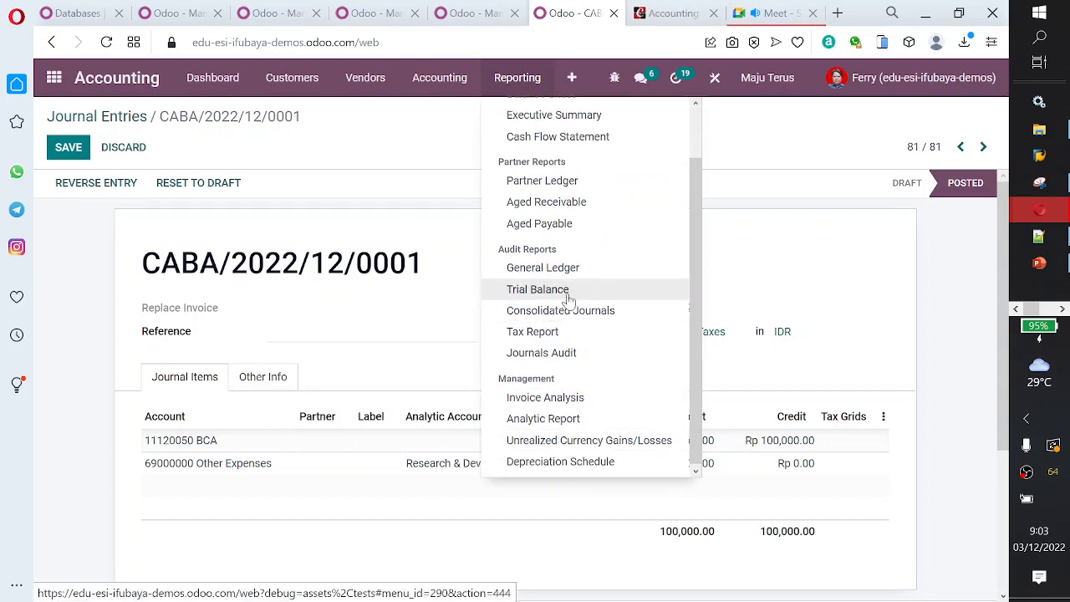
{"action": "scroll", "coordinate": [565, 288], "scroll_direction": "up", "scroll_amount": 1}
{"action": "scroll", "coordinate": [568, 298], "scroll_direction": "down", "scroll_amount": 1}
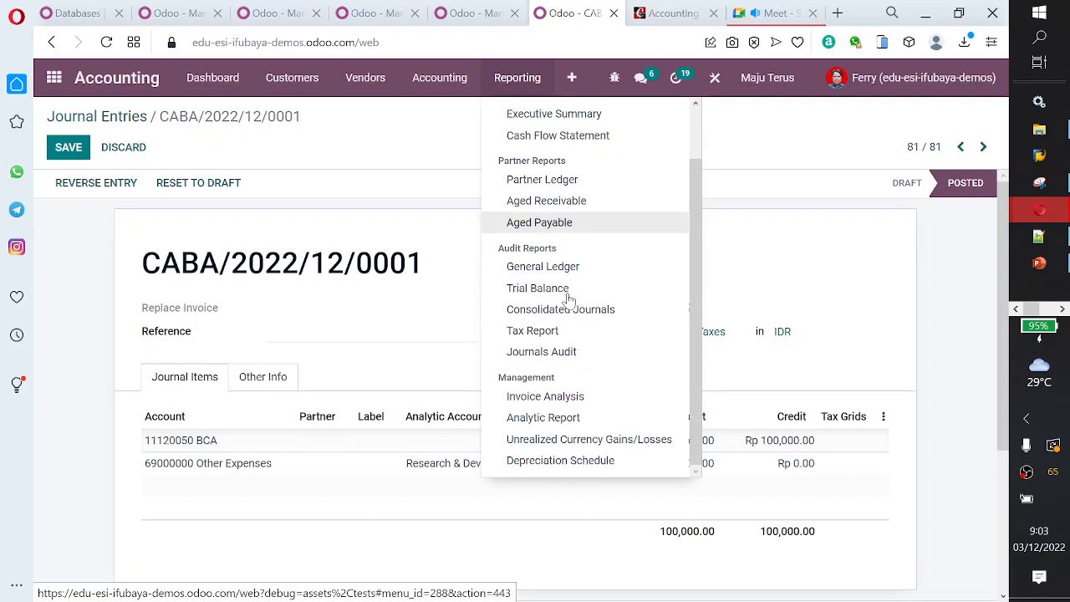
{"action": "left_click", "coordinate": [565, 417]}
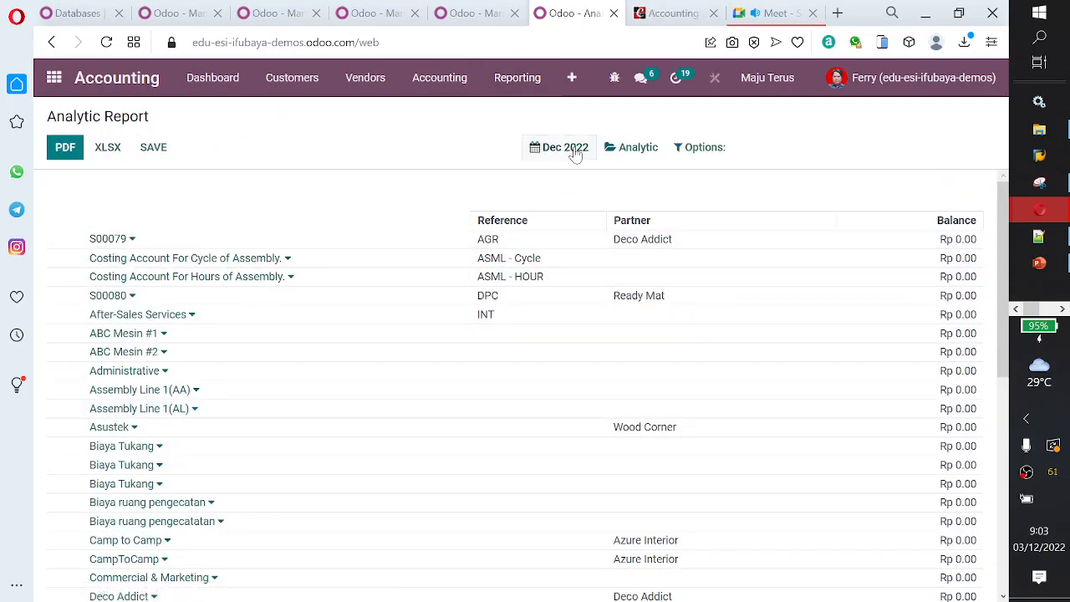
- Look at the report's analytic account filter and open the analytic entries of the Research & Development account with the December balance
{"action": "left_click", "coordinate": [640, 150]}
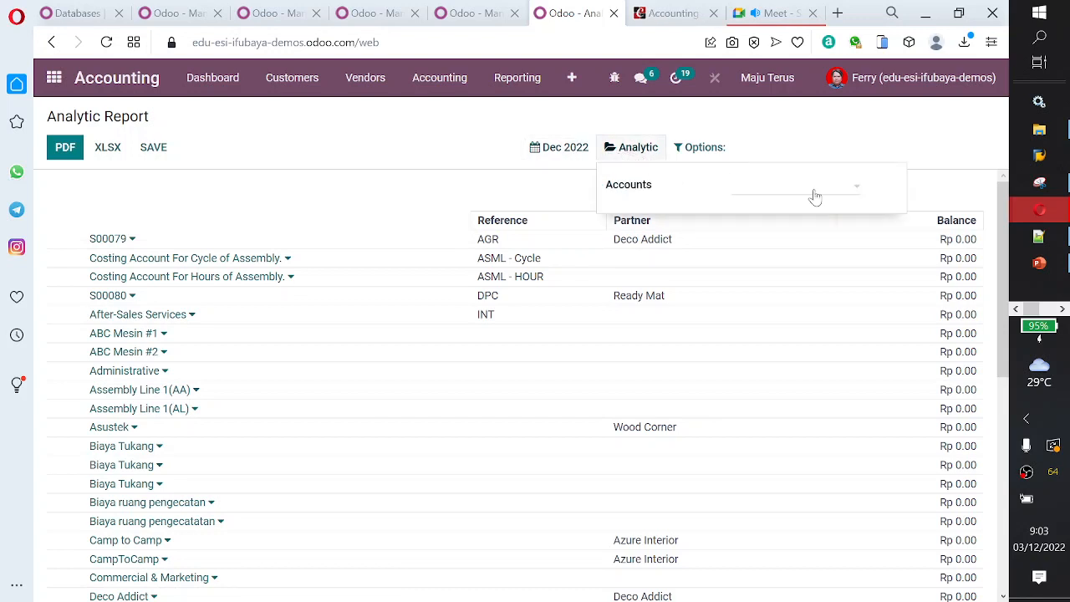
{"action": "left_click", "coordinate": [431, 152]}
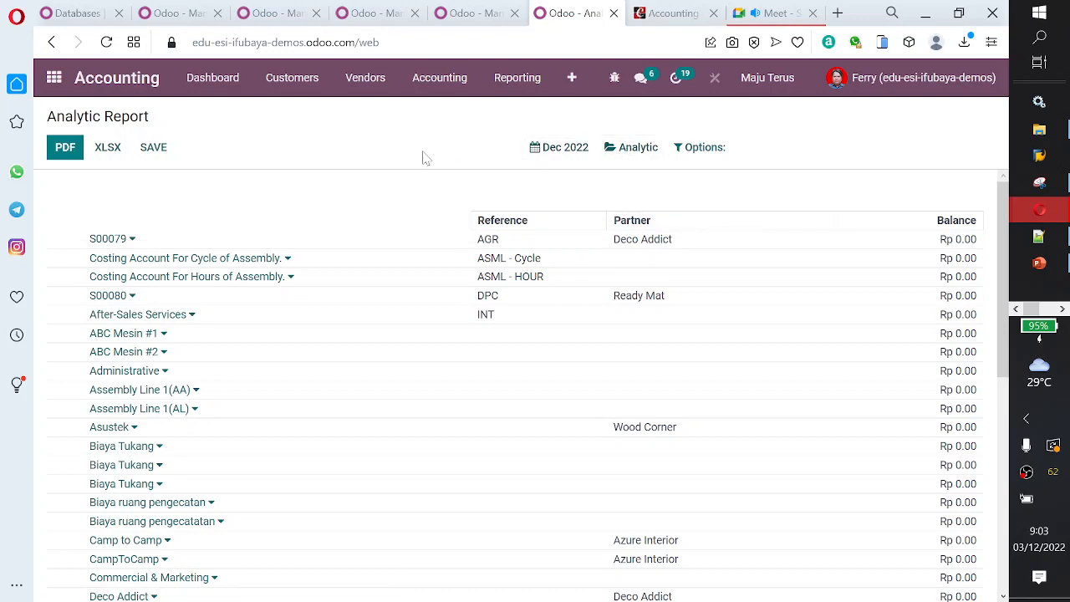
{"action": "scroll", "coordinate": [299, 300], "scroll_direction": "down", "scroll_amount": 2}
{"action": "scroll", "coordinate": [299, 301], "scroll_direction": "down", "scroll_amount": 3}
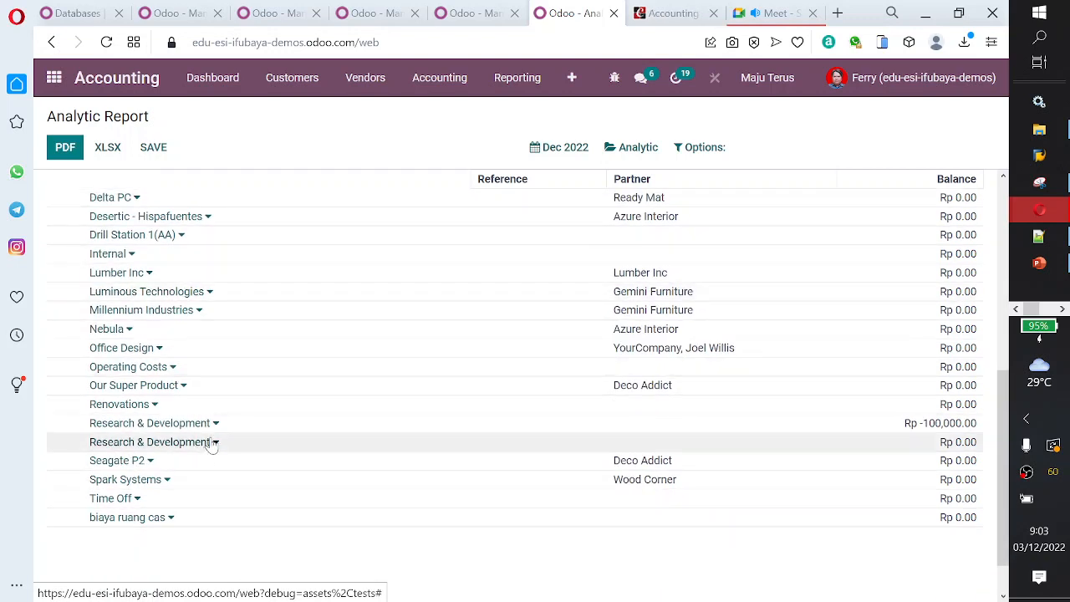
{"action": "left_click", "coordinate": [219, 436]}
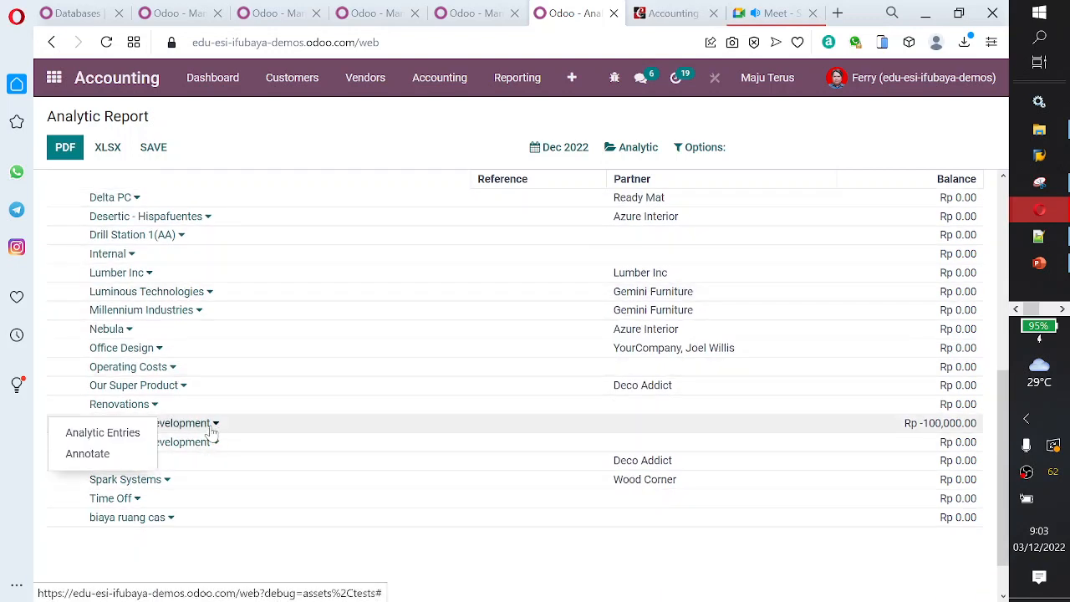
{"action": "left_click", "coordinate": [117, 435]}
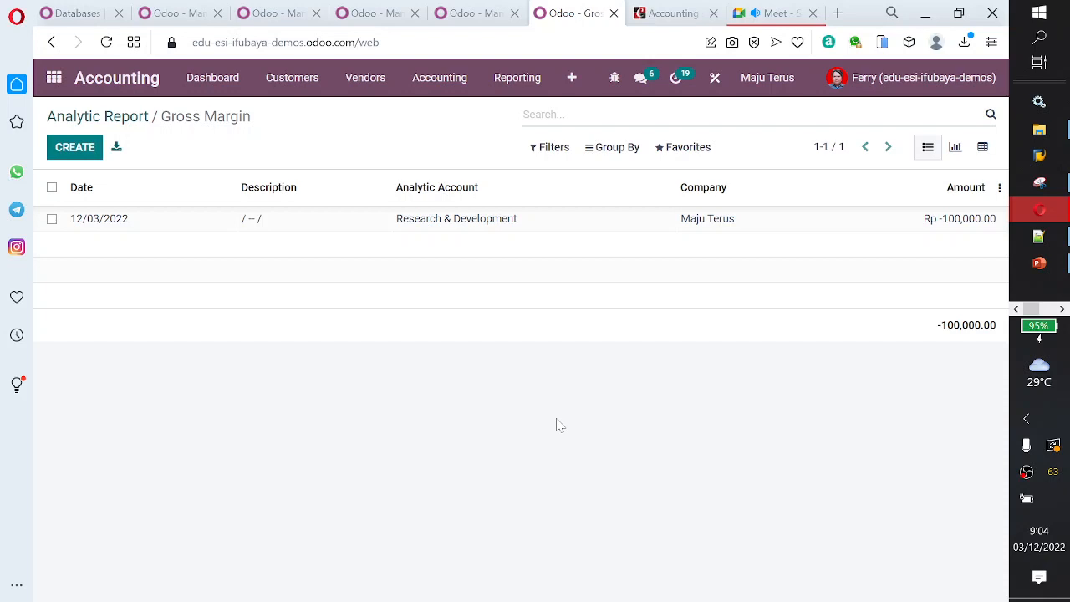
- Switch to the Cybrosys guide and view its Budget Management in Odoo and Accounting Dashboard sections
{"action": "left_click", "coordinate": [681, 12]}
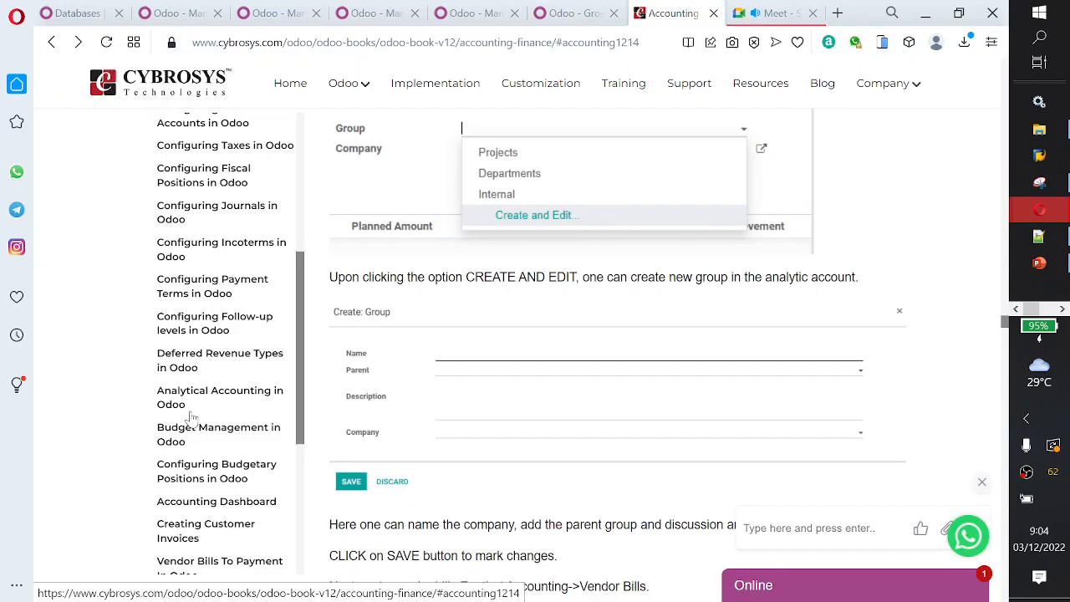
{"action": "scroll", "coordinate": [188, 425], "scroll_direction": "down", "scroll_amount": 2}
{"action": "scroll", "coordinate": [190, 418], "scroll_direction": "up", "scroll_amount": 5}
{"action": "scroll", "coordinate": [190, 418], "scroll_direction": "down", "scroll_amount": 2}
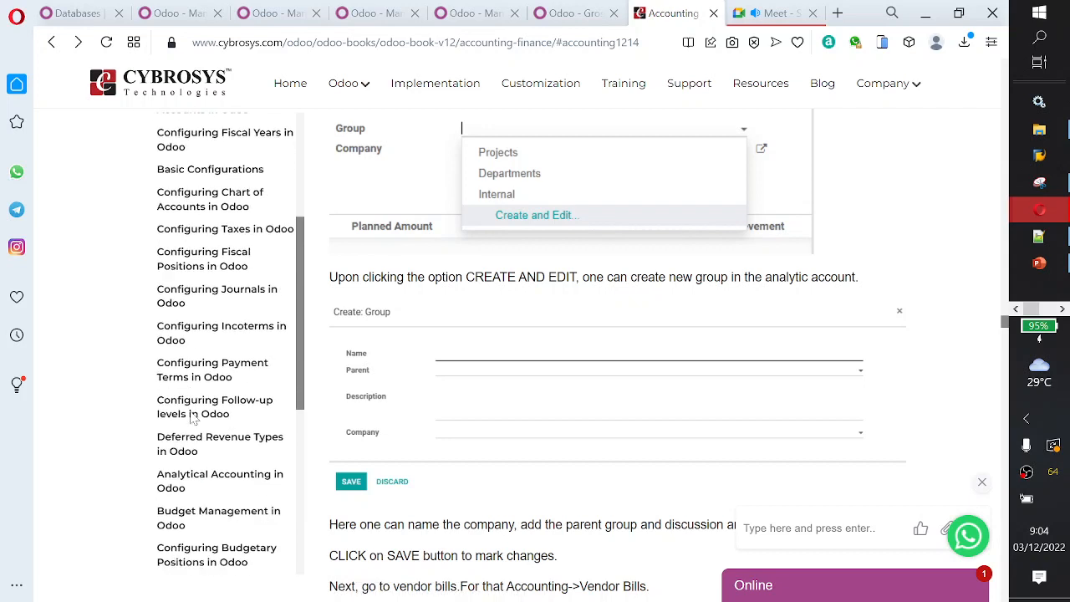
{"action": "scroll", "coordinate": [192, 418], "scroll_direction": "down", "scroll_amount": 1}
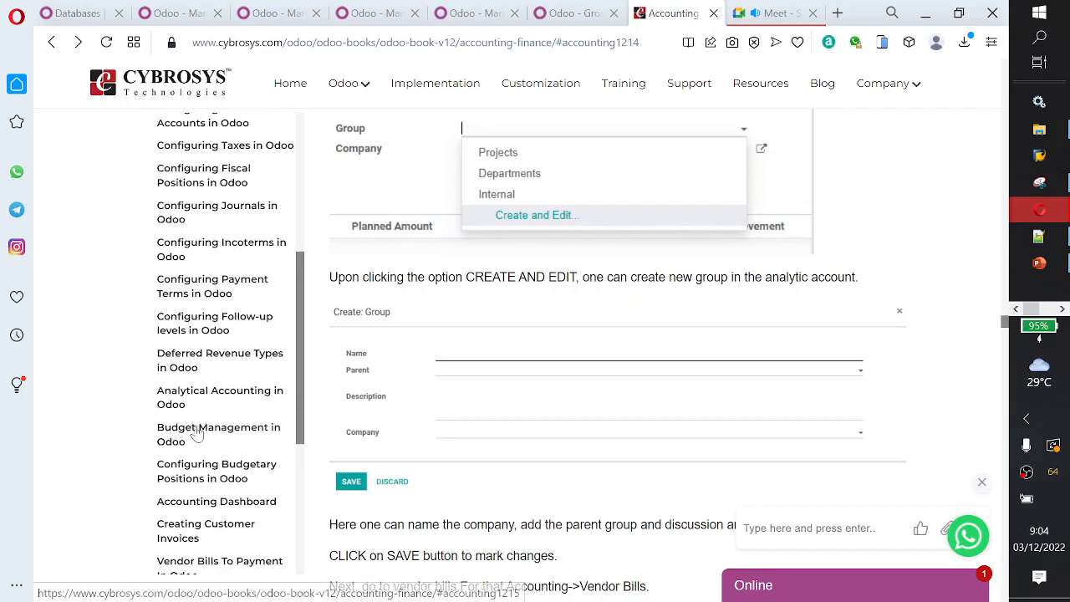
{"action": "left_click", "coordinate": [194, 432]}
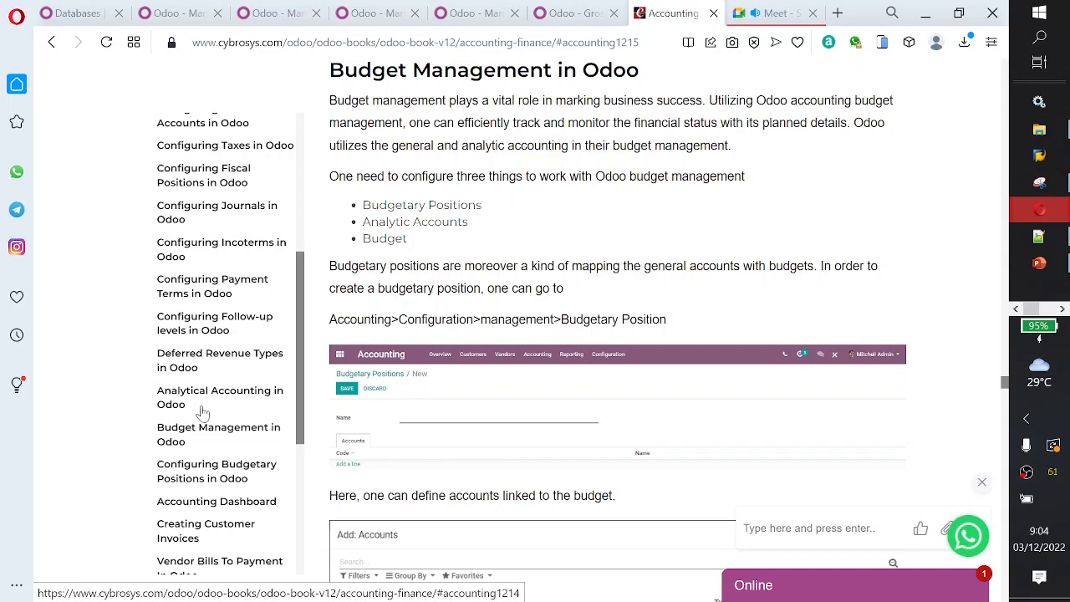
{"action": "scroll", "coordinate": [202, 411], "scroll_direction": "down", "scroll_amount": 1}
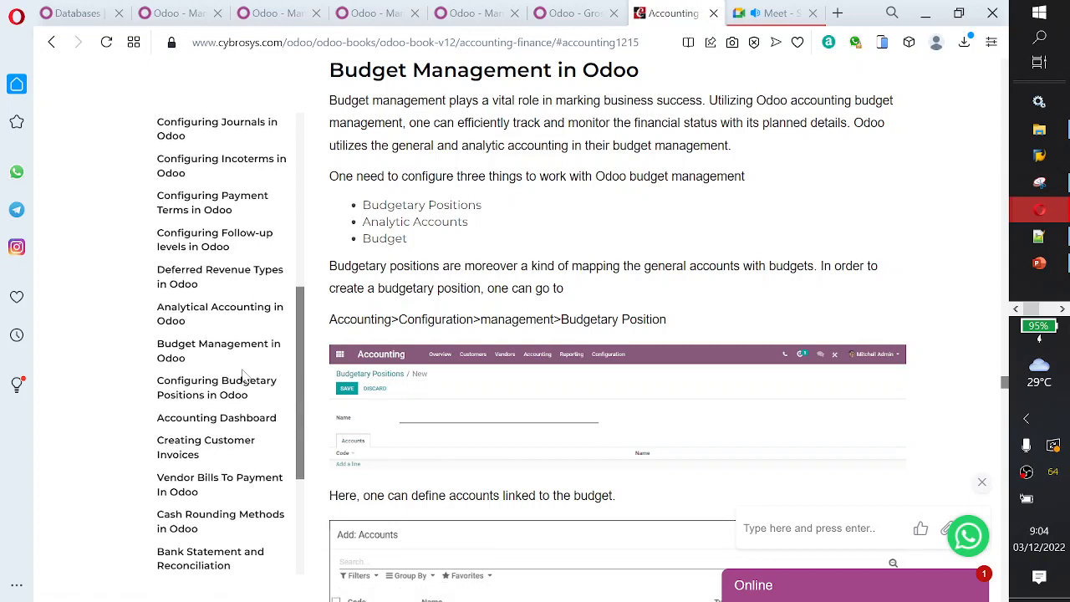
{"action": "left_click", "coordinate": [241, 418]}
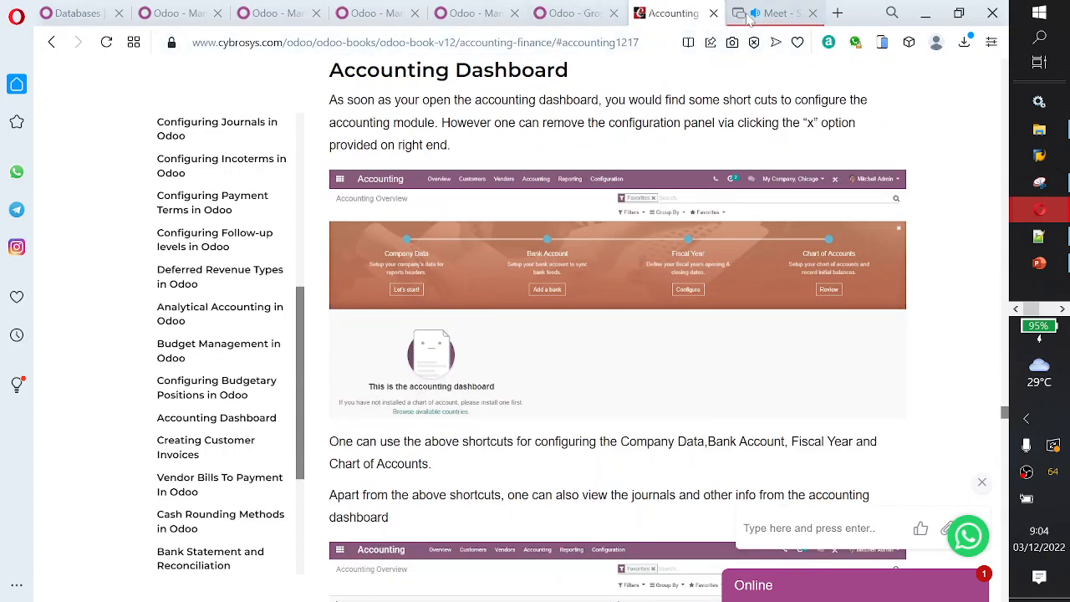
- Switch back to Odoo, open the Accounting Dashboard and look through its journal cards
{"action": "left_click", "coordinate": [577, 13]}
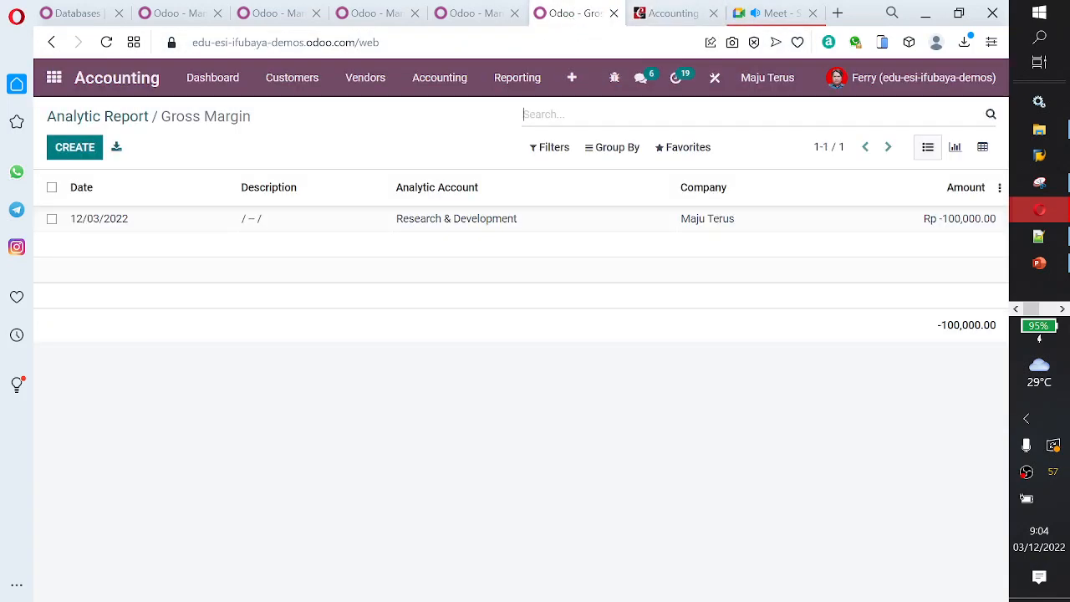
{"action": "left_click", "coordinate": [137, 94]}
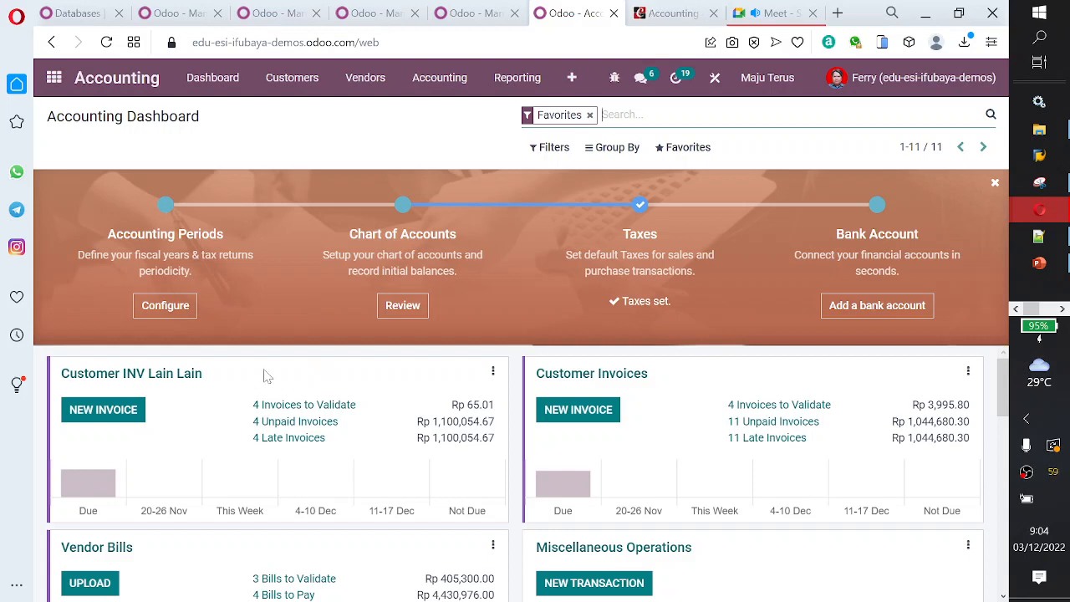
{"action": "scroll", "coordinate": [266, 376], "scroll_direction": "down", "scroll_amount": 1}
{"action": "scroll", "coordinate": [266, 376], "scroll_direction": "up", "scroll_amount": 1}
{"action": "scroll", "coordinate": [593, 378], "scroll_direction": "down", "scroll_amount": 7}
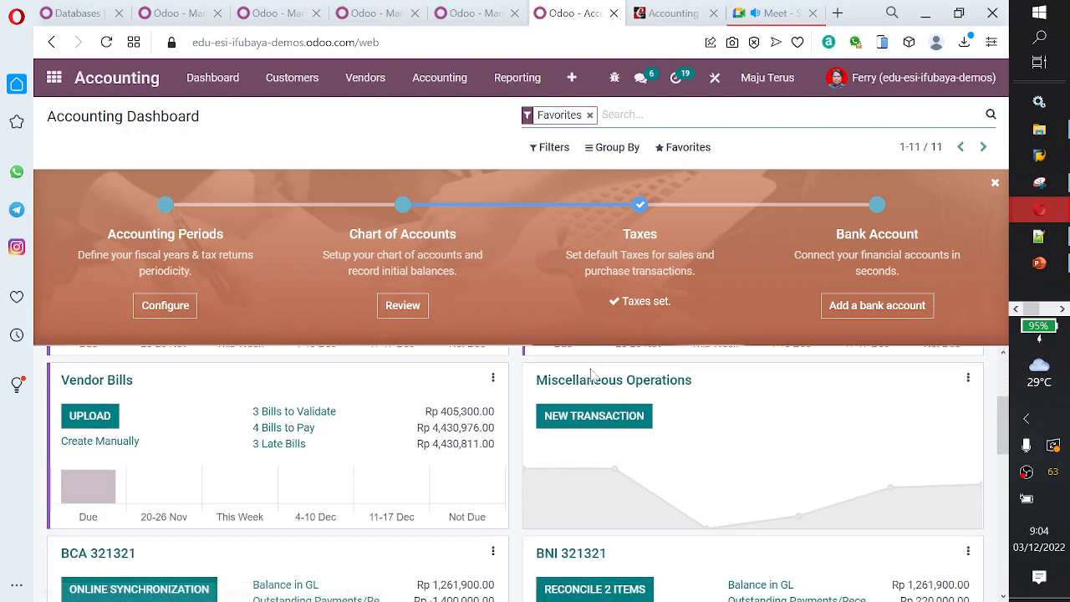
- Remove the configuration tips panel from the Accounting Dashboard
{"action": "scroll", "coordinate": [421, 487], "scroll_direction": "down", "scroll_amount": 3}
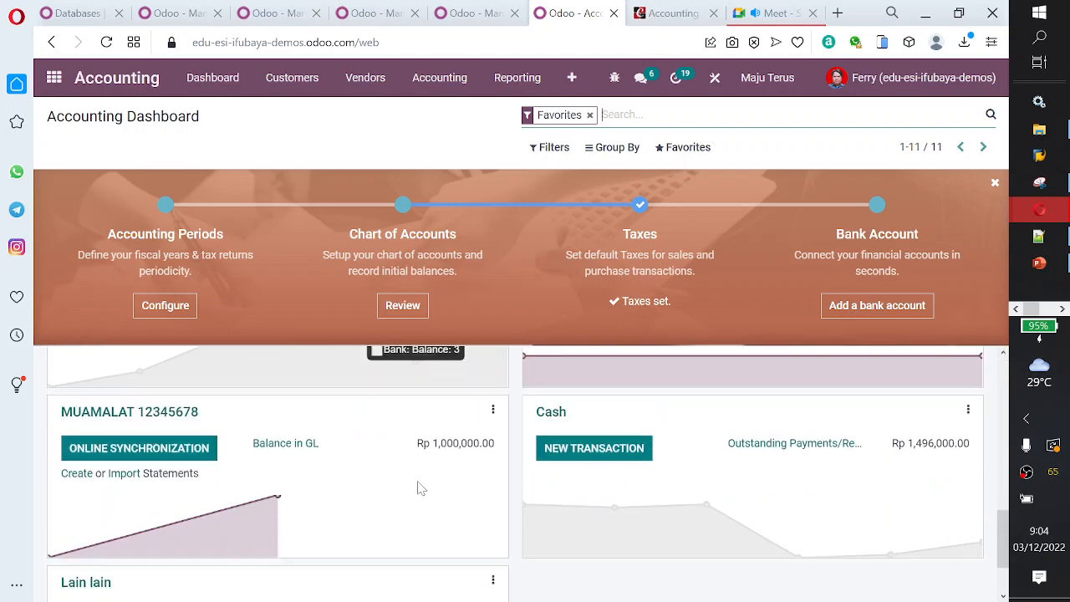
{"action": "scroll", "coordinate": [417, 487], "scroll_direction": "up", "scroll_amount": 5}
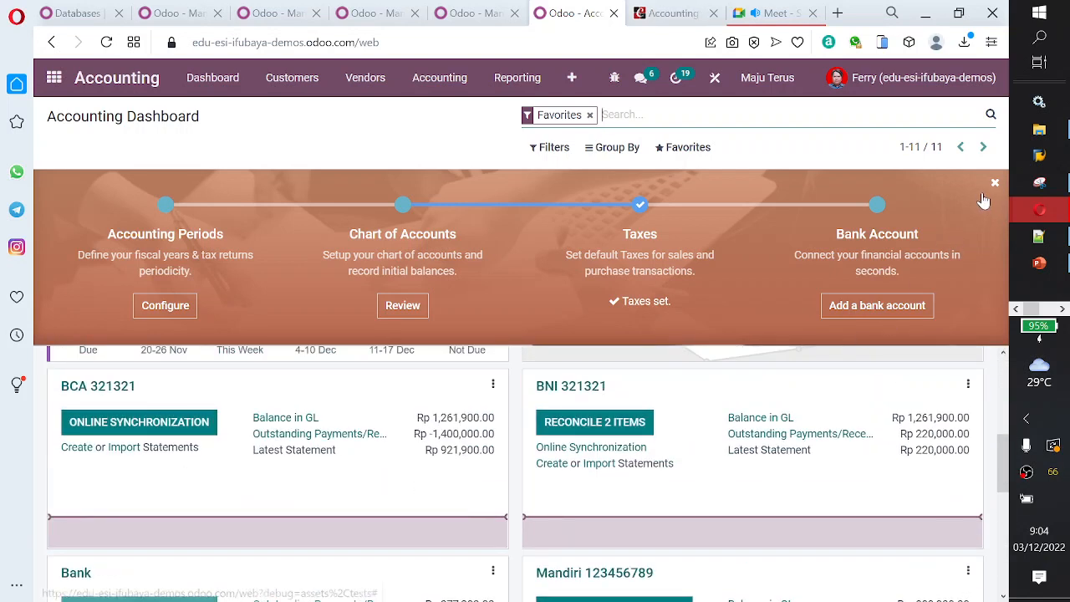
{"action": "left_click", "coordinate": [993, 183]}
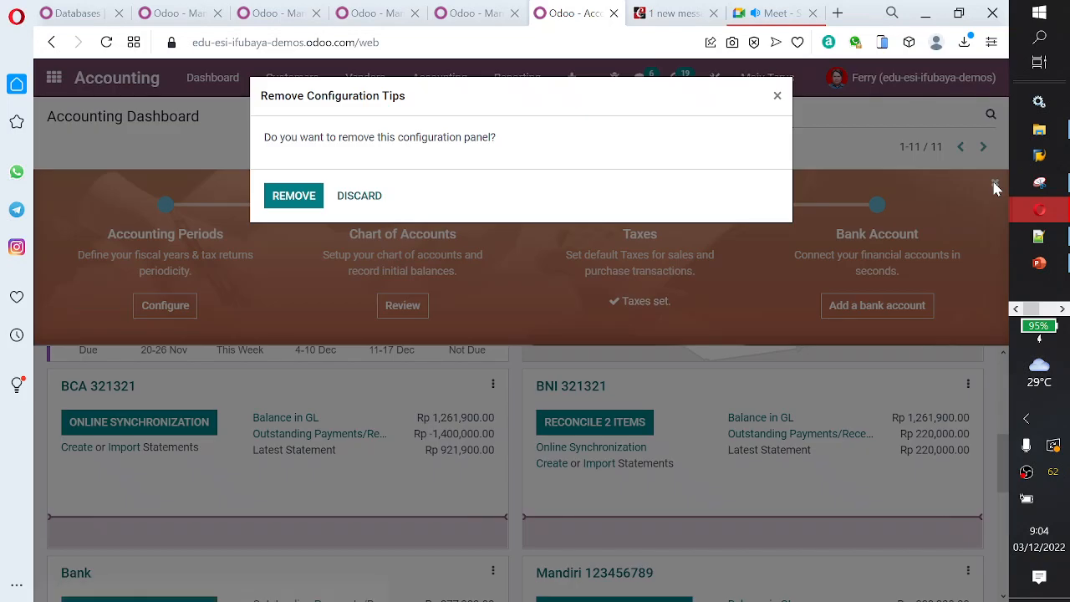
{"action": "left_click", "coordinate": [292, 199]}
{"action": "scroll", "coordinate": [377, 327], "scroll_direction": "up", "scroll_amount": 5}
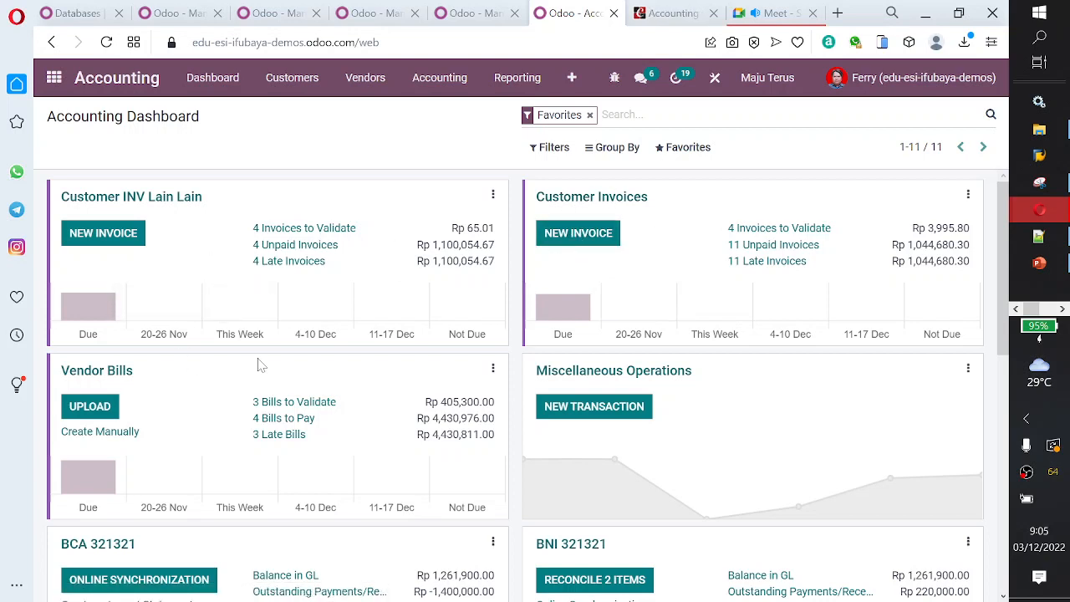
- Look through the dashboard's sales, purchase, bank and cash journal cards and open the late invoices of the Customer Invoices journal
{"action": "scroll", "coordinate": [577, 368], "scroll_direction": "down", "scroll_amount": 1}
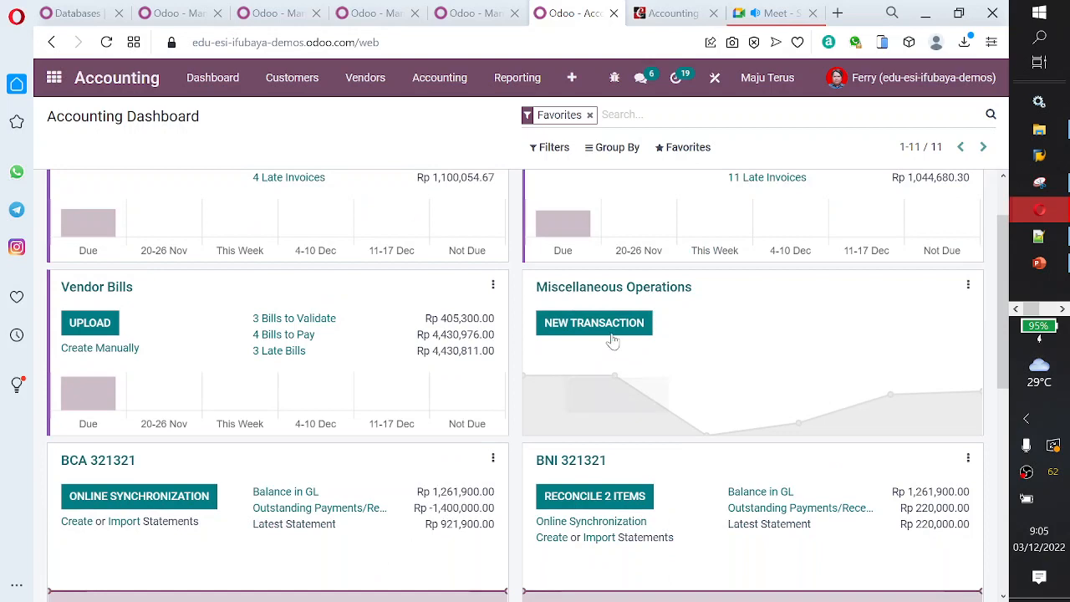
{"action": "scroll", "coordinate": [578, 342], "scroll_direction": "down", "scroll_amount": 1}
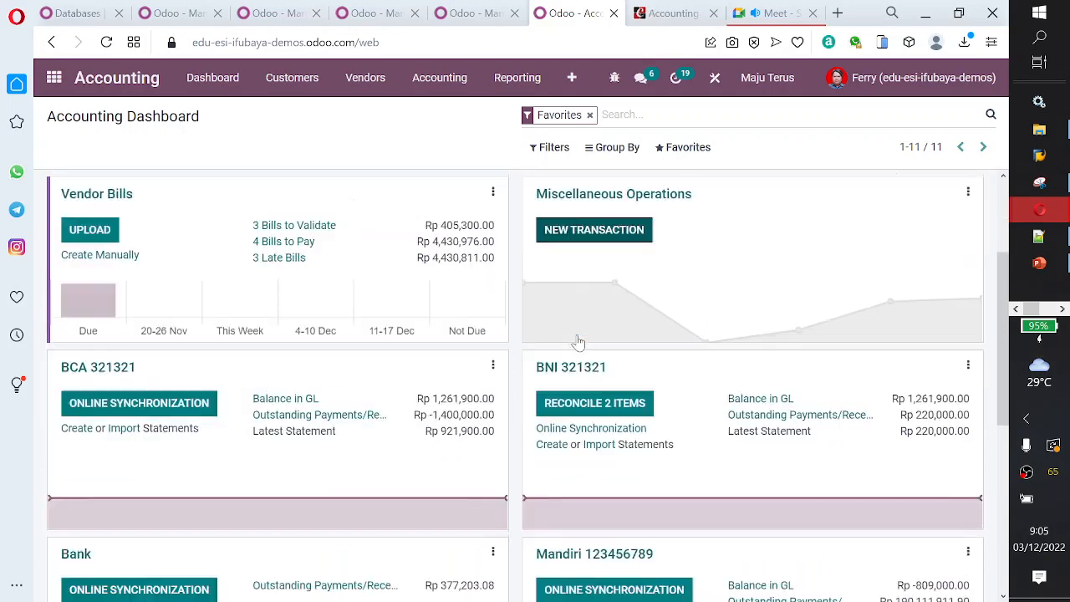
{"action": "scroll", "coordinate": [577, 342], "scroll_direction": "down", "scroll_amount": 5}
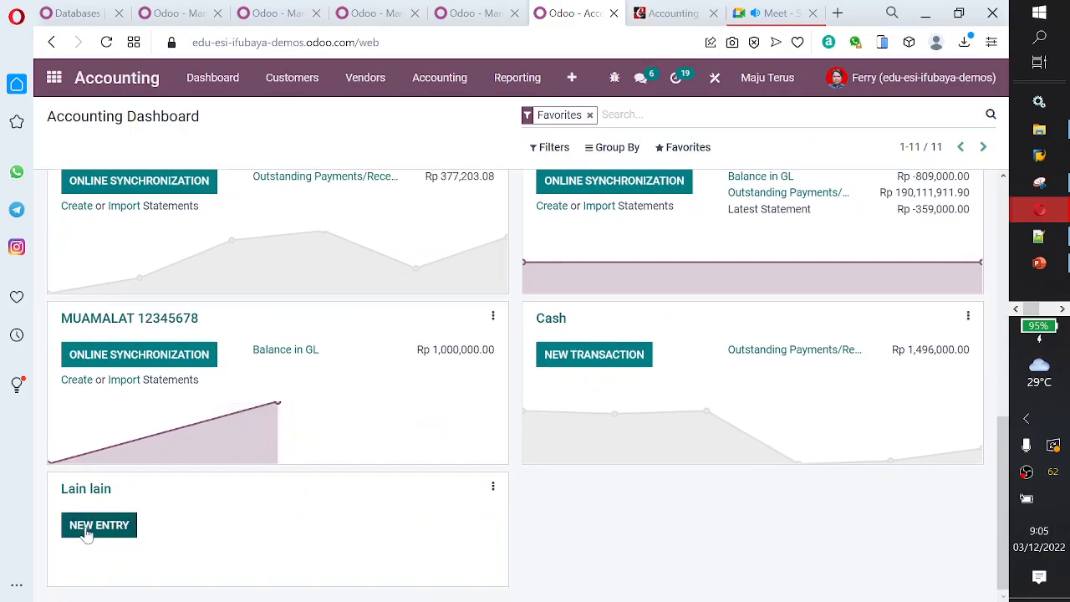
{"action": "scroll", "coordinate": [494, 460], "scroll_direction": "up", "scroll_amount": 5}
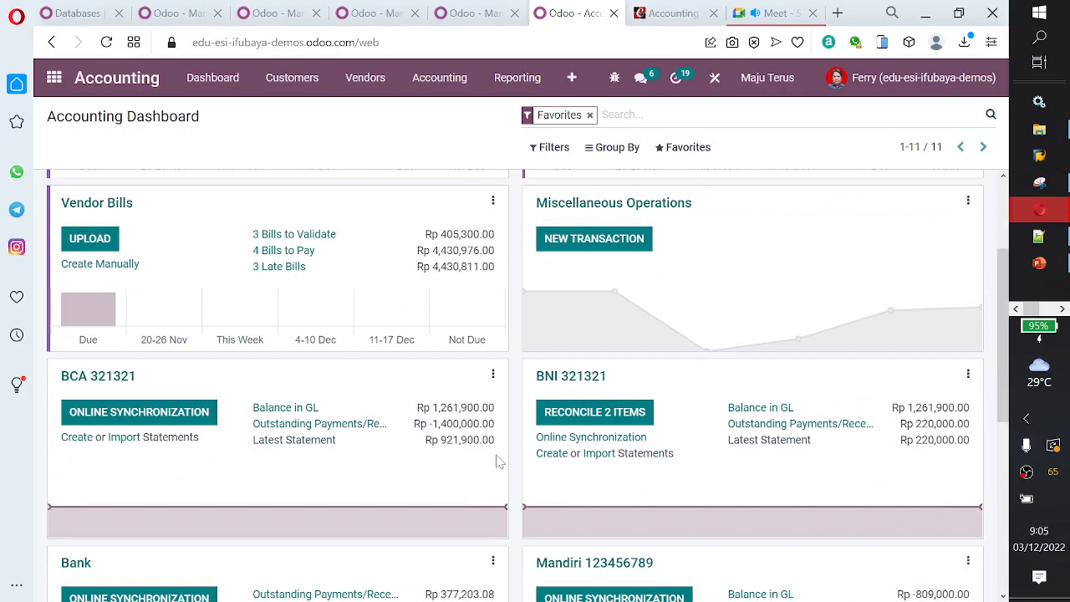
{"action": "scroll", "coordinate": [652, 367], "scroll_direction": "down", "scroll_amount": 1}
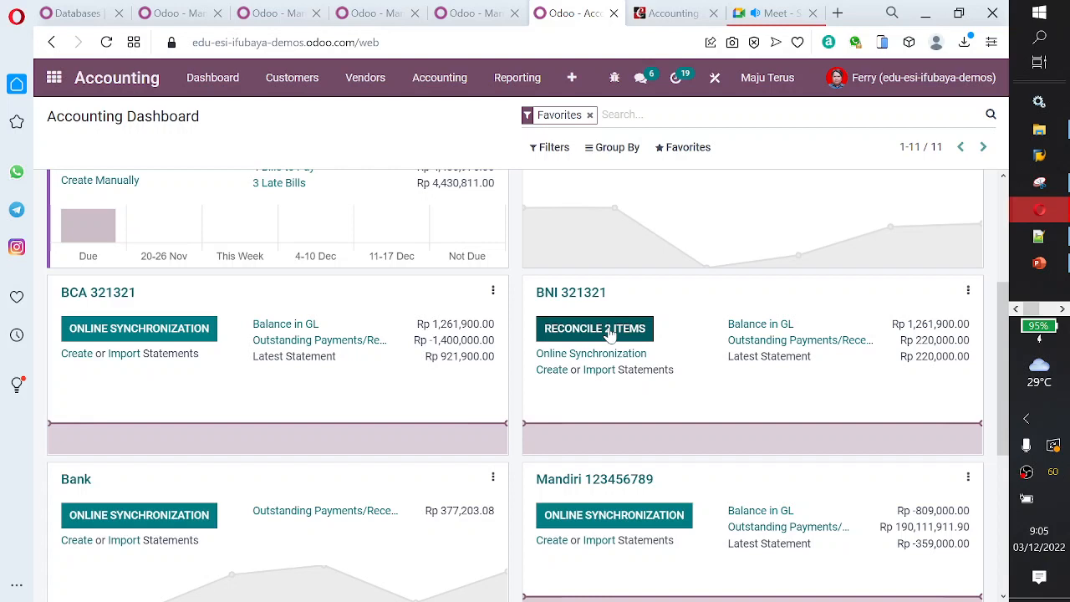
{"action": "scroll", "coordinate": [610, 333], "scroll_direction": "down", "scroll_amount": 4}
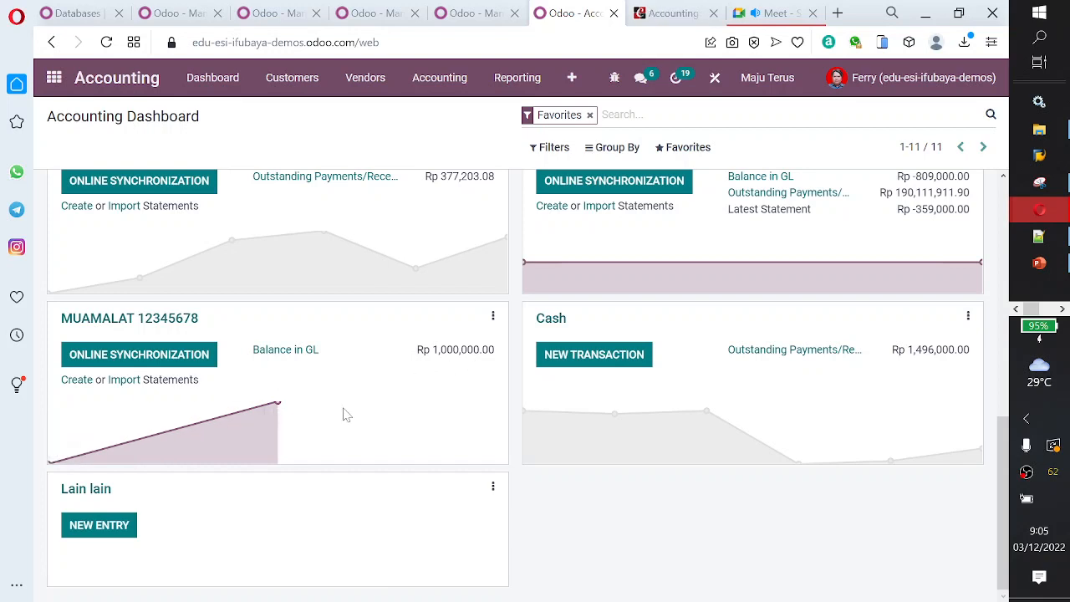
{"action": "mouse_move", "coordinate": [340, 431]}
{"action": "scroll", "coordinate": [339, 433], "scroll_direction": "up", "scroll_amount": 2}
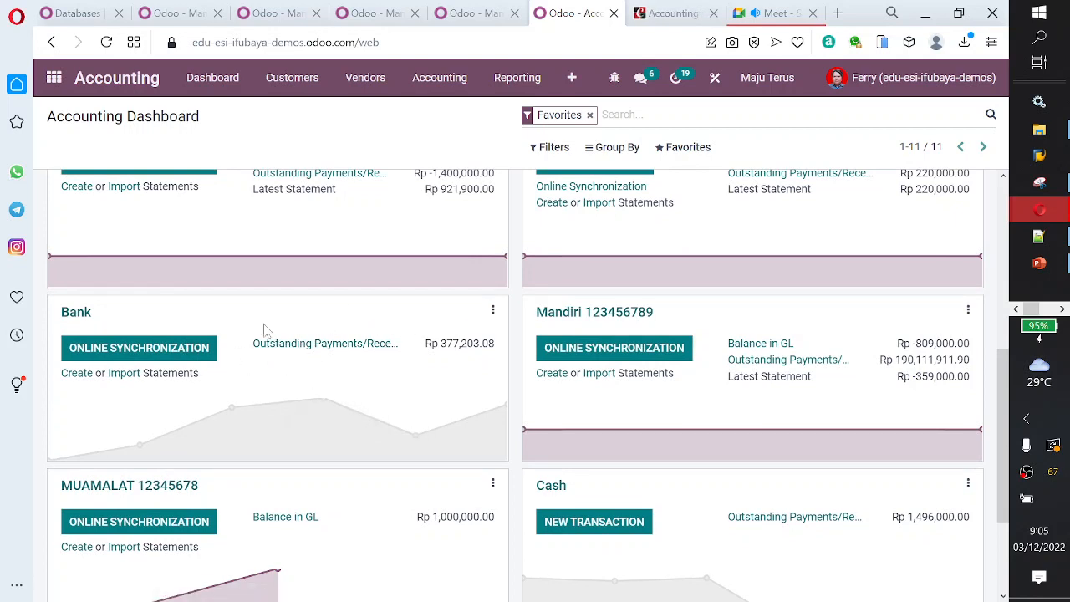
{"action": "scroll", "coordinate": [662, 367], "scroll_direction": "up", "scroll_amount": 1}
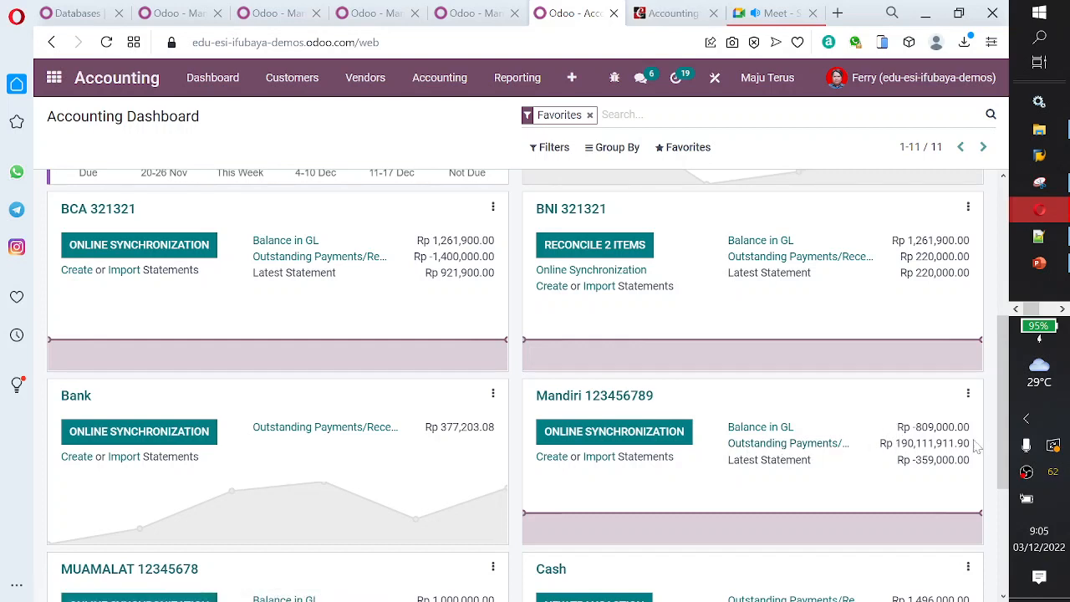
{"action": "scroll", "coordinate": [748, 382], "scroll_direction": "up", "scroll_amount": 4}
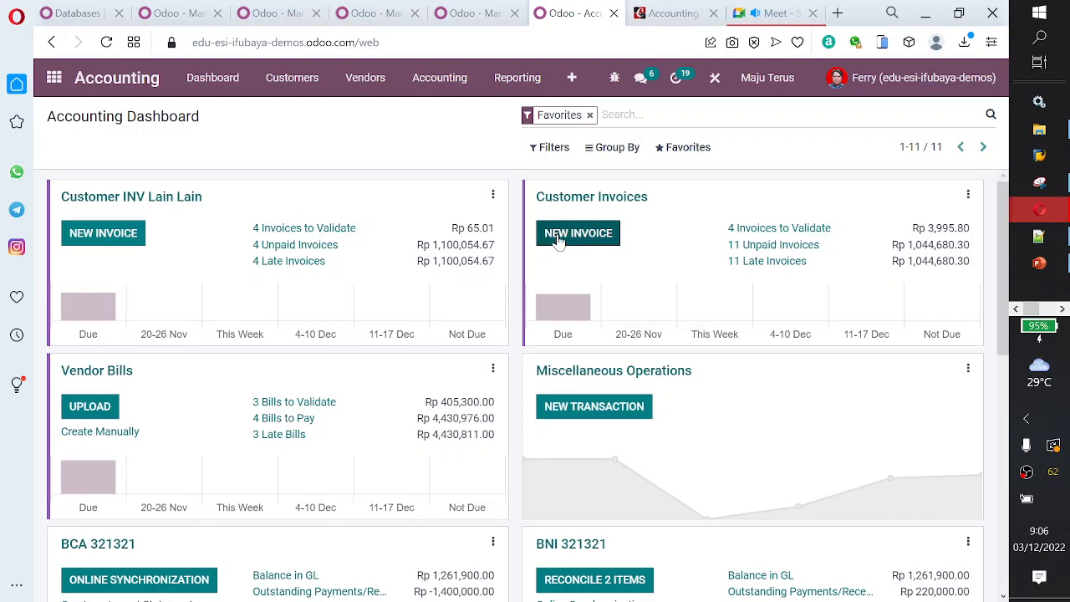
{"action": "left_click", "coordinate": [764, 266]}
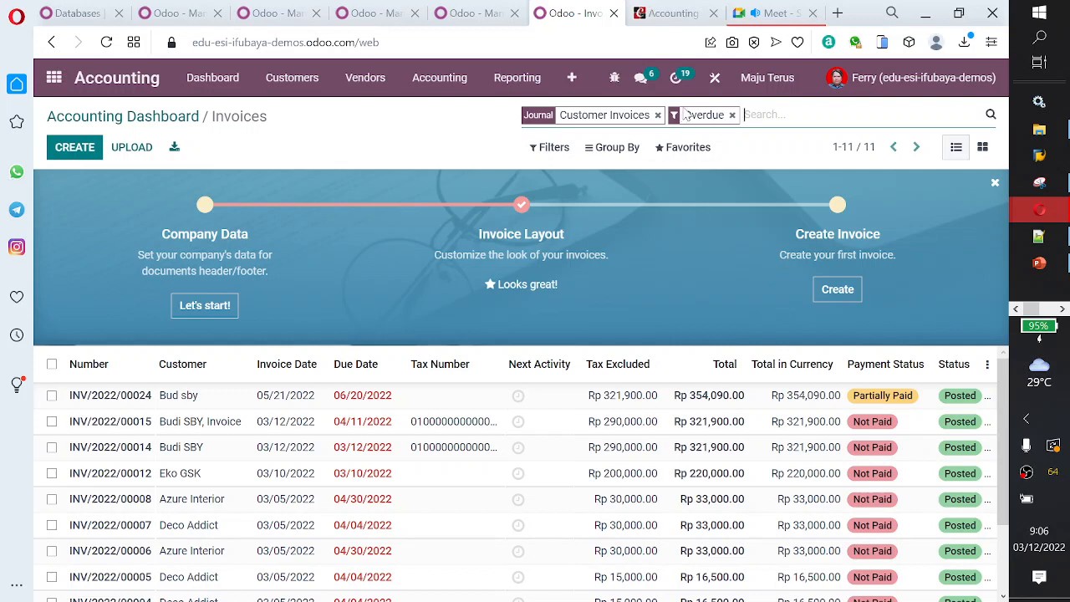
- Switch to the Cybrosys guide and look over its topic list and Accounting Dashboard section
{"action": "left_click", "coordinate": [671, 14]}
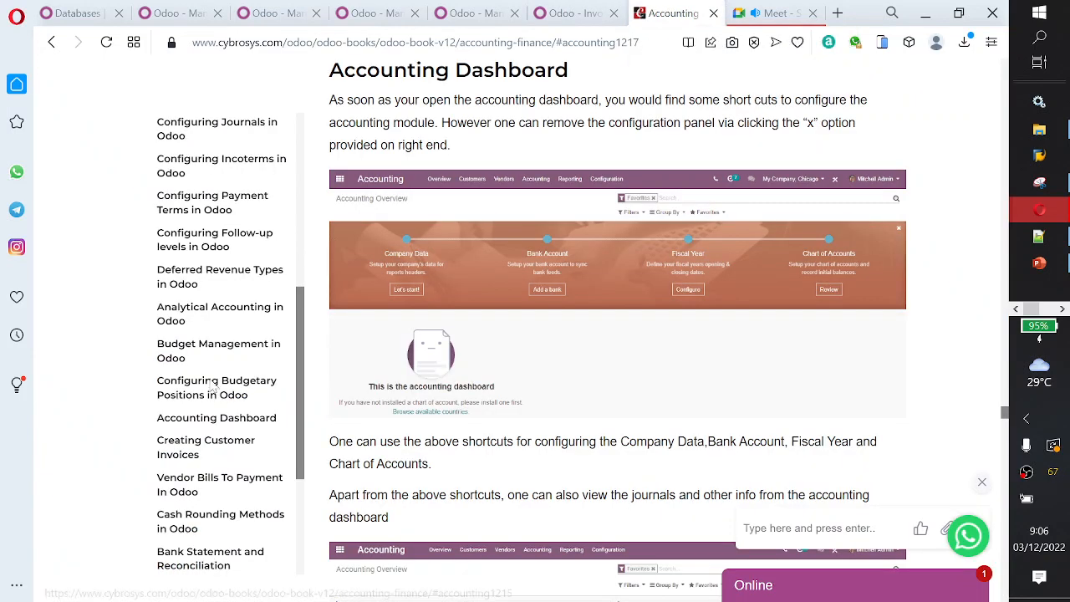
{"action": "scroll", "coordinate": [222, 399], "scroll_direction": "down", "scroll_amount": 1}
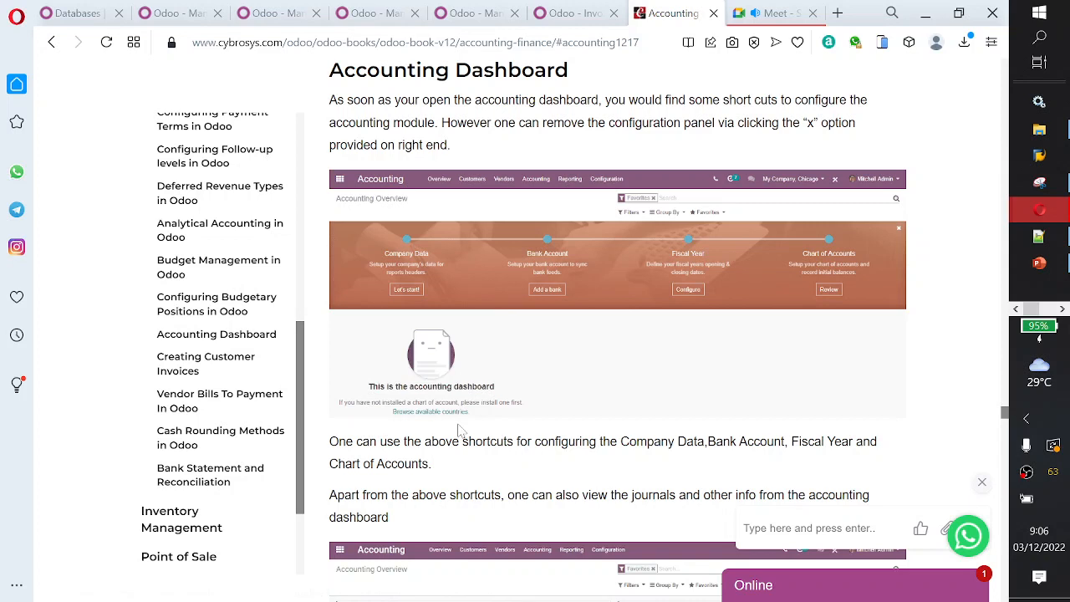
{"action": "scroll", "coordinate": [459, 434], "scroll_direction": "down", "scroll_amount": 4}
{"action": "scroll", "coordinate": [459, 434], "scroll_direction": "up", "scroll_amount": 4}
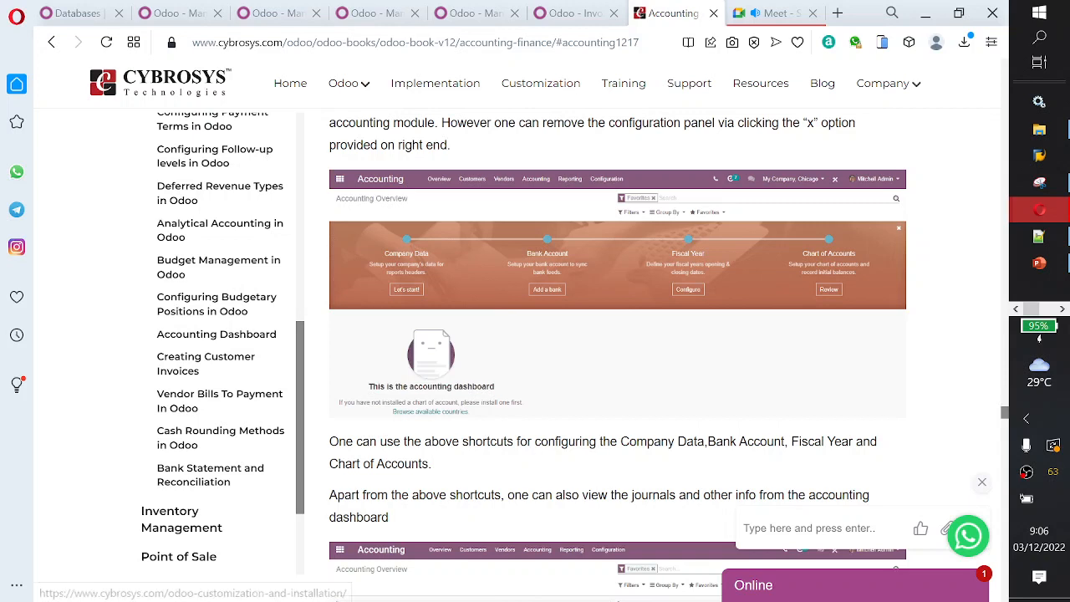
- Switch back to Odoo, return to the Accounting Dashboard and view its last bank, cash and Lain lain journal cards
{"action": "left_click", "coordinate": [575, 12]}
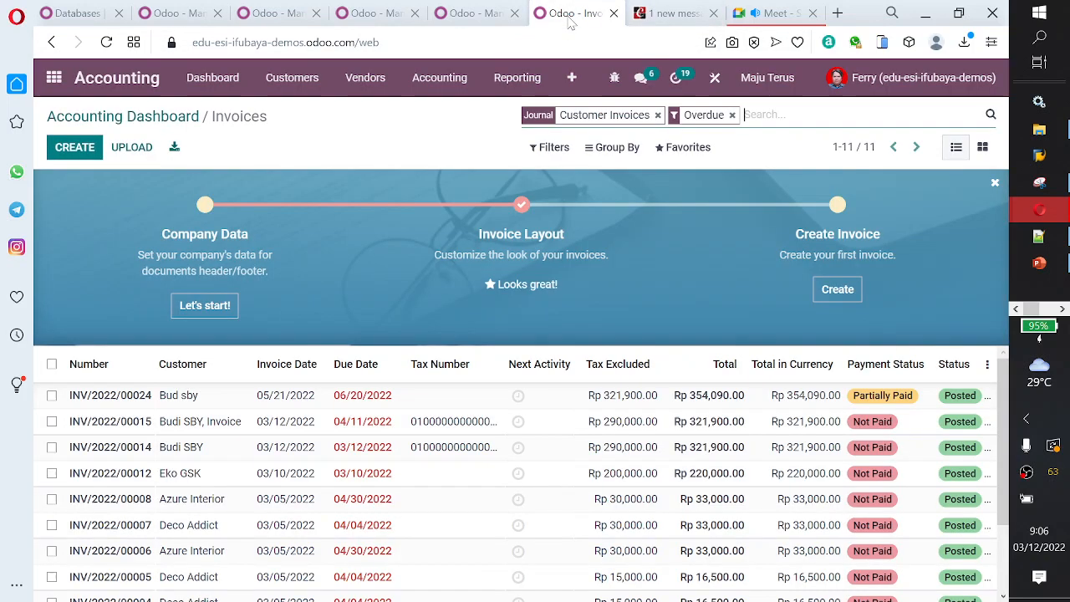
{"action": "left_click", "coordinate": [144, 116]}
{"action": "scroll", "coordinate": [195, 264], "scroll_direction": "down", "scroll_amount": 5}
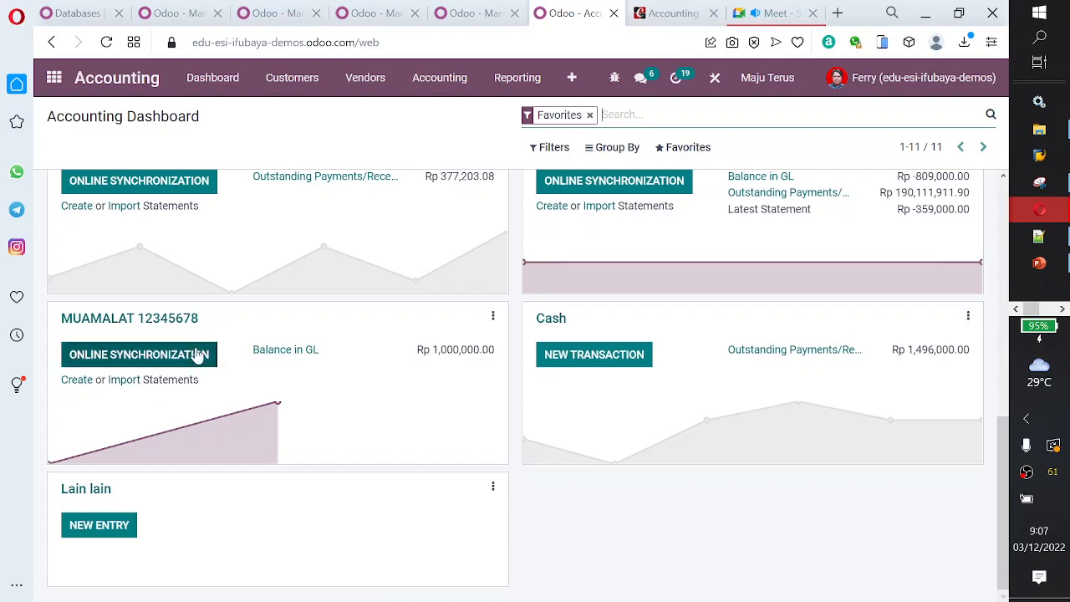
- Look through the available accounting reports, from the generic statements to the management reports
{"action": "left_click", "coordinate": [518, 79]}
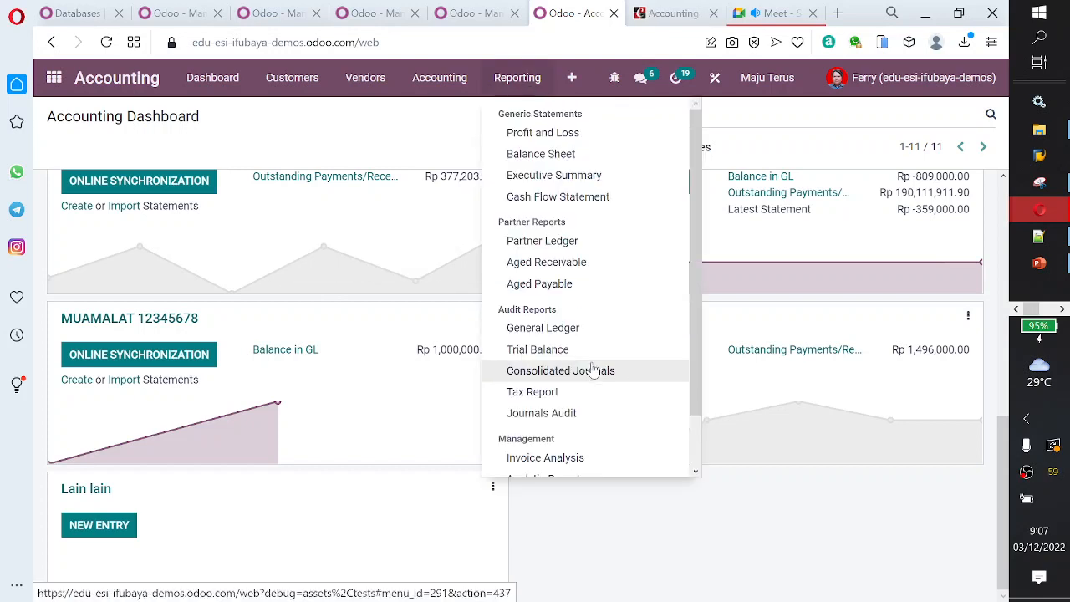
{"action": "scroll", "coordinate": [590, 379], "scroll_direction": "down", "scroll_amount": 1}
{"action": "scroll", "coordinate": [590, 378], "scroll_direction": "down", "scroll_amount": 2}
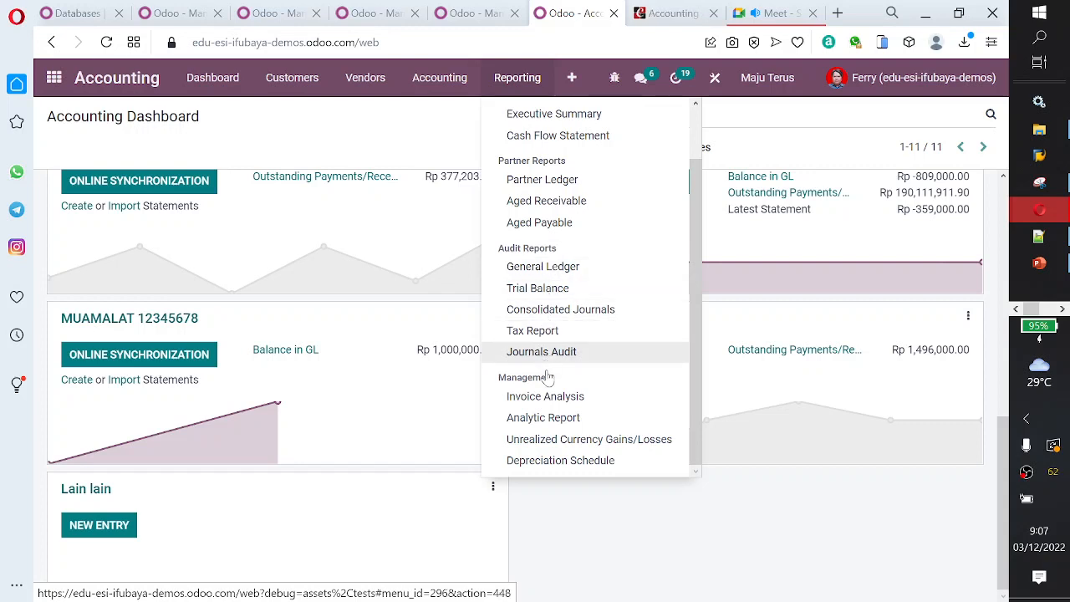
{"action": "left_click", "coordinate": [628, 569]}
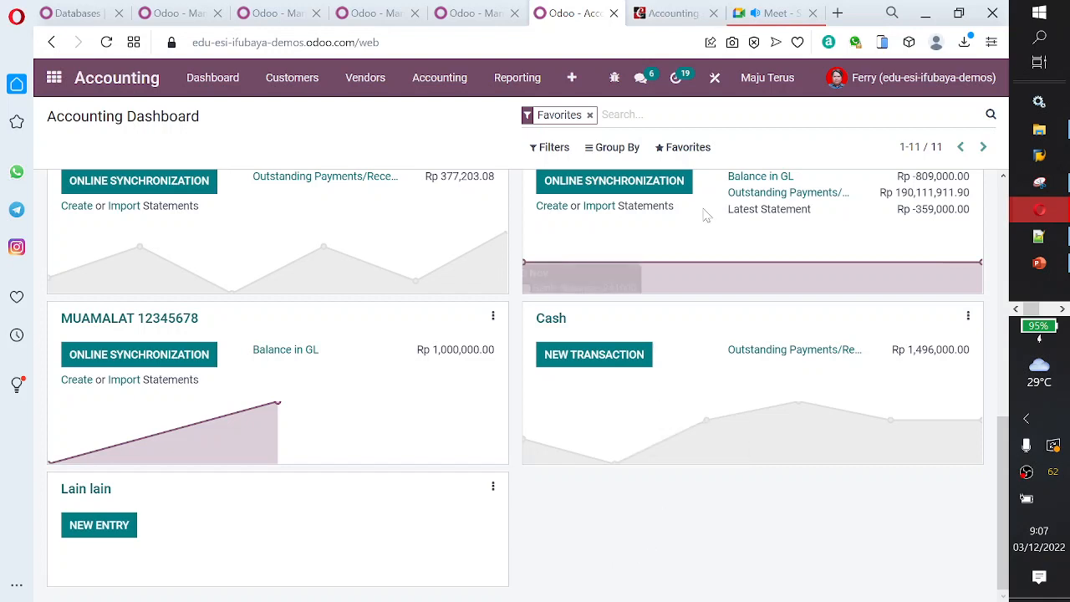
- Switch to the Google Meet call and stop presenting the screen
{"action": "left_click", "coordinate": [775, 14]}
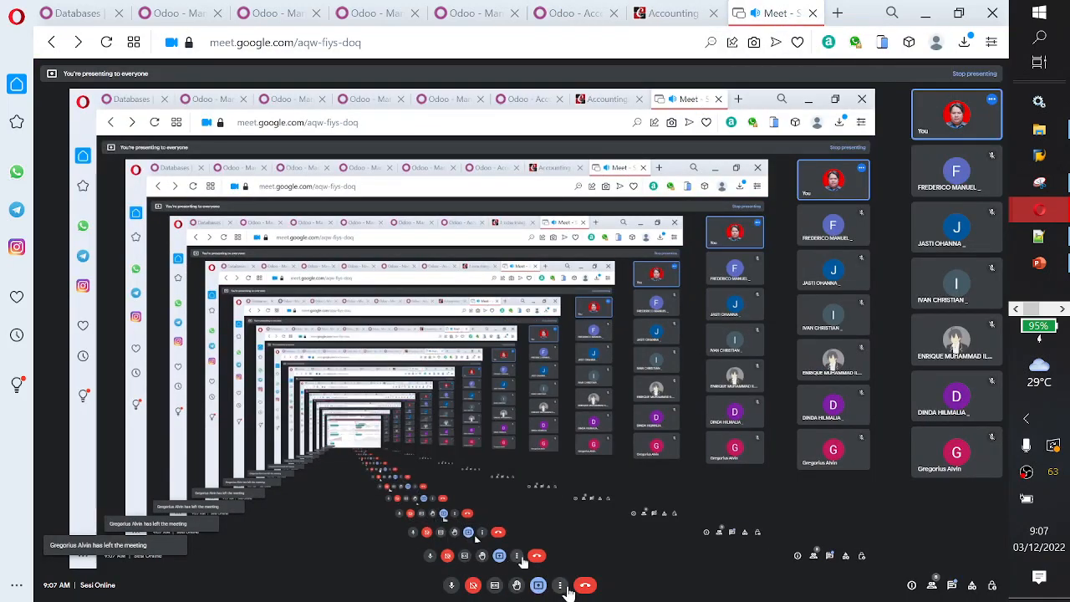
{"action": "left_click", "coordinate": [538, 585]}
{"action": "left_click", "coordinate": [561, 567]}
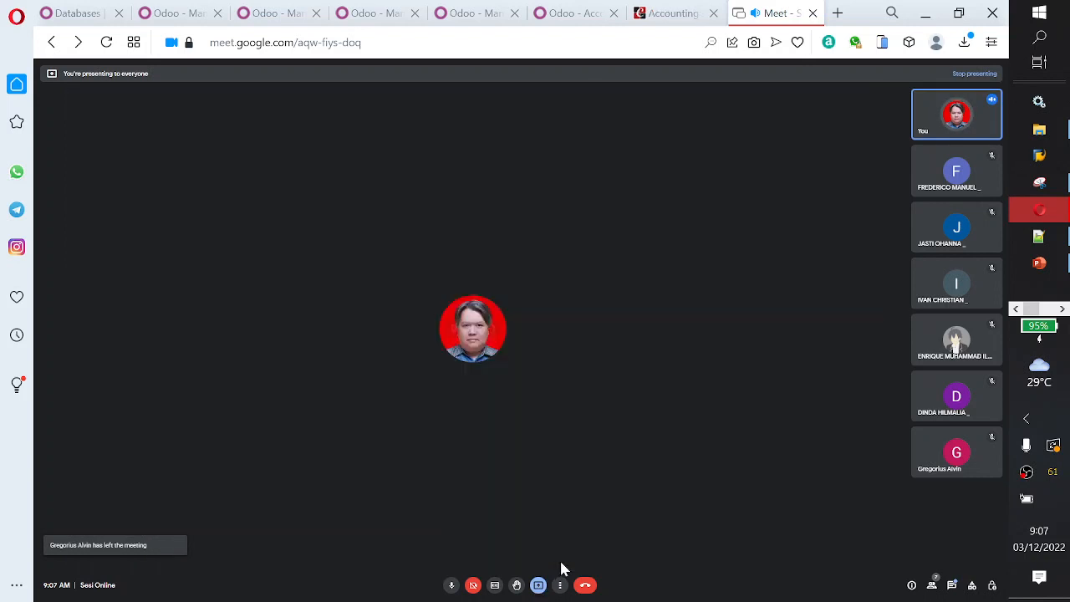
{"action": "left_click", "coordinate": [538, 585]}
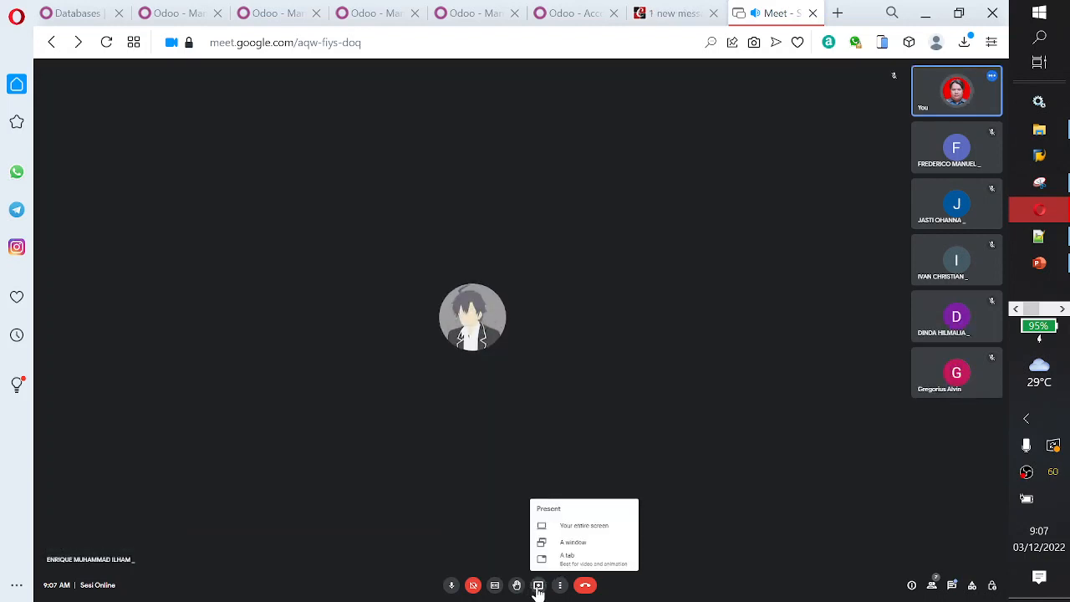
{"action": "left_click", "coordinate": [581, 543]}
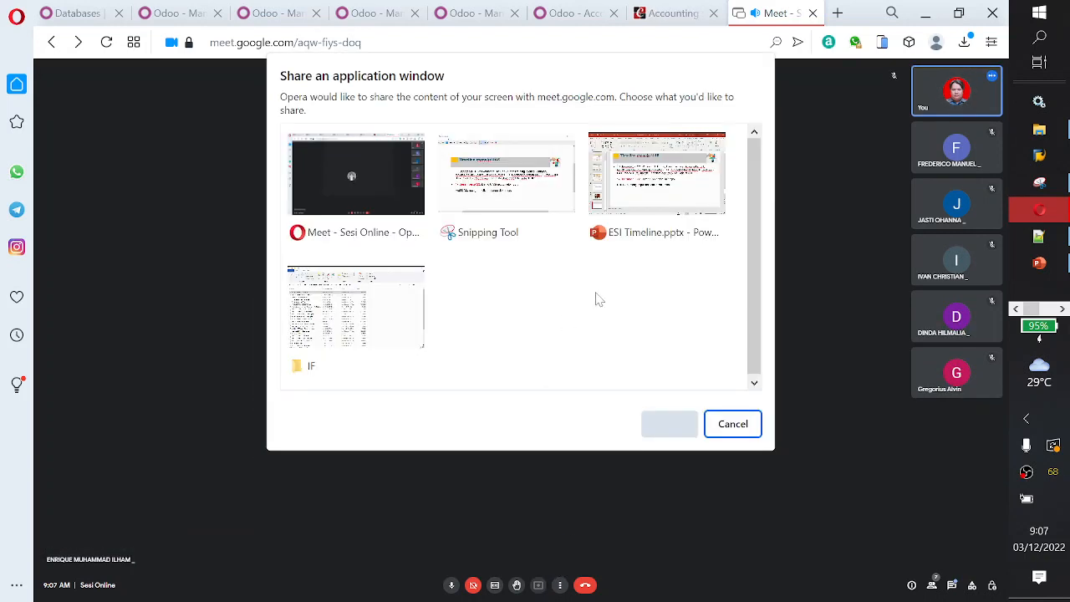
{"action": "left_click", "coordinate": [417, 328]}
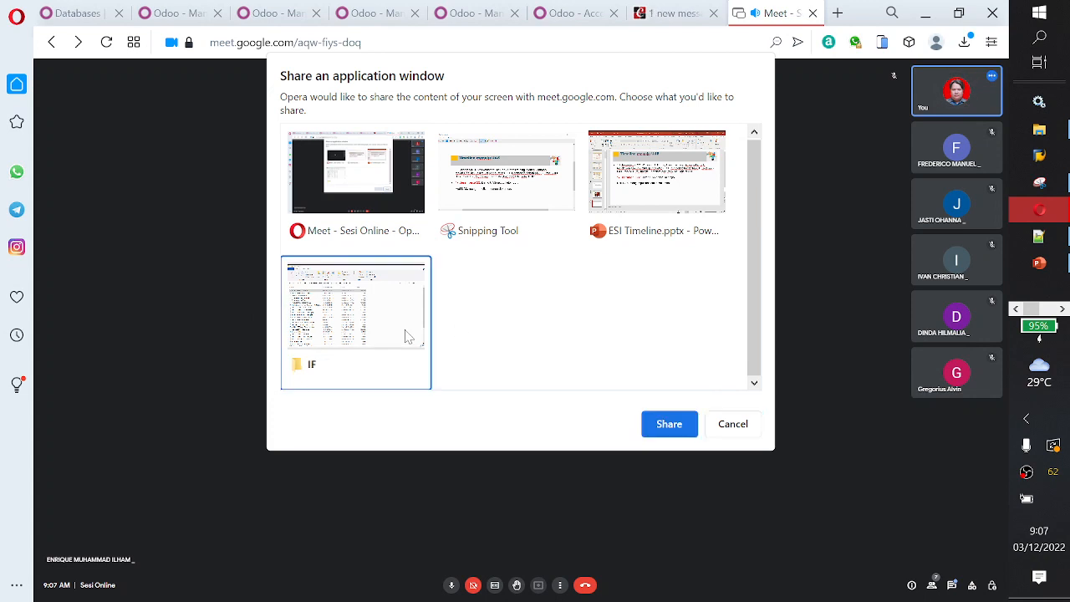
{"action": "left_click", "coordinate": [734, 430]}
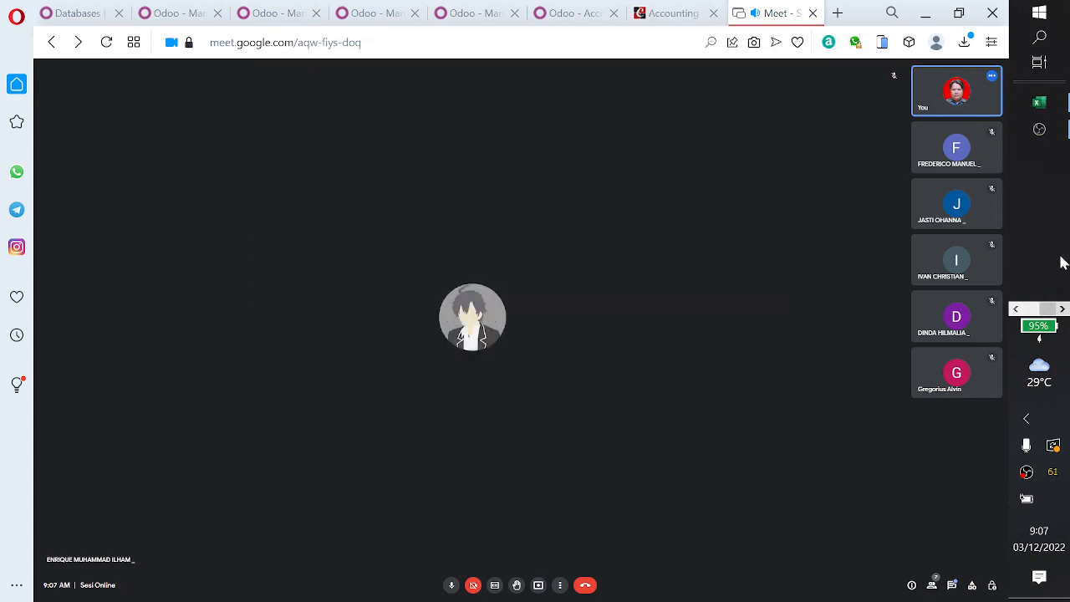
- Bring up the 04 User Acceptance Test ver 2.xls workbook in Excel and share its window in the Google Meet call
{"action": "left_click", "coordinate": [1045, 103]}
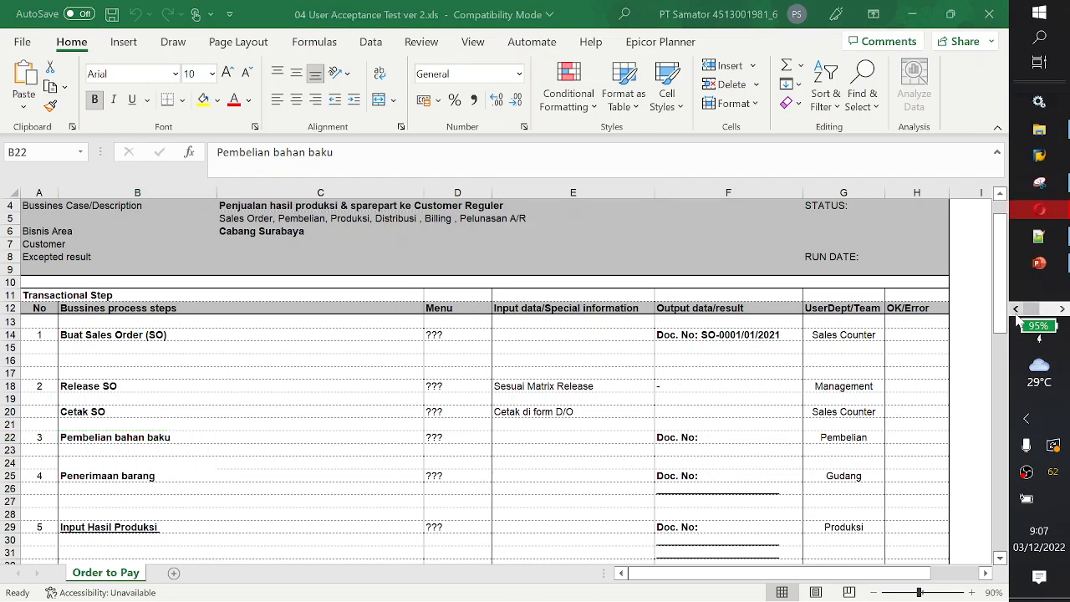
{"action": "mouse_move", "coordinate": [1037, 215]}
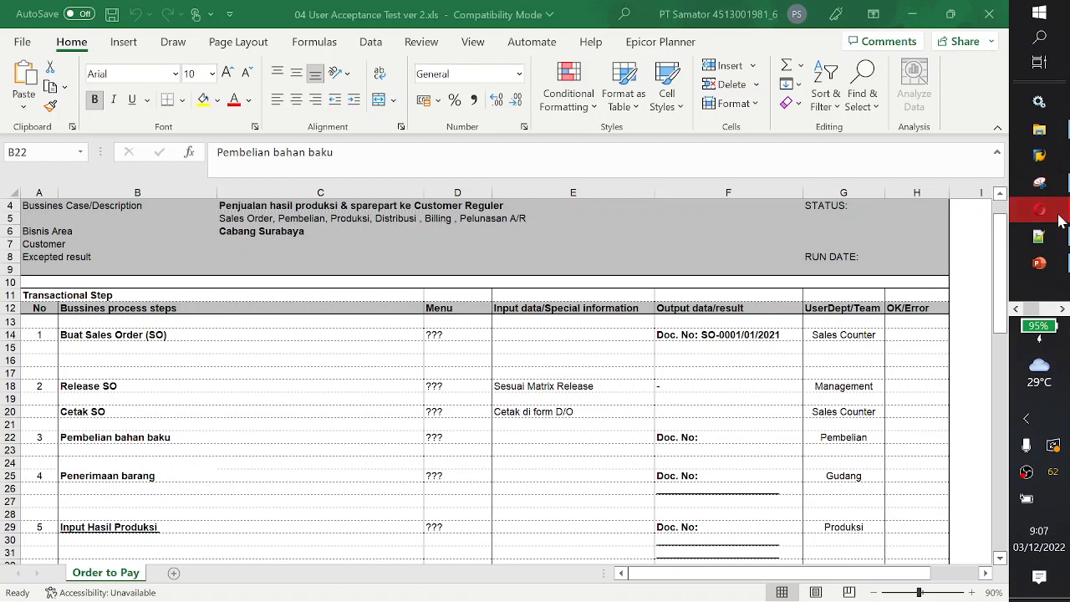
{"action": "left_click", "coordinate": [1051, 215]}
{"action": "left_click", "coordinate": [538, 585]}
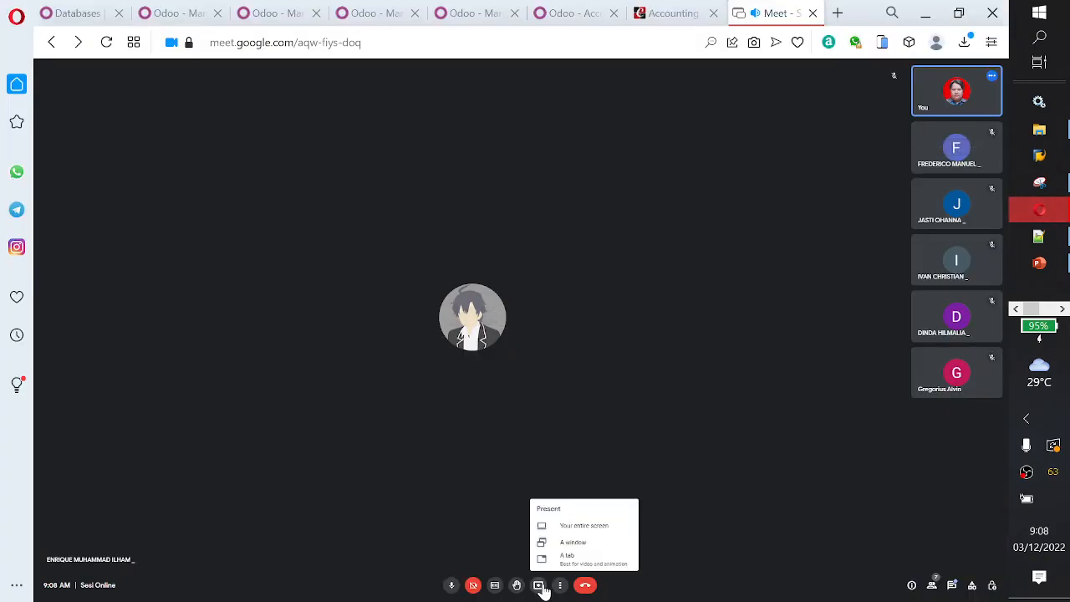
{"action": "left_click", "coordinate": [579, 542]}
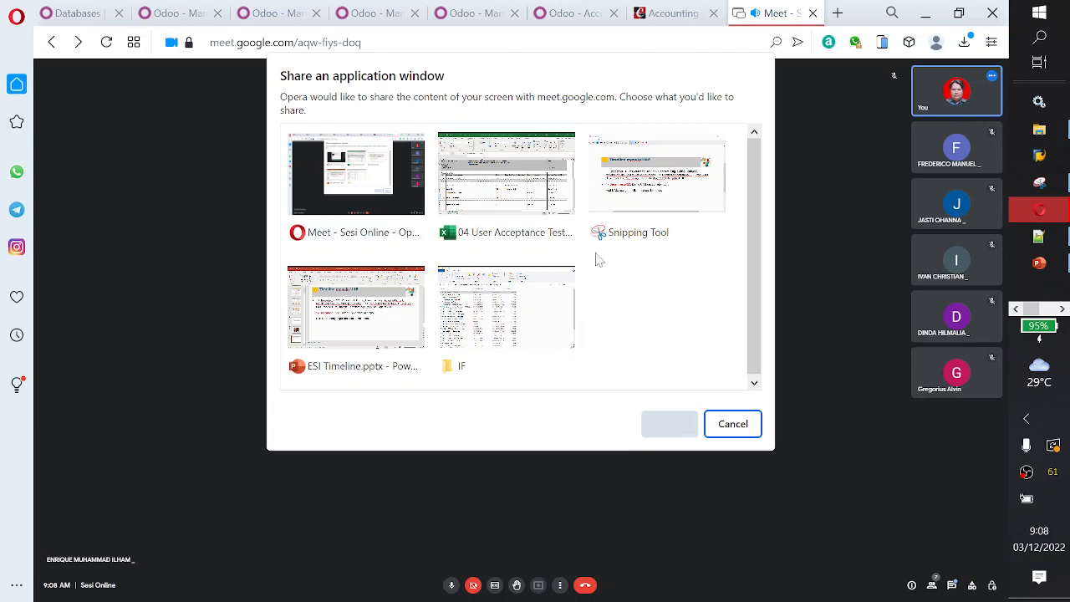
{"action": "left_click", "coordinate": [547, 198]}
{"action": "left_click", "coordinate": [669, 424]}
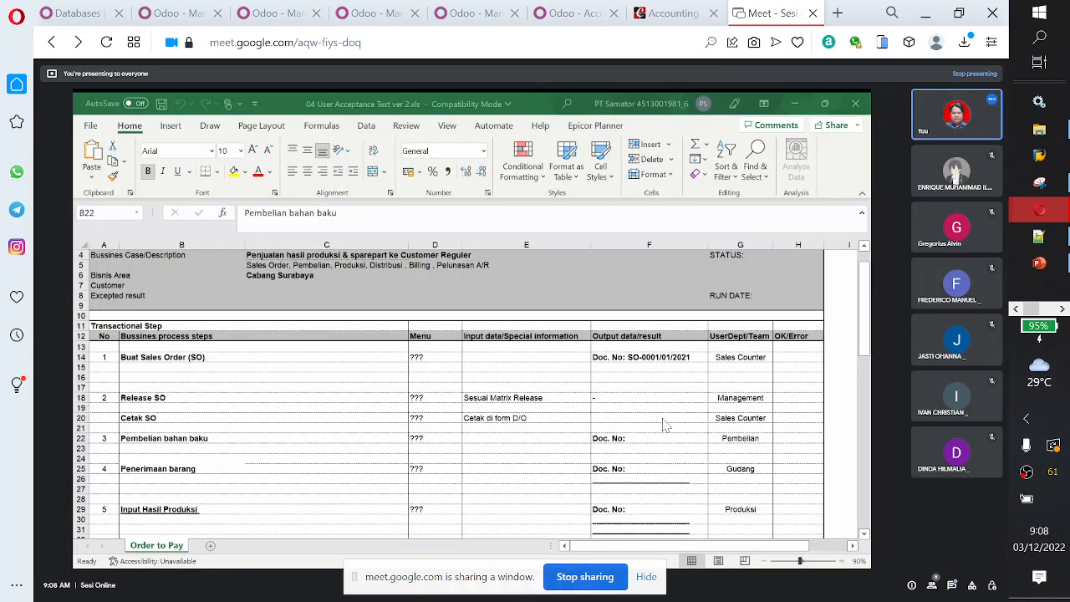
- Open the in-call messages in Google Meet and return to the User Acceptance Test workbook in Excel
{"action": "left_click", "coordinate": [953, 585]}
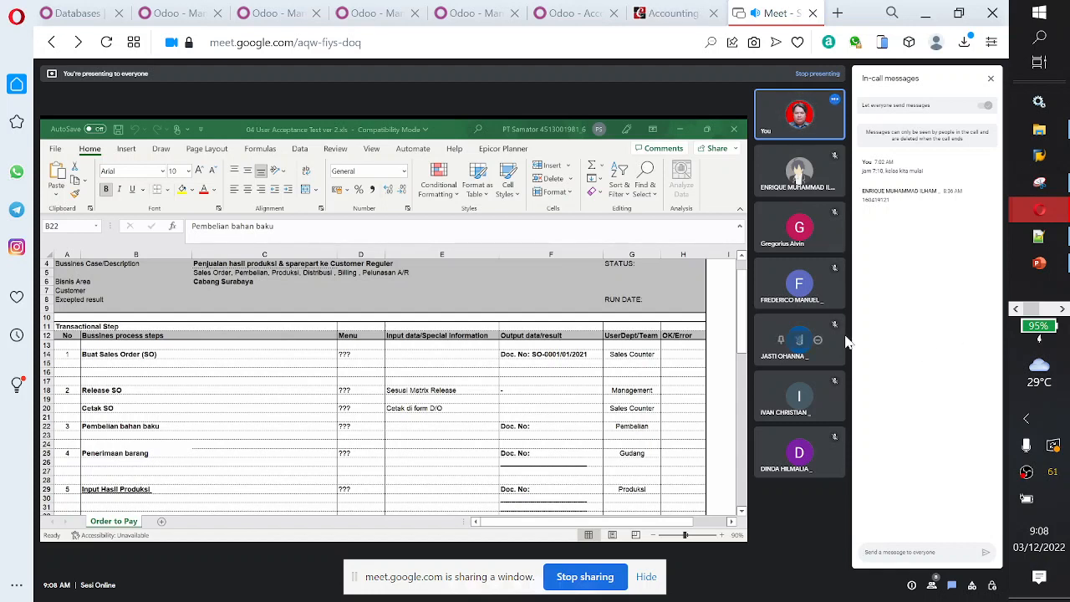
{"action": "left_click", "coordinate": [1061, 309]}
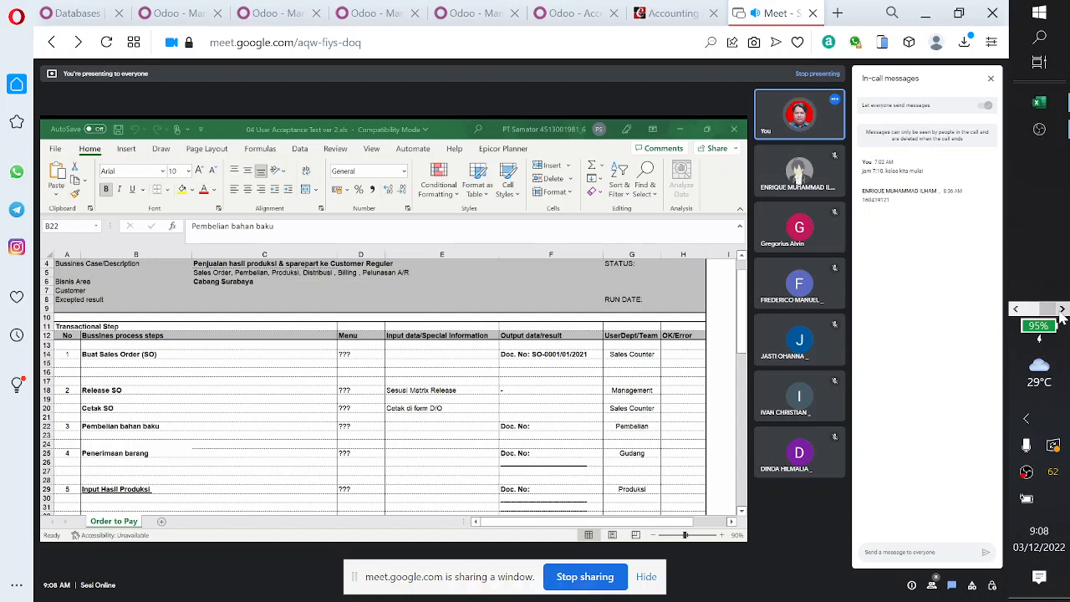
{"action": "left_click", "coordinate": [1039, 102]}
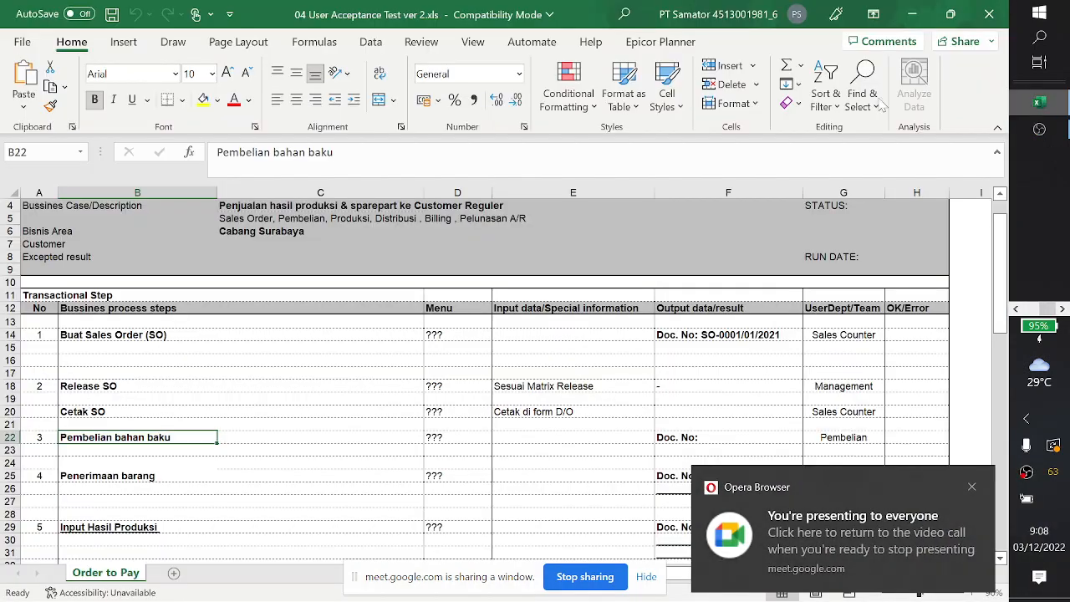
- Examine the Menu and Input data columns and the business process steps from Buat Sales Order (SO) down to Account Clear AR
{"action": "left_click", "coordinate": [528, 348]}
{"action": "left_click", "coordinate": [556, 322]}
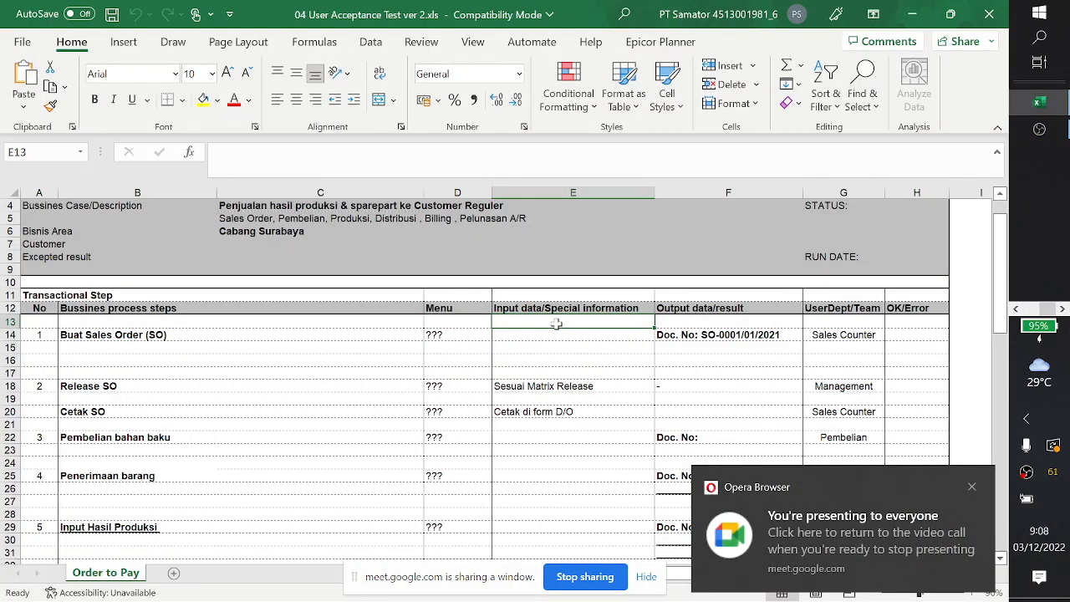
{"action": "left_click", "coordinate": [449, 312]}
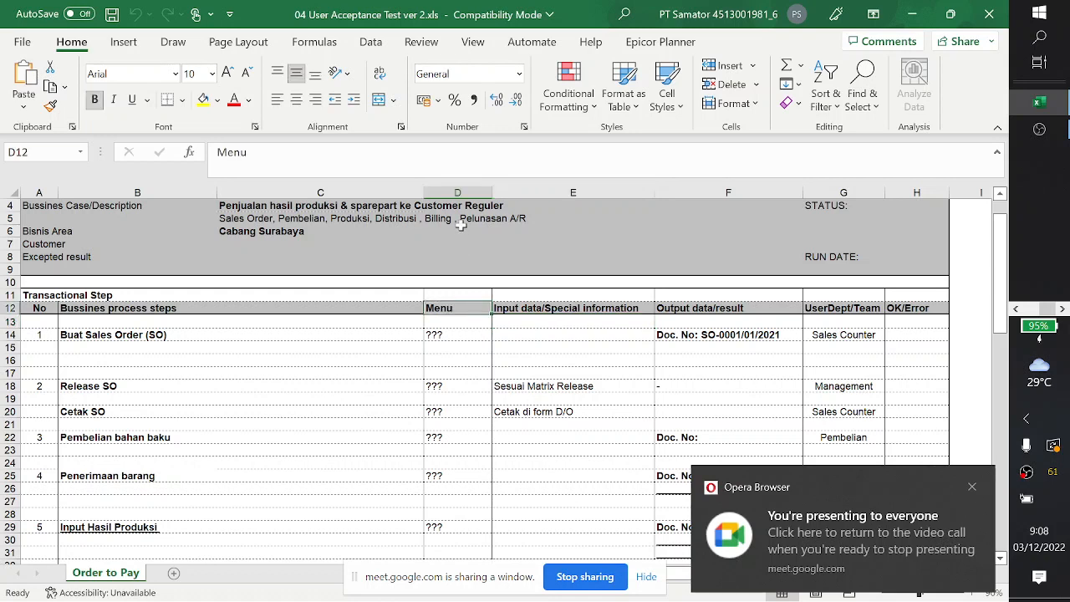
{"action": "left_click", "coordinate": [458, 192]}
{"action": "left_click", "coordinate": [458, 331]}
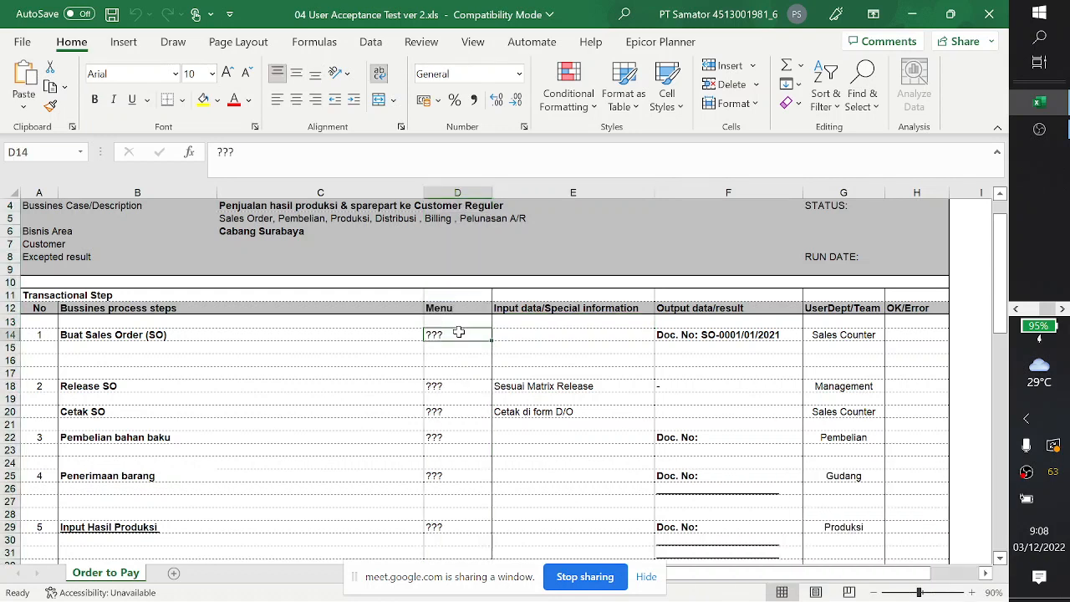
{"action": "left_click", "coordinate": [189, 332]}
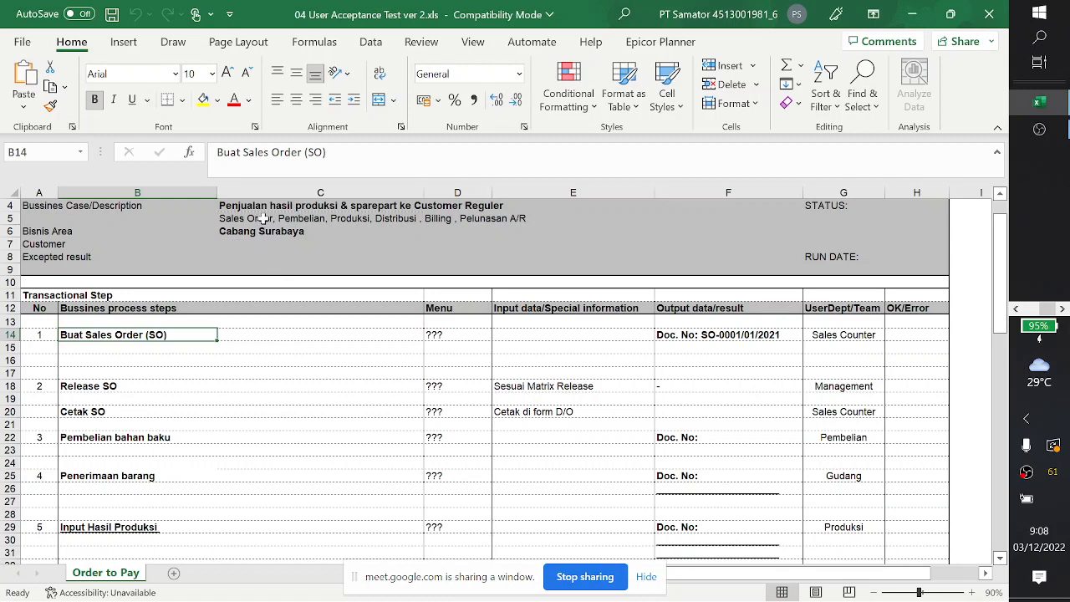
{"action": "scroll", "coordinate": [387, 422], "scroll_direction": "down", "scroll_amount": 20}
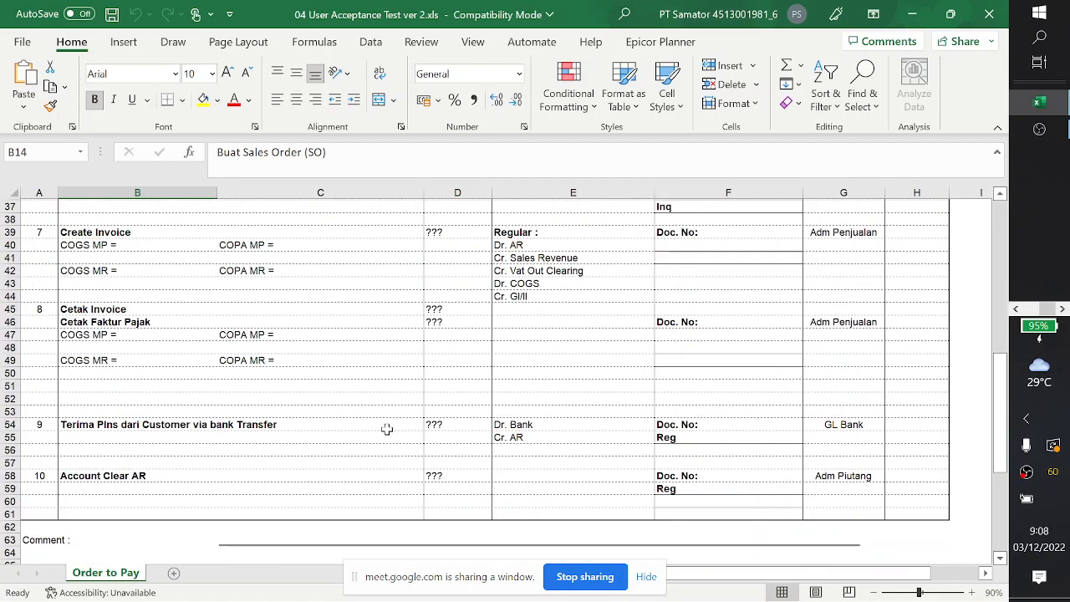
{"action": "scroll", "coordinate": [387, 429], "scroll_direction": "up", "scroll_amount": 20}
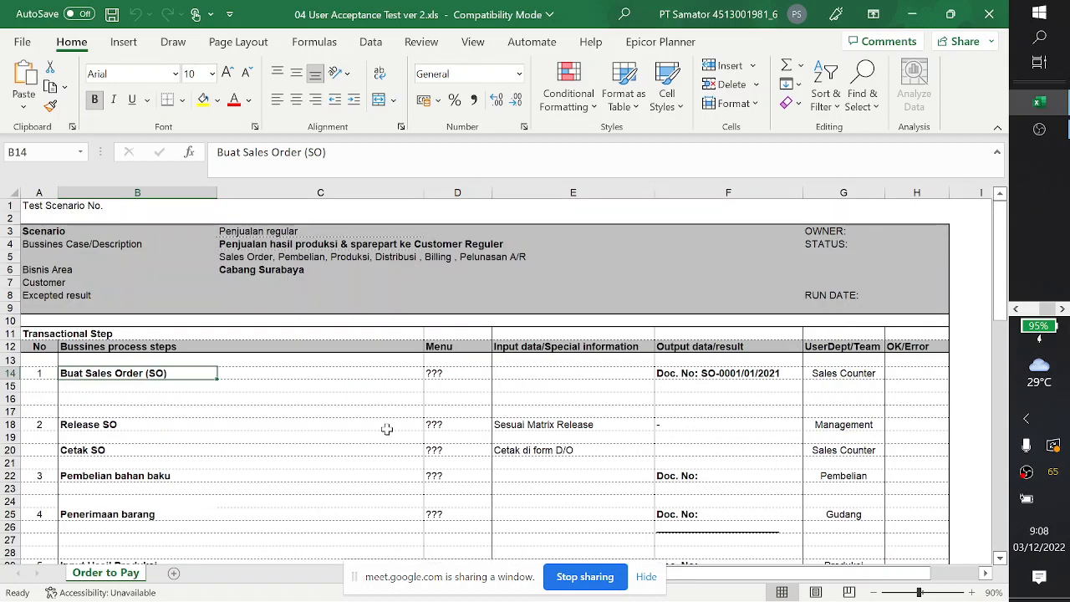
- Try "Sales > Order >" as the Menu entry for Buat Sales Order (SO) and undo it
{"action": "left_click", "coordinate": [460, 374]}
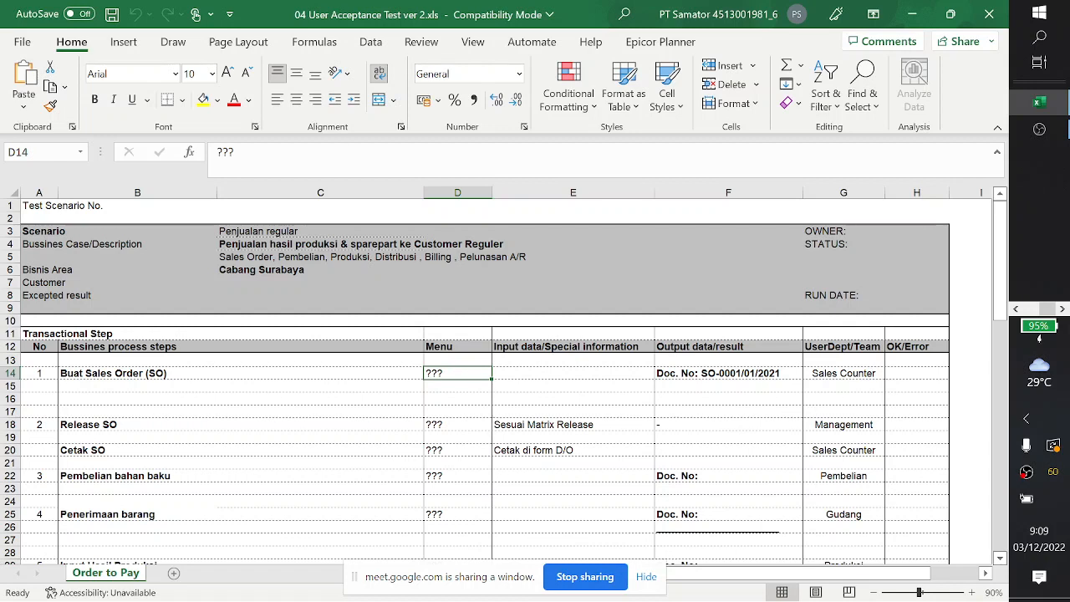
{"action": "left_click_drag", "start_coordinate": [251, 152], "coordinate": [153, 157]}
{"action": "type", "text": "S"}
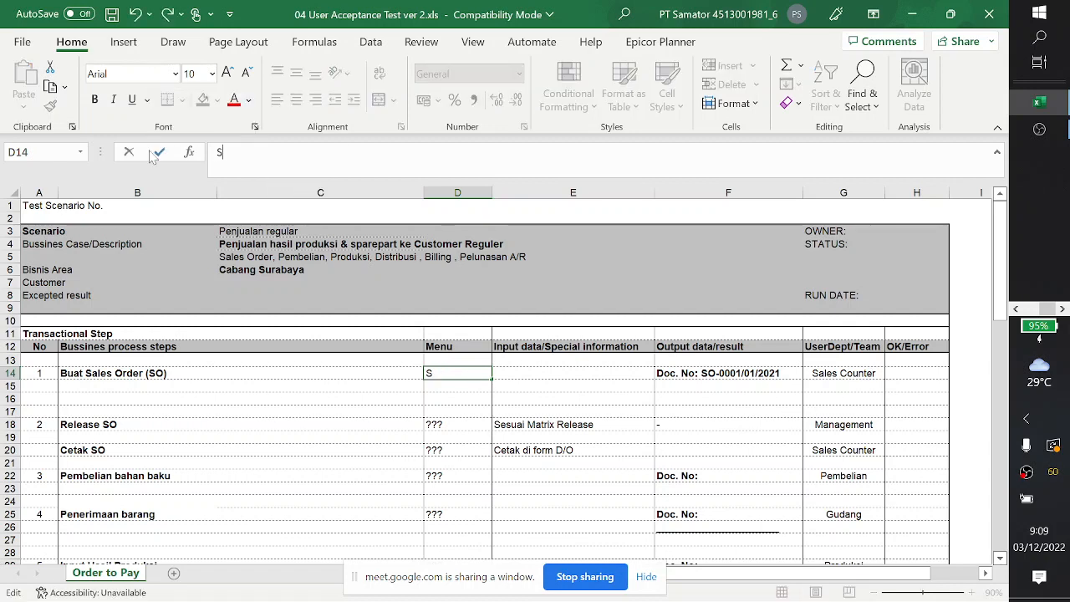
{"action": "type", "text": "ales"}
{"action": "key", "text": "BackSpace"}
{"action": "type", "text": "> "}
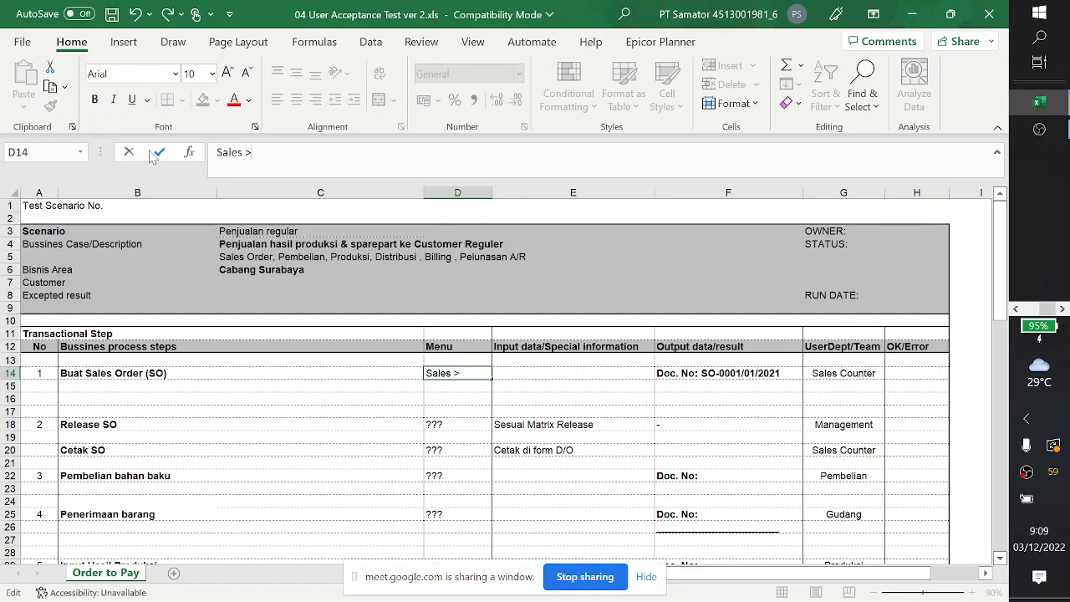
{"action": "type", "text": "Order >"}
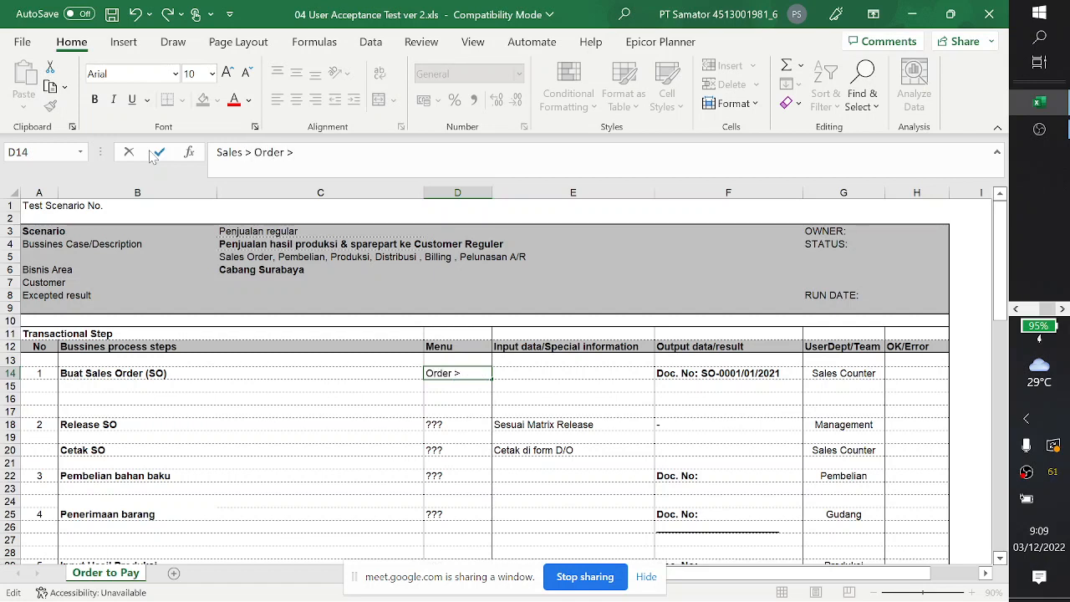
{"action": "key", "text": "Return"}
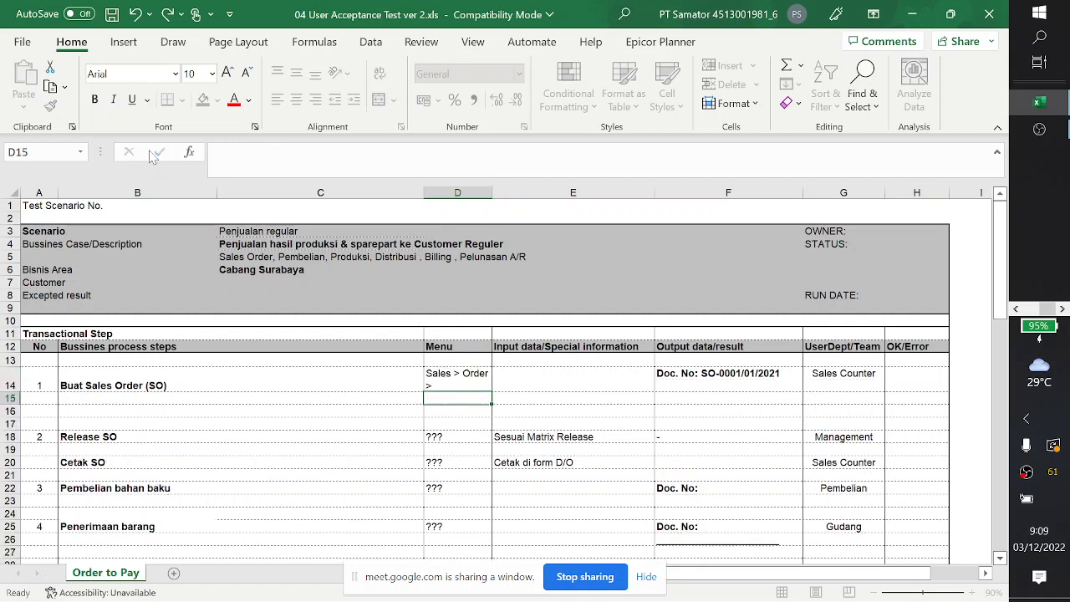
{"action": "key", "text": "ctrl+z"}
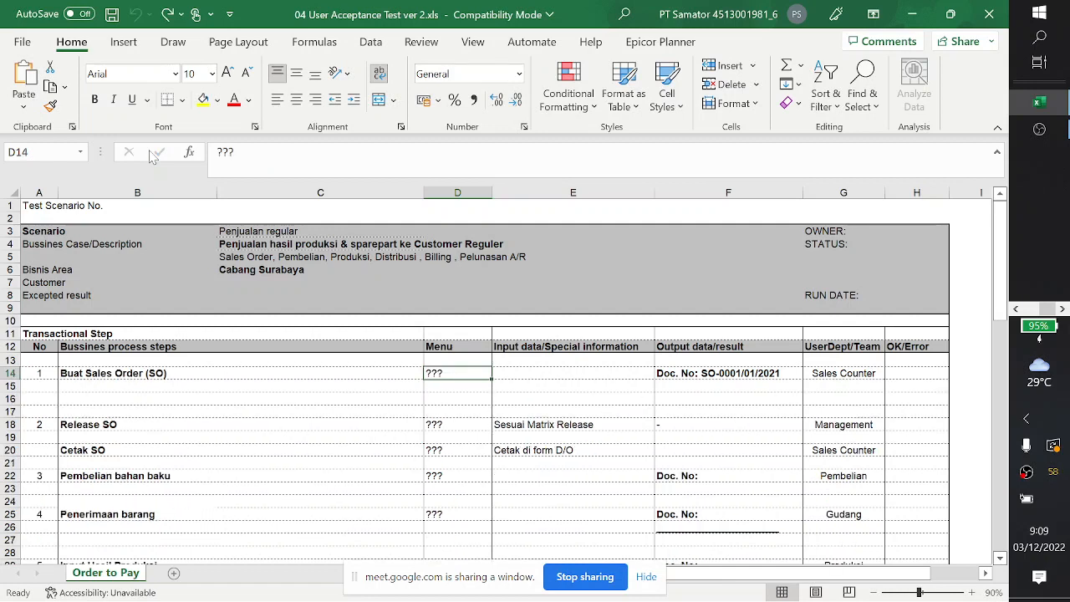
- Enter "Master Cust xxxx, Item barang yyy, qty 10, harga ...." as the input data for Buat Sales Order (SO) in E14
{"action": "left_click", "coordinate": [536, 375]}
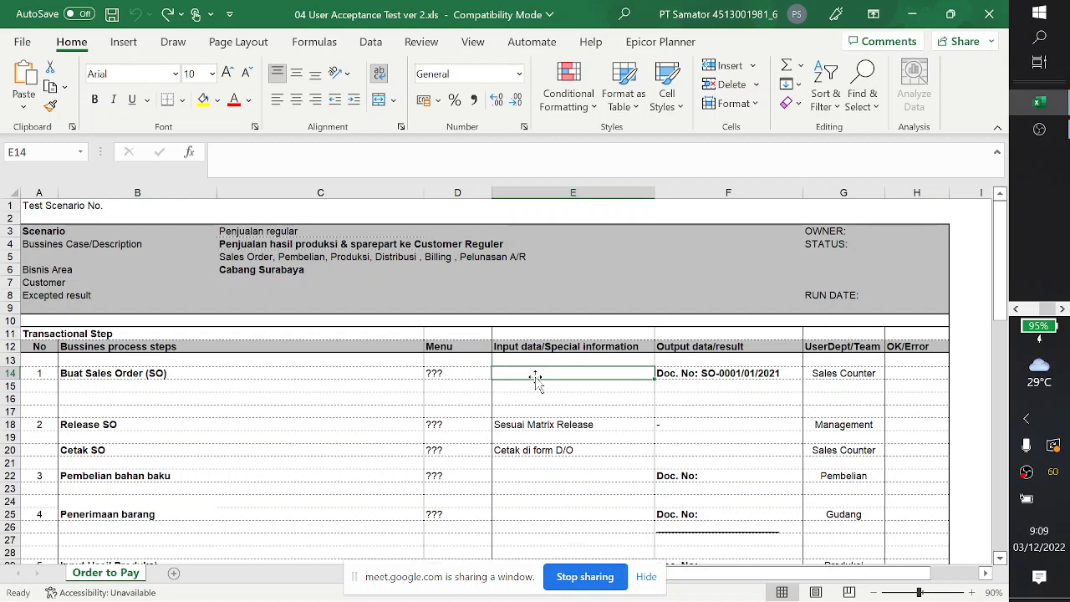
{"action": "type", "text": "Master"}
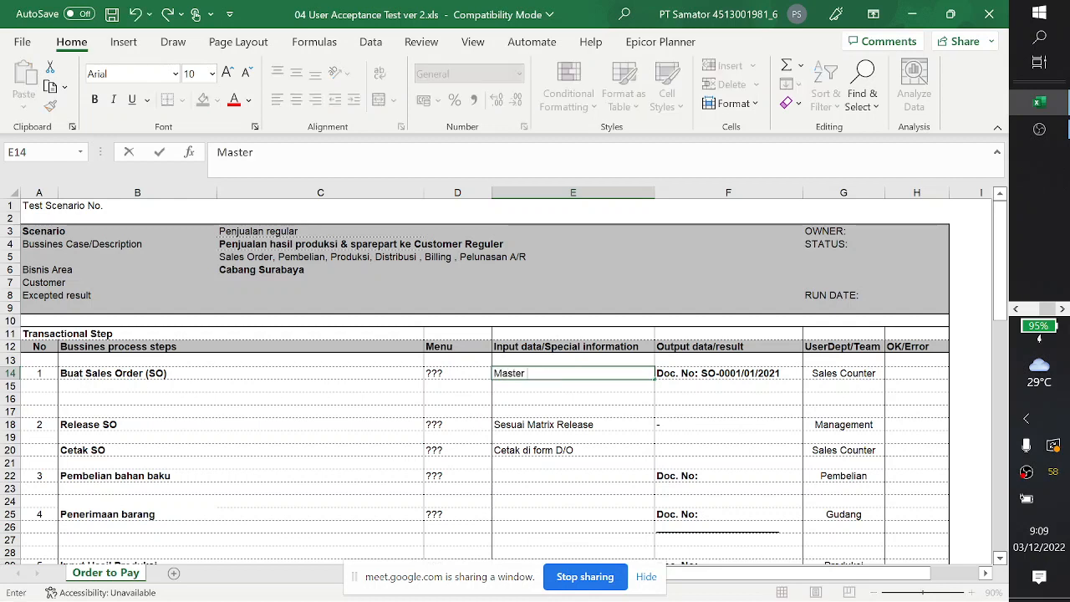
{"action": "type", "text": " Cust "}
{"action": "type", "text": "zzz"}
{"action": "key", "text": "BackSpace"}
{"action": "key", "text": "BackSpace"}
{"action": "key", "text": "BackSpace"}
{"action": "type", "text": "xxxx"}
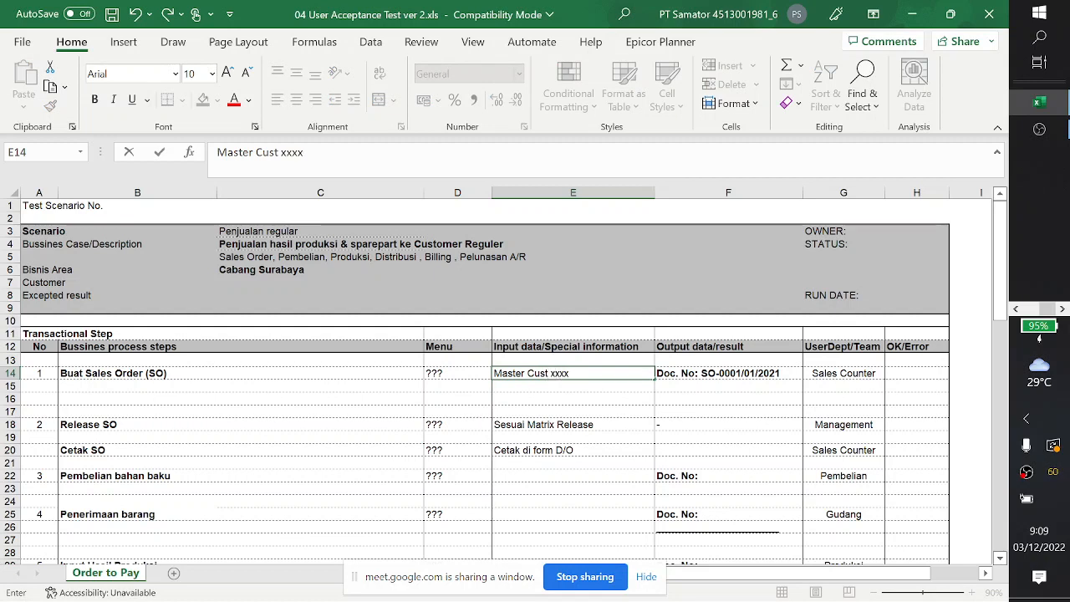
{"action": "type", "text": ", It"}
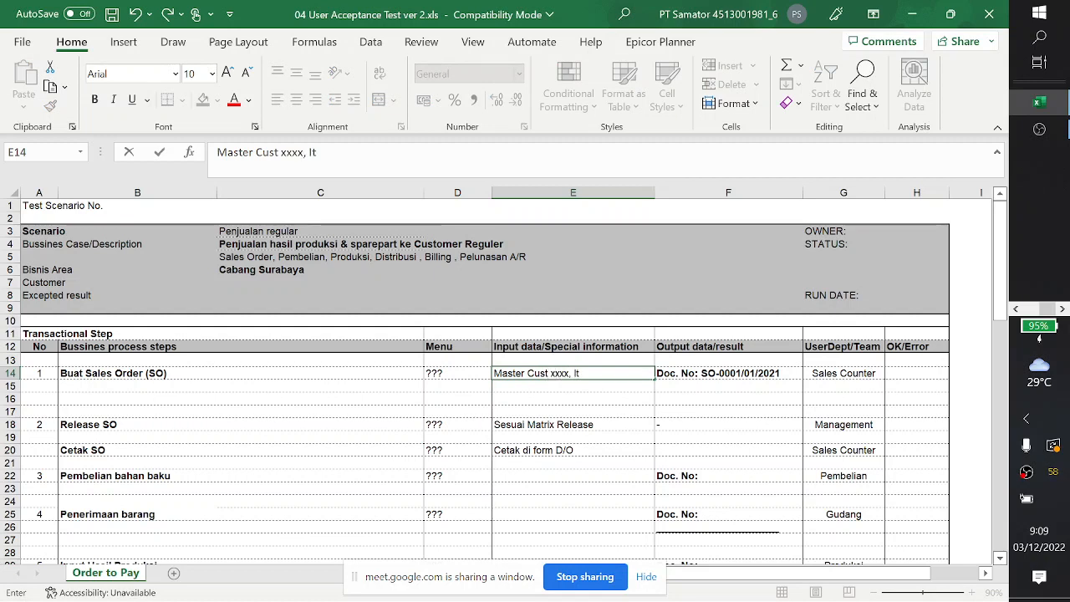
{"action": "type", "text": "em barang"}
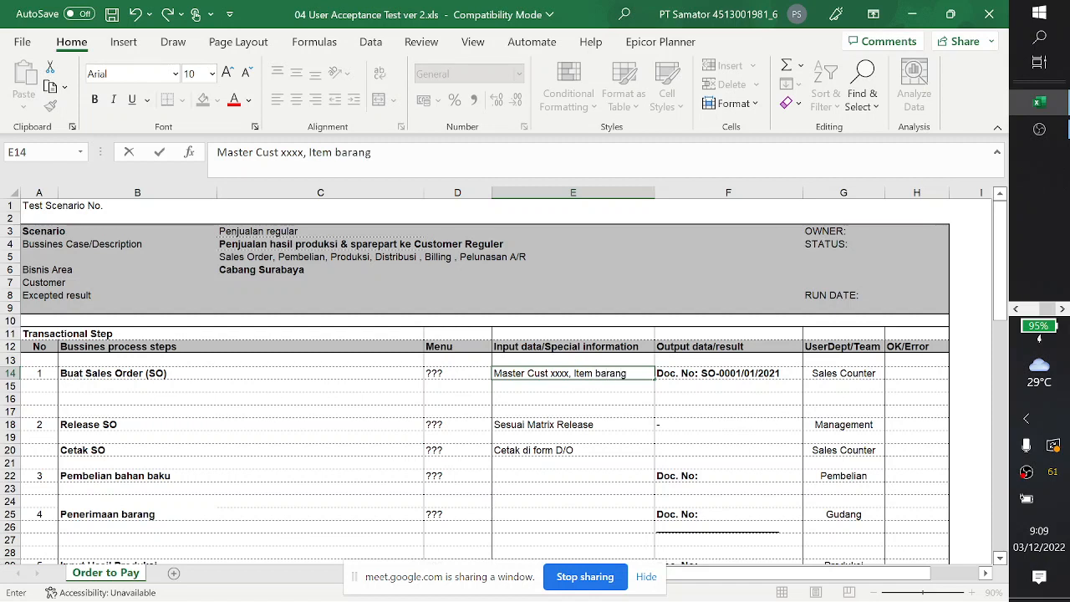
{"action": "type", "text": " yyy, qty 10,"}
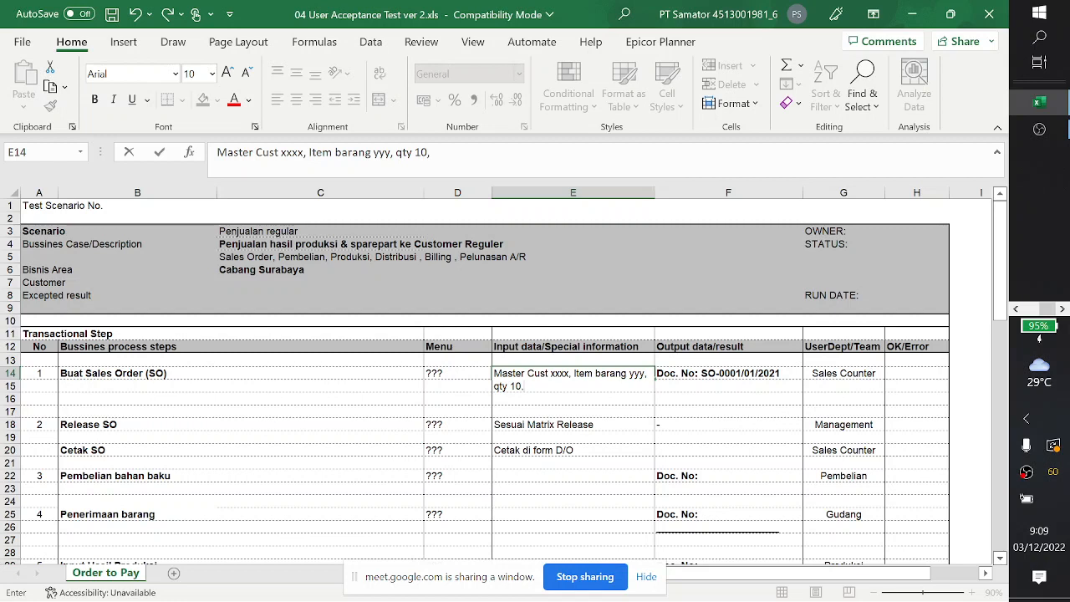
{"action": "type", "text": " harga"}
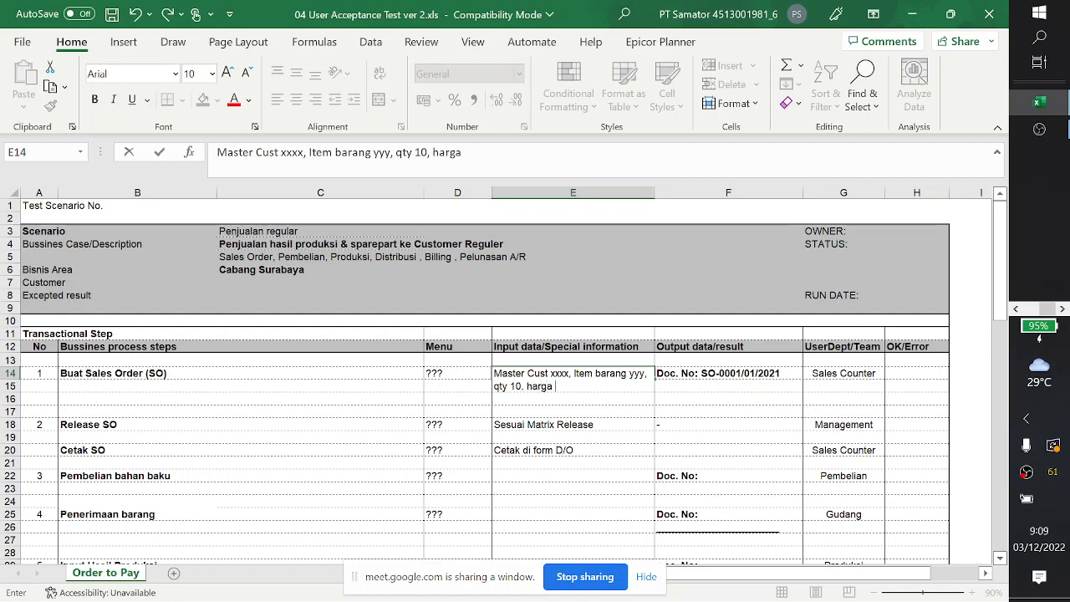
{"action": "type", "text": " ...."}
{"action": "key", "text": "Return"}
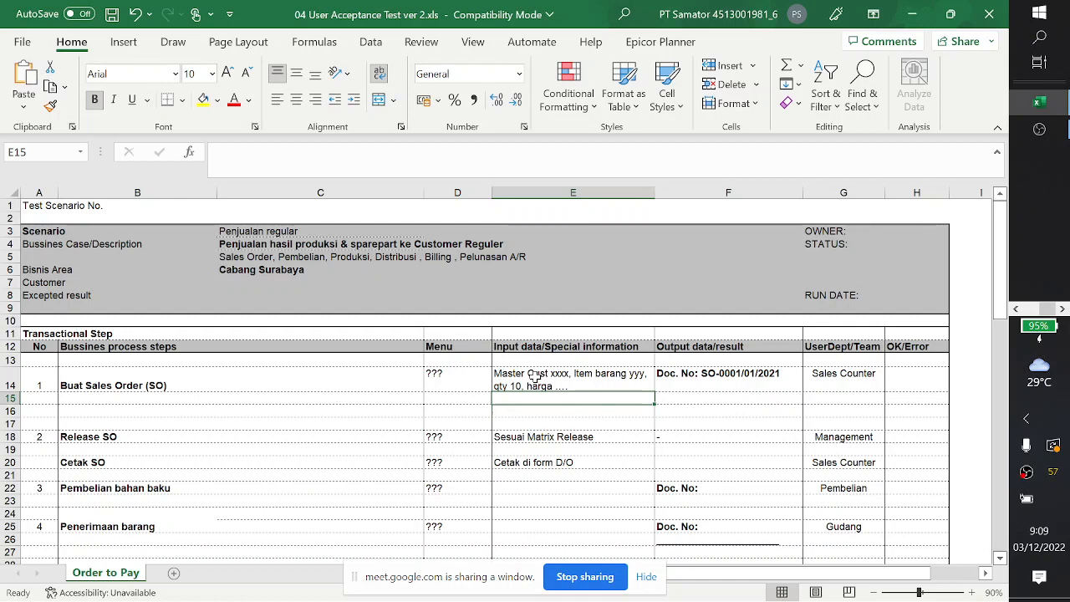
- Hide the window-sharing notice that covers part of the worksheet
{"action": "left_click", "coordinate": [535, 377]}
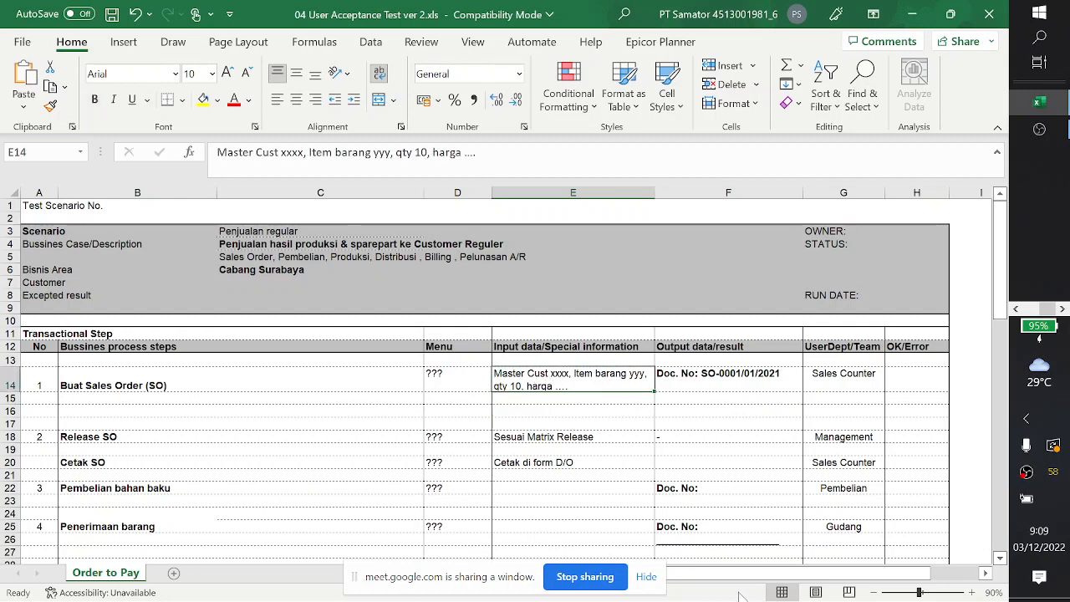
{"action": "mouse_move", "coordinate": [699, 577]}
{"action": "left_mouse_down"}
{"action": "mouse_move", "coordinate": [730, 579]}
{"action": "mouse_move", "coordinate": [696, 580]}
{"action": "left_mouse_up"}
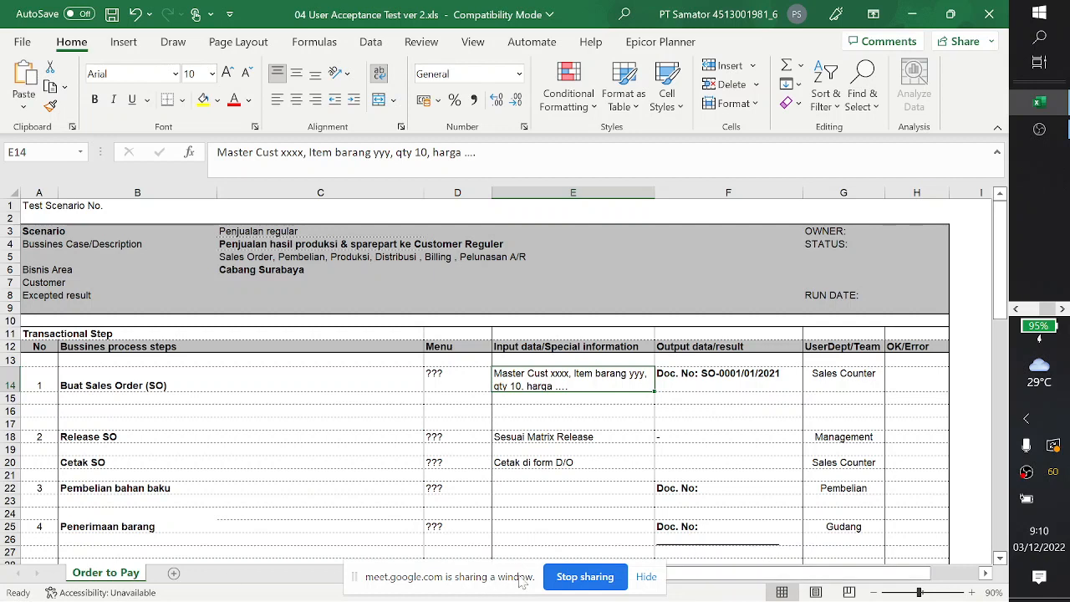
{"action": "left_click", "coordinate": [645, 581]}
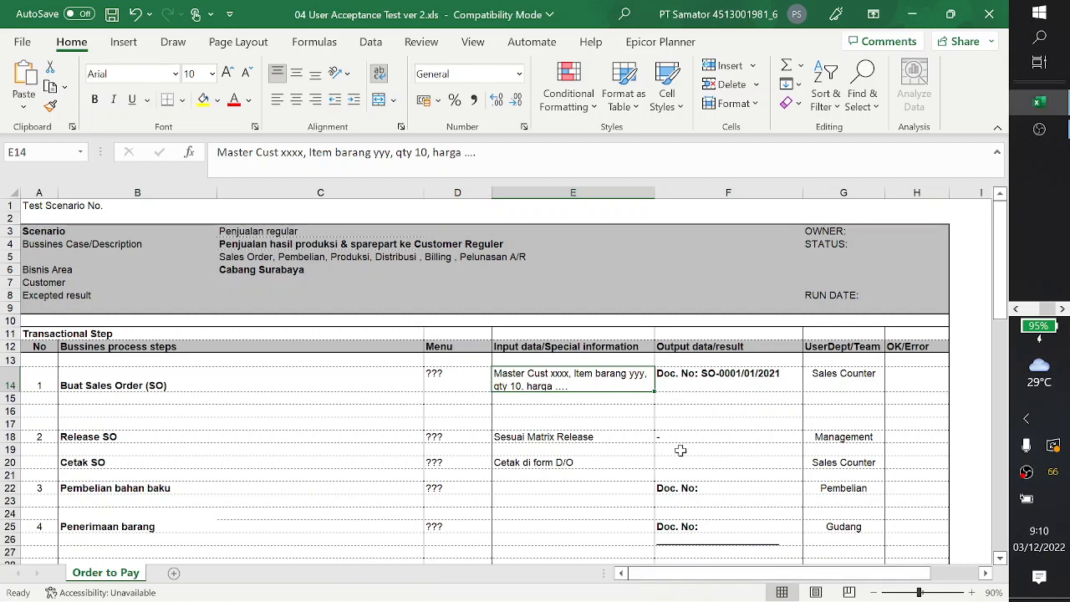
- Review the output document cell for Buat Sales Order (SO) and enter OK as its OK/Error result in H14
{"action": "left_click", "coordinate": [688, 383]}
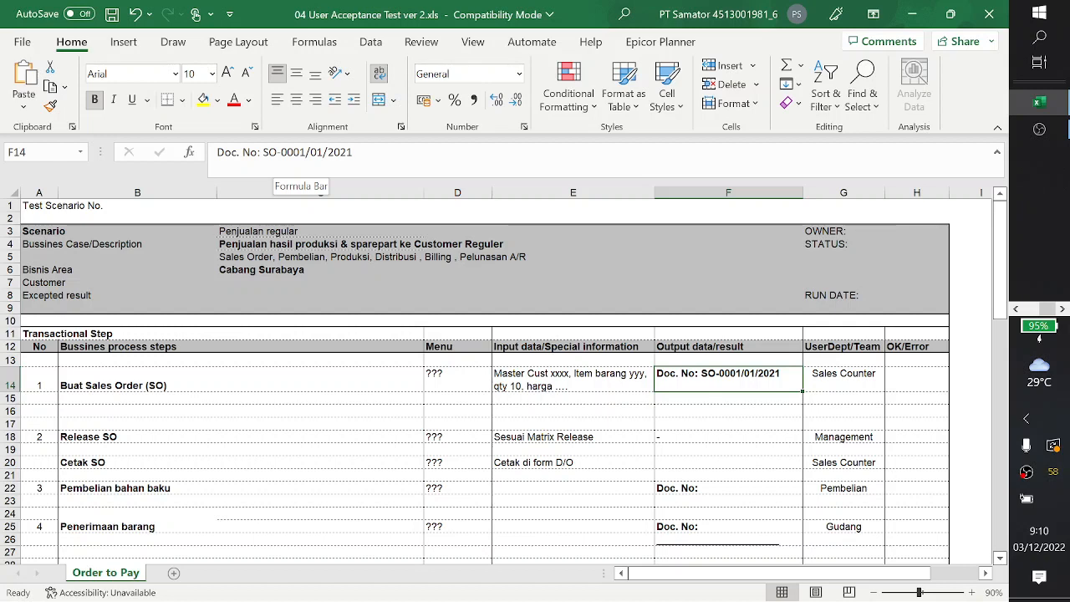
{"action": "left_click", "coordinate": [719, 422]}
{"action": "left_click", "coordinate": [706, 370]}
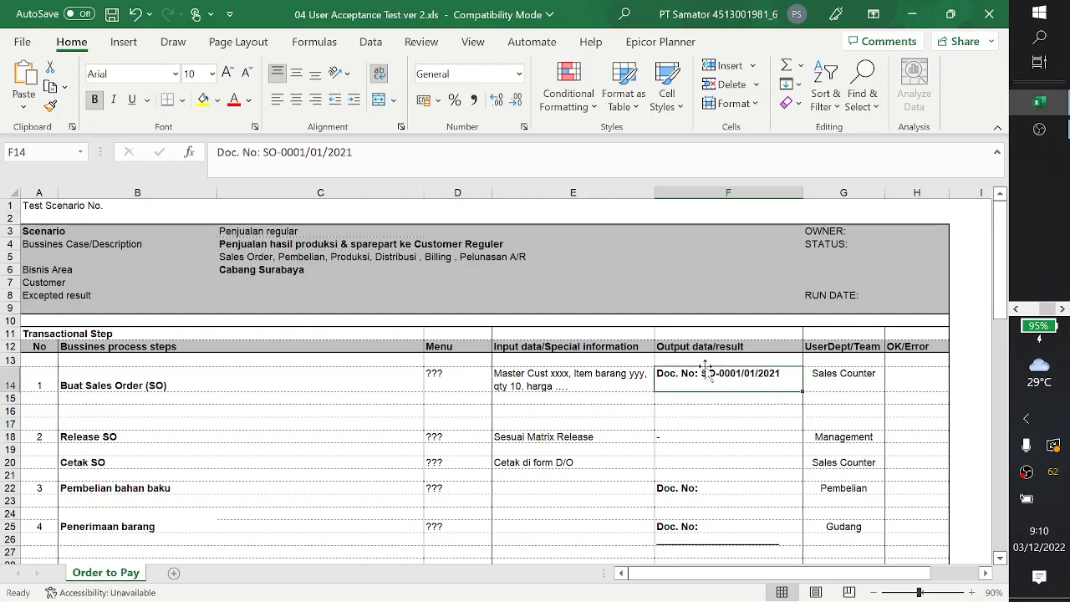
{"action": "left_click", "coordinate": [865, 381]}
{"action": "left_click", "coordinate": [895, 380]}
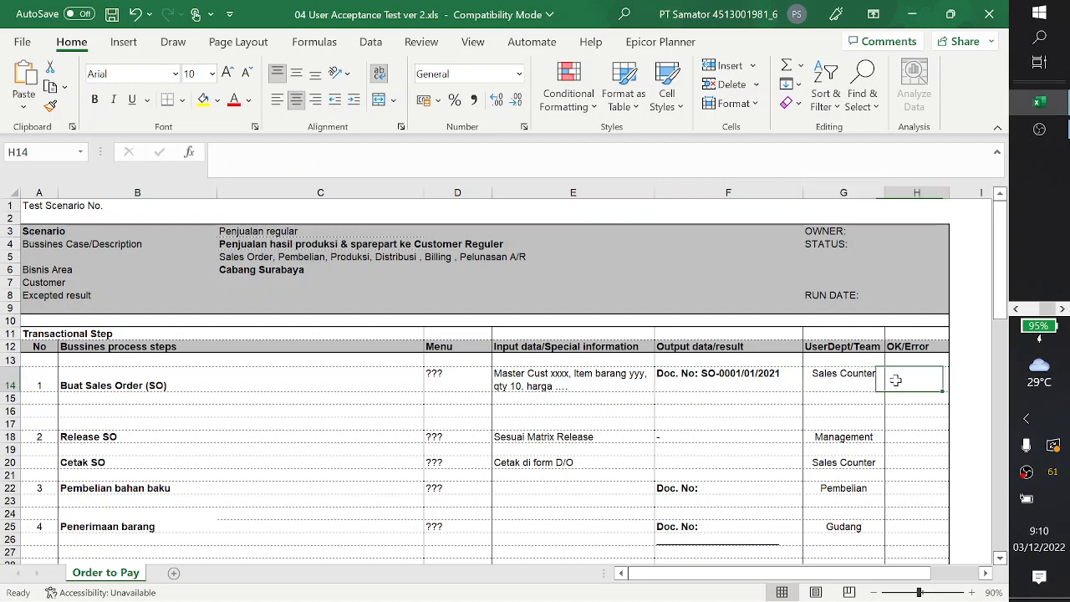
{"action": "type", "text": "OK"}
{"action": "key", "text": "Return"}
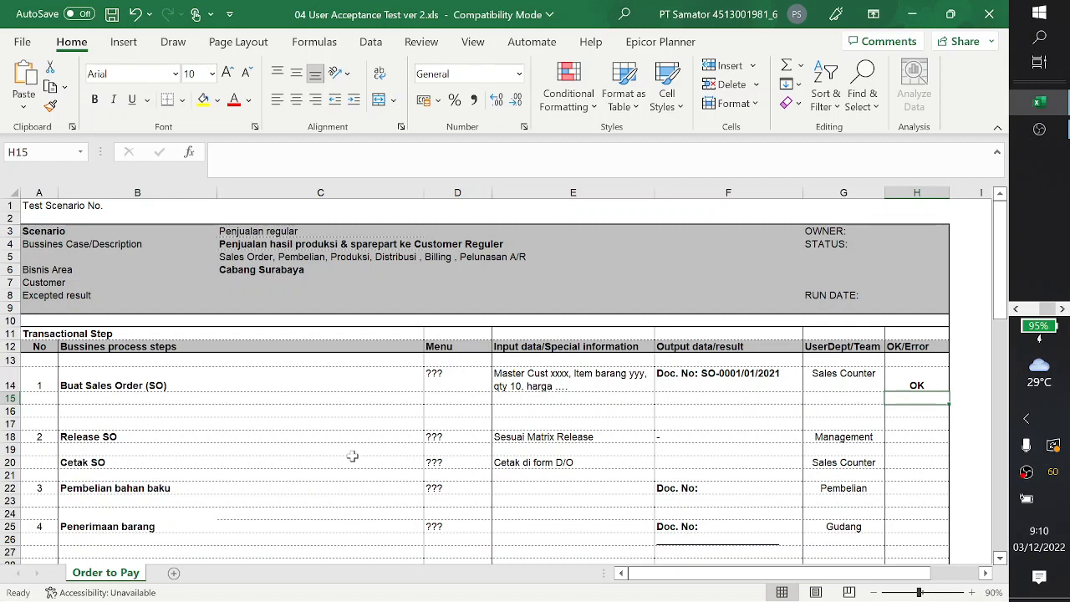
- Enter "Vendor xxx, itam baranag xxx" as the input data for Pembelian bahan baku in E22
{"action": "left_click", "coordinate": [155, 438]}
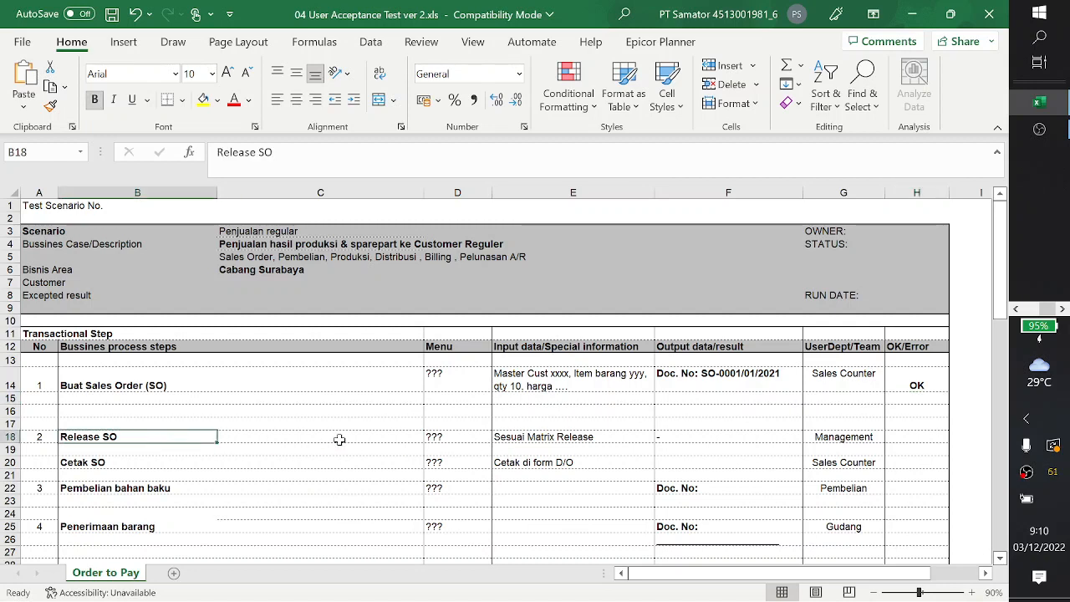
{"action": "scroll", "coordinate": [354, 440], "scroll_direction": "down", "scroll_amount": 1}
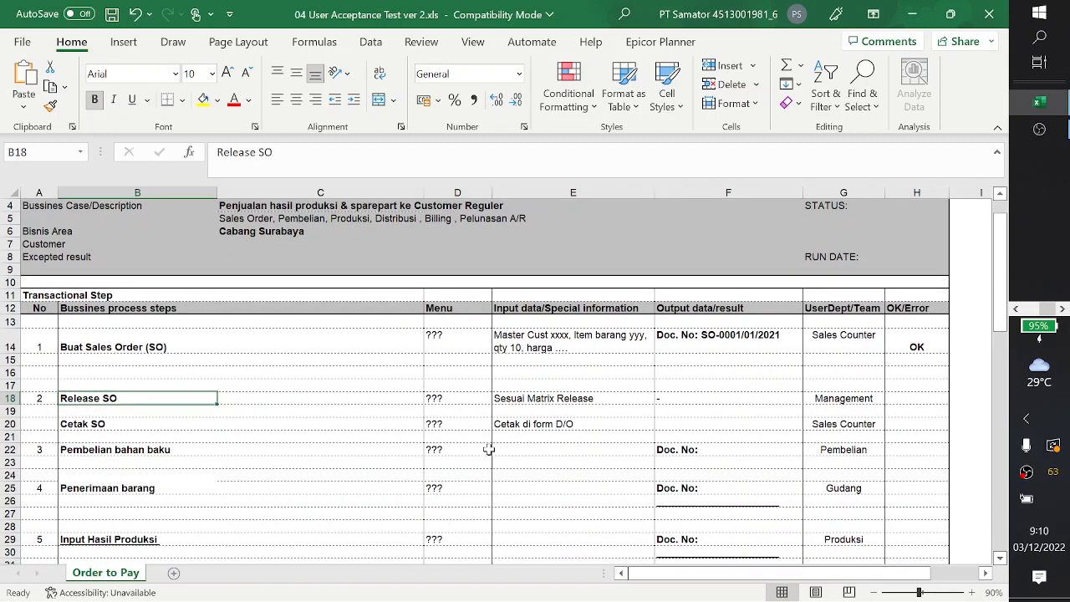
{"action": "left_click", "coordinate": [432, 448]}
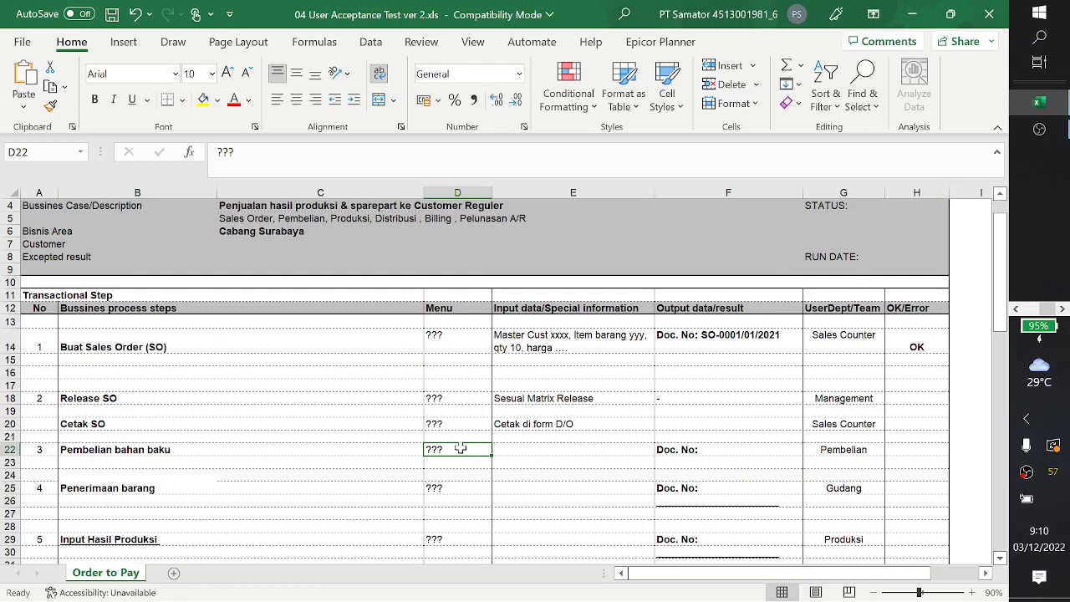
{"action": "left_click", "coordinate": [508, 452]}
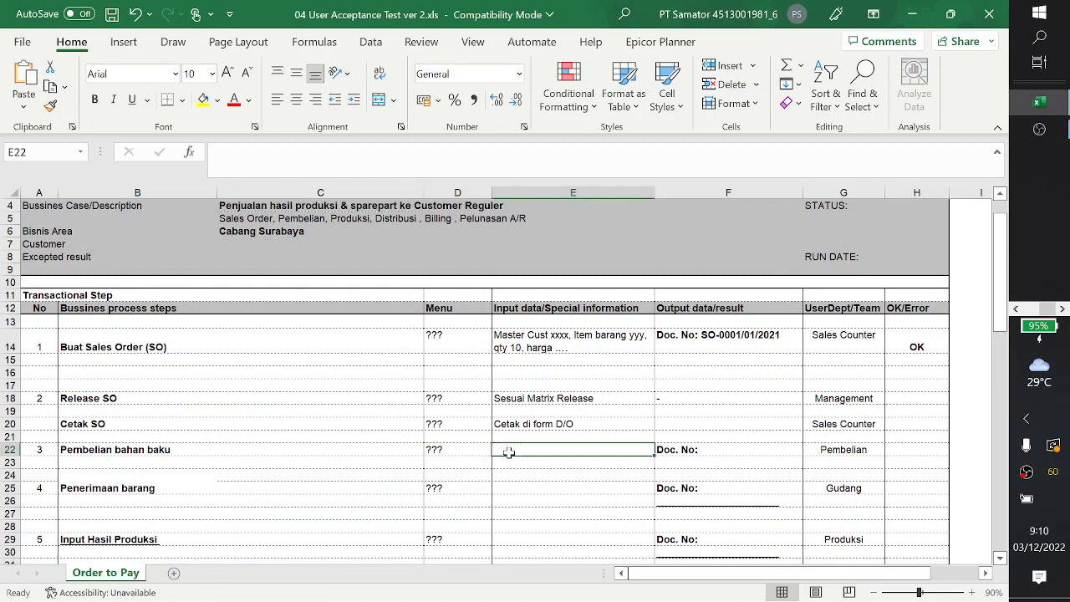
{"action": "type", "text": "Vendor xxx"}
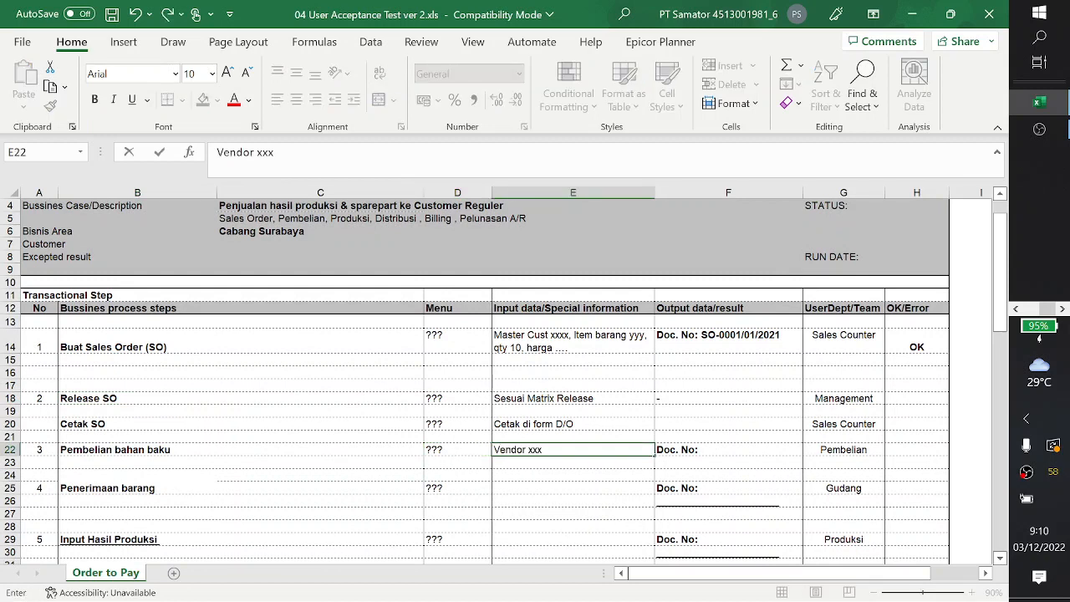
{"action": "type", "text": ", itam baranag xxx"}
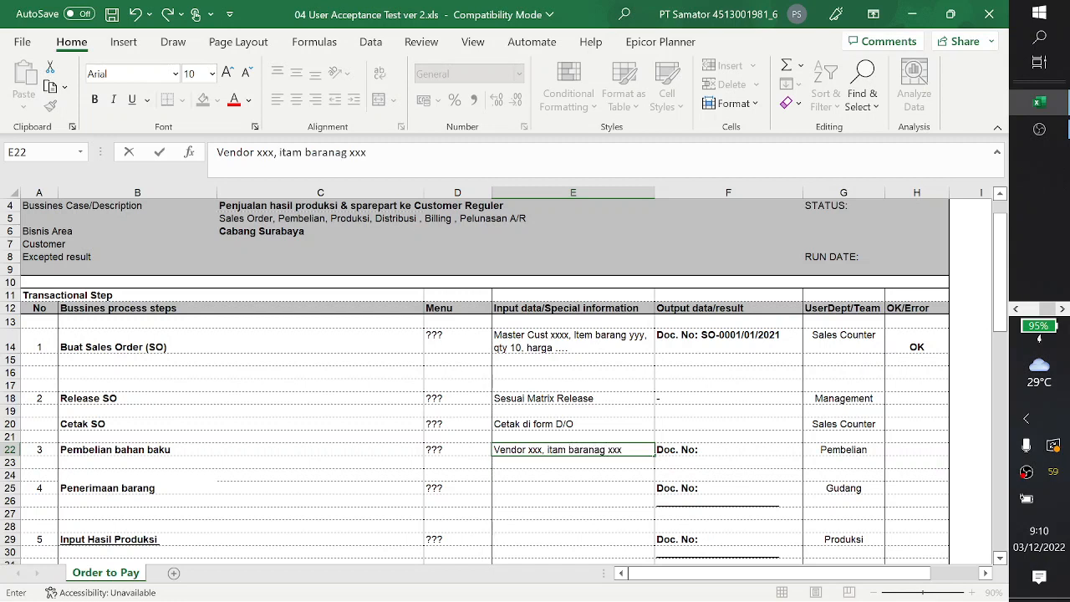
{"action": "key", "text": "Return"}
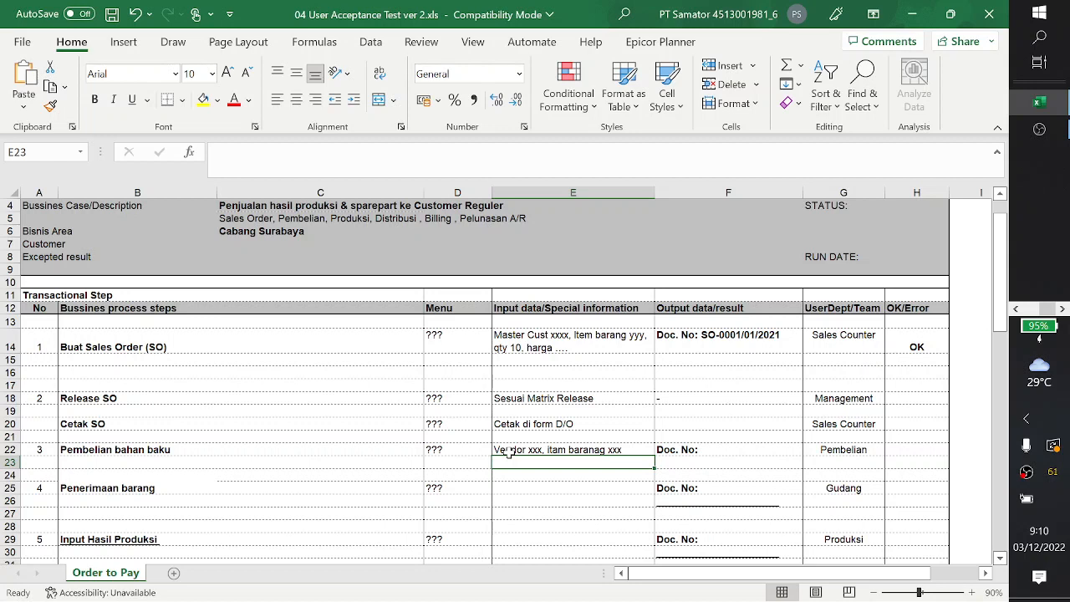
- Examine the Menu, Input data and Output data/result columns, including the document number cells for Buat Sales Order (SO) and Pembelian bahan baku
{"action": "left_click", "coordinate": [691, 448]}
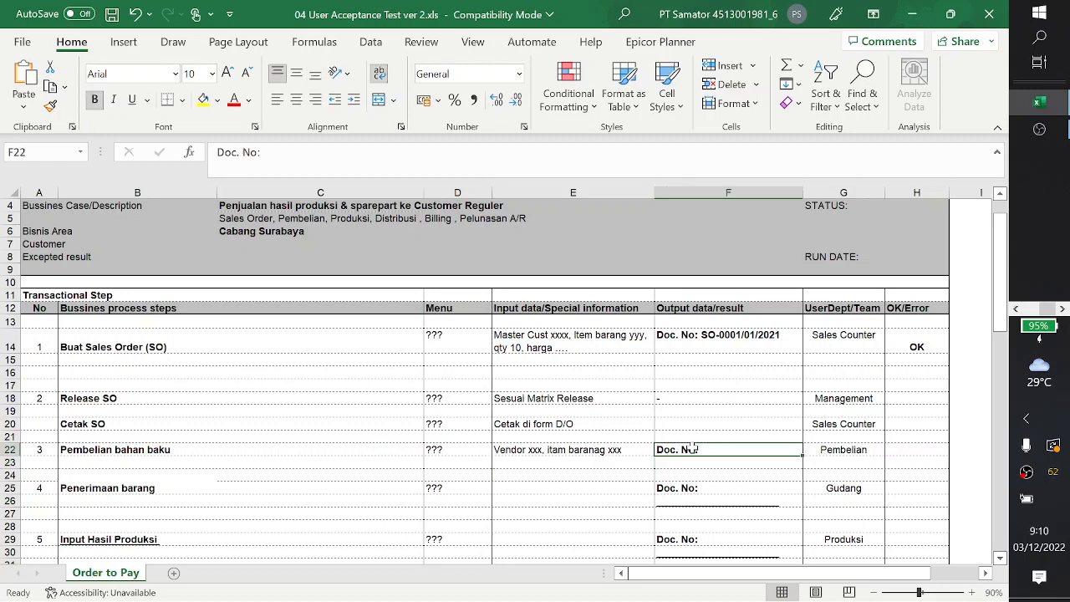
{"action": "left_click", "coordinate": [731, 193]}
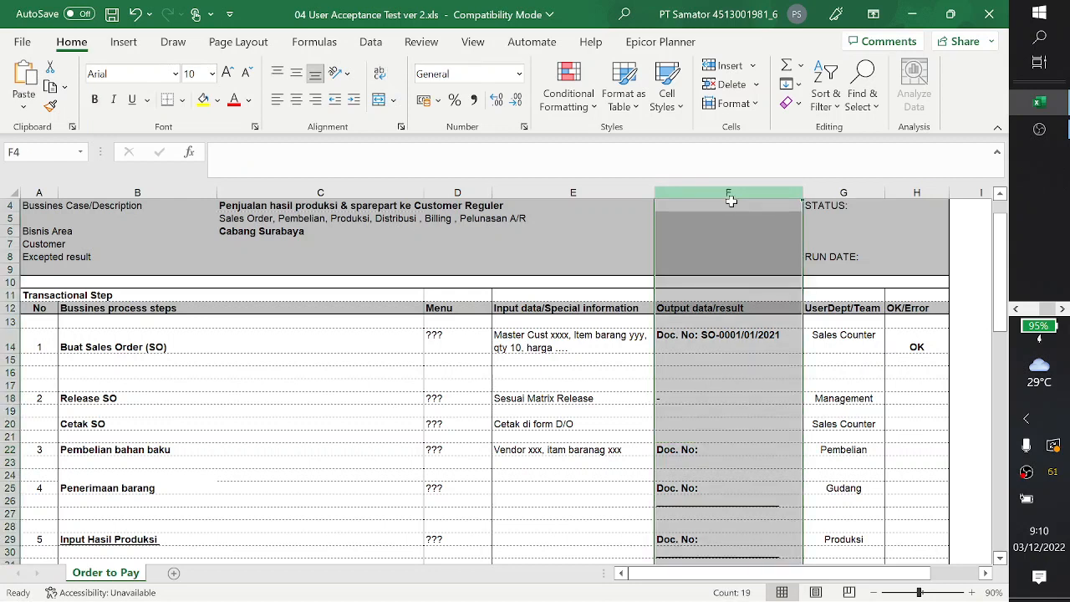
{"action": "left_click", "coordinate": [731, 424]}
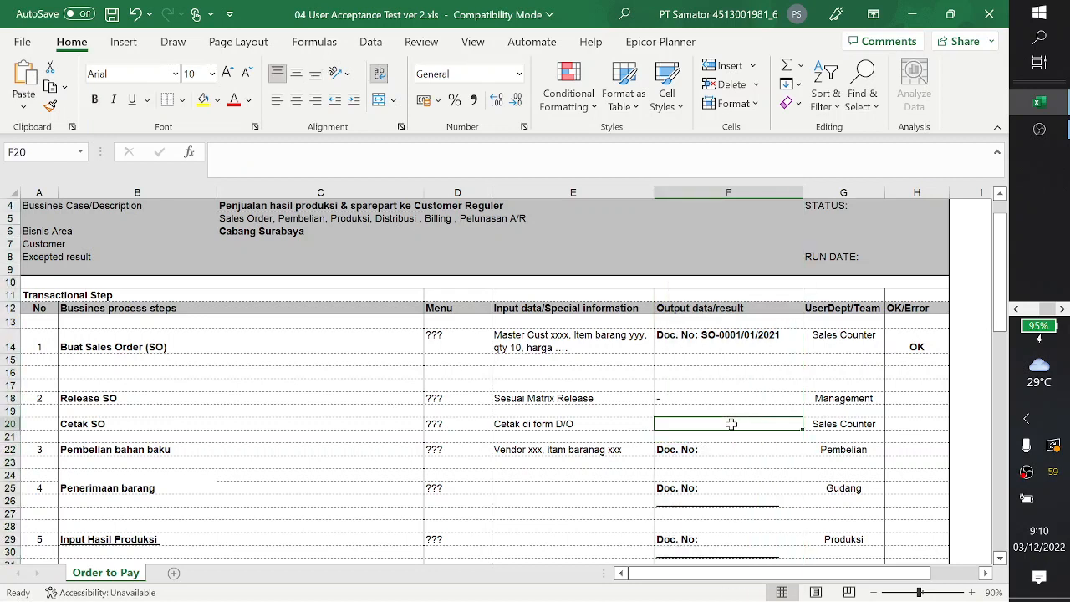
{"action": "left_click", "coordinate": [589, 188]}
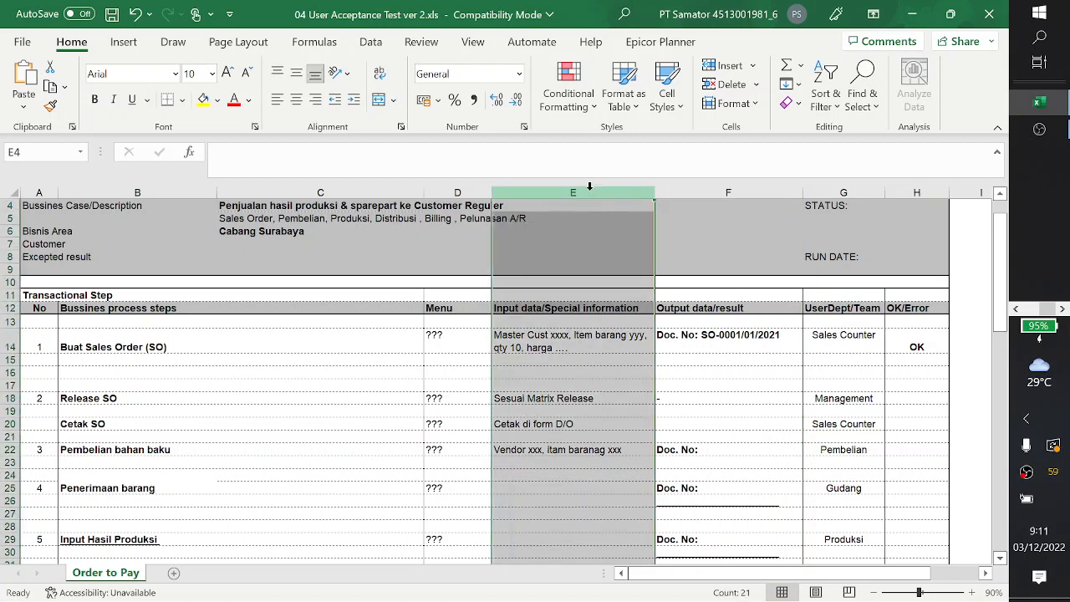
{"action": "left_click", "coordinate": [458, 193]}
{"action": "left_click", "coordinate": [546, 193], "text": "shift"}
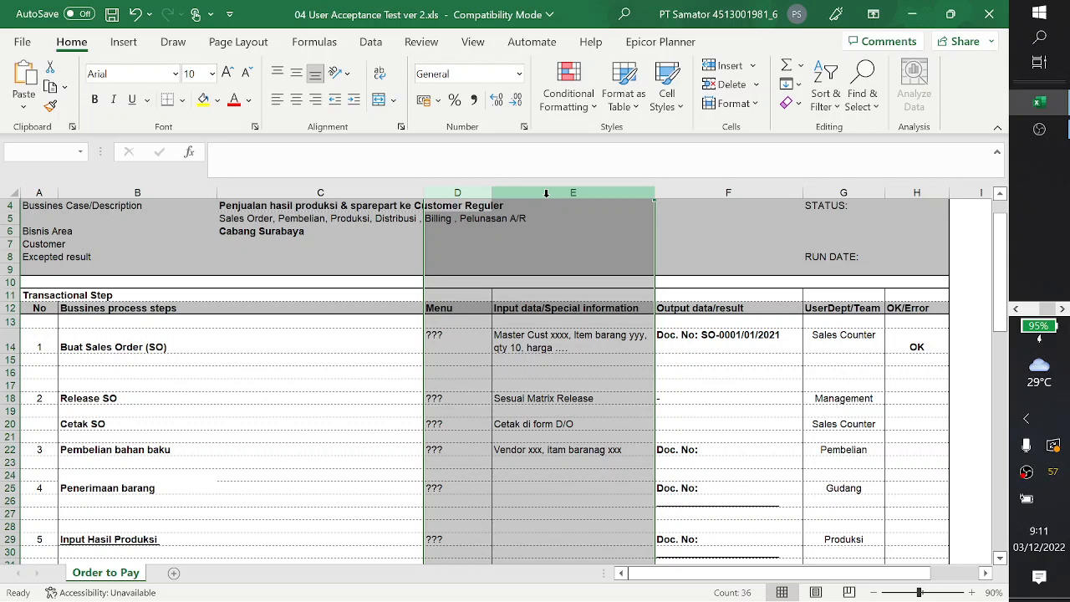
{"action": "left_click", "coordinate": [709, 342]}
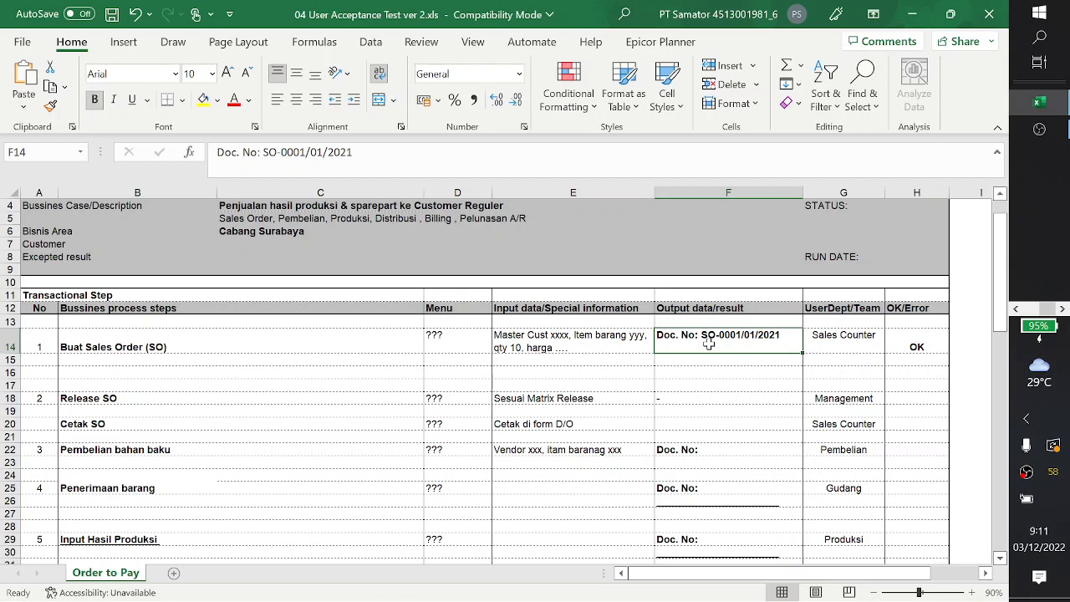
{"action": "left_click", "coordinate": [688, 450]}
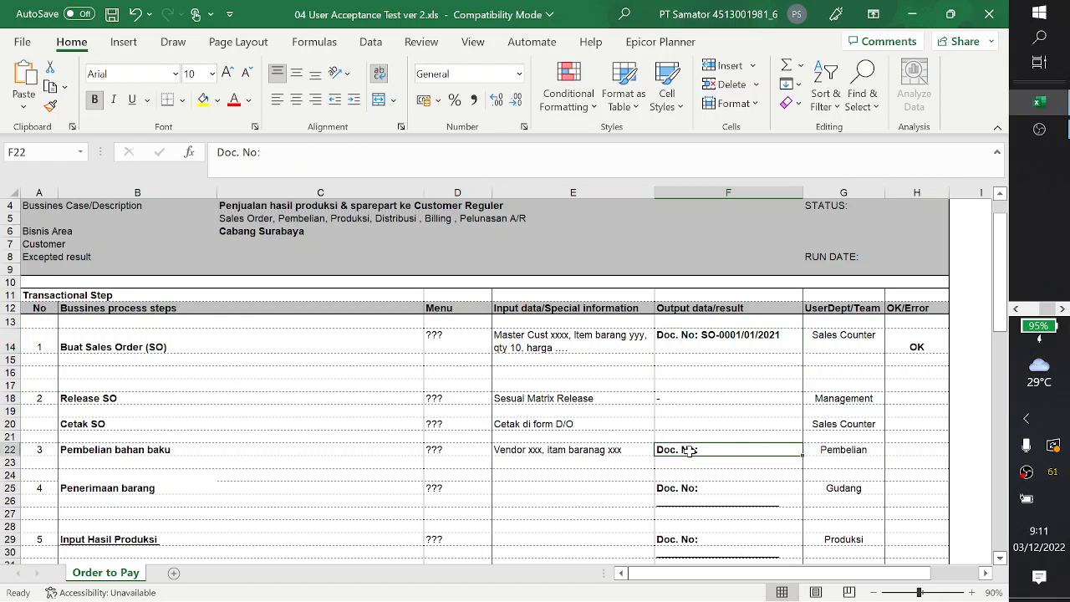
- Review the output document cells for Penerimaan barang, Input Hasil Produksi, Buat Surat Jalan and Create Invoice, with the OK/Error cell of Create Invoice
{"action": "scroll", "coordinate": [688, 450], "scroll_direction": "down", "scroll_amount": 1}
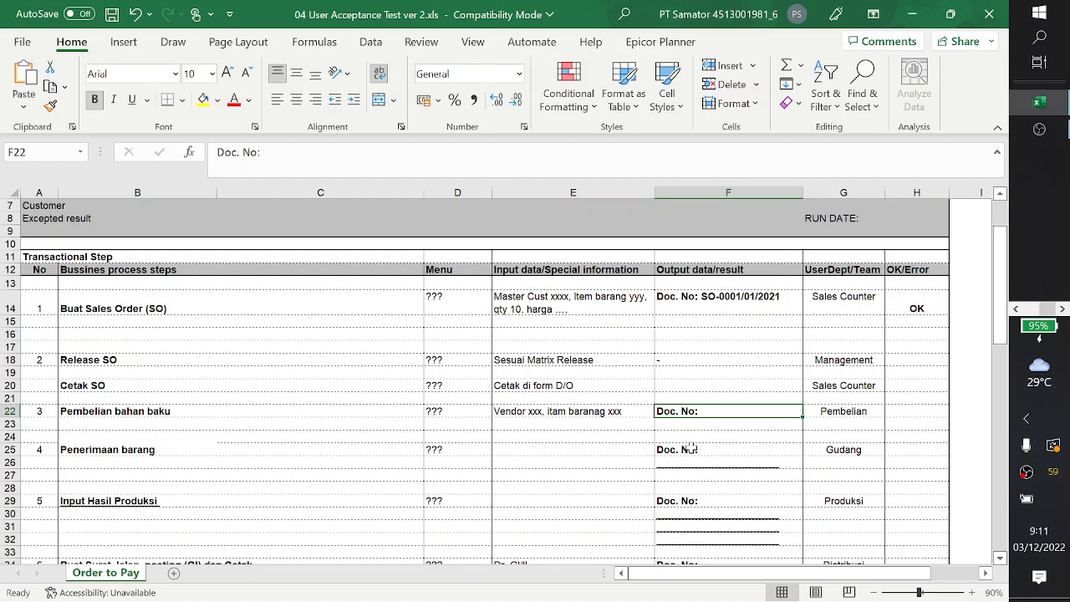
{"action": "left_click", "coordinate": [693, 448]}
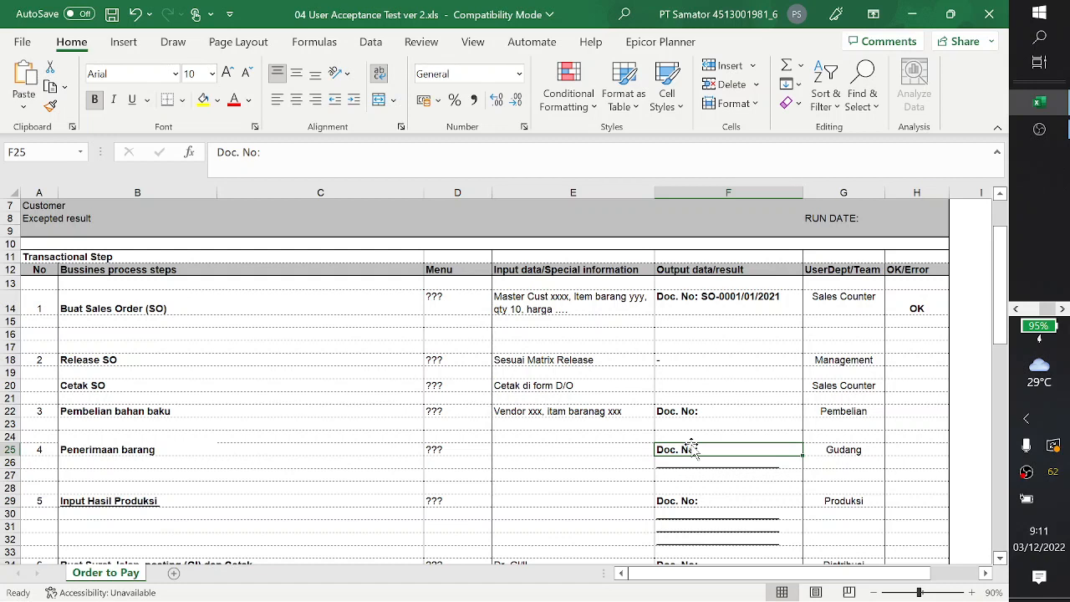
{"action": "left_click", "coordinate": [691, 506]}
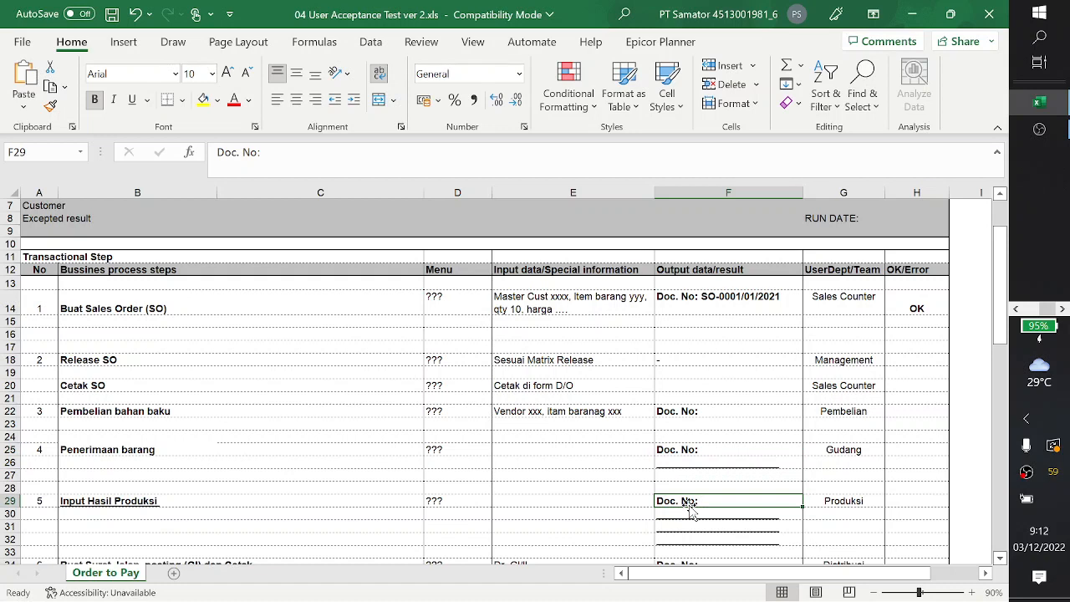
{"action": "scroll", "coordinate": [691, 507], "scroll_direction": "down", "scroll_amount": 2}
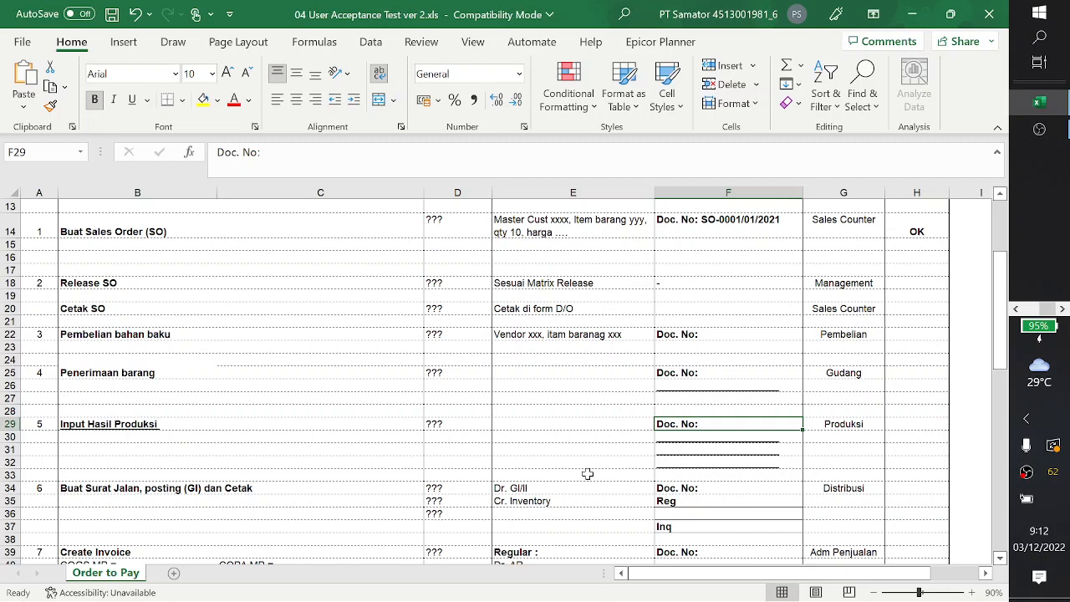
{"action": "left_click", "coordinate": [693, 489]}
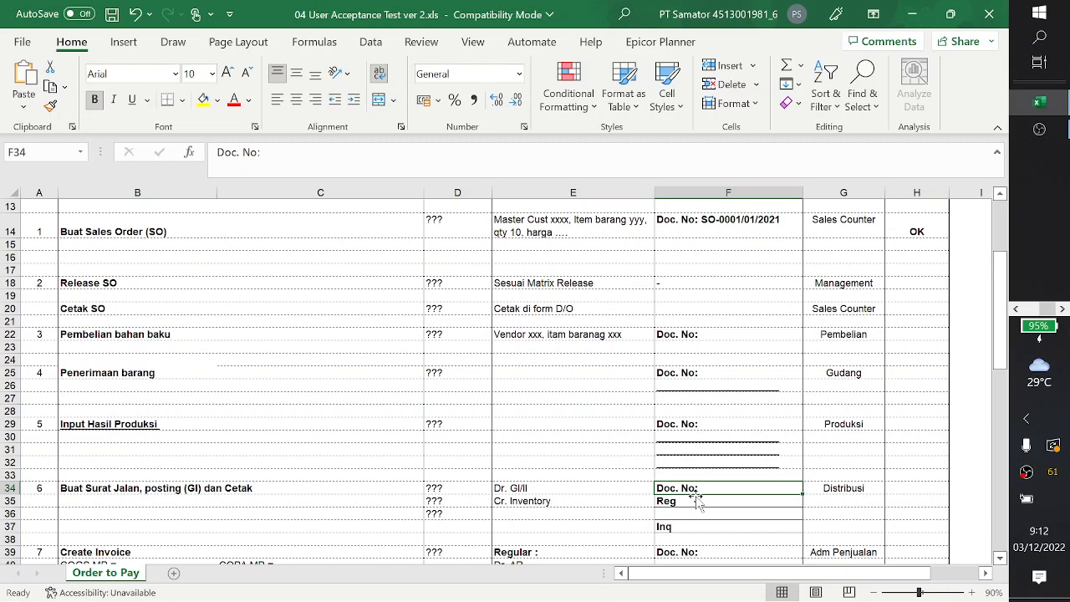
{"action": "left_click", "coordinate": [436, 488]}
{"action": "left_click", "coordinate": [699, 488]}
{"action": "left_click", "coordinate": [909, 489]}
{"action": "scroll", "coordinate": [756, 497], "scroll_direction": "down", "scroll_amount": 1}
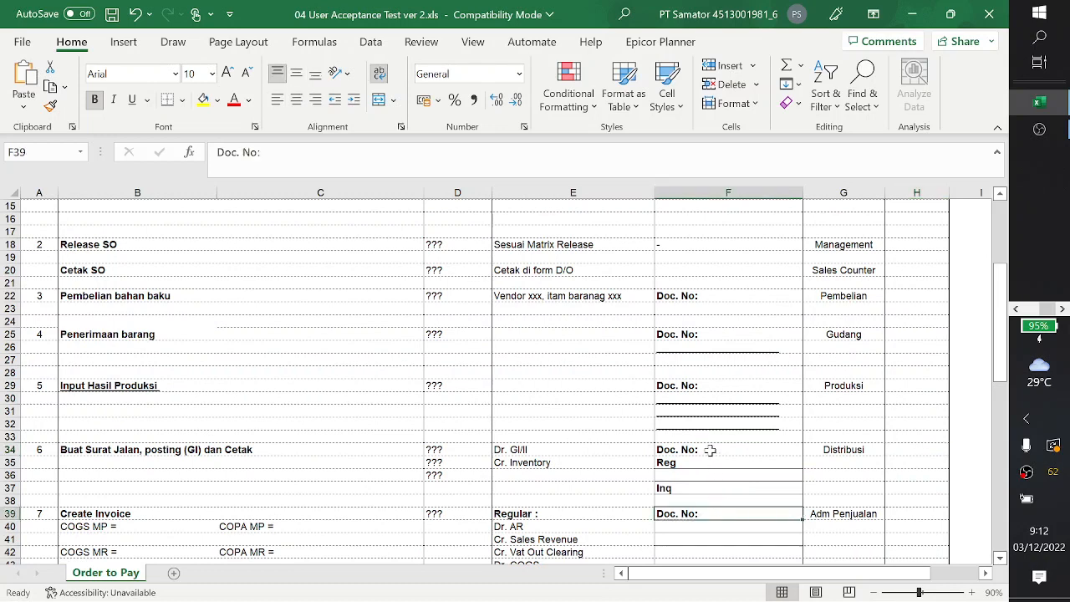
{"action": "left_click", "coordinate": [709, 449]}
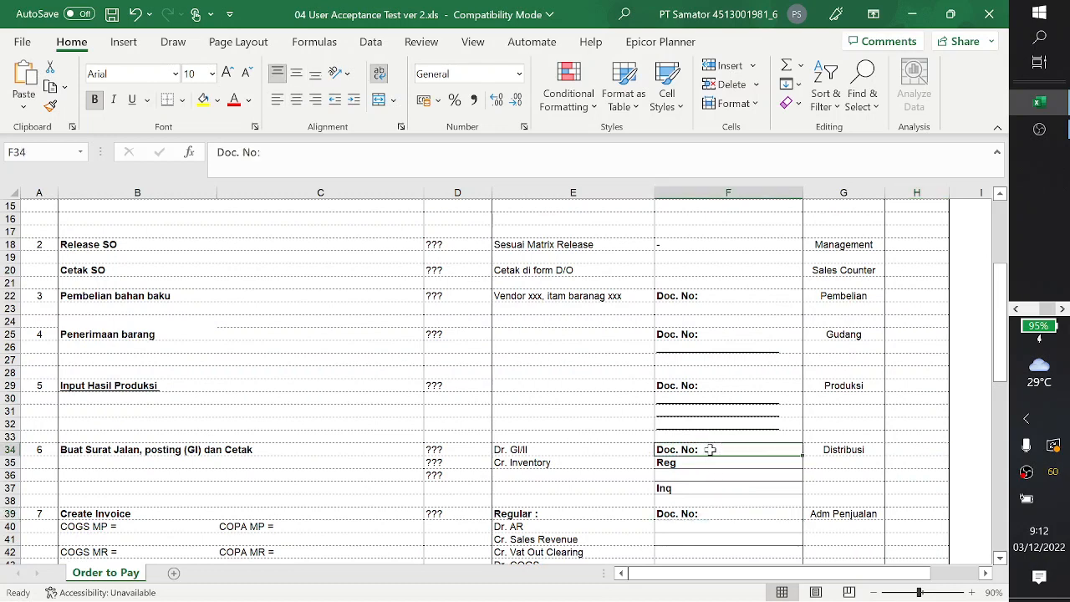
{"action": "left_click", "coordinate": [682, 514]}
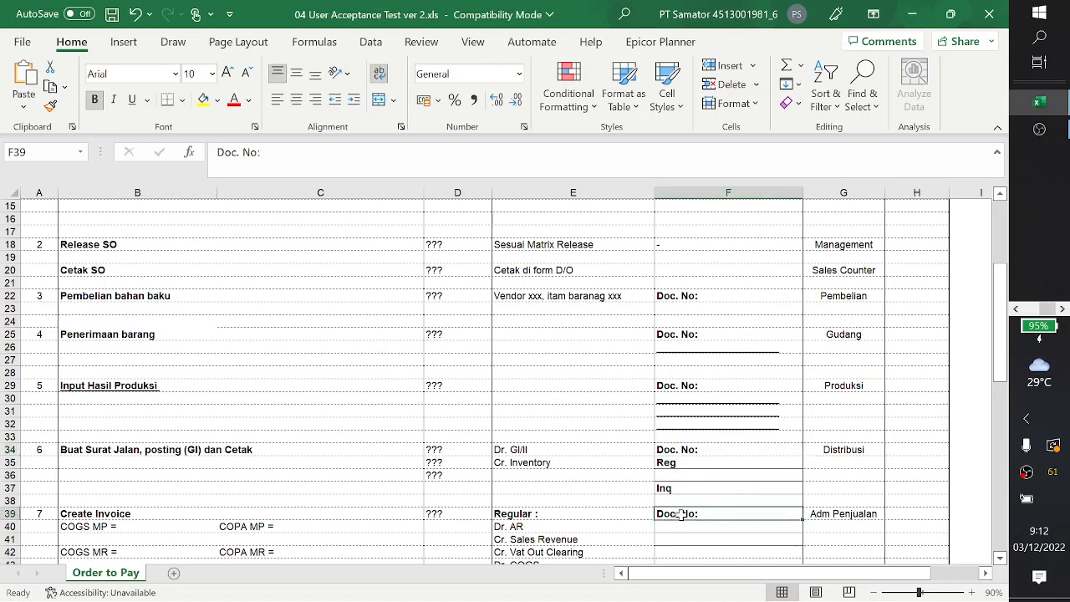
{"action": "left_click", "coordinate": [893, 511]}
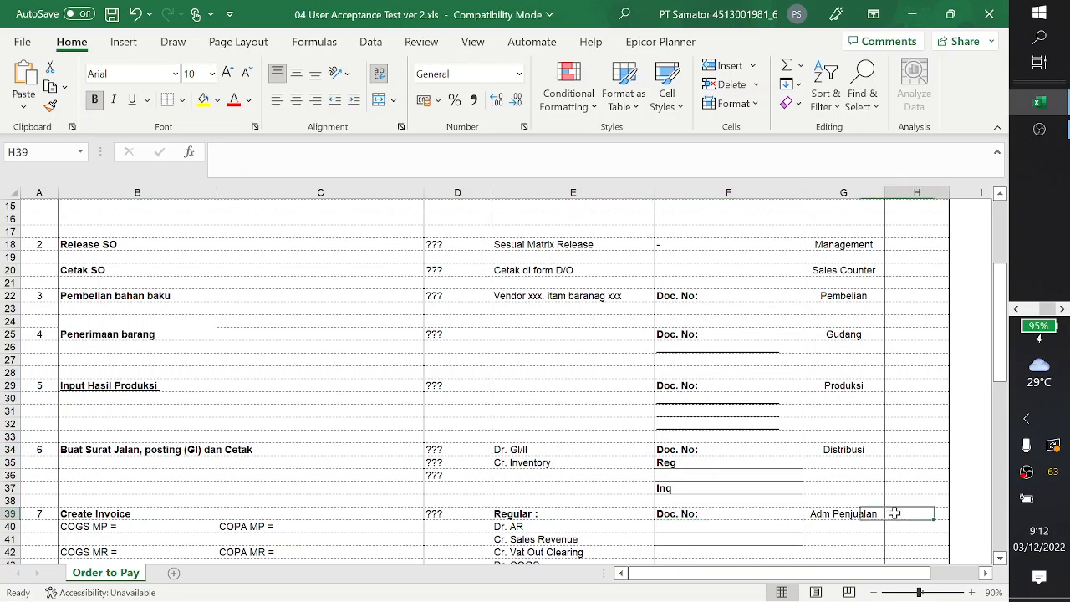
{"action": "scroll", "coordinate": [893, 511], "scroll_direction": "down", "scroll_amount": 3}
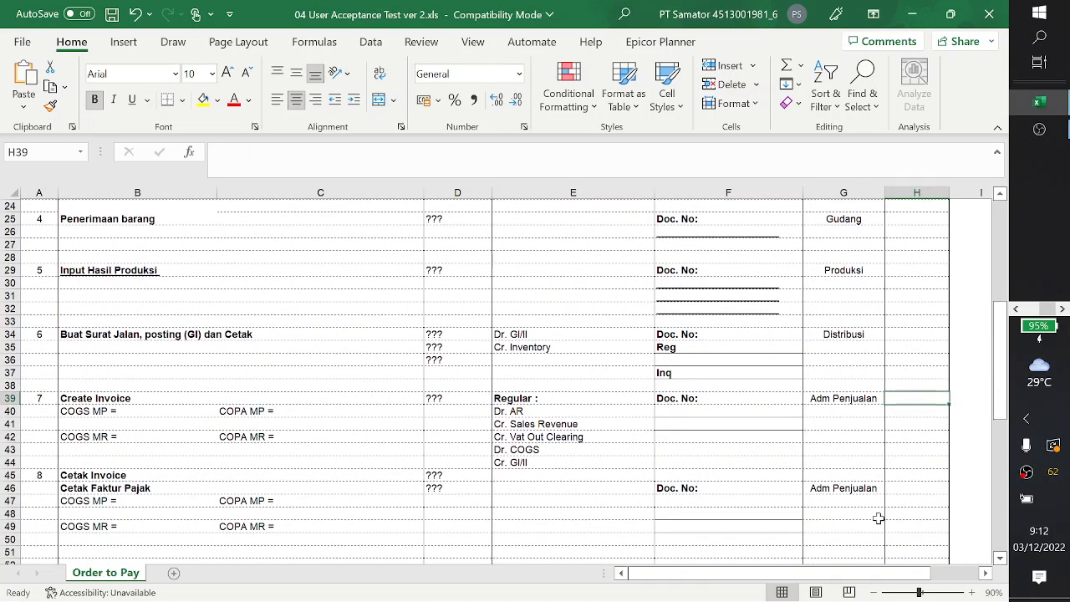
- Look over the whole list of transactional steps, starting from Buat Sales Order (SO) in B14
{"action": "scroll", "coordinate": [878, 518], "scroll_direction": "up", "scroll_amount": 6}
{"action": "scroll", "coordinate": [878, 518], "scroll_direction": "up", "scroll_amount": 2}
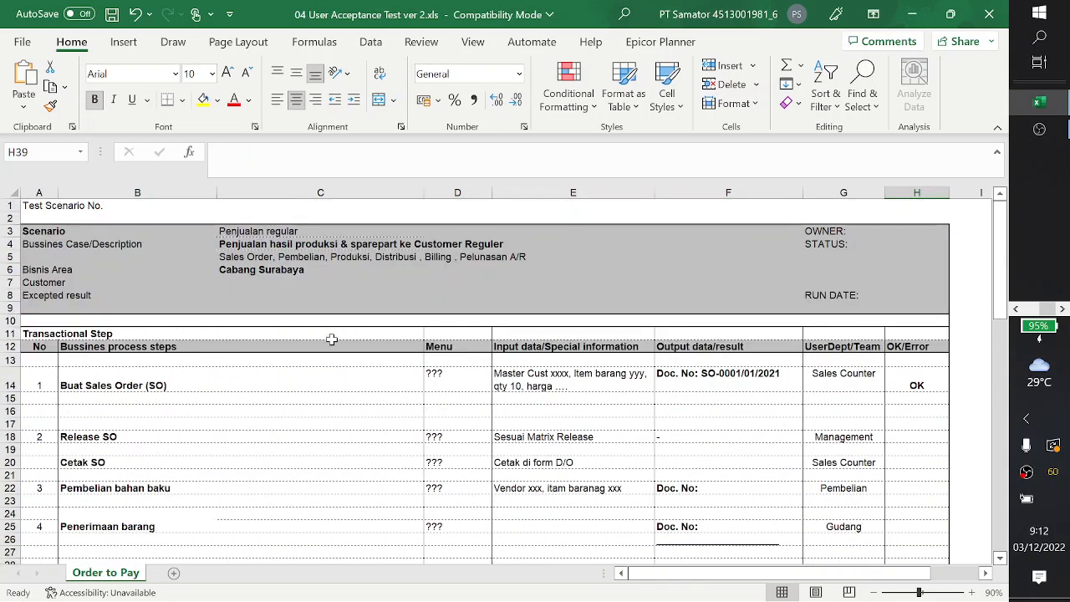
{"action": "left_click", "coordinate": [148, 381]}
{"action": "scroll", "coordinate": [148, 380], "scroll_direction": "down", "scroll_amount": 11}
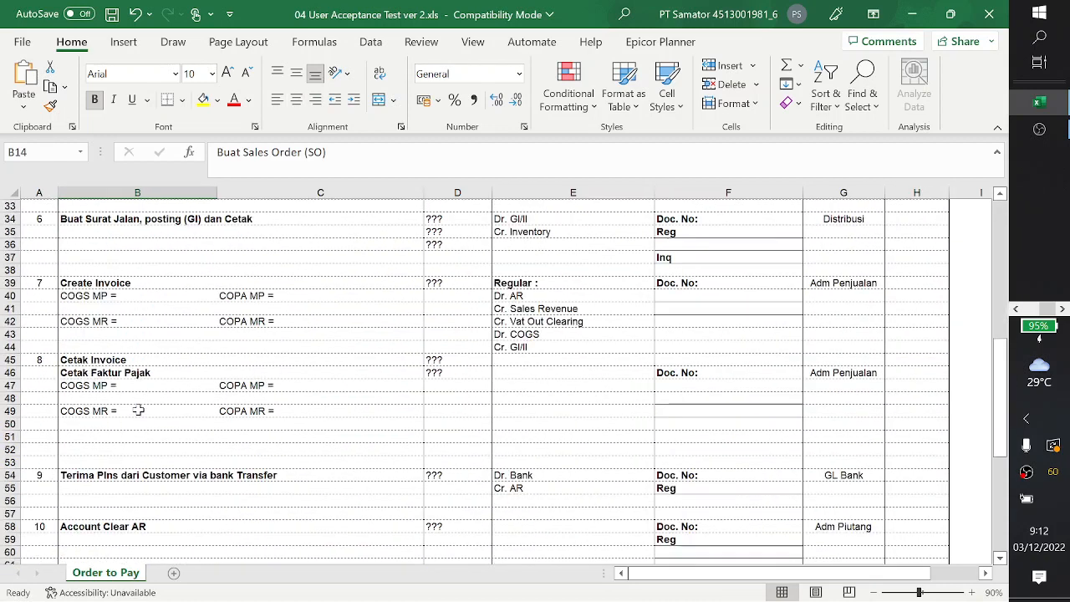
{"action": "scroll", "coordinate": [138, 410], "scroll_direction": "up", "scroll_amount": 6}
{"action": "scroll", "coordinate": [138, 410], "scroll_direction": "up", "scroll_amount": 5}
{"action": "scroll", "coordinate": [138, 410], "scroll_direction": "down", "scroll_amount": 2}
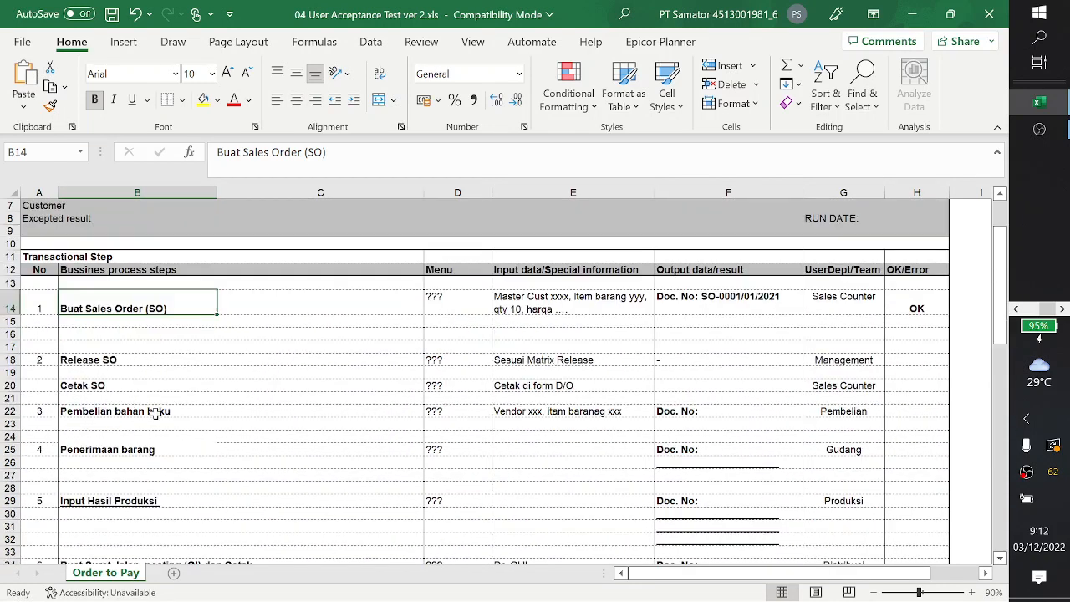
- Examine the process steps from Release SO in row 18 through Terima Plns dari Customer to Account Clear AR in row 58
{"action": "left_click", "coordinate": [10, 359]}
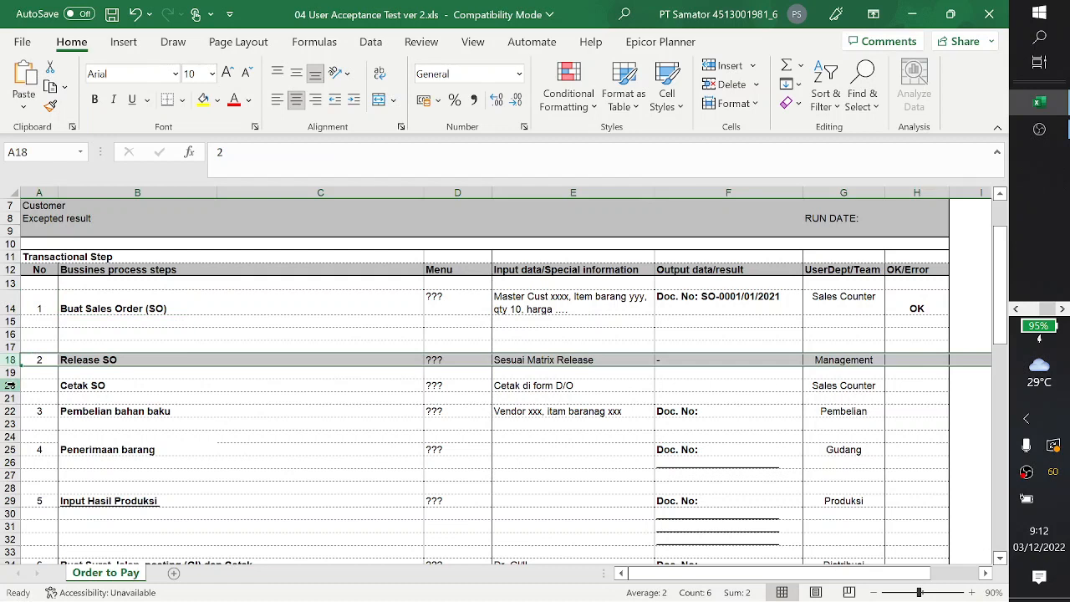
{"action": "scroll", "coordinate": [137, 361], "scroll_direction": "down", "scroll_amount": 3}
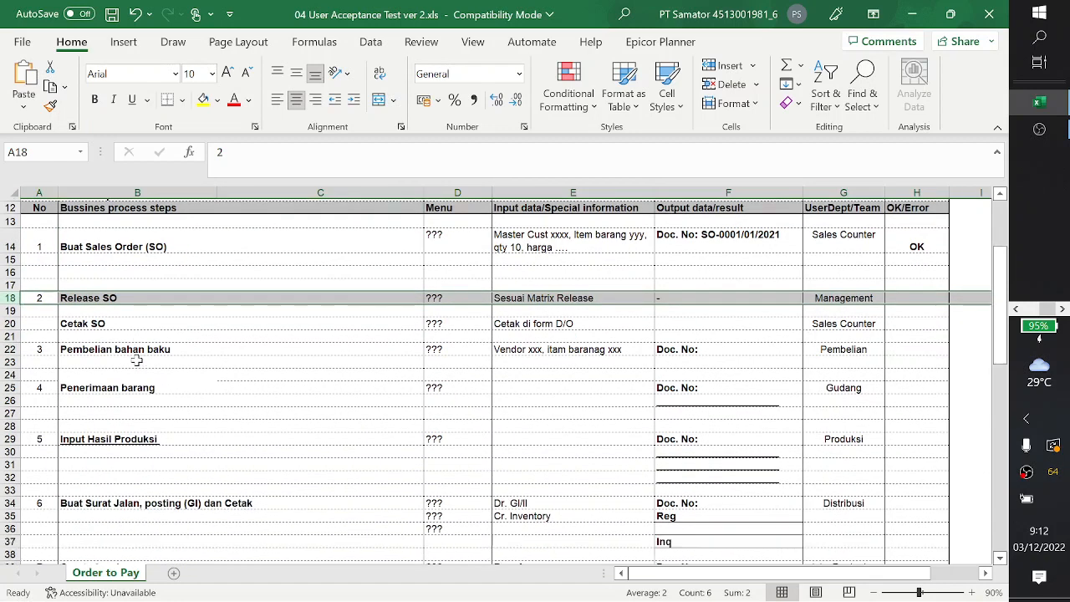
{"action": "scroll", "coordinate": [137, 360], "scroll_direction": "down", "scroll_amount": 3}
{"action": "scroll", "coordinate": [136, 360], "scroll_direction": "down", "scroll_amount": 2}
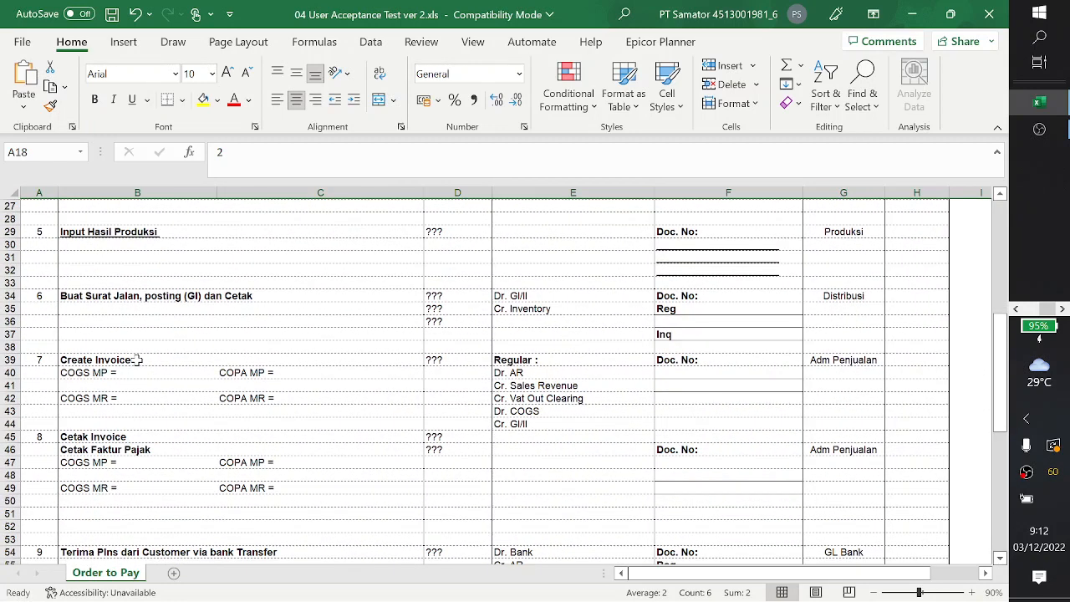
{"action": "scroll", "coordinate": [136, 361], "scroll_direction": "down", "scroll_amount": 1}
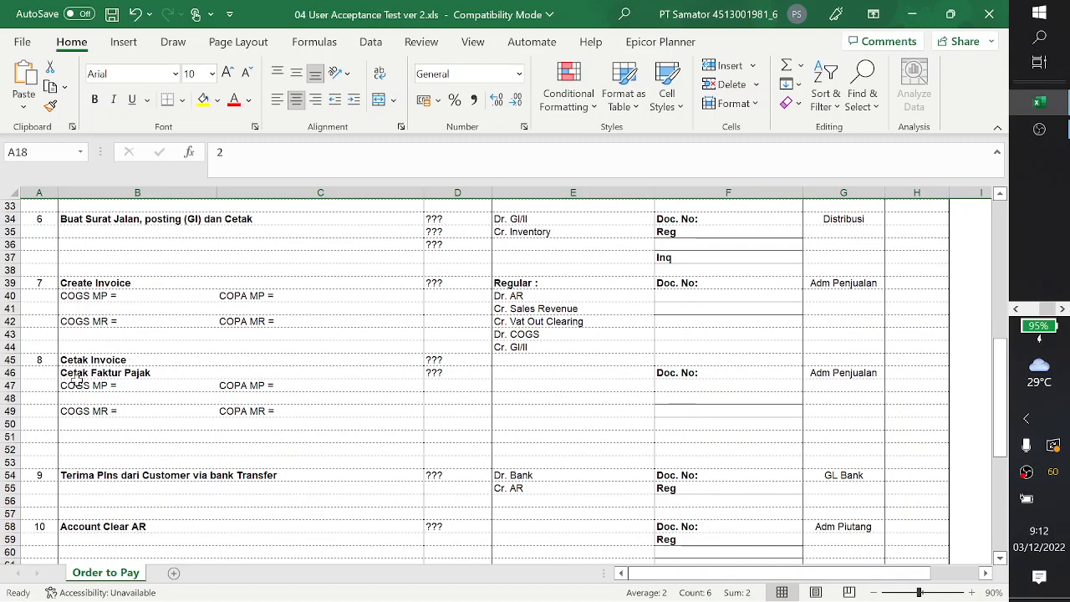
{"action": "scroll", "coordinate": [160, 372], "scroll_direction": "down", "scroll_amount": 1}
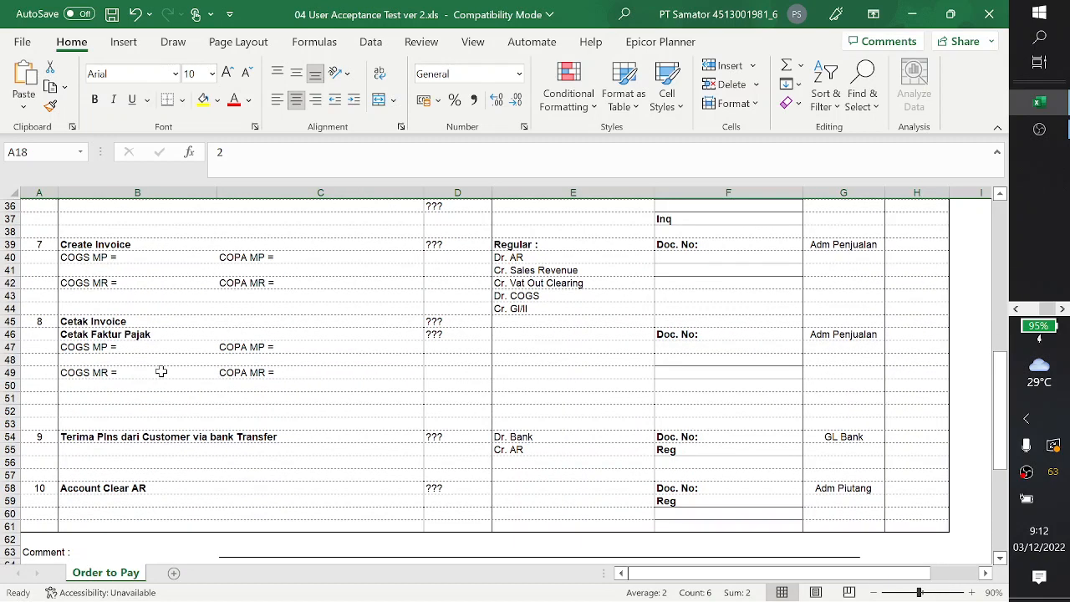
{"action": "left_click", "coordinate": [585, 411]}
{"action": "scroll", "coordinate": [588, 418], "scroll_direction": "down", "scroll_amount": 1}
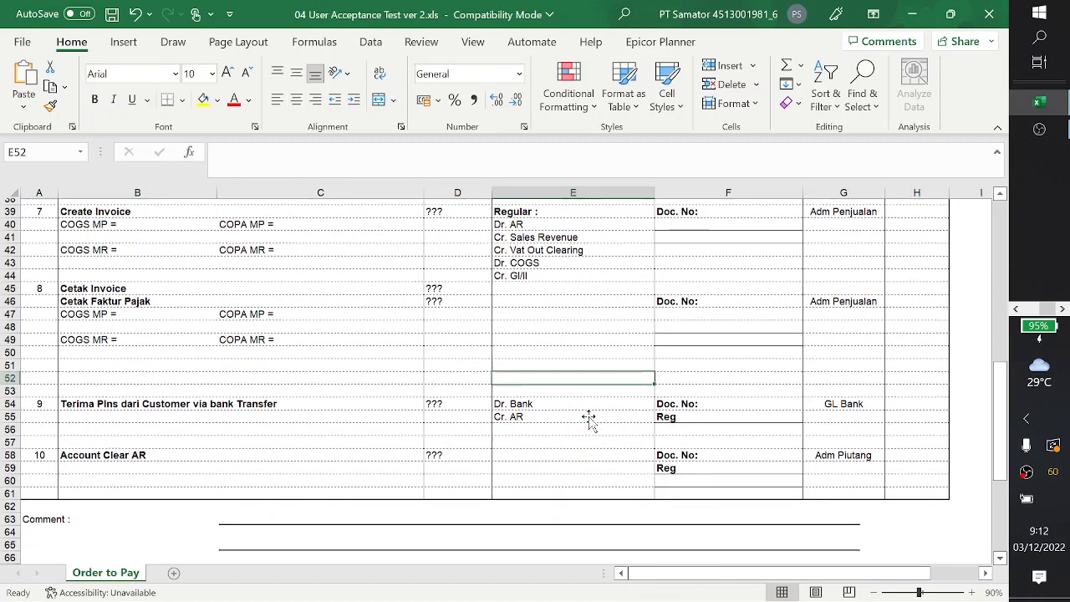
{"action": "left_click", "coordinate": [589, 449]}
{"action": "left_click", "coordinate": [590, 397]}
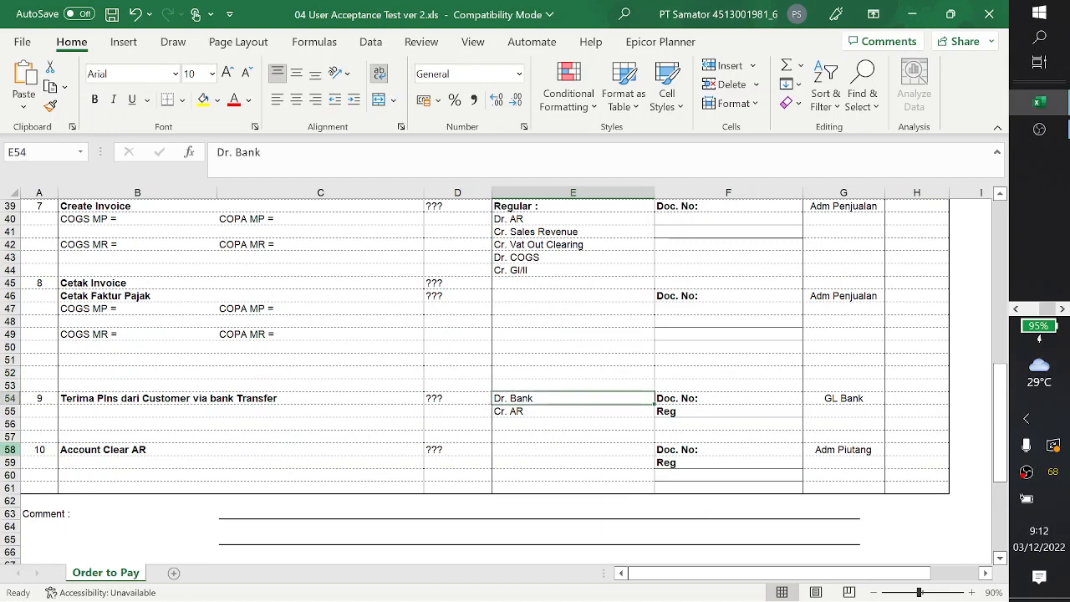
{"action": "left_click", "coordinate": [10, 450]}
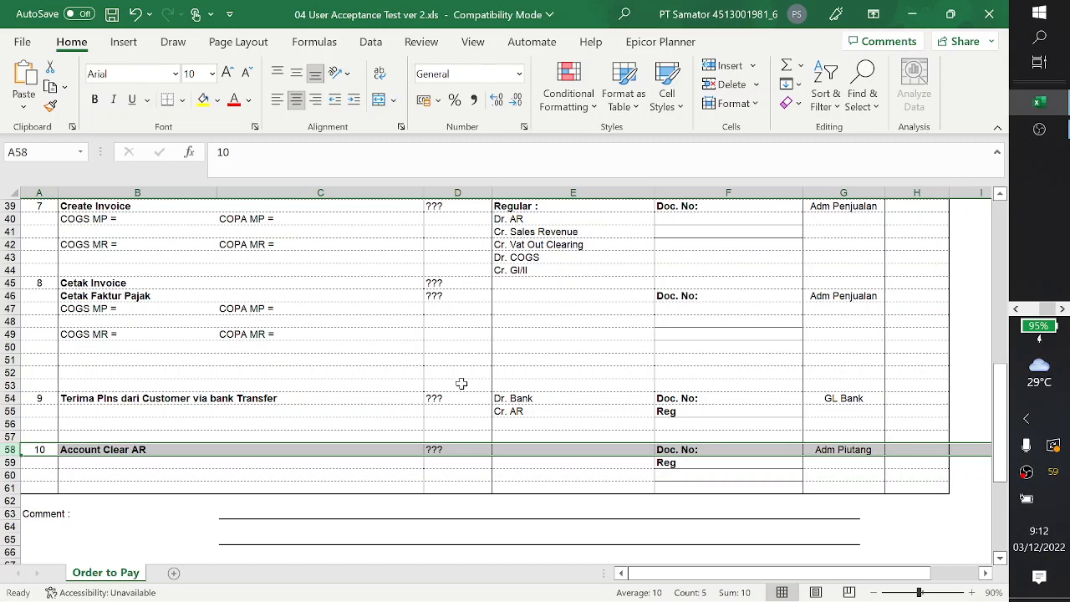
- Review the business case description in C5 and the transactional steps below it through Account Clear AR
{"action": "scroll", "coordinate": [460, 383], "scroll_direction": "up", "scroll_amount": 13}
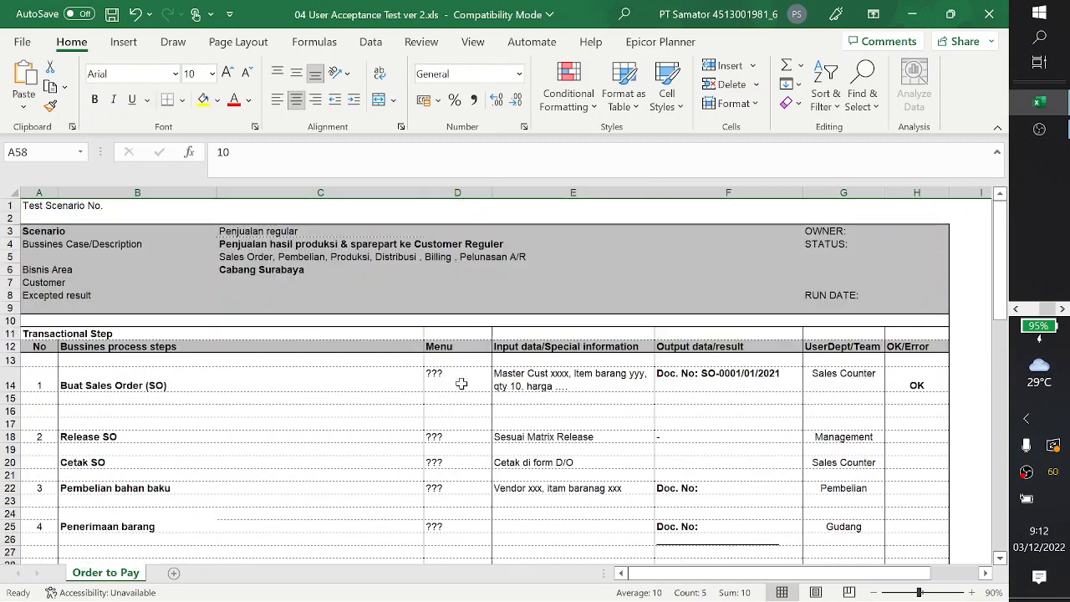
{"action": "left_click", "coordinate": [243, 259]}
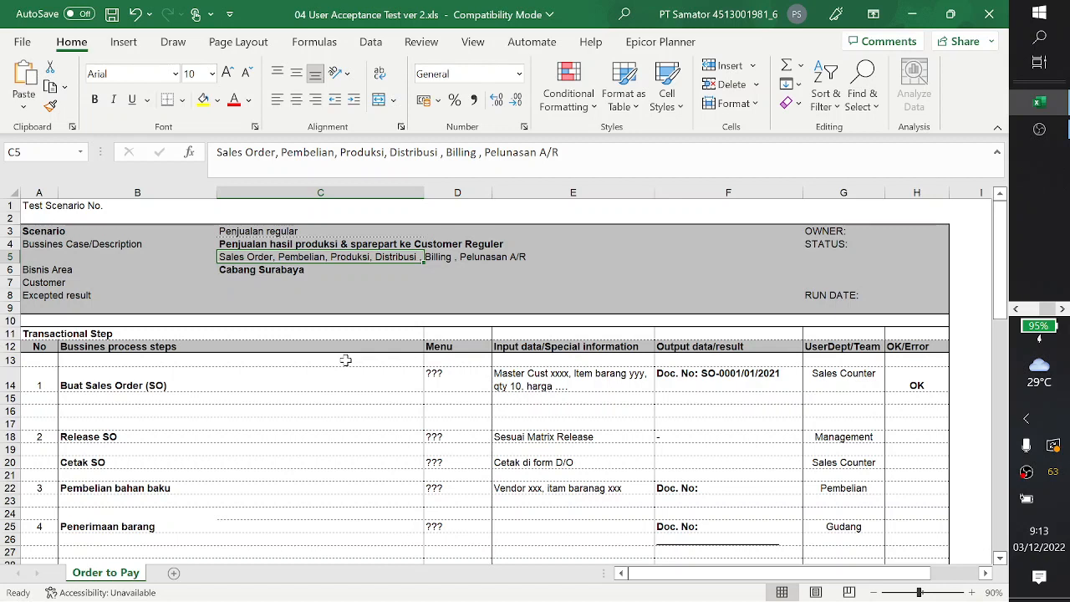
{"action": "scroll", "coordinate": [383, 389], "scroll_direction": "down", "scroll_amount": 10}
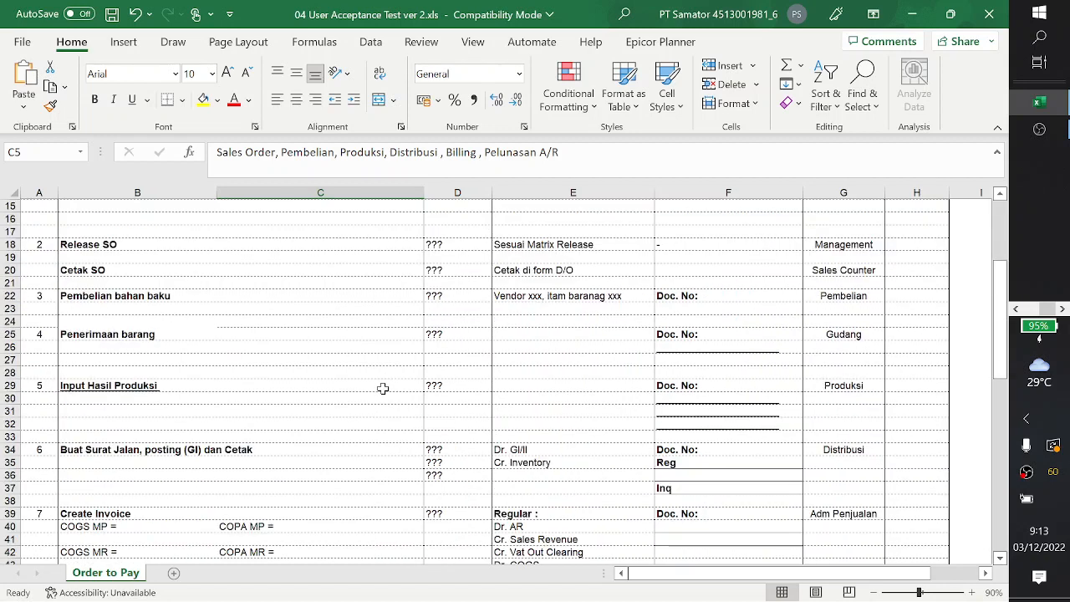
{"action": "scroll", "coordinate": [383, 388], "scroll_direction": "down", "scroll_amount": 4}
{"action": "scroll", "coordinate": [383, 388], "scroll_direction": "down", "scroll_amount": 2}
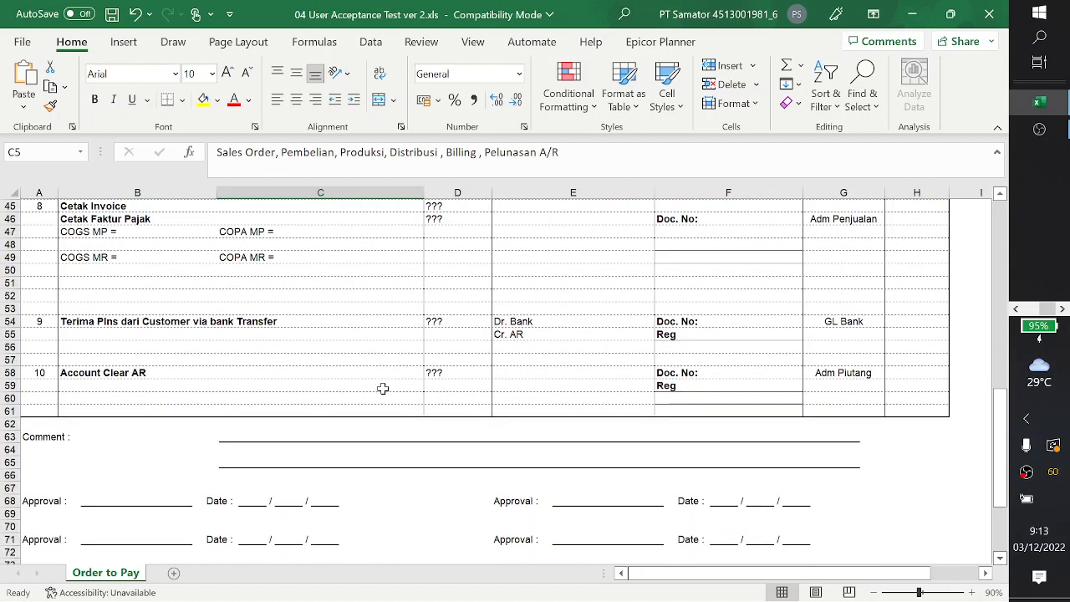
- Examine the Approval and Date signature lines below the Comment section, from row 68 to row 74
{"action": "left_click", "coordinate": [119, 455]}
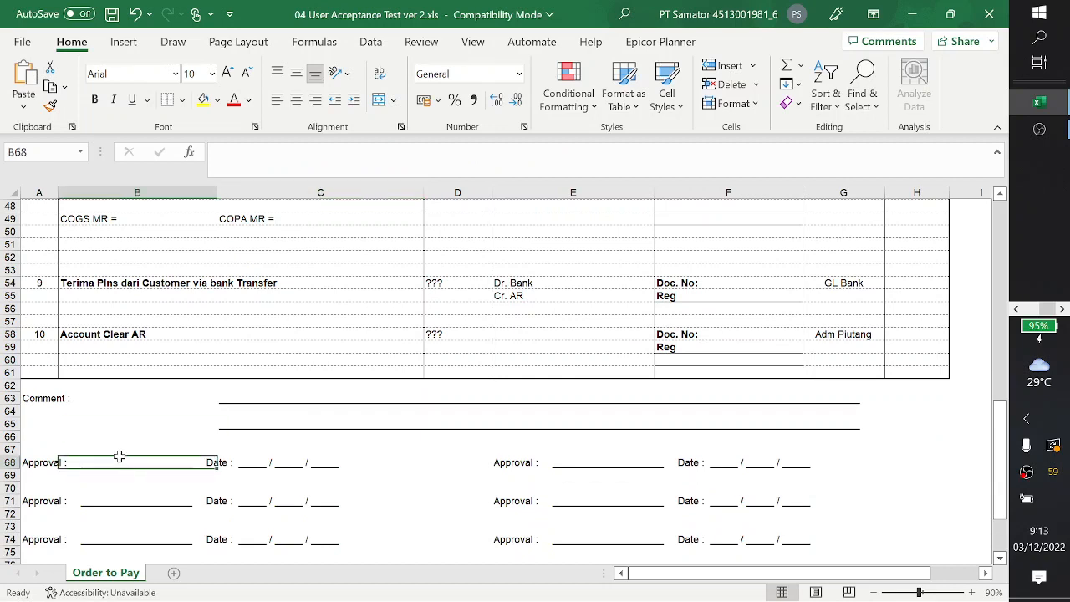
{"action": "left_click", "coordinate": [115, 499]}
{"action": "left_click", "coordinate": [131, 527]}
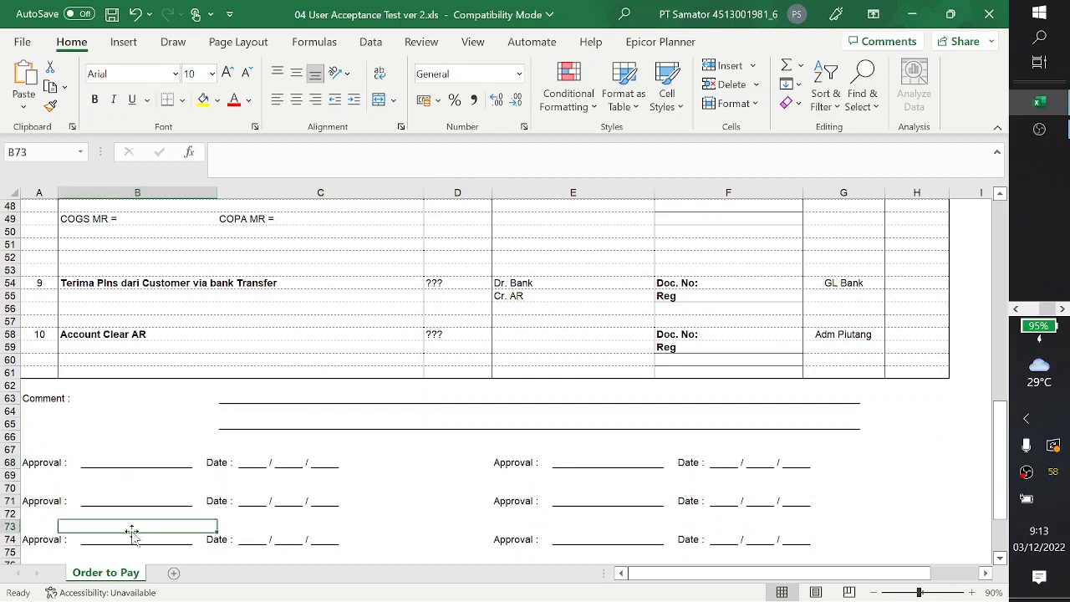
{"action": "left_click", "coordinate": [242, 462]}
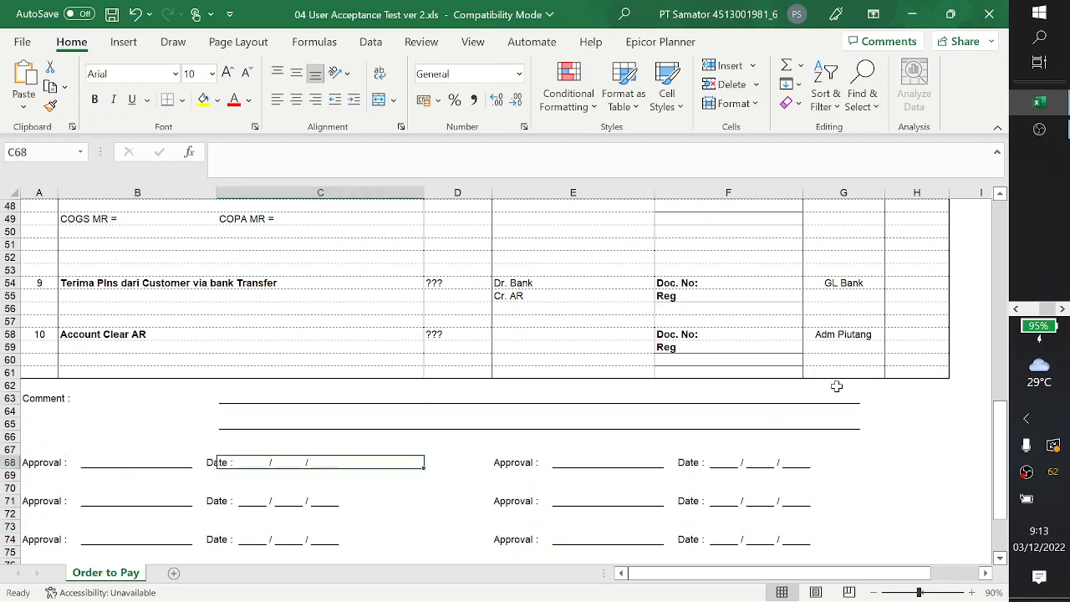
- Look over the process steps again from the sign-off area back to the scenario header and Buat Sales Order (SO)
{"action": "scroll", "coordinate": [919, 284], "scroll_direction": "up", "scroll_amount": 15}
{"action": "scroll", "coordinate": [886, 310], "scroll_direction": "down", "scroll_amount": 20}
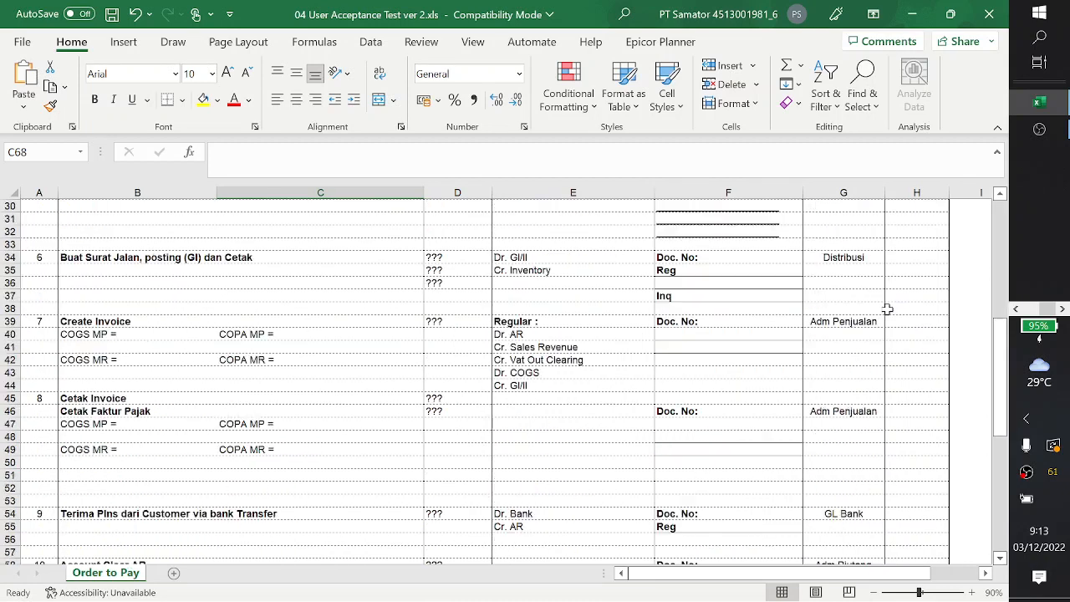
{"action": "scroll", "coordinate": [886, 310], "scroll_direction": "up", "scroll_amount": 15}
{"action": "scroll", "coordinate": [884, 312], "scroll_direction": "up", "scroll_amount": 5}
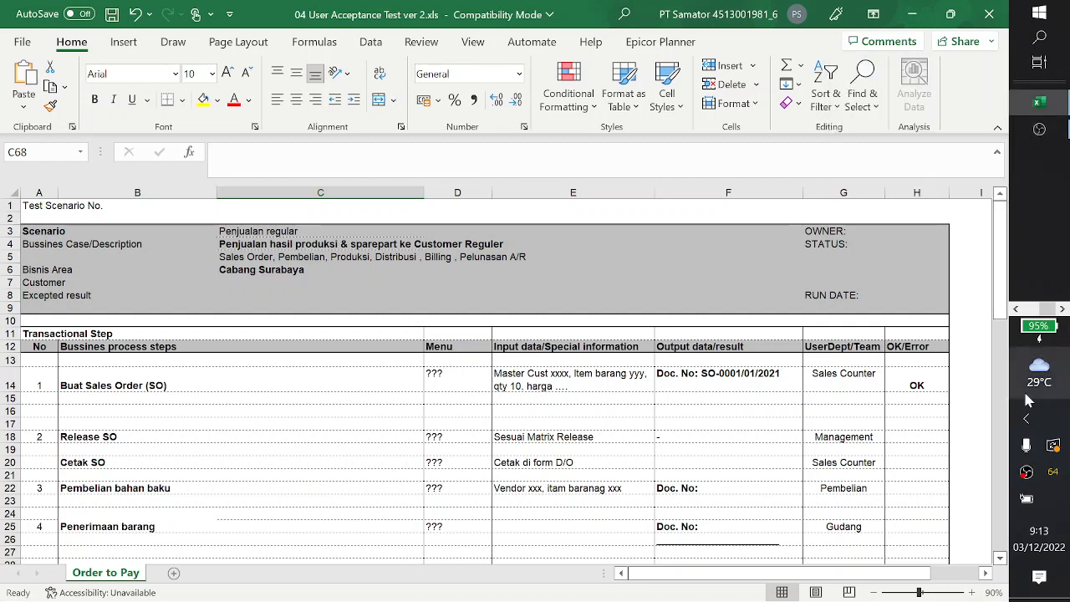
{"action": "mouse_move", "coordinate": [1025, 394]}
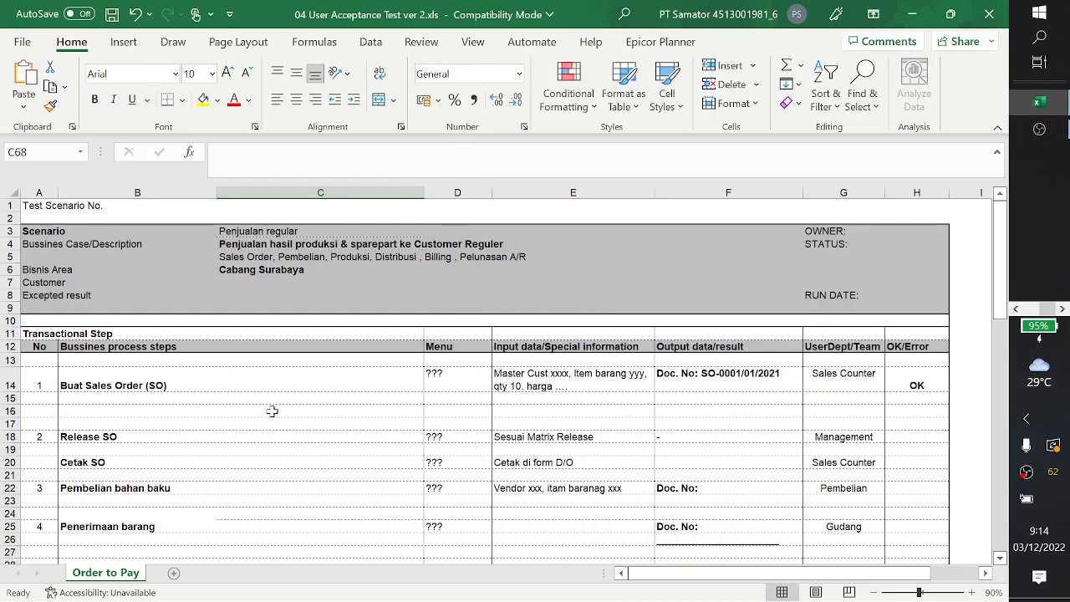
{"action": "left_click", "coordinate": [271, 411]}
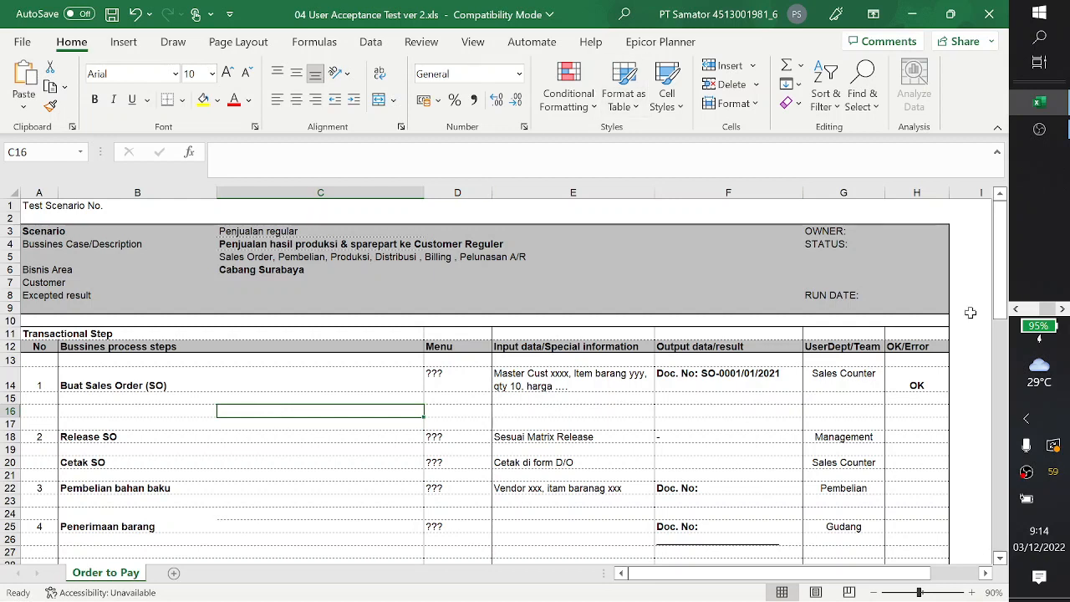
{"action": "left_click", "coordinate": [1016, 309]}
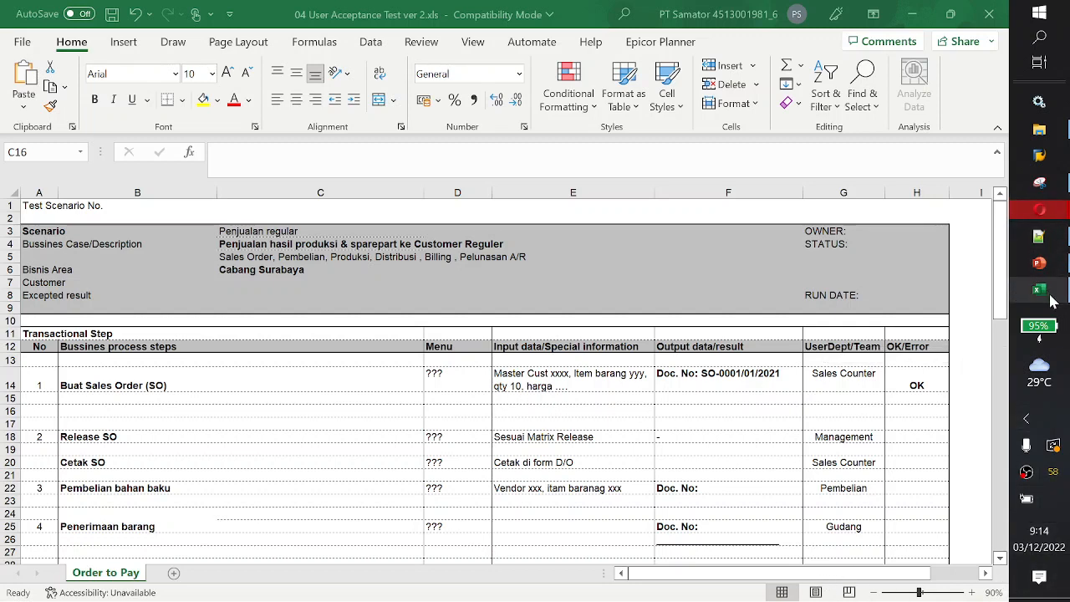
{"action": "mouse_move", "coordinate": [1052, 140]}
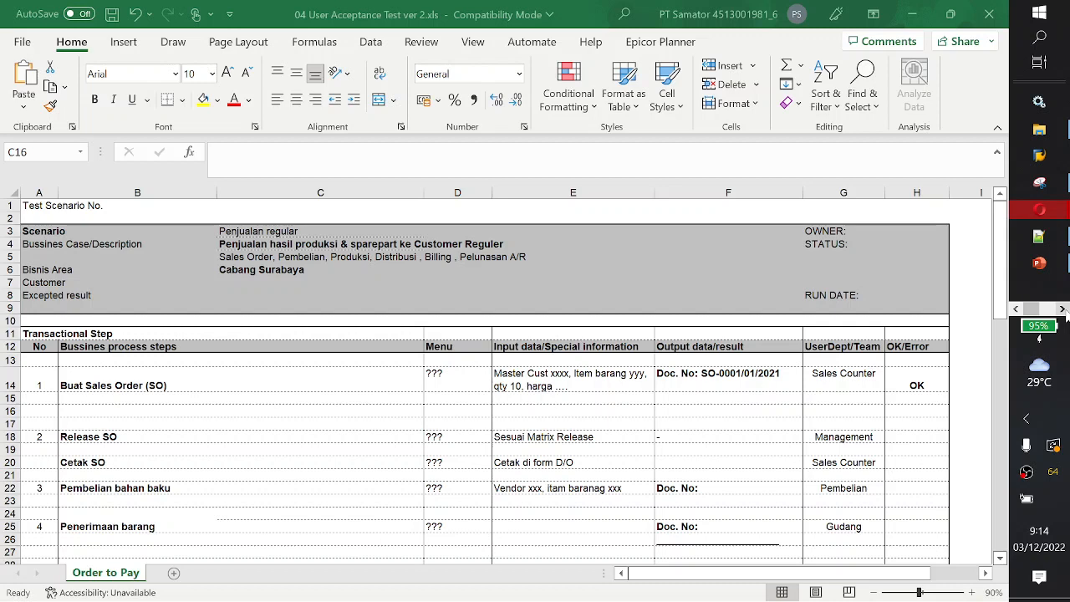
{"action": "left_click", "coordinate": [1062, 309]}
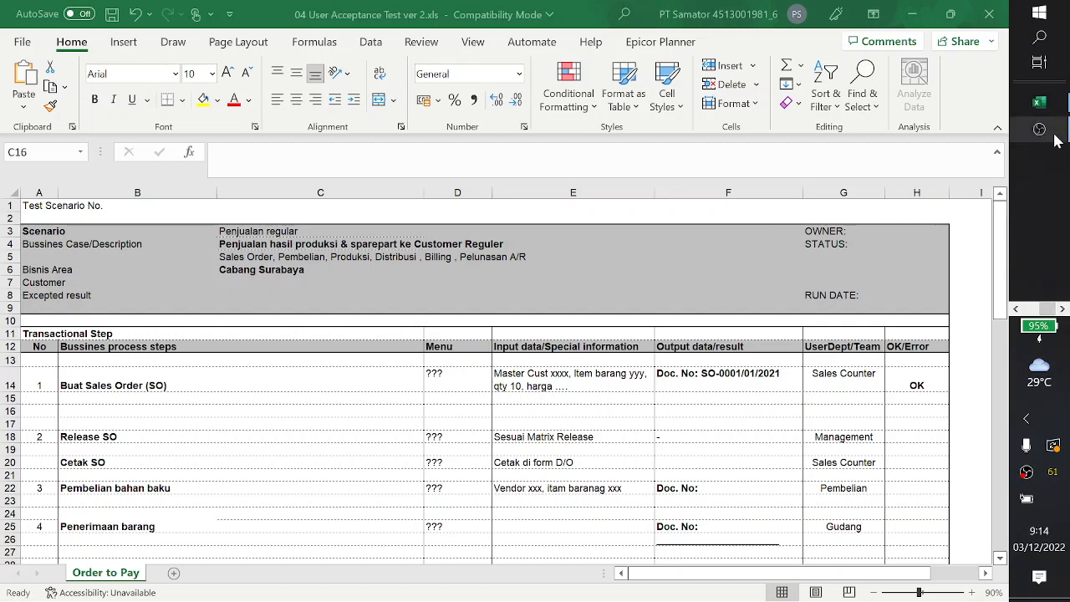
{"action": "left_click", "coordinate": [992, 136]}
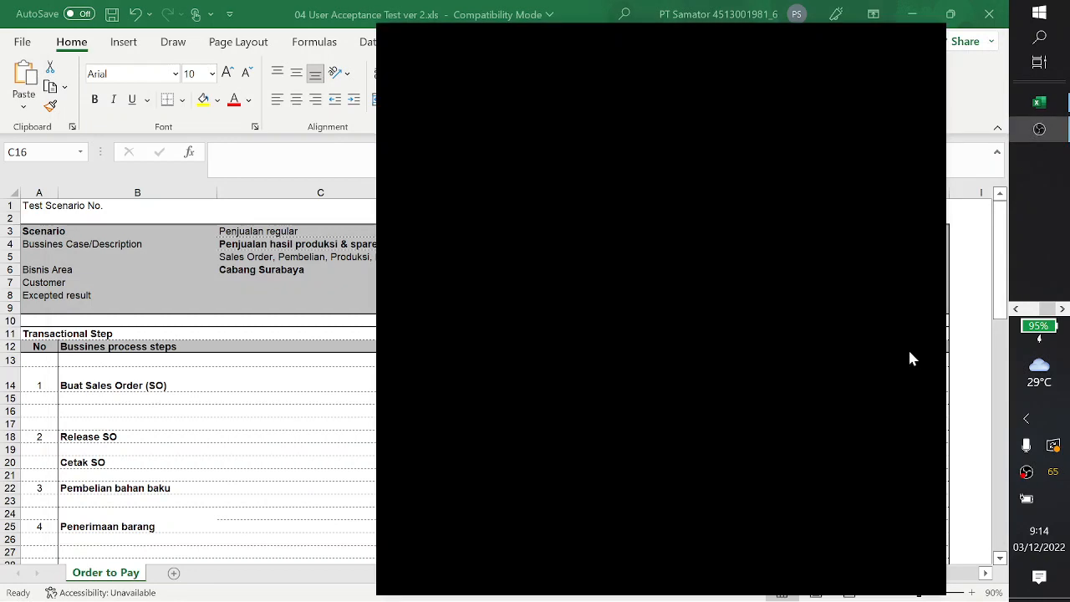